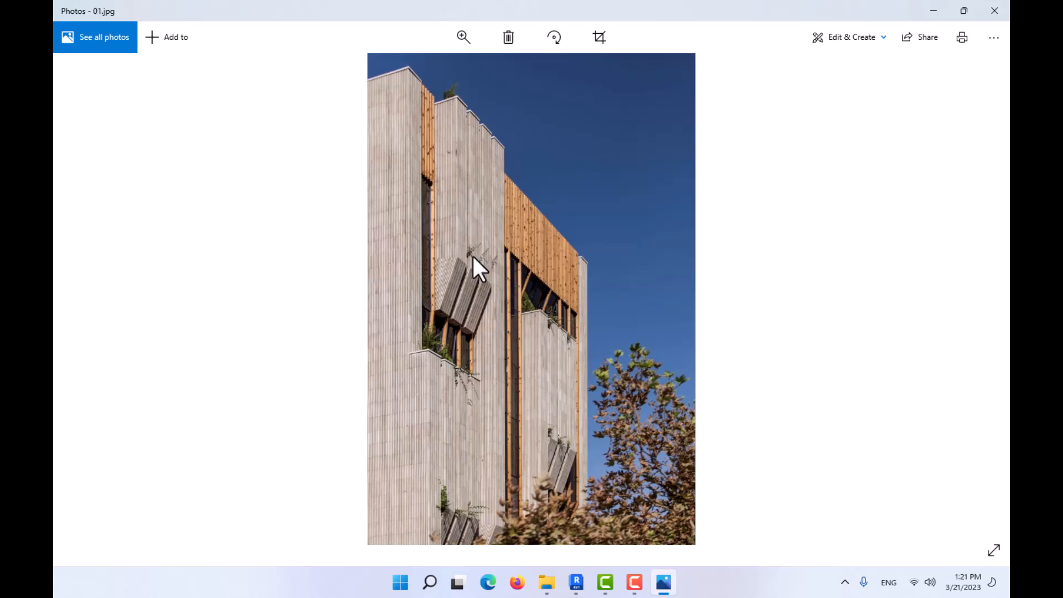
pyautogui.press('Right')
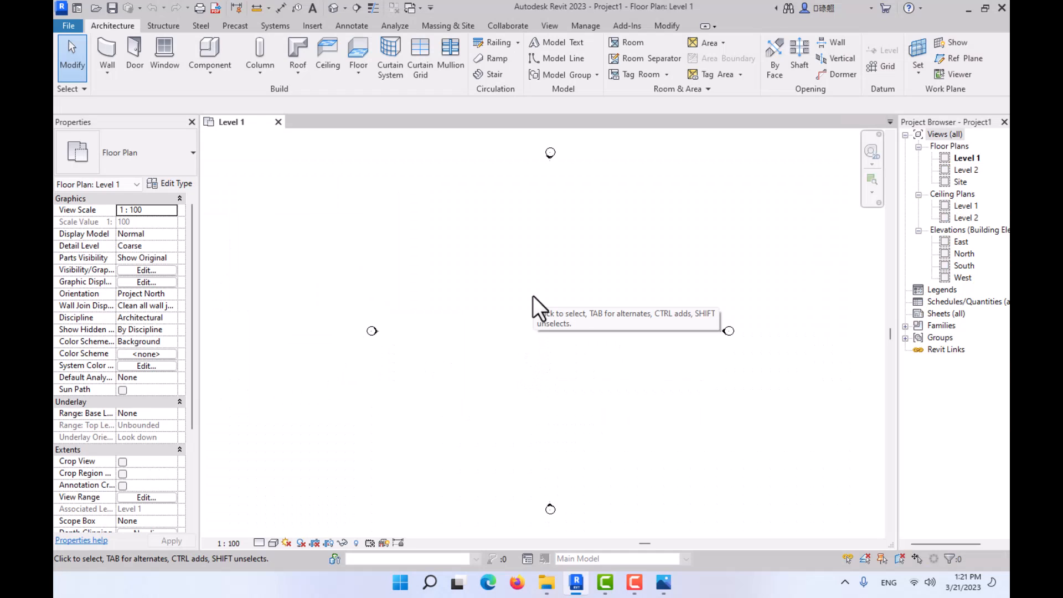
# - Set the project's length units to meters with 2 decimal places and the m unit symbol
pyautogui.press('u')
pyautogui.press('n')
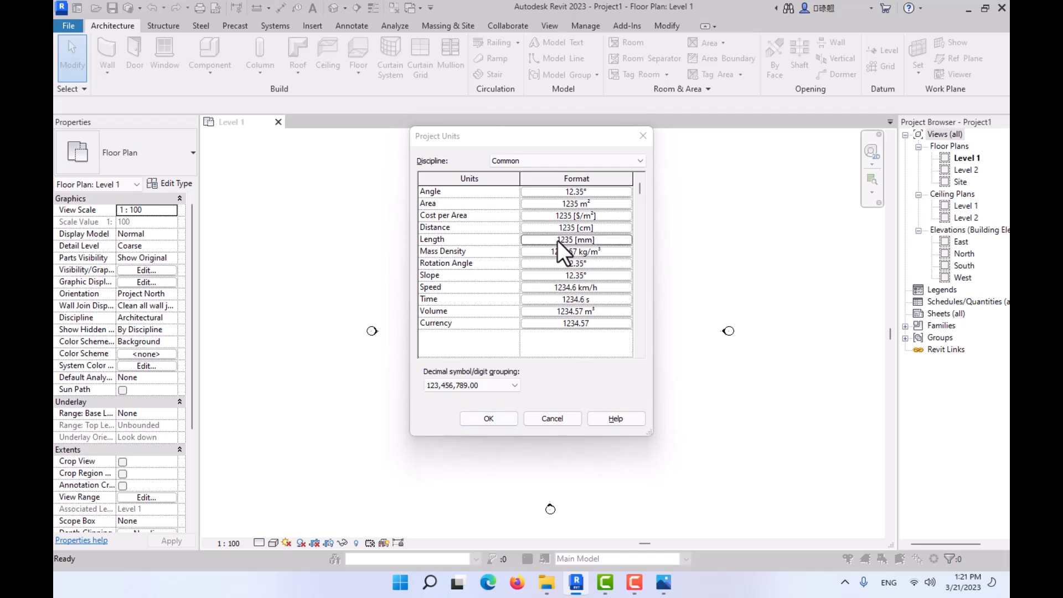
pyautogui.click(557, 240)
pyautogui.click(564, 215)
pyautogui.click(547, 260)
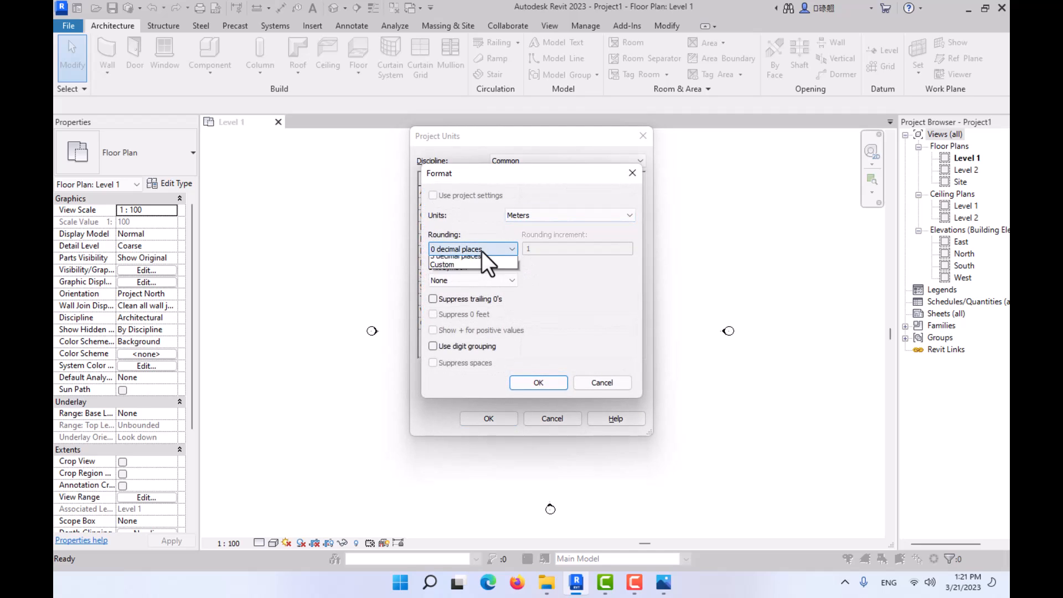
pyautogui.click(481, 250)
pyautogui.click(471, 301)
pyautogui.click(467, 281)
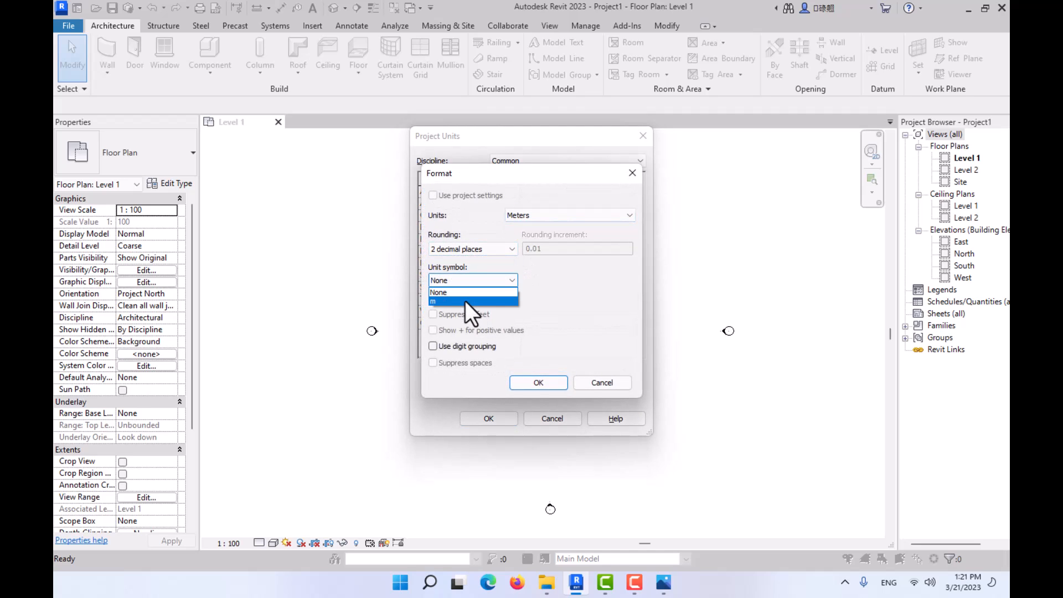
pyautogui.click(468, 301)
pyautogui.click(538, 382)
pyautogui.click(489, 418)
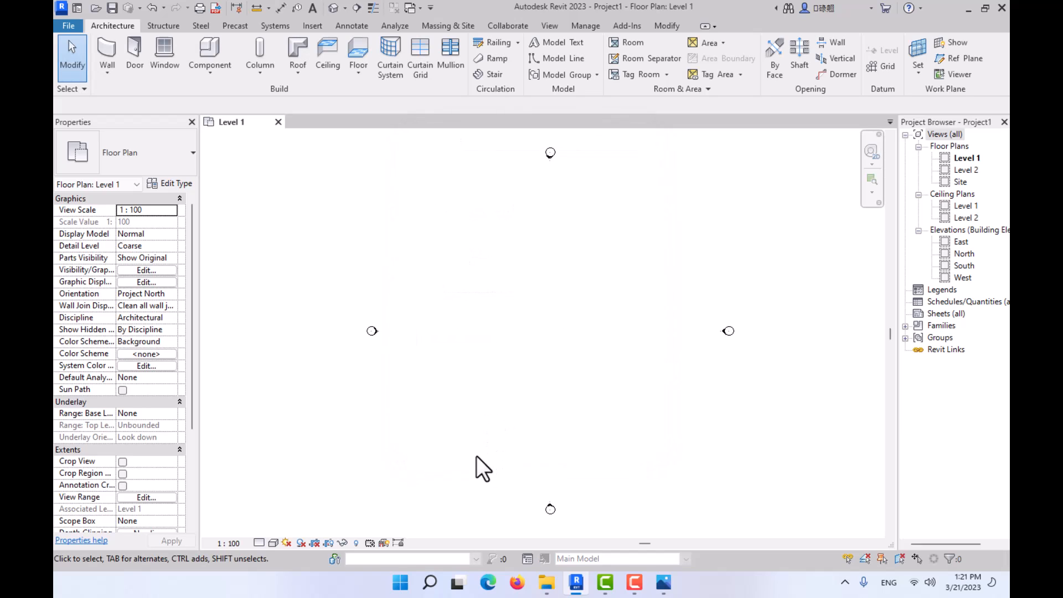
# - Switch to Photos and examine the reference floor plans from the basement to the roof, ending on the basement and ground floor
pyautogui.click(662, 582)
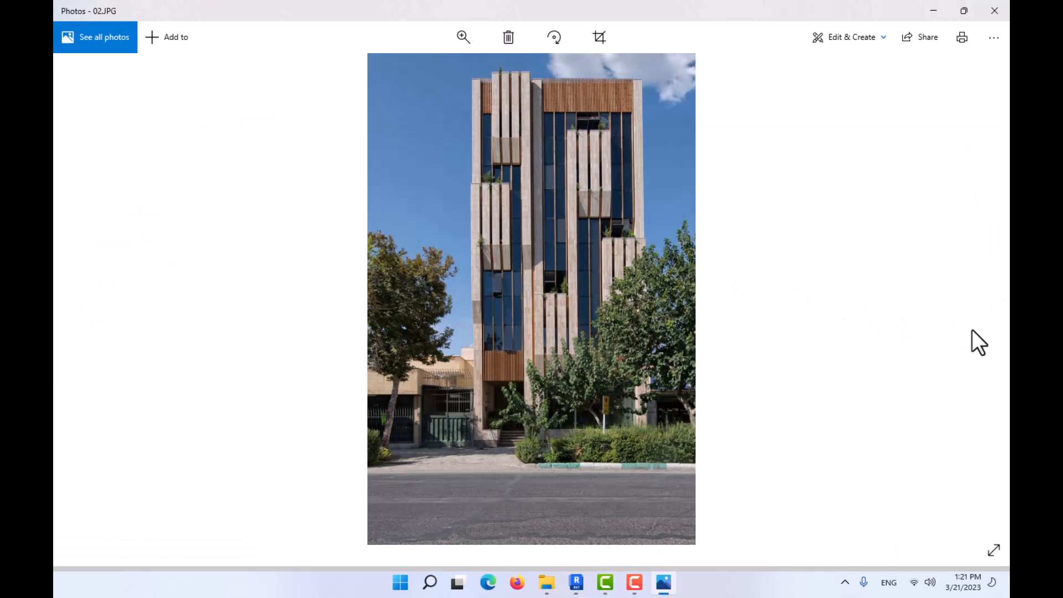
pyautogui.click(979, 304)
pyautogui.click(978, 304)
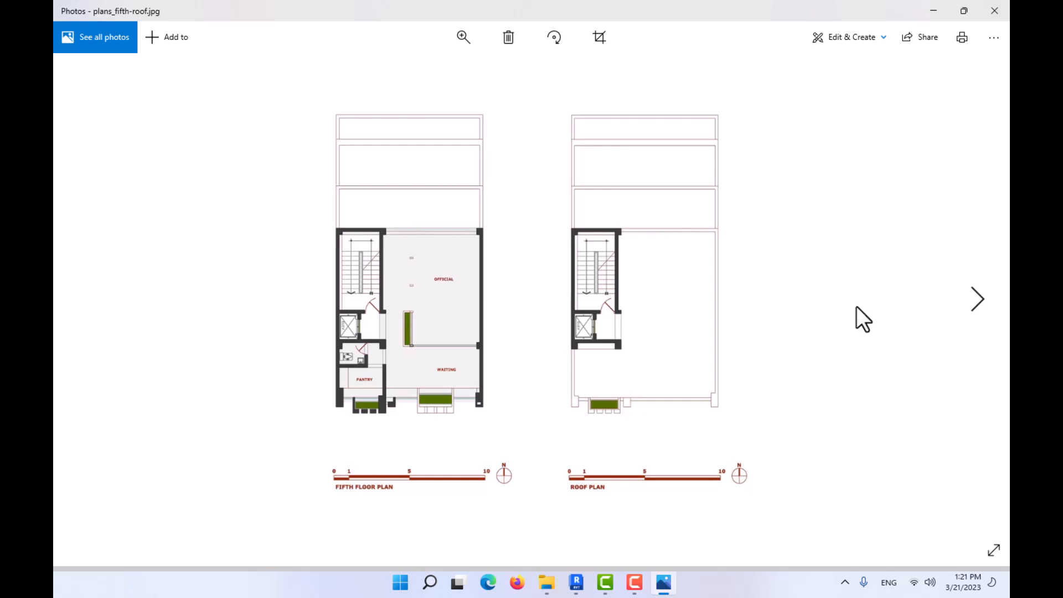
pyautogui.click(84, 292)
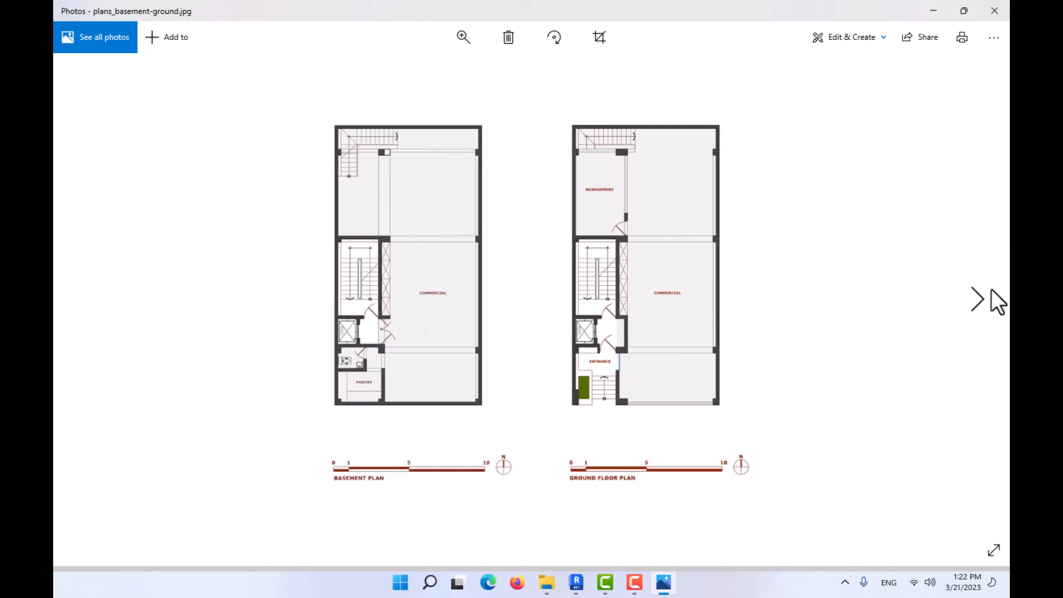
pyautogui.click(982, 299)
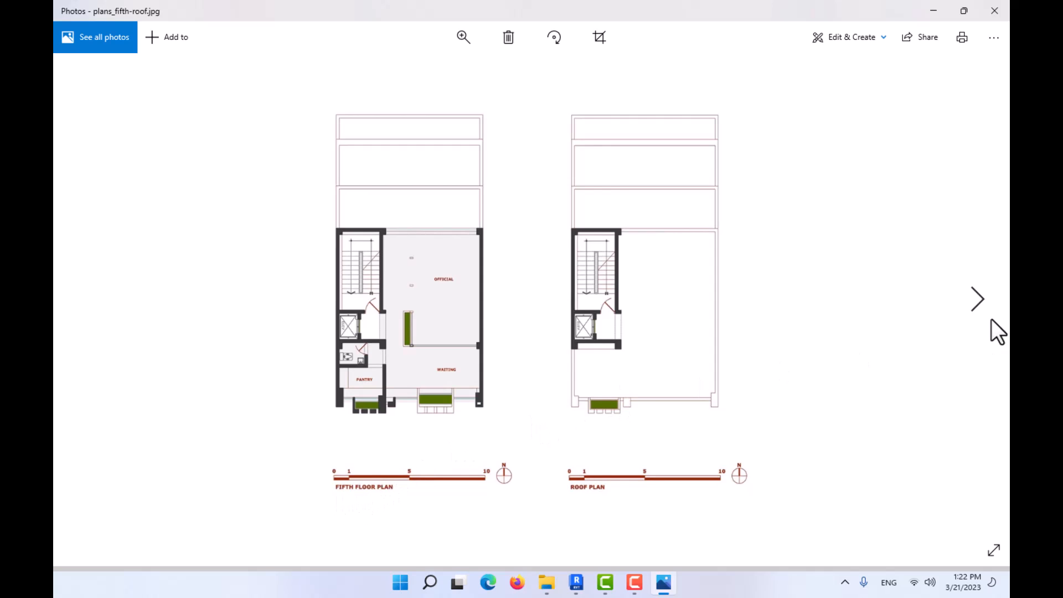
pyautogui.click(980, 302)
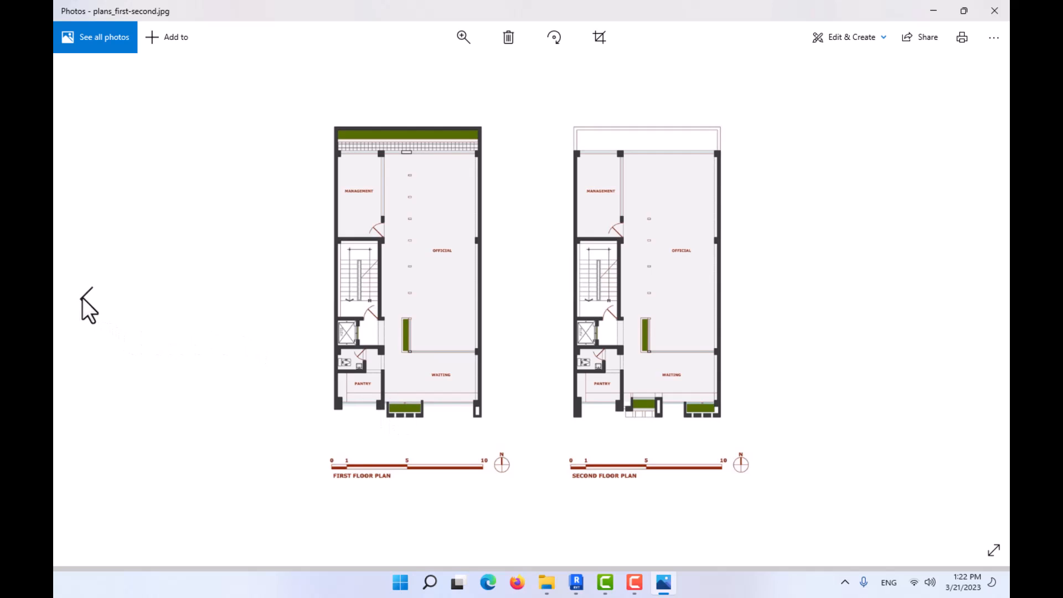
pyautogui.click(83, 297)
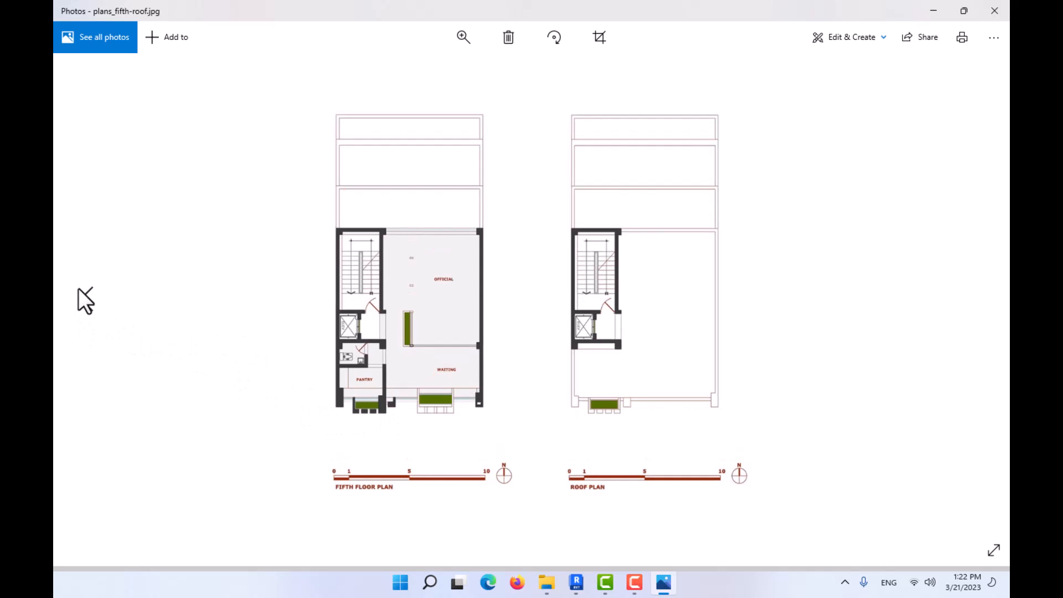
pyautogui.click(82, 293)
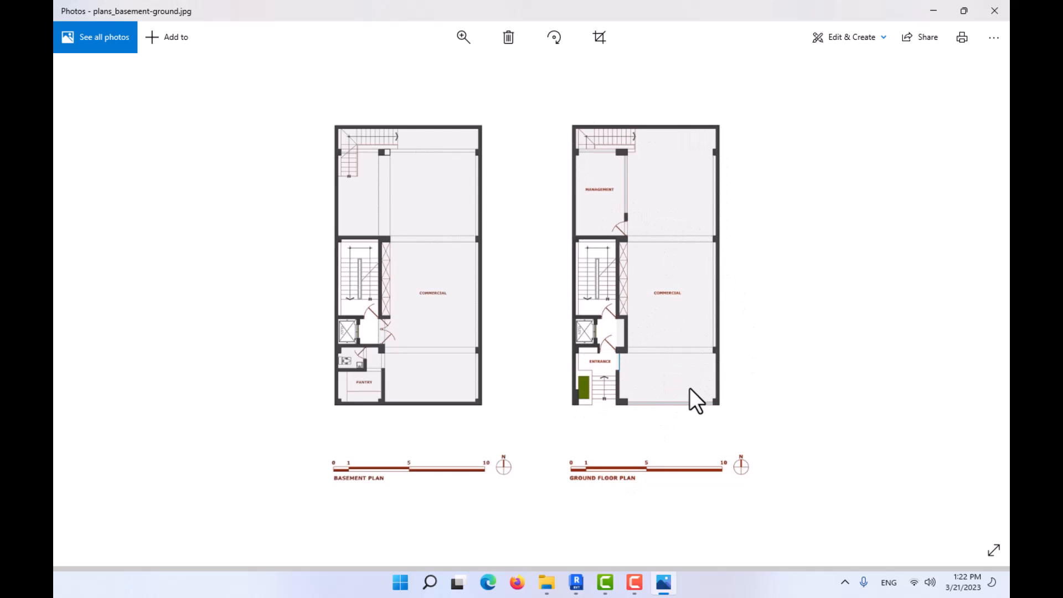
pyautogui.click(933, 7)
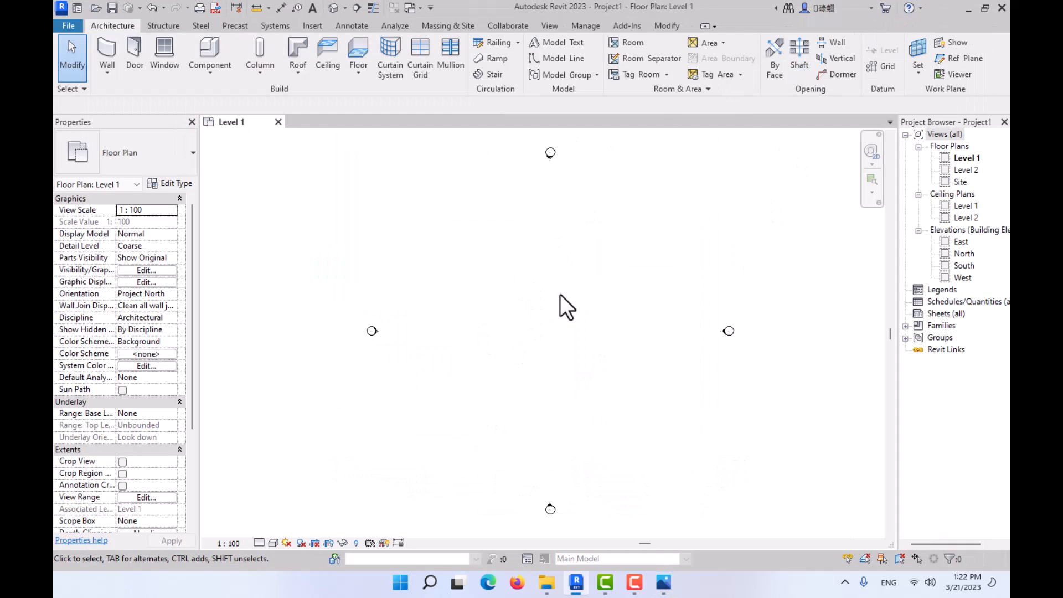
# - Open the North elevation so that both existing levels can be seen
pyautogui.doubleClick(964, 253)
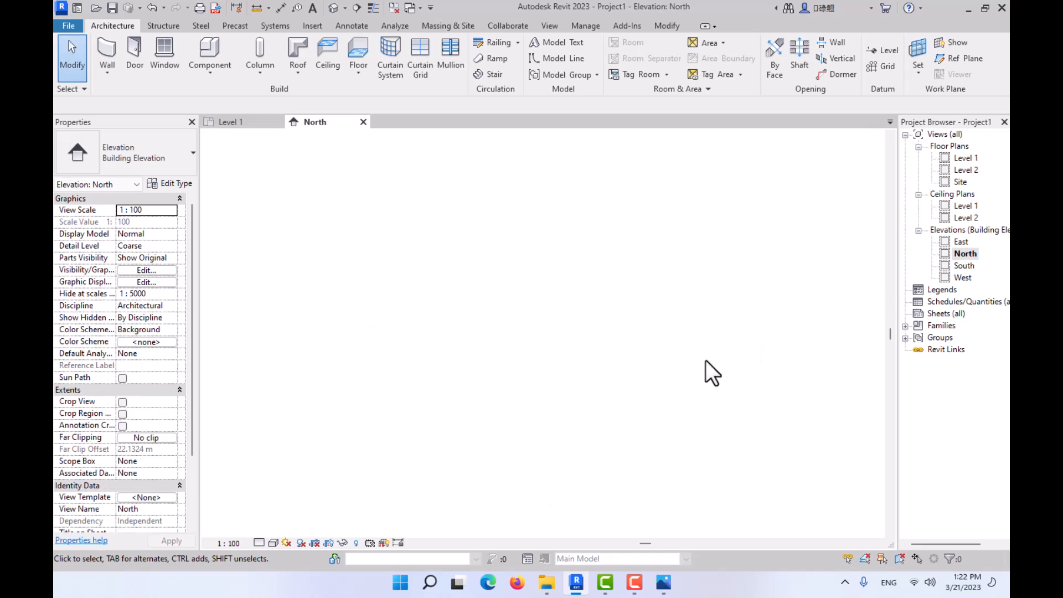
pyautogui.scroll(-2, 695, 371)
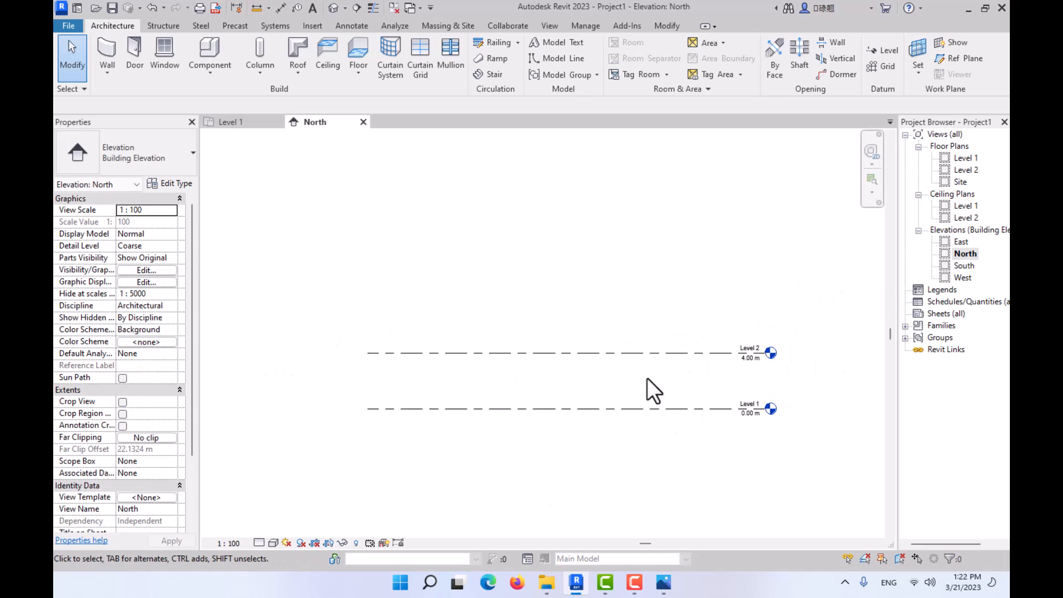
pyautogui.press('l')
pyautogui.press('l')
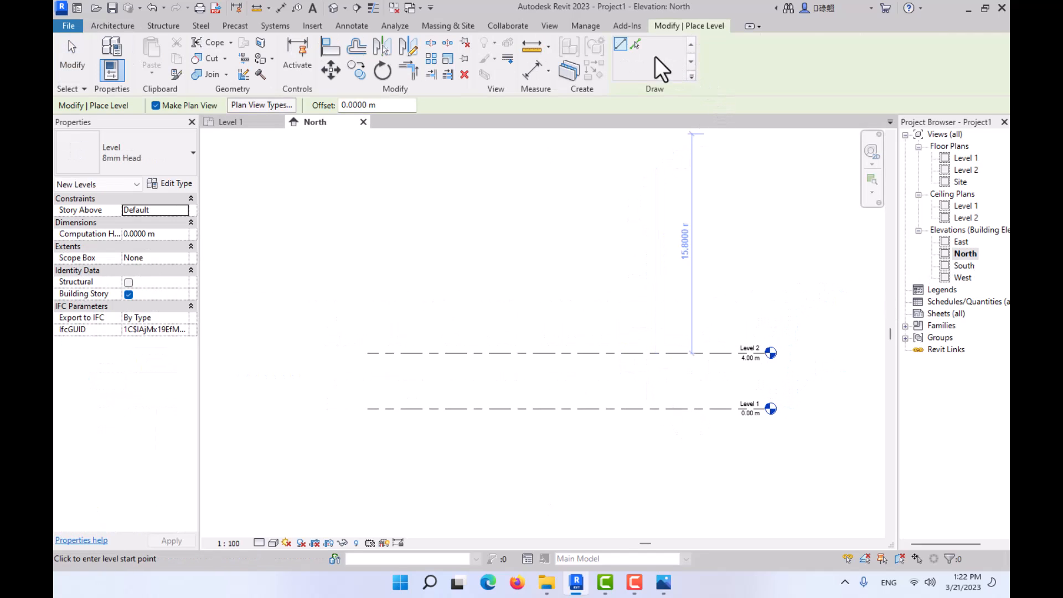
pyautogui.click(635, 44)
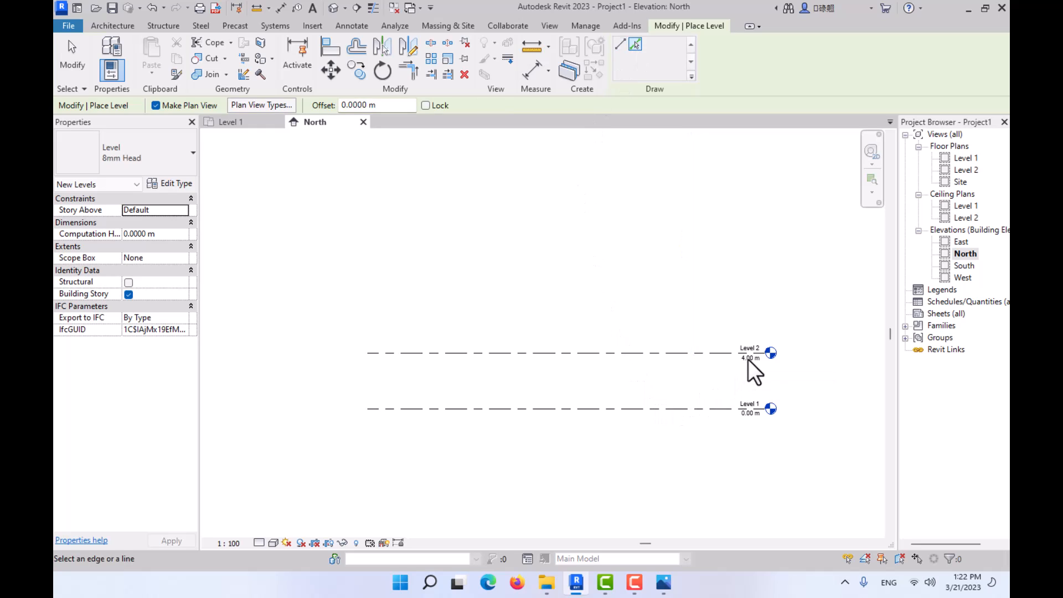
pyautogui.scroll(2, 754, 354)
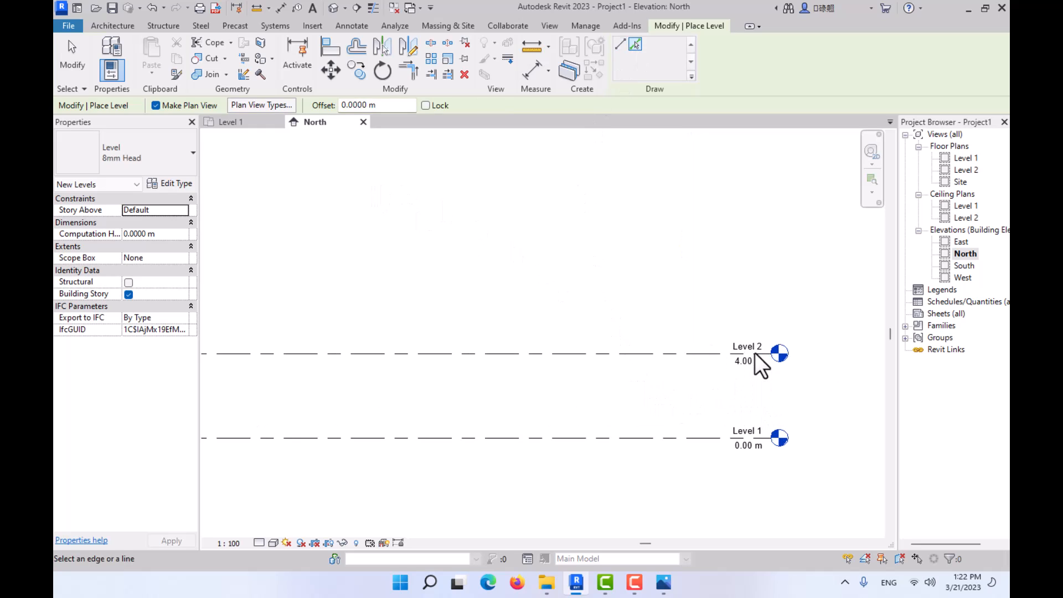
pyautogui.press('Escape')
pyautogui.press('Escape')
# - Set the elevation of Level 2 to 3.5 m
pyautogui.click(758, 364)
pyautogui.click(744, 362)
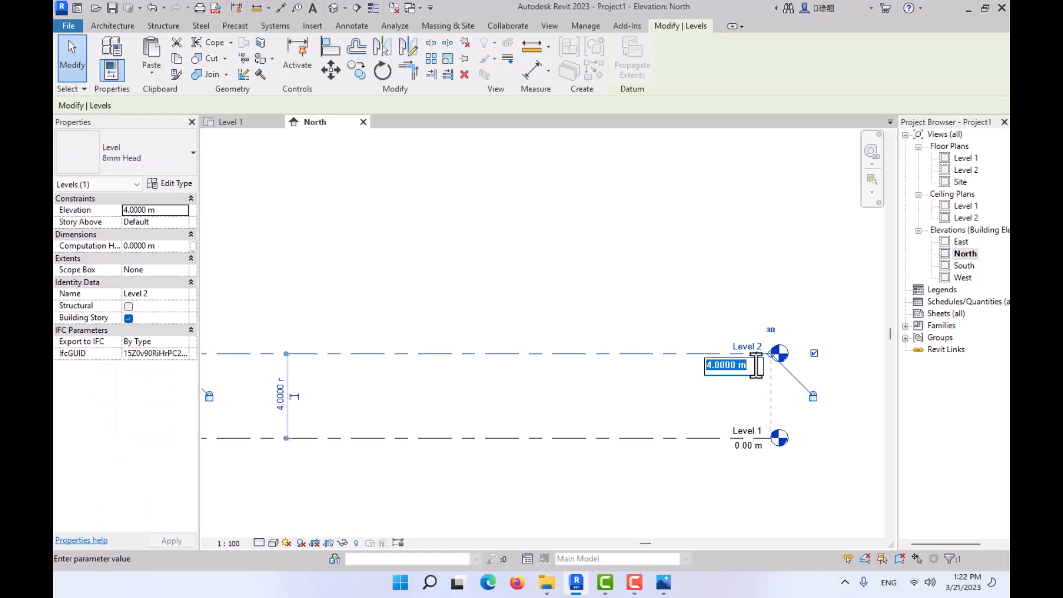
pyautogui.write('3.5')
pyautogui.press('Return')
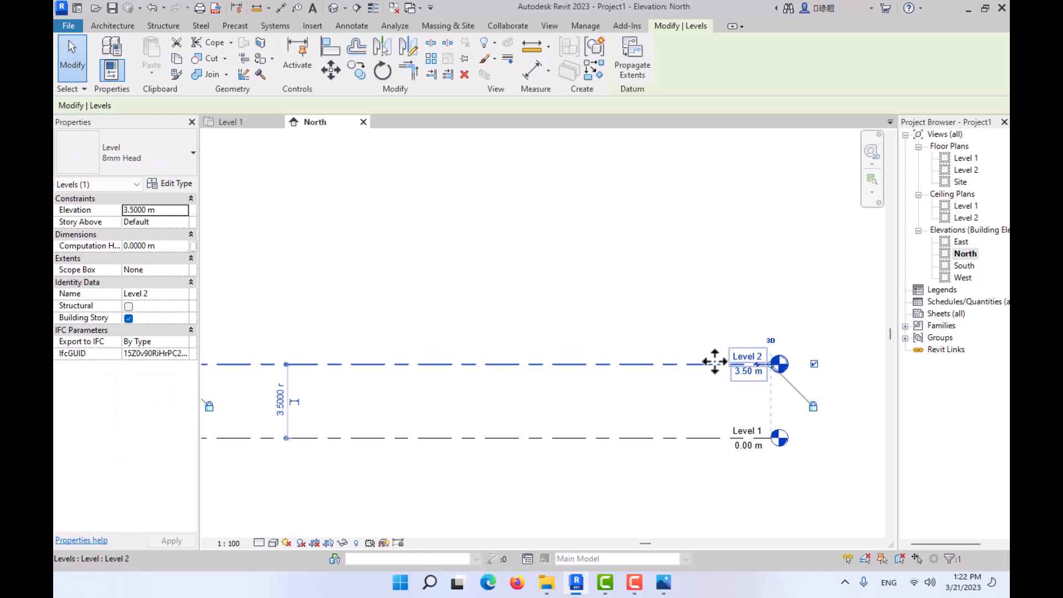
pyautogui.press('Escape')
pyautogui.scroll(-1, 578, 271)
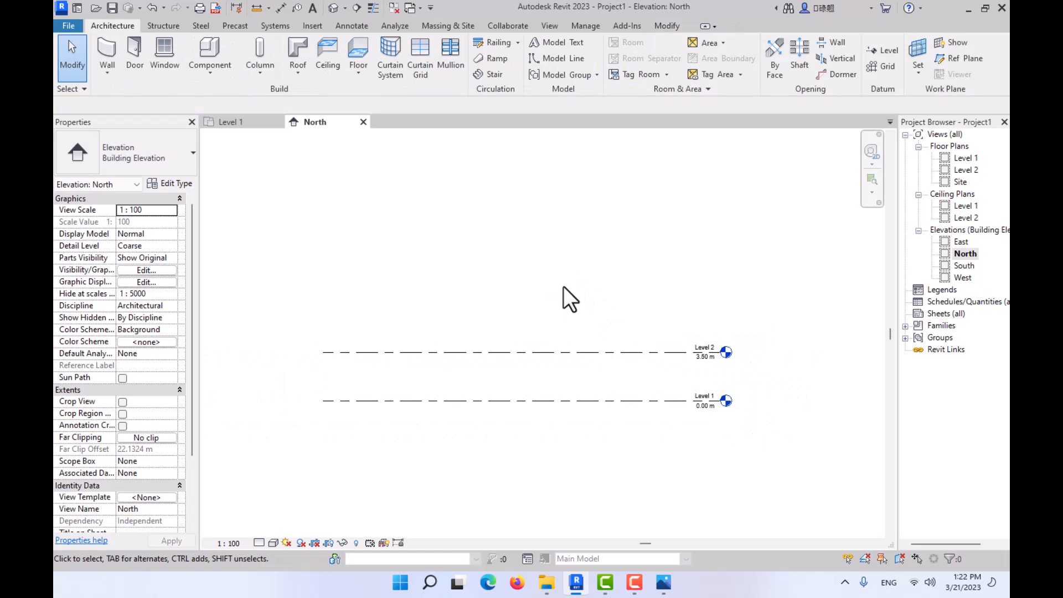
# - Switch to Photos and examine the storeys of the building in the front facade photo 02.JPG
pyautogui.click(663, 582)
pyautogui.click(90, 291)
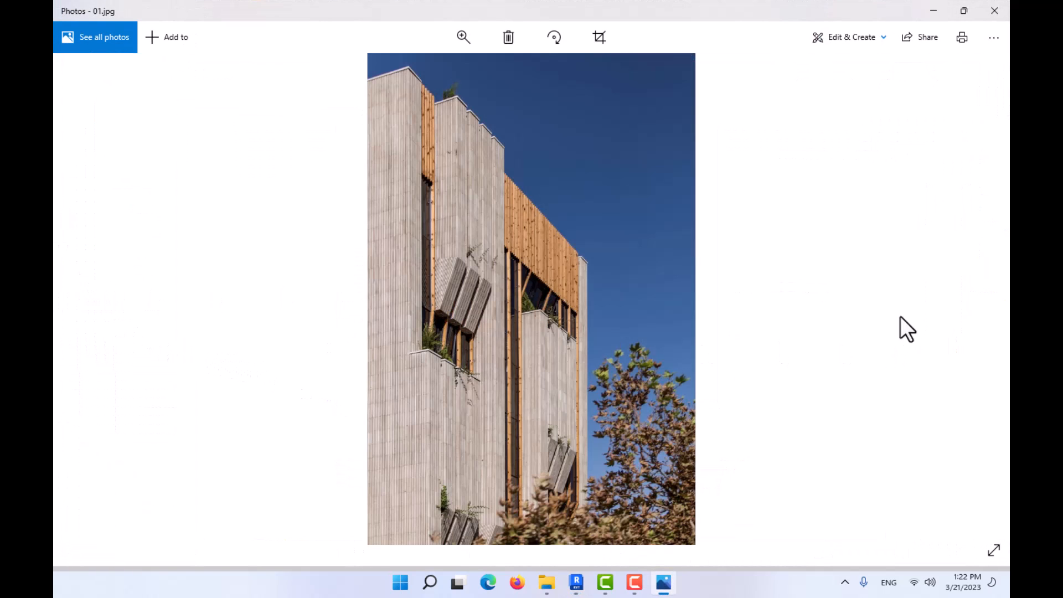
pyautogui.click(989, 305)
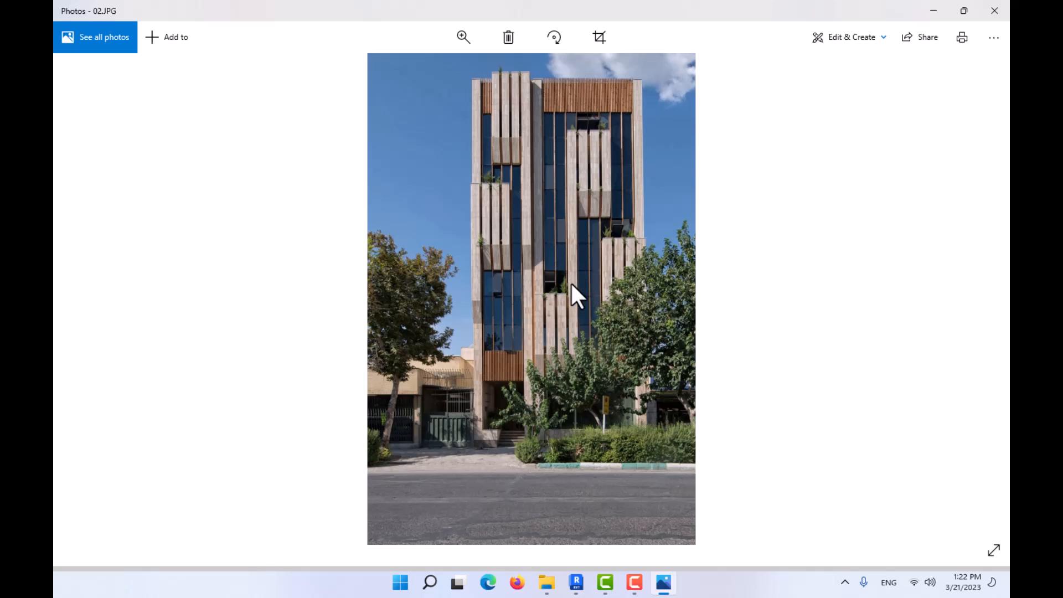
pyautogui.scroll(3, 570, 282)
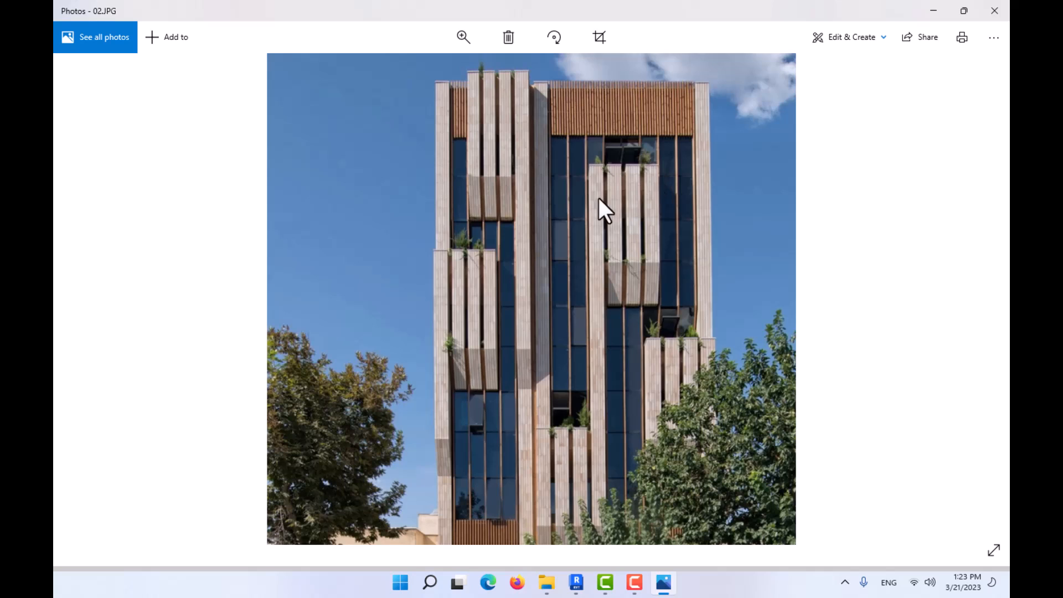
pyautogui.scroll(-3, 583, 264)
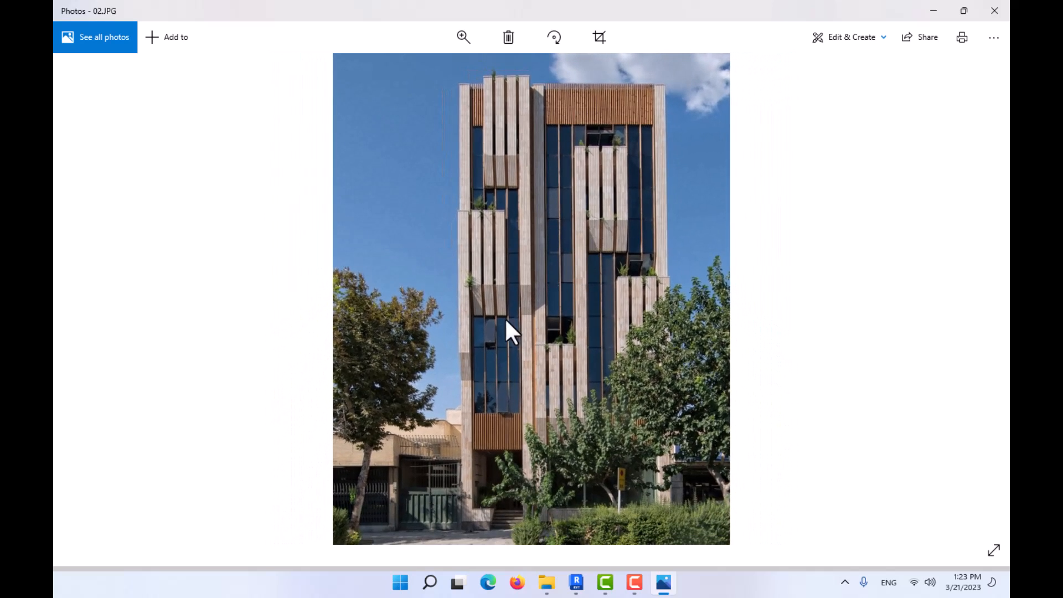
pyautogui.click(927, 12)
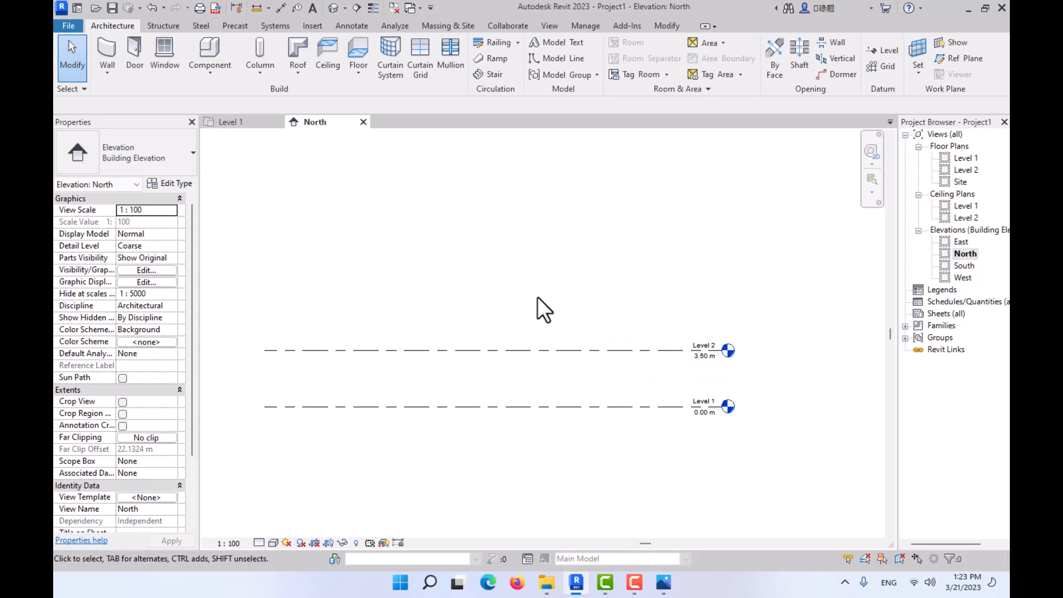
# - Add three levels spaced 4 m apart above Level 2 by picking existing level lines with a 4 m offset
pyautogui.press('l')
pyautogui.press('l')
pyautogui.click(635, 45)
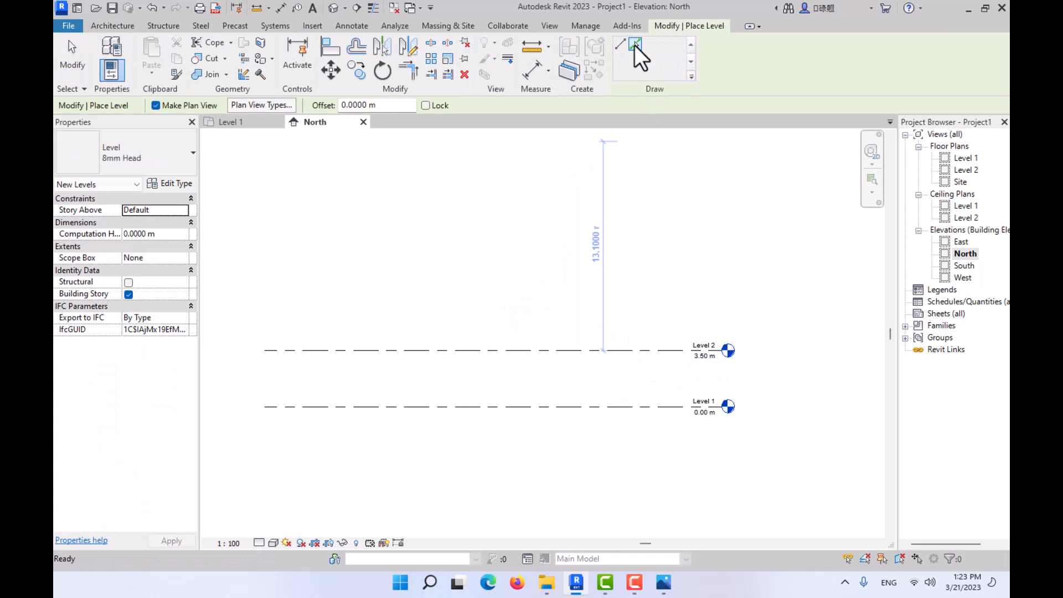
pyautogui.doubleClick(374, 105)
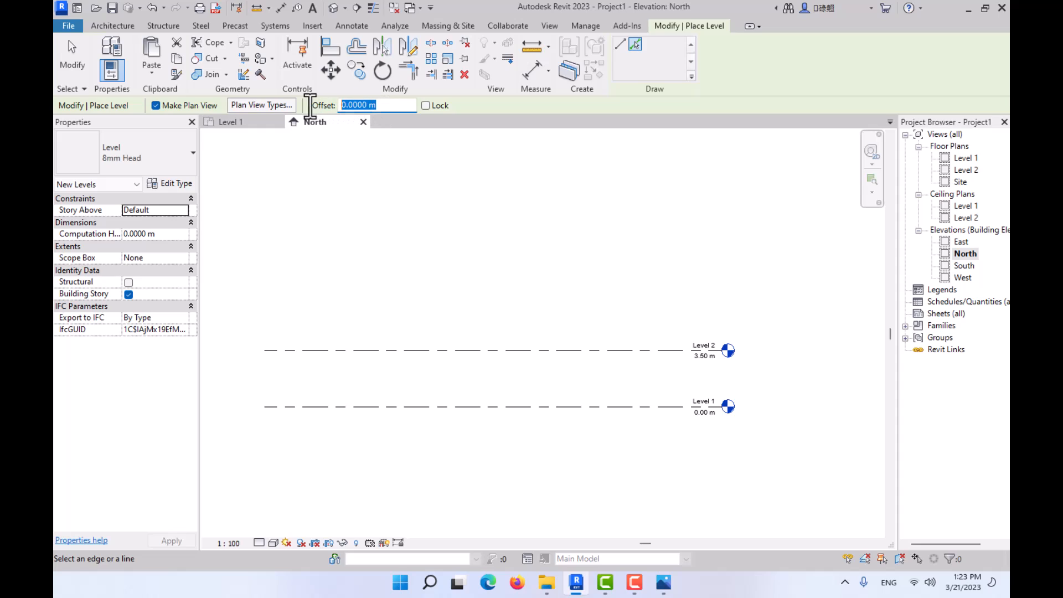
pyautogui.write('4')
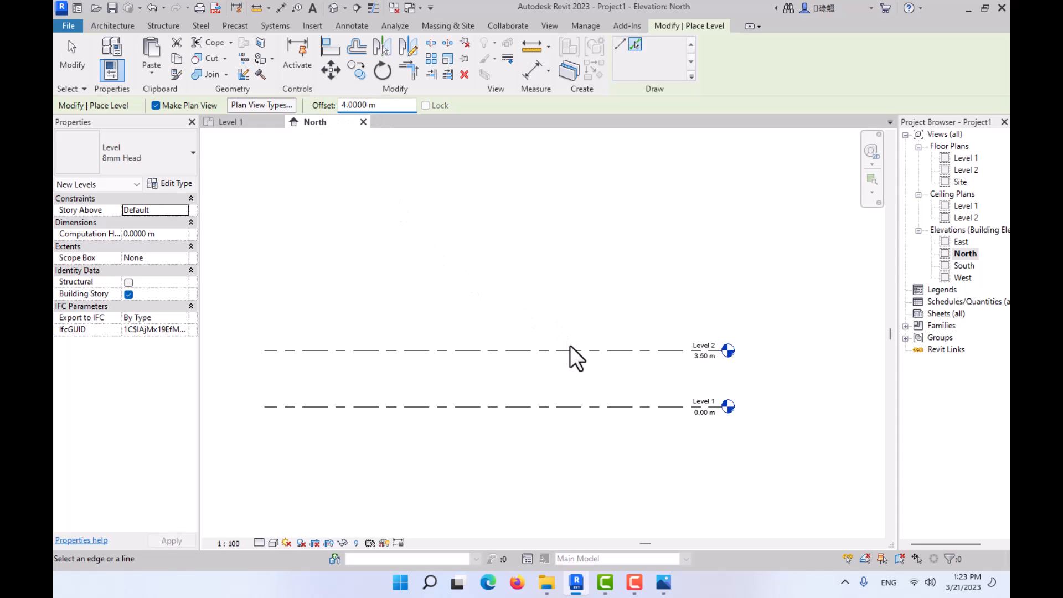
pyautogui.click(570, 350)
pyautogui.moveTo(571, 327); pyautogui.dragTo(593, 432, button='middle')
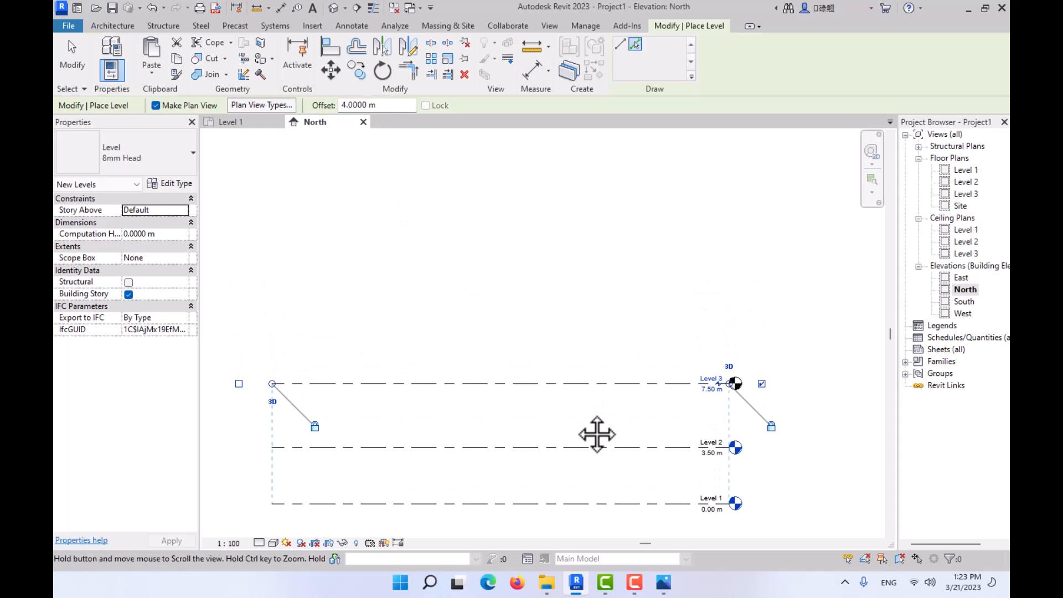
pyautogui.click(575, 387)
pyautogui.click(574, 321)
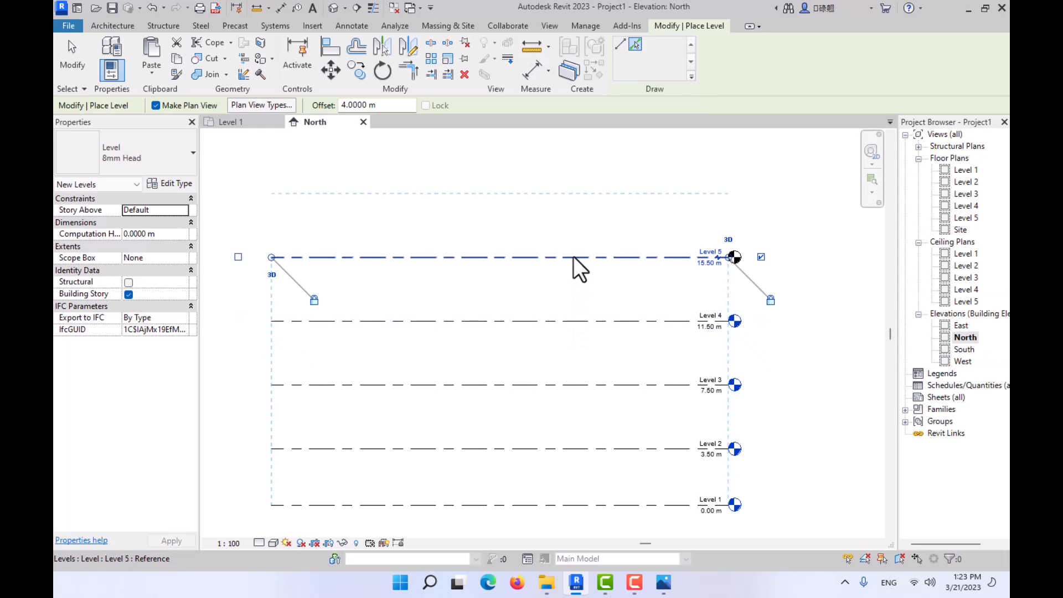
# - Add two more levels at the same 4 m offset above the topmost level, and return to the Level 1 floor plan
pyautogui.click(572, 258)
pyautogui.moveTo(580, 210); pyautogui.dragTo(583, 349, button='middle')
pyautogui.click(576, 336)
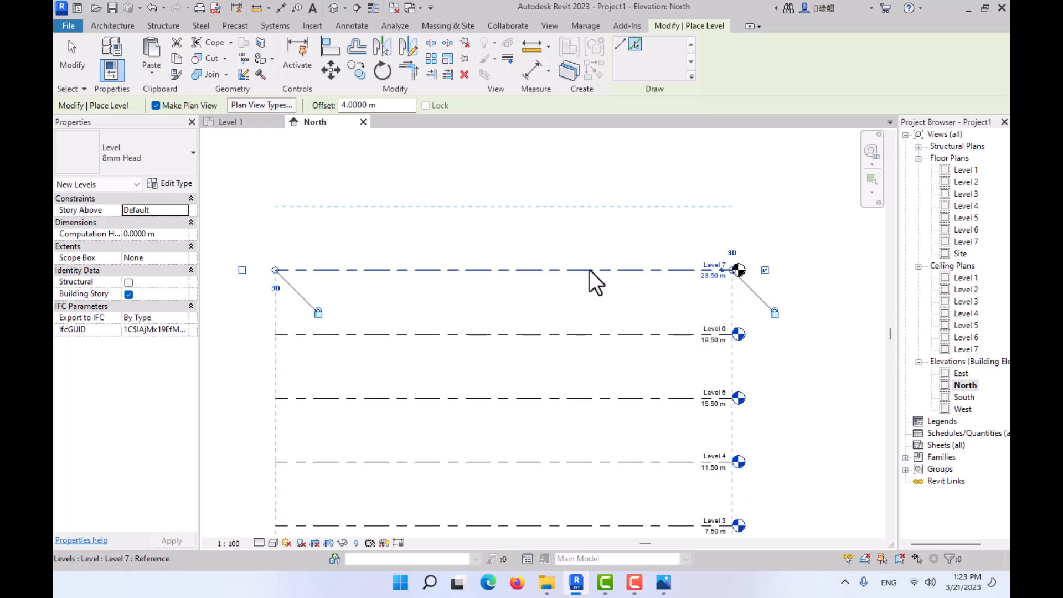
pyautogui.press('Escape')
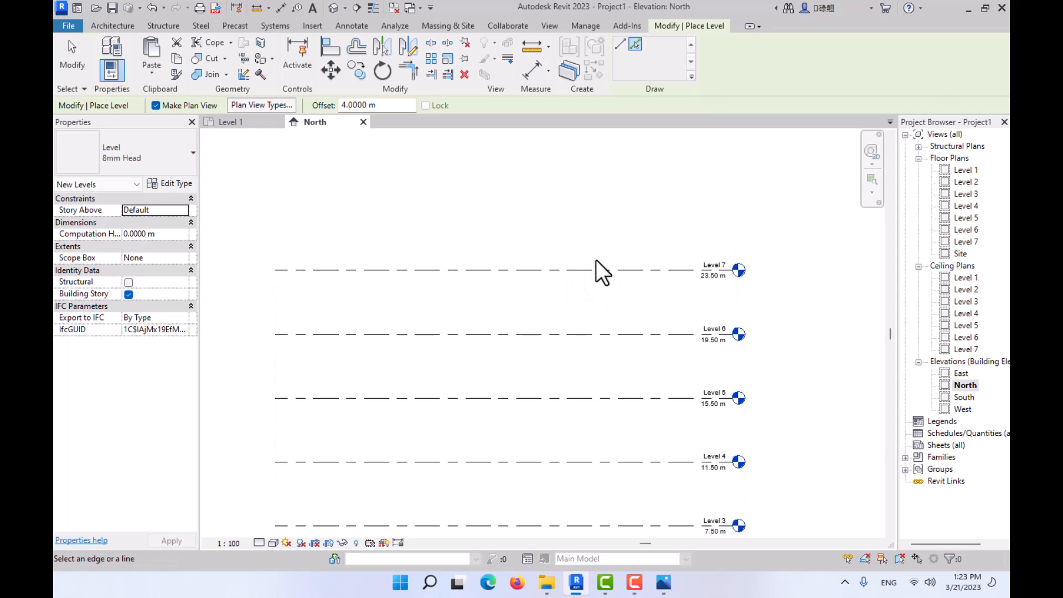
pyautogui.press('Escape')
pyautogui.scroll(-2, 609, 266)
pyautogui.moveTo(620, 275); pyautogui.dragTo(603, 216, button='middle')
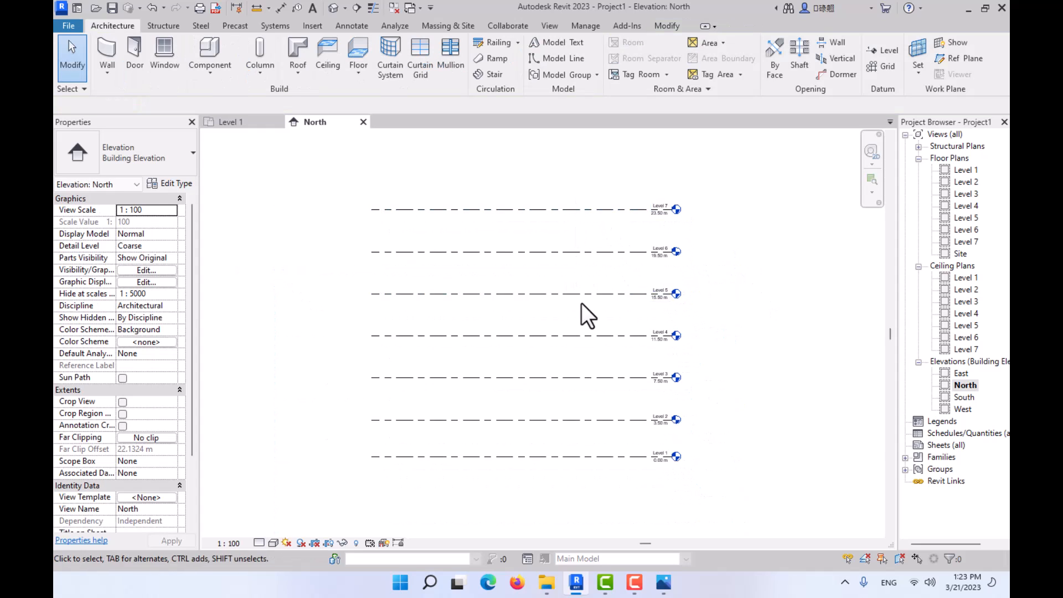
pyautogui.click(253, 123)
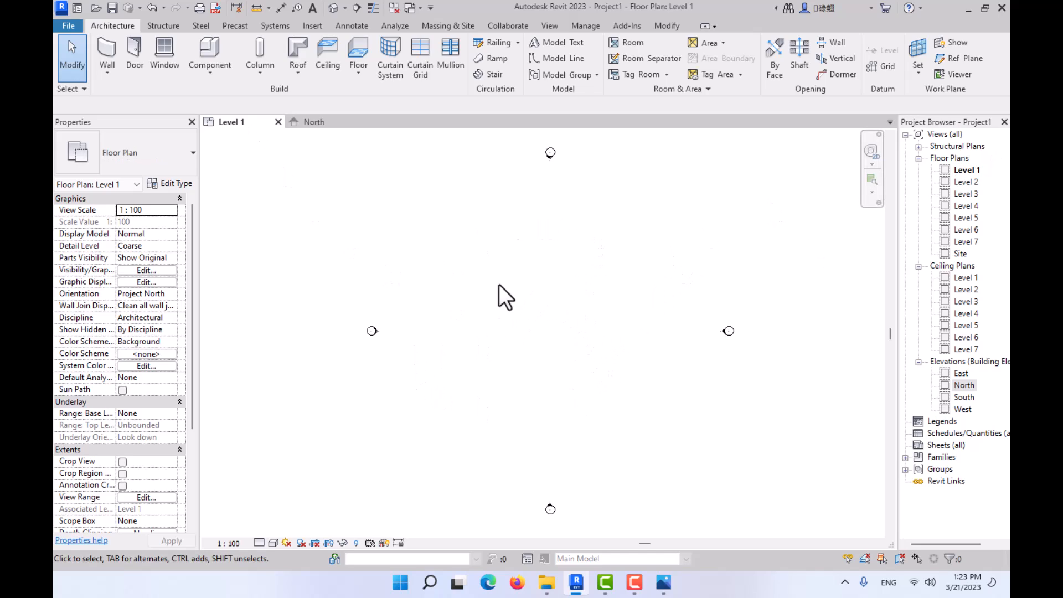
# - Import the image plans_basement-ground.jpg and place it between the elevation markers in the Level 1 floor plan
pyautogui.click(311, 26)
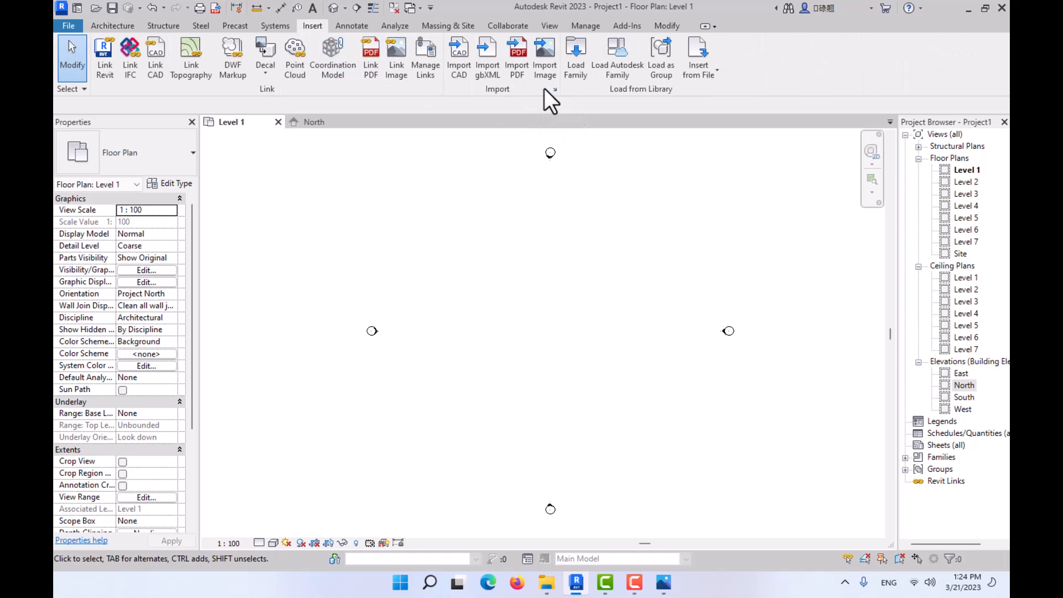
pyautogui.click(544, 72)
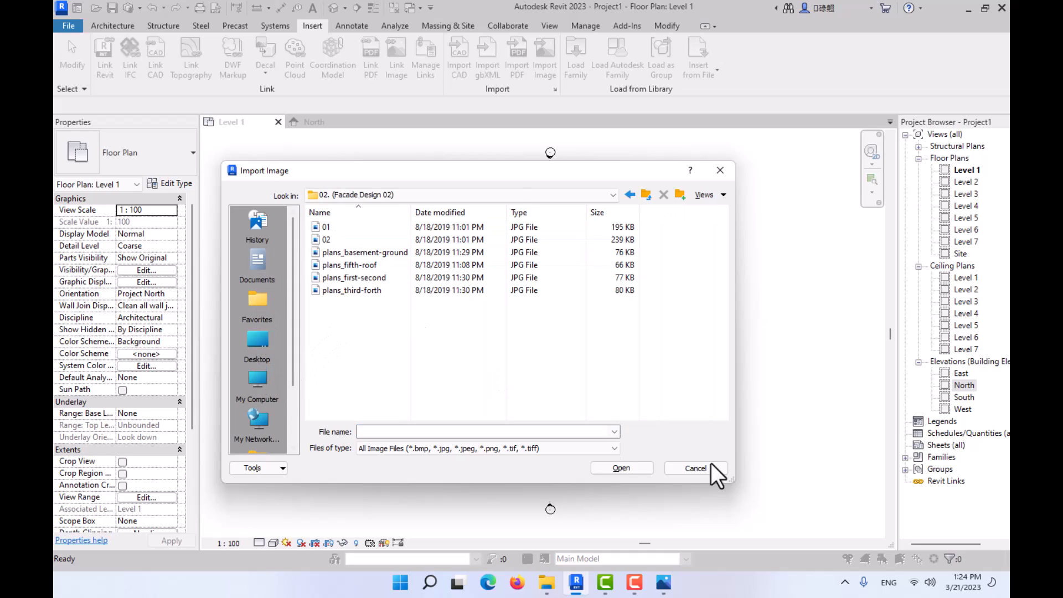
pyautogui.click(723, 195)
pyautogui.click(730, 241)
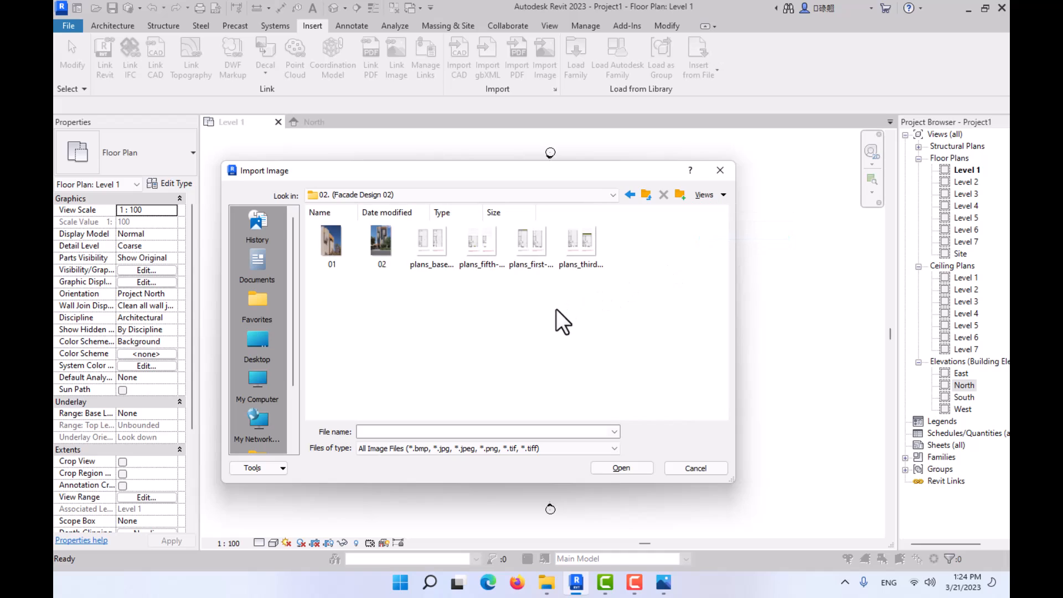
pyautogui.click(432, 257)
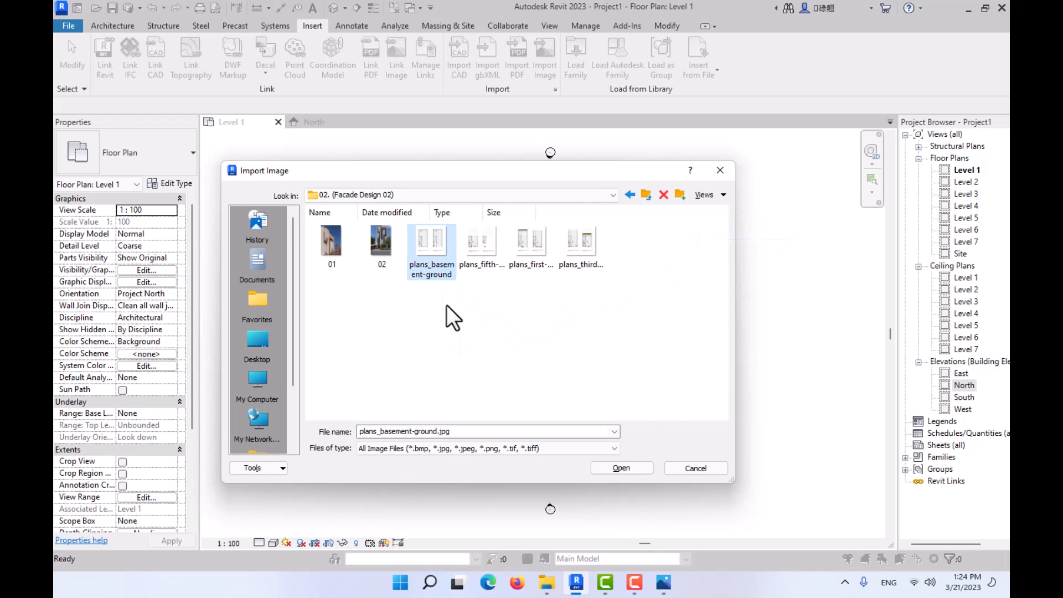
pyautogui.click(628, 468)
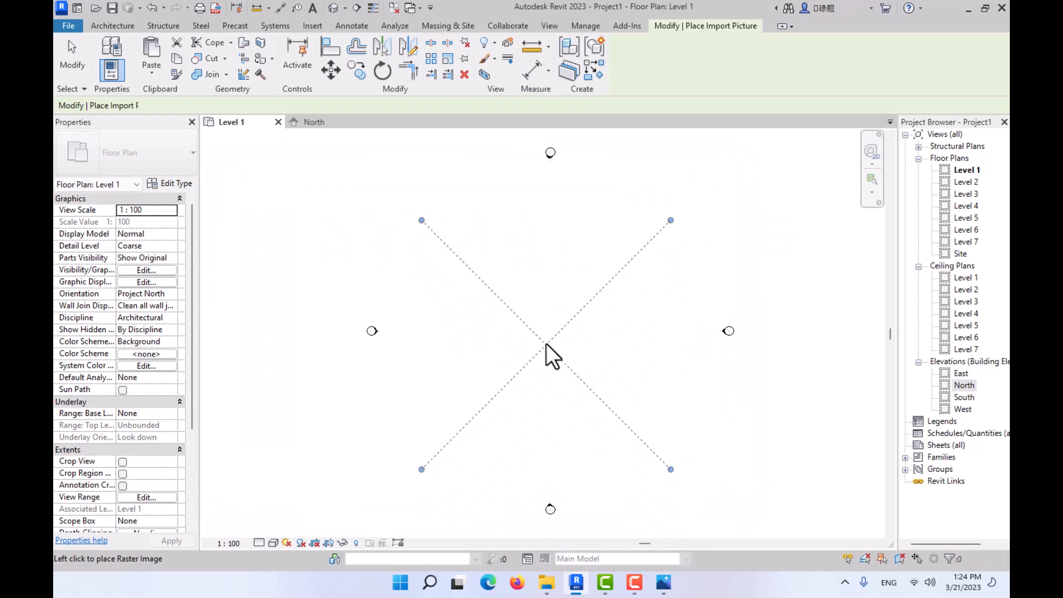
pyautogui.click(541, 327)
pyautogui.press('Escape')
pyautogui.scroll(2, 606, 327)
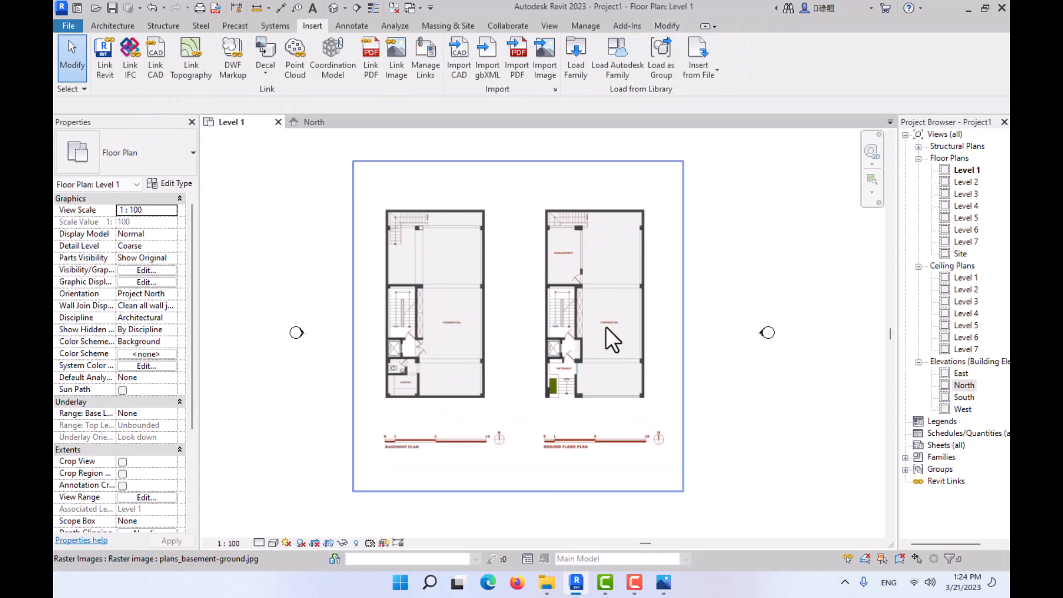
# - Scale the plan image graphically from the ground floor plan's southwest corner so its front width becomes 10 m
pyautogui.scroll(3, 609, 360)
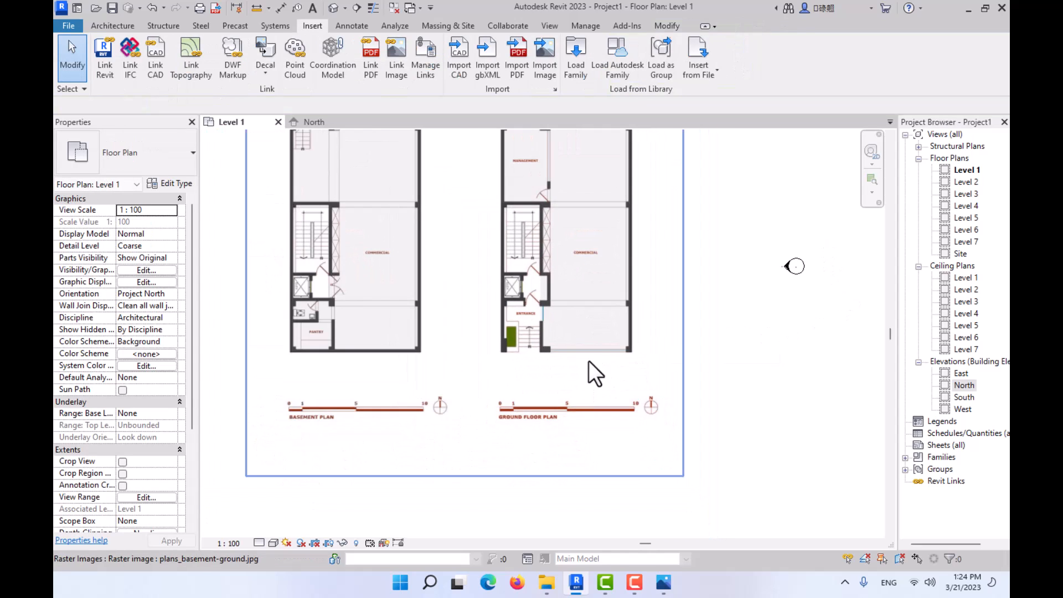
pyautogui.click(113, 25)
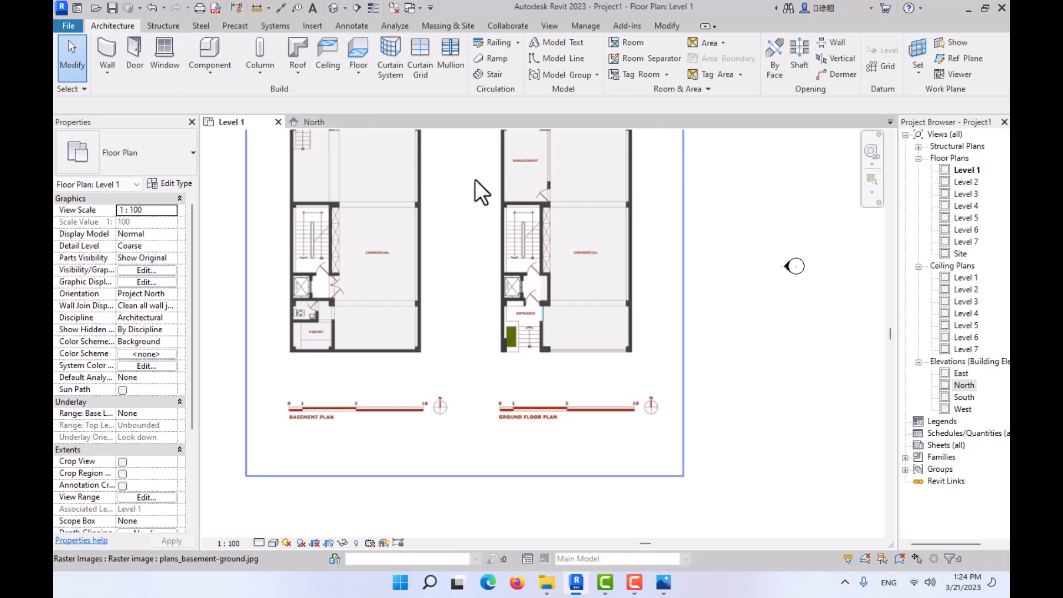
pyautogui.click(558, 191)
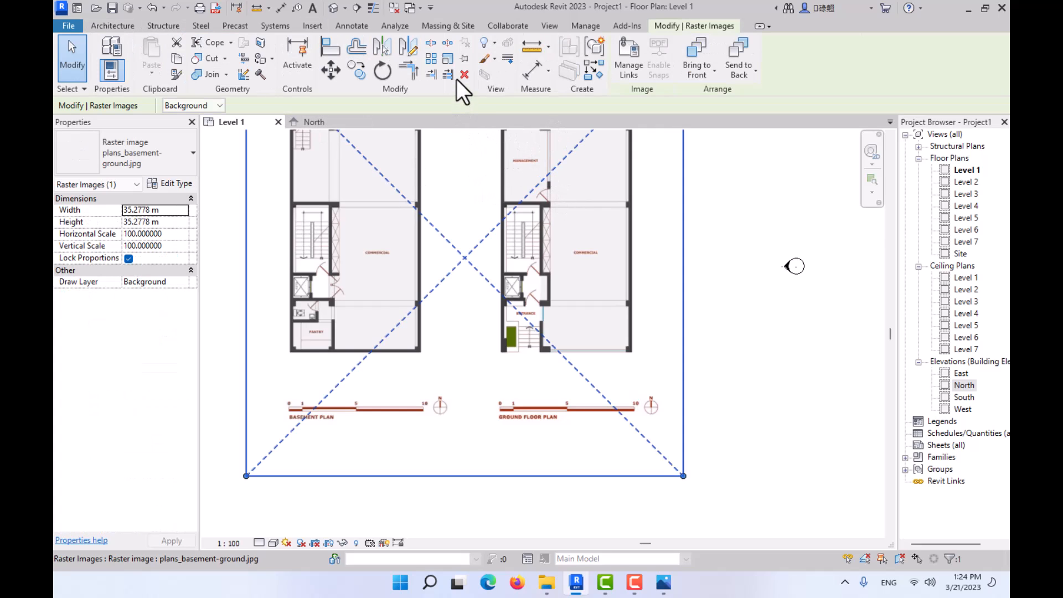
pyautogui.click(447, 60)
pyautogui.scroll(2, 548, 351)
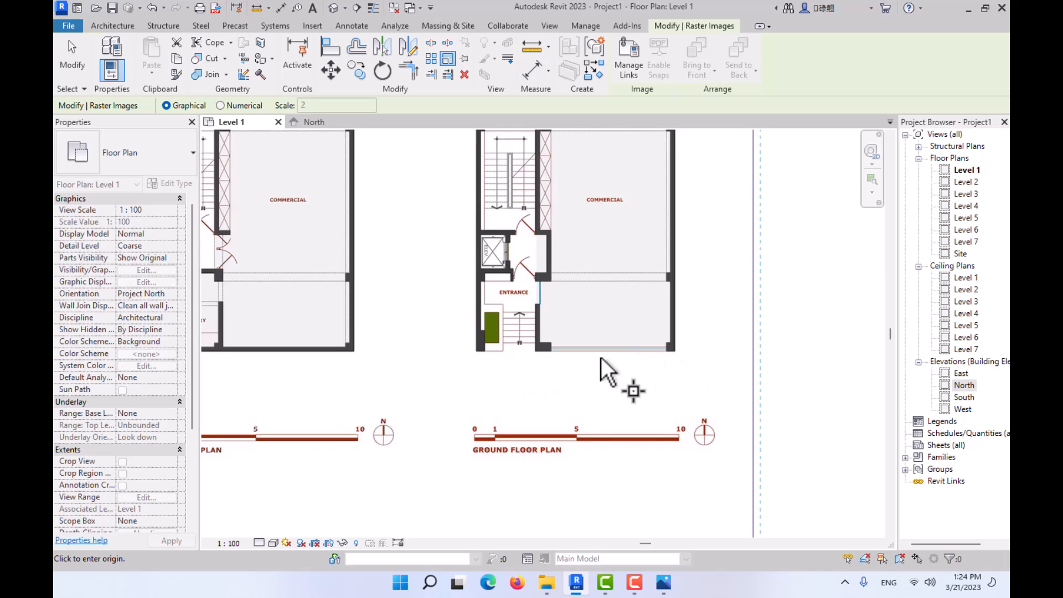
pyautogui.click(221, 105)
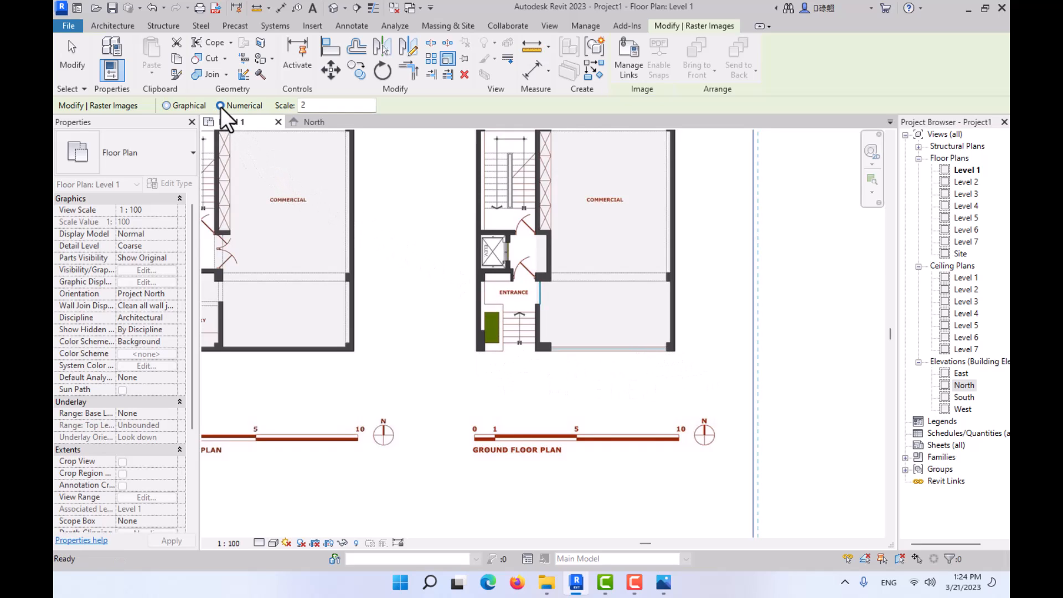
pyautogui.click(167, 105)
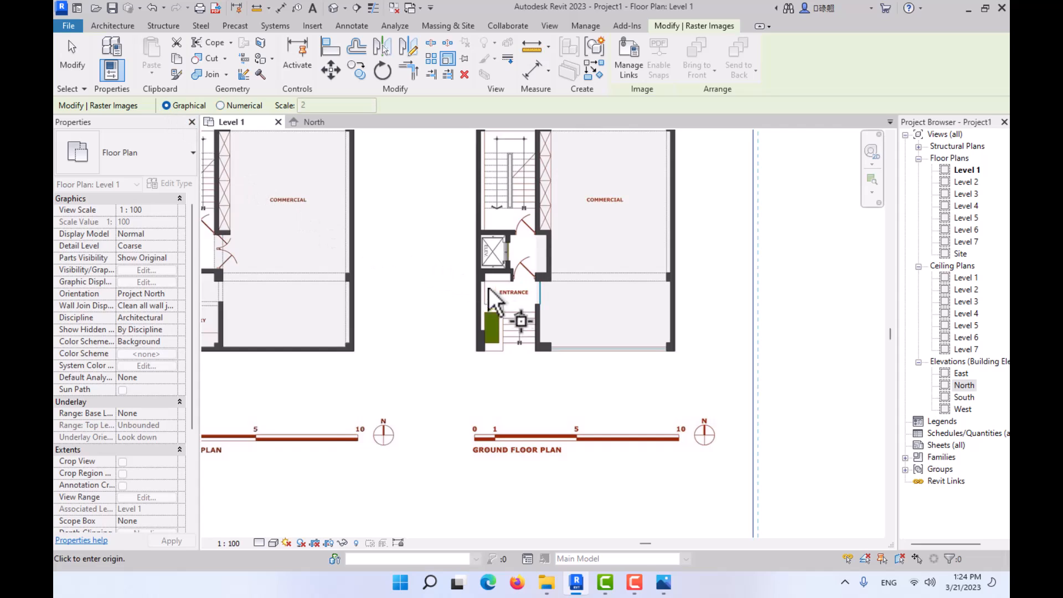
pyautogui.click(477, 350)
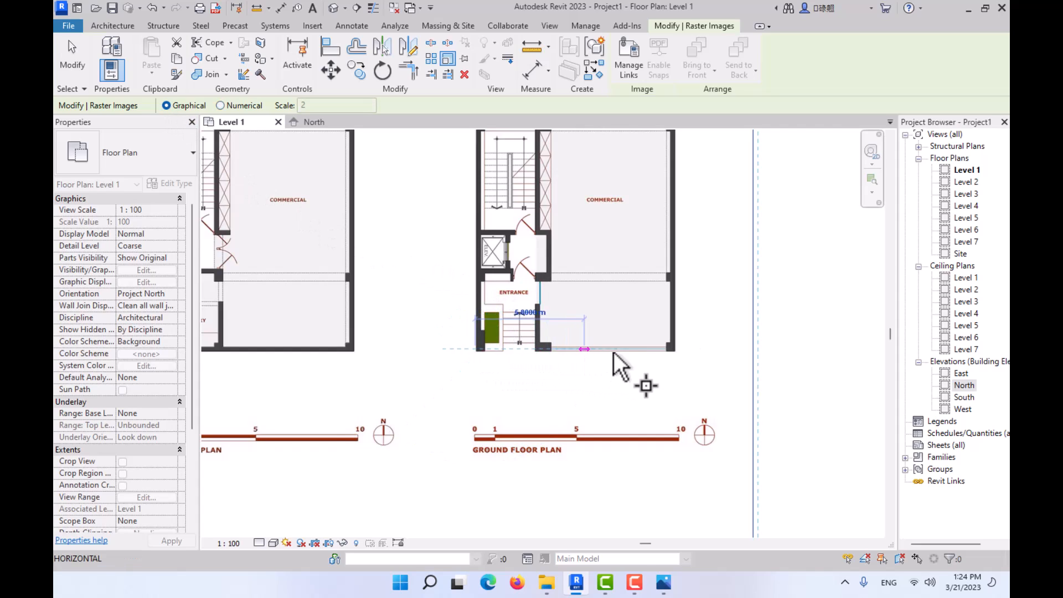
pyautogui.click(675, 350)
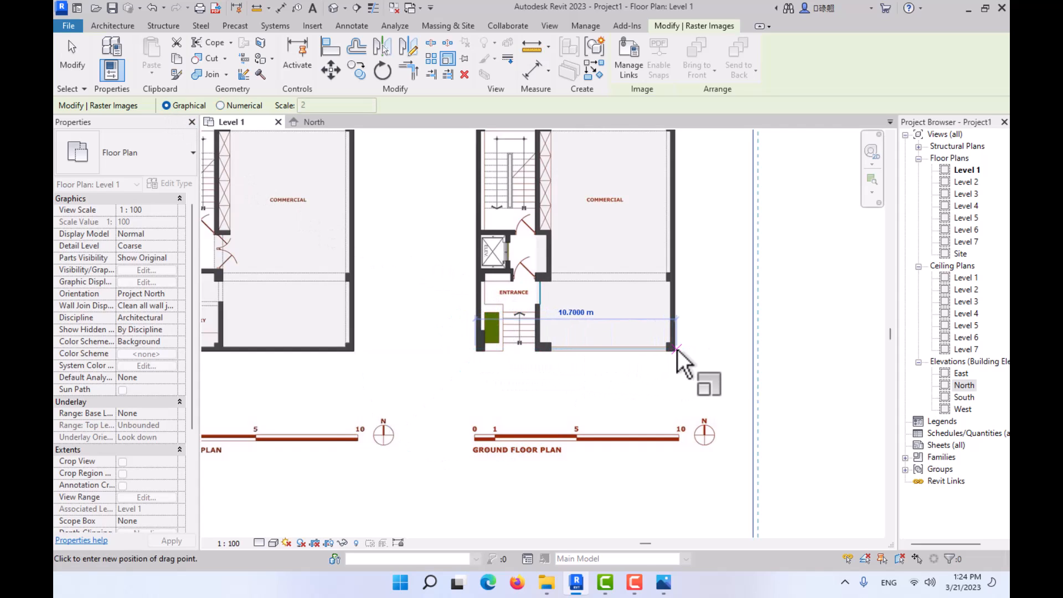
pyautogui.write('10')
pyautogui.press('Return')
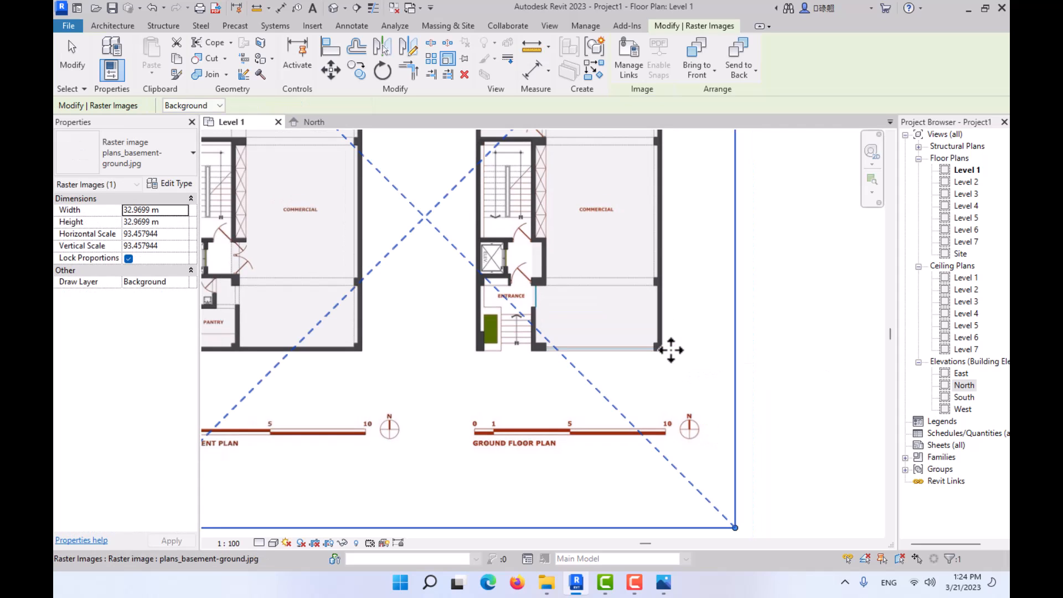
pyautogui.click(280, 7)
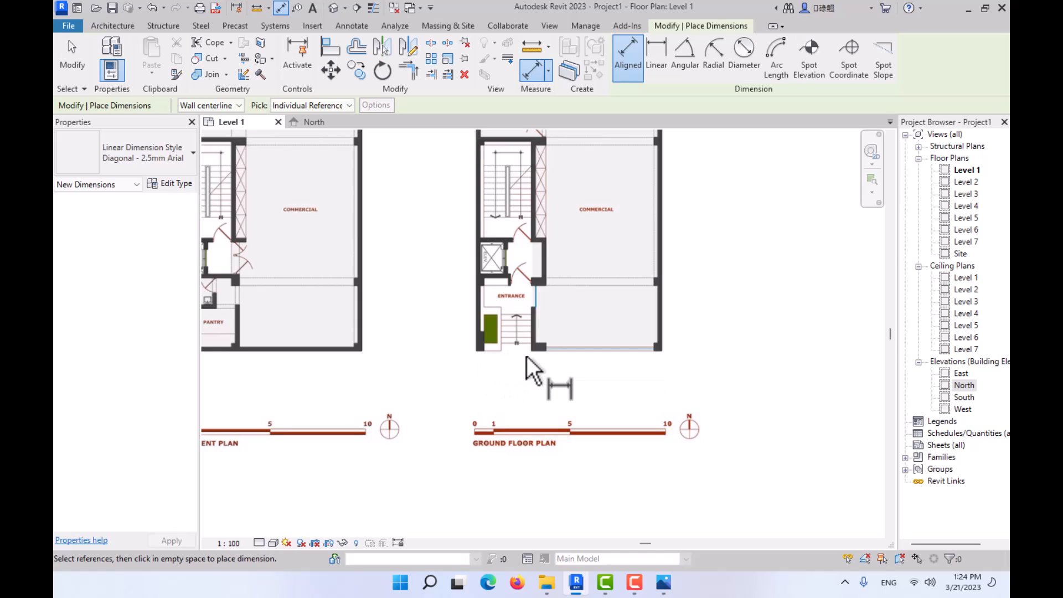
pyautogui.press('Escape')
pyautogui.press('Escape')
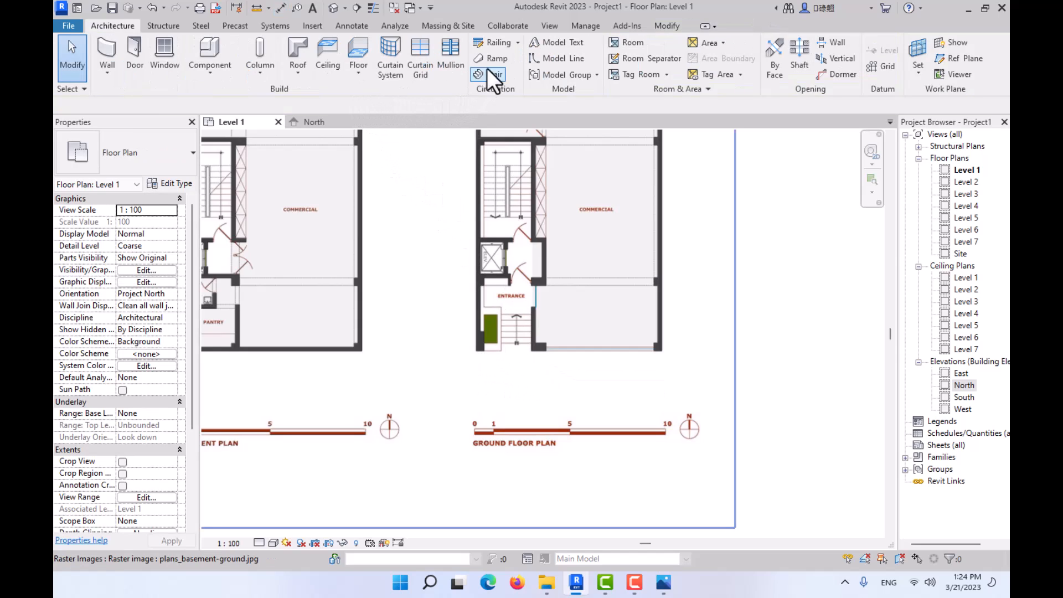
# - Check the ground floor plan's front width with a temporary model line along the front edge, and remove the line
pyautogui.click(553, 61)
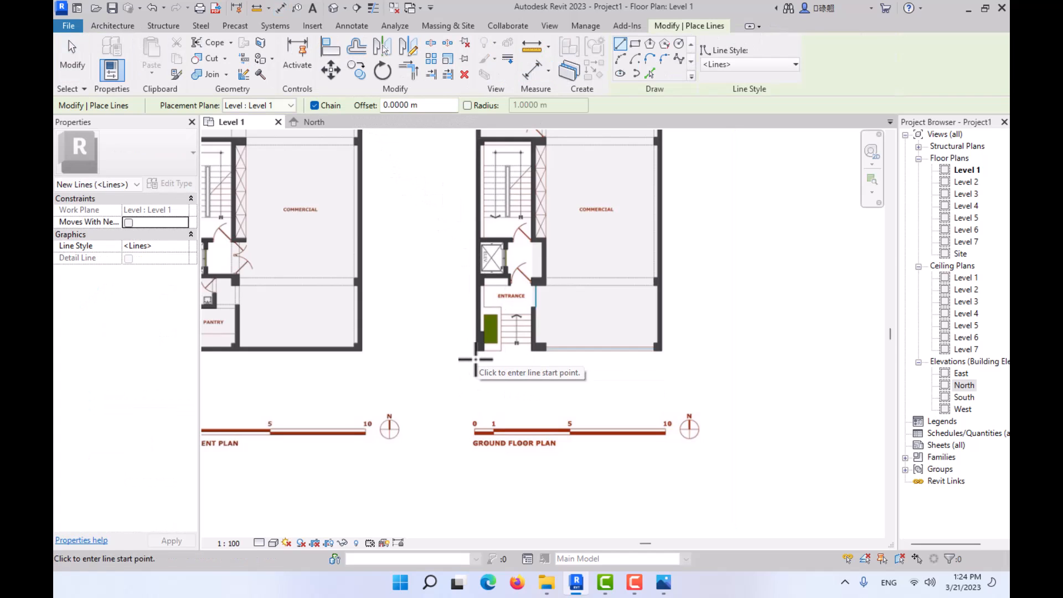
pyautogui.click(475, 359)
pyautogui.click(662, 359)
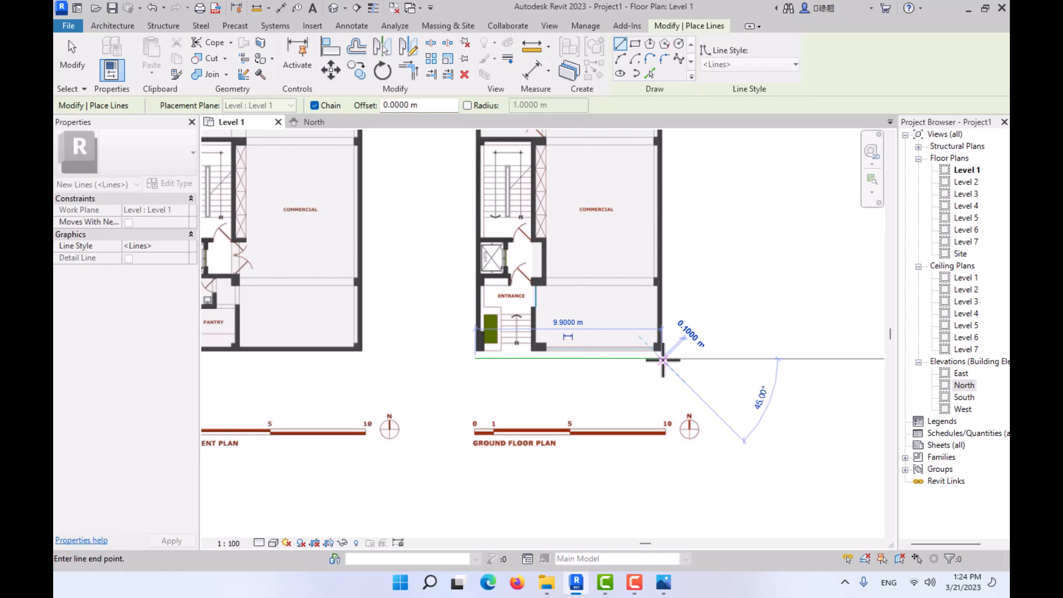
pyautogui.press('Escape')
pyautogui.press('Escape')
pyautogui.scroll(3, 622, 360)
pyautogui.click(620, 359)
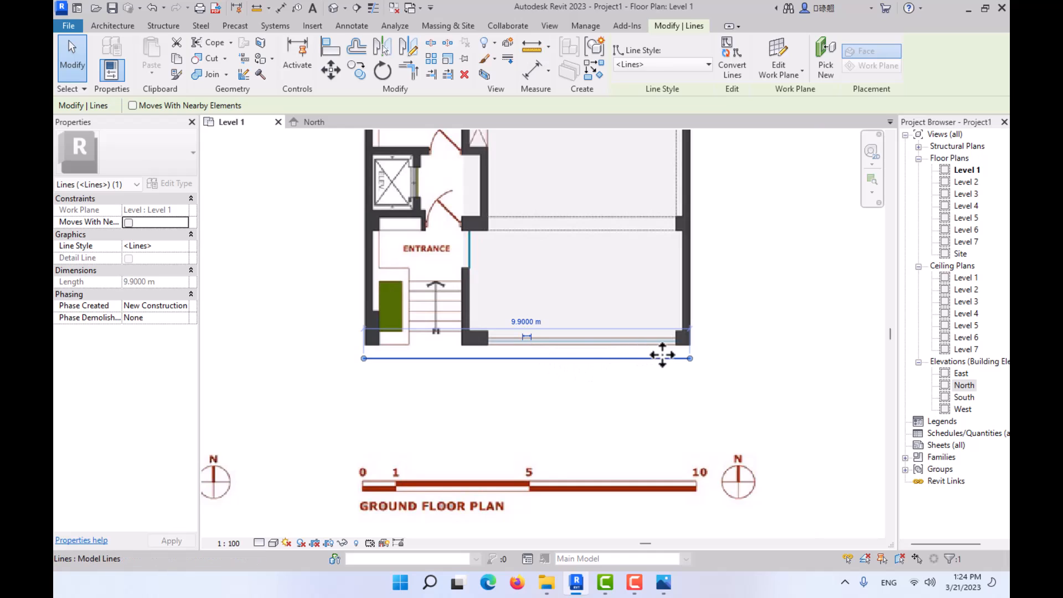
pyautogui.press('Escape')
pyautogui.click(593, 361)
pyautogui.press('Escape')
pyautogui.scroll(-3, 553, 356)
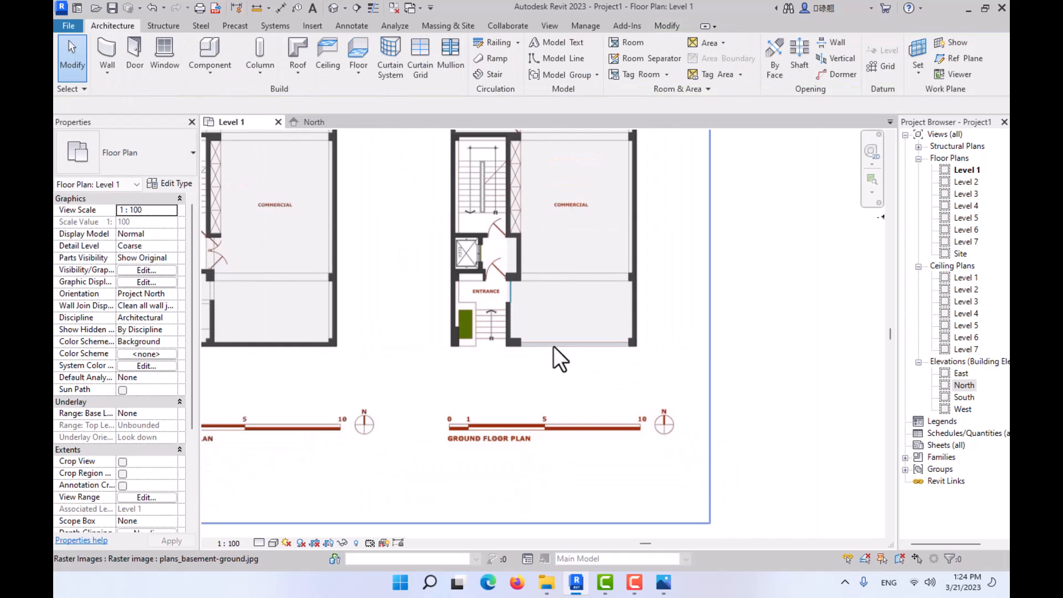
# - Set up an Interior - 135mm Partition (2-hr) wall with its height up to Level 2 and location line Finish Face: Exterior
pyautogui.scroll(3, 505, 427)
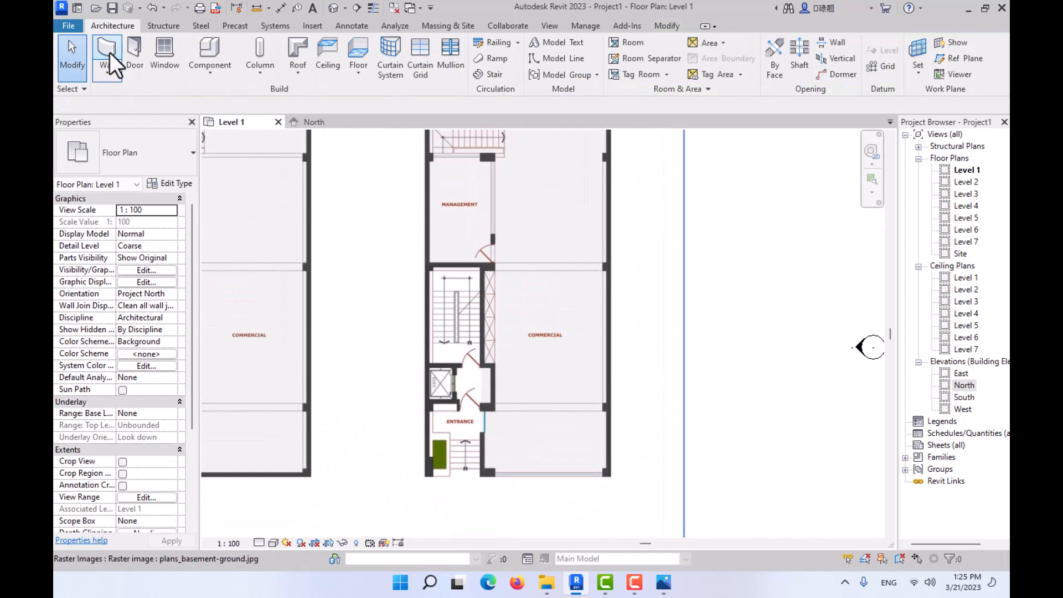
pyautogui.click(109, 51)
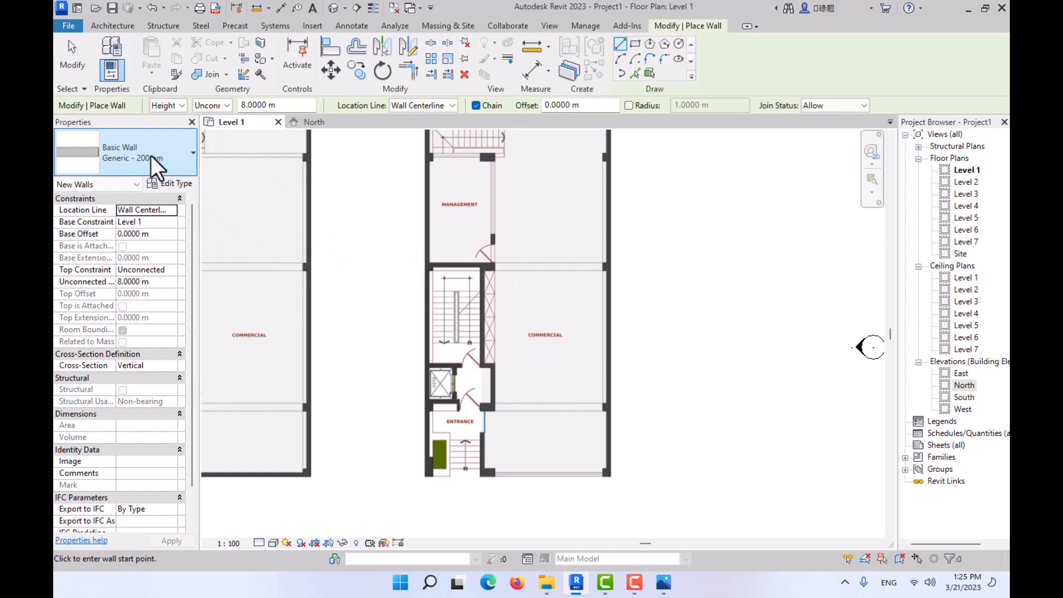
pyautogui.click(150, 155)
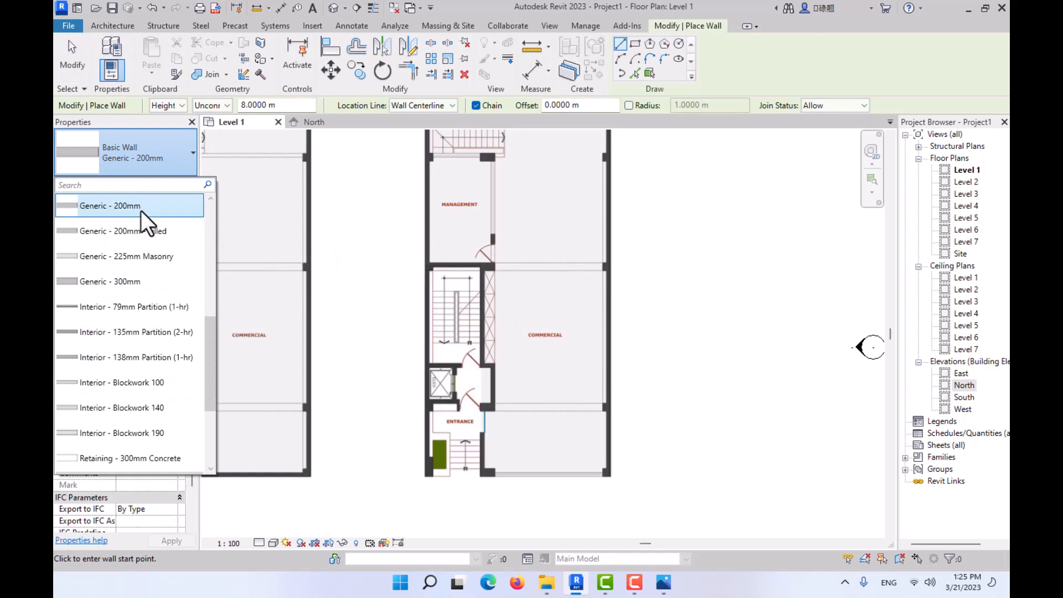
pyautogui.click(154, 332)
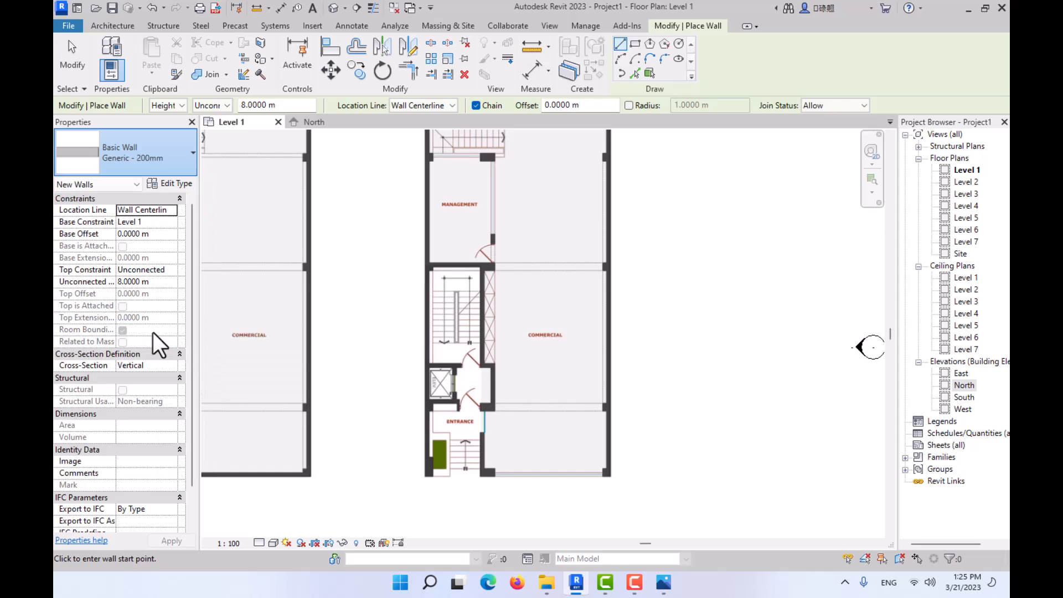
pyautogui.click(426, 475)
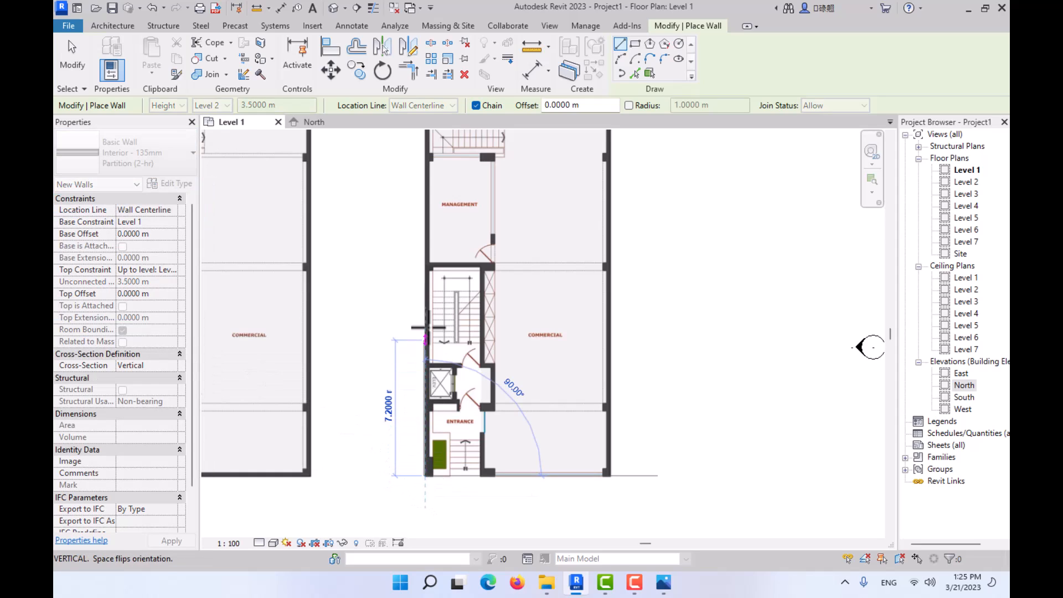
pyautogui.press('Escape')
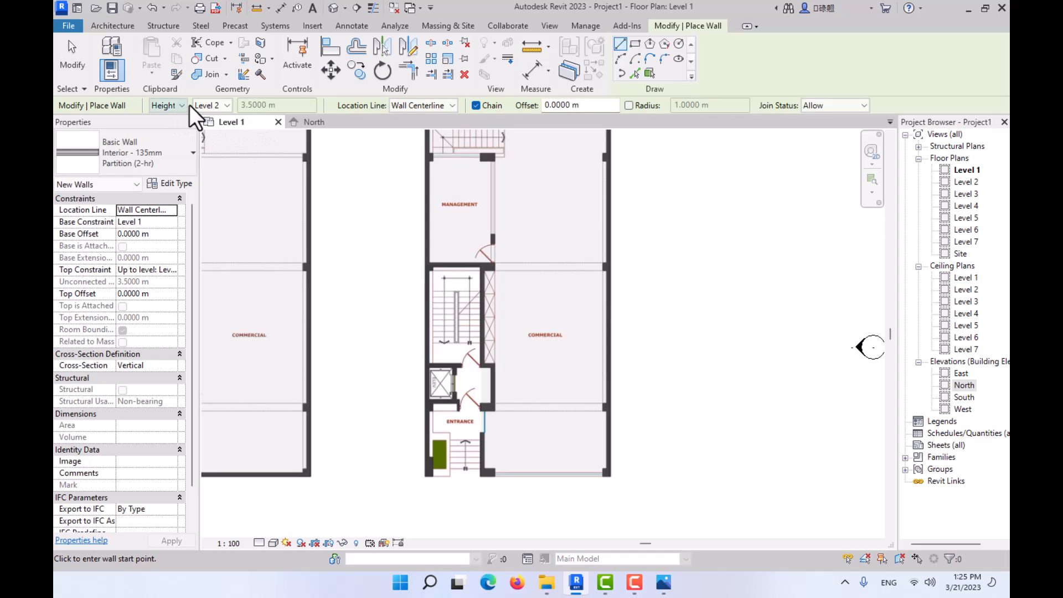
pyautogui.click(448, 106)
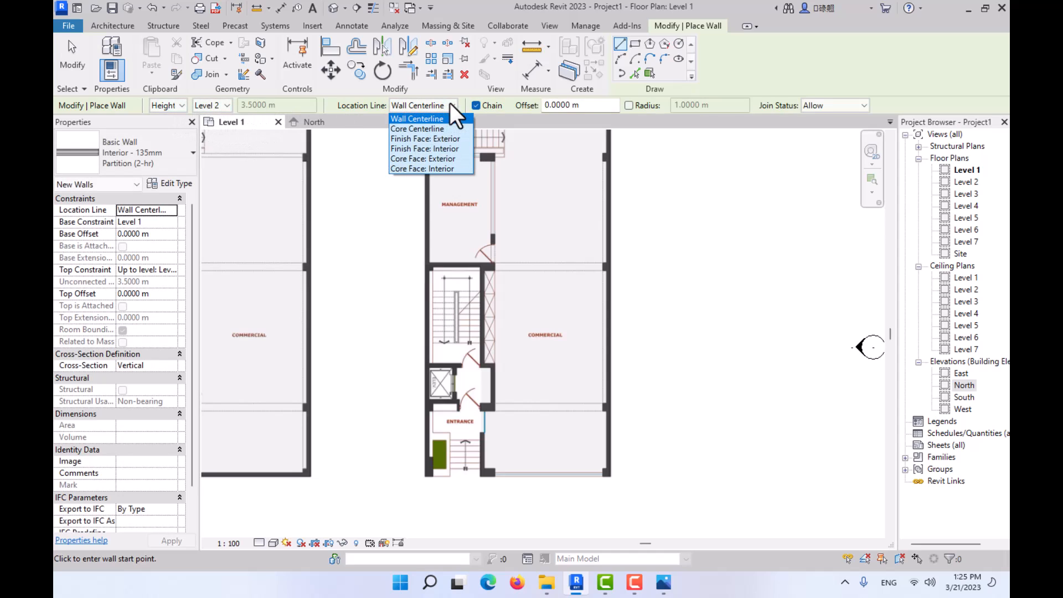
pyautogui.click(437, 139)
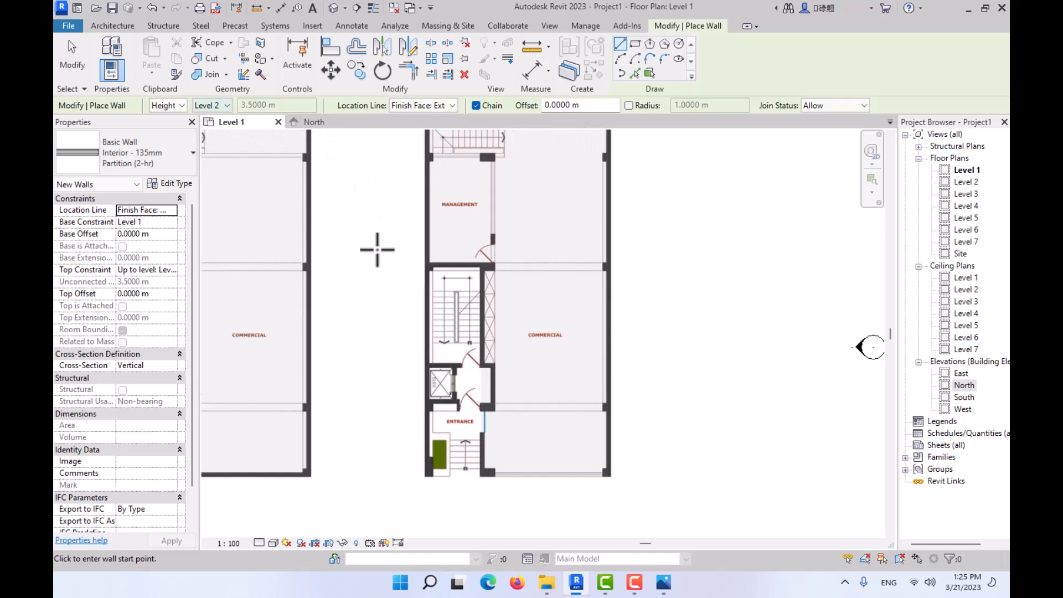
# - Trace the ground floor's west and north outer walls, from the southwest corner via the northwest corner to the northeast corner
pyautogui.scroll(3, 425, 479)
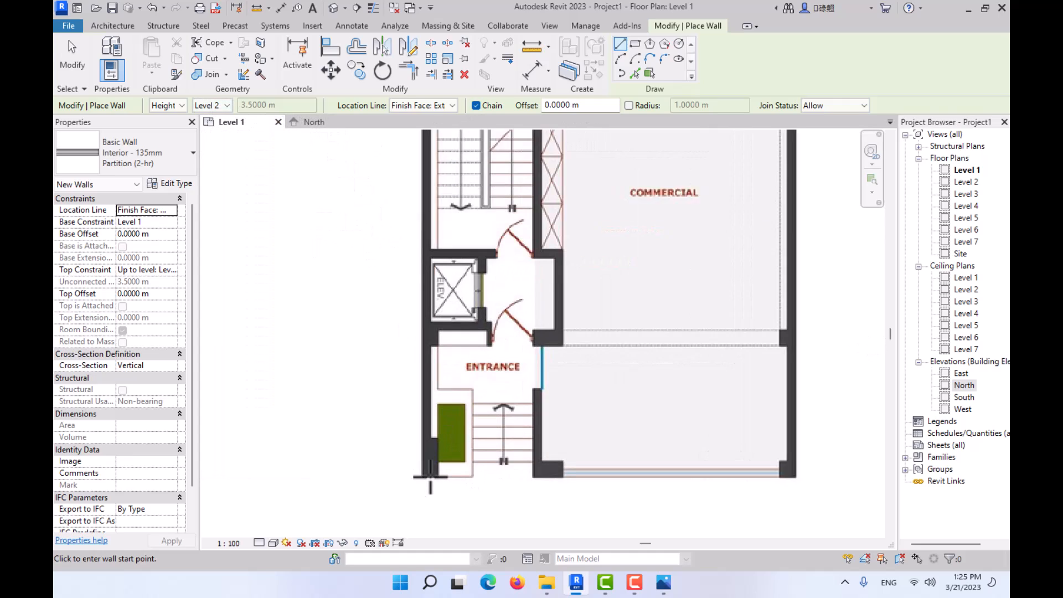
pyautogui.click(422, 476)
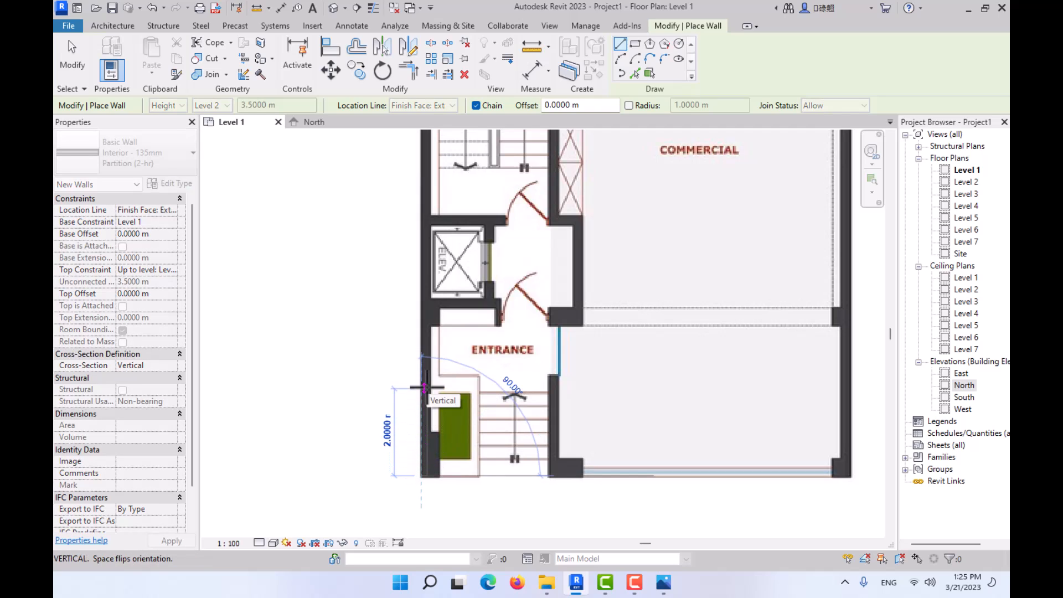
pyautogui.press('Escape')
pyautogui.click(422, 478)
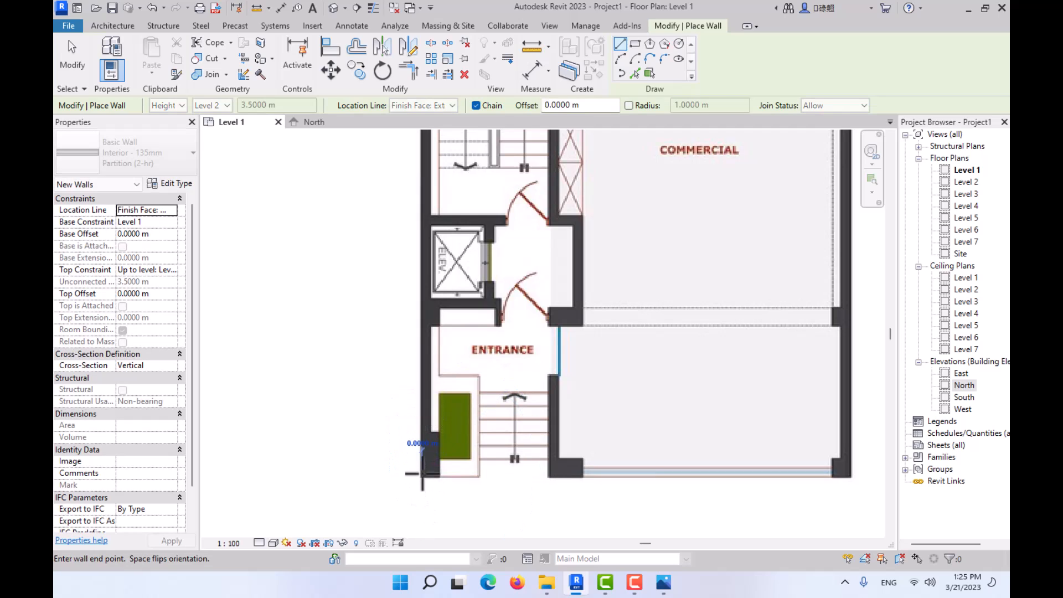
pyautogui.scroll(-2, 429, 377)
pyautogui.moveTo(439, 294); pyautogui.dragTo(408, 508, button='middle')
pyautogui.scroll(-2, 395, 336)
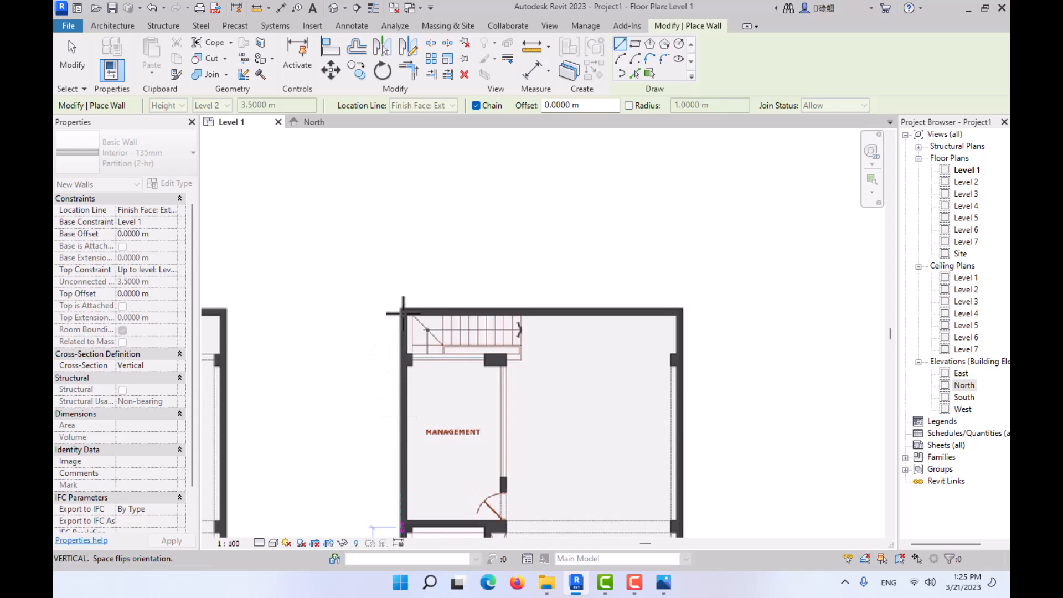
pyautogui.scroll(3, 394, 336)
pyautogui.click(407, 274)
pyautogui.moveTo(647, 280); pyautogui.dragTo(280, 297, button='middle')
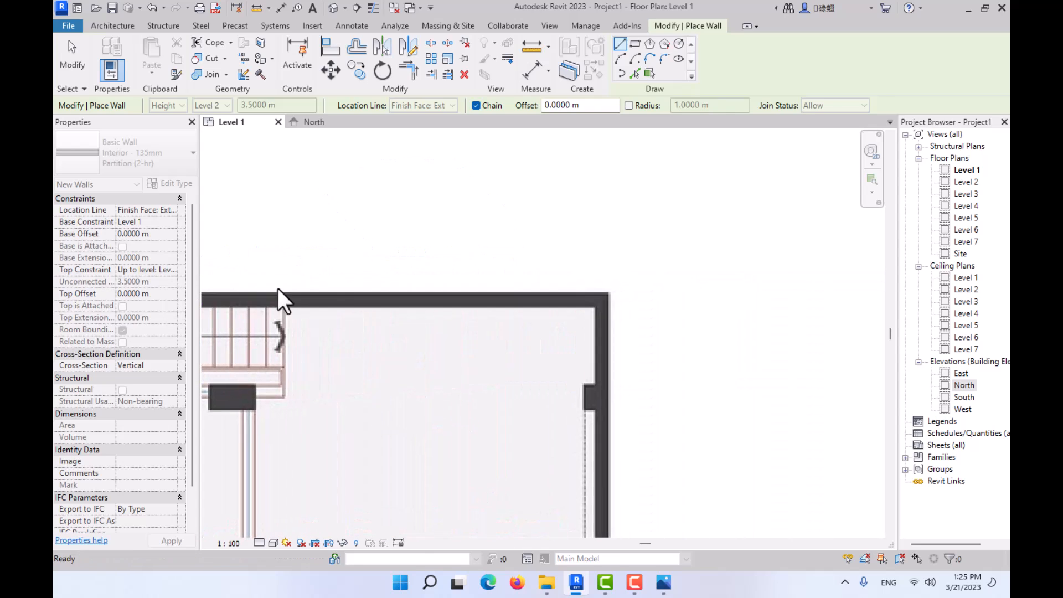
pyautogui.click(607, 294)
# - Trace the ground floor's east outer wall to the southeast corner and the front wall west to the entrance recess, about 6.8 m long
pyautogui.scroll(-1, 608, 347)
pyautogui.moveTo(612, 344); pyautogui.dragTo(603, 78, button='middle')
pyautogui.moveTo(626, 465); pyautogui.dragTo(624, 188, button='middle')
pyautogui.moveTo(566, 518); pyautogui.dragTo(550, 239, button='middle')
pyautogui.scroll(2, 625, 310)
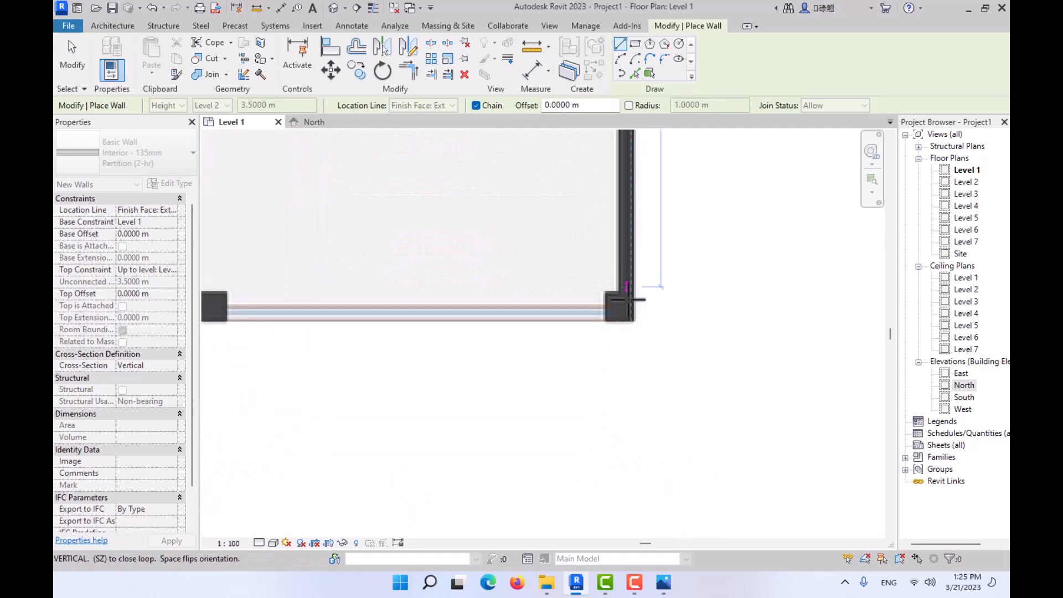
pyautogui.click(627, 327)
pyautogui.moveTo(537, 316); pyautogui.dragTo(830, 373, button='middle')
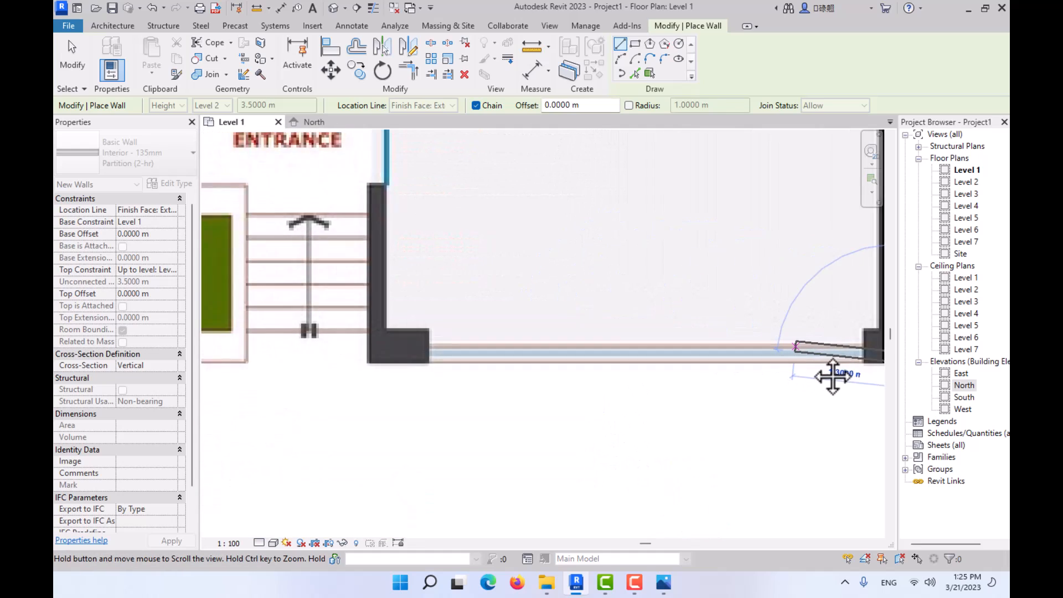
pyautogui.click(384, 361)
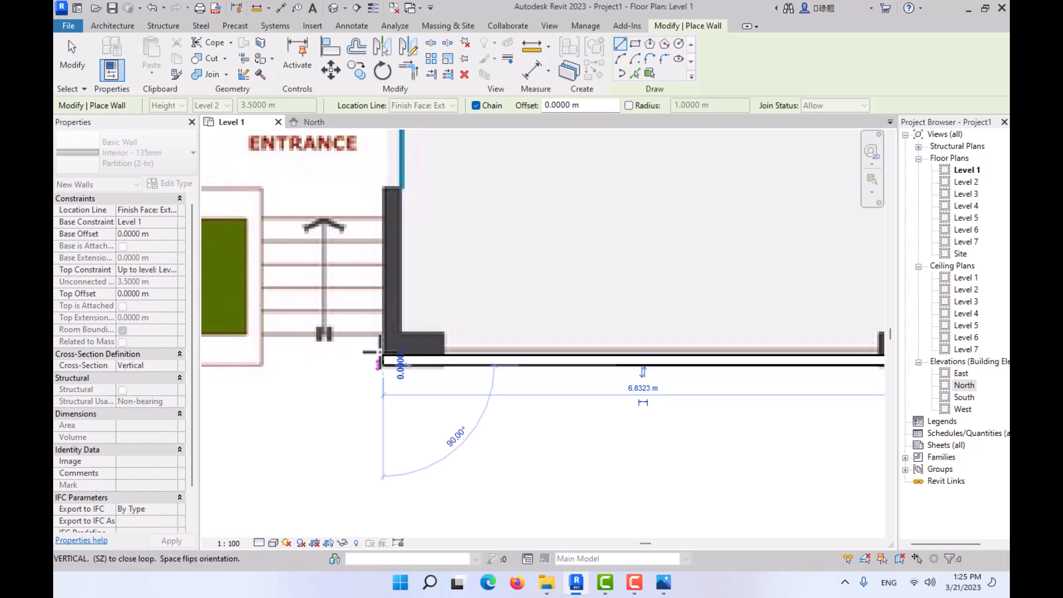
# - Trace the entrance recess walls, about 3.5 m north along its east side and west across its back to the west outer wall
pyautogui.moveTo(375, 173); pyautogui.dragTo(427, 335, button='middle')
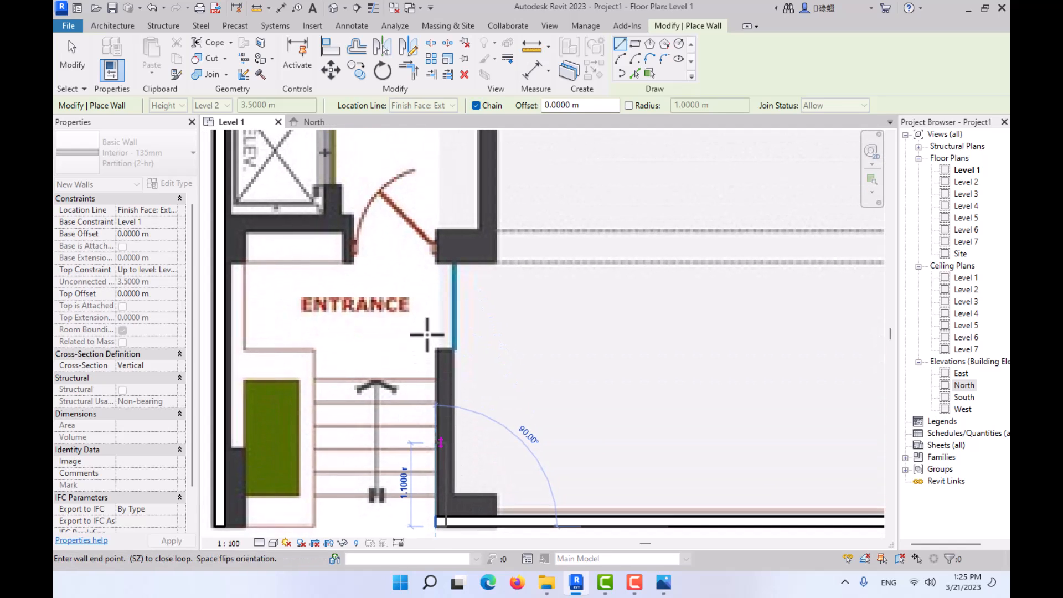
pyautogui.click(437, 259)
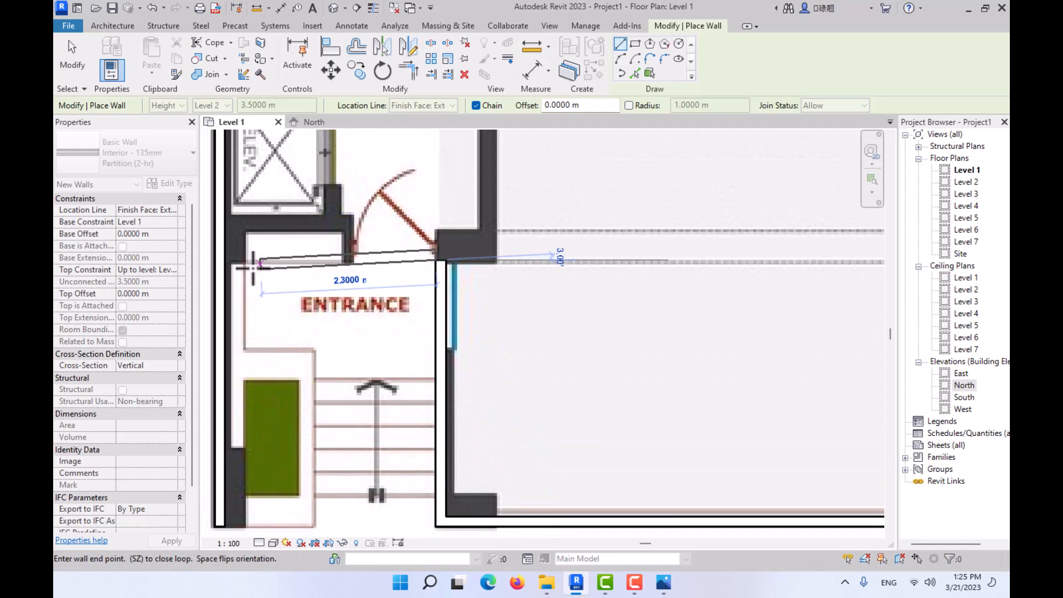
pyautogui.click(225, 259)
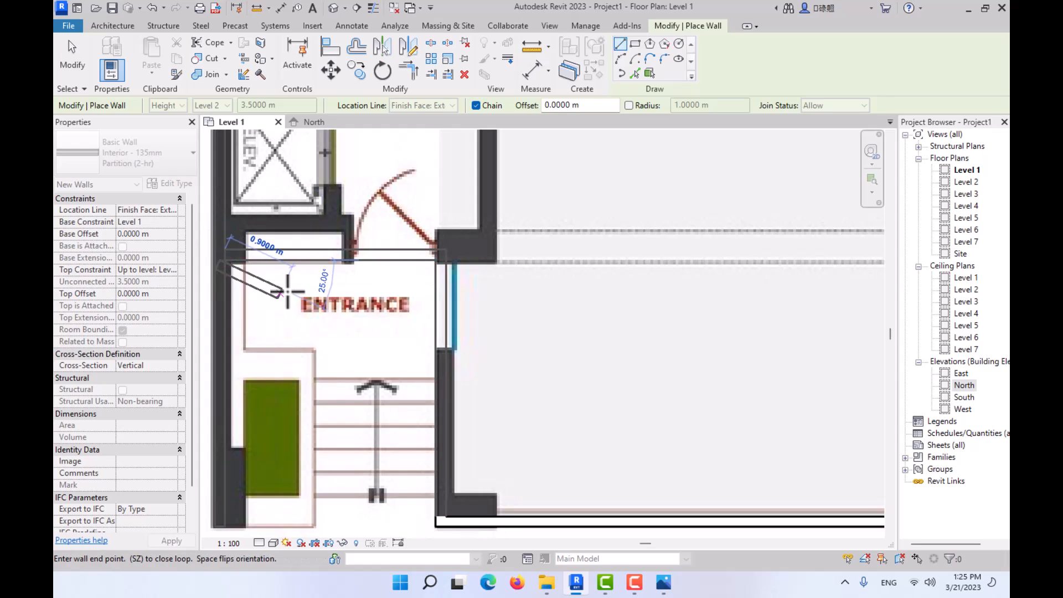
pyautogui.press('Escape')
# - Set the Level 1 plan's detail level to Fine and leave the Wall tool
pyautogui.scroll(-3, 332, 271)
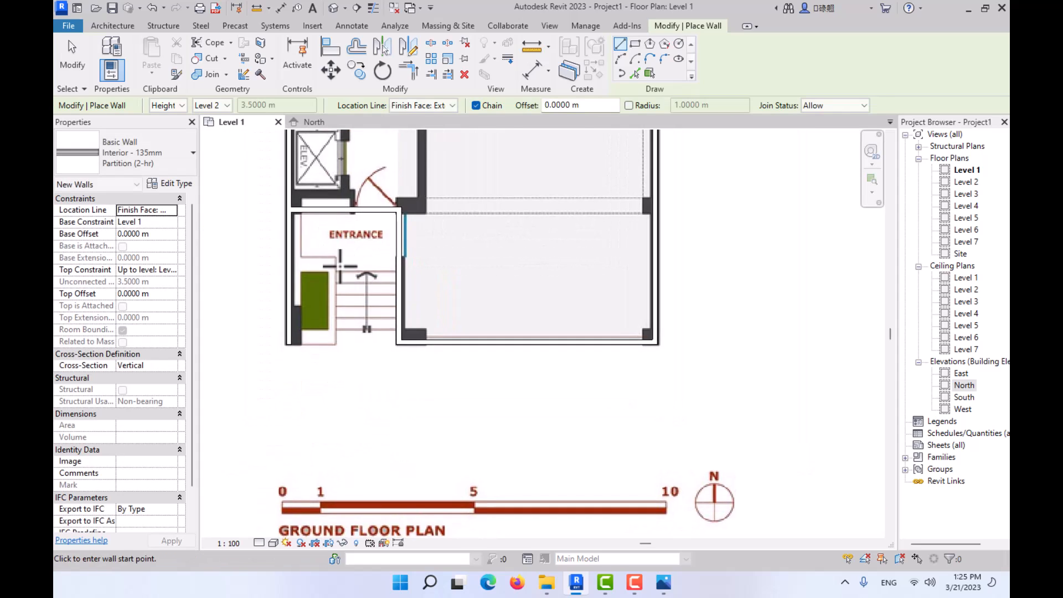
pyautogui.click(258, 543)
pyautogui.click(274, 529)
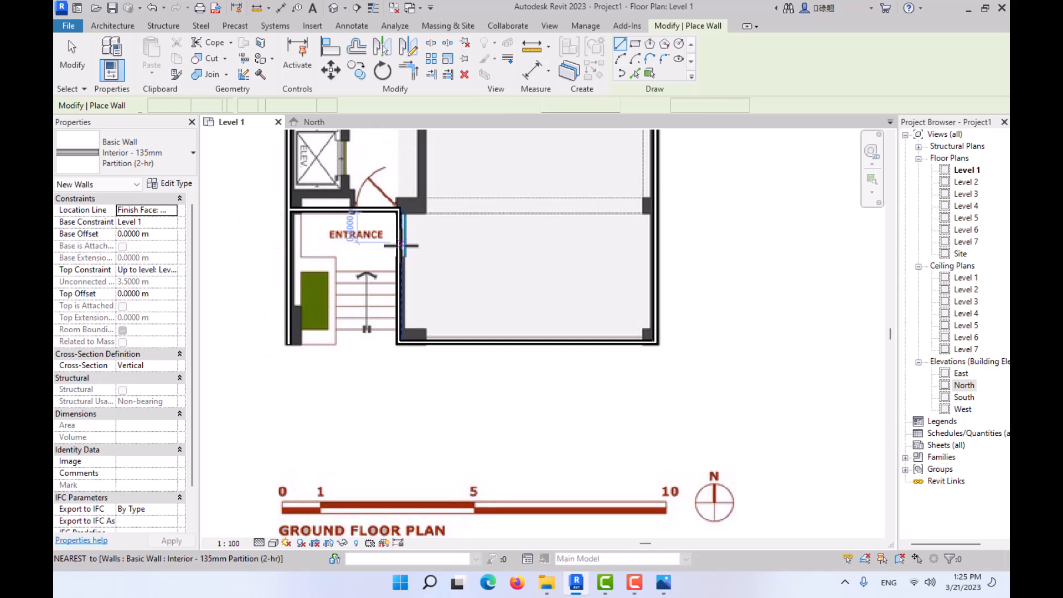
pyautogui.press('Escape')
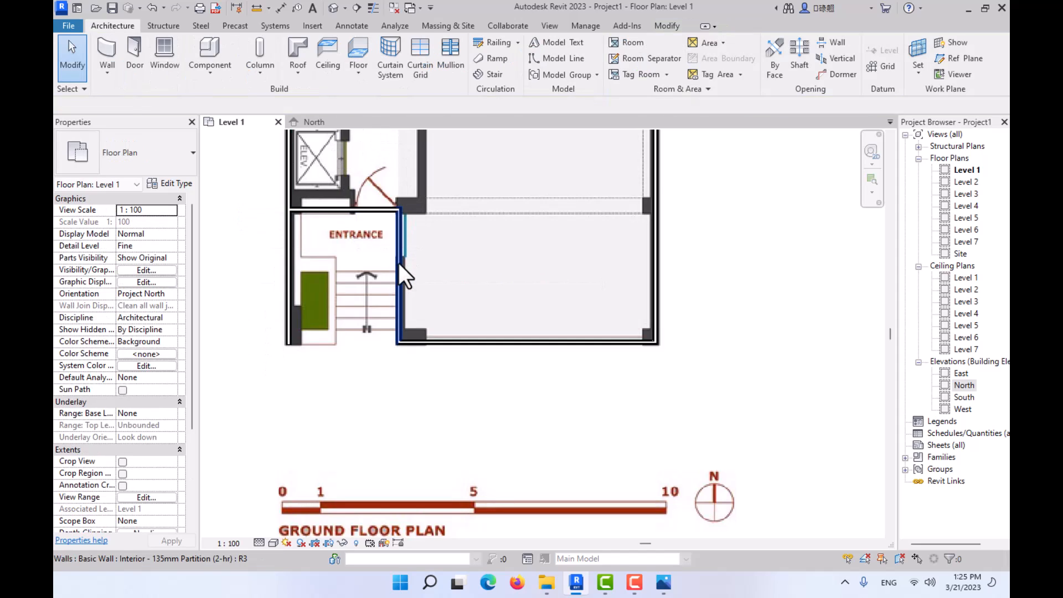
# - Select the whole chain of traced walls and set their type's coarse scale fill pattern to Solid fill
pyautogui.press('Tab')
pyautogui.click(399, 263)
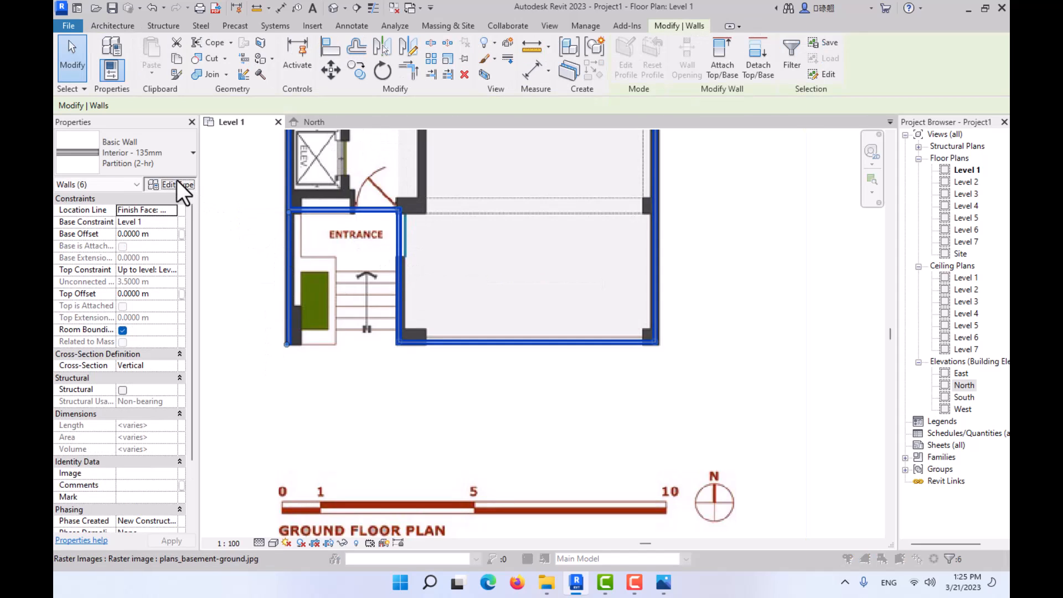
pyautogui.click(177, 184)
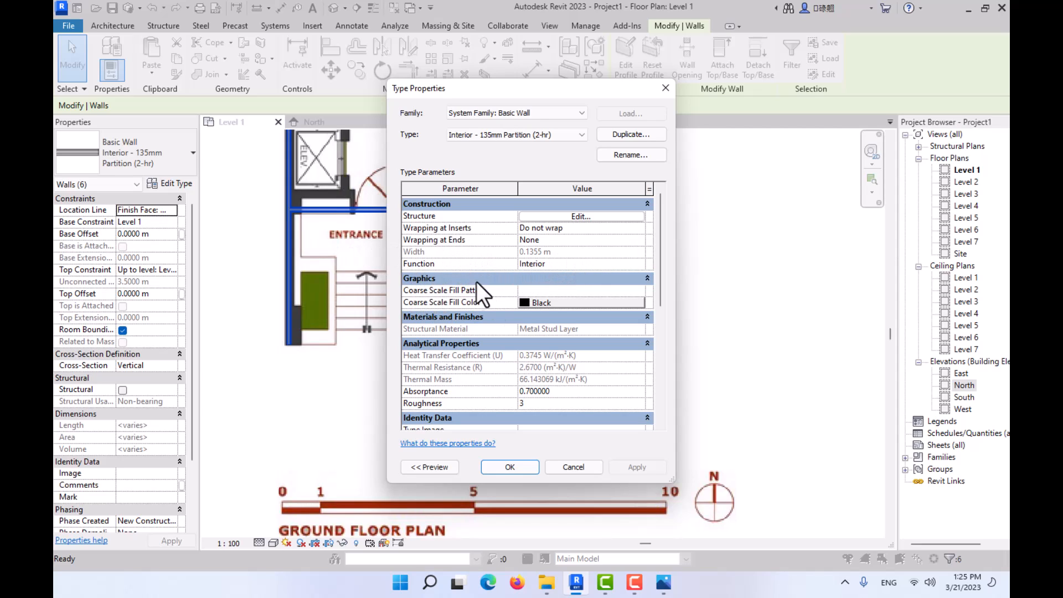
pyautogui.moveTo(412, 291)
pyautogui.click(640, 291)
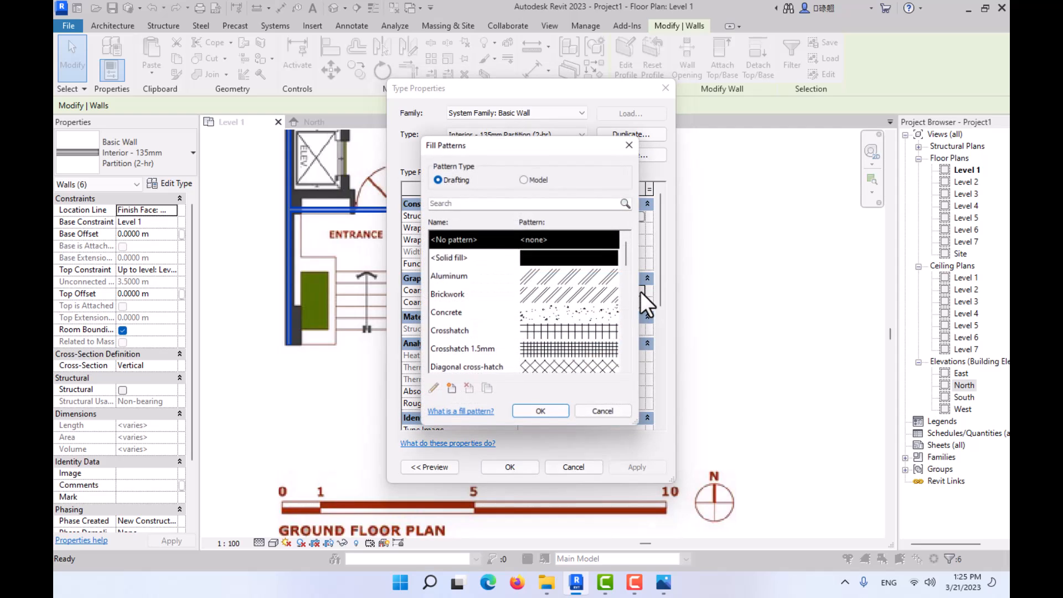
pyautogui.click(561, 256)
pyautogui.click(549, 413)
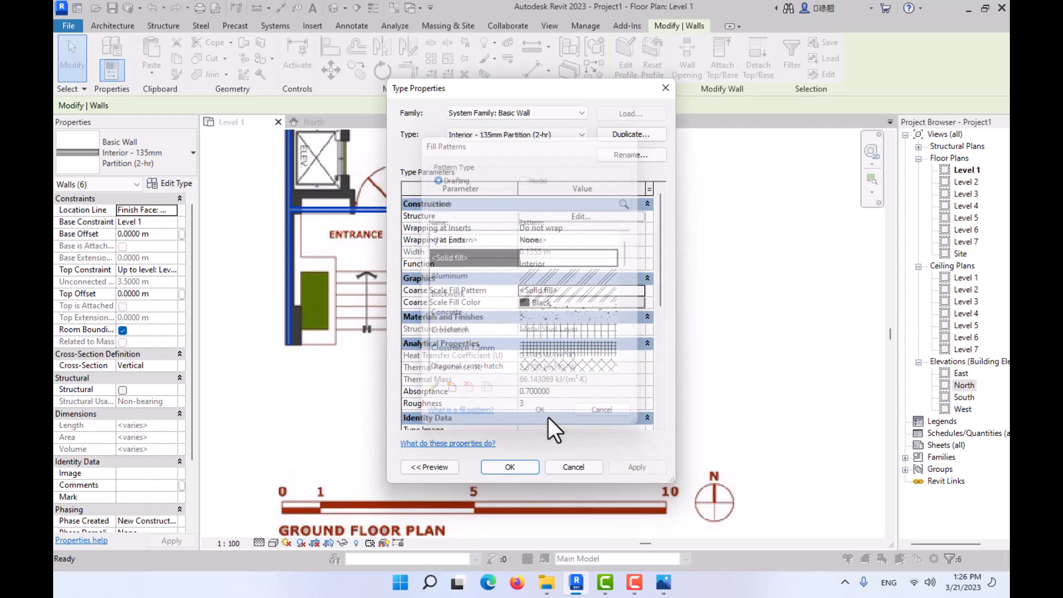
# - Set the wall type's coarse scale fill color to orange, RGB 255-128-000, and apply the type changes
pyautogui.click(550, 302)
pyautogui.click(410, 235)
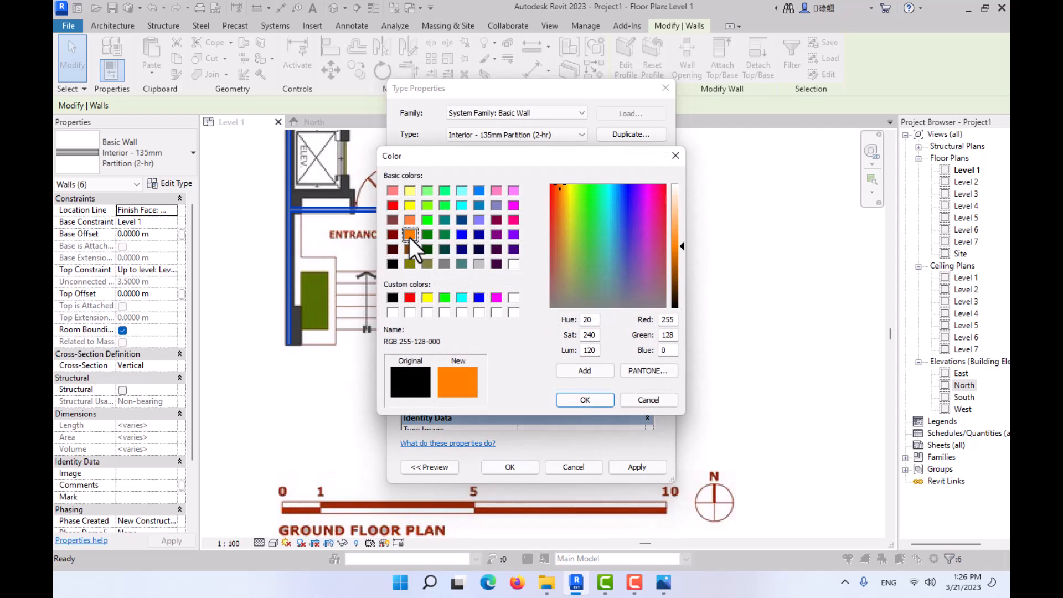
pyautogui.click(585, 400)
pyautogui.click(639, 469)
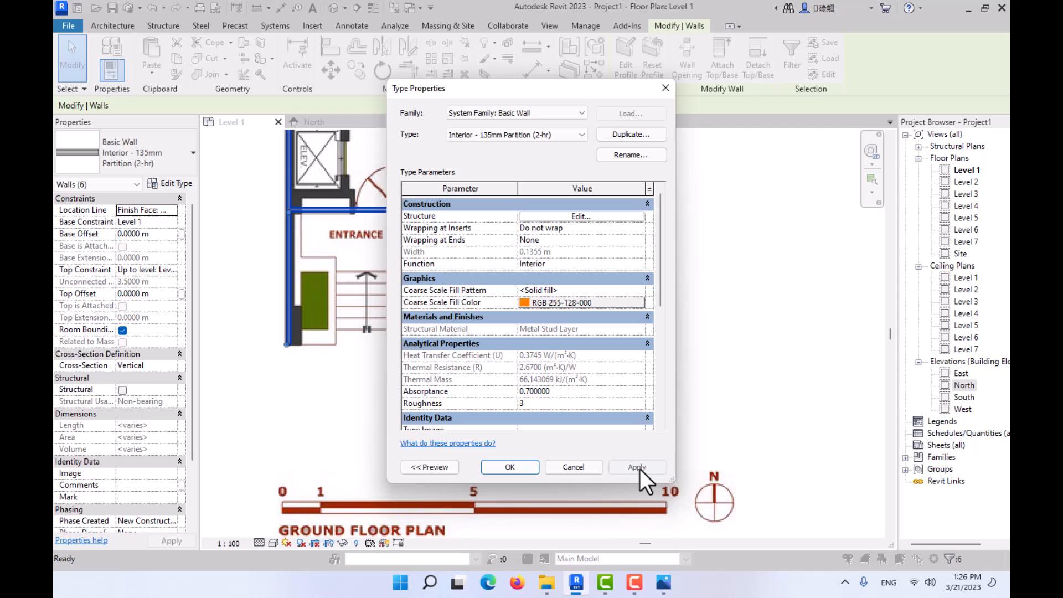
pyautogui.click(513, 468)
# - Check the walls' orange fill at Coarse detail level and return the plan to Fine
pyautogui.click(259, 542)
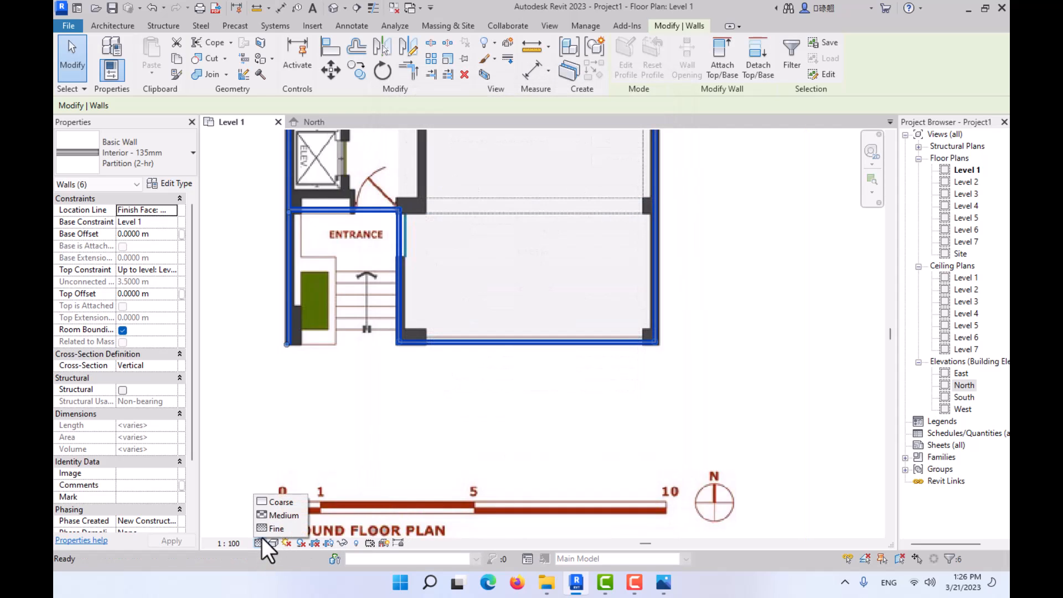
pyautogui.click(270, 501)
pyautogui.click(335, 345)
pyautogui.scroll(-2, 335, 344)
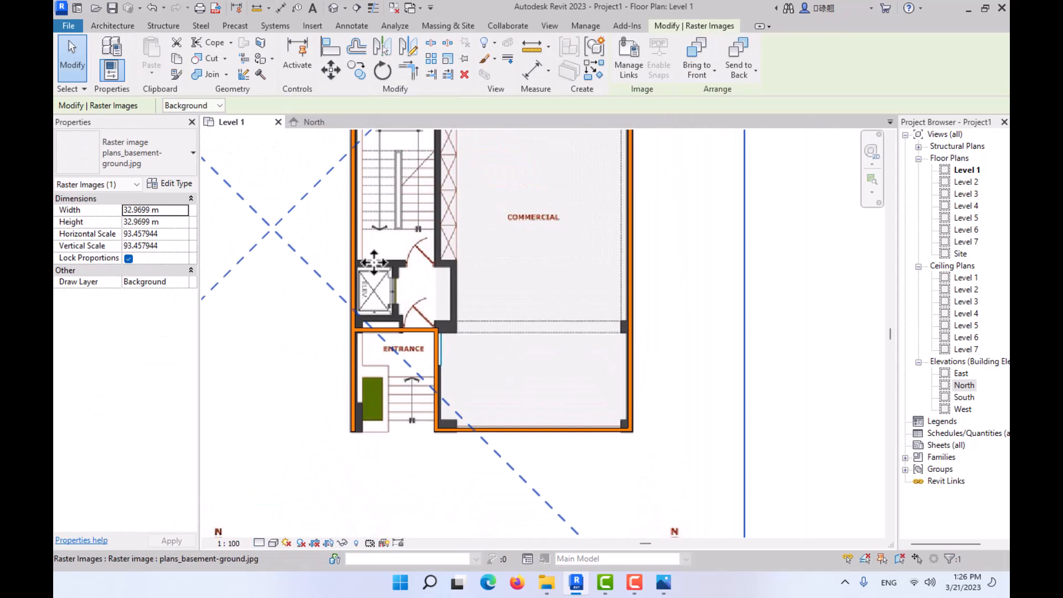
pyautogui.click(257, 542)
pyautogui.click(266, 529)
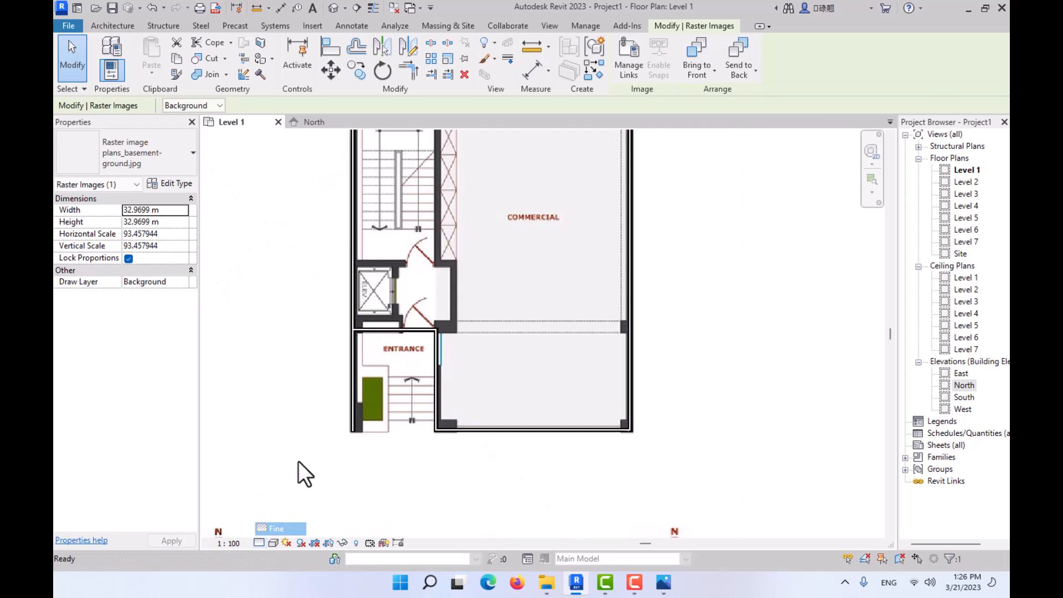
pyautogui.click(298, 461)
# - Inspect the west wall's layers at the southwest corner and switch the Level 1 plan to a colored visual style
pyautogui.scroll(5, 350, 409)
pyautogui.scroll(3, 391, 453)
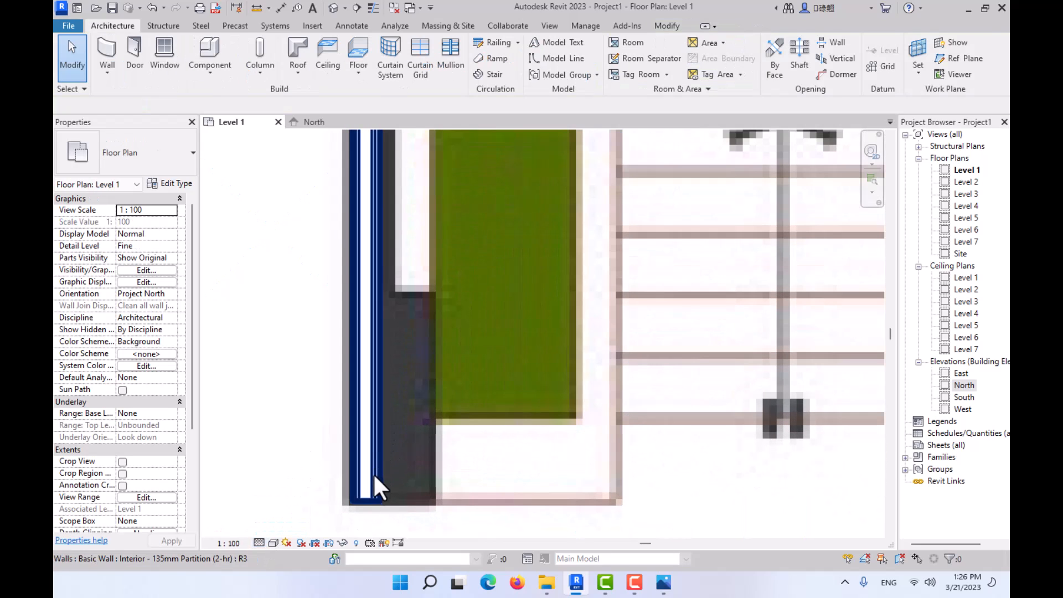
pyautogui.scroll(-3, 373, 473)
pyautogui.moveTo(367, 466); pyautogui.dragTo(358, 350, button='middle')
pyautogui.click(273, 543)
pyautogui.click(281, 503)
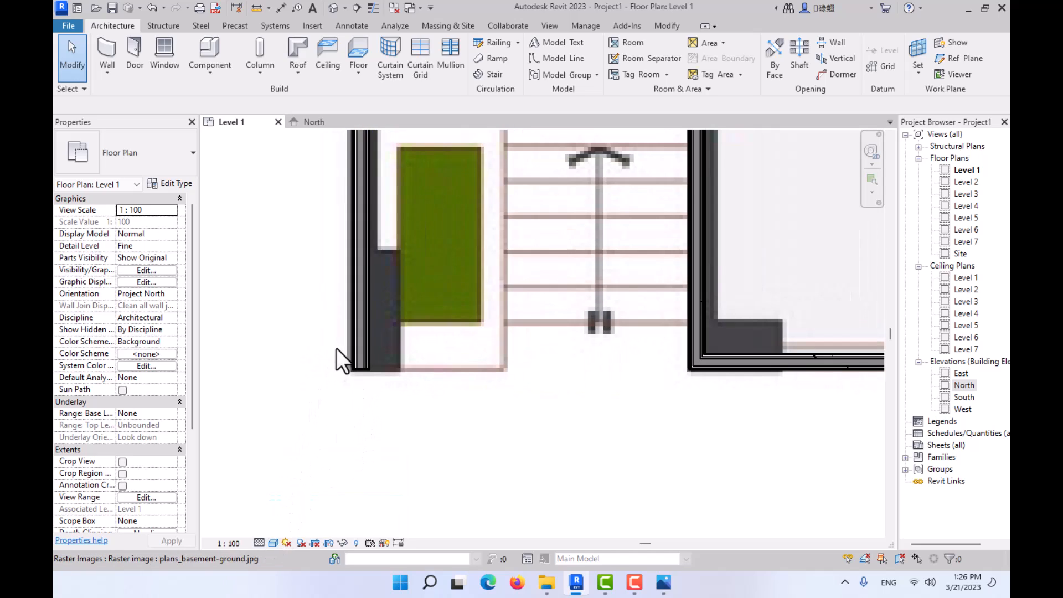
# - Select the chain of traced walls again and keep Solid fill as their type's coarse scale fill pattern
pyautogui.scroll(-3, 354, 350)
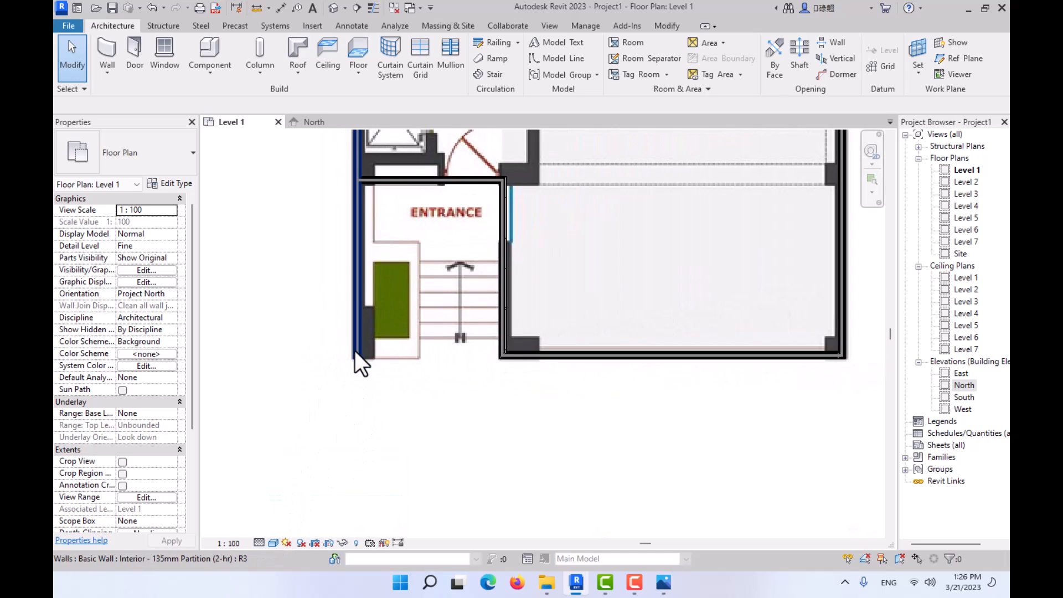
pyautogui.press('Tab')
pyautogui.click(357, 395)
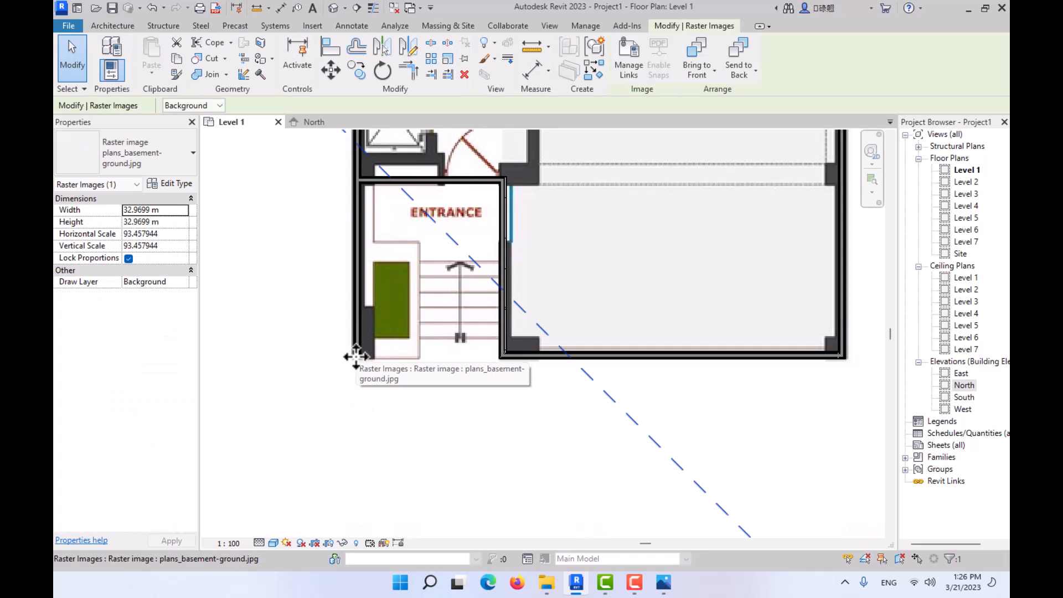
pyautogui.press('Escape')
pyautogui.press('Tab')
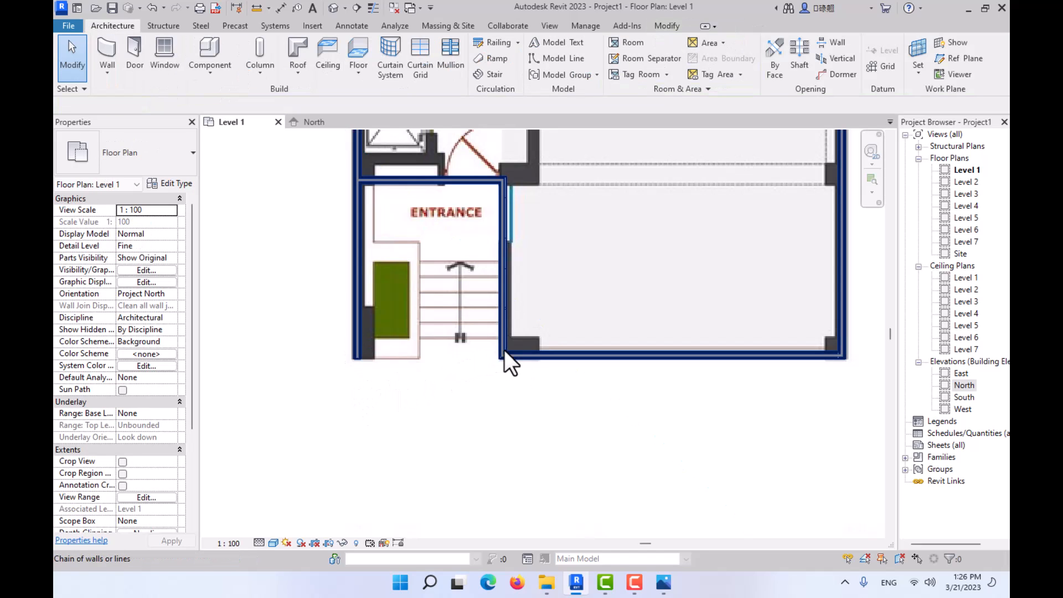
pyautogui.click(504, 350)
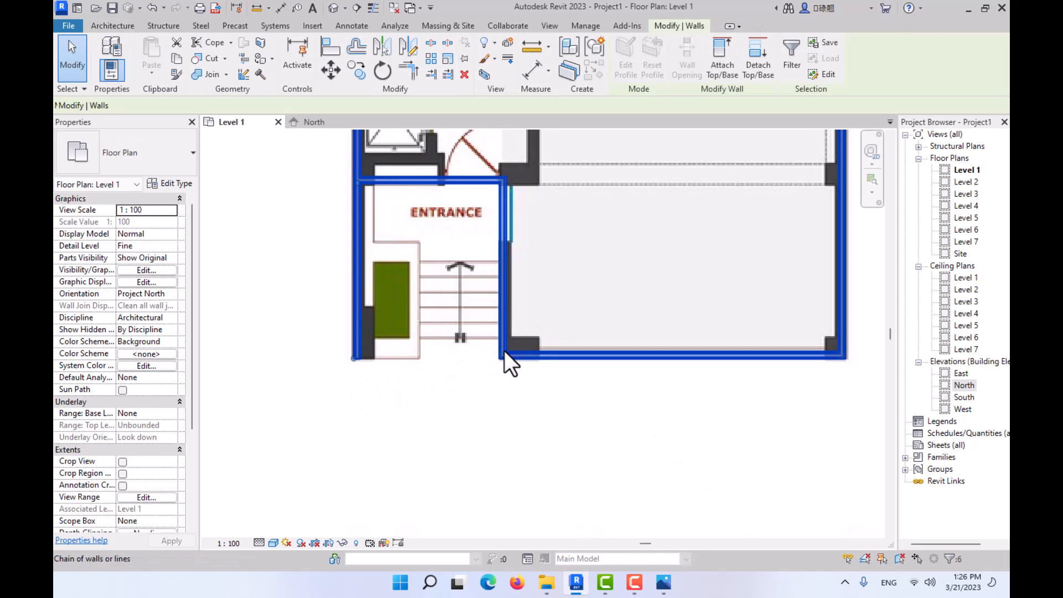
pyautogui.click(169, 184)
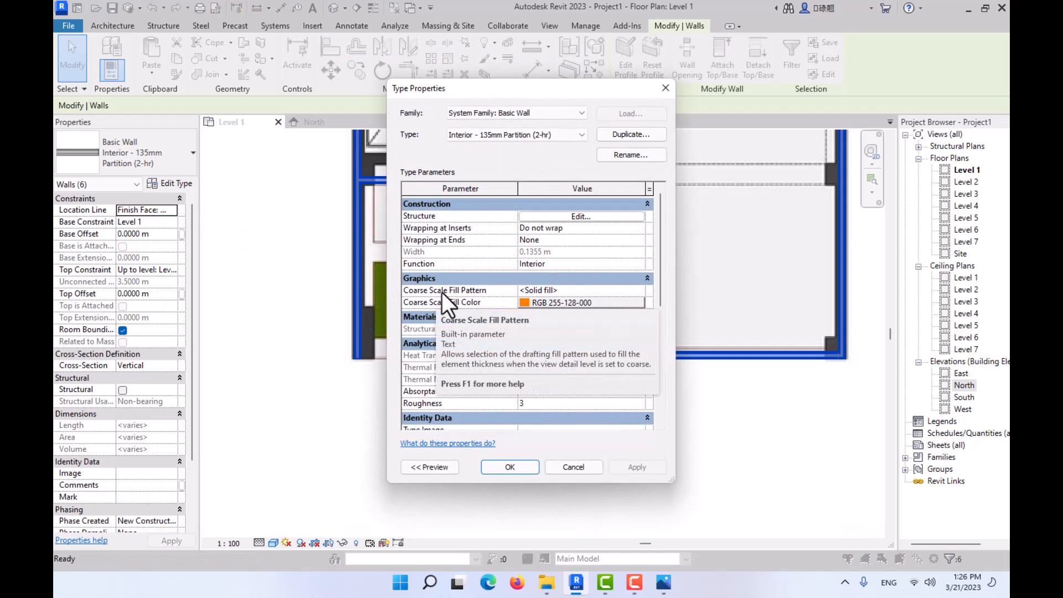
pyautogui.click(603, 290)
pyautogui.click(640, 290)
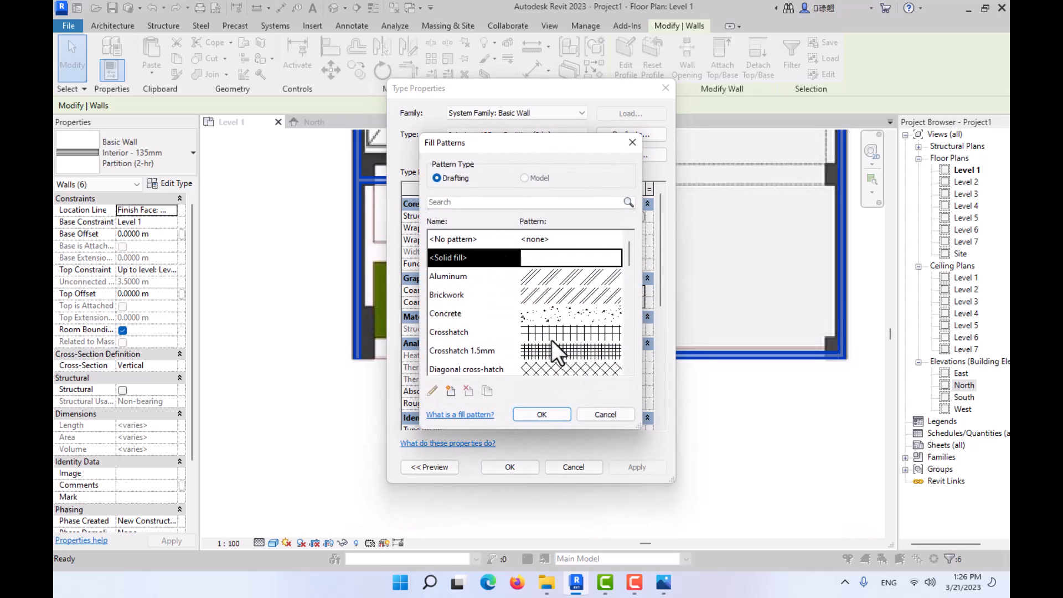
pyautogui.click(549, 409)
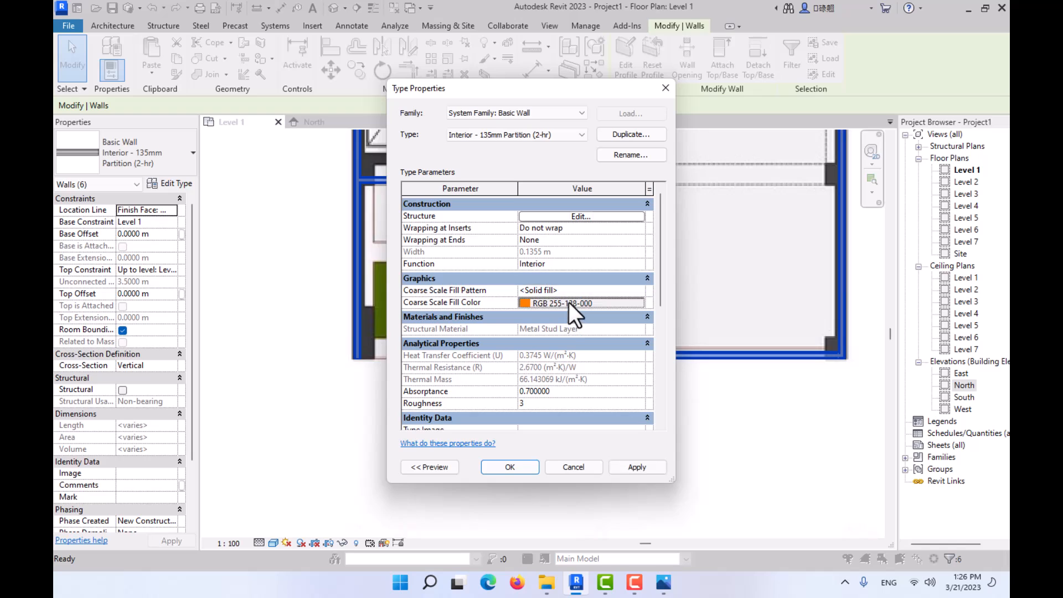
# - Set the wall type's coarse scale fill color to Black, accept the type properties and clear the selection
pyautogui.click(569, 301)
pyautogui.click(392, 298)
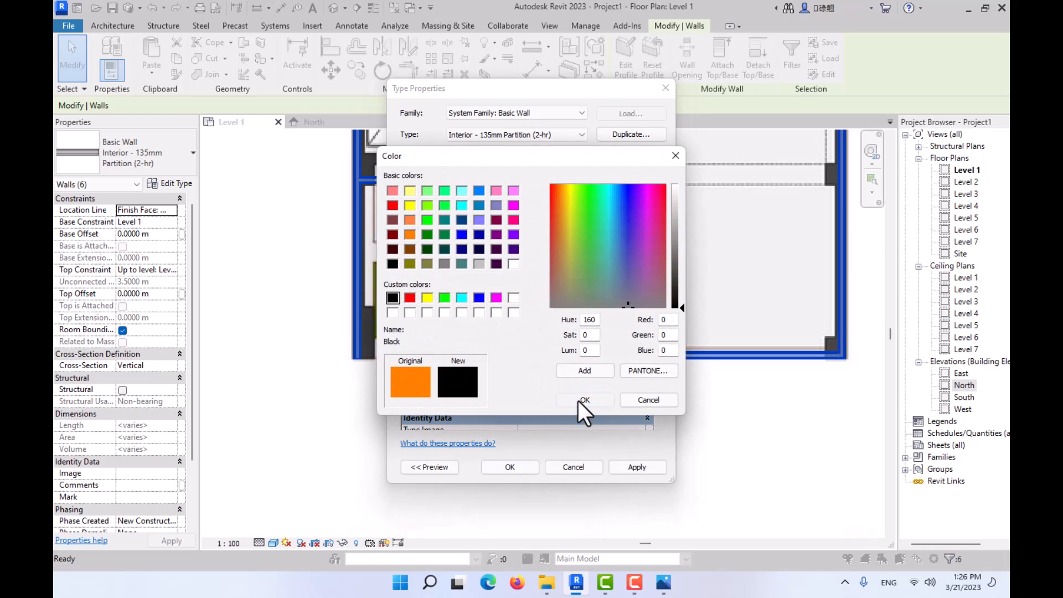
pyautogui.click(582, 399)
pyautogui.click(513, 467)
pyautogui.click(423, 446)
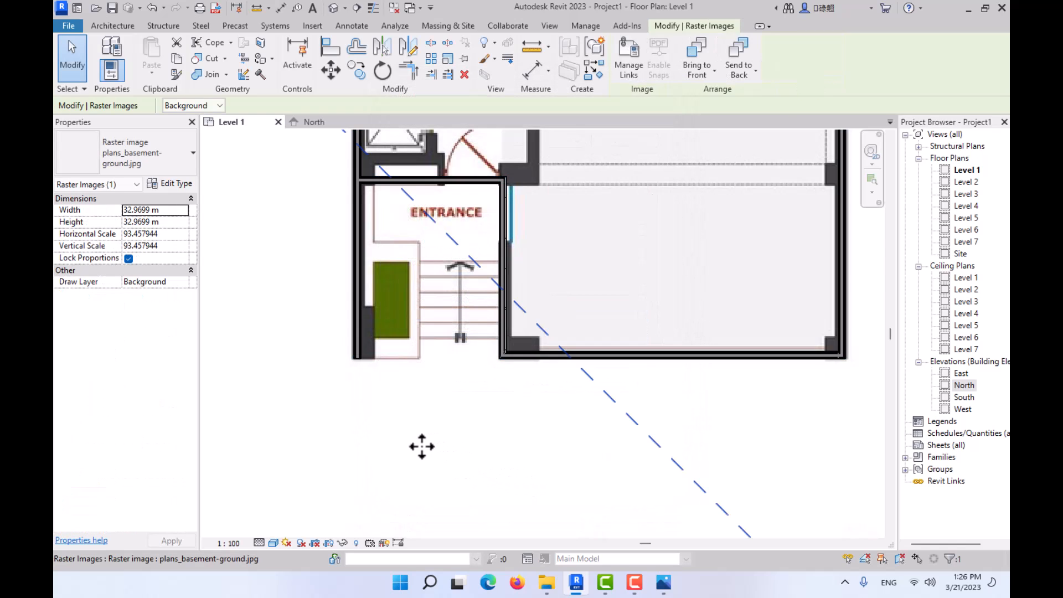
pyautogui.press('Escape')
# - Check the walls' black fill at Coarse detail level and set the plan back to Fine
pyautogui.click(259, 542)
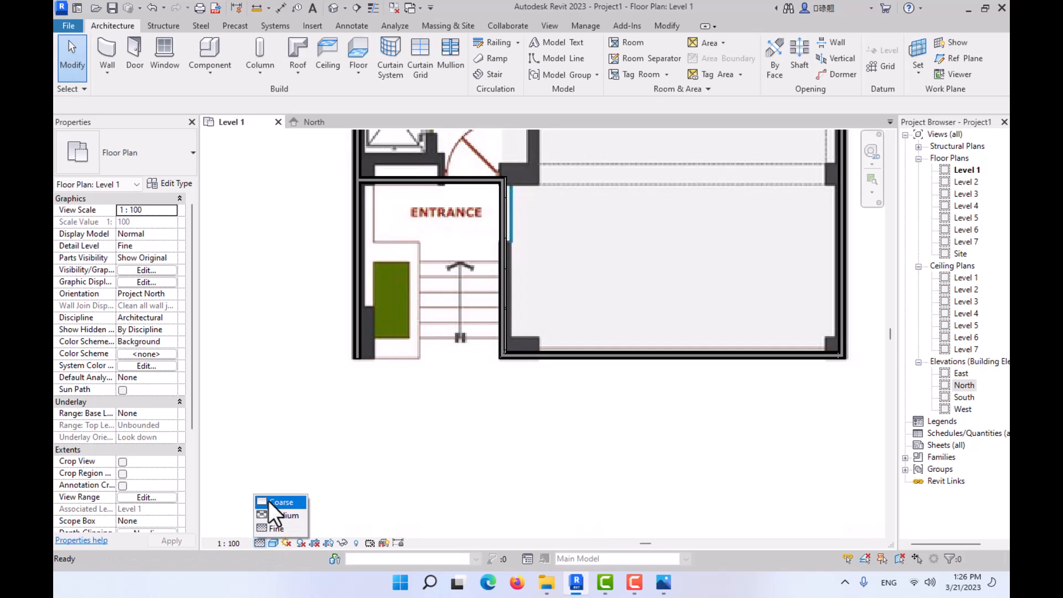
pyautogui.click(268, 501)
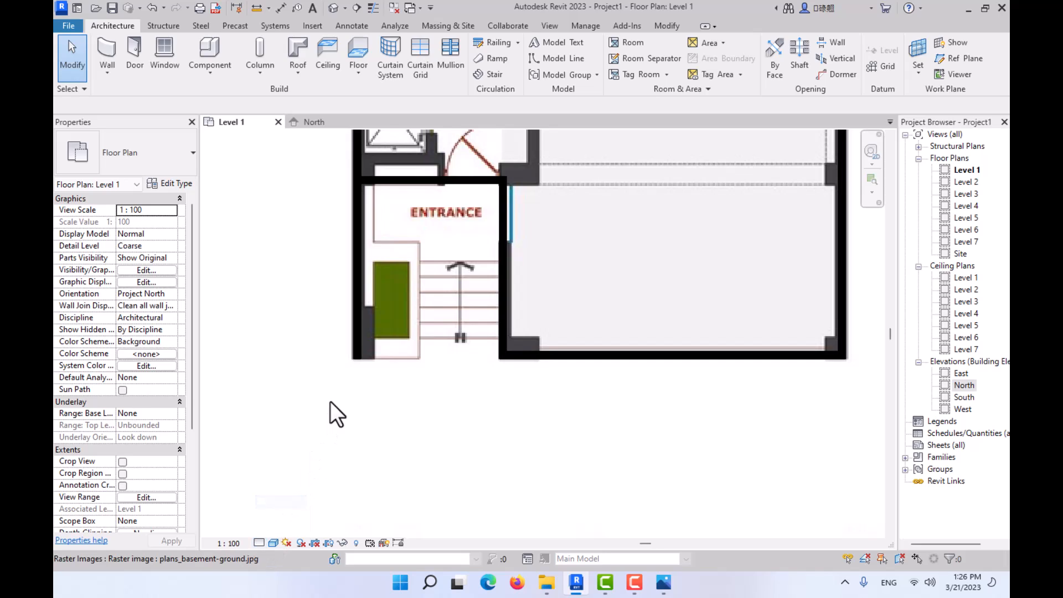
pyautogui.click(258, 543)
pyautogui.click(268, 528)
# - Open the default 3D view and orbit it to show the walls from the entrance corner
pyautogui.scroll(-5, 439, 437)
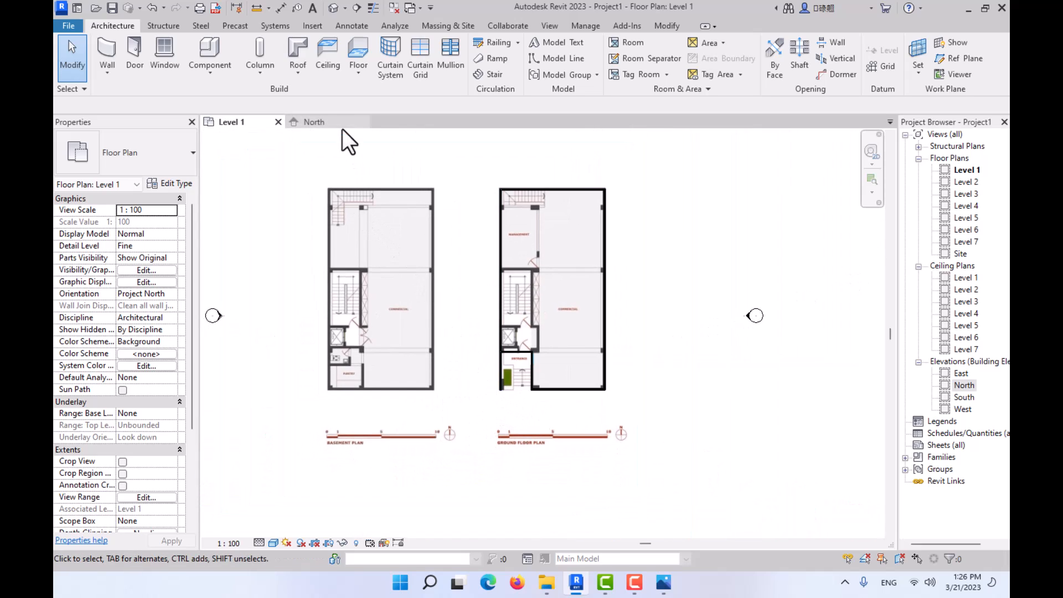
pyautogui.click(332, 8)
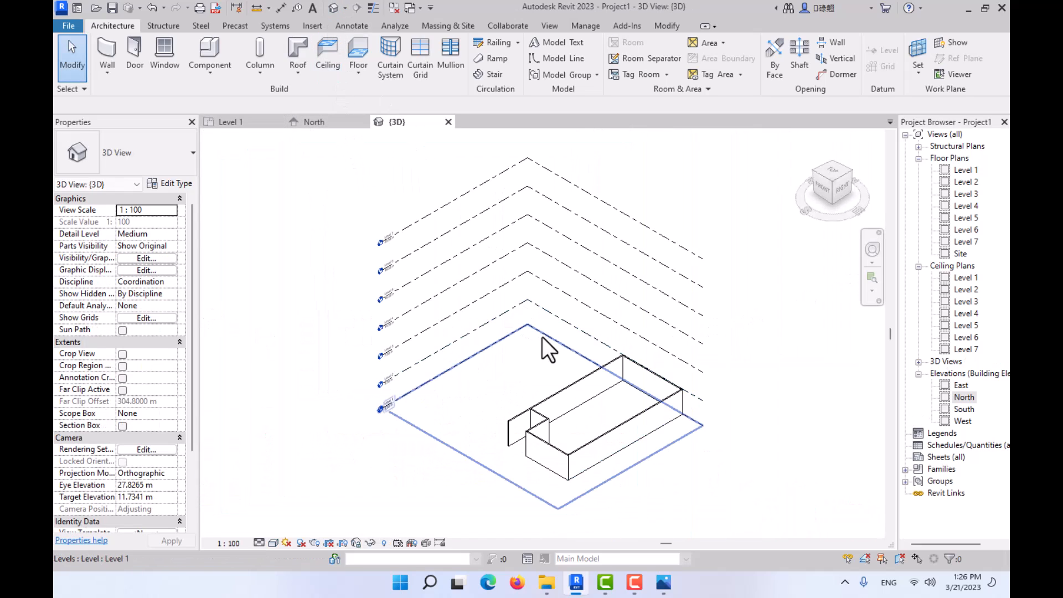
pyautogui.keyDown('shift'); pyautogui.moveTo(500, 386); pyautogui.dragTo(570, 439, button='middle'); pyautogui.keyUp('shift')
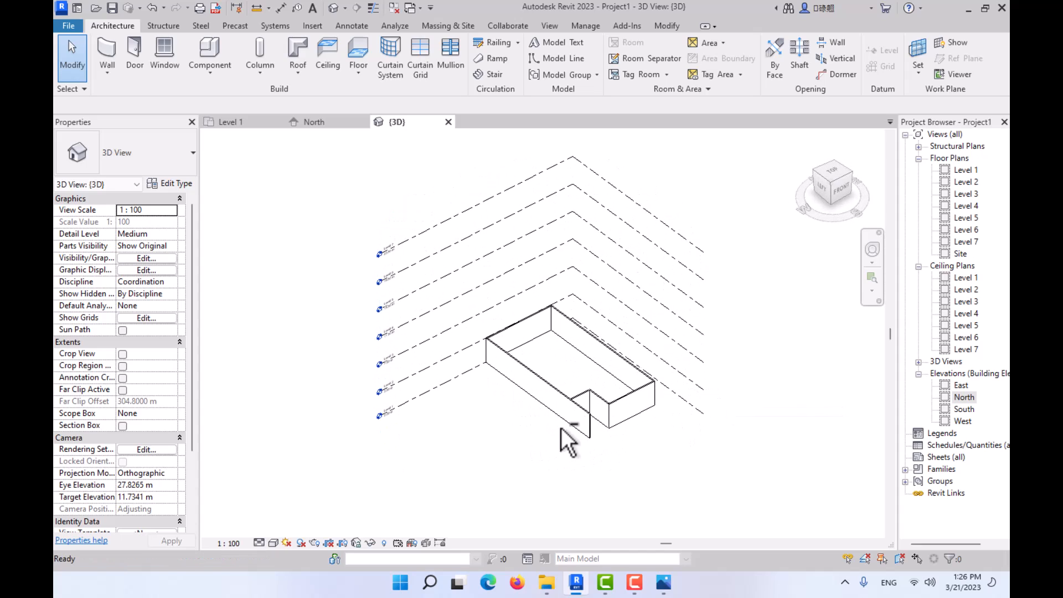
# - Hide the Levels annotation category in the 3D view and switch its visual style to Shaded
pyautogui.click(140, 258)
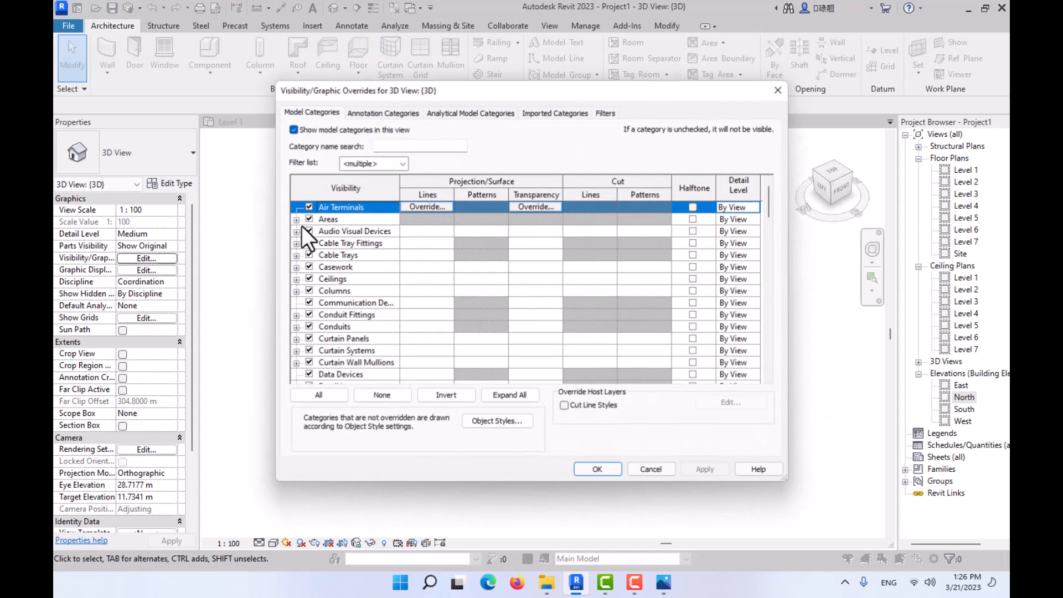
pyautogui.click(363, 113)
pyautogui.scroll(-13, 365, 303)
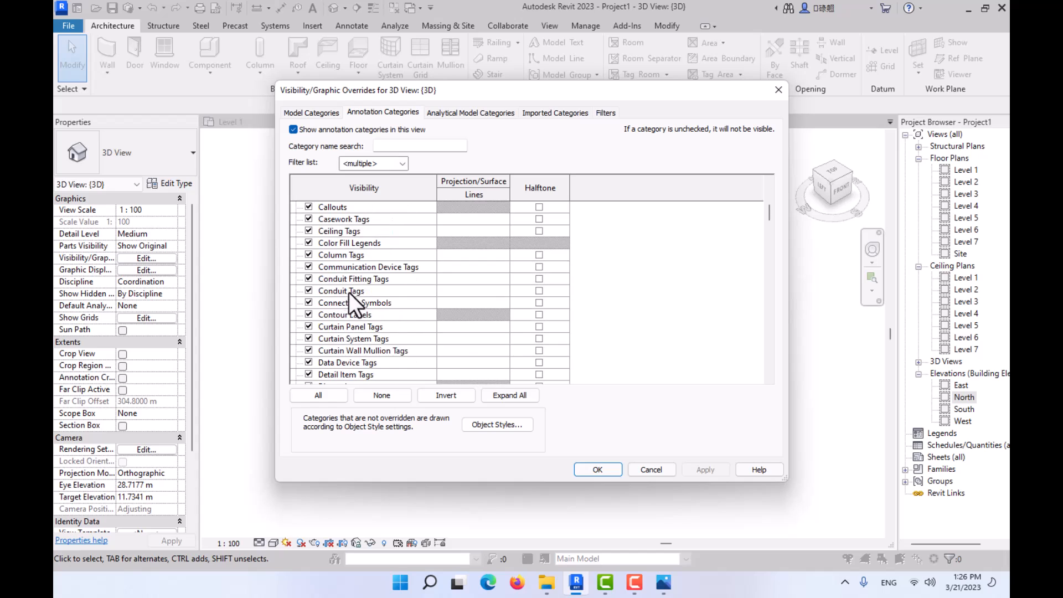
pyautogui.scroll(-6, 343, 313)
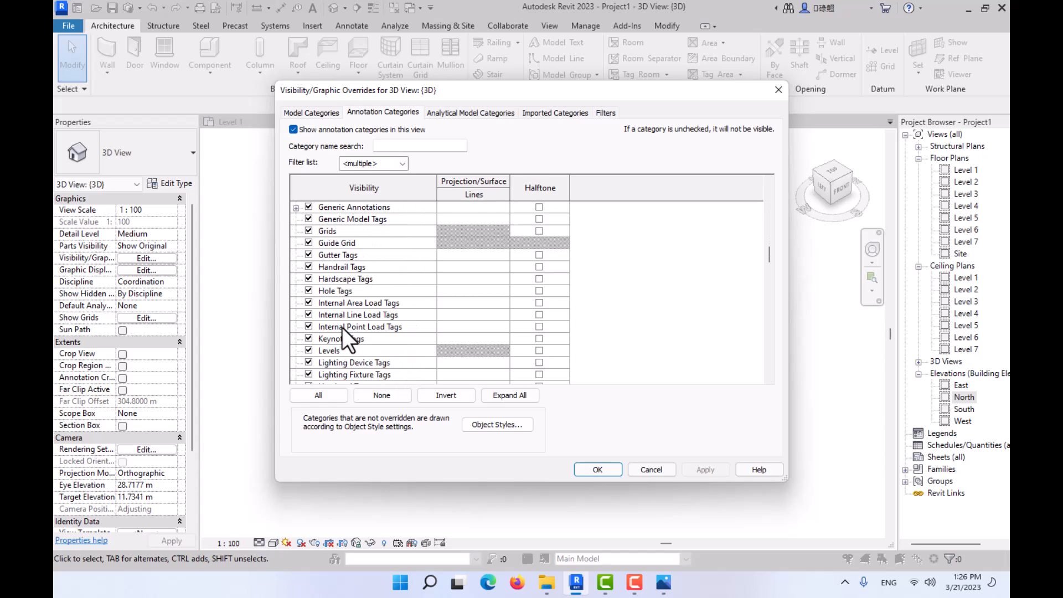
pyautogui.click(309, 351)
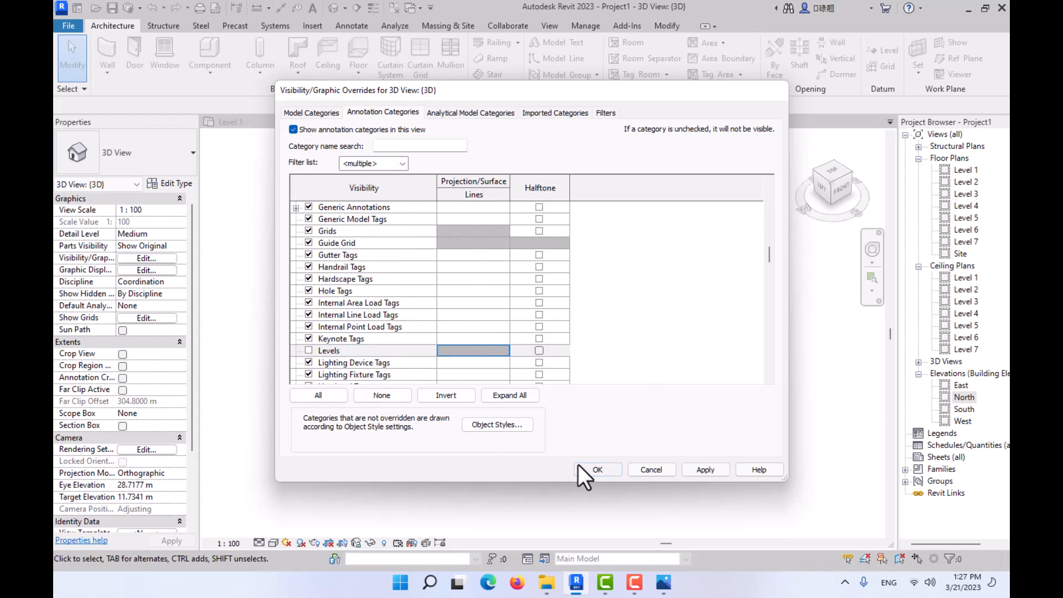
pyautogui.click(579, 466)
pyautogui.scroll(3, 692, 438)
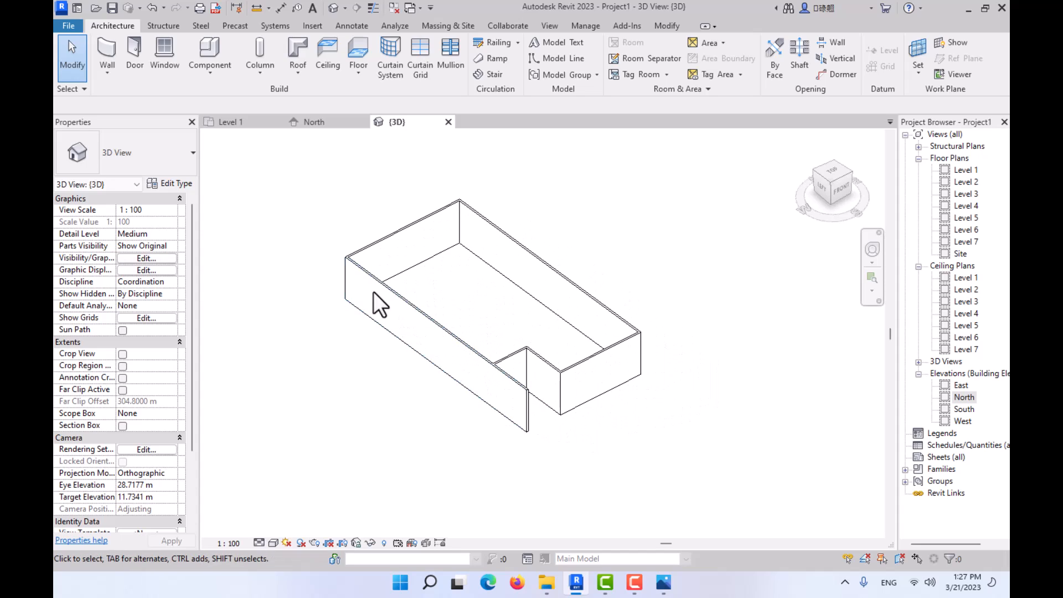
pyautogui.click(274, 543)
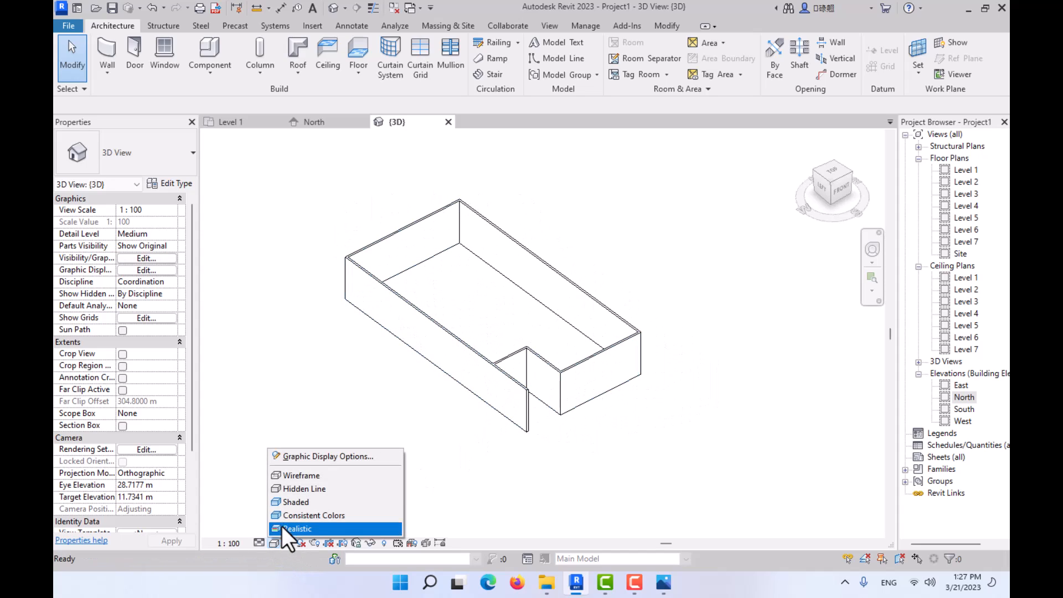
pyautogui.click(287, 501)
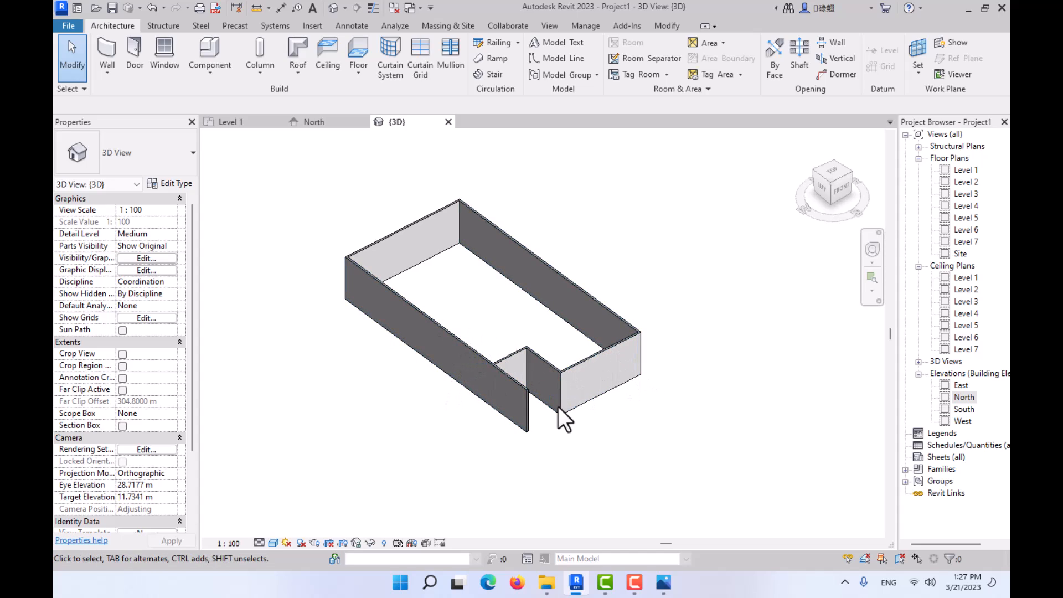
# - Enable selecting elements by face, copy the four outer walls without the entrance recess walls, and paste them aligned to Level 2
pyautogui.click(899, 558)
pyautogui.click(617, 383)
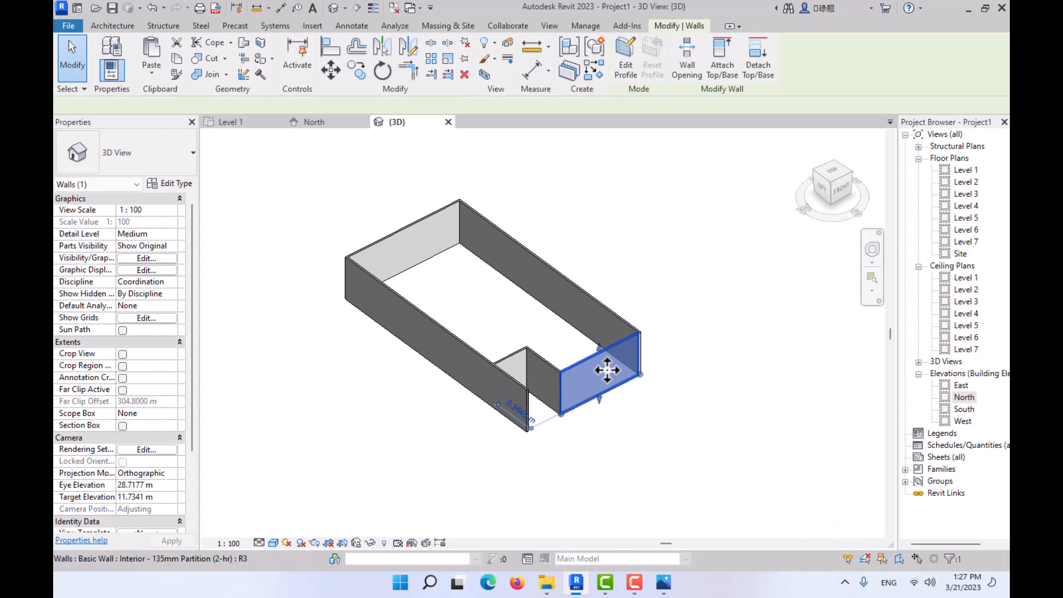
pyautogui.keyDown('ctrl'); pyautogui.click(478, 251); pyautogui.keyUp('ctrl')
pyautogui.keyDown('ctrl'); pyautogui.click(444, 233); pyautogui.keyUp('ctrl')
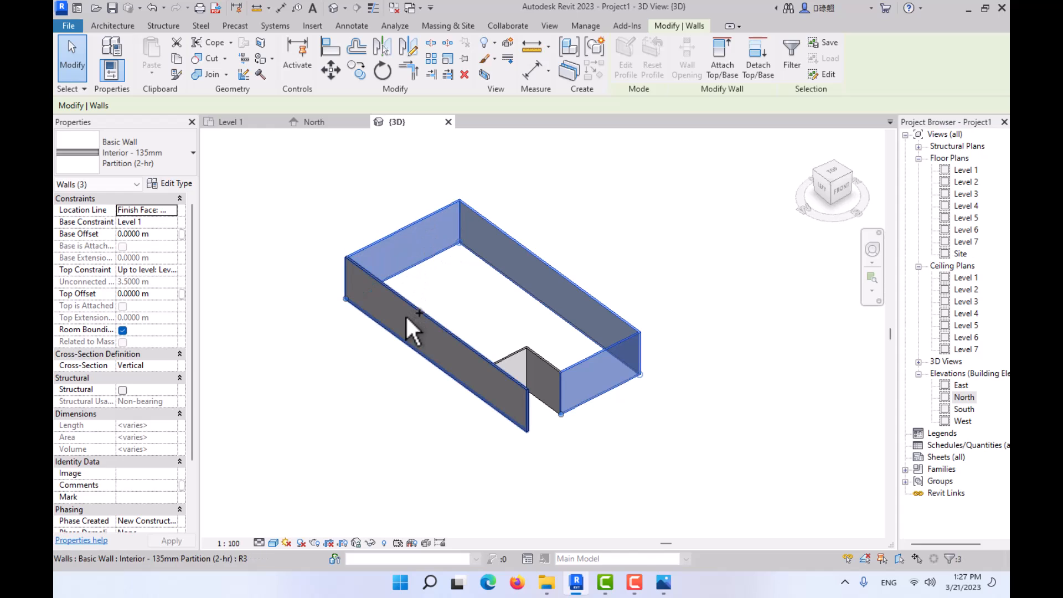
pyautogui.keyDown('ctrl'); pyautogui.click(428, 350); pyautogui.keyUp('ctrl')
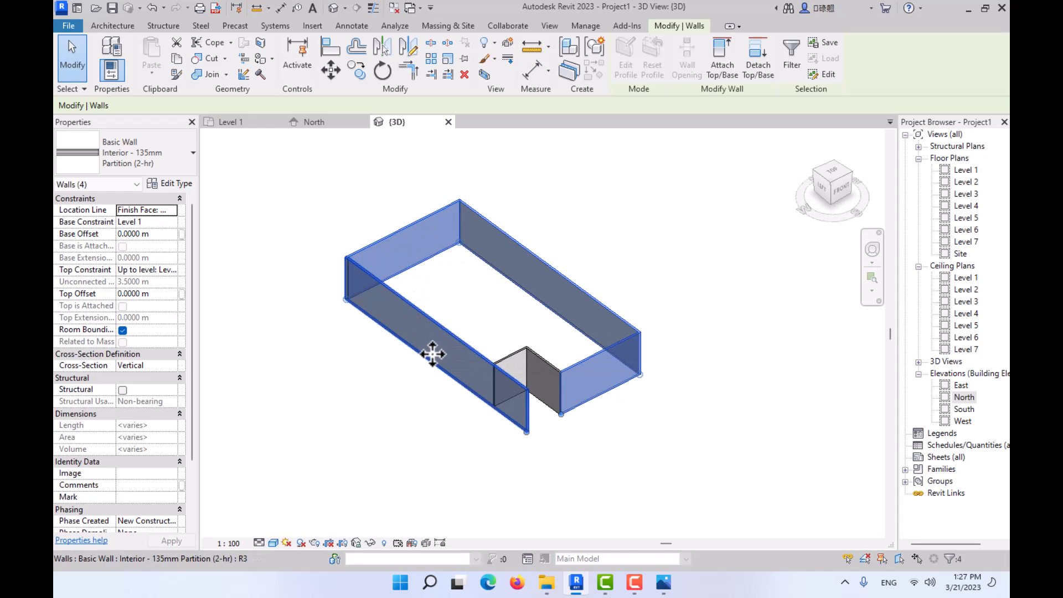
pyautogui.click(178, 58)
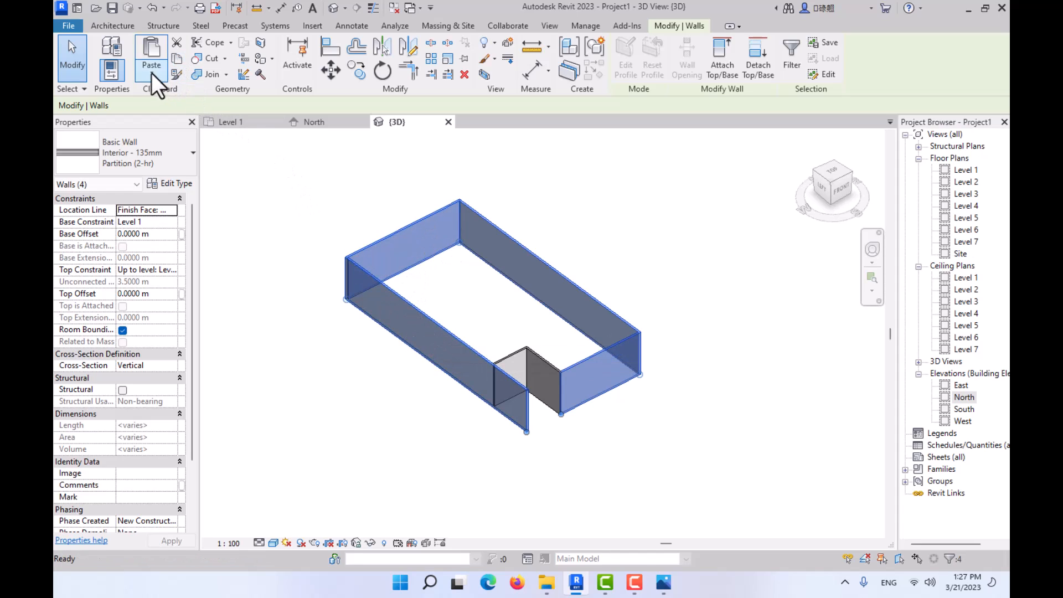
pyautogui.click(151, 78)
pyautogui.click(161, 122)
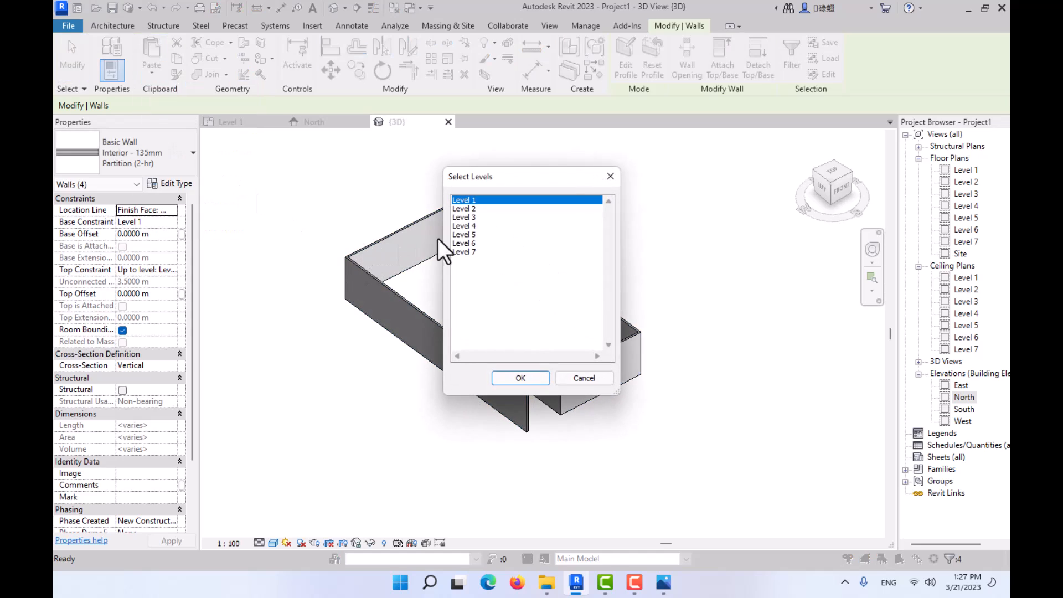
pyautogui.doubleClick(468, 209)
# - Extend the Level 2 west and south walls to meet in a corner above the entrance with Trim/Extend to Corner
pyautogui.scroll(3, 560, 360)
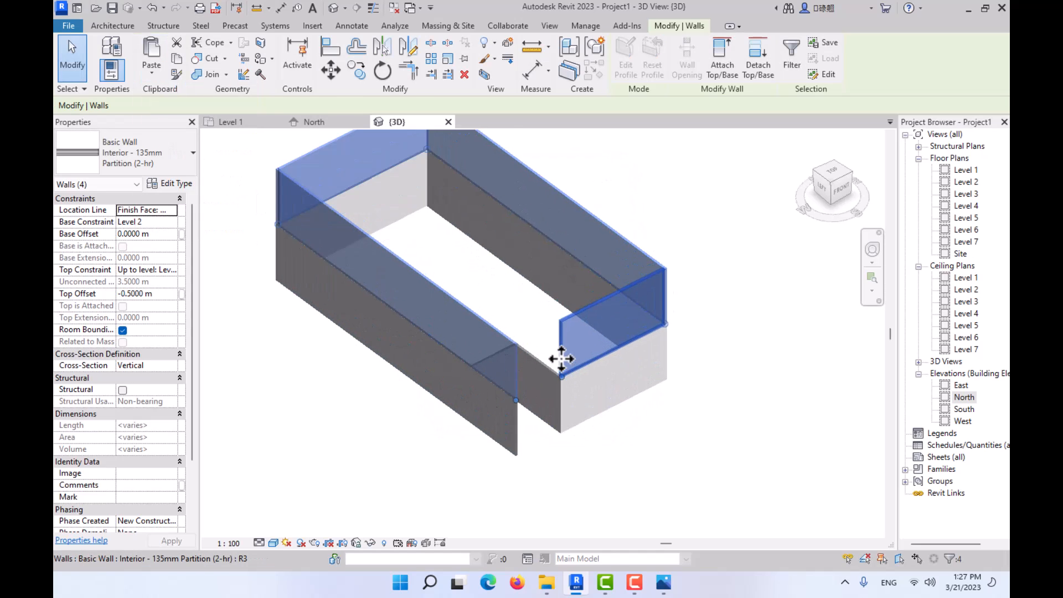
pyautogui.click(413, 71)
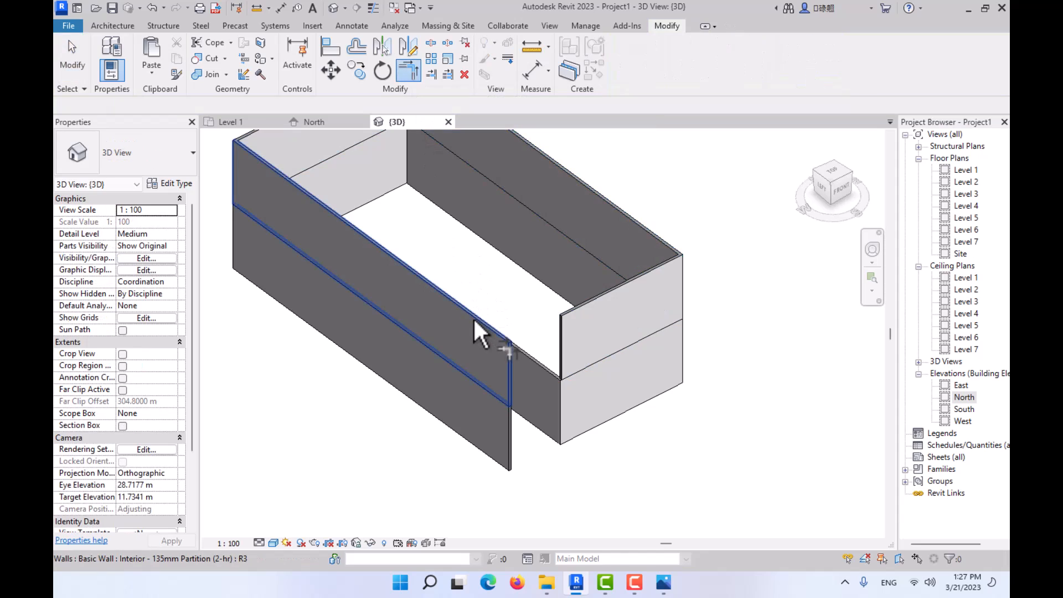
pyautogui.click(487, 332)
pyautogui.click(589, 338)
pyautogui.press('Escape')
pyautogui.scroll(-1, 463, 289)
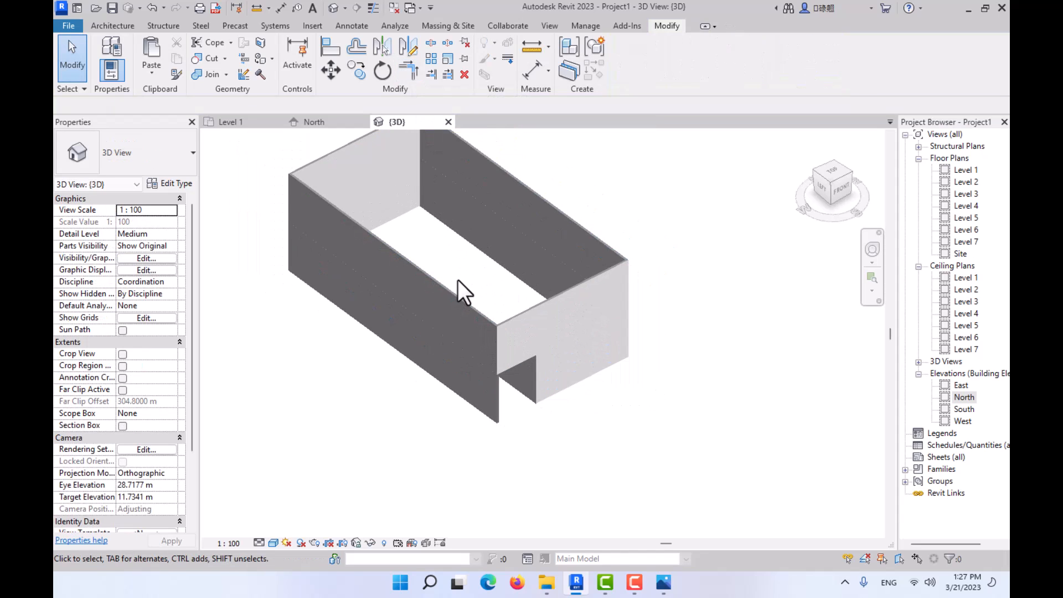
# - Try copying the chain of four Level 2 walls and pasting it aligned to Levels 3 through 7, and undo the paste
pyautogui.moveTo(463, 290); pyautogui.dragTo(570, 363, button='middle')
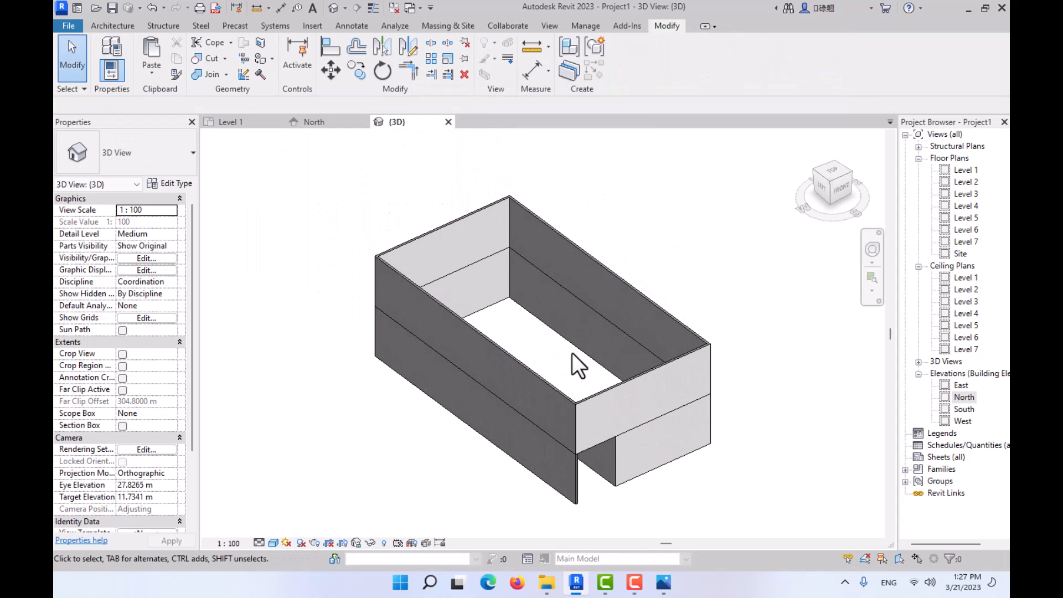
pyautogui.press('Tab')
pyautogui.click(676, 374)
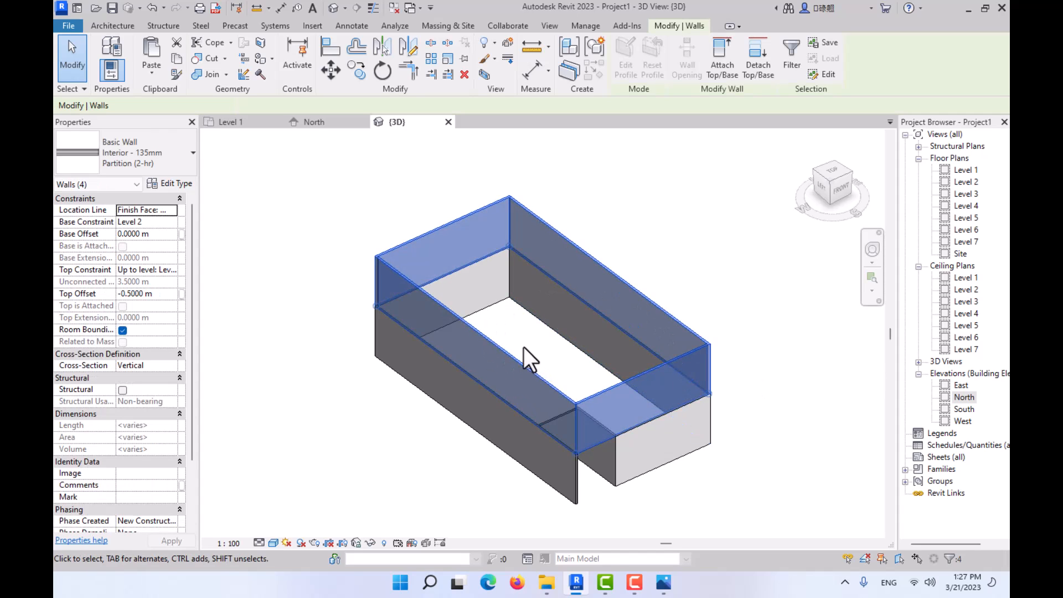
pyautogui.click(175, 58)
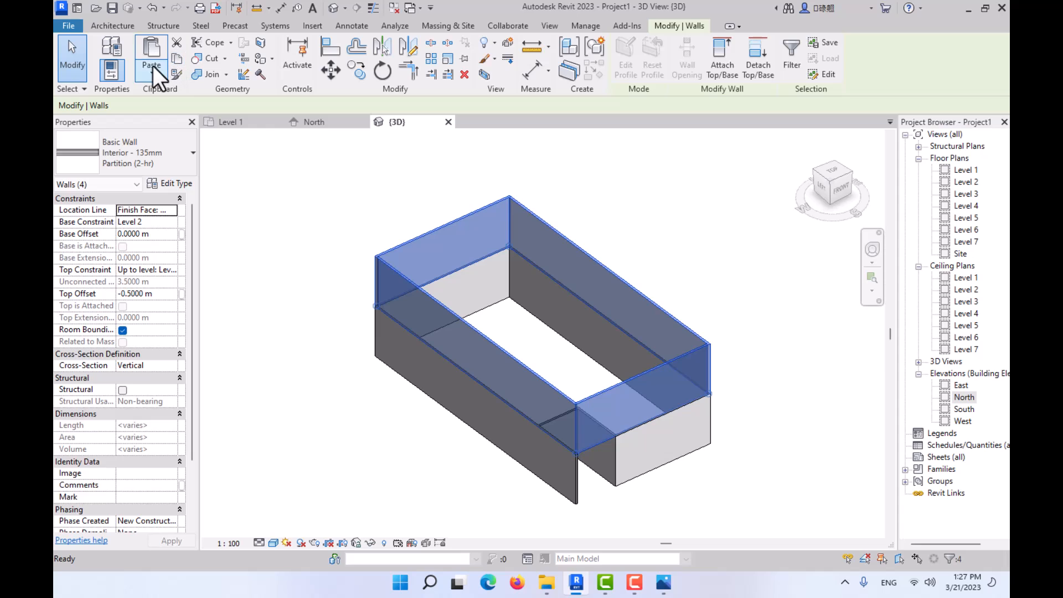
pyautogui.click(152, 69)
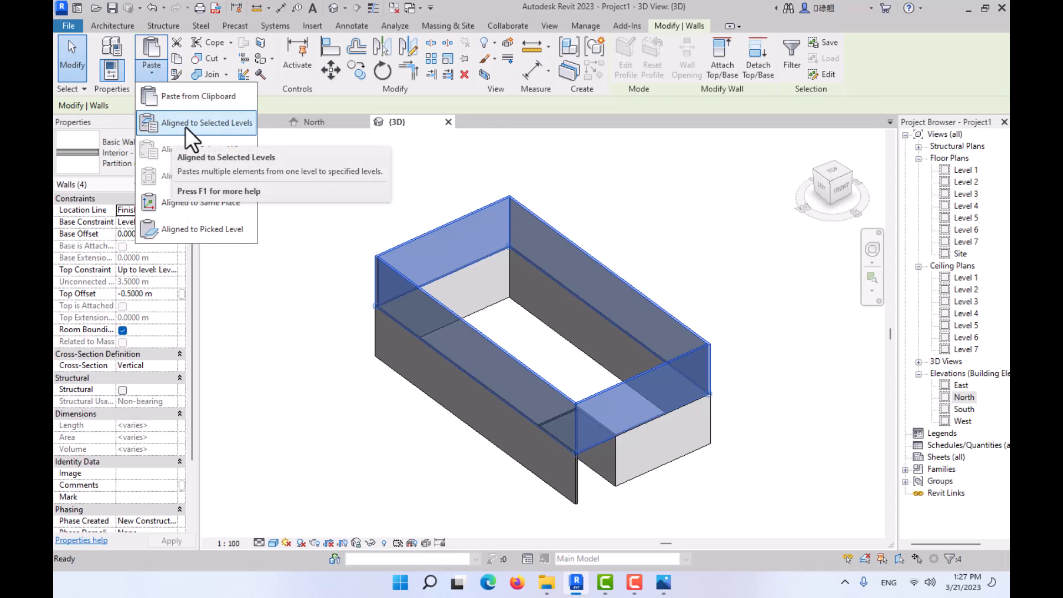
pyautogui.click(168, 126)
pyautogui.click(474, 216)
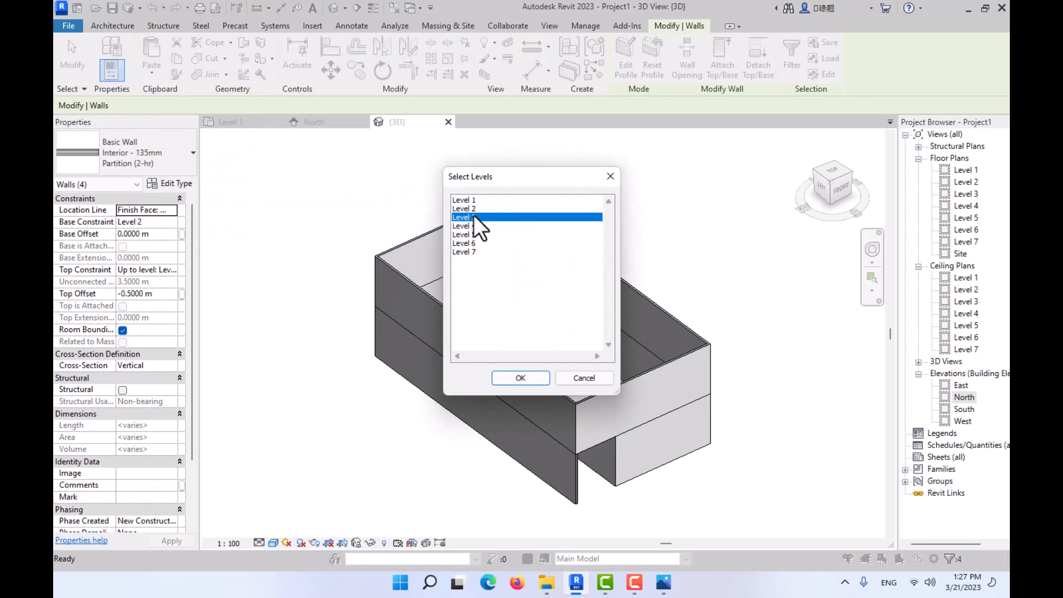
pyautogui.keyDown('shift'); pyautogui.click(474, 253); pyautogui.keyUp('shift')
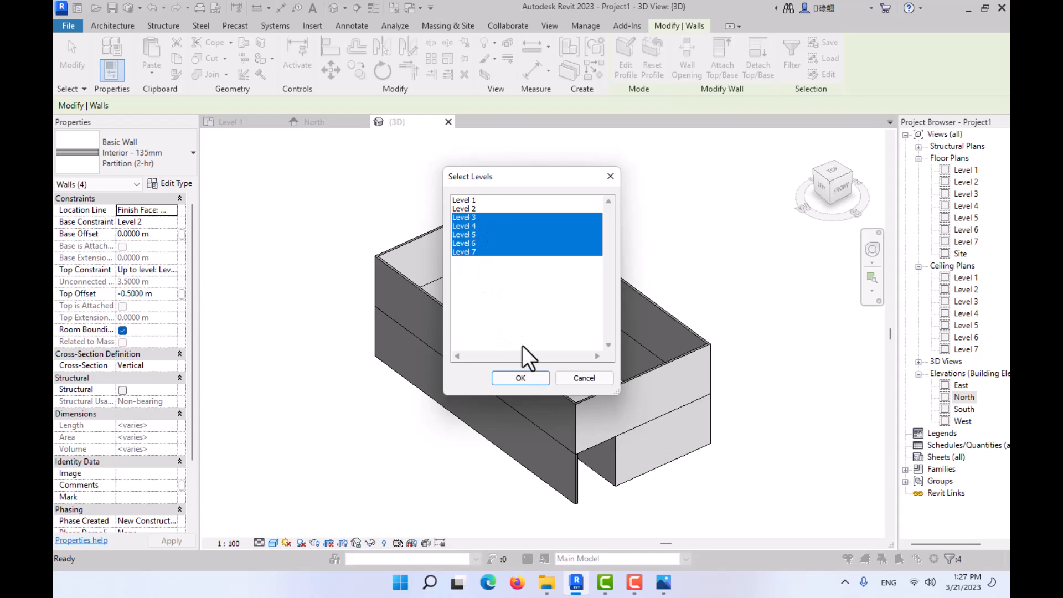
pyautogui.click(519, 376)
pyautogui.scroll(-3, 587, 360)
pyautogui.keyDown('shift'); pyautogui.moveTo(591, 308); pyautogui.dragTo(566, 285, button='middle'); pyautogui.keyUp('shift')
pyautogui.press('Escape')
pyautogui.scroll(4, 556, 381)
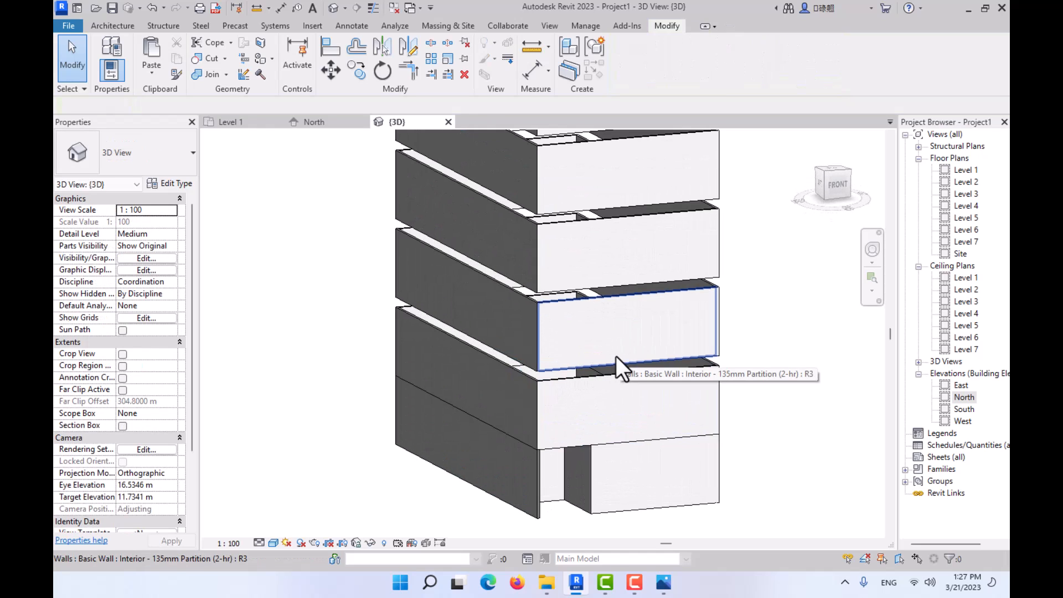
pyautogui.hotkey('ctrl', 'z')
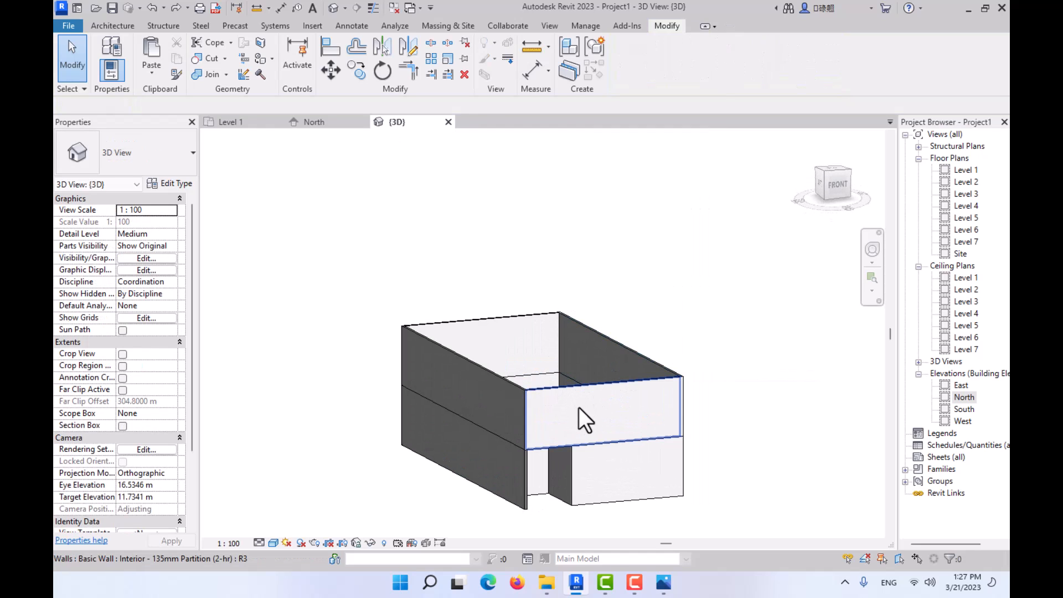
pyautogui.keyDown('shift'); pyautogui.moveTo(579, 407); pyautogui.dragTo(686, 254, button='middle'); pyautogui.keyUp('shift')
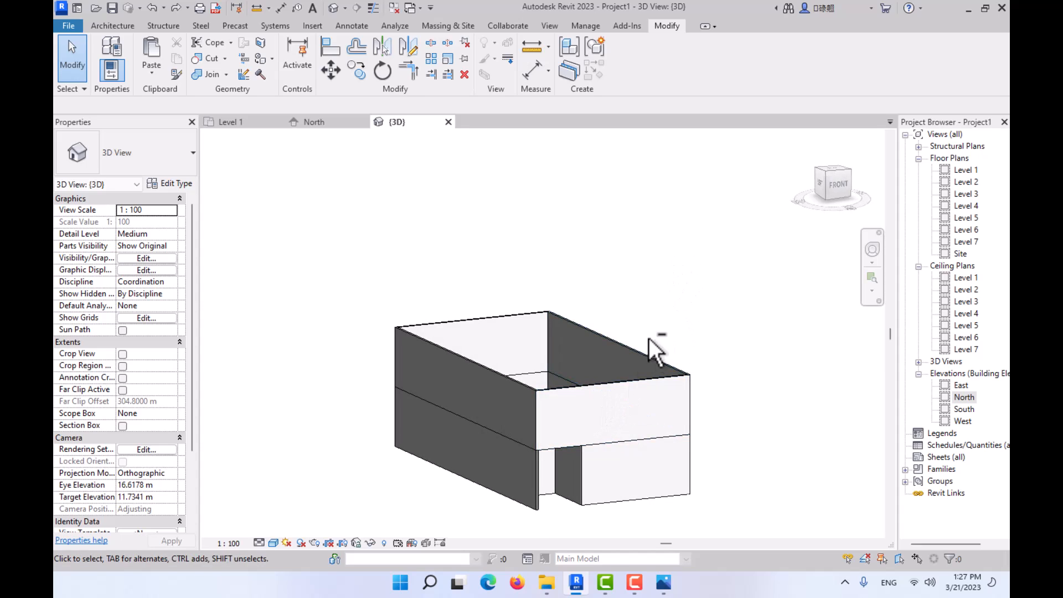
pyautogui.keyDown('shift'); pyautogui.moveTo(655, 350); pyautogui.dragTo(631, 301, button='middle'); pyautogui.keyUp('shift')
pyautogui.moveTo(671, 292); pyautogui.dragTo(406, 380)
pyautogui.keyDown('shift'); pyautogui.moveTo(427, 387); pyautogui.dragTo(501, 467, button='middle'); pyautogui.keyUp('shift')
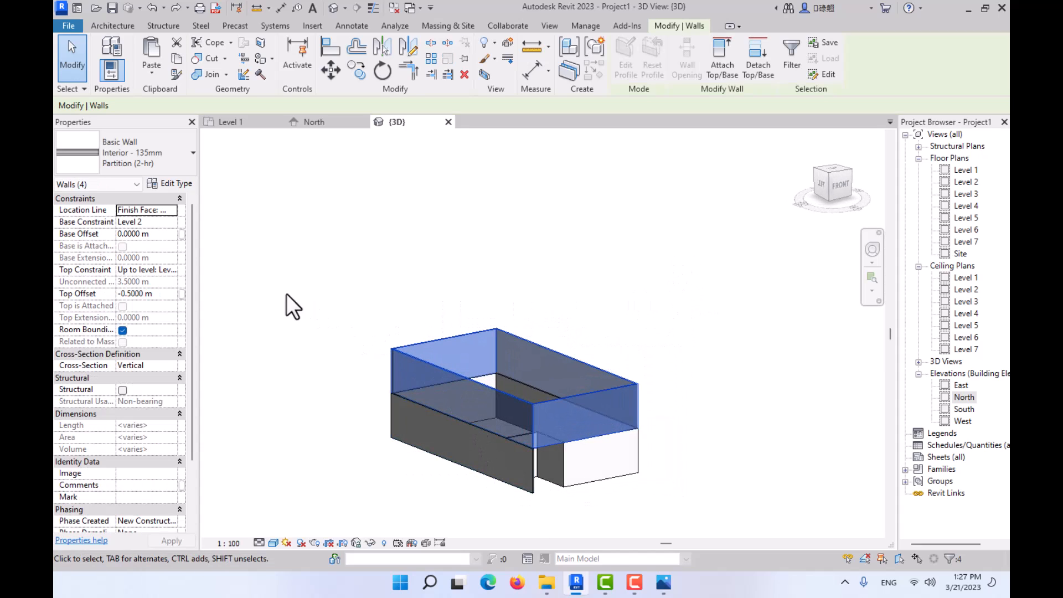
pyautogui.click(151, 71)
pyautogui.click(179, 120)
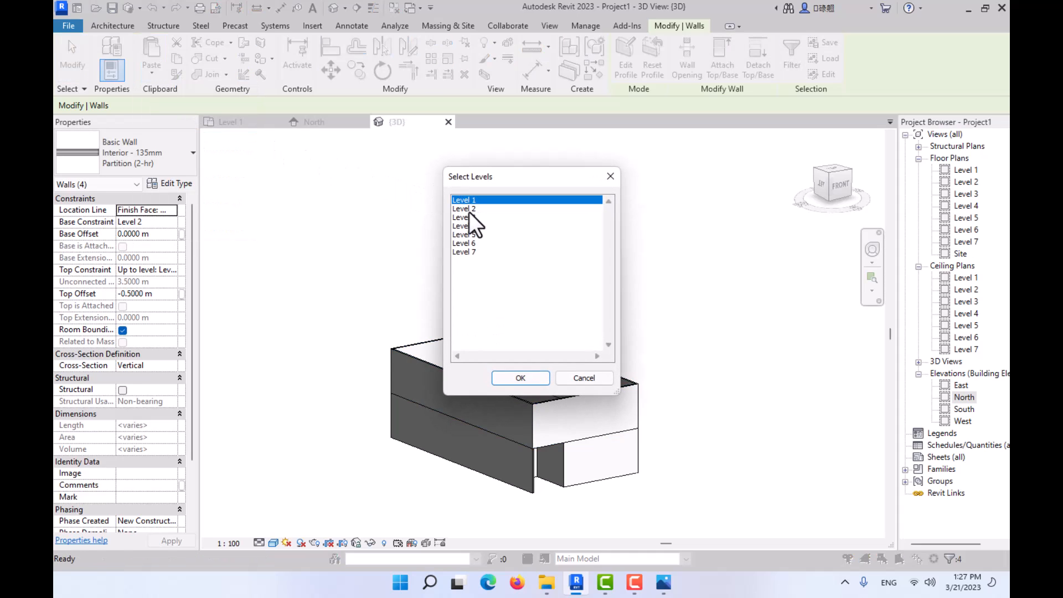
pyautogui.click(470, 216)
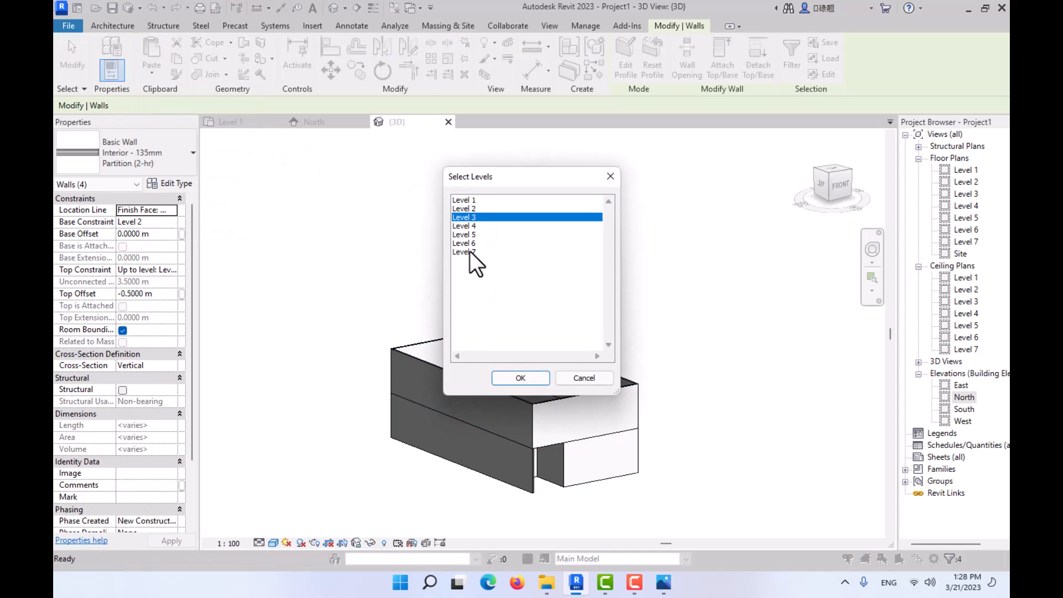
pyautogui.keyDown('ctrl'); pyautogui.click(469, 252); pyautogui.keyUp('ctrl')
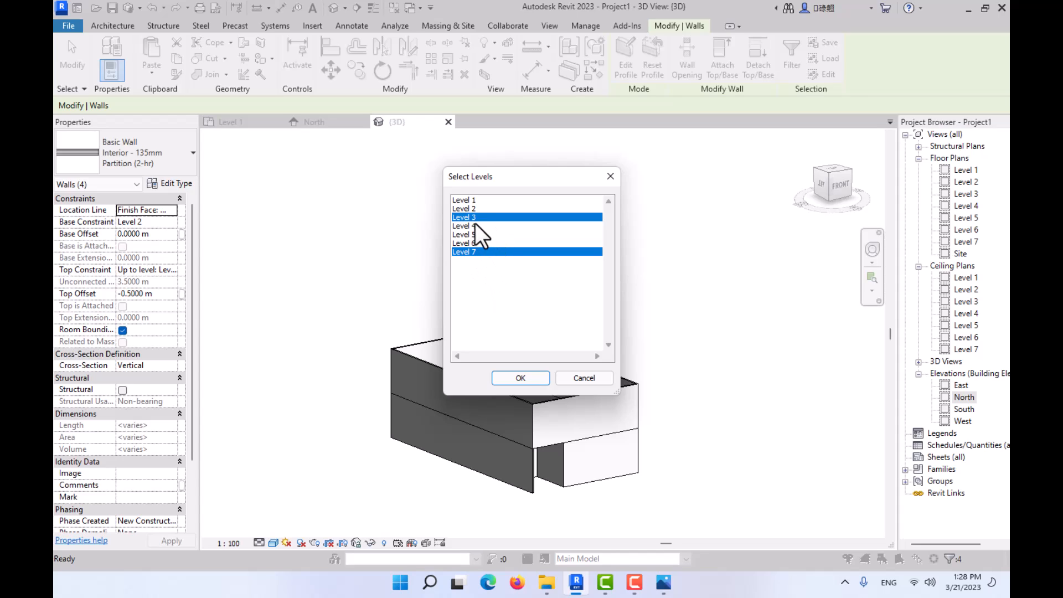
pyautogui.click(576, 378)
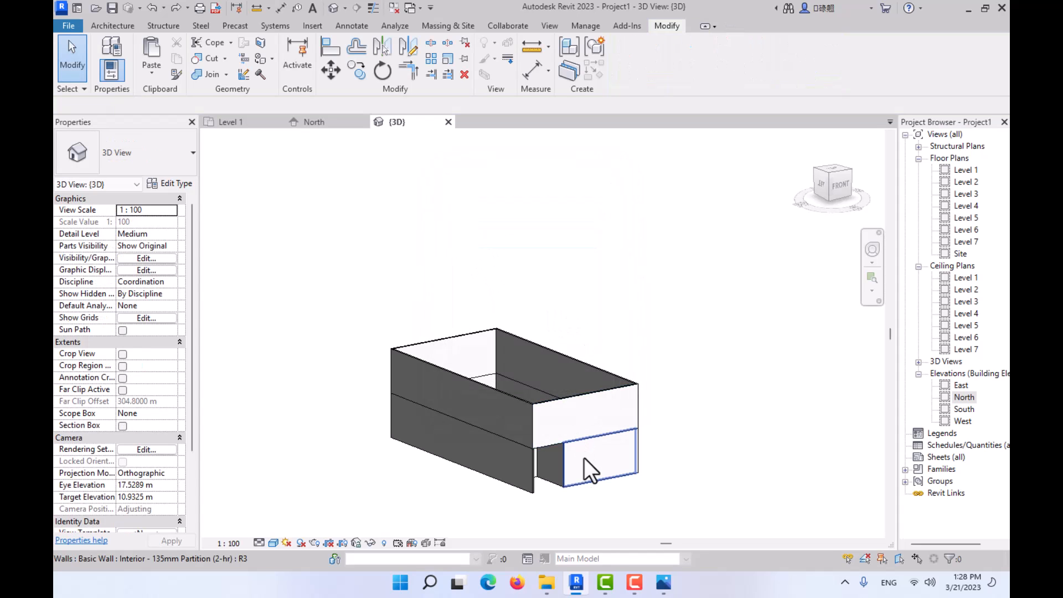
pyautogui.click(567, 416)
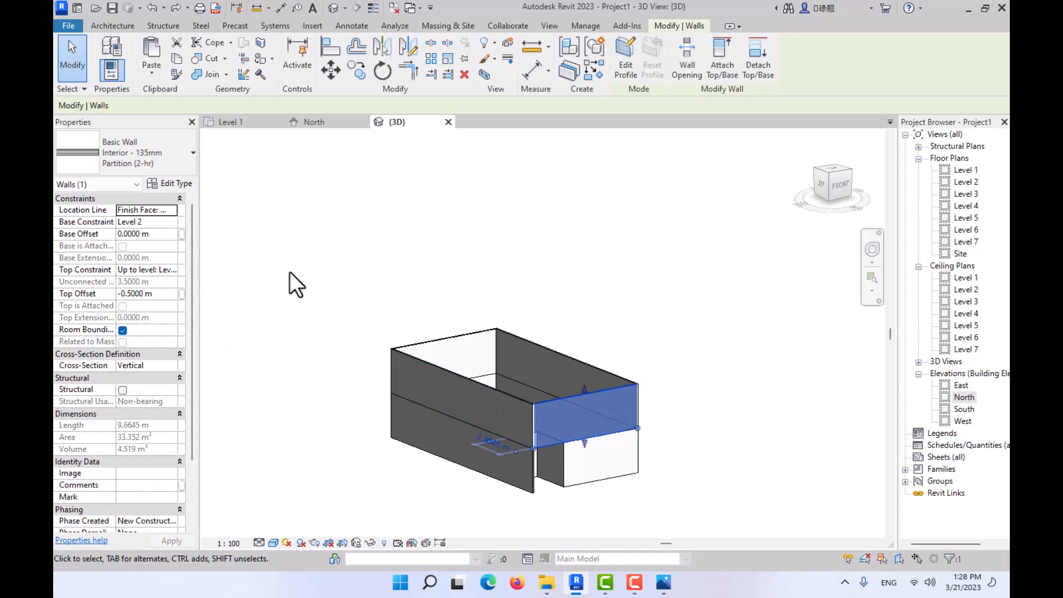
pyautogui.click(314, 121)
pyautogui.scroll(4, 504, 427)
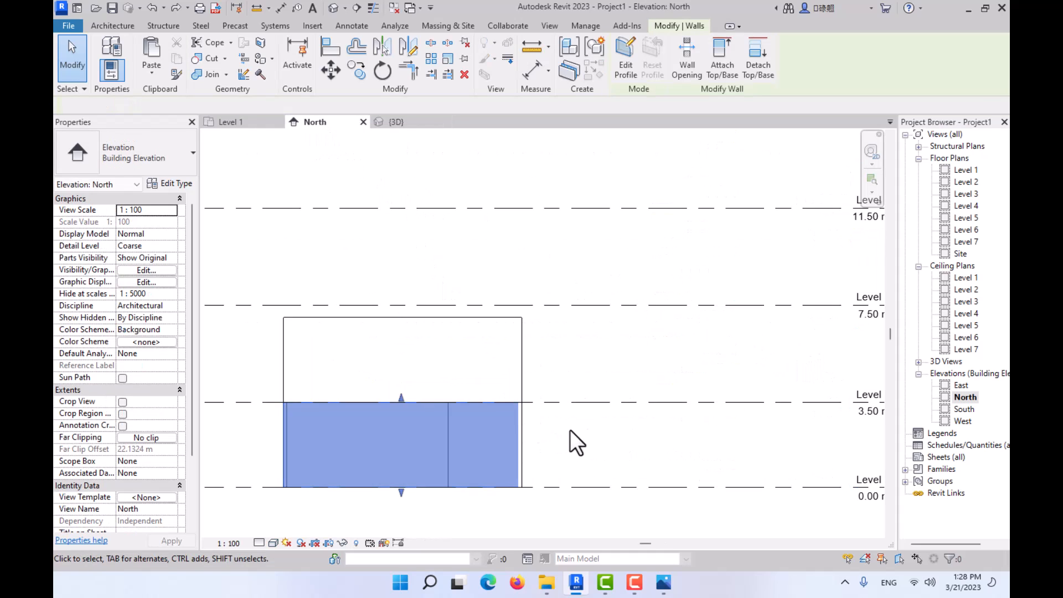
pyautogui.scroll(-1, 569, 430)
pyautogui.moveTo(838, 429); pyautogui.dragTo(774, 402, button='middle')
pyautogui.moveTo(437, 379); pyautogui.dragTo(437, 283)
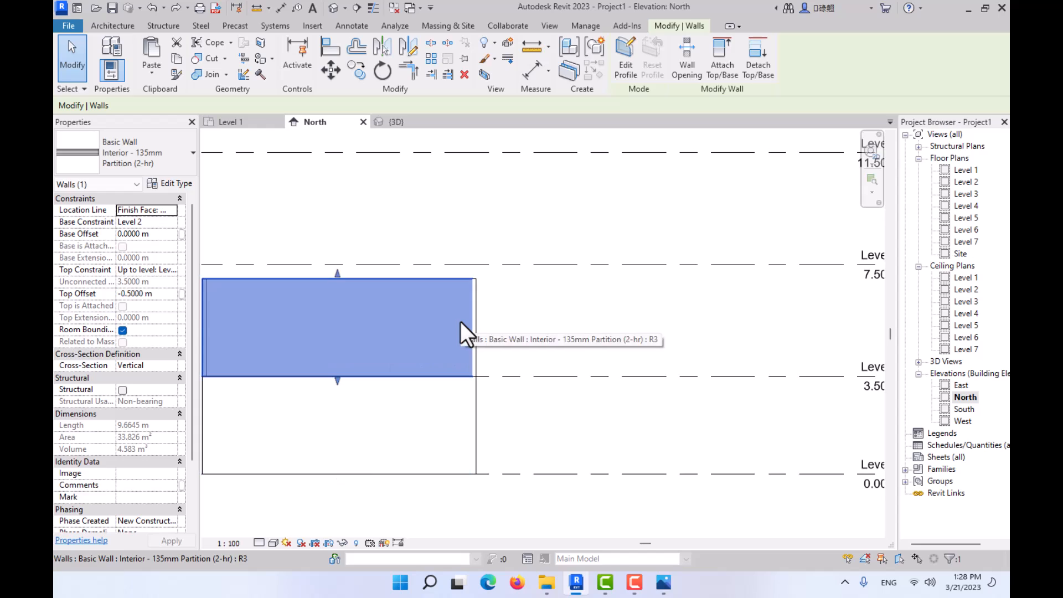
pyautogui.scroll(-1, 456, 301)
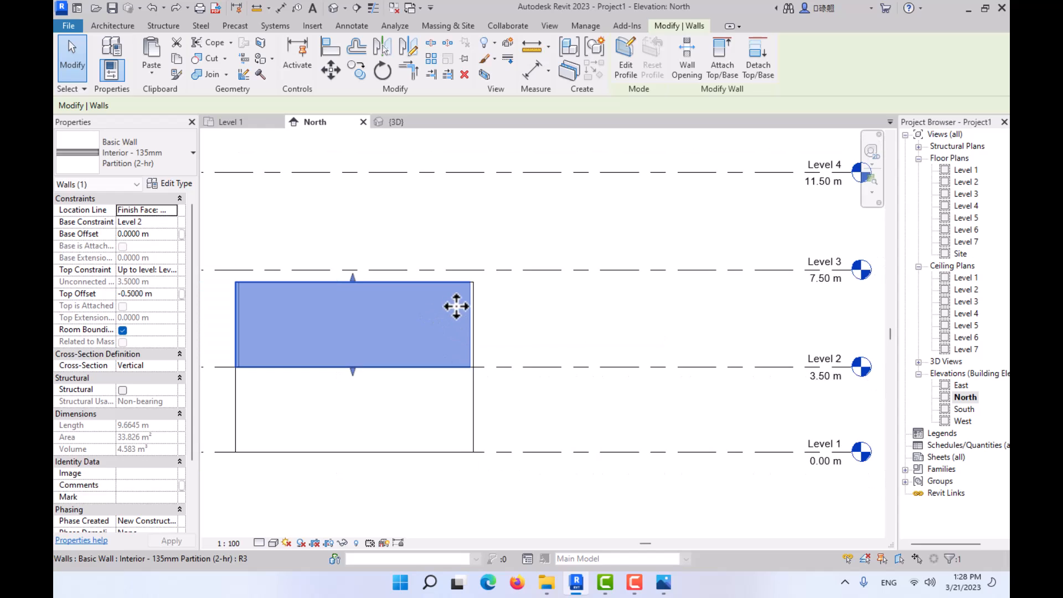
pyautogui.click(722, 61)
pyautogui.press('Escape')
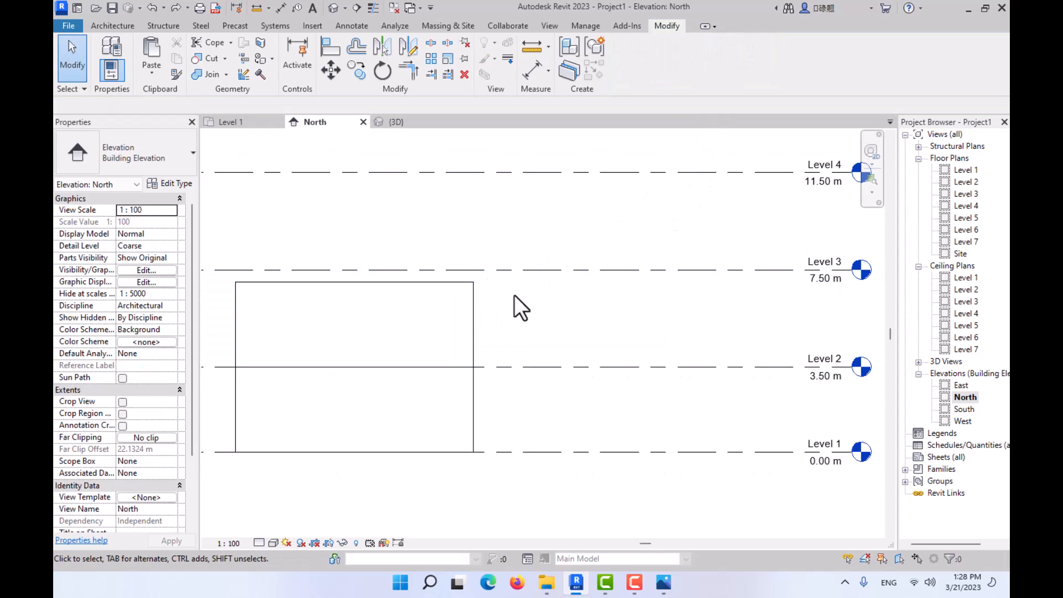
pyautogui.moveTo(514, 295); pyautogui.dragTo(221, 320)
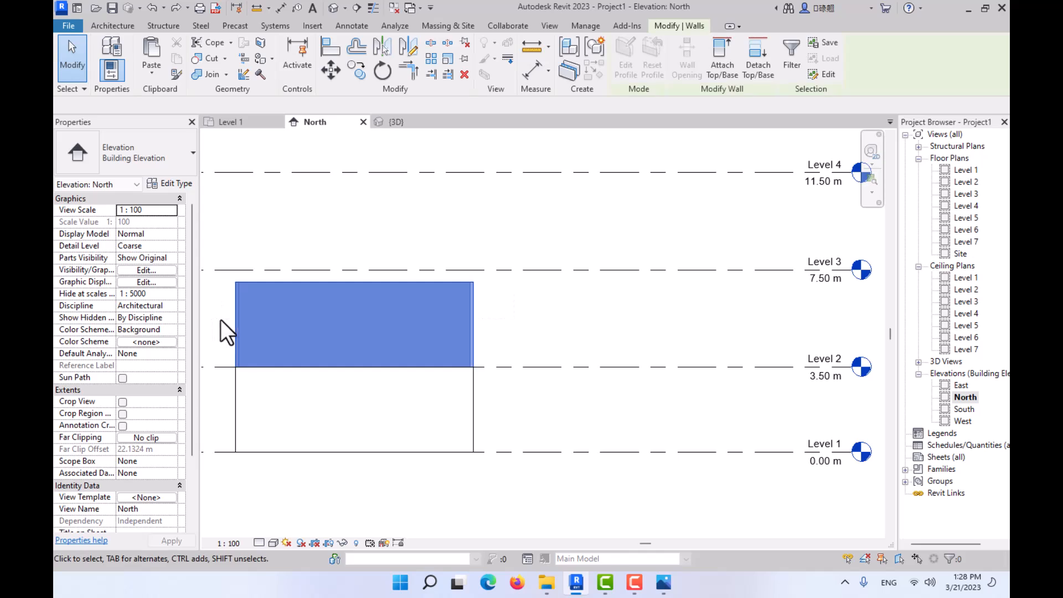
pyautogui.click(720, 55)
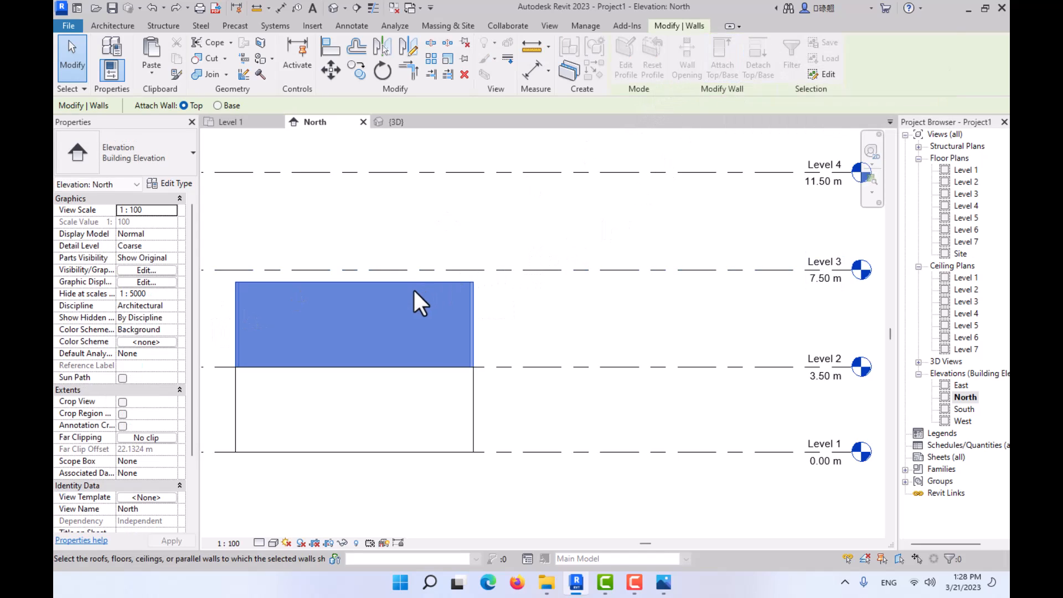
pyautogui.press('Escape')
pyautogui.press('Escape')
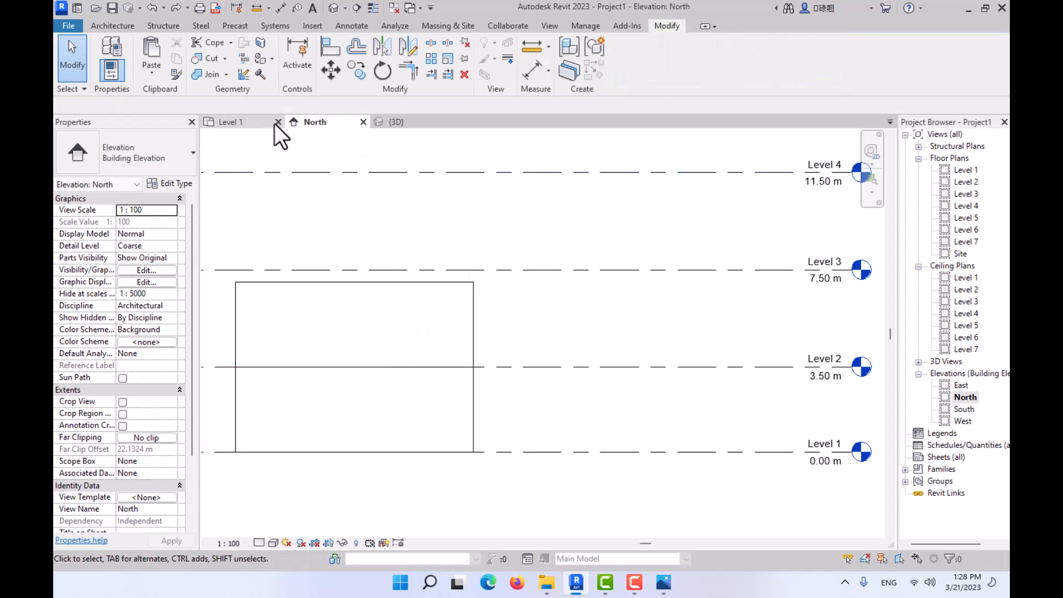
# - Select the chain of four Level 2 walls in the 3D view and set their top constraint to Up to level: Level 3
pyautogui.click(395, 122)
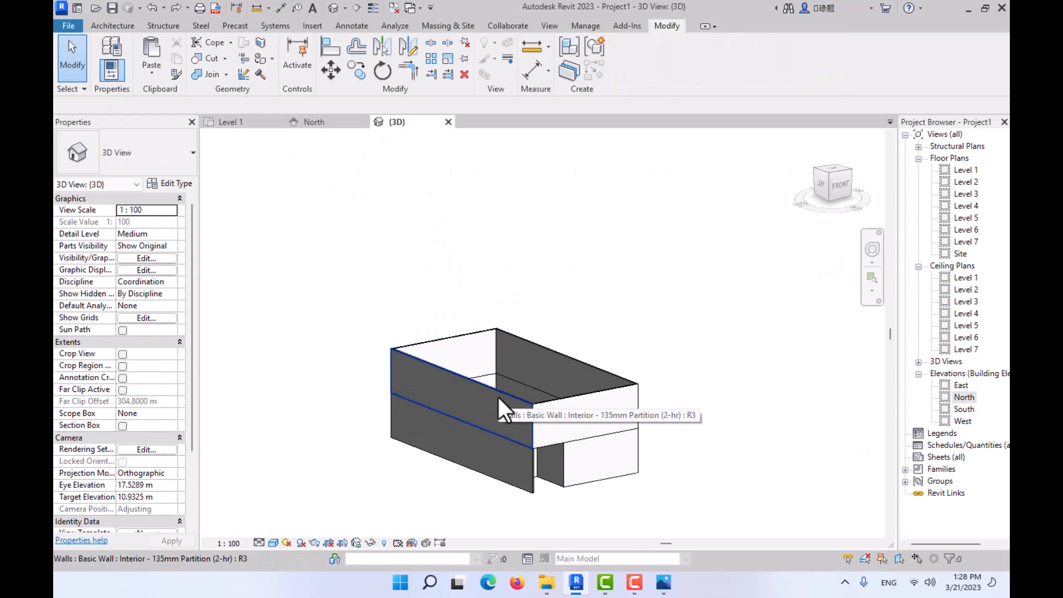
pyautogui.press('Tab')
pyautogui.click(498, 395)
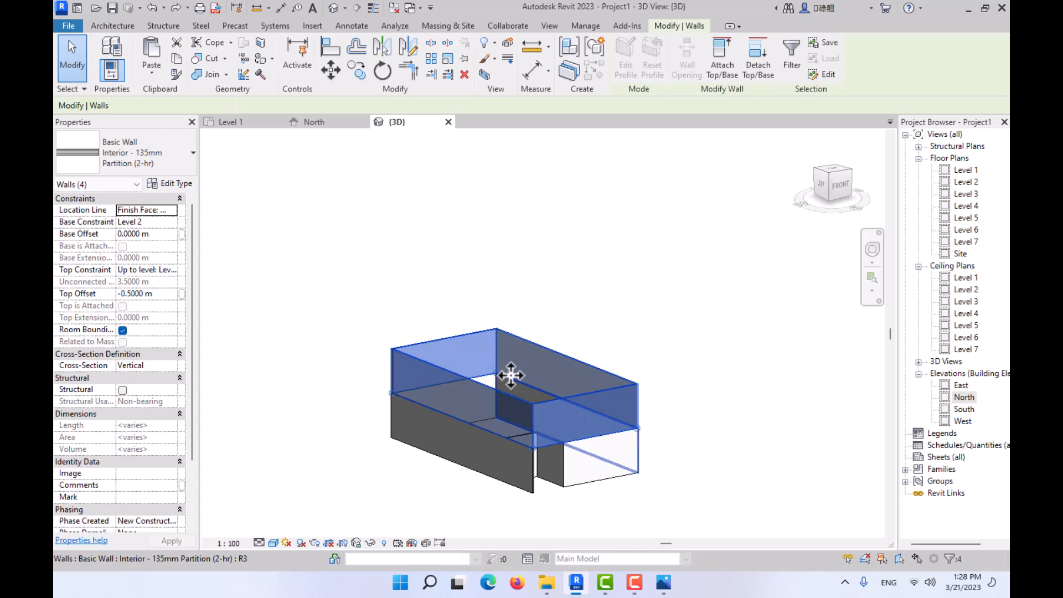
pyautogui.click(173, 273)
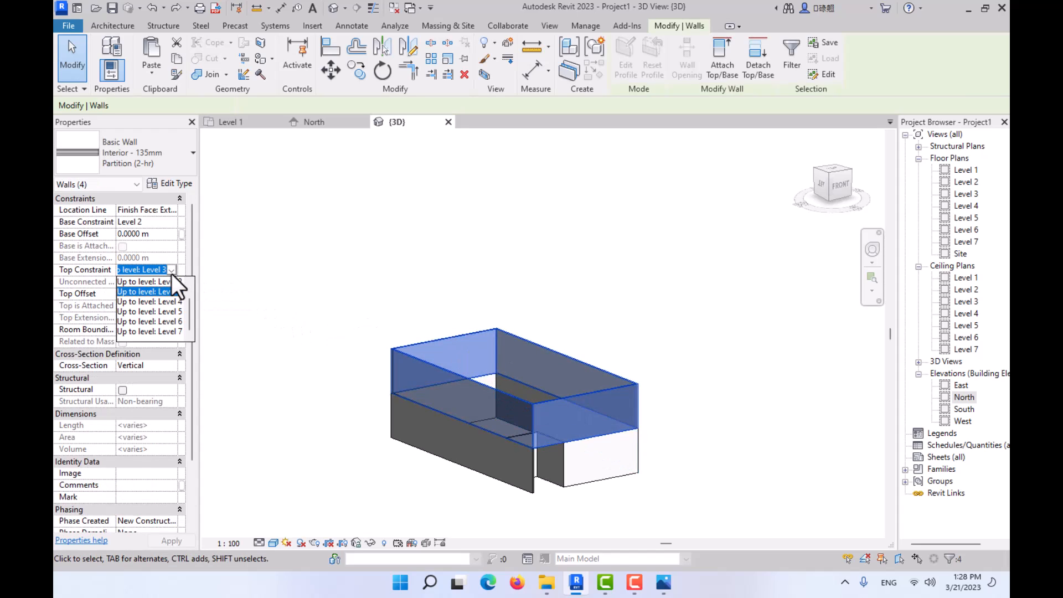
pyautogui.click(168, 292)
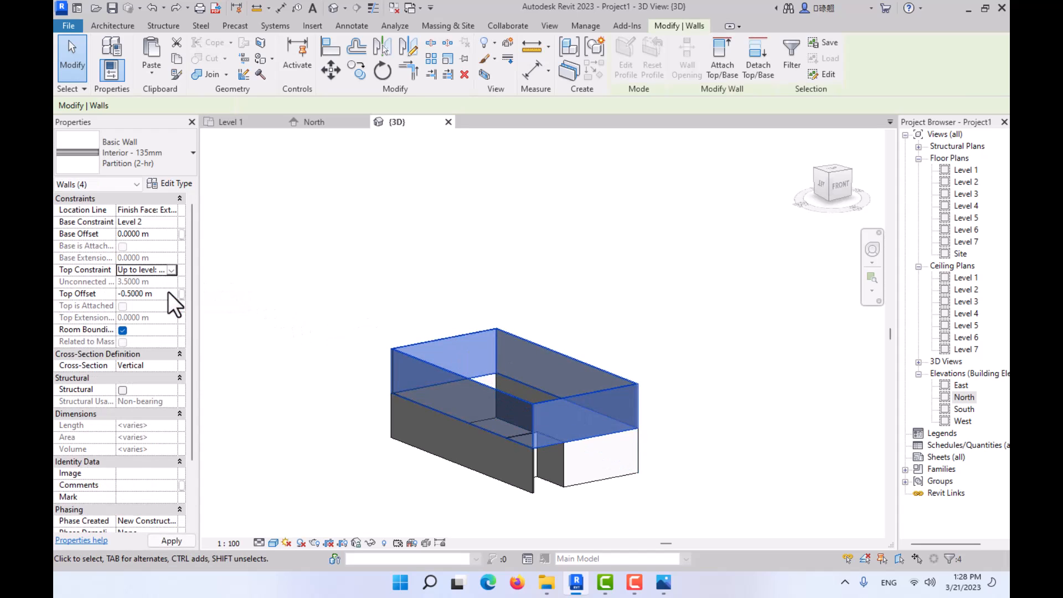
pyautogui.click(315, 123)
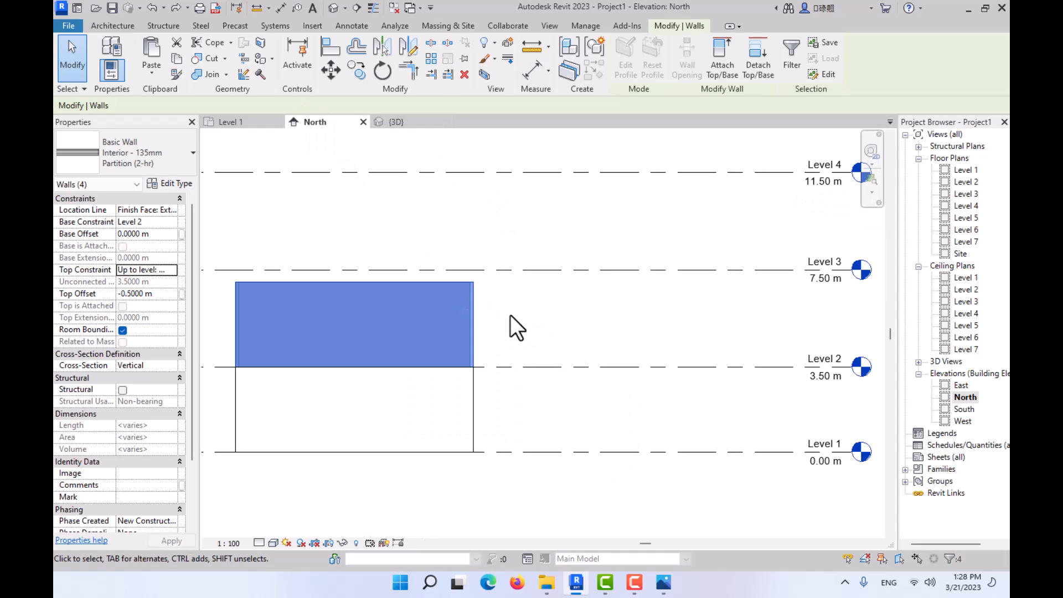
pyautogui.moveTo(557, 332); pyautogui.dragTo(589, 334, button='middle')
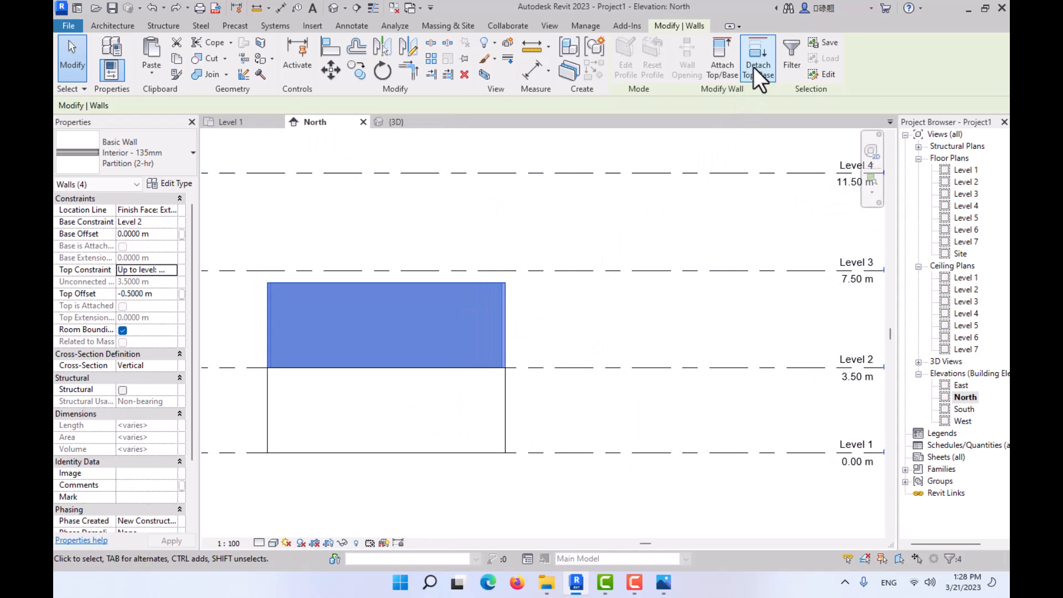
pyautogui.click(721, 59)
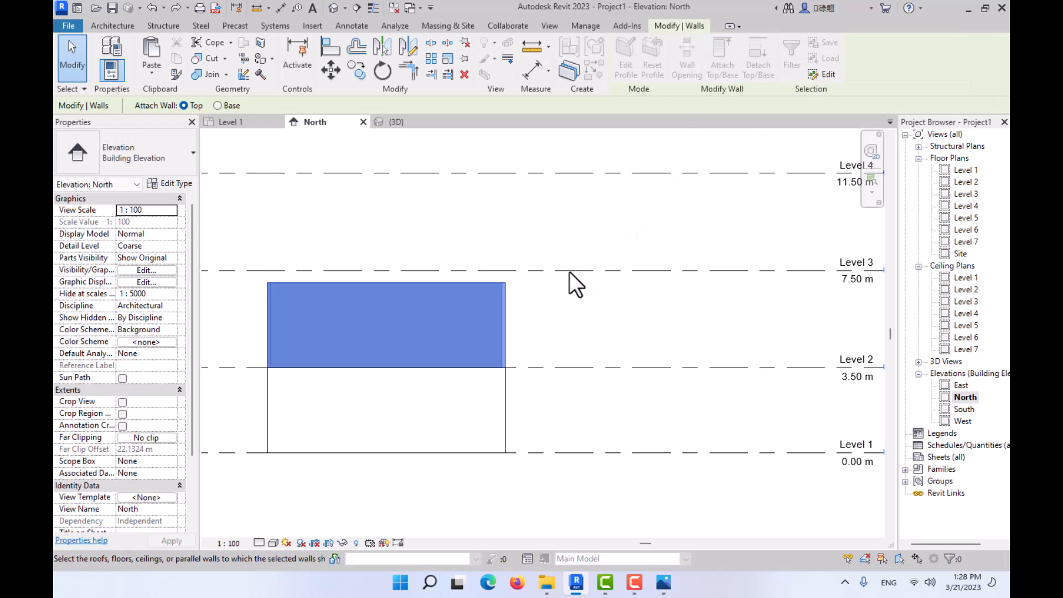
pyautogui.moveTo(775, 271); pyautogui.dragTo(726, 280, button='middle')
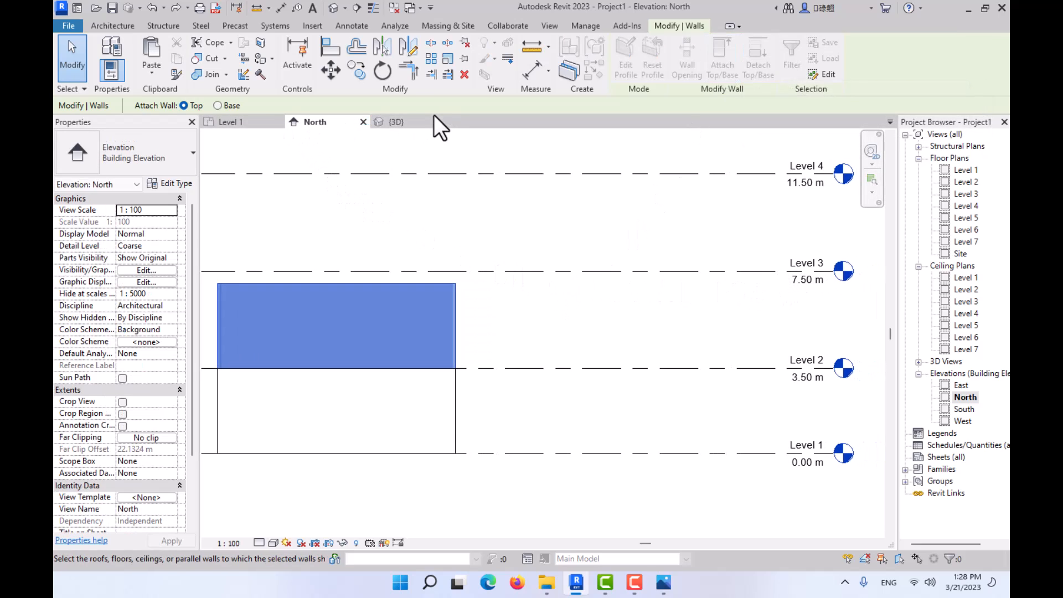
pyautogui.click(421, 122)
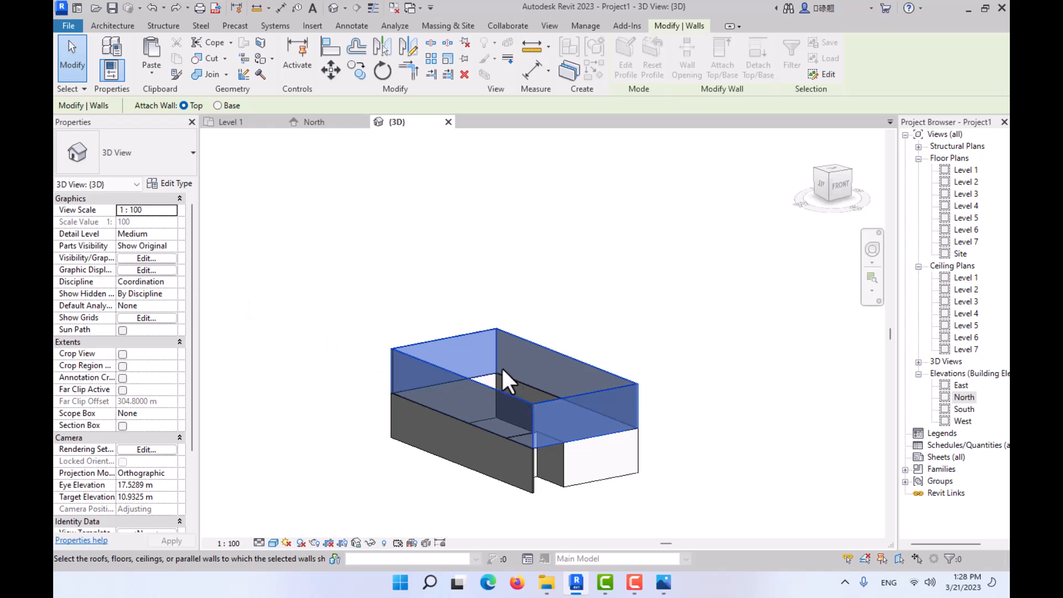
pyautogui.press('Escape')
pyautogui.press('Escape')
# - Set the top offset of the four Level 2 walls to 0 and check their height in the North elevation
pyautogui.moveTo(656, 277); pyautogui.dragTo(336, 354)
pyautogui.keyDown('shift'); pyautogui.moveTo(335, 354); pyautogui.dragTo(488, 387, button='middle'); pyautogui.keyUp('shift')
pyautogui.moveTo(696, 292); pyautogui.dragTo(383, 395)
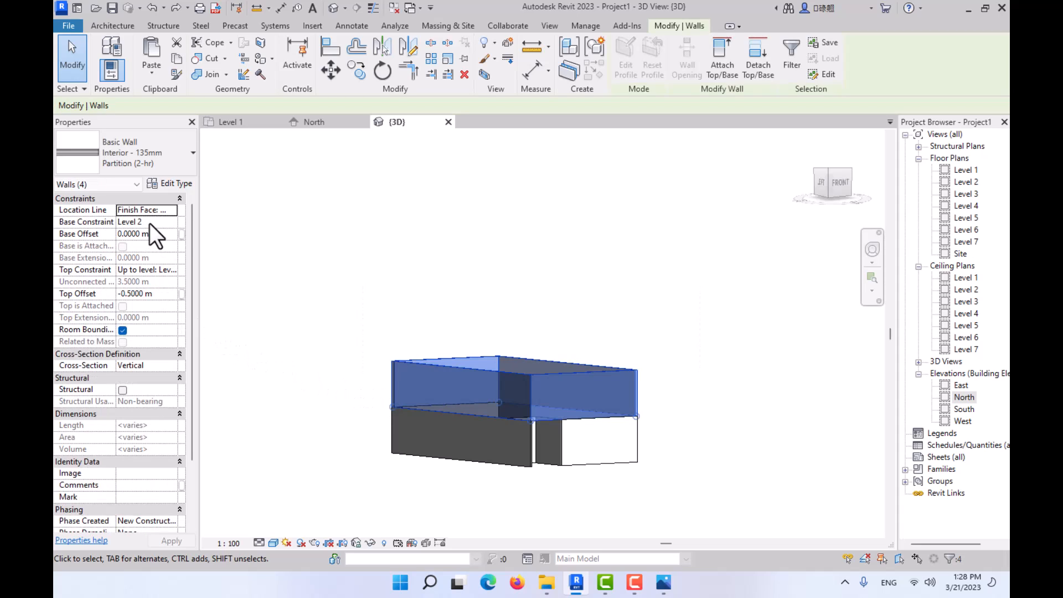
pyautogui.click(171, 294)
pyautogui.write('0')
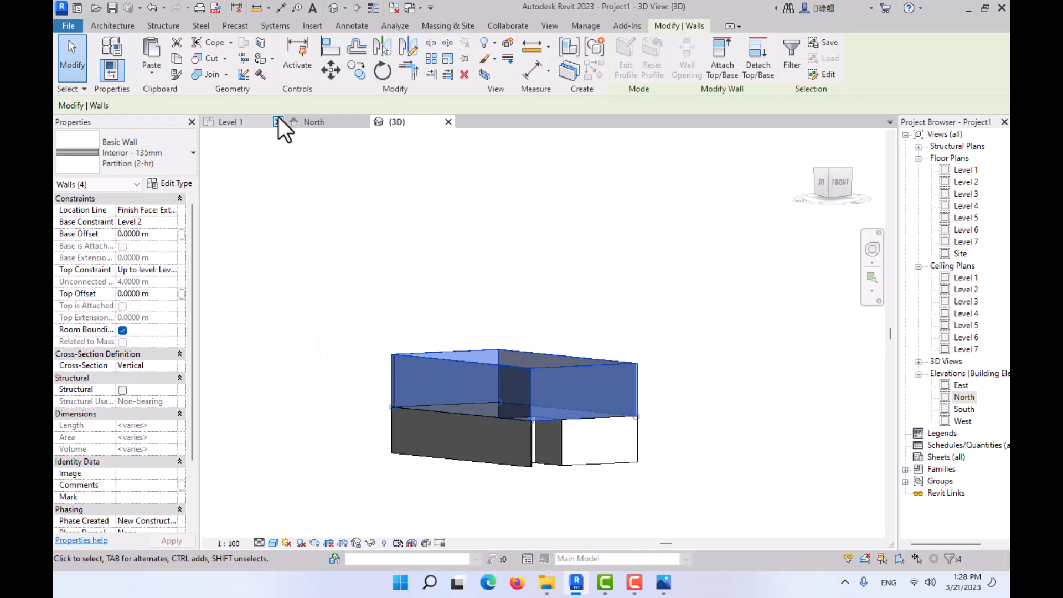
pyautogui.click(299, 122)
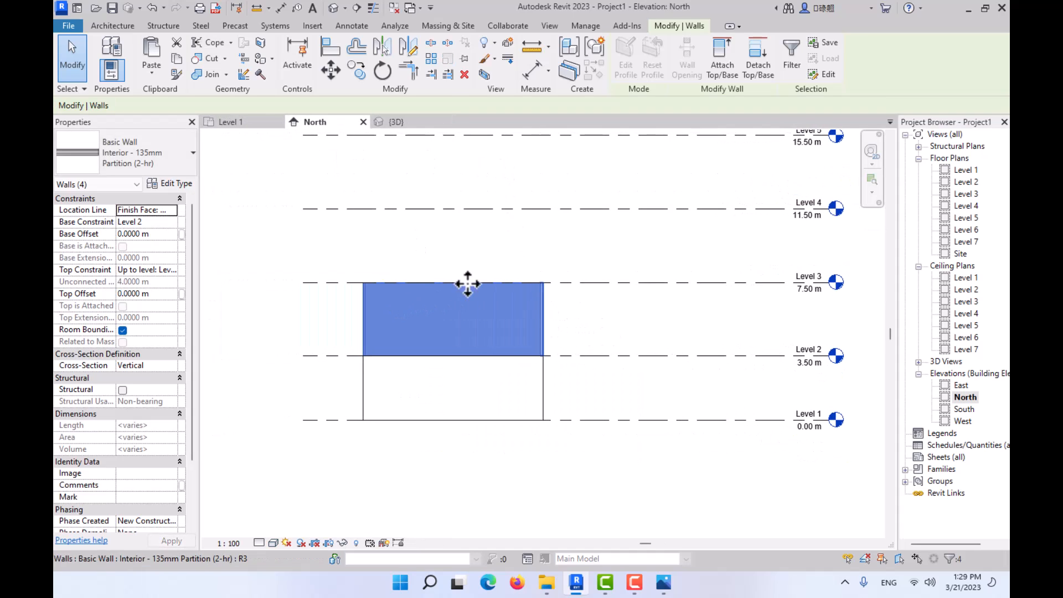
pyautogui.click(391, 122)
pyautogui.click(629, 332)
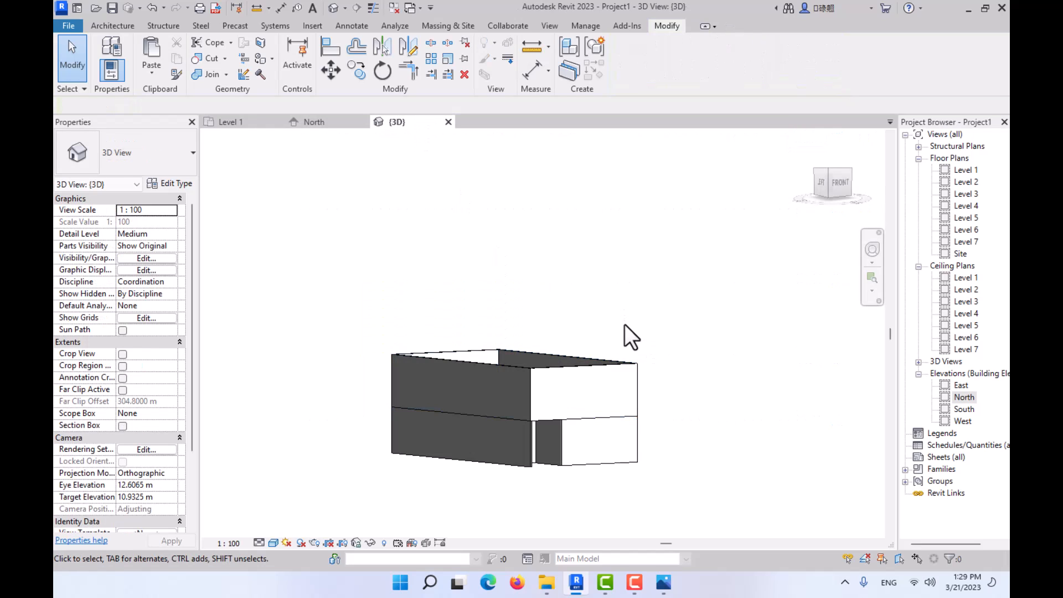
# - Copy the four Level 2 walls and paste them aligned to Levels 3 through 7
pyautogui.keyDown('shift'); pyautogui.moveTo(629, 332); pyautogui.dragTo(724, 325, button='middle'); pyautogui.keyUp('shift')
pyautogui.moveTo(719, 313); pyautogui.dragTo(353, 374)
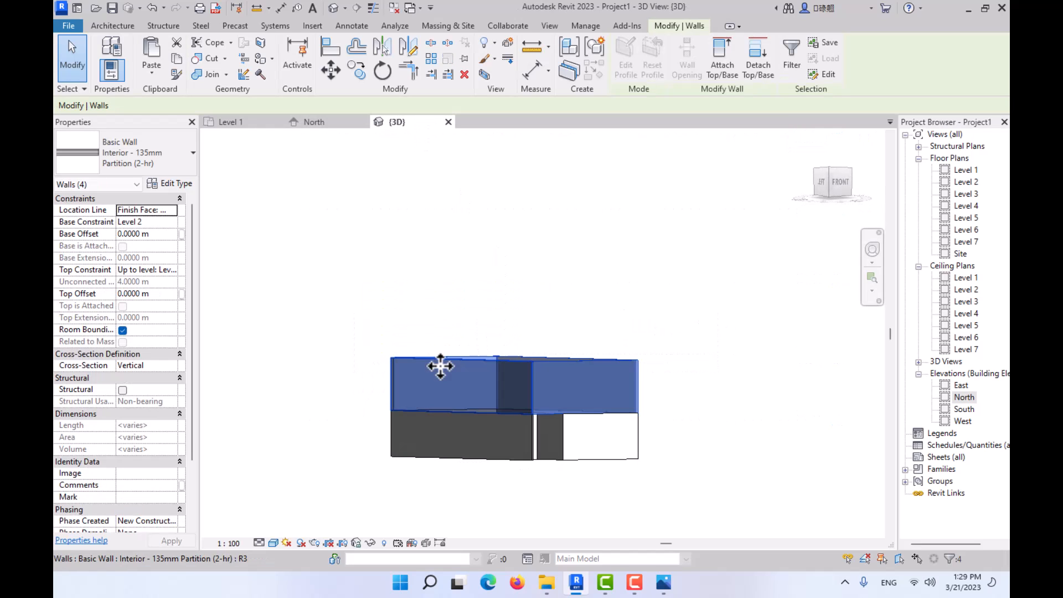
pyautogui.keyDown('shift'); pyautogui.moveTo(439, 364); pyautogui.dragTo(454, 448, button='middle'); pyautogui.keyUp('shift')
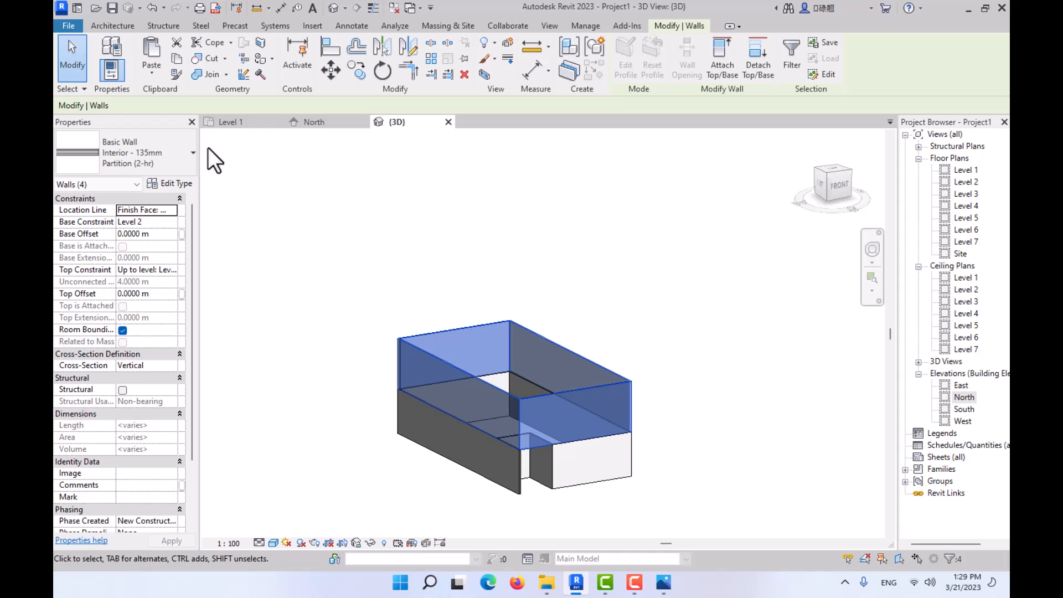
pyautogui.click(177, 57)
pyautogui.click(145, 78)
pyautogui.click(167, 123)
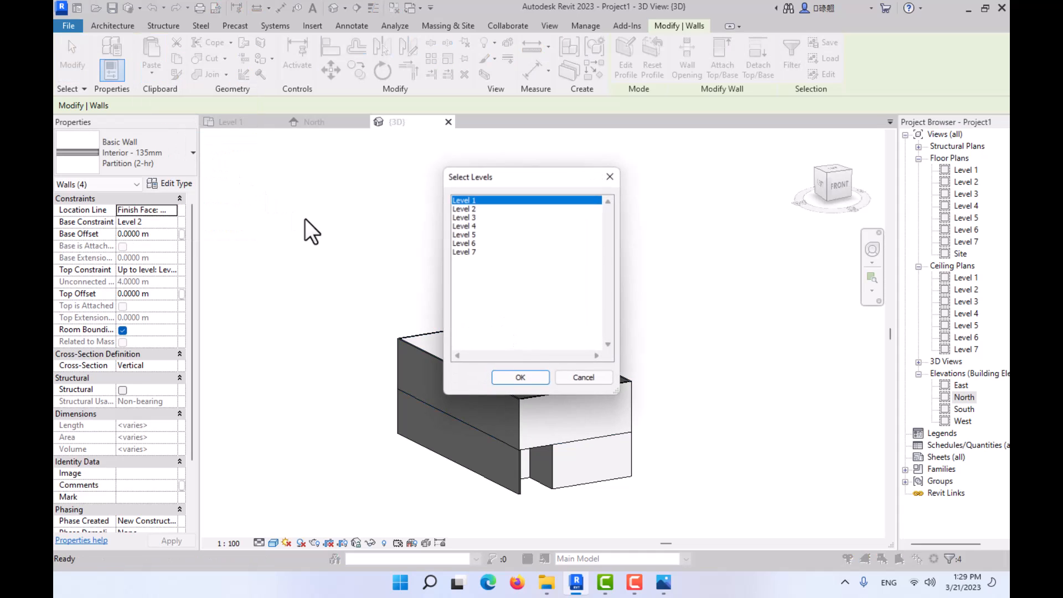
pyautogui.click(464, 218)
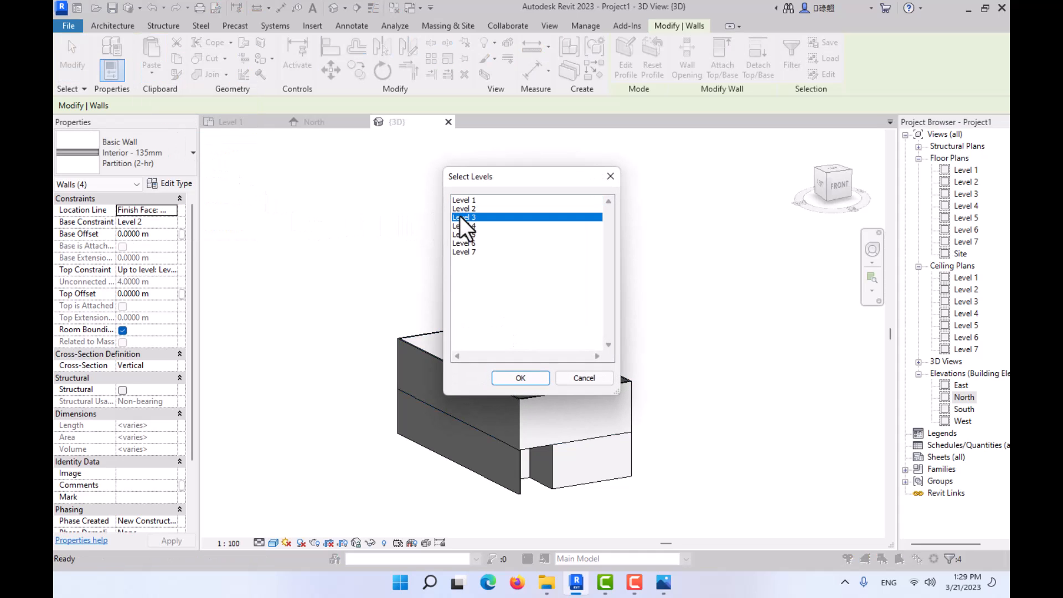
pyautogui.keyDown('shift'); pyautogui.click(470, 252); pyautogui.keyUp('shift')
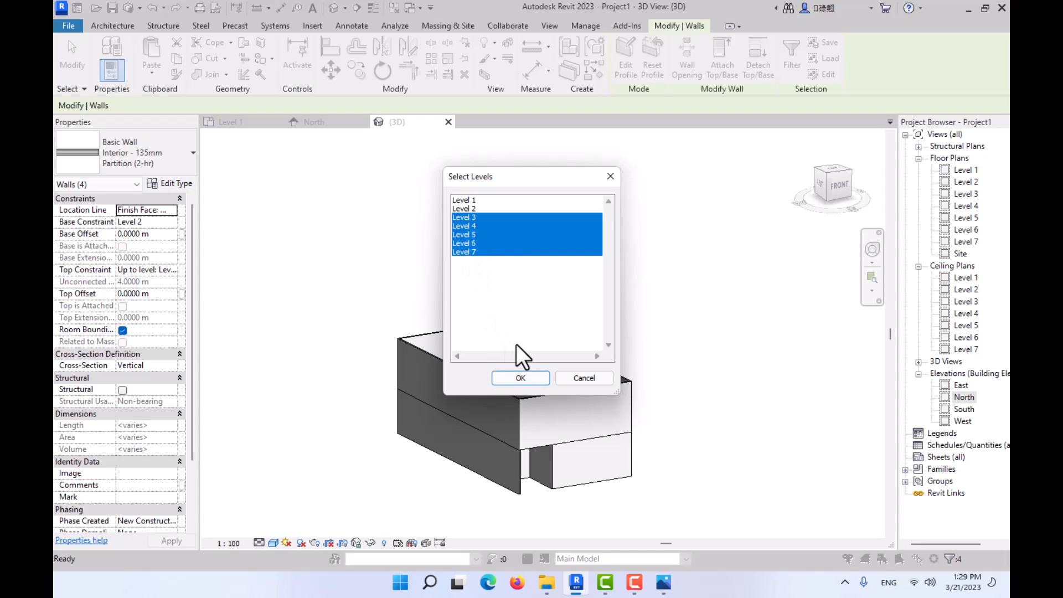
pyautogui.click(521, 378)
pyautogui.keyDown('shift'); pyautogui.moveTo(474, 159); pyautogui.dragTo(632, 335, button='middle'); pyautogui.keyUp('shift')
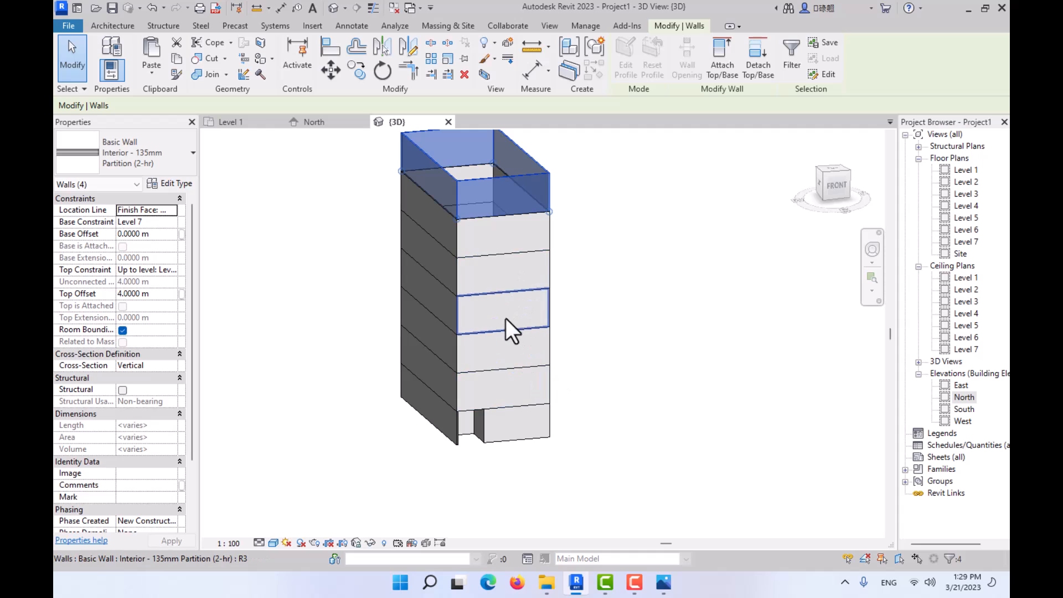
pyautogui.keyDown('shift'); pyautogui.moveTo(508, 328); pyautogui.dragTo(583, 405, button='middle'); pyautogui.keyUp('shift')
pyautogui.click(593, 374)
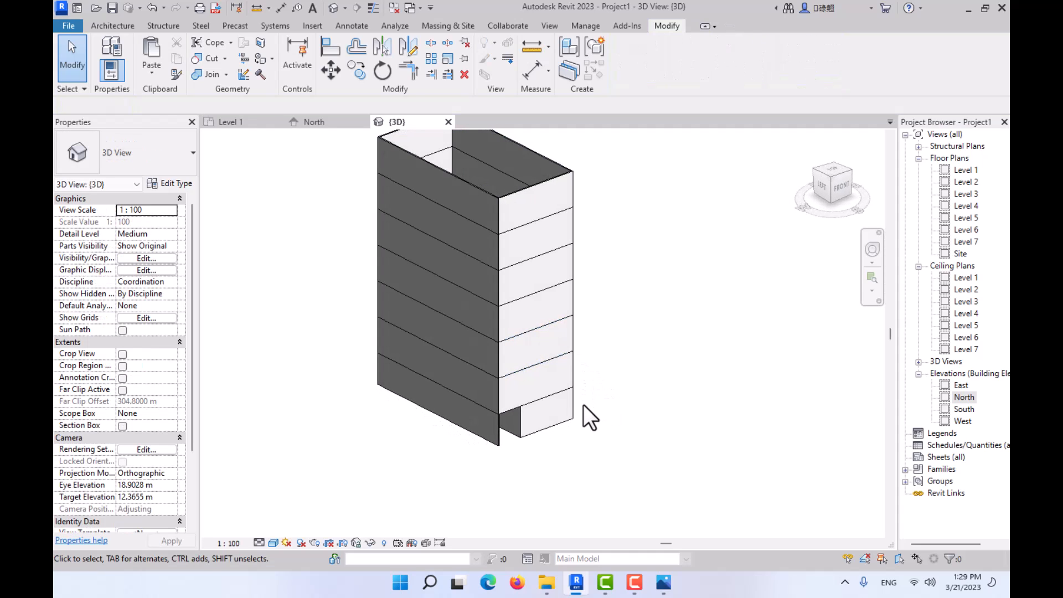
# - Switch to the reference photo 02.JPG in Photos and examine the front facade above the entrance, then return to Revit
pyautogui.click(663, 583)
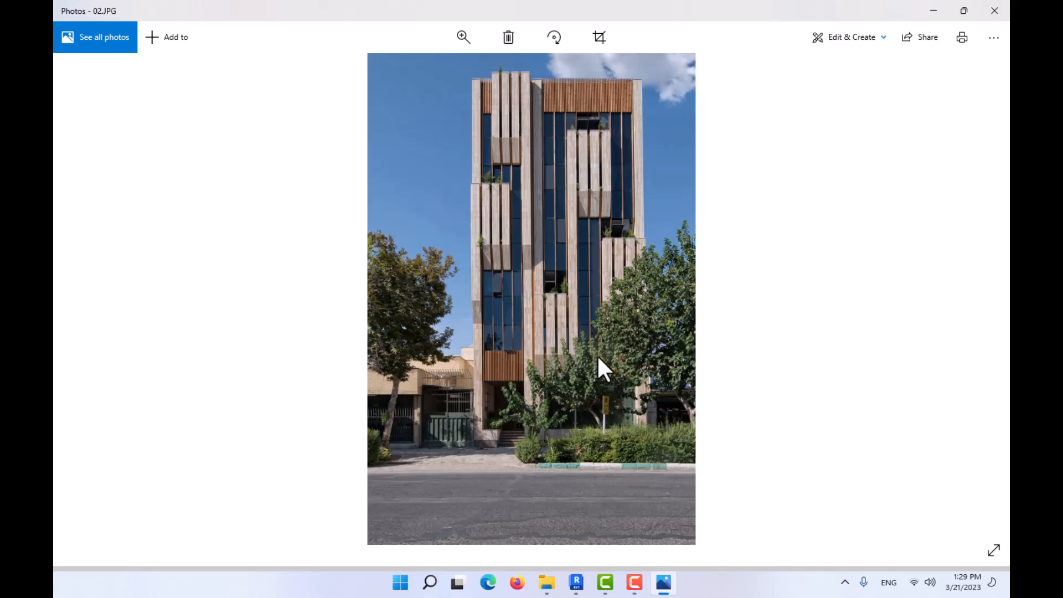
pyautogui.scroll(1, 522, 356)
pyautogui.scroll(-1, 522, 358)
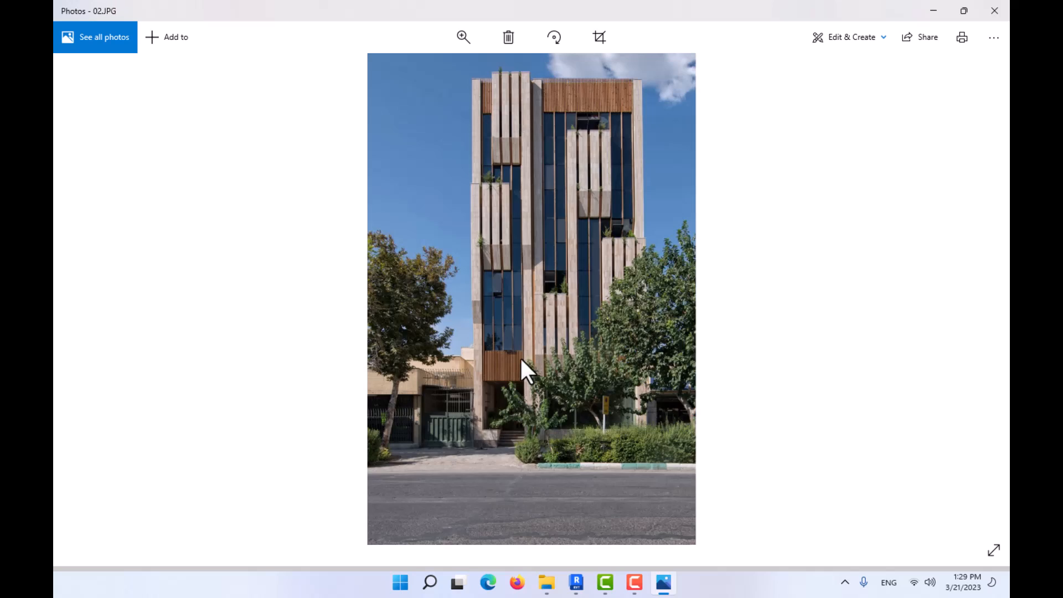
pyautogui.keyDown('ctrl'); pyautogui.scroll(4, 519, 362); pyautogui.keyUp('ctrl')
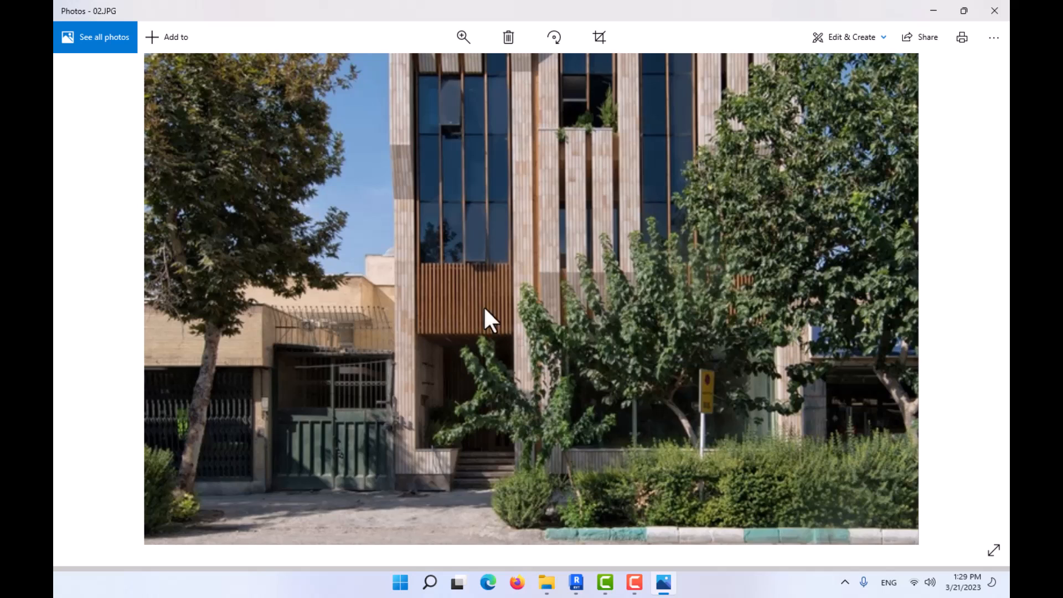
pyautogui.click(932, 9)
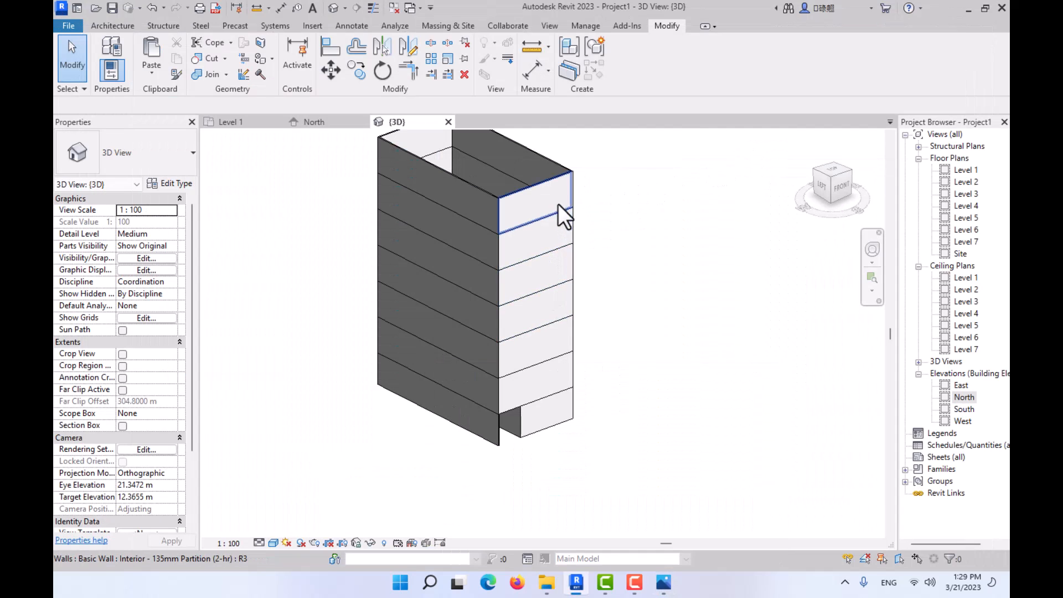
# - Delete the five front walls on Levels 3 through 7, keeping those on Levels 1 and 2
pyautogui.click(546, 201)
pyautogui.keyDown('ctrl'); pyautogui.click(554, 249); pyautogui.keyUp('ctrl')
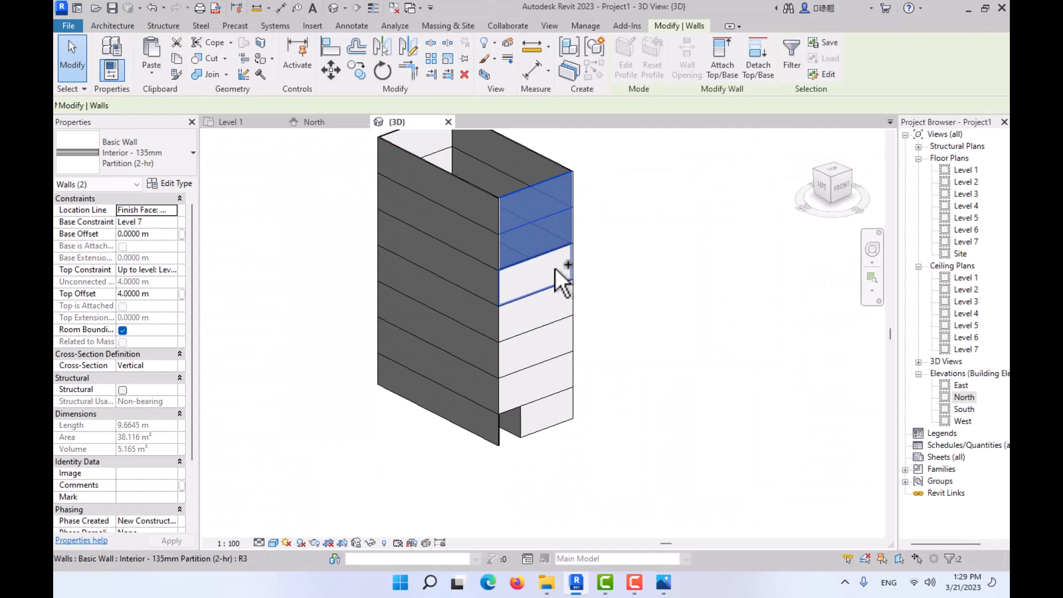
pyautogui.keyDown('ctrl'); pyautogui.click(558, 275); pyautogui.keyUp('ctrl')
pyautogui.keyDown('ctrl'); pyautogui.click(565, 304); pyautogui.keyUp('ctrl')
pyautogui.keyDown('ctrl'); pyautogui.click(550, 338); pyautogui.keyUp('ctrl')
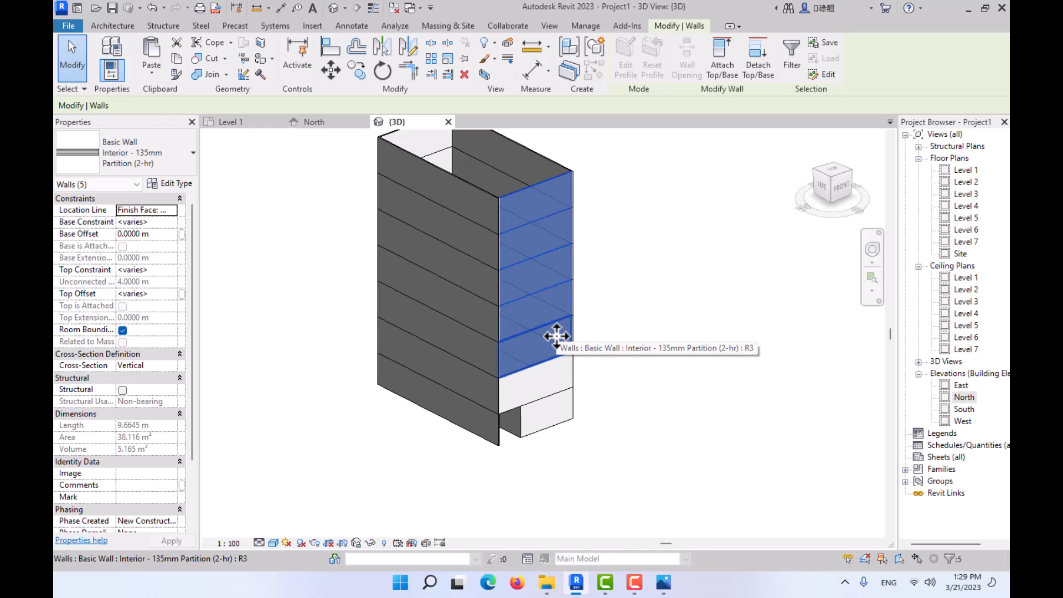
pyautogui.press('Escape')
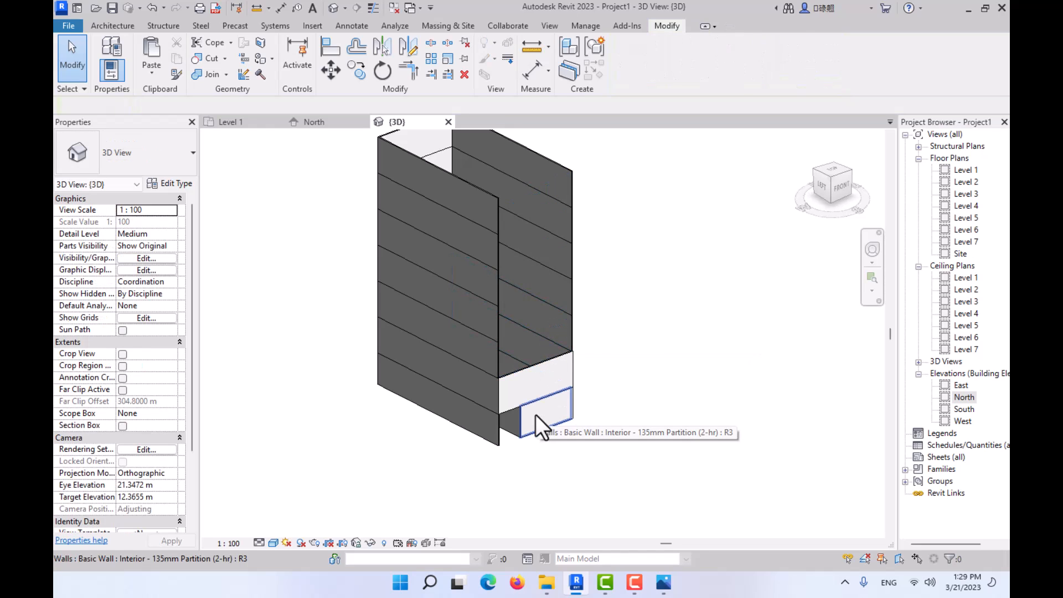
# - Change the type of the Level 2 front wall to Curtain Wall Storefront
pyautogui.click(553, 372)
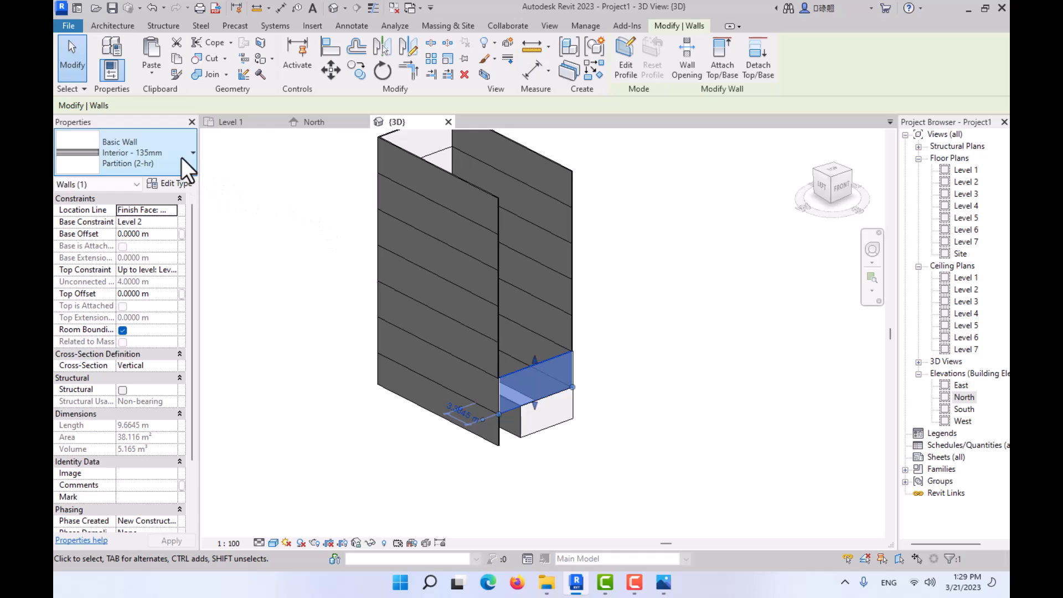
pyautogui.click(163, 171)
pyautogui.scroll(-2, 148, 310)
pyautogui.click(130, 377)
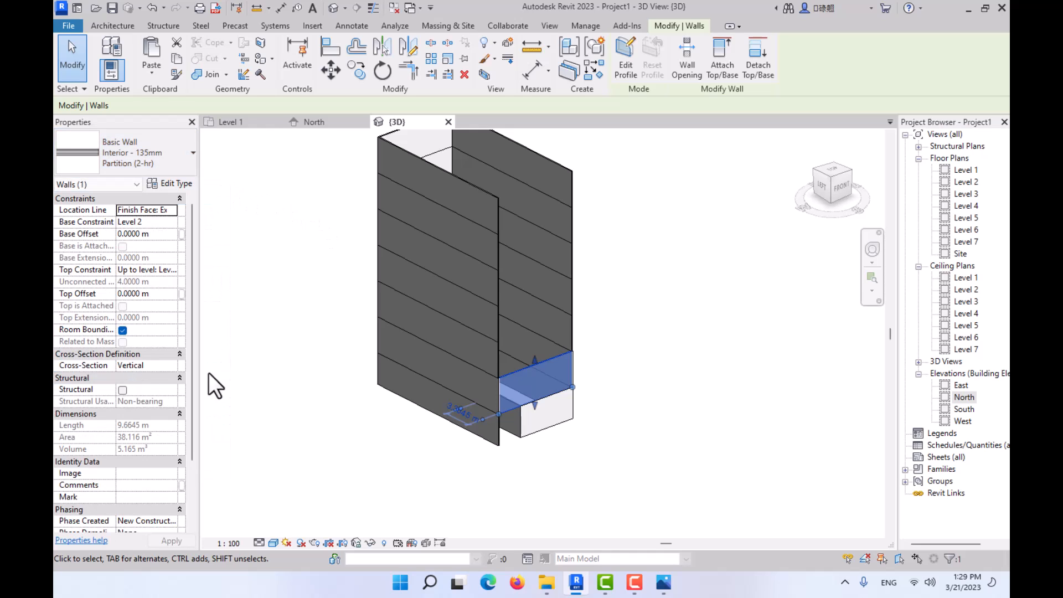
pyautogui.click(776, 549)
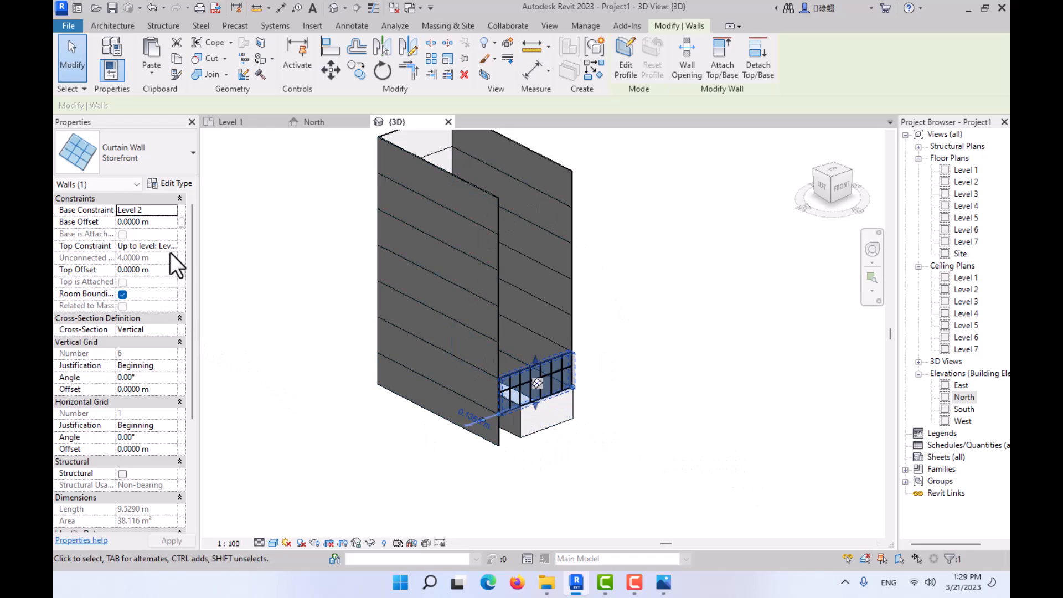
# - Set the top constraint of the front curtain wall to Up to level: Level 7
pyautogui.click(170, 269)
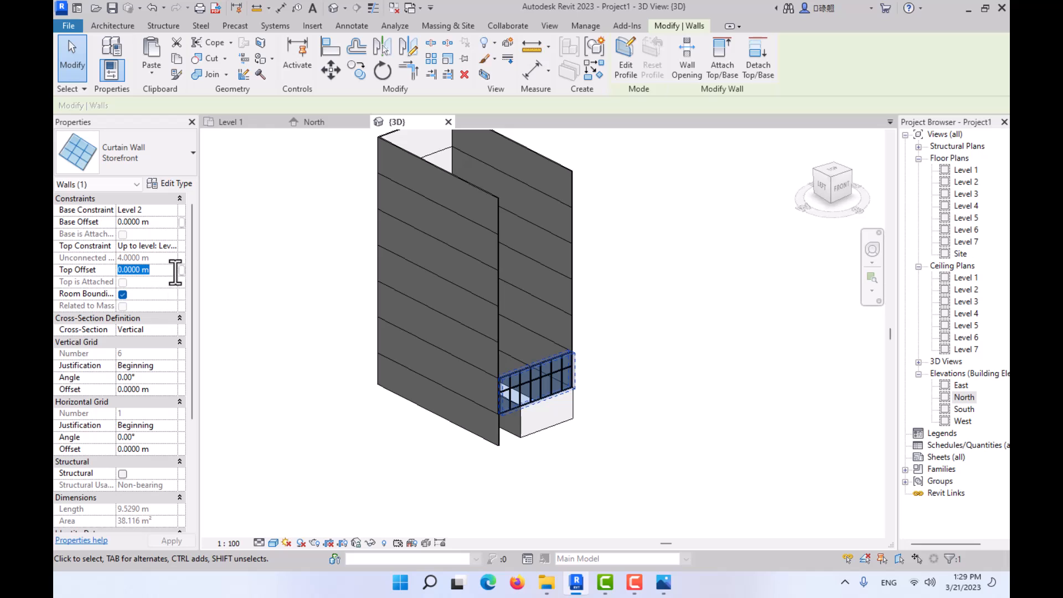
pyautogui.click(173, 245)
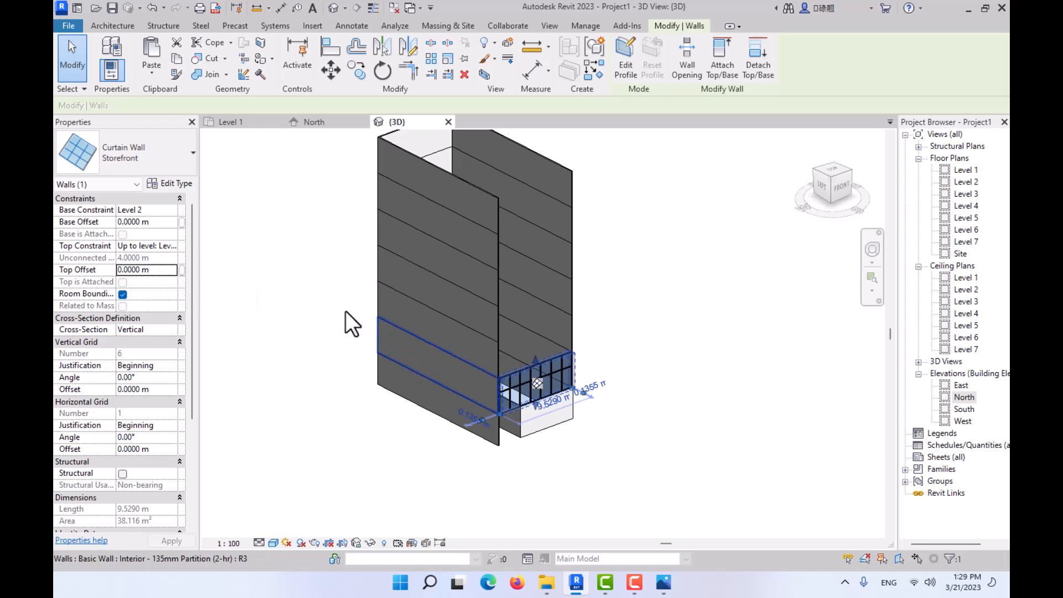
pyautogui.click(172, 245)
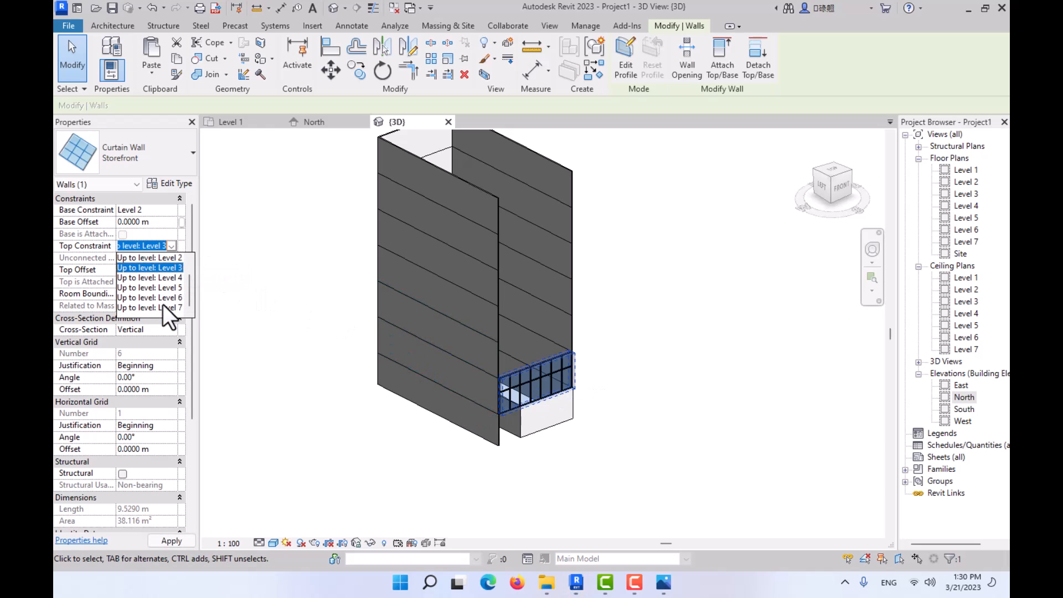
pyautogui.click(163, 304)
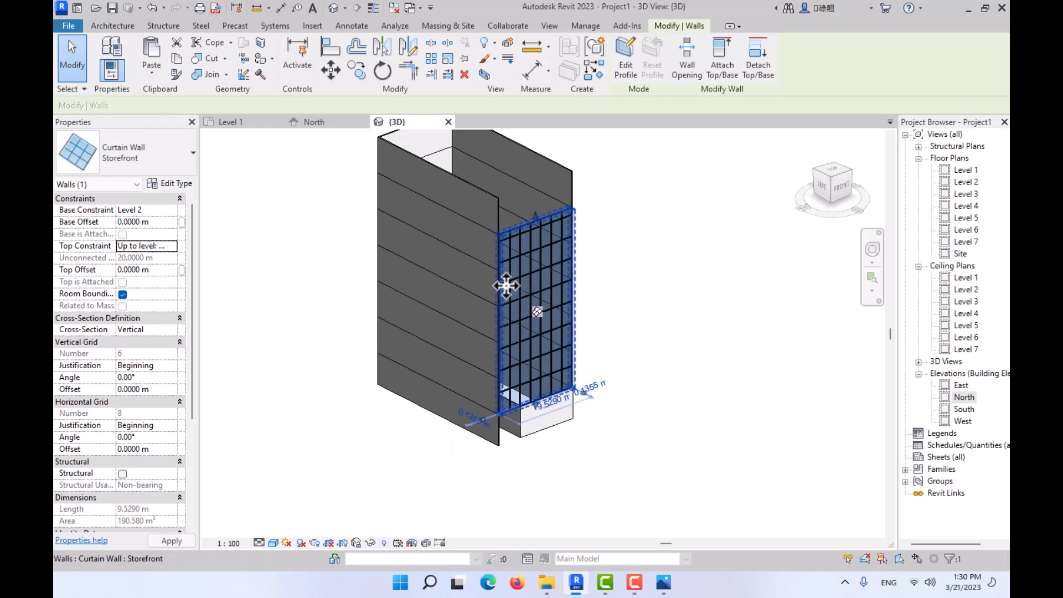
pyautogui.click(394, 398)
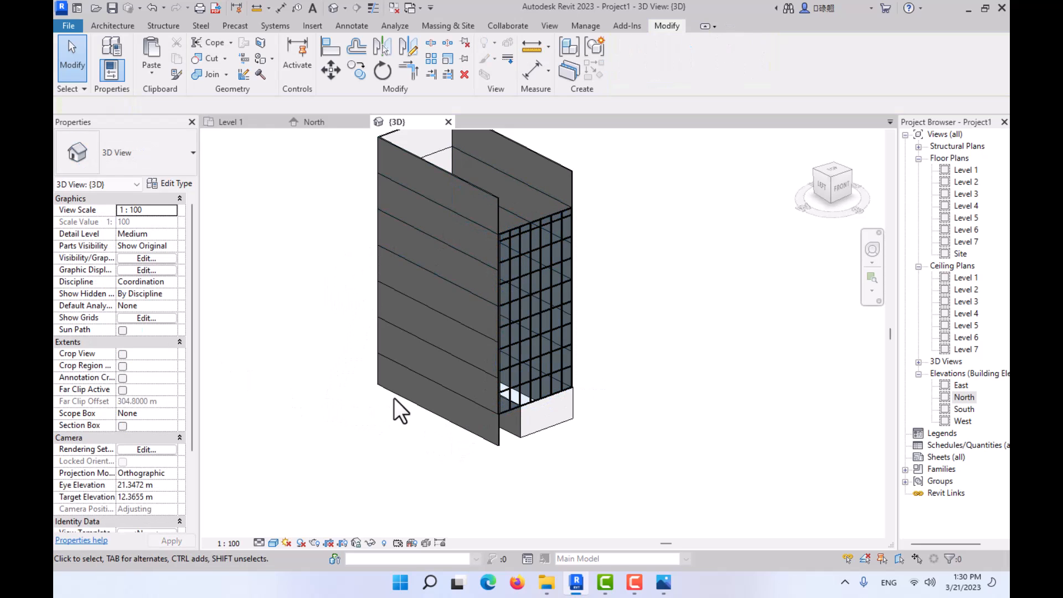
# - Reselect the front curtain wall and check its available top constraint levels, keeping Level 7
pyautogui.click(517, 226)
pyautogui.press('Escape')
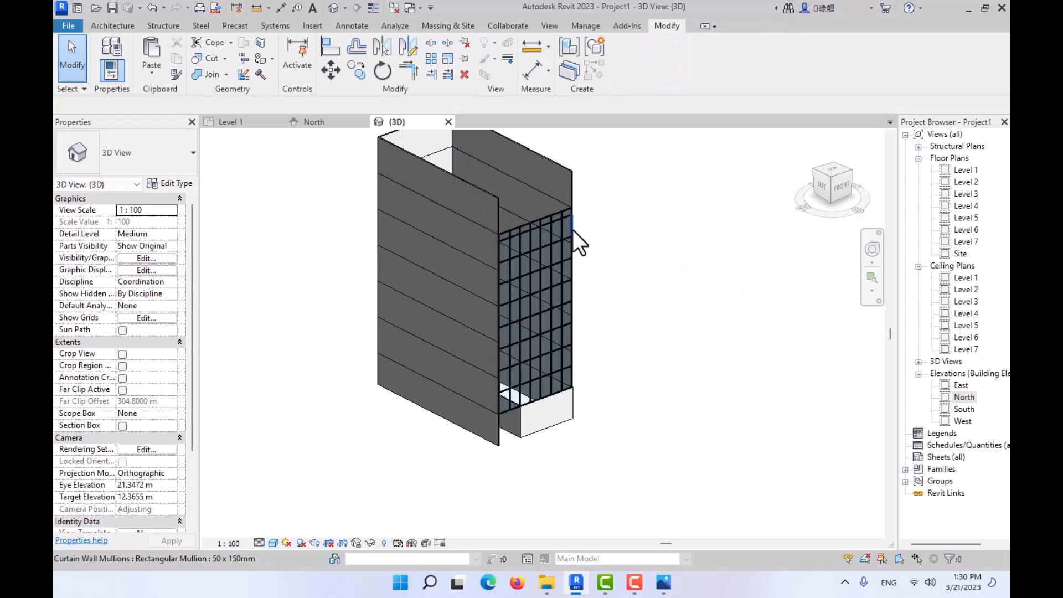
pyautogui.press('Tab')
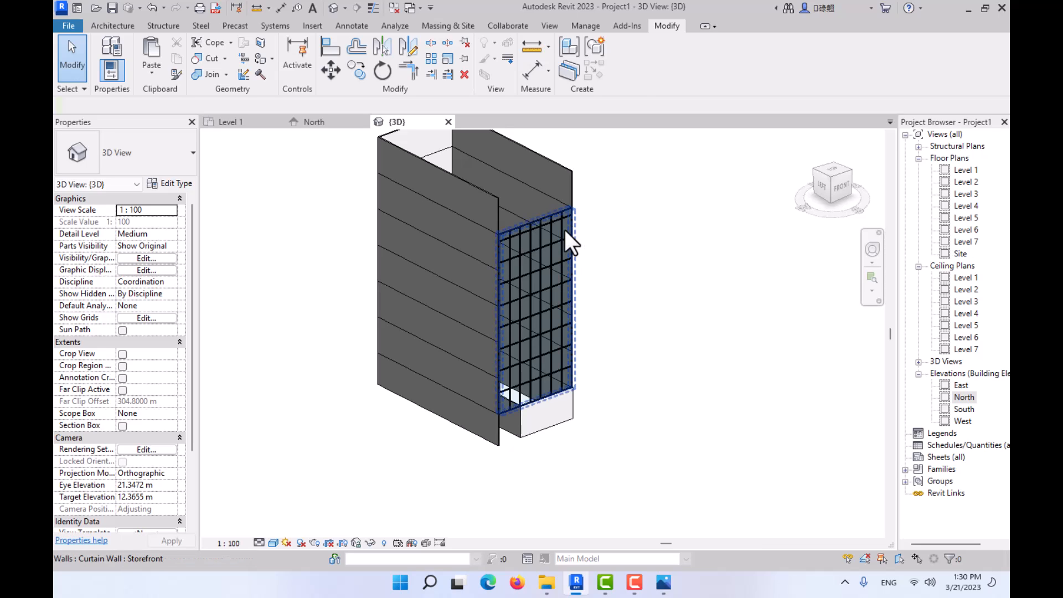
pyautogui.click(565, 230)
pyautogui.click(175, 248)
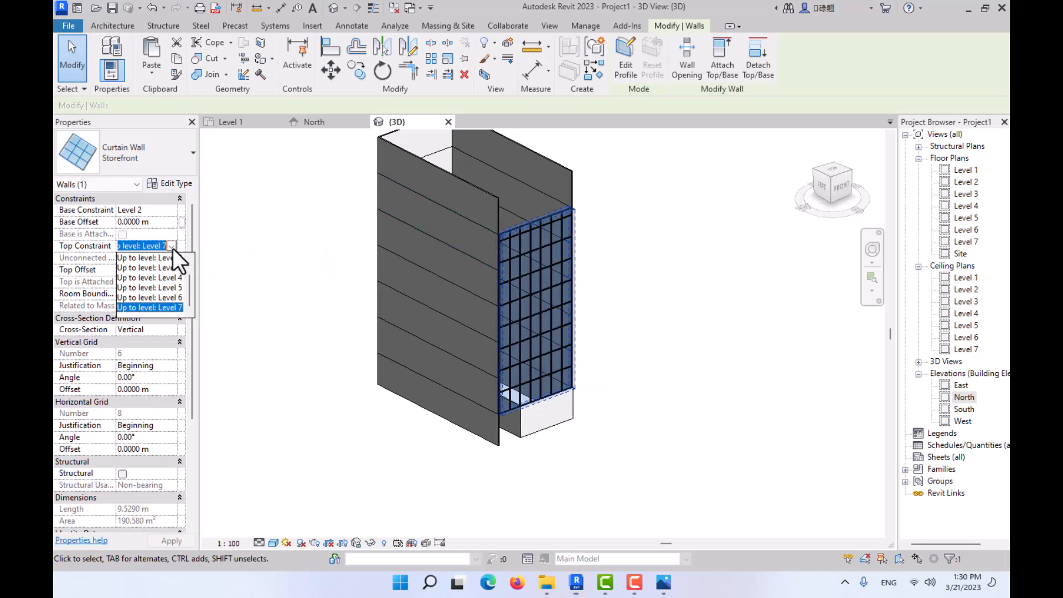
pyautogui.click(164, 307)
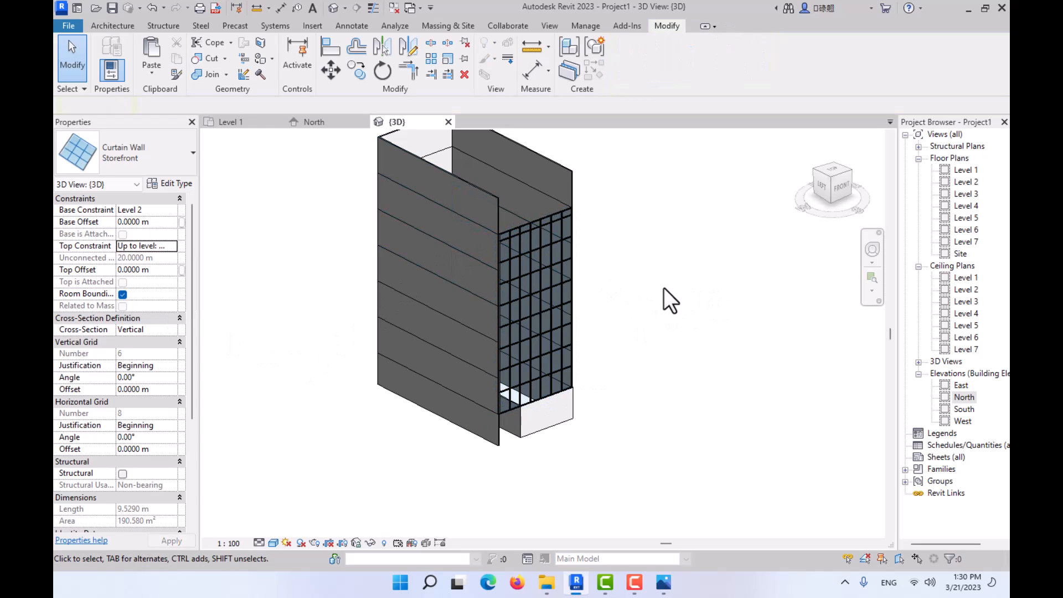
pyautogui.click(749, 327)
# - Open the South elevation and set its detail level to Fine and its visual style to Shaded
pyautogui.click(337, 123)
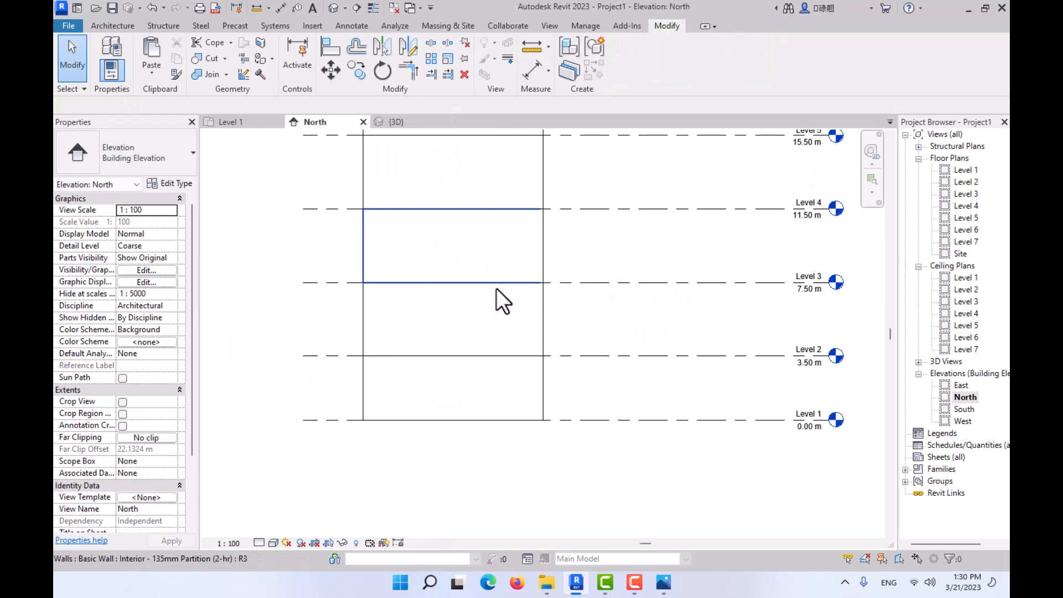
pyautogui.scroll(-2, 515, 312)
pyautogui.moveTo(525, 327); pyautogui.dragTo(506, 394, button='middle')
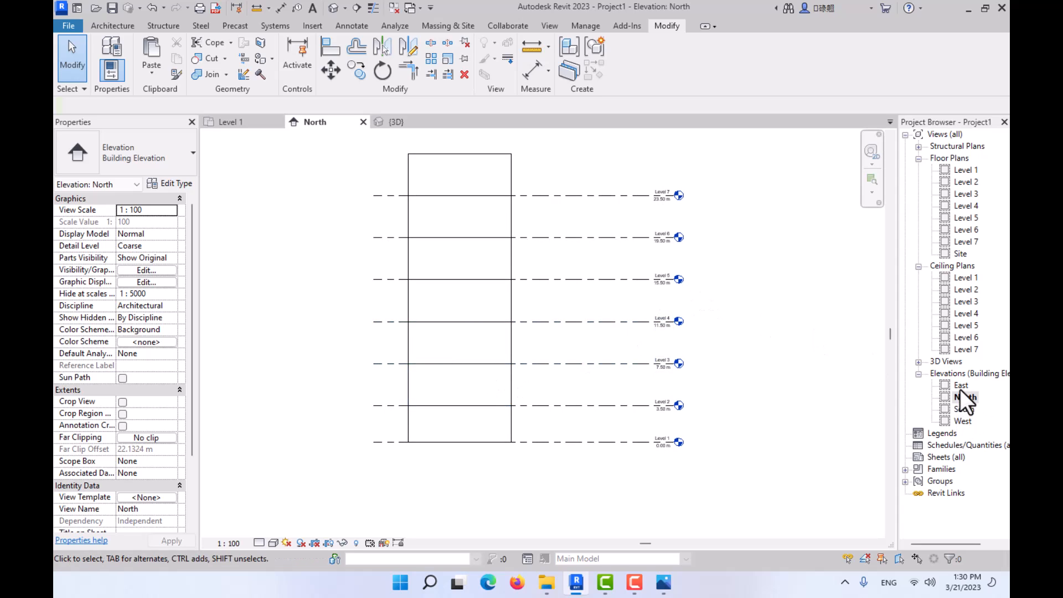
pyautogui.doubleClick(959, 410)
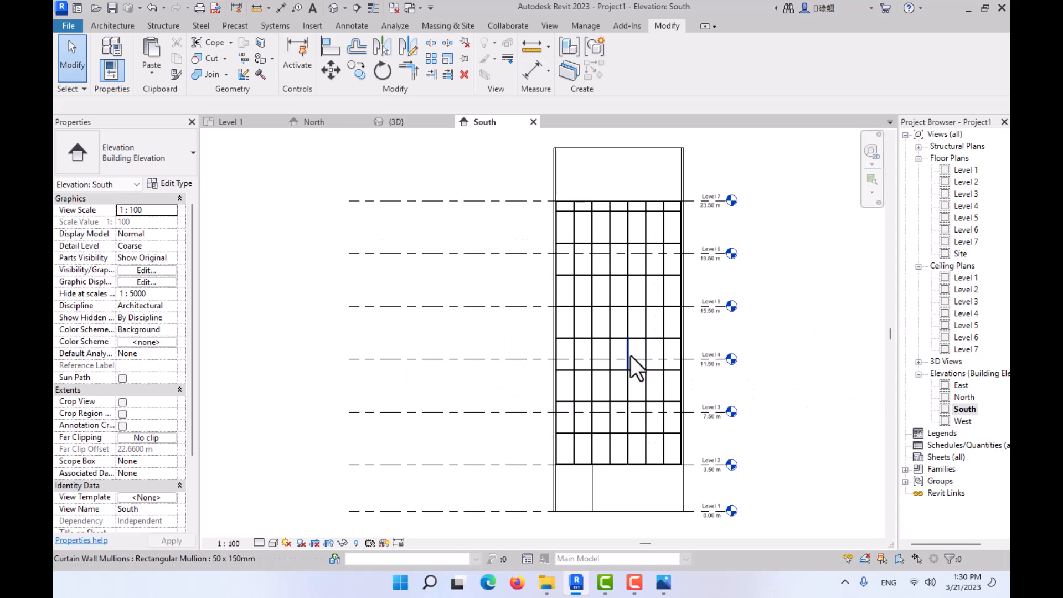
pyautogui.scroll(2, 554, 360)
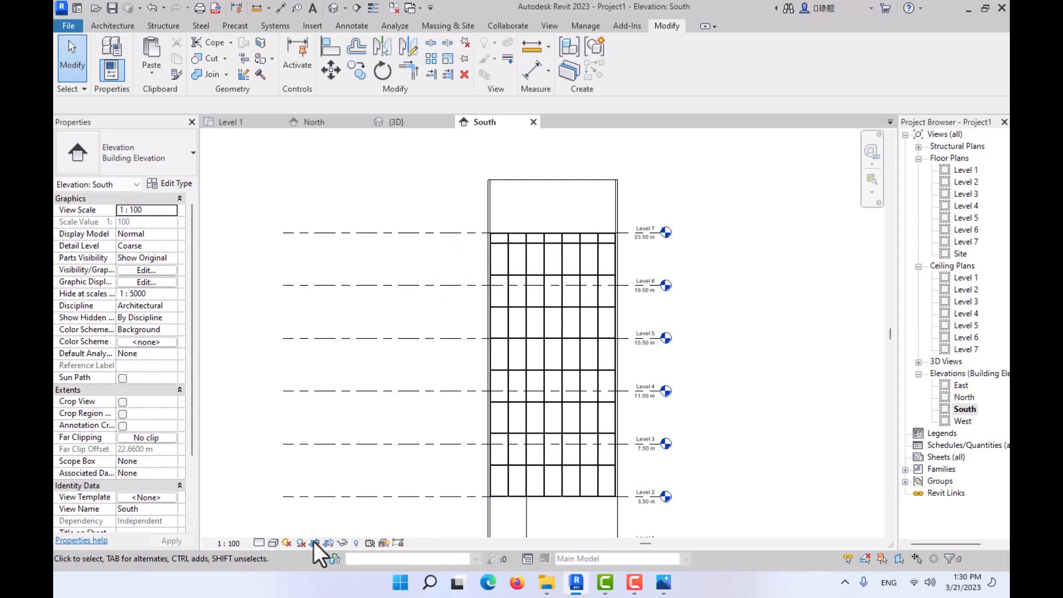
pyautogui.click(258, 543)
pyautogui.click(269, 529)
pyautogui.click(274, 543)
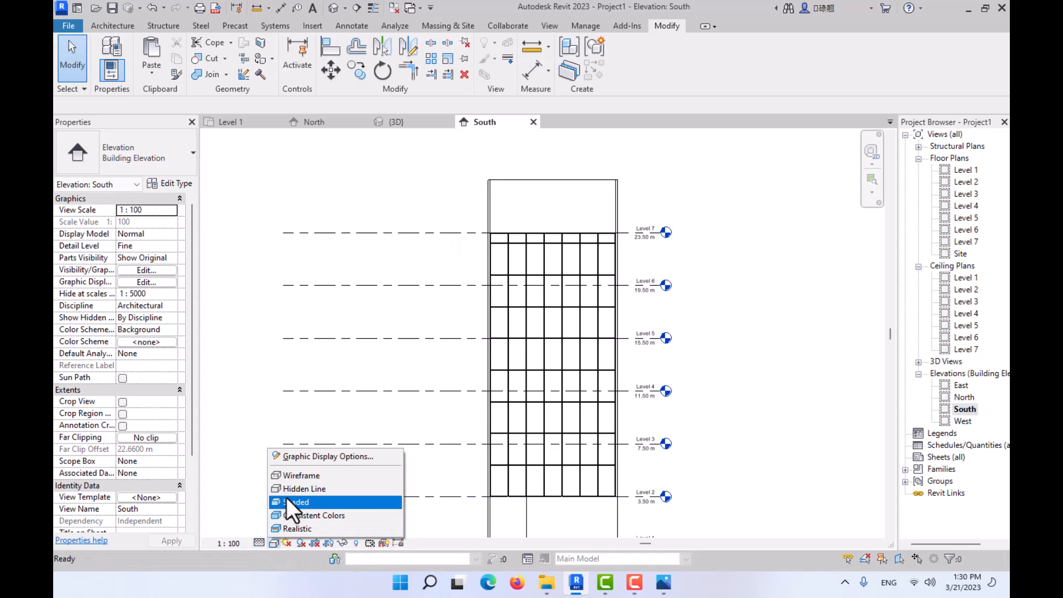
pyautogui.click(287, 497)
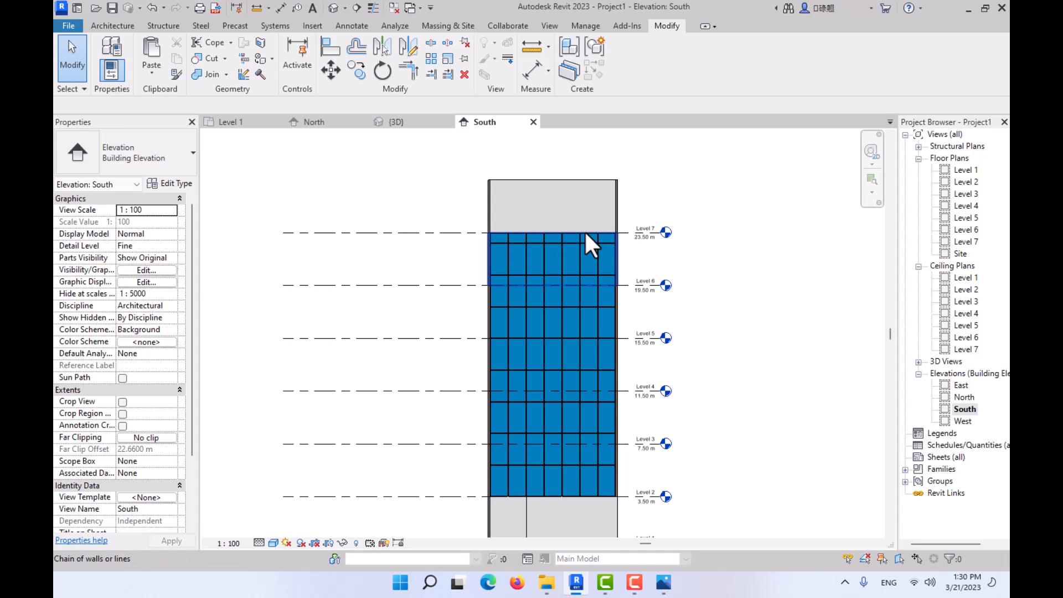
# - Compare the curtain wall's top edge with the walls above Level 7 in the South elevation and the 3D view
pyautogui.press('Tab')
pyautogui.press('Tab')
pyautogui.press('Tab')
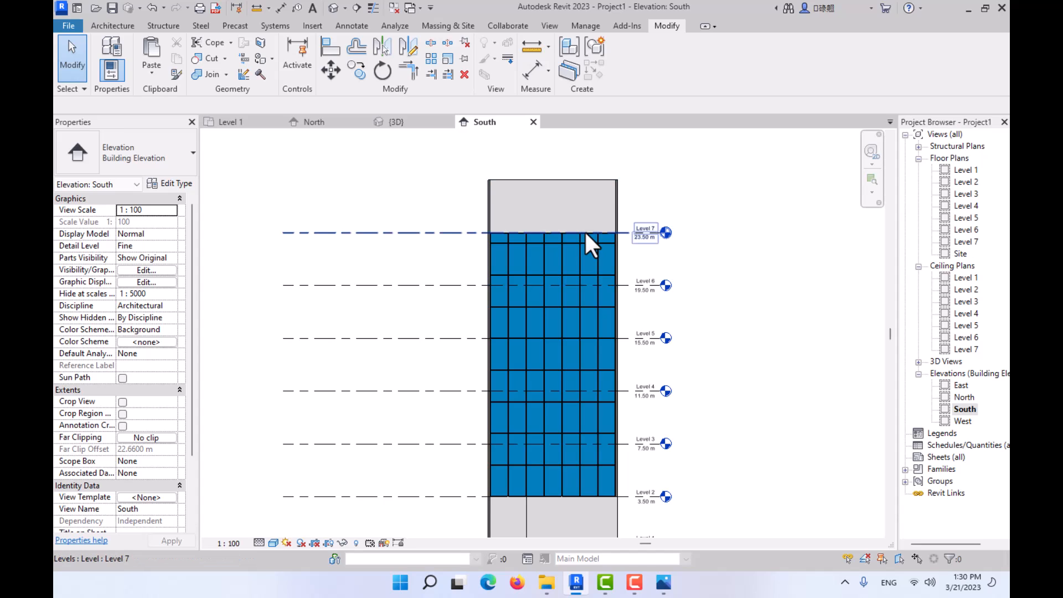
pyautogui.click(583, 231)
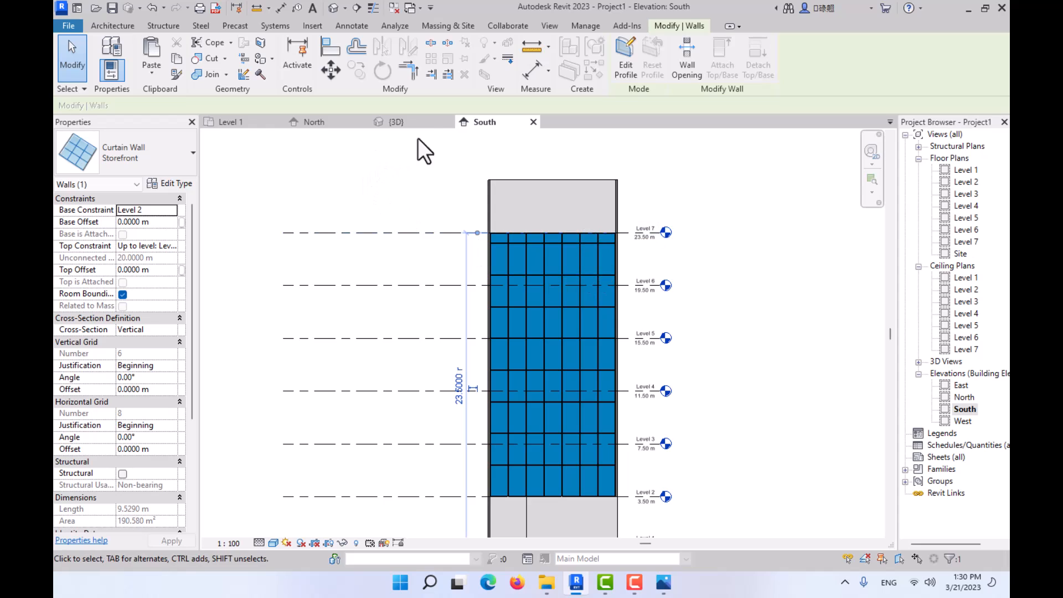
pyautogui.click(418, 123)
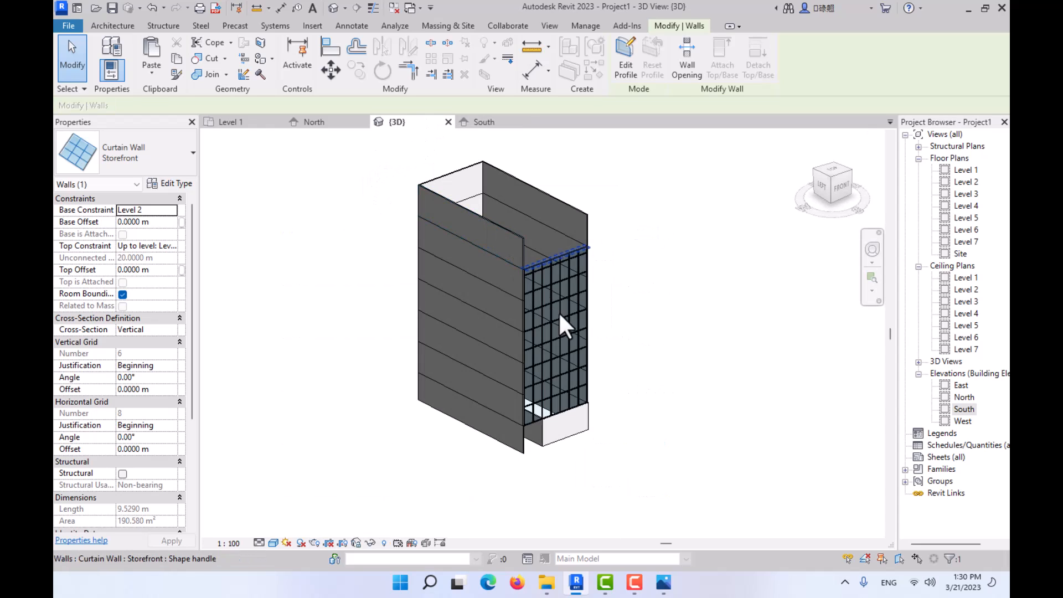
pyautogui.click(590, 293)
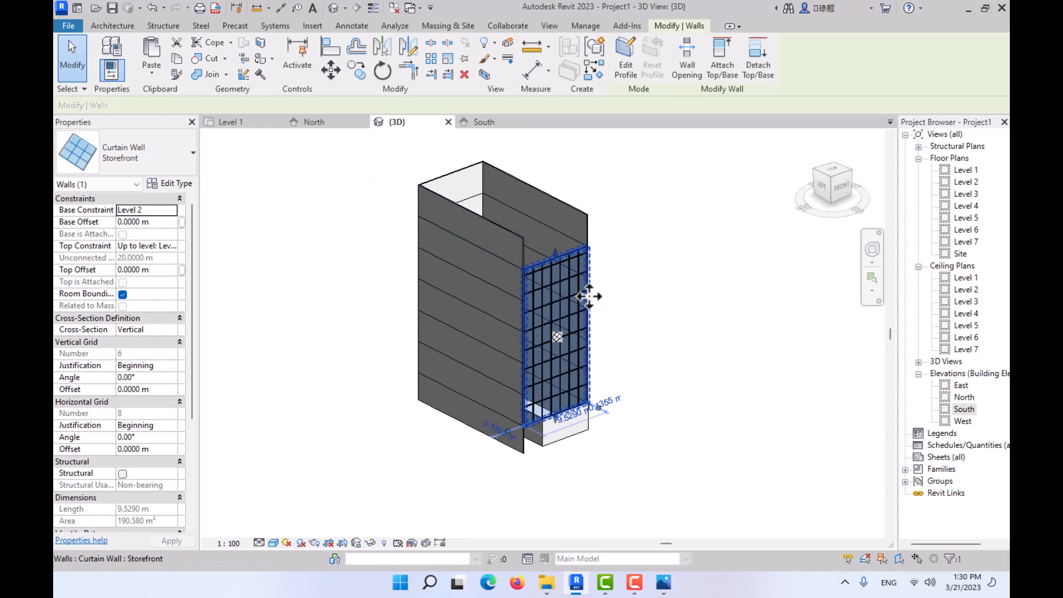
pyautogui.click(499, 122)
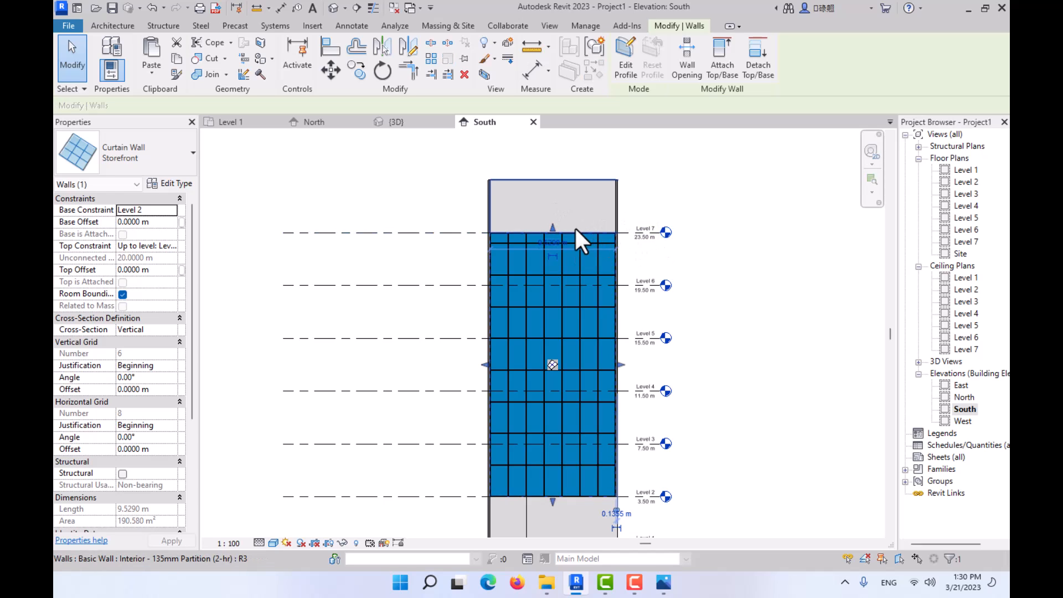
pyautogui.moveTo(598, 249); pyautogui.dragTo(546, 240, button='middle')
pyautogui.click(543, 194)
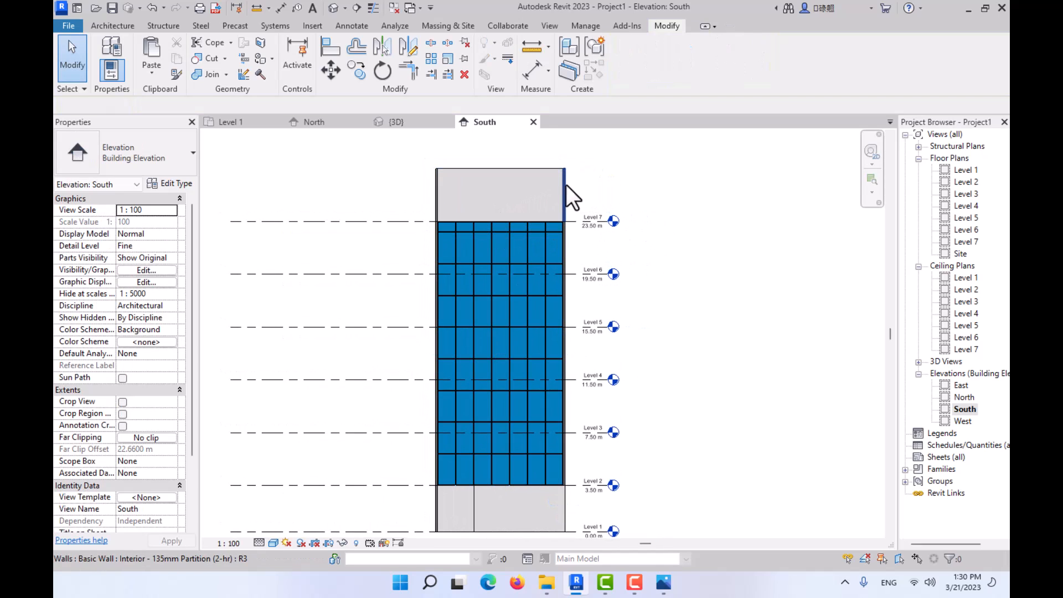
# - Delete the connected chain of walls above Level 7 in the 3D view
pyautogui.click(421, 123)
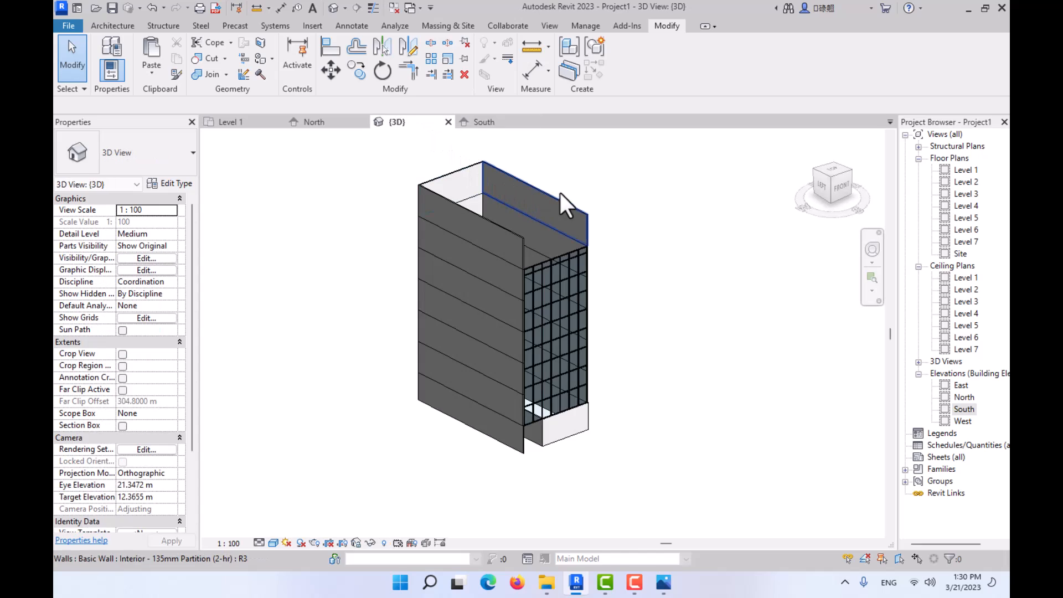
pyautogui.press('Tab')
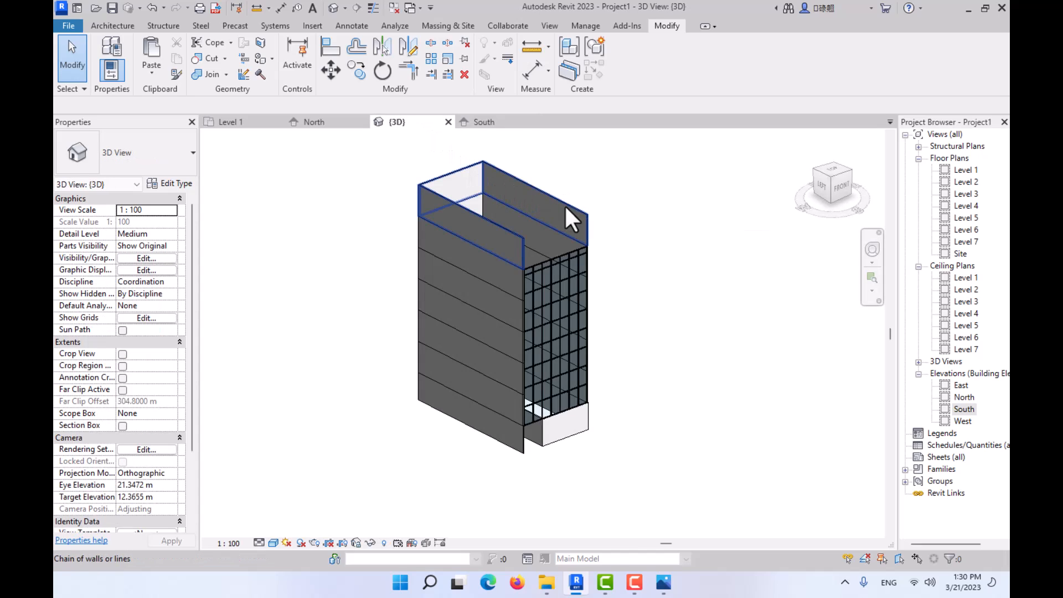
pyautogui.click(566, 207)
pyautogui.press('Delete')
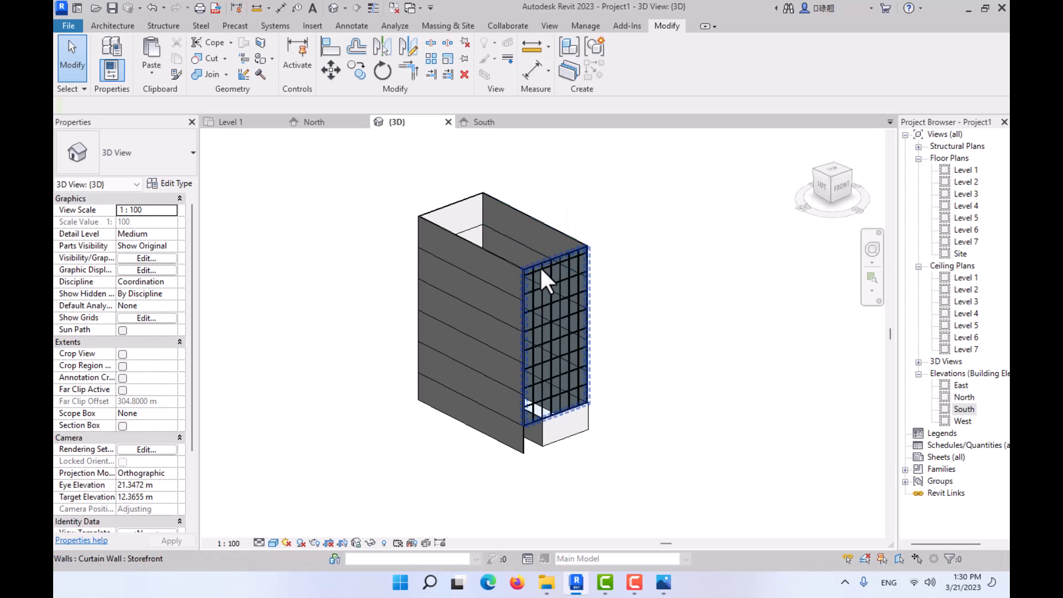
# - Switch to the reference photo 02.JPG in Photos to examine the facade and roof, then return to Revit's 3D view
pyautogui.click(662, 587)
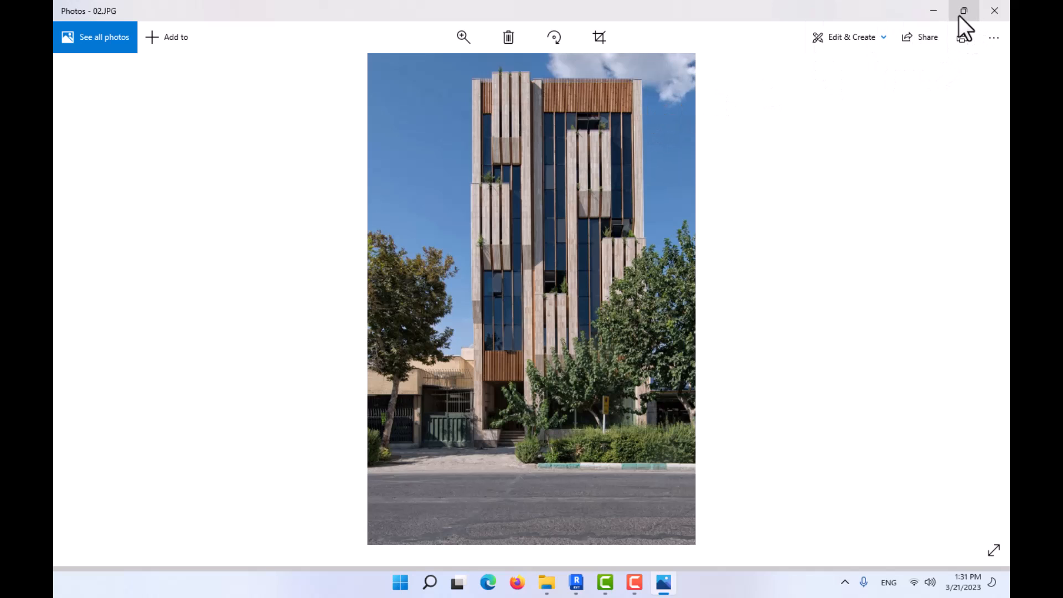
pyautogui.click(935, 11)
pyautogui.scroll(4, 542, 256)
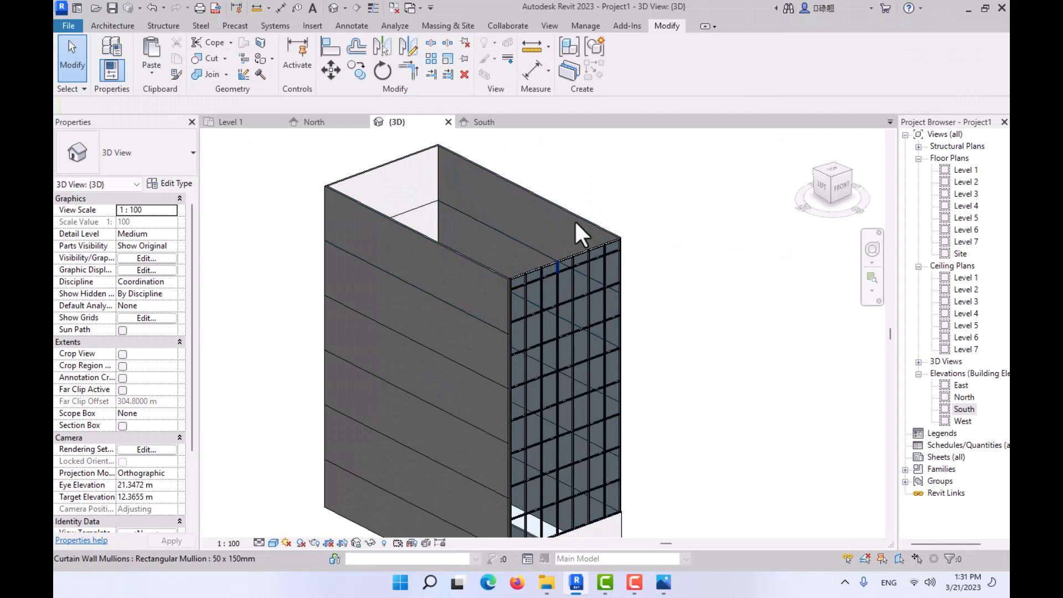
# - Open the Level 7 floor plan and set its underlay base level to Level 7
pyautogui.doubleClick(963, 241)
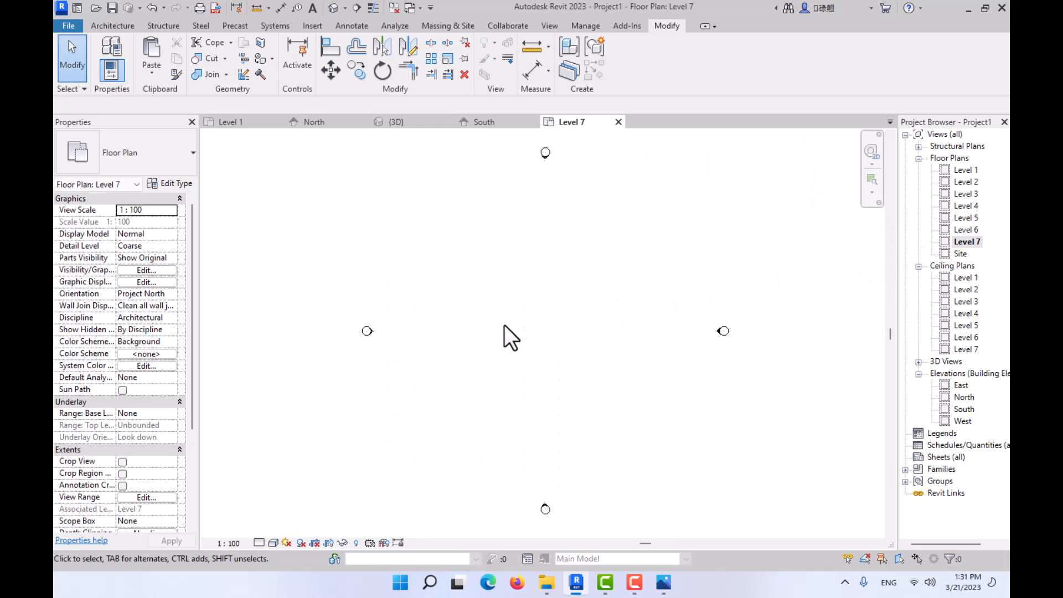
pyautogui.click(171, 413)
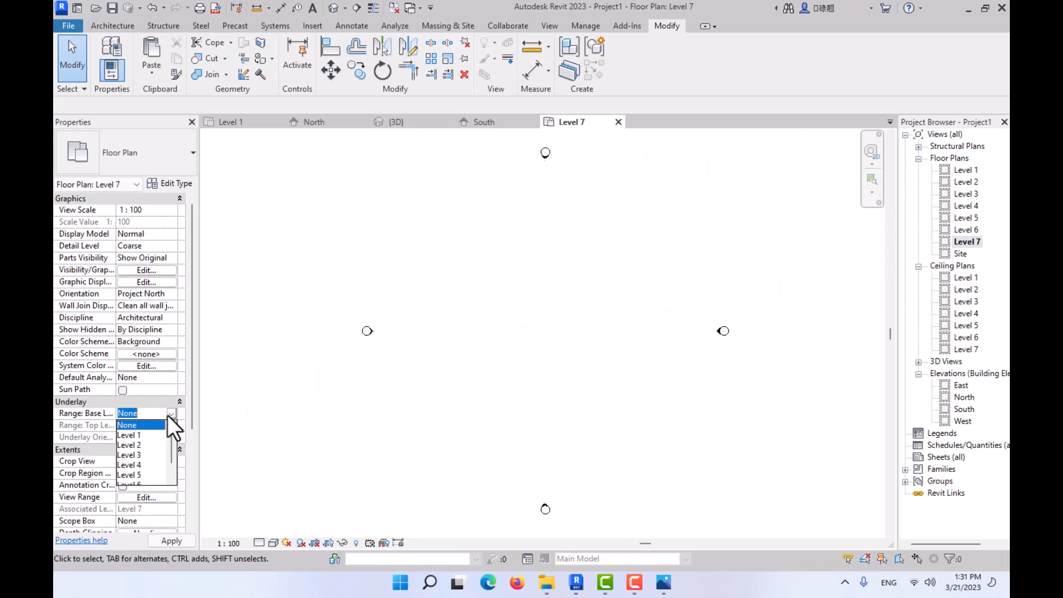
pyautogui.scroll(-1, 157, 428)
pyautogui.click(140, 474)
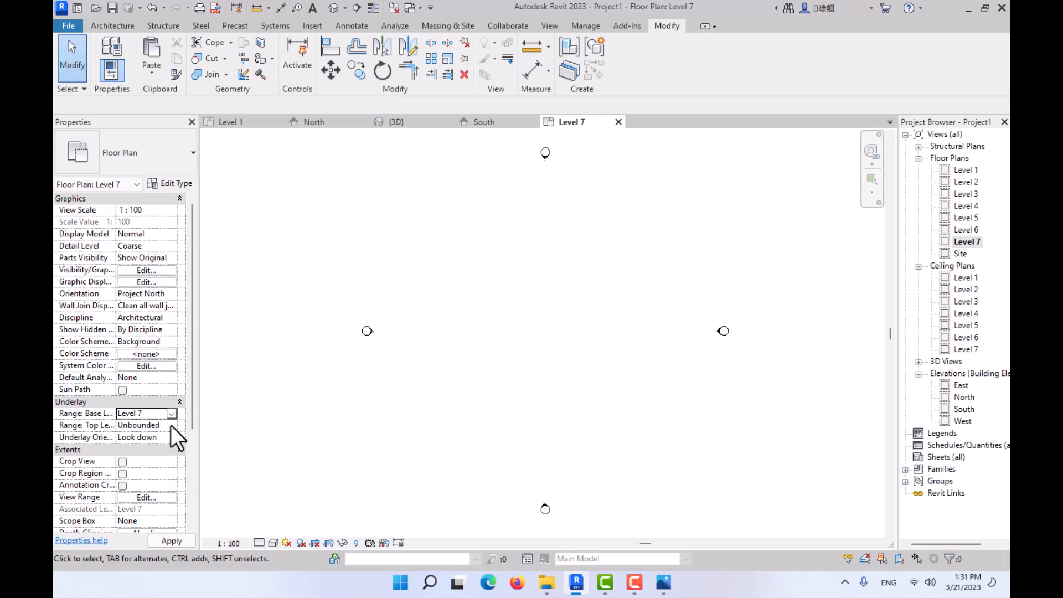
pyautogui.click(171, 425)
pyautogui.click(170, 424)
pyautogui.click(169, 426)
pyautogui.click(166, 433)
# - Set the plan's underlay range from base Level 6 to top Level 7 and its orientation to Look up
pyautogui.click(171, 414)
pyautogui.click(143, 466)
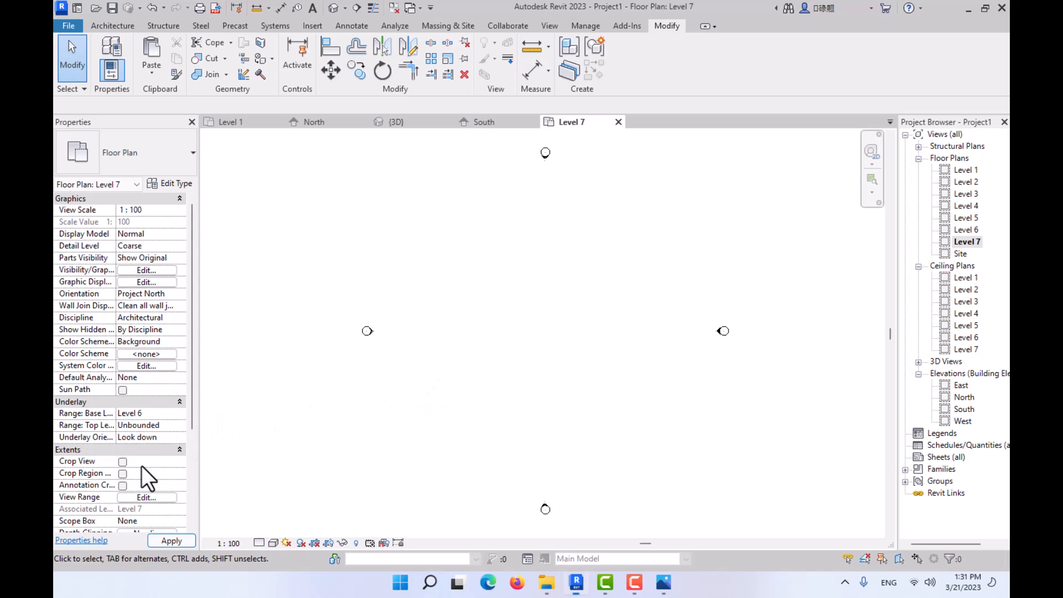
pyautogui.click(169, 425)
pyautogui.click(156, 446)
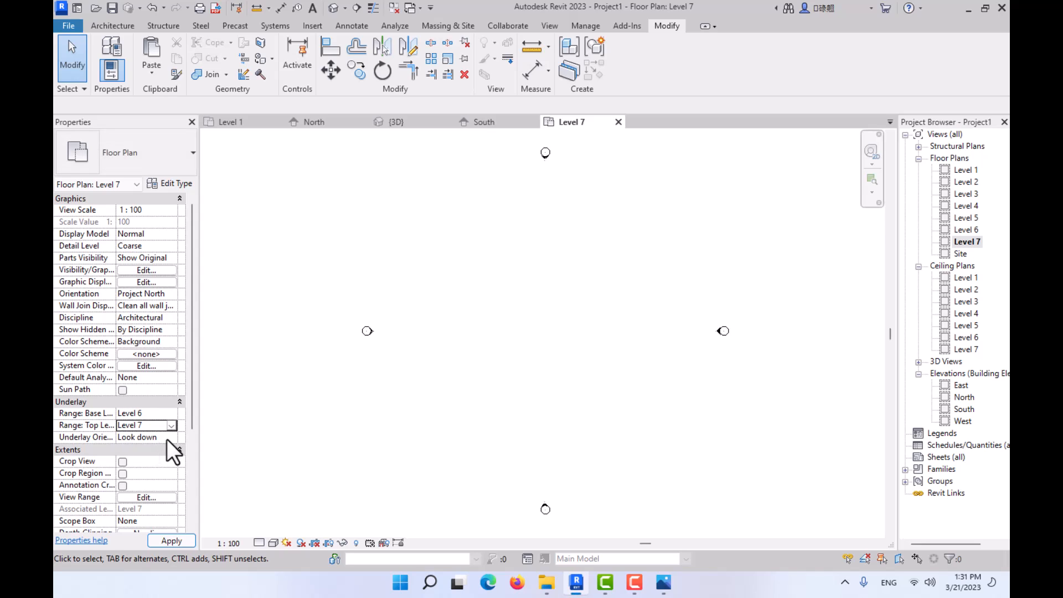
pyautogui.click(170, 437)
pyautogui.click(154, 459)
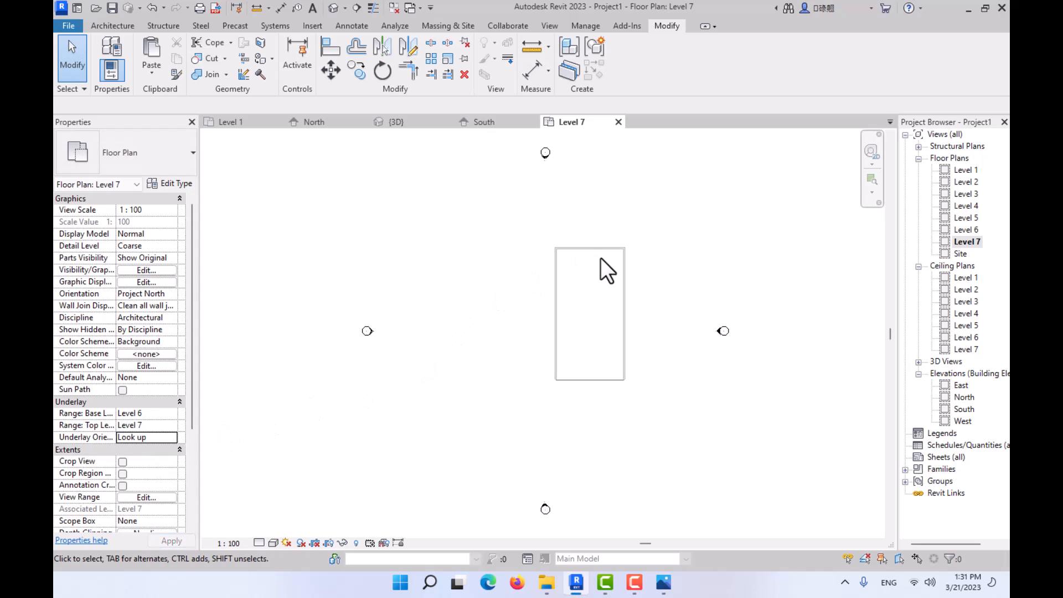
# - Start Level 7 walls with Pick Lines, try placing one along the west underlay wall's centreline, and undo that placement
pyautogui.scroll(2, 602, 259)
pyautogui.click(108, 26)
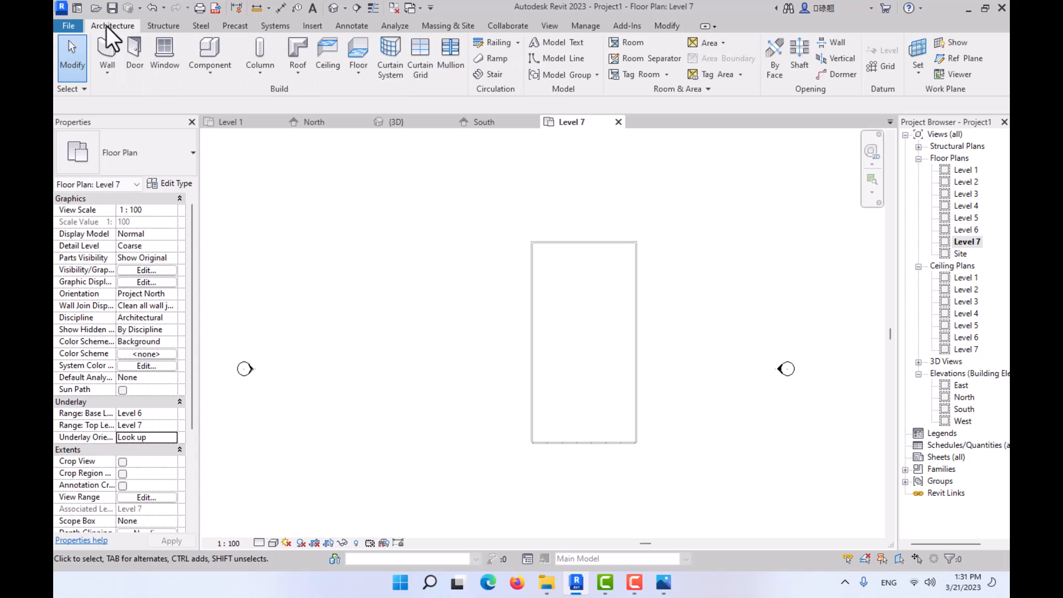
pyautogui.click(115, 58)
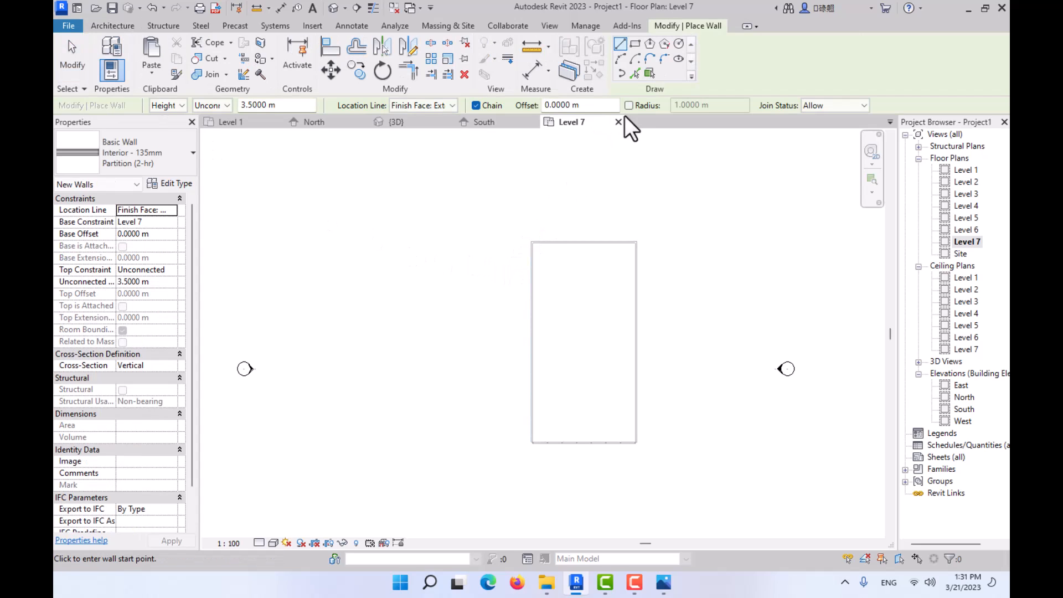
pyautogui.click(635, 73)
pyautogui.scroll(3, 564, 224)
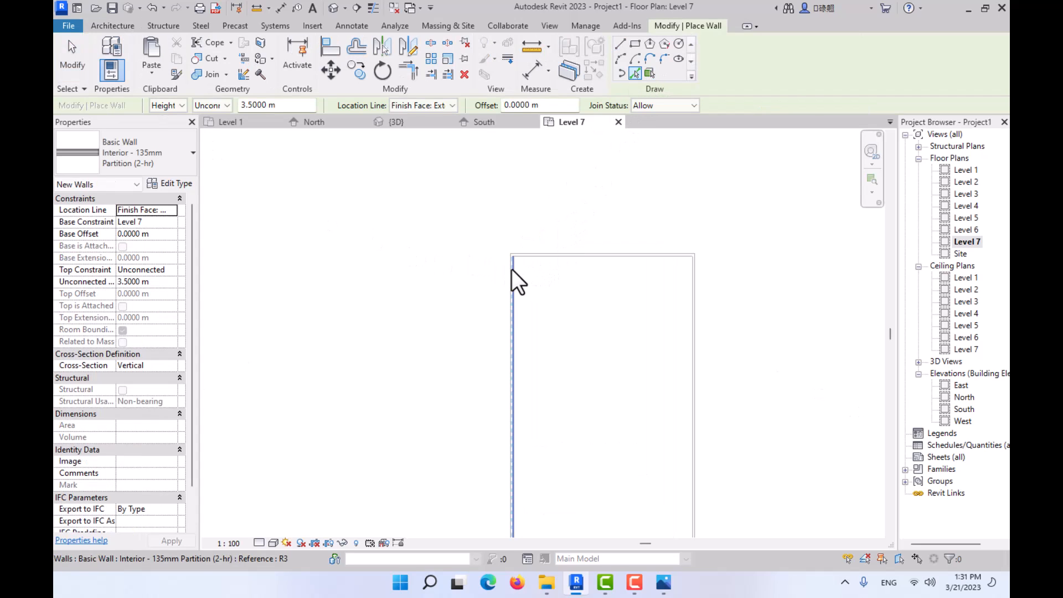
pyautogui.scroll(2, 512, 269)
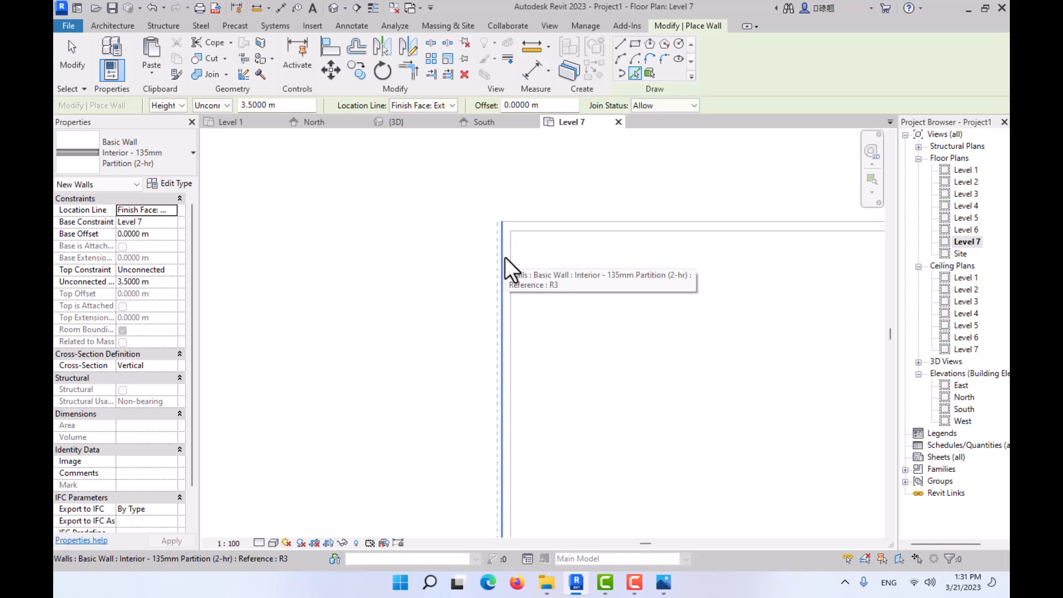
pyautogui.scroll(2, 506, 251)
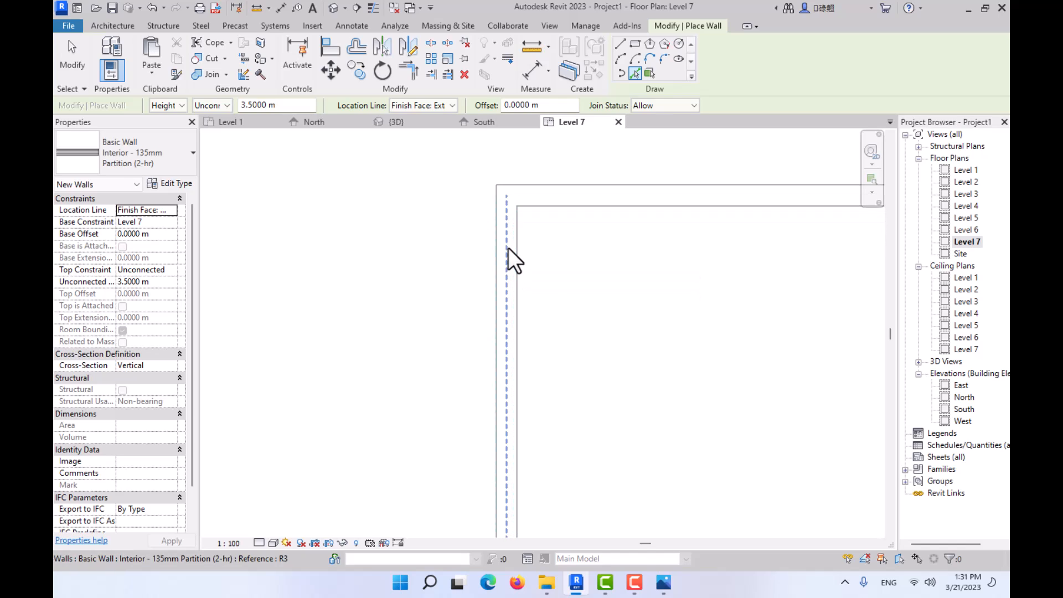
pyautogui.click(508, 248)
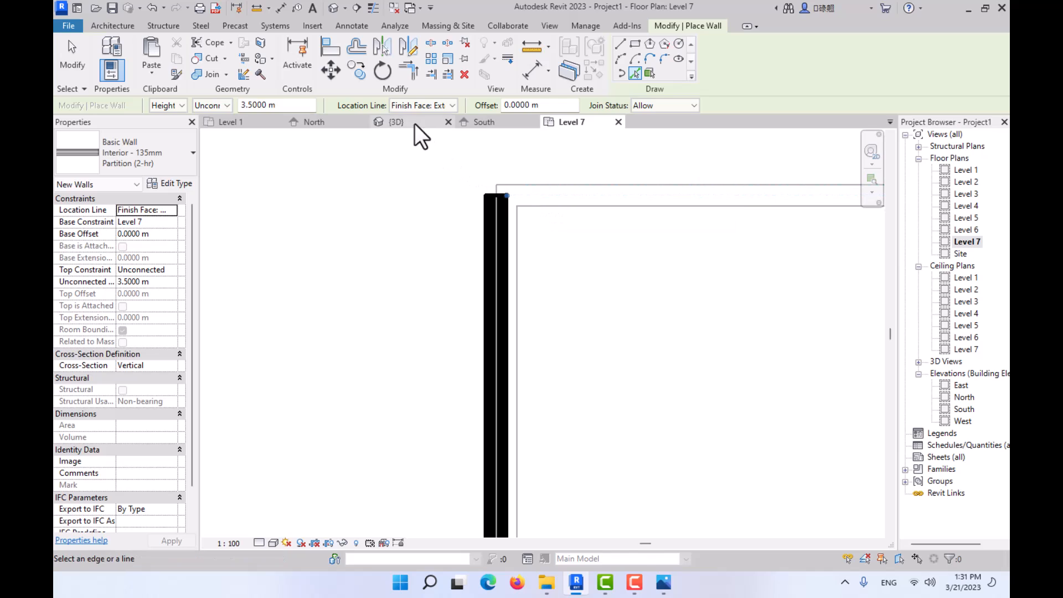
pyautogui.hotkey('ctrl', 'z')
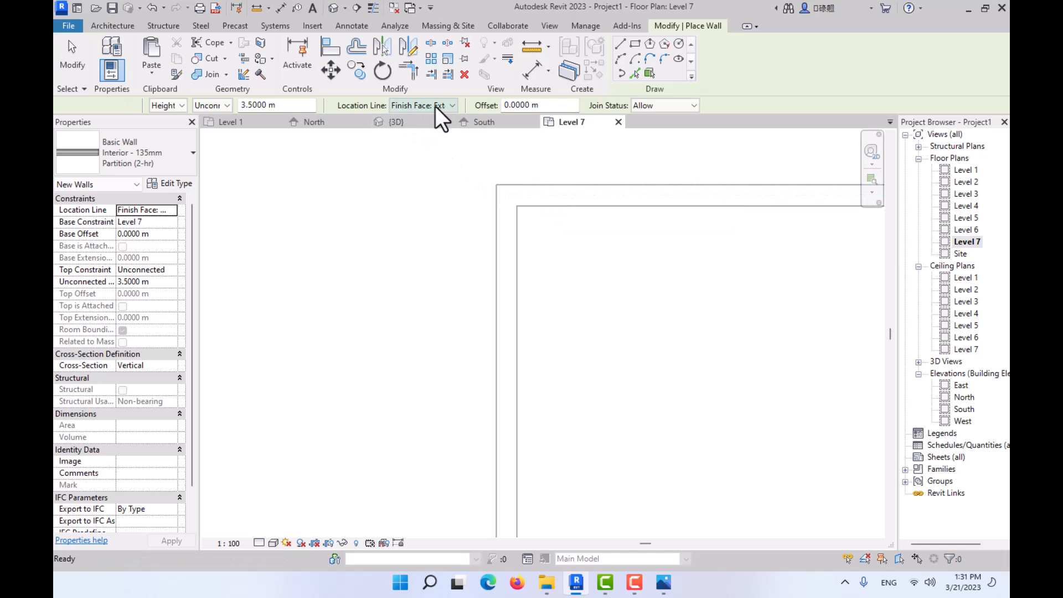
# - Set the location line to Wall Centerline and place Level 7 walls along the west and north underlay walls
pyautogui.click(451, 105)
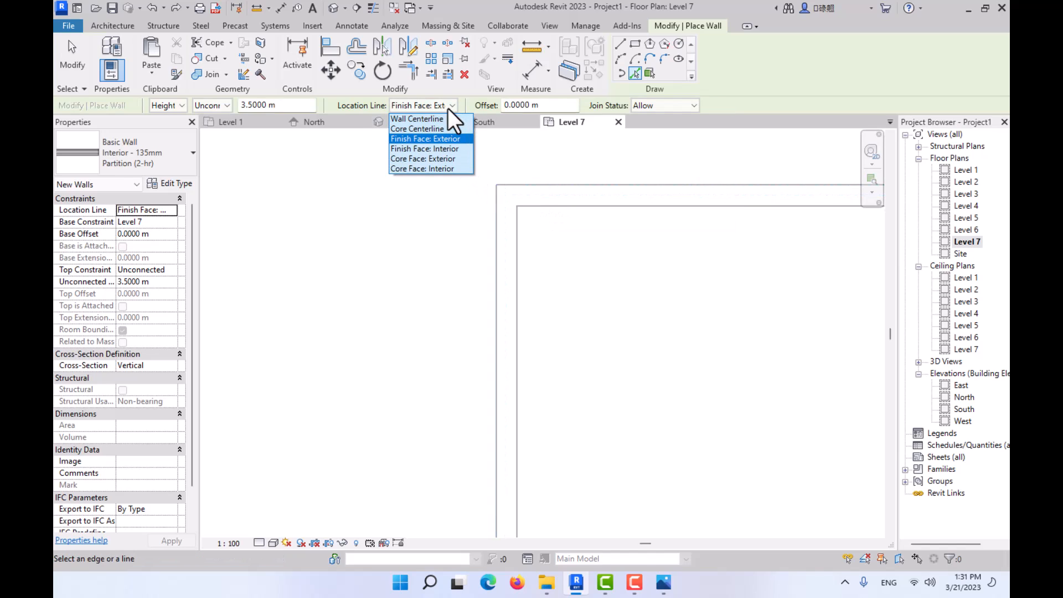
pyautogui.click(440, 118)
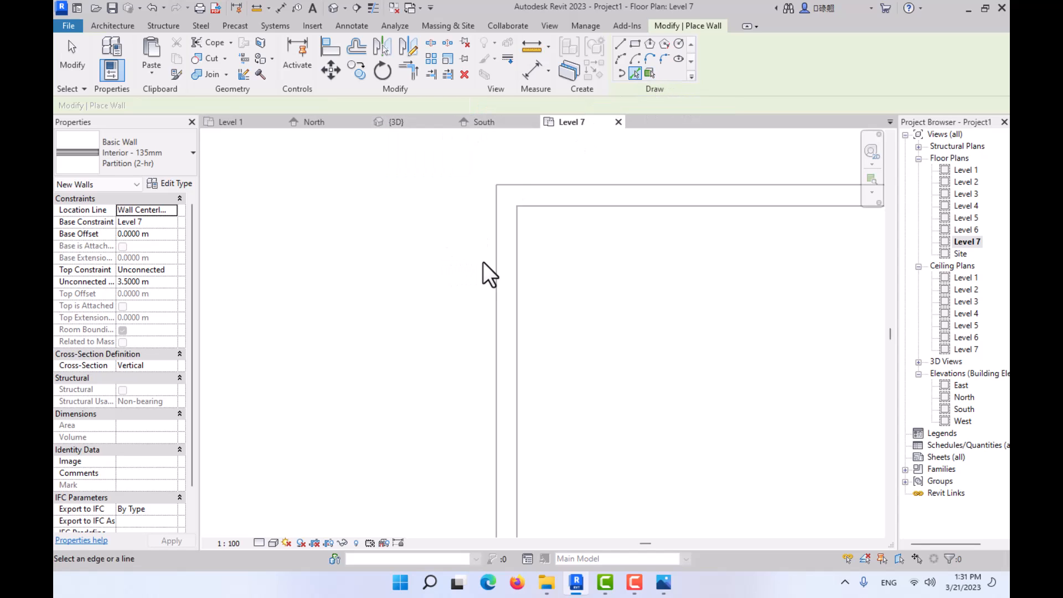
pyautogui.click(504, 253)
pyautogui.click(556, 197)
# - Place a Level 7 wall along the centreline of the east underlay wall
pyautogui.scroll(-4, 551, 216)
pyautogui.moveTo(530, 228); pyautogui.dragTo(253, 111, button='middle')
pyautogui.scroll(-3, 506, 380)
pyautogui.moveTo(506, 380); pyautogui.dragTo(503, 193, button='middle')
pyautogui.scroll(3, 588, 460)
pyautogui.scroll(-2, 565, 387)
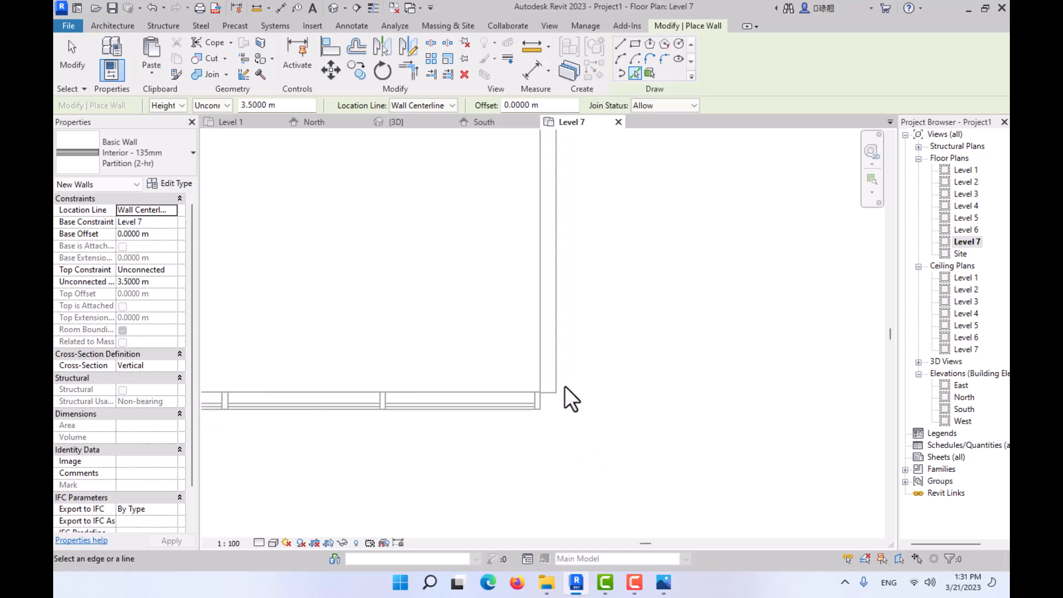
pyautogui.click(543, 345)
pyautogui.scroll(-2, 535, 352)
pyautogui.scroll(-4, 529, 358)
pyautogui.moveTo(535, 360); pyautogui.dragTo(560, 472, button='middle')
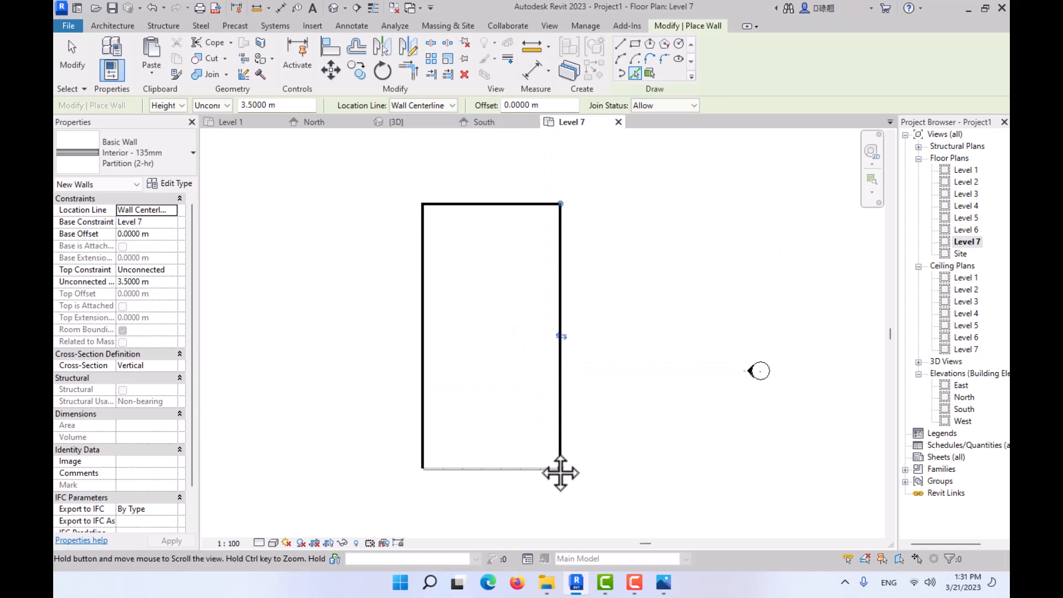
# - Draw a straight wall over the front curtain wall between the west and east walls, using Finish Face: Interior and flipped to the outer side
pyautogui.scroll(5, 457, 427)
pyautogui.moveTo(478, 430); pyautogui.dragTo(443, 195, button='middle')
pyautogui.scroll(6, 345, 379)
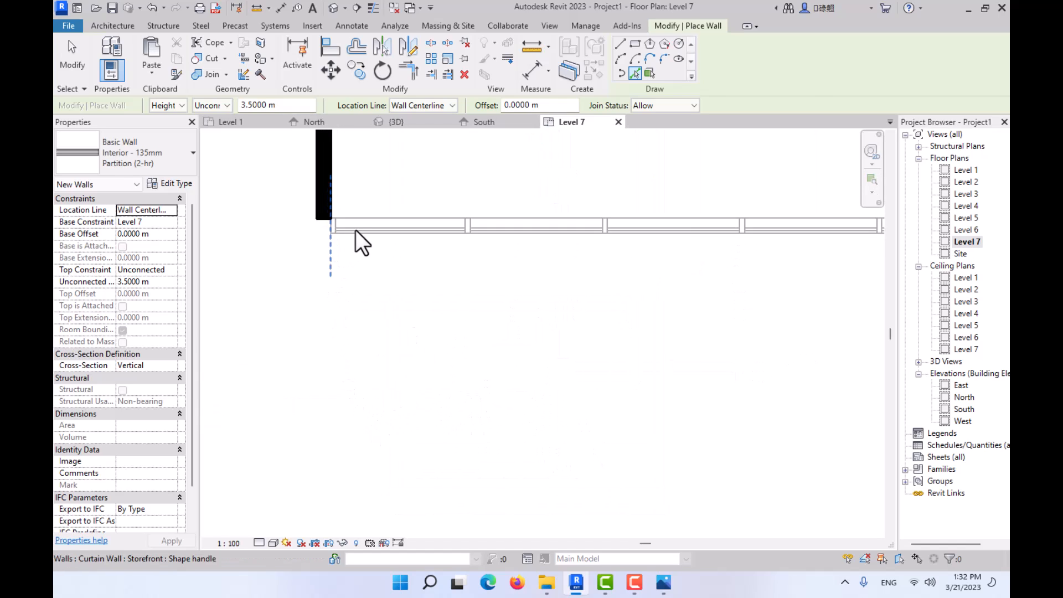
pyautogui.click(619, 44)
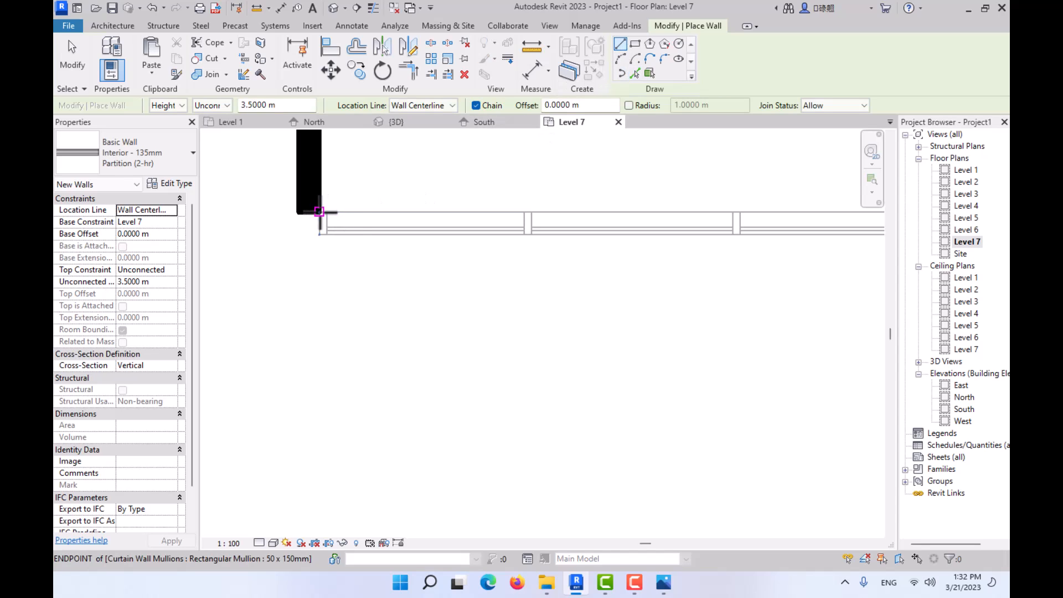
pyautogui.click(449, 105)
pyautogui.click(433, 149)
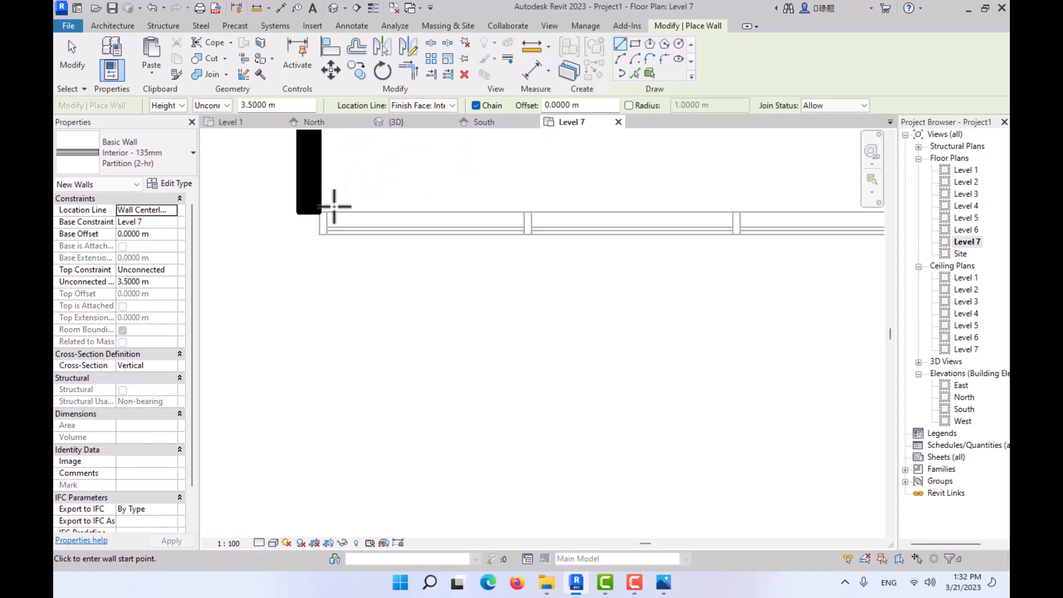
pyautogui.click(321, 212)
pyautogui.press('space')
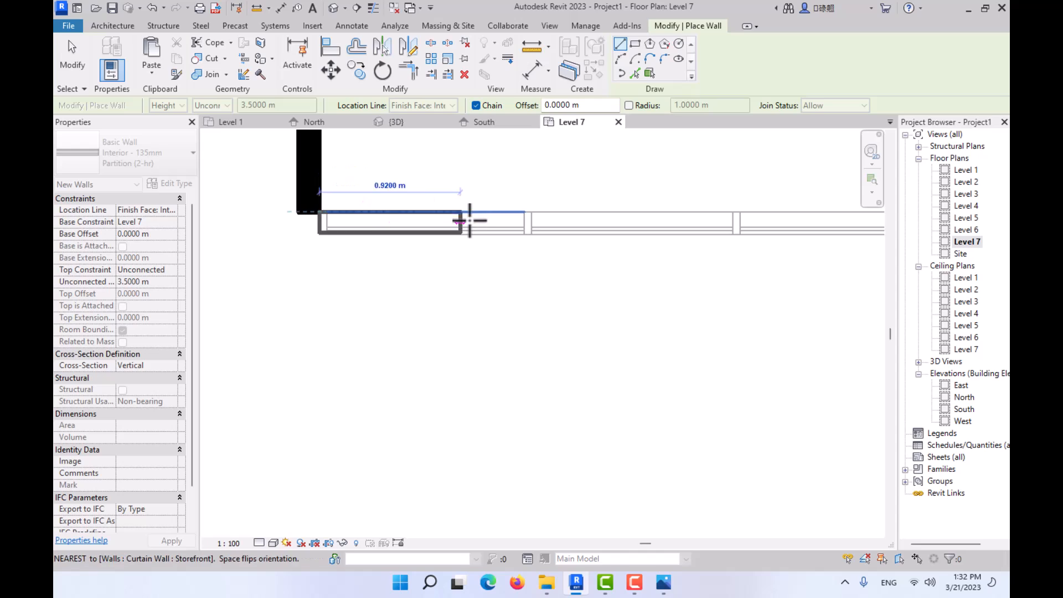
pyautogui.scroll(-2, 477, 218)
pyautogui.moveTo(781, 218); pyautogui.dragTo(403, 233, button='middle')
pyautogui.scroll(2, 716, 228)
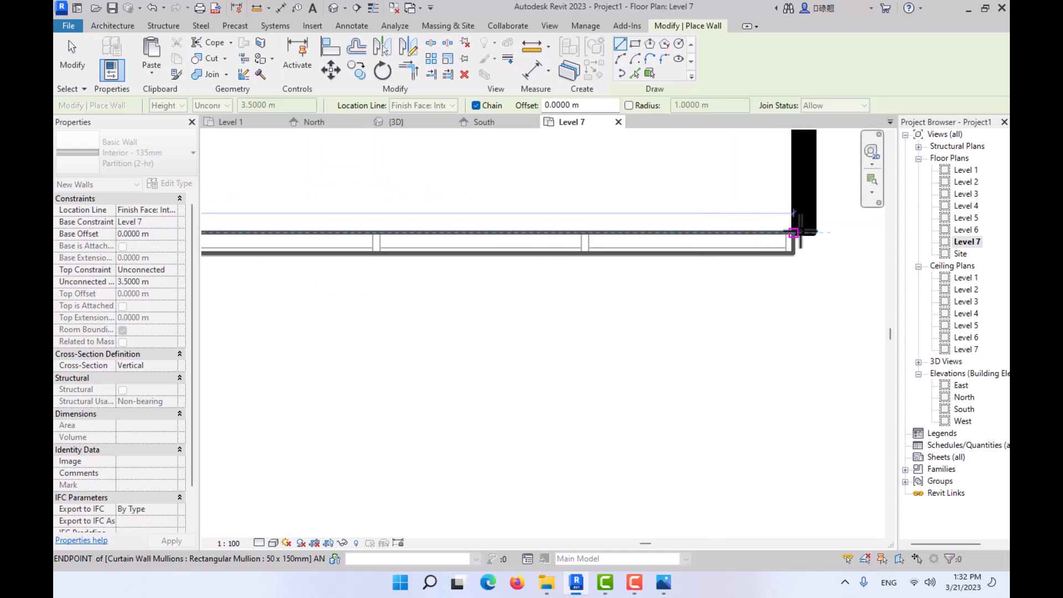
pyautogui.click(805, 233)
pyautogui.moveTo(727, 244); pyautogui.dragTo(1000, 311, button='middle')
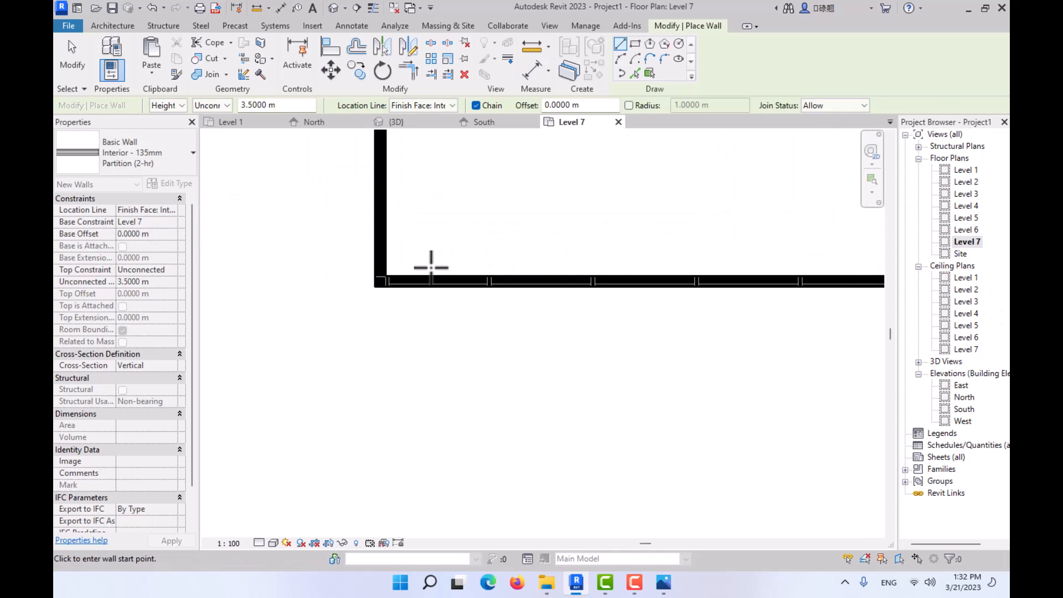
pyautogui.press('Escape')
pyautogui.press('Escape')
# - Open the 3D view and examine the new Level 7 walls at the top of the building
pyautogui.click(411, 122)
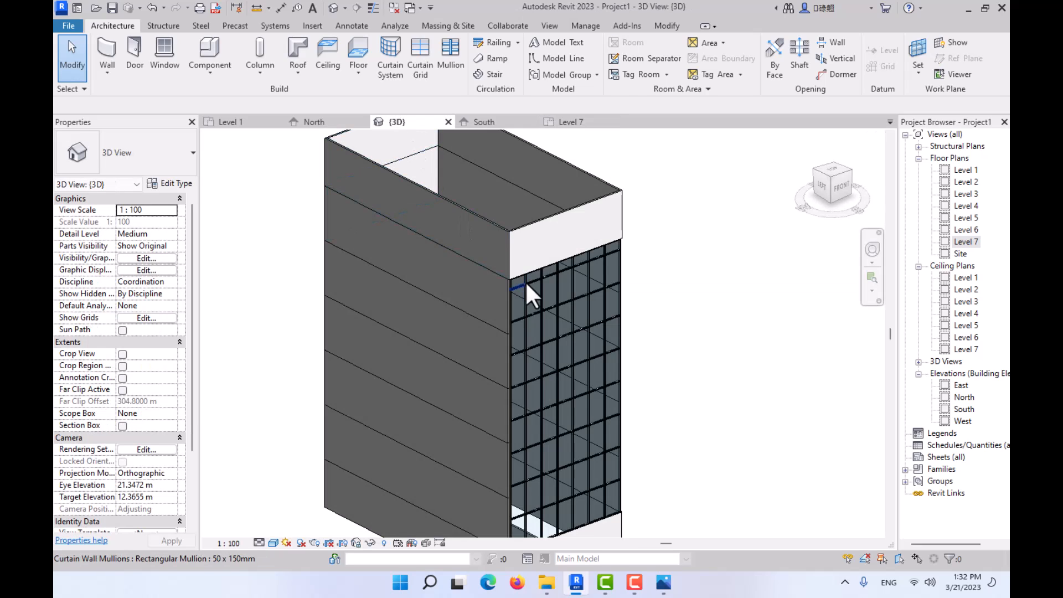
pyautogui.scroll(2, 510, 232)
pyautogui.moveTo(510, 231); pyautogui.dragTo(565, 310, button='middle')
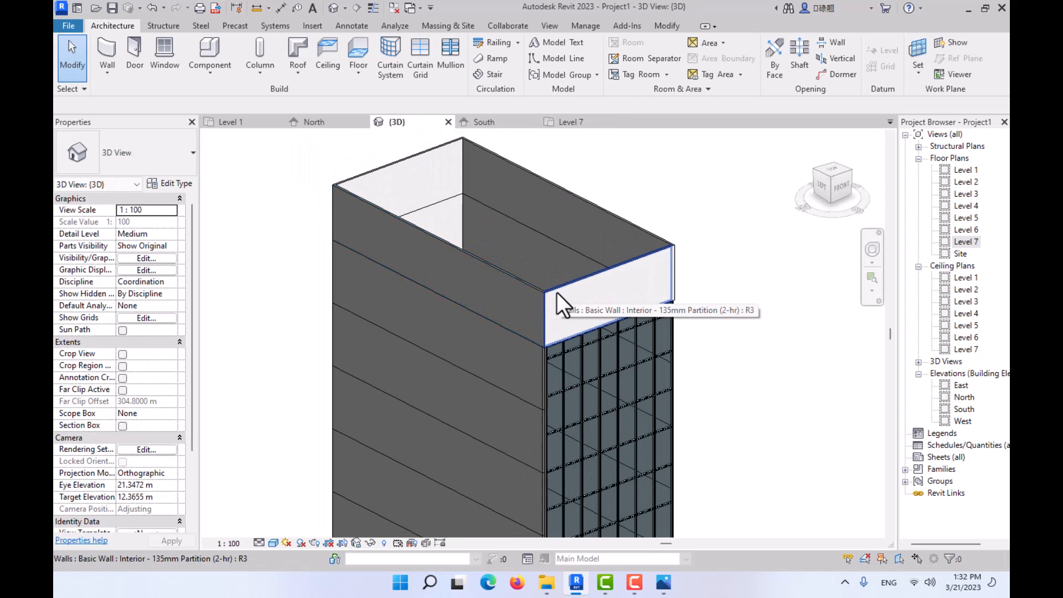
# - Select the chain of four Level 7 walls and set their unconnected height to 1.4 m
pyautogui.press('Tab')
pyautogui.click(566, 302)
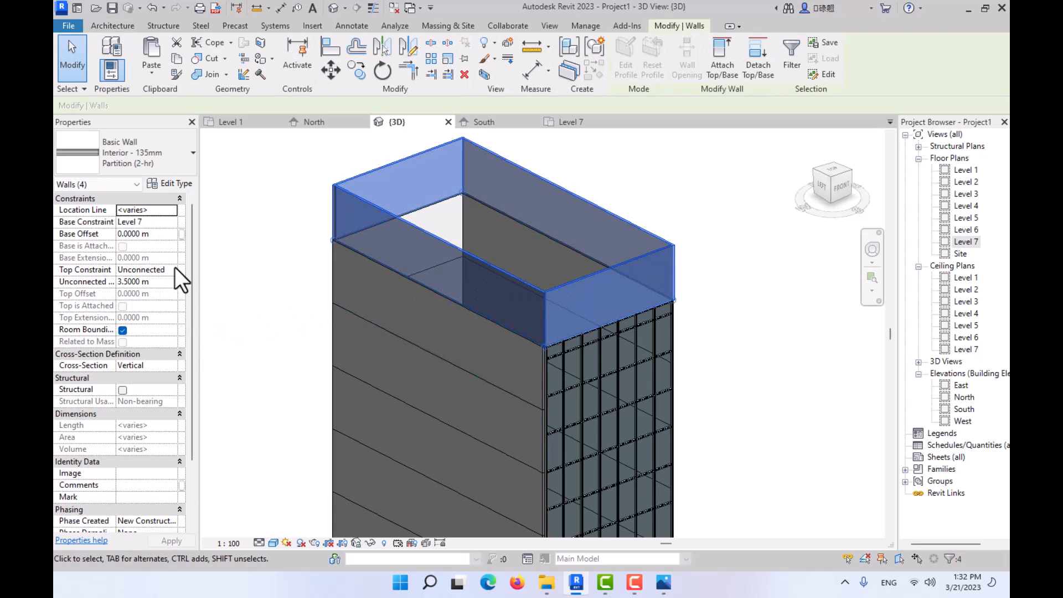
pyautogui.click(163, 281)
pyautogui.write('1.')
pyautogui.write('2')
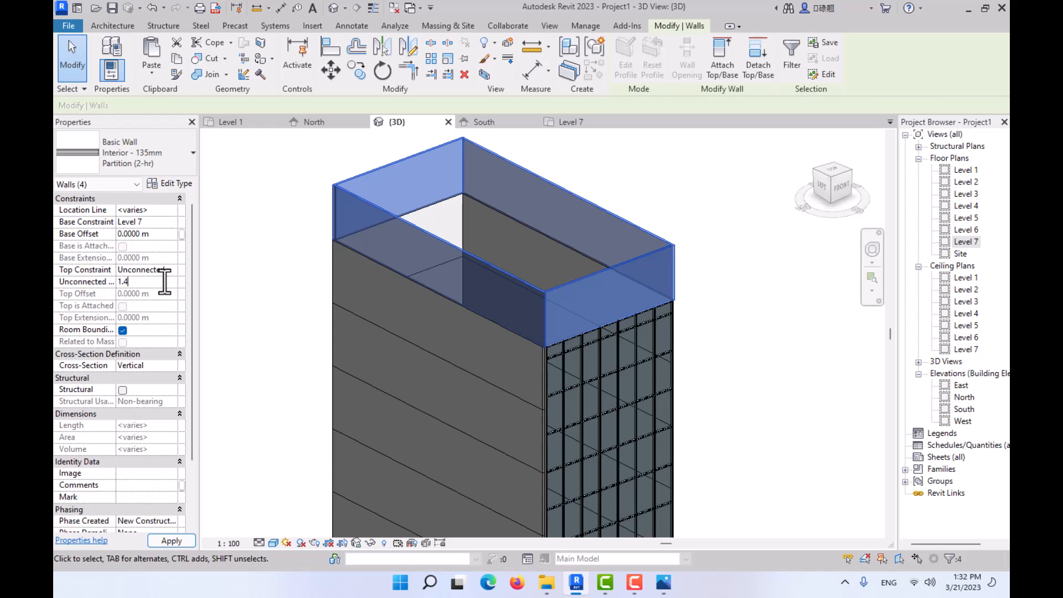
pyautogui.press('Return')
pyautogui.press('w')
pyautogui.press('a')
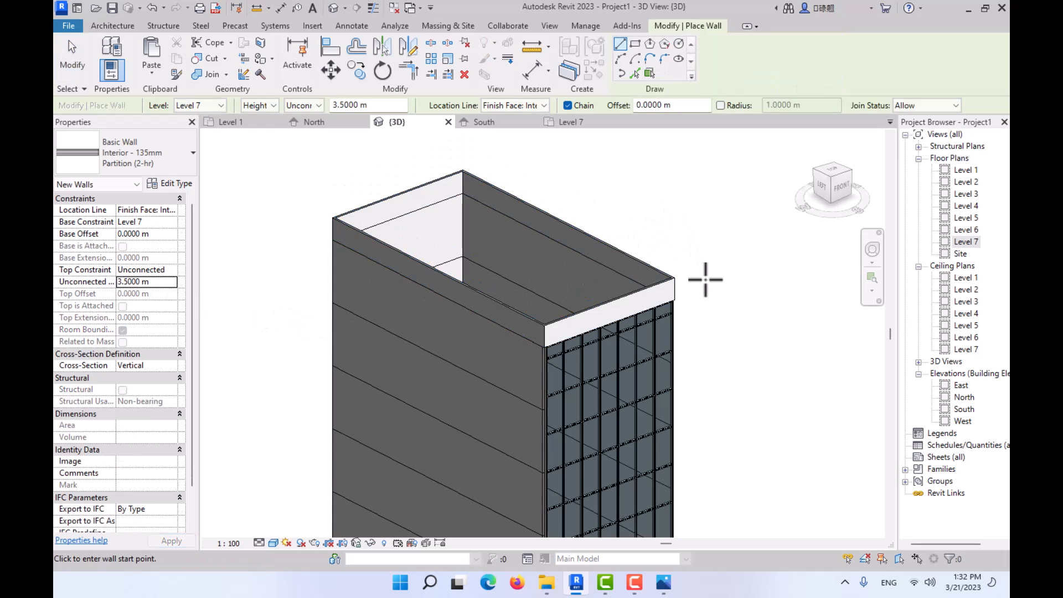
pyautogui.press('Escape')
pyautogui.press('Escape')
# - Check the reference photo 02.JPG in Photos, then return to Revit and set the unconnected height of the four Level 7 walls to 2 m
pyautogui.click(663, 582)
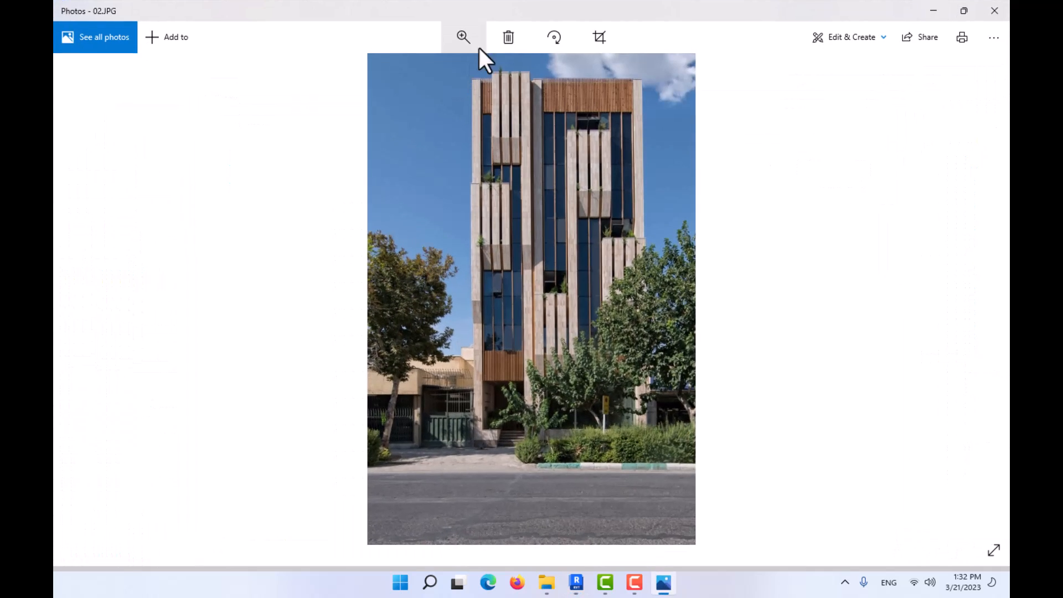
pyautogui.click(577, 582)
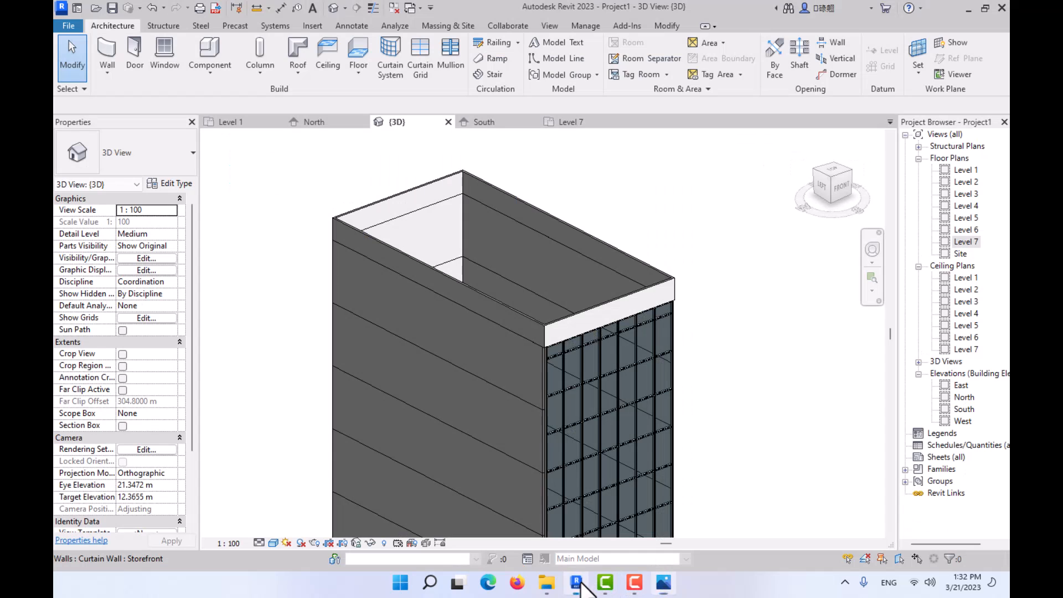
pyautogui.press('Tab')
pyautogui.click(579, 317)
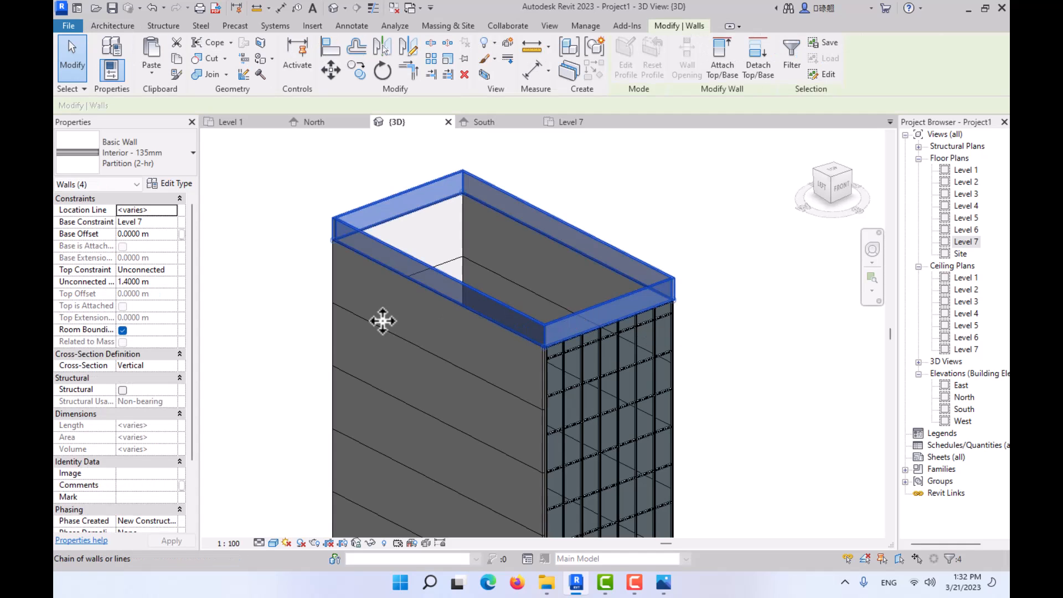
pyautogui.click(160, 283)
pyautogui.write('2')
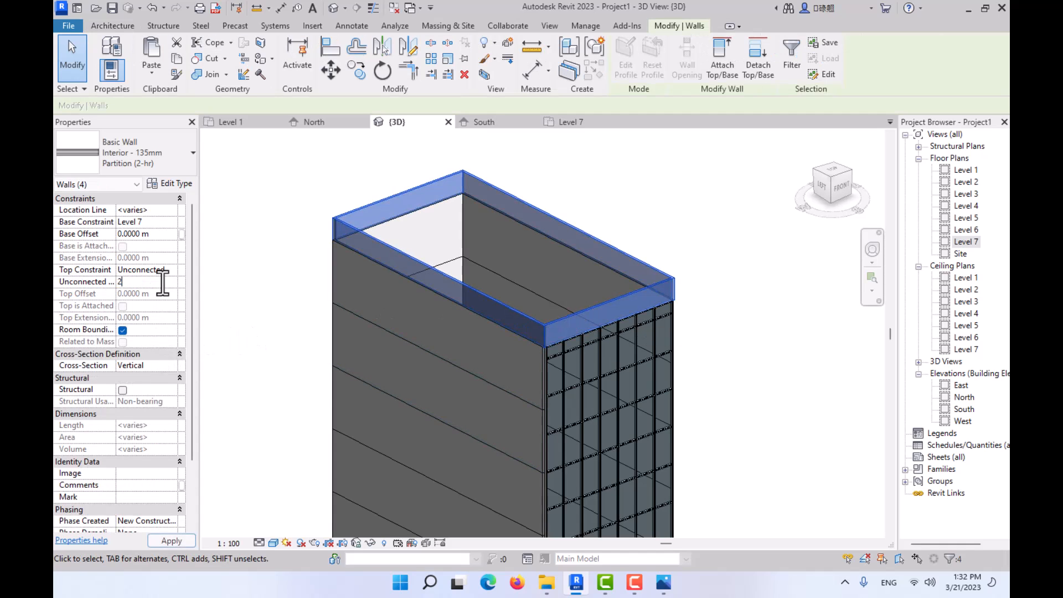
pyautogui.press('Return')
pyautogui.click(712, 223)
# - Orbit the model to its front facade, then switch to Photos to compare it with the reference photo 02.JPG
pyautogui.keyDown('shift'); pyautogui.moveTo(671, 287); pyautogui.dragTo(532, 248, button='middle'); pyautogui.keyUp('shift')
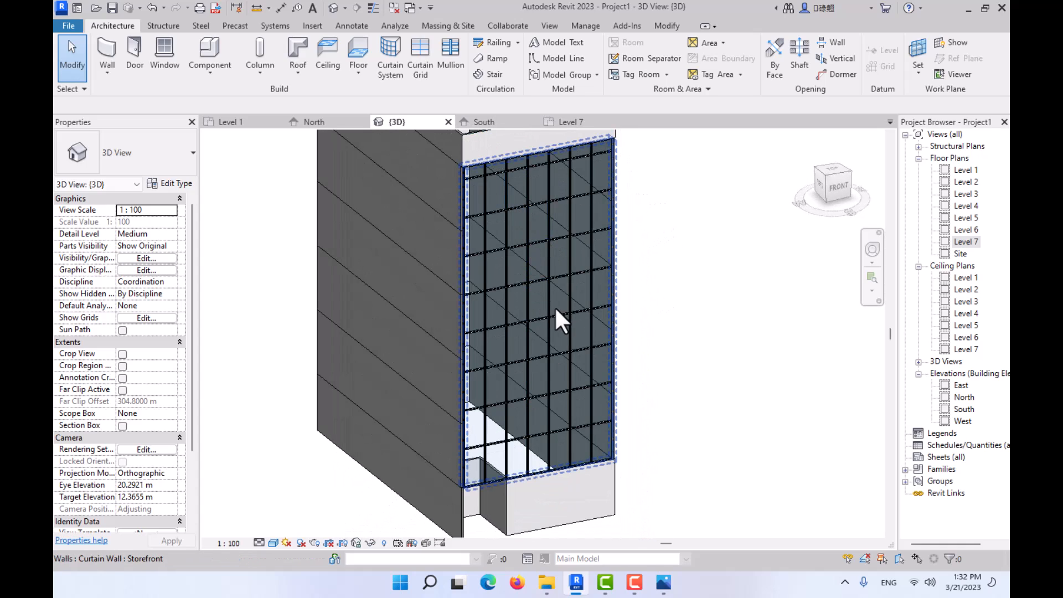
pyautogui.click(576, 582)
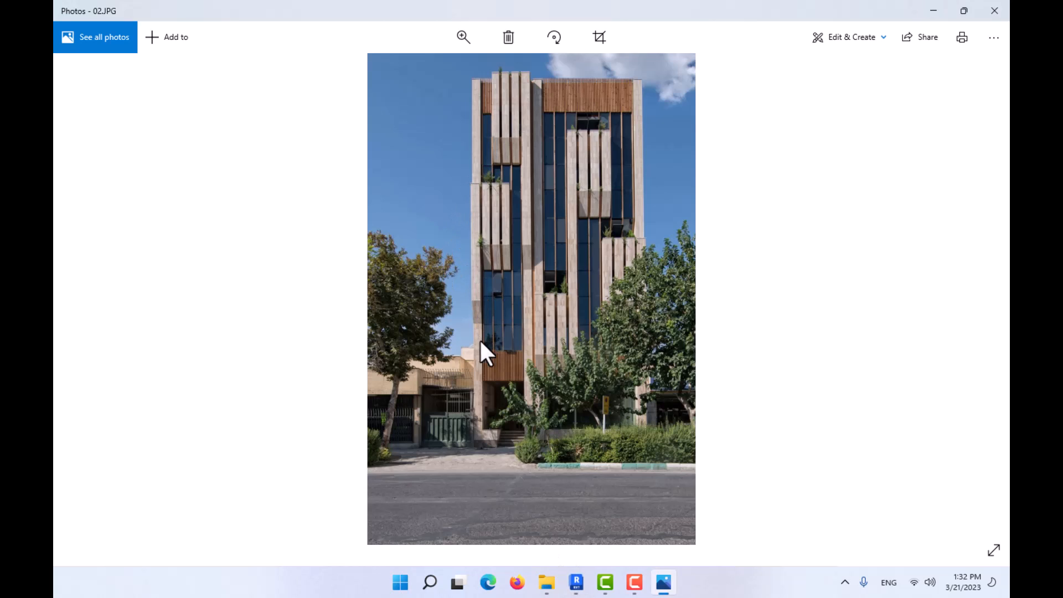
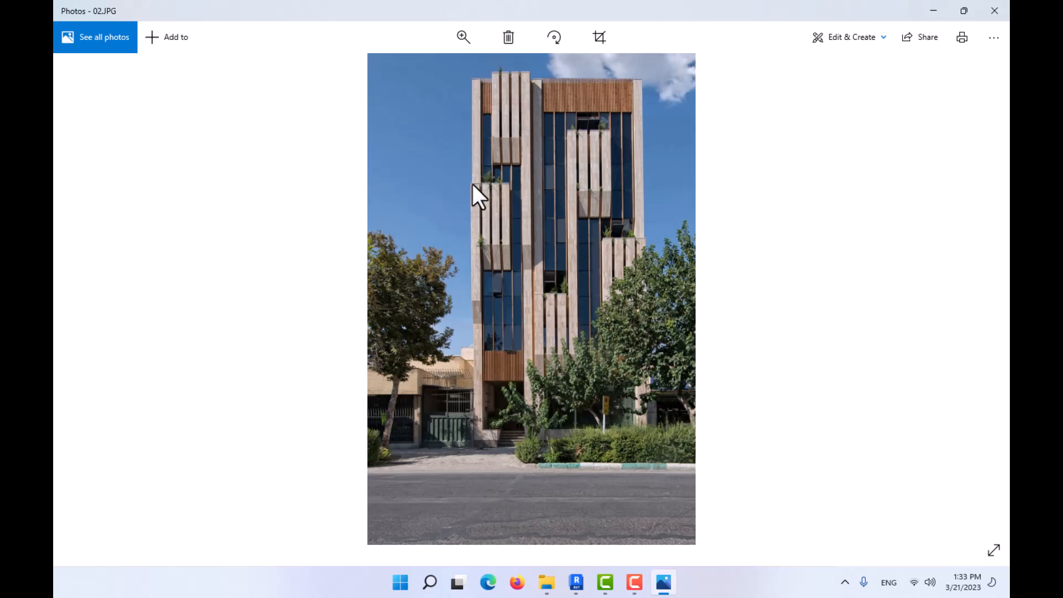
# - Check the reference photo 02.JPG in Photos, leave the viewer, and return to the building model in Revit
pyautogui.press('Left')
pyautogui.press('Right')
pyautogui.click(934, 10)
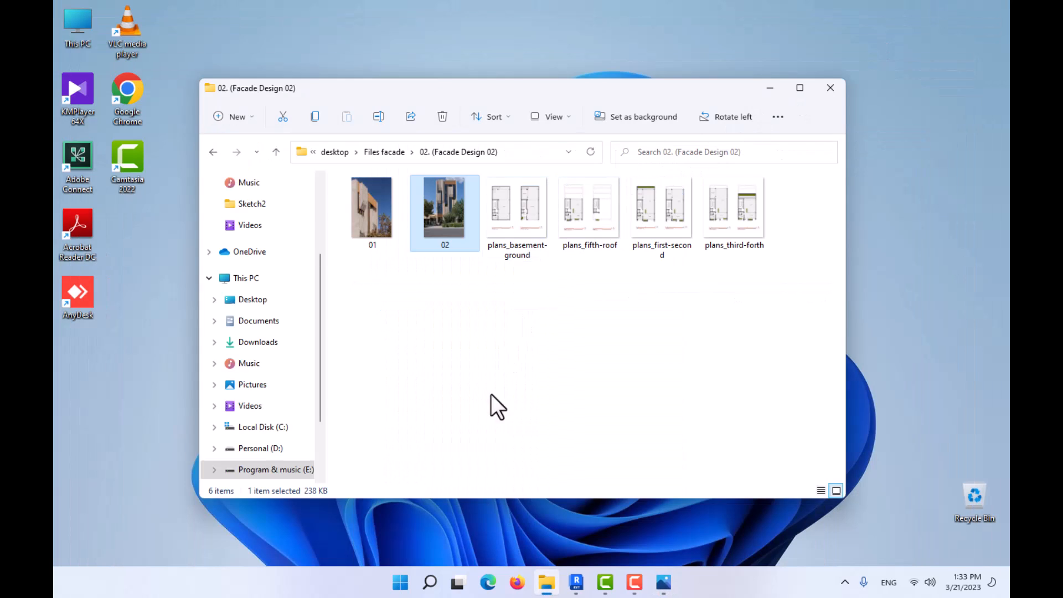
pyautogui.click(576, 584)
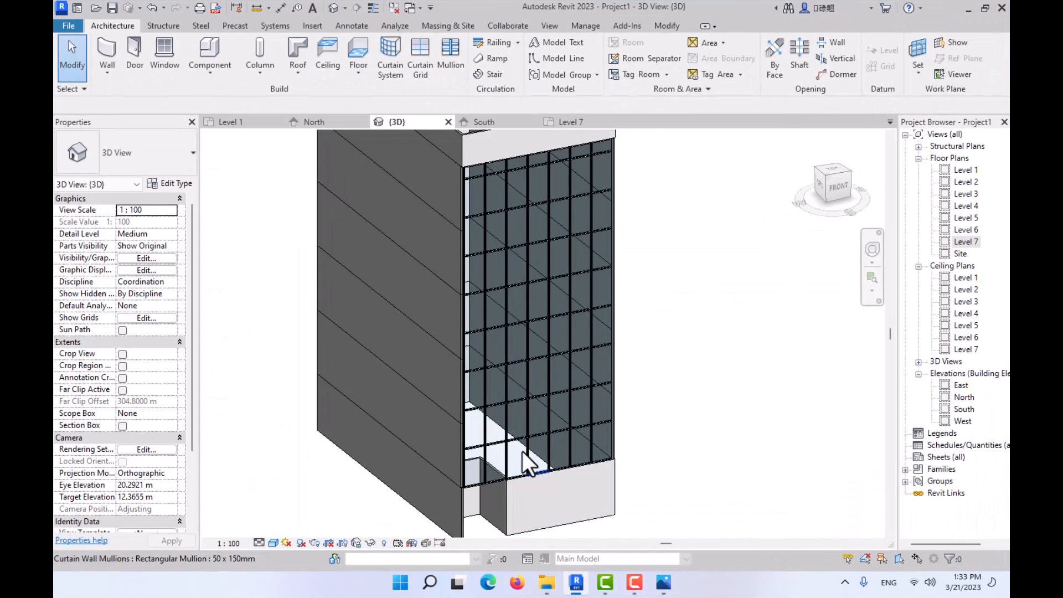
# - Open the Level 1 floor plan and delete the raster image plans_basement-ground.jpg
pyautogui.click(250, 122)
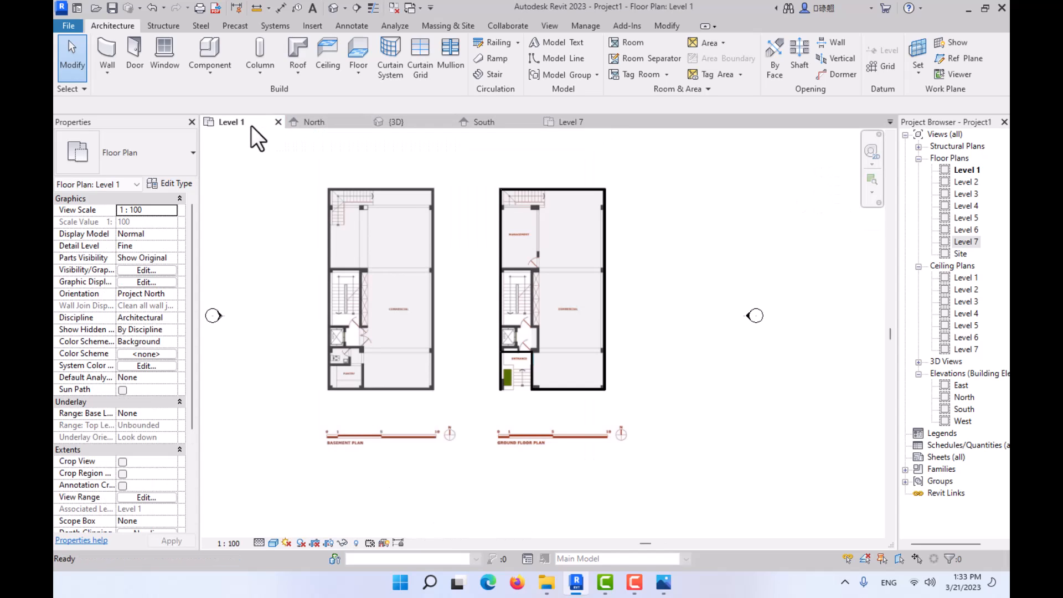
pyautogui.scroll(5, 552, 390)
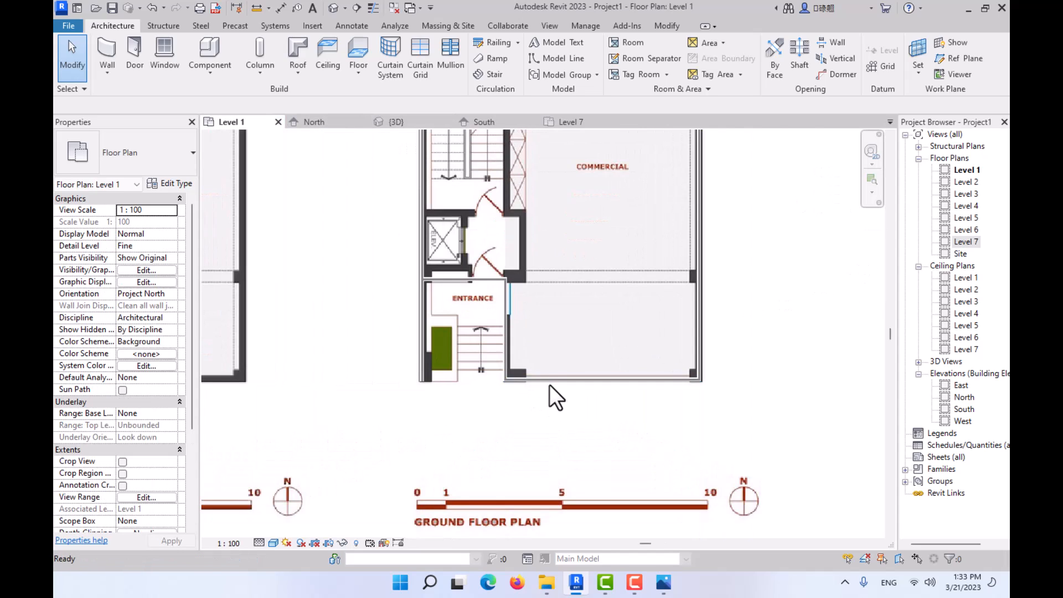
pyautogui.scroll(-5, 550, 384)
pyautogui.click(624, 432)
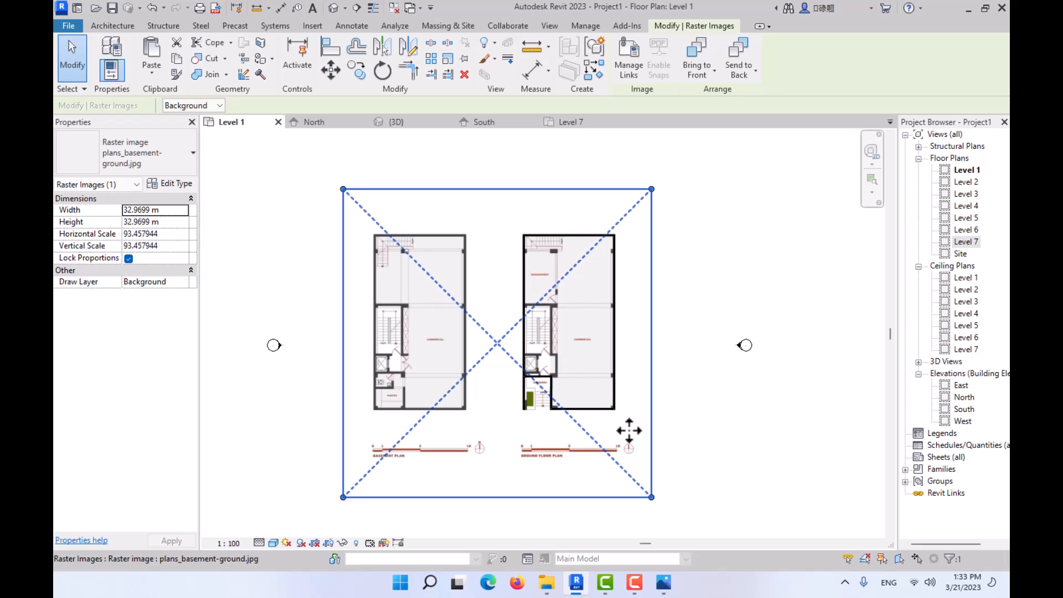
pyautogui.press('Delete')
pyautogui.scroll(5, 600, 419)
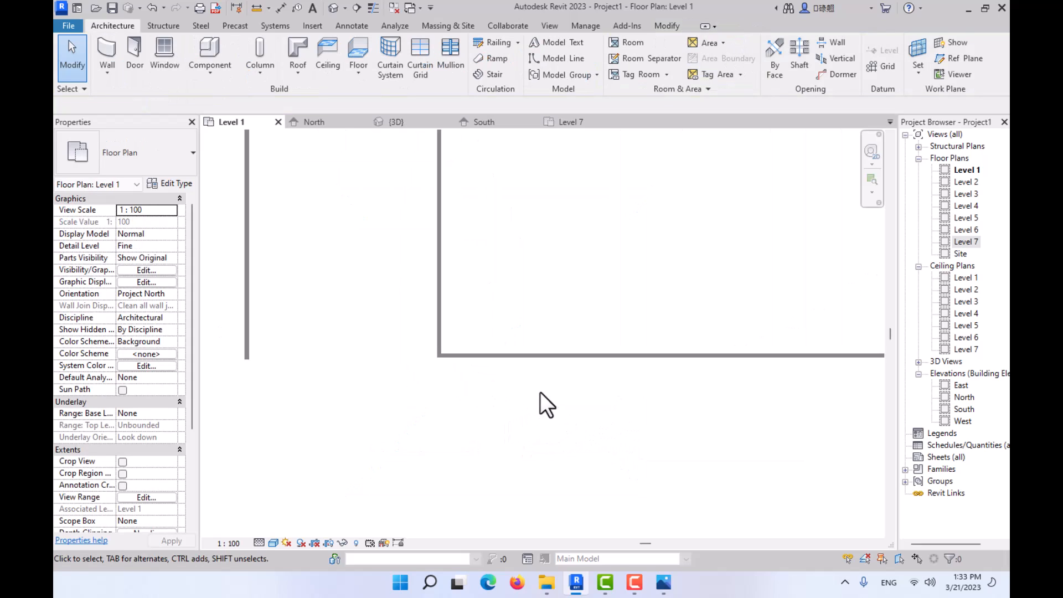
# - Select the Storefront curtain wall on the front facade in 3D and open the Level 2 floor plan
pyautogui.click(424, 121)
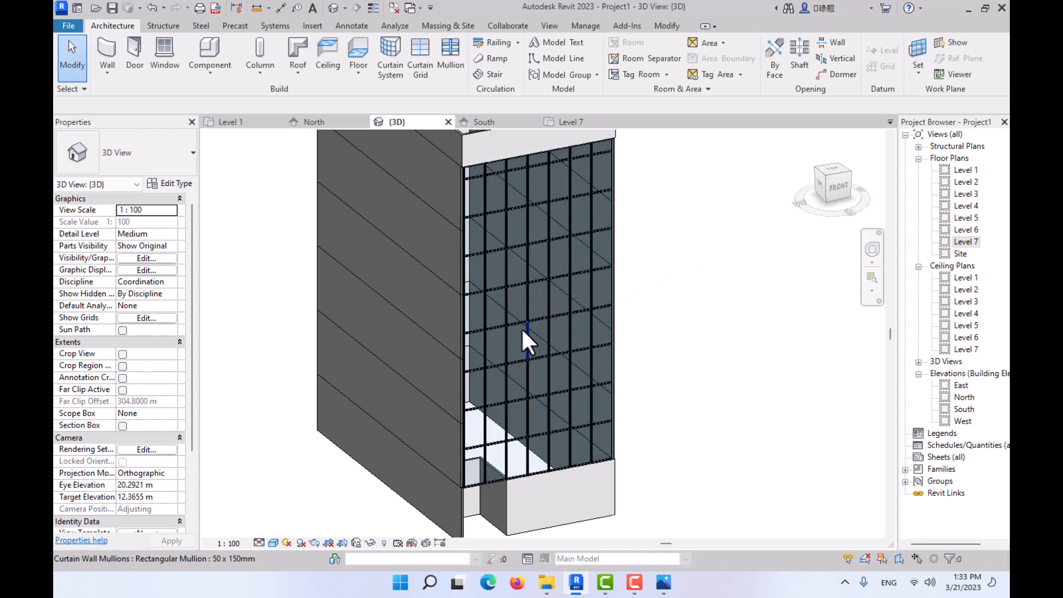
pyautogui.click(538, 328)
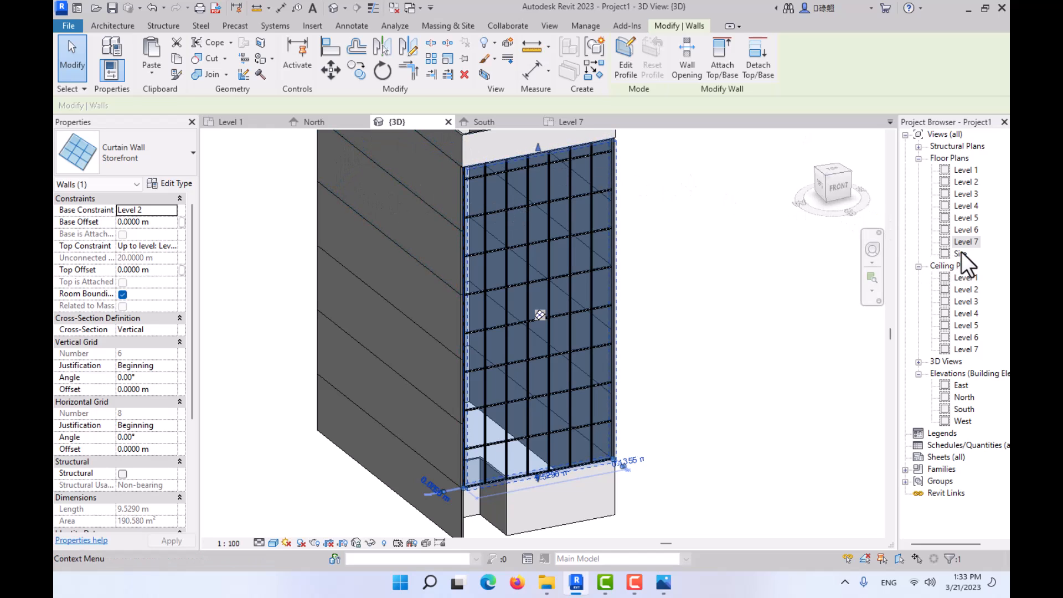
pyautogui.doubleClick(969, 182)
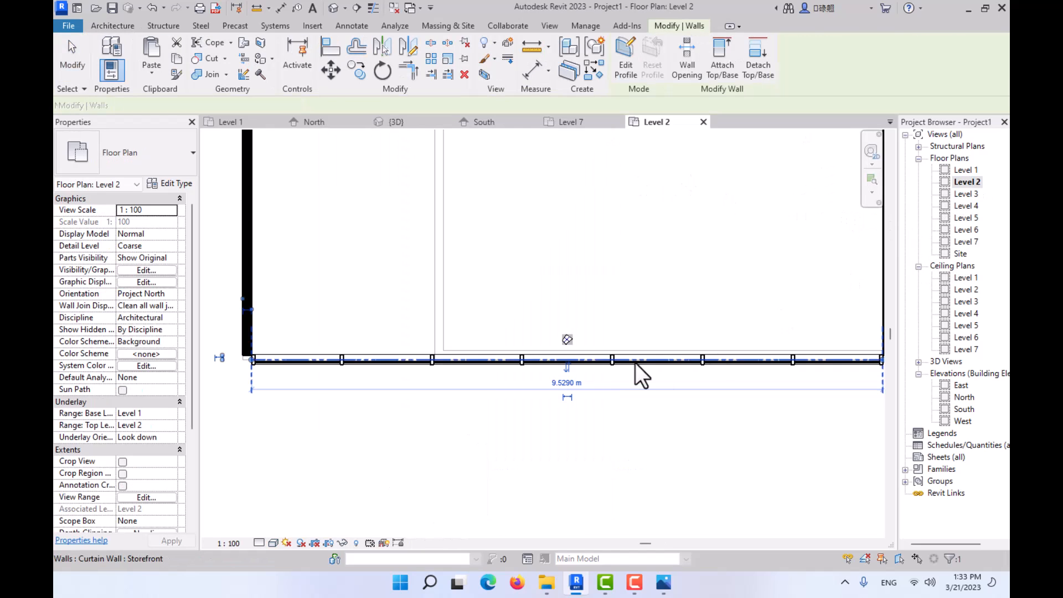
pyautogui.scroll(2, 249, 364)
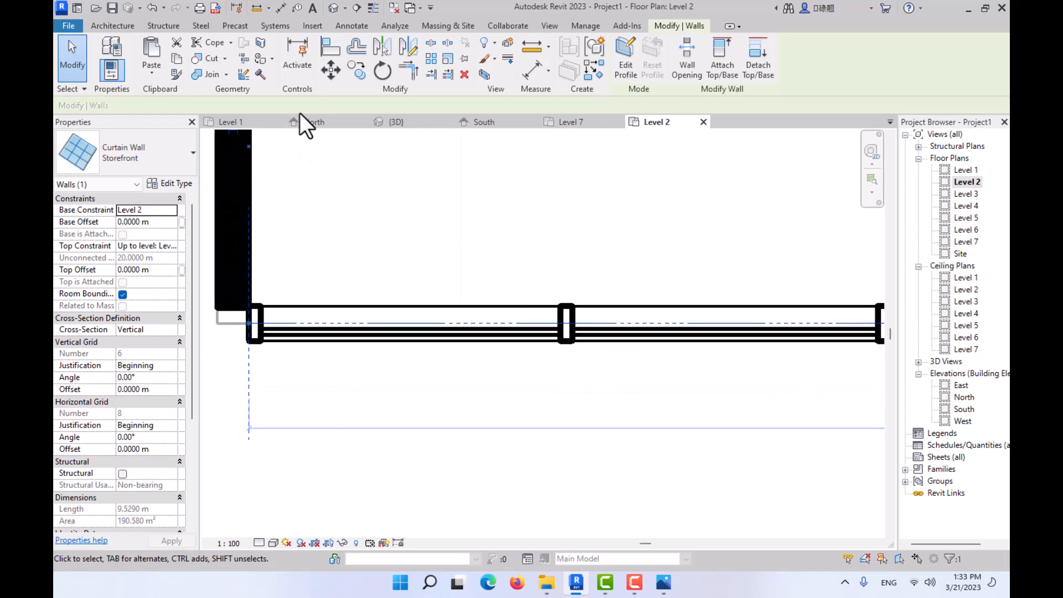
# - Shorten the curtain wall at its west end, leaving a gap of about 0.31 m to the side wall
pyautogui.press('Escape')
pyautogui.scroll(2, 279, 321)
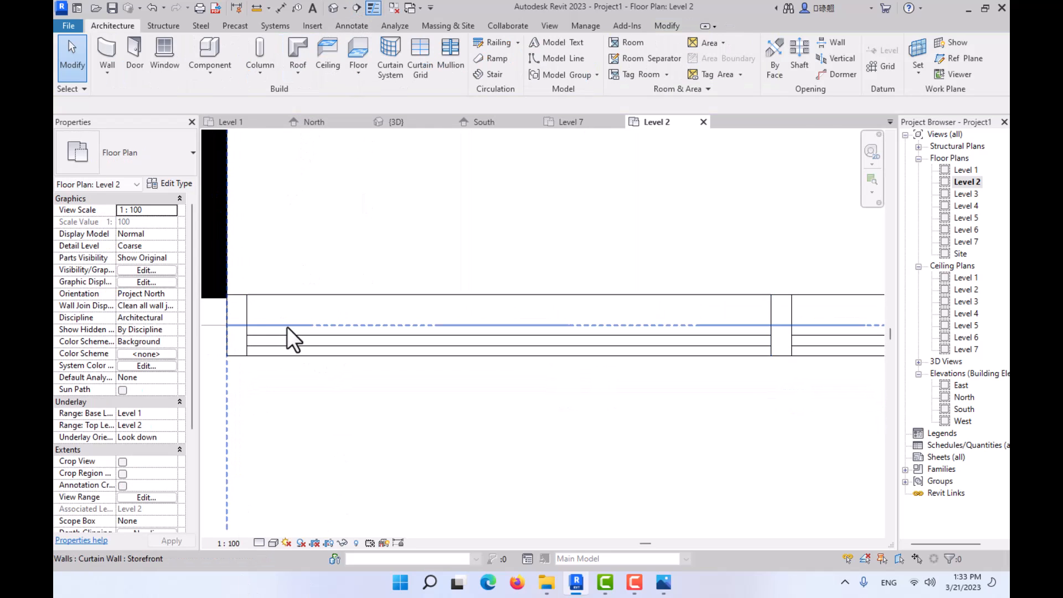
pyautogui.click(236, 353)
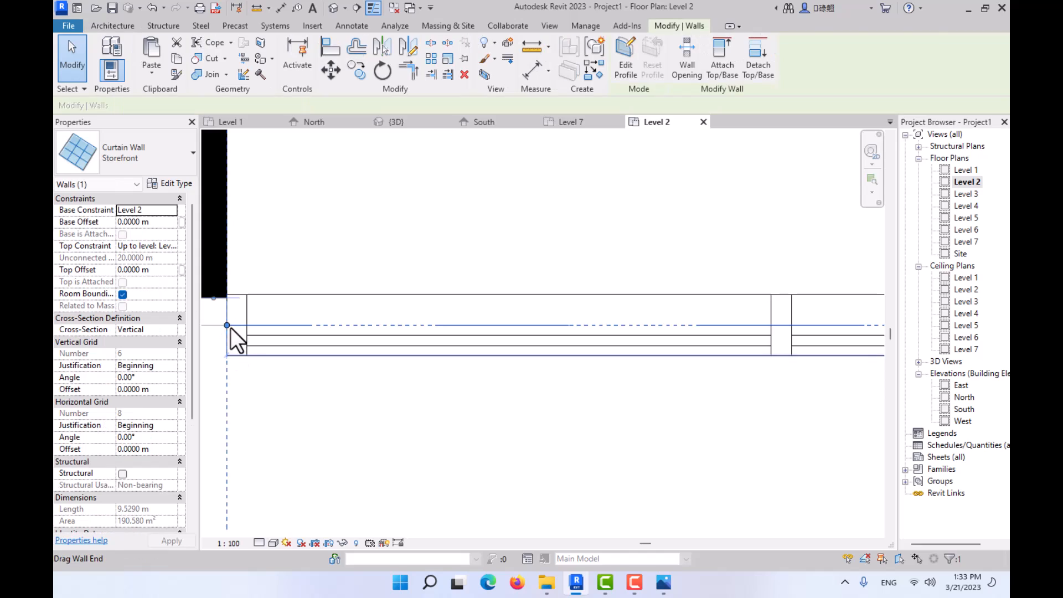
pyautogui.moveTo(227, 325); pyautogui.dragTo(354, 325)
pyautogui.scroll(-2, 363, 331)
pyautogui.moveTo(362, 331); pyautogui.dragTo(445, 331, button='middle')
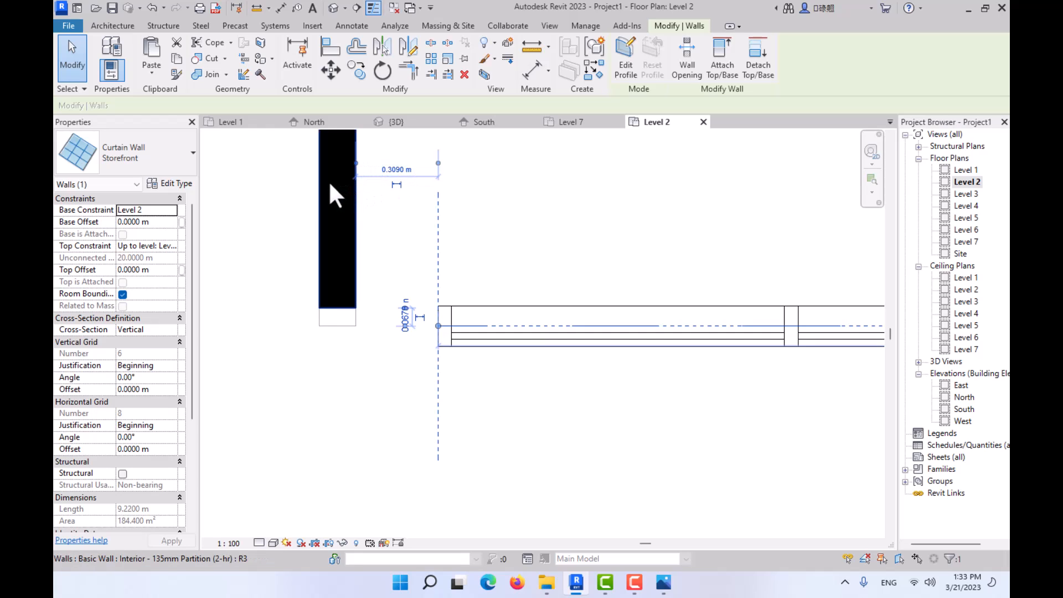
# - Edit the structure of the west wall's Interior - 135mm Partition (2-hr) type, setting layers 1 and 6 to 0.01 m thick
pyautogui.click(340, 218)
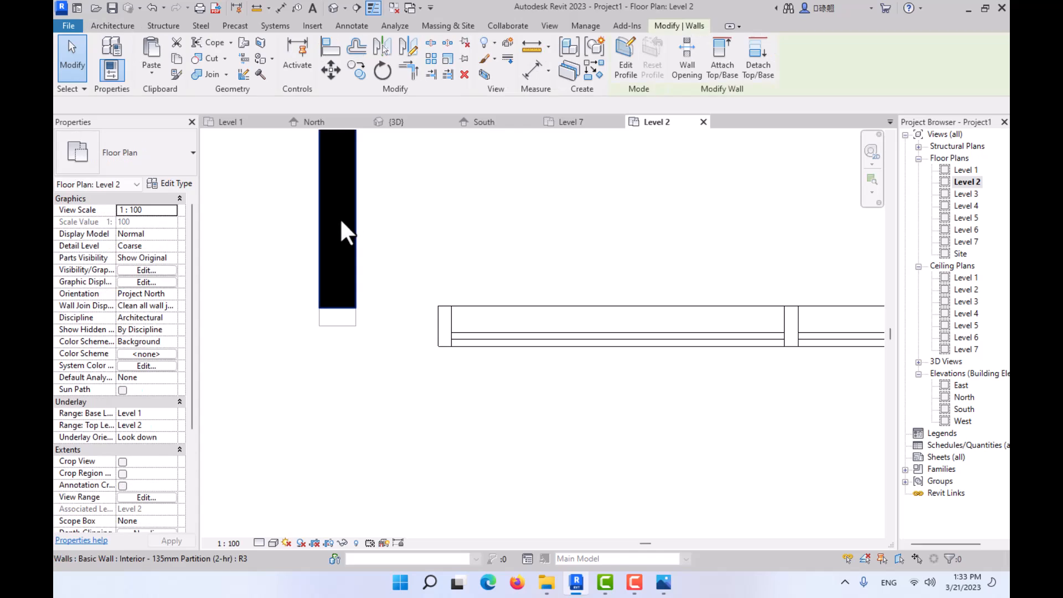
pyautogui.click(167, 181)
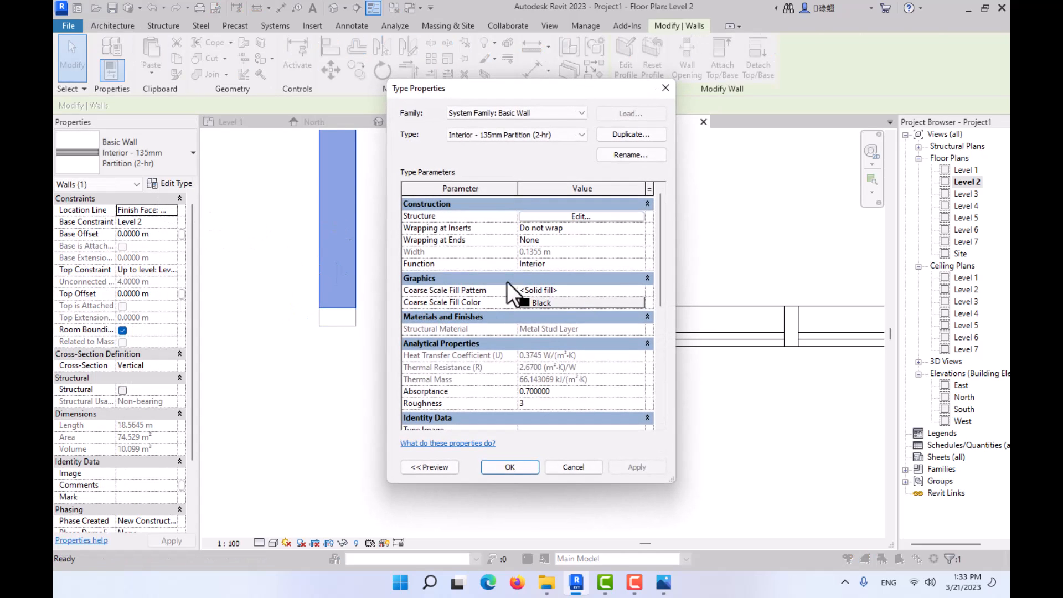
pyautogui.click(560, 217)
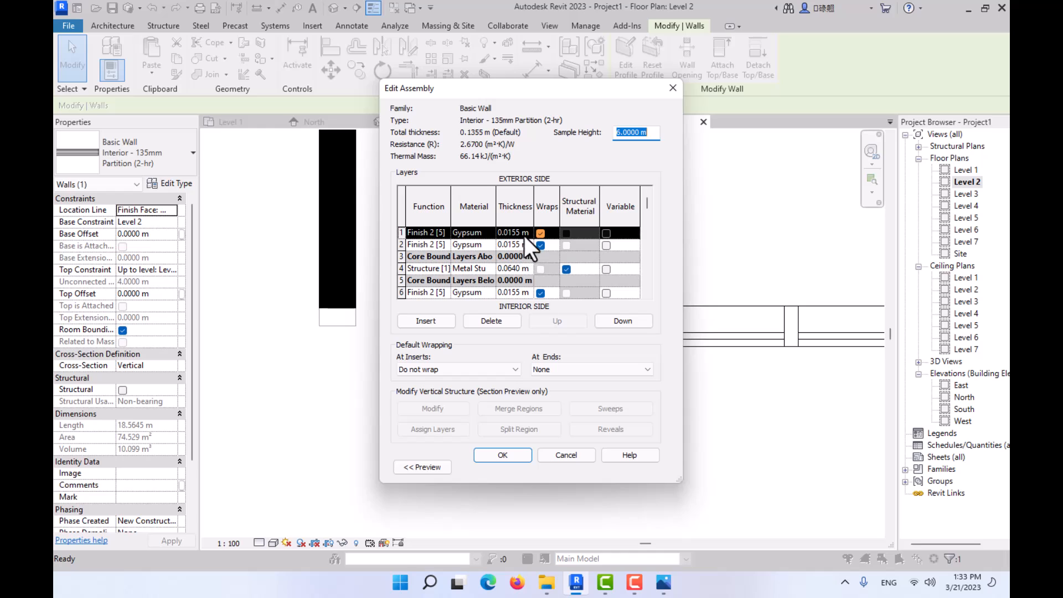
pyautogui.click(524, 293)
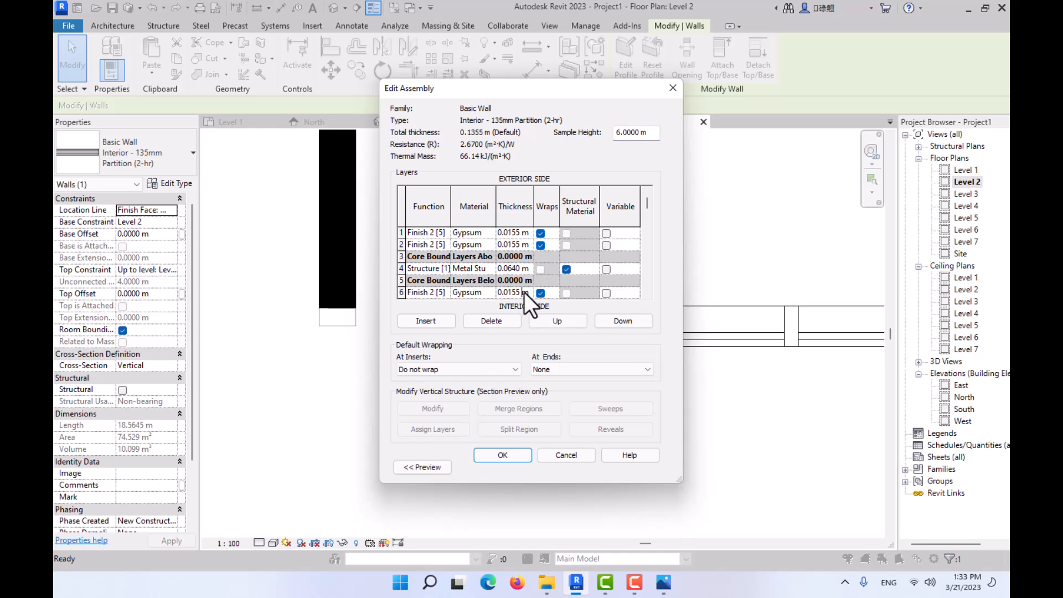
pyautogui.write('0.01')
pyautogui.press('Tab')
pyautogui.click(510, 232)
pyautogui.write('.01')
pyautogui.press('Tab')
# - Set the metal stud structure layer to 0.06 m and the second gypsum finish layer to 0.01 m thick
pyautogui.click(523, 267)
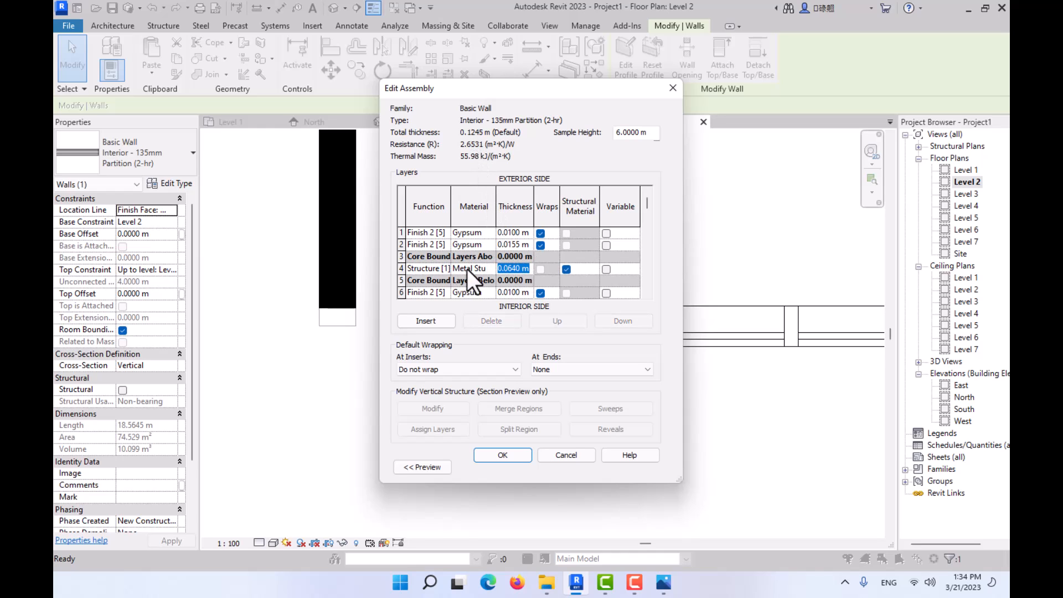
pyautogui.write('.06')
pyautogui.press('Tab')
pyautogui.click(521, 245)
pyautogui.write('.01')
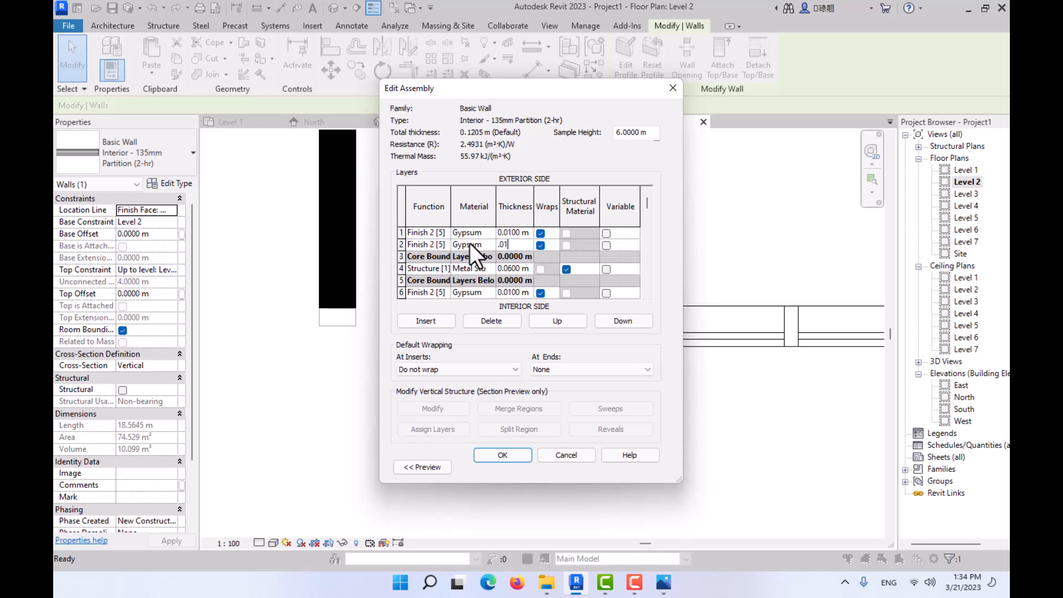
pyautogui.press('Tab')
# - Set gypsum layer 7 to 0.01 m and the metal stud structure layer to 0.1 m thick, accepting the assembly
pyautogui.scroll(-2, 512, 284)
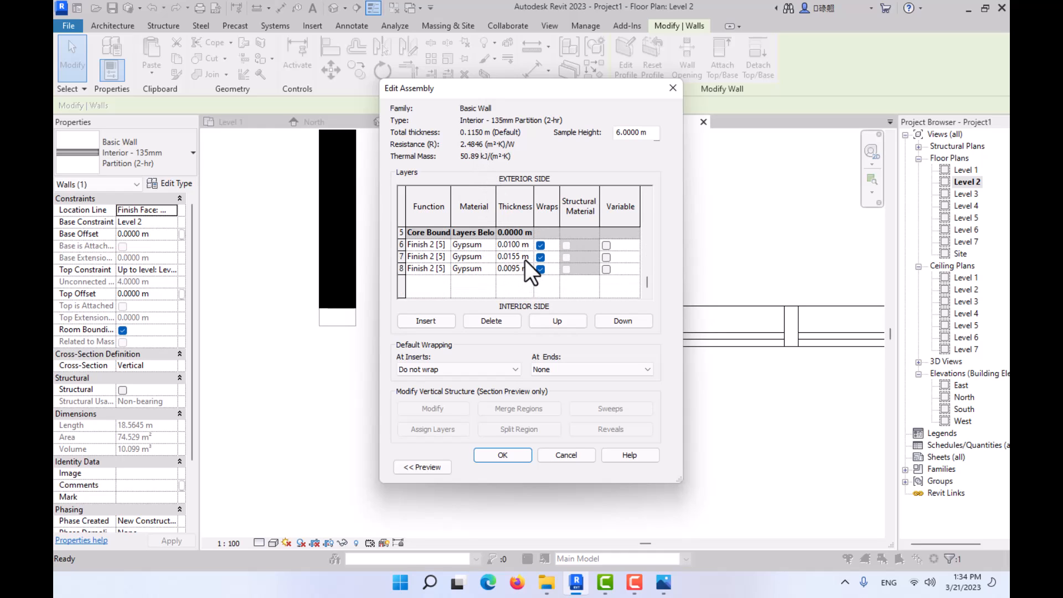
pyautogui.click(525, 259)
pyautogui.write('.01')
pyautogui.press('Tab')
pyautogui.scroll(2, 494, 262)
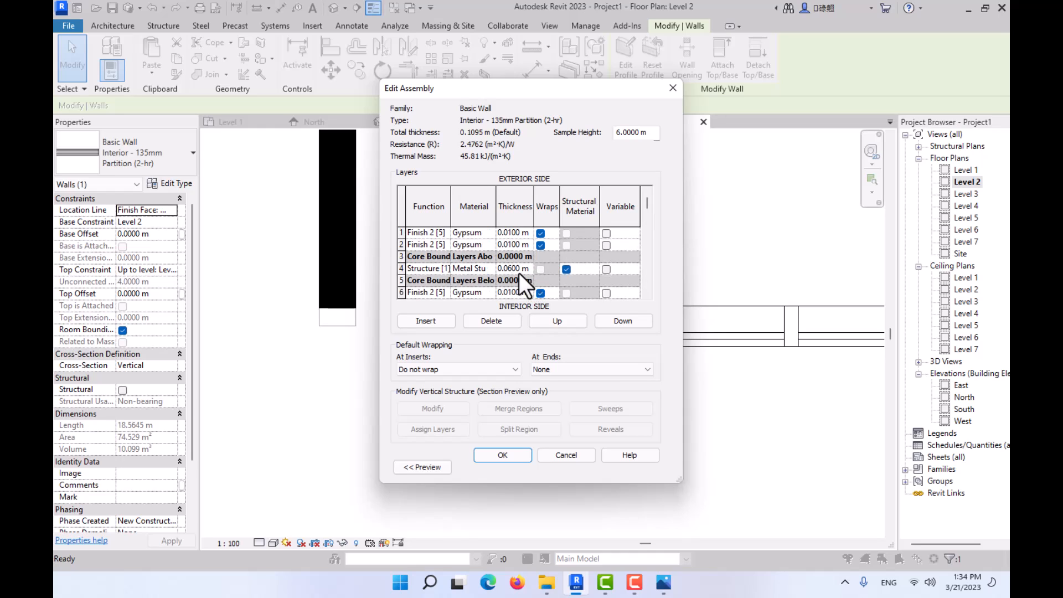
pyautogui.click(525, 269)
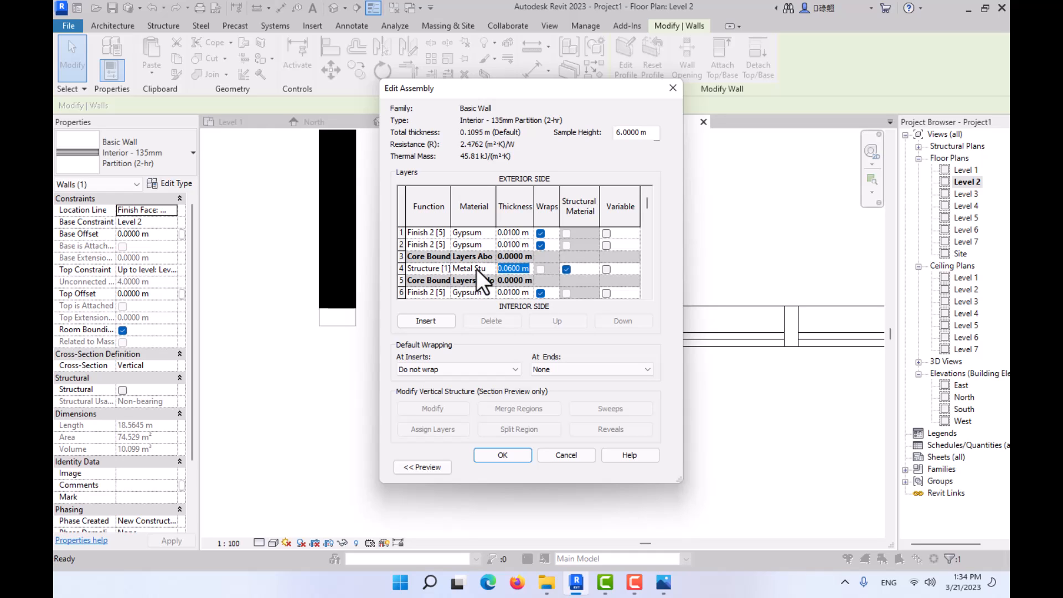
pyautogui.write('.1')
pyautogui.click(513, 453)
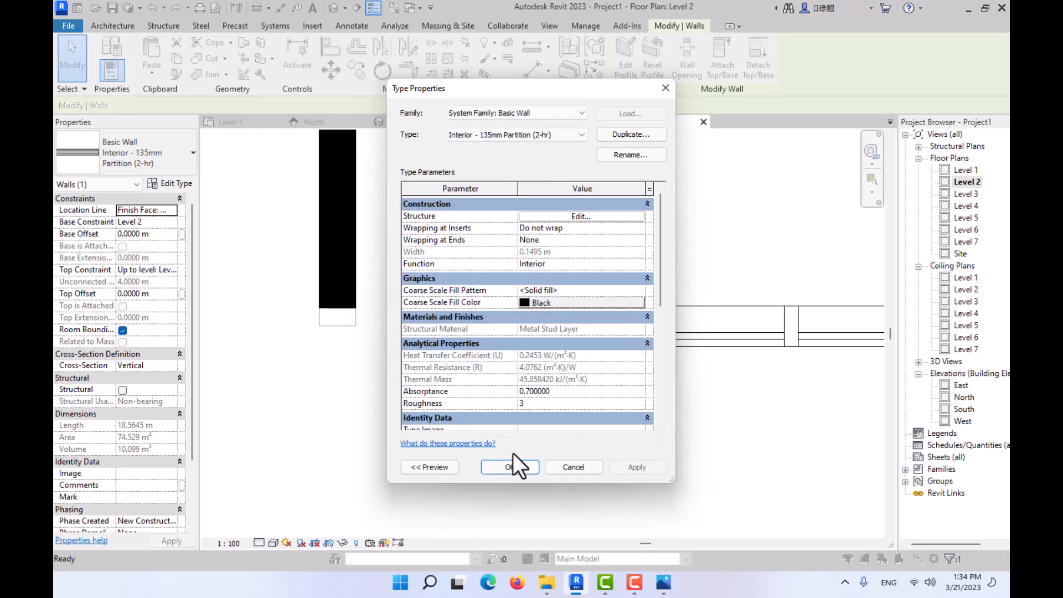
# - Reopen the partition type's assembly, set gypsum layer 8 to 0.01 m thick, and accept the type changes
pyautogui.click(574, 223)
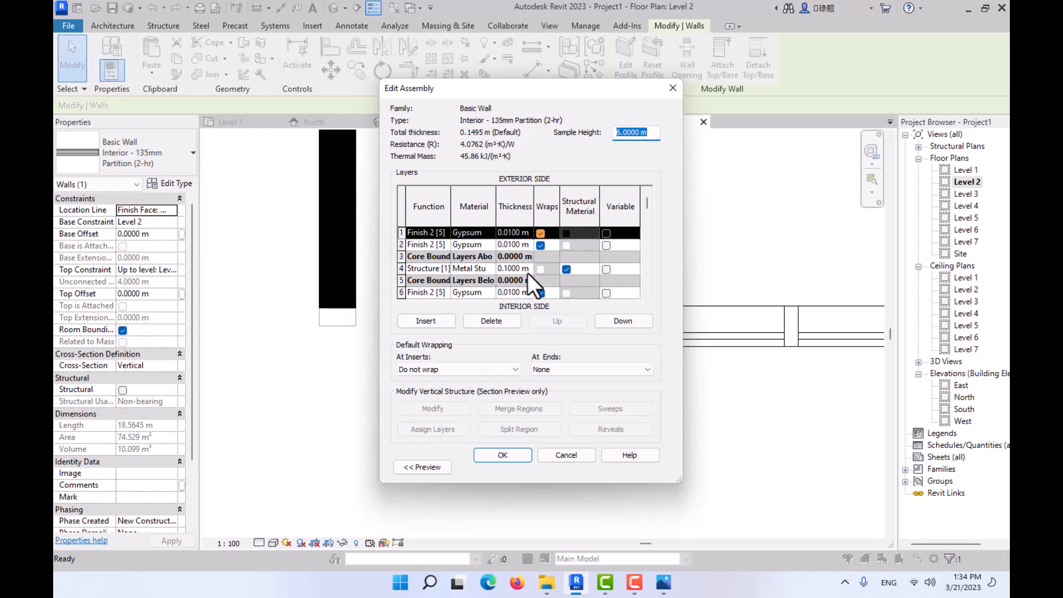
pyautogui.scroll(-2, 523, 280)
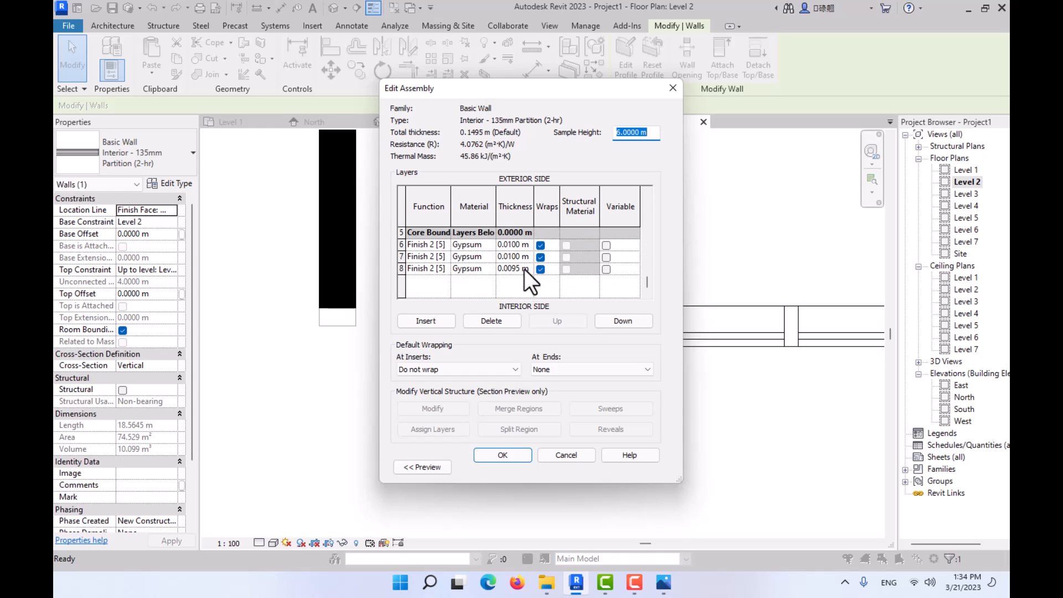
pyautogui.click(524, 269)
pyautogui.click(514, 269)
pyautogui.write('.')
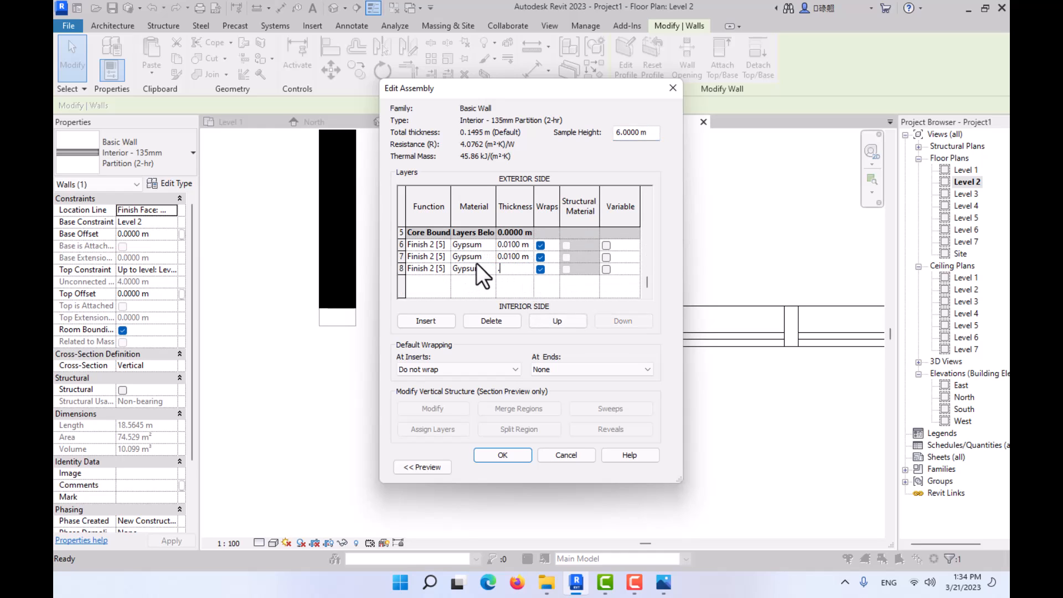
pyautogui.write('009')
pyautogui.press('Tab')
pyautogui.hotkey('shift', 'Tab')
pyautogui.write('.001')
pyautogui.press('Tab')
pyautogui.click(527, 270)
pyautogui.write('.01')
pyautogui.press('Tab')
pyautogui.click(510, 454)
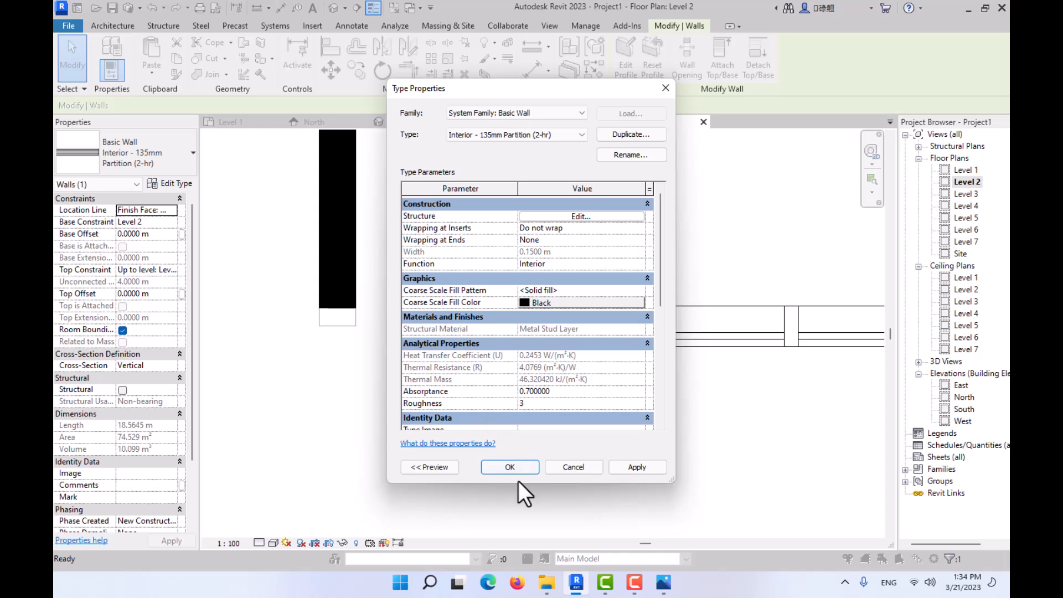
pyautogui.click(513, 465)
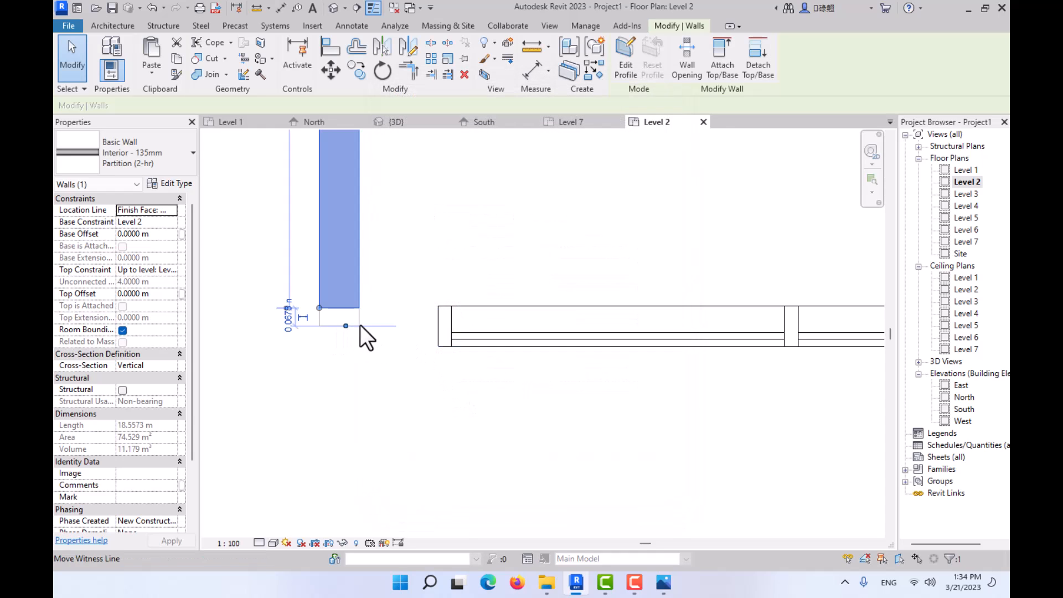
# - Select the Storefront curtain wall and set the gap between its west end and the side wall to 0.25 m
pyautogui.click(460, 332)
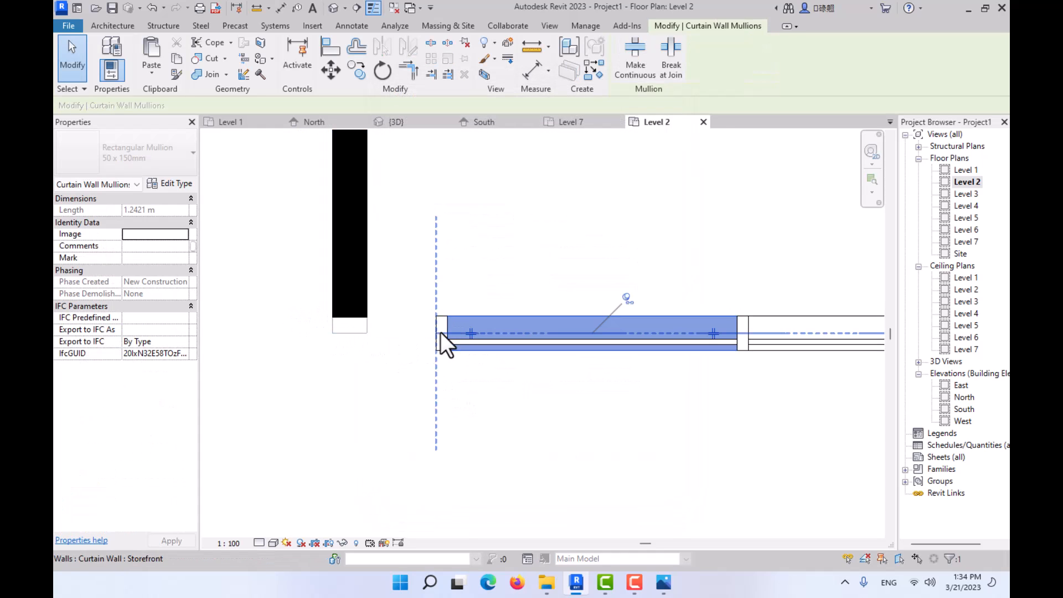
pyautogui.click(440, 331)
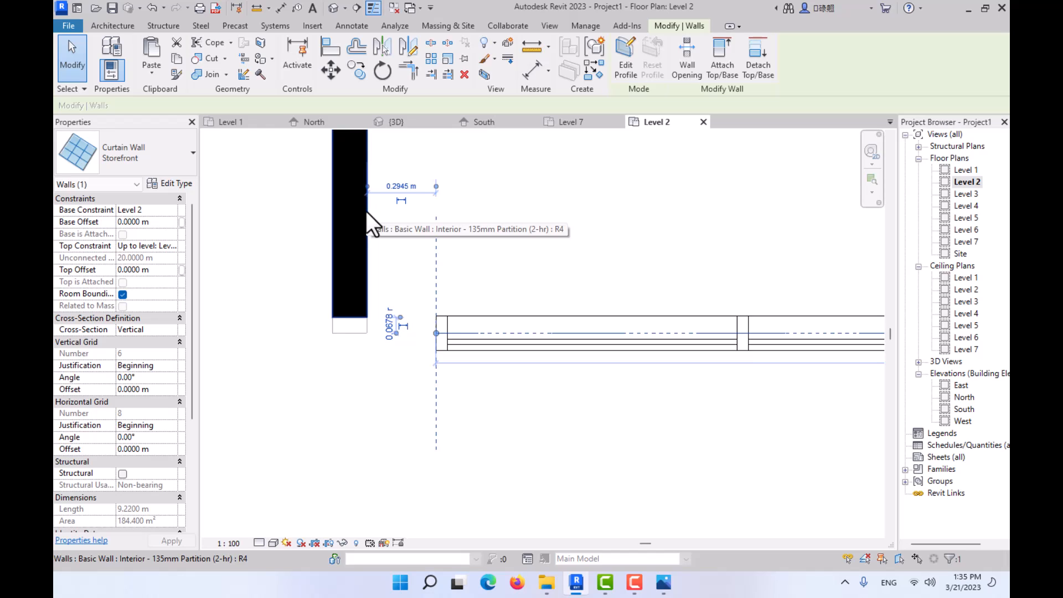
pyautogui.click(407, 187)
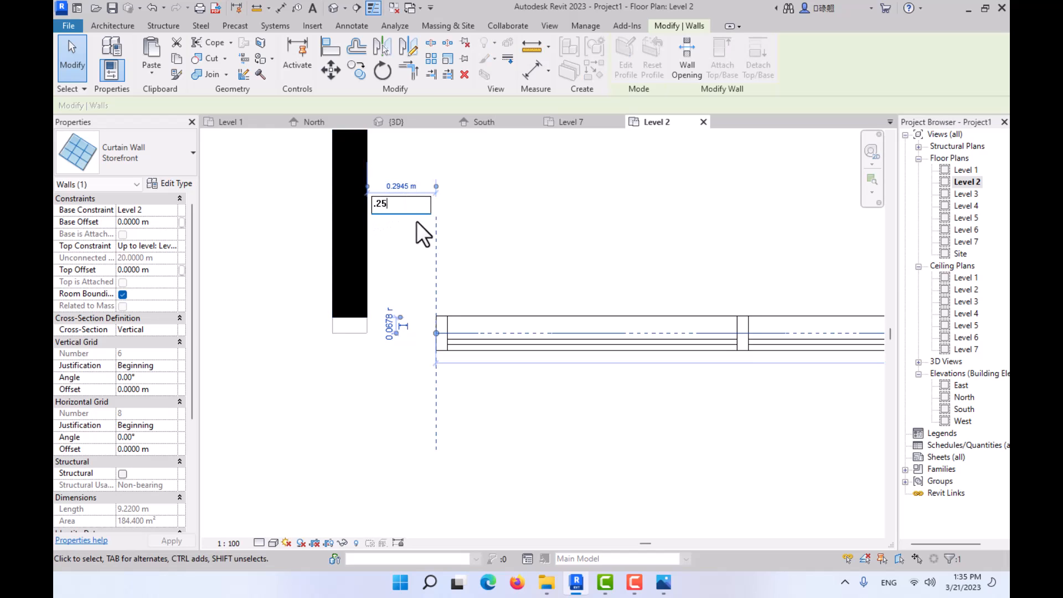
pyautogui.press('Return')
pyautogui.click(418, 286)
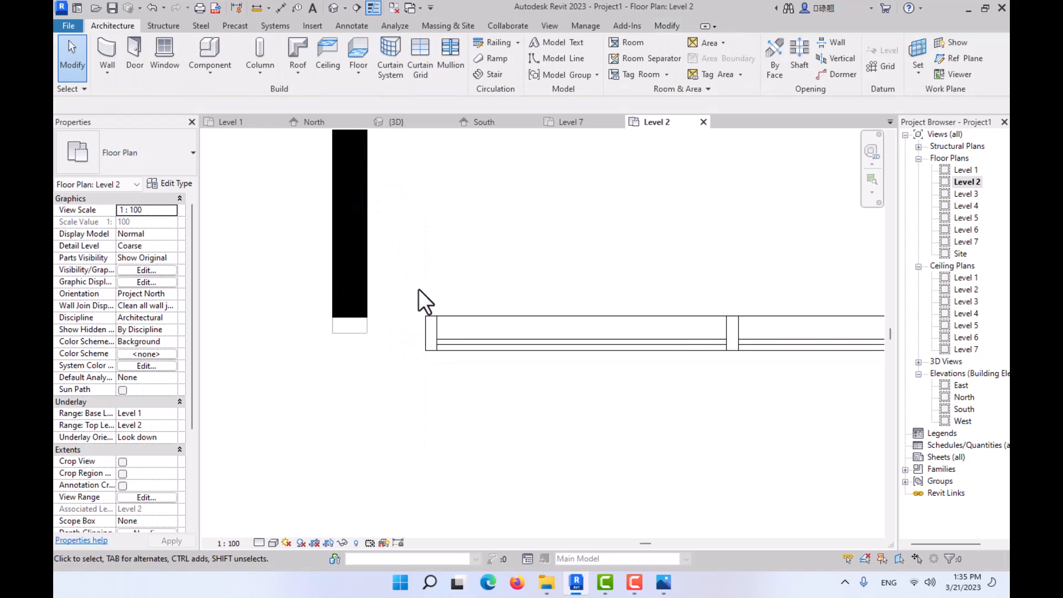
# - Select the Storefront curtain wall and set the gap between its east end and the side wall to 0.25 m
pyautogui.scroll(-3, 416, 289)
pyautogui.moveTo(368, 310); pyautogui.dragTo(233, 319, button='middle')
pyautogui.moveTo(501, 336); pyautogui.dragTo(310, 337, button='middle')
pyautogui.moveTo(787, 343); pyautogui.dragTo(392, 348, button='middle')
pyautogui.scroll(3, 624, 327)
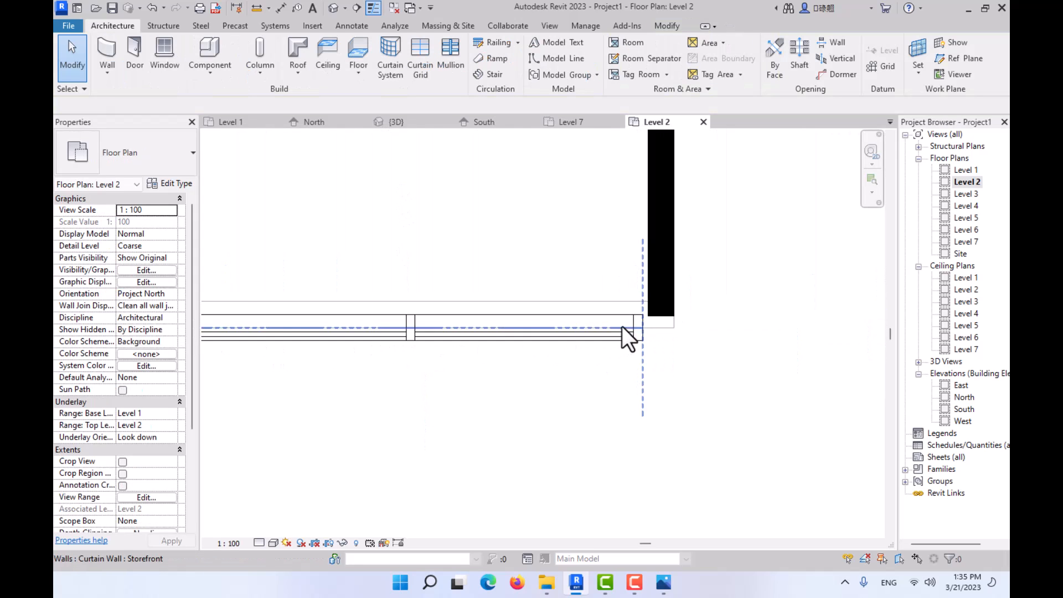
pyautogui.click(645, 333)
pyautogui.moveTo(646, 327); pyautogui.dragTo(622, 238)
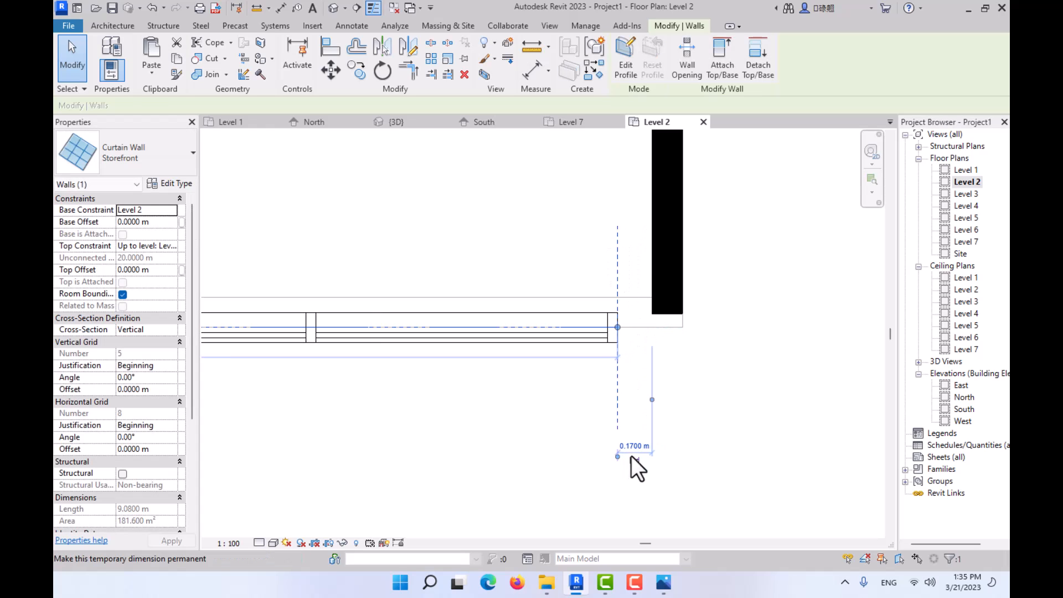
pyautogui.click(636, 443)
pyautogui.write('.25')
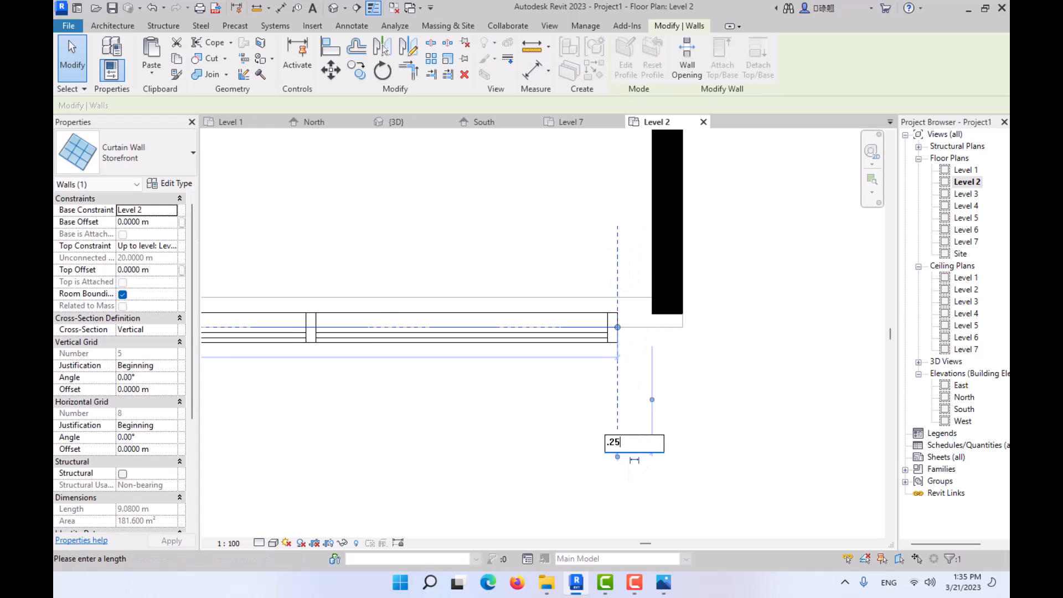
pyautogui.press('Return')
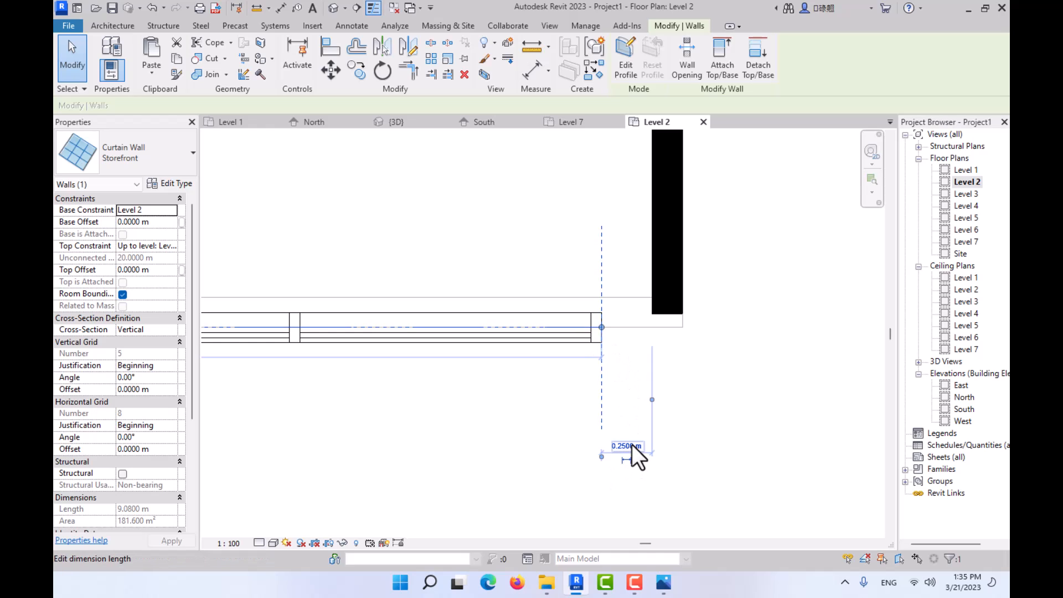
pyautogui.click(662, 444)
pyautogui.scroll(-2, 635, 355)
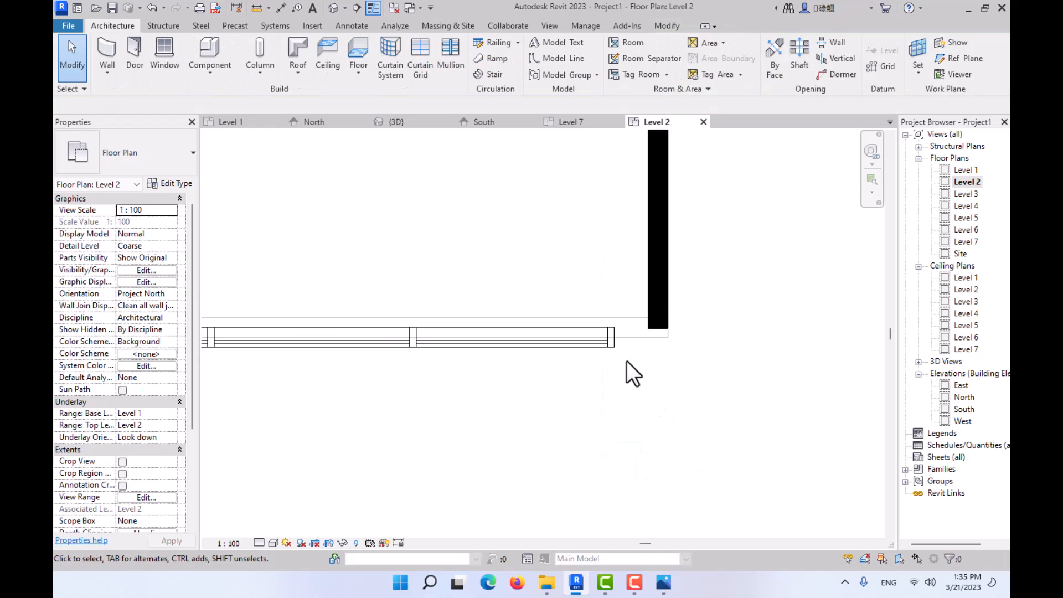
pyautogui.scroll(-1, 631, 365)
pyautogui.scroll(1, 642, 346)
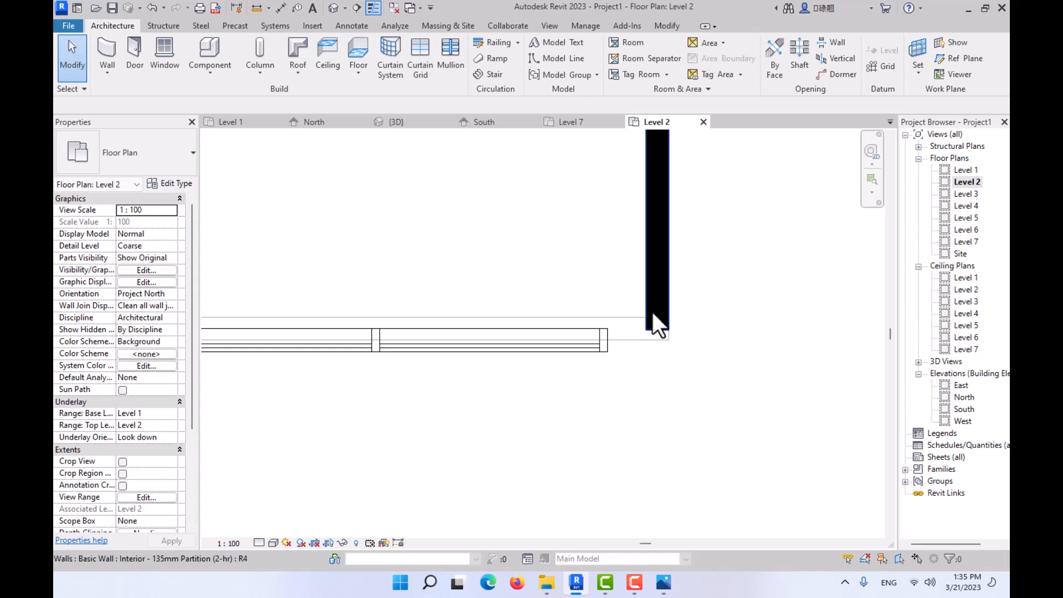
# - Examine the gap between the curtain wall's west end and the side wall in the 3D view
pyautogui.click(402, 122)
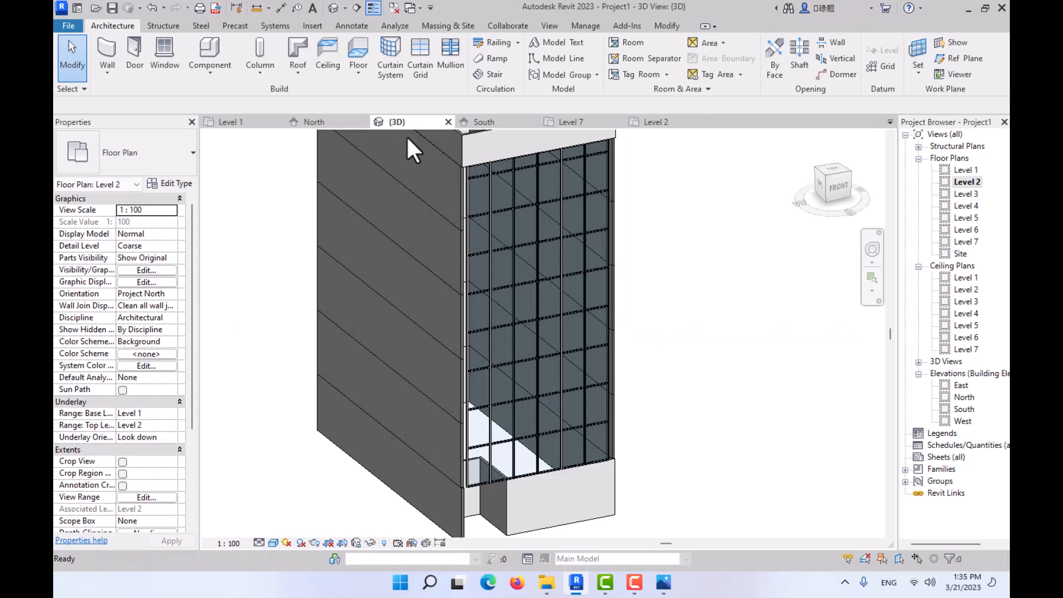
pyautogui.keyDown('shift'); pyautogui.moveTo(493, 305); pyautogui.dragTo(417, 406, button='middle'); pyautogui.keyUp('shift')
pyautogui.scroll(5, 419, 405)
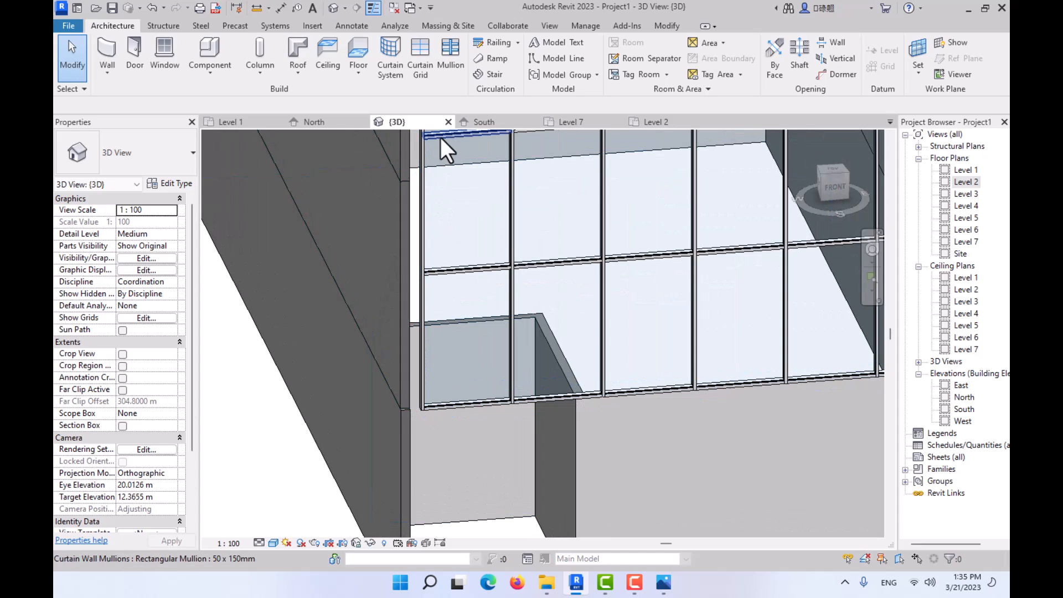
# - On Level 2, draw a 0.325 m Interior - 135mm Partition wall from the curtain wall's east end to the side wall
pyautogui.click(646, 123)
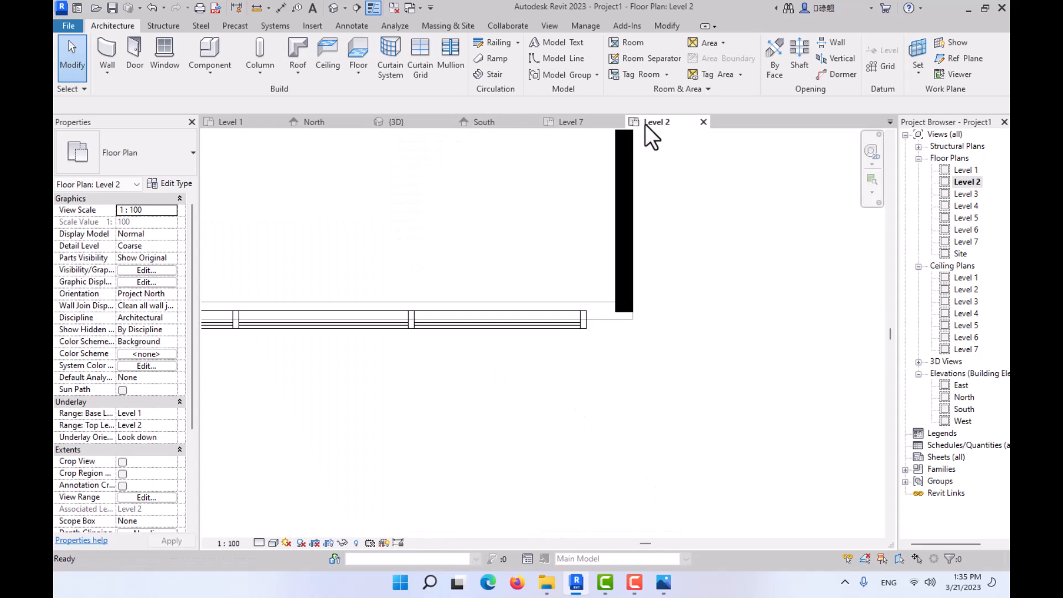
pyautogui.click(106, 58)
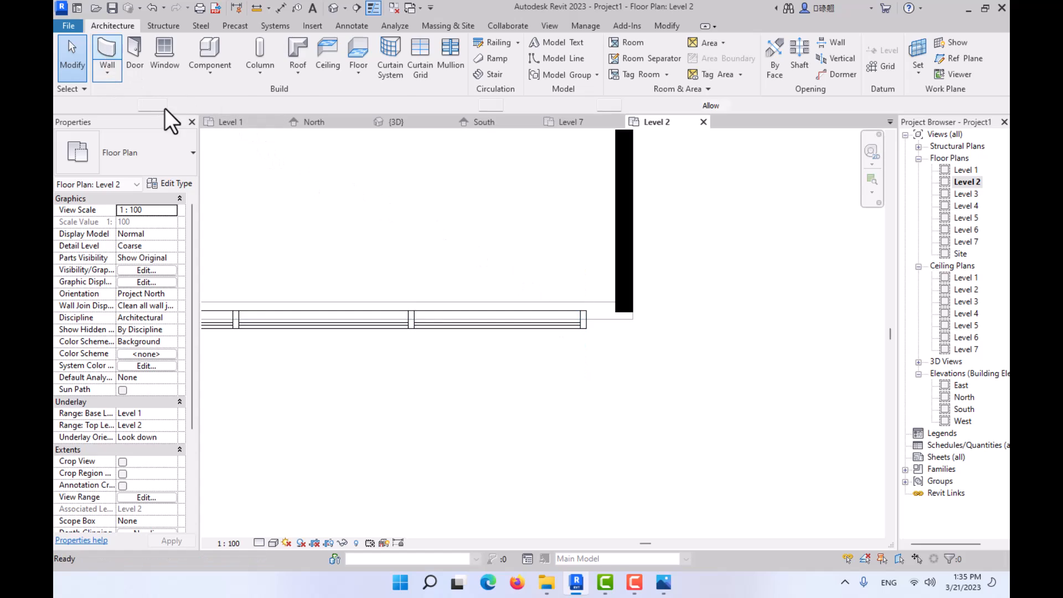
pyautogui.scroll(2, 596, 324)
pyautogui.click(579, 314)
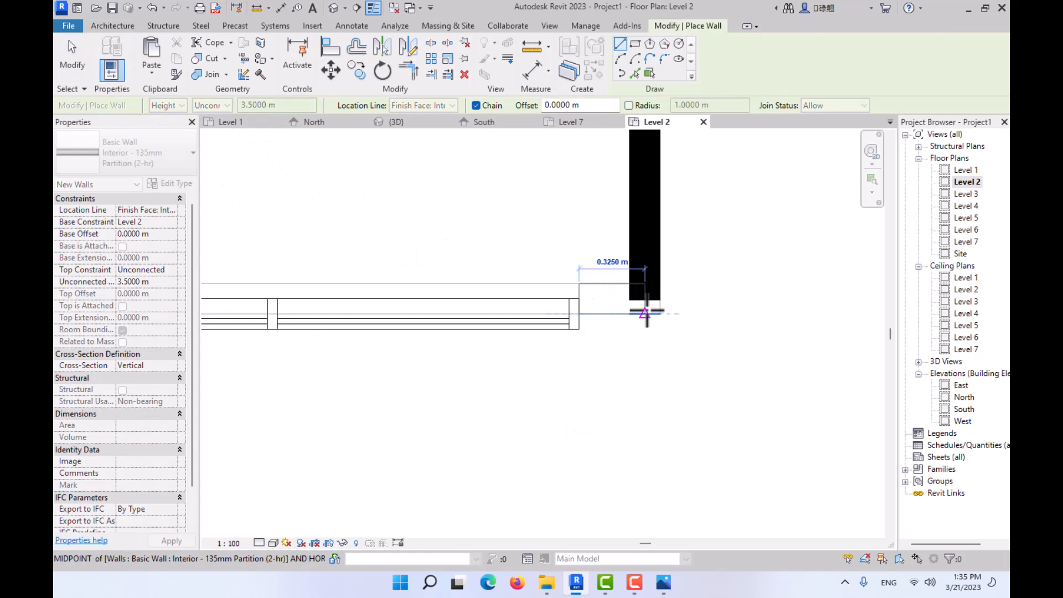
pyautogui.click(641, 313)
# - Draw a matching short partition wall, about 0.245 m long with flipped orientation, from the curtain wall's west end to the side wall
pyautogui.scroll(-2, 635, 312)
pyautogui.moveTo(249, 314); pyautogui.dragTo(530, 311, button='middle')
pyautogui.scroll(3, 278, 320)
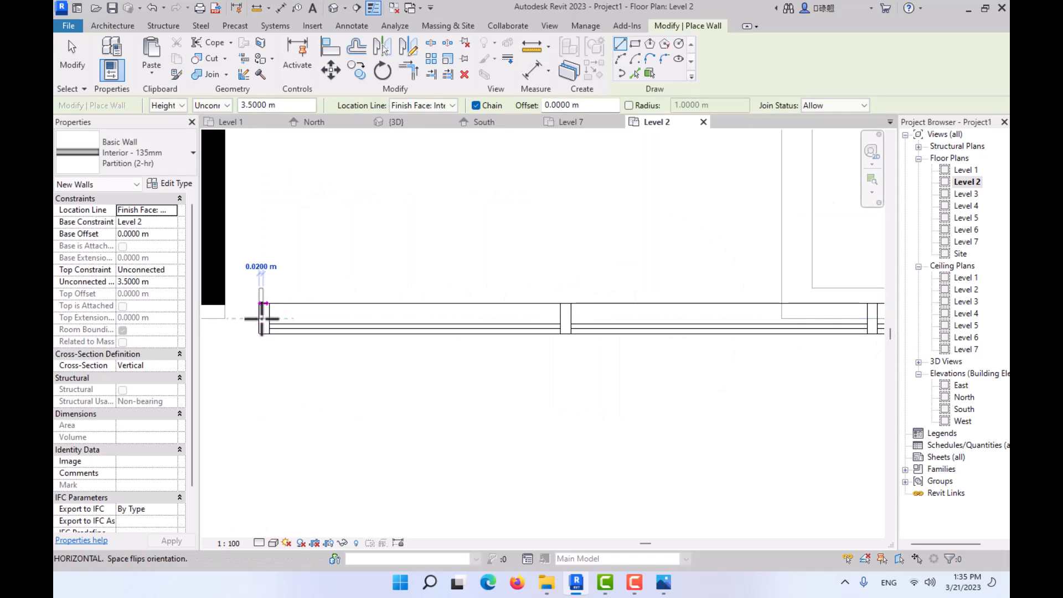
pyautogui.press('space')
pyautogui.click(215, 319)
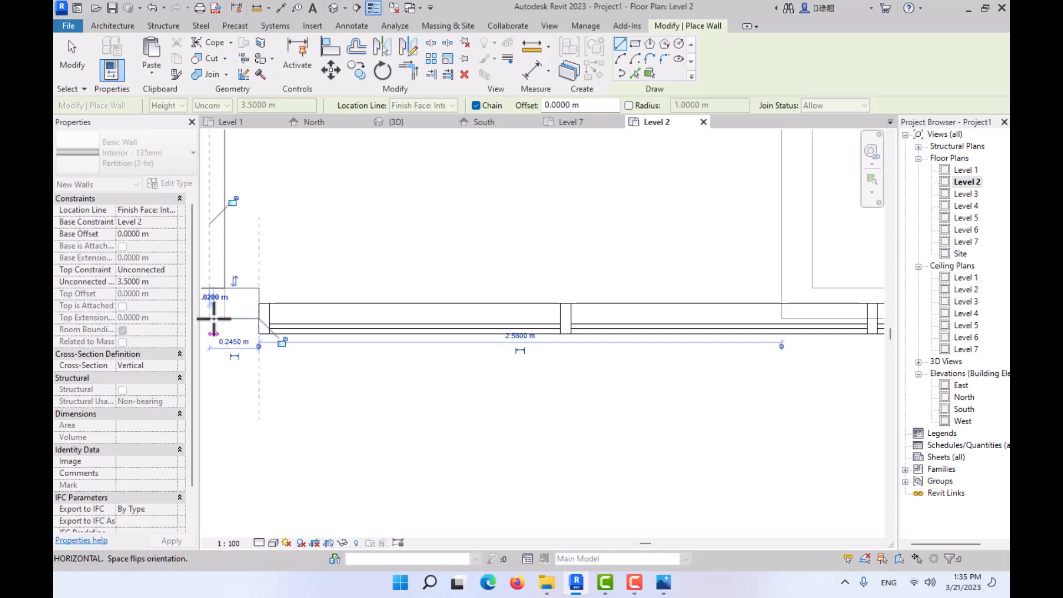
pyautogui.press('Escape')
pyautogui.press('Escape')
# - Try nudging the Storefront curtain wall north to line it up with the short east wall, and undo the nudges
pyautogui.scroll(-2, 293, 315)
pyautogui.scroll(-1, 564, 321)
pyautogui.moveTo(567, 322); pyautogui.dragTo(401, 318, button='middle')
pyautogui.scroll(-1, 401, 318)
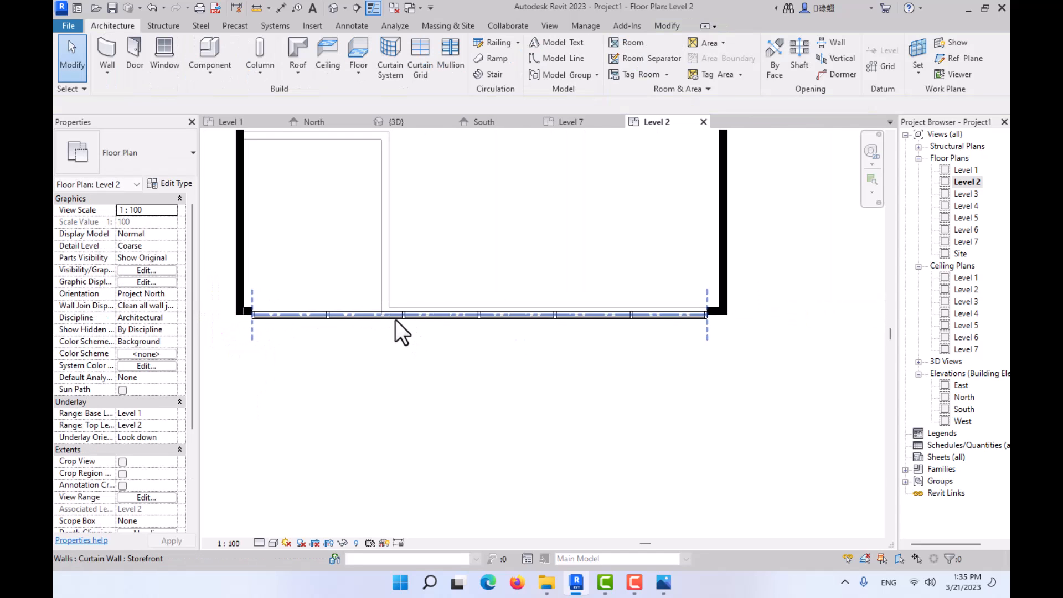
pyautogui.scroll(1, 396, 320)
pyautogui.scroll(1, 825, 287)
pyautogui.scroll(1, 808, 310)
pyautogui.scroll(1, 797, 331)
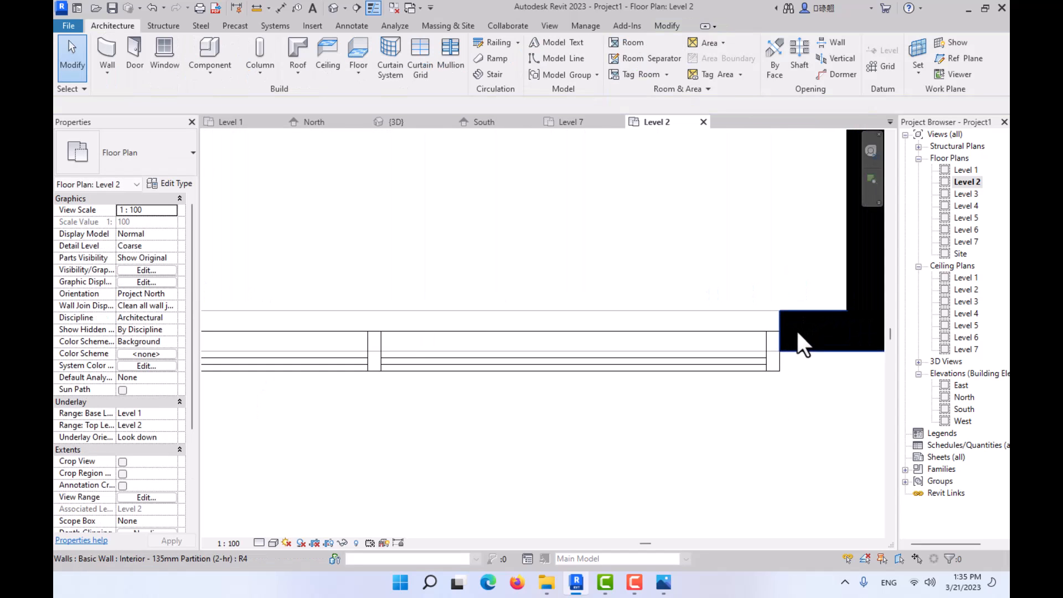
pyautogui.click(780, 377)
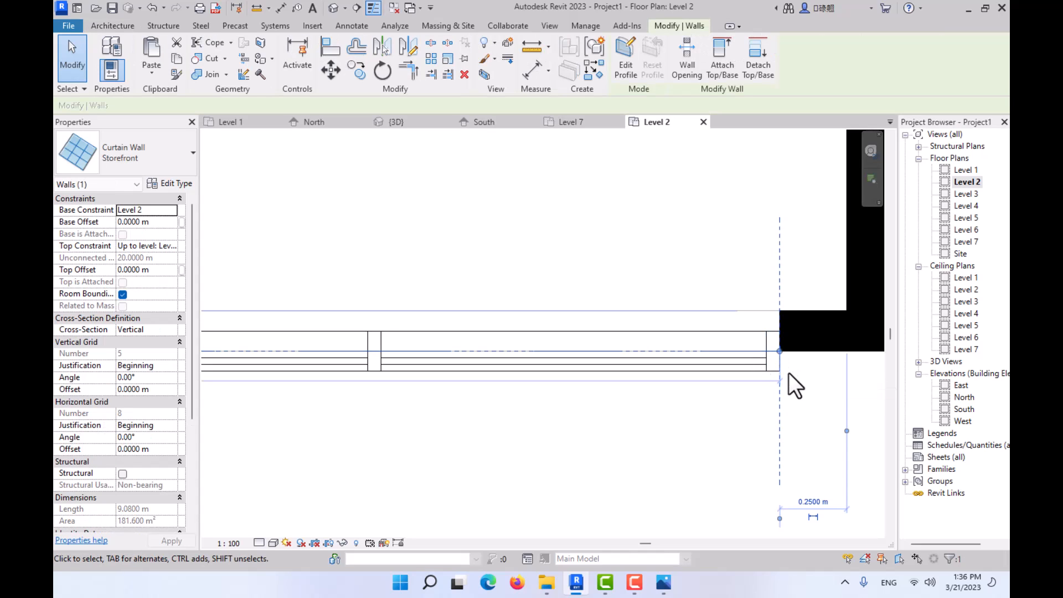
pyautogui.press('Up')
pyautogui.press('Up')
pyautogui.press('Up')
pyautogui.press('Up')
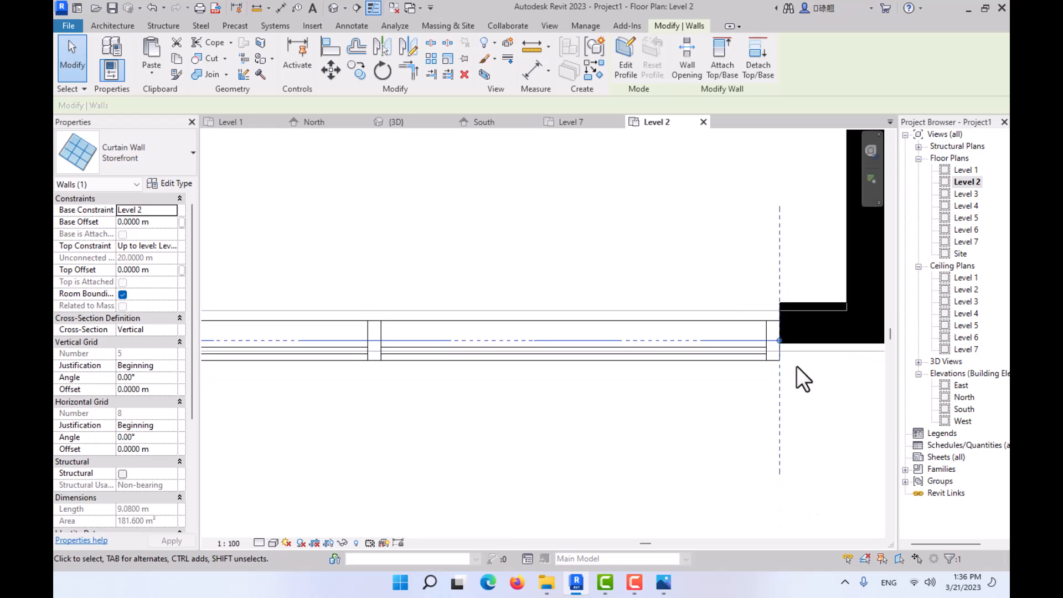
pyautogui.hotkey('ctrl', 'z')
pyautogui.hotkey('ctrl', 'z')
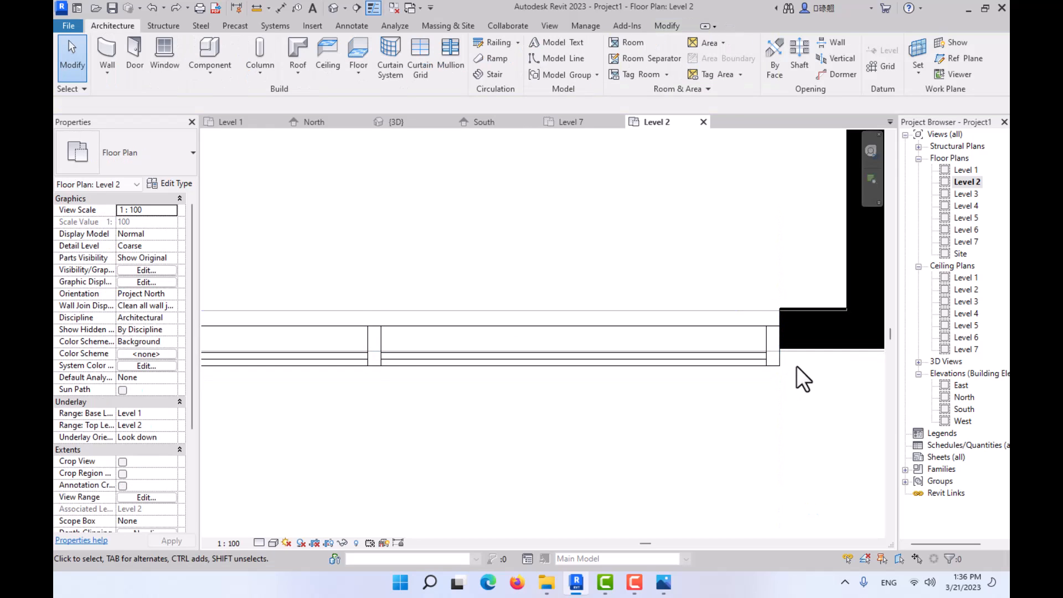
pyautogui.hotkey('ctrl', 'z')
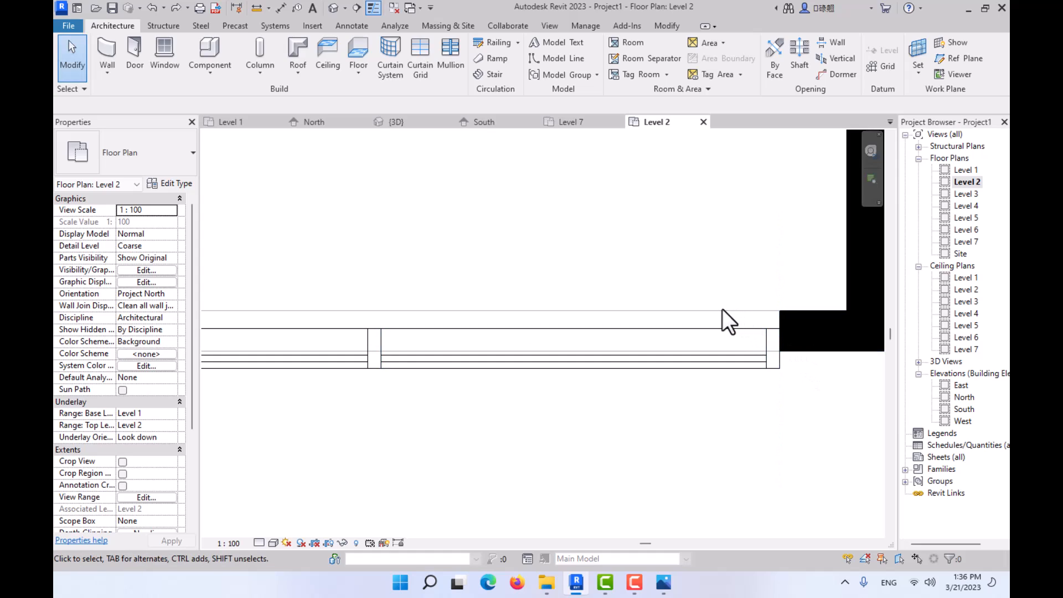
# - Turn off the plan's underlay by setting its range base level to None
pyautogui.click(171, 414)
pyautogui.click(155, 424)
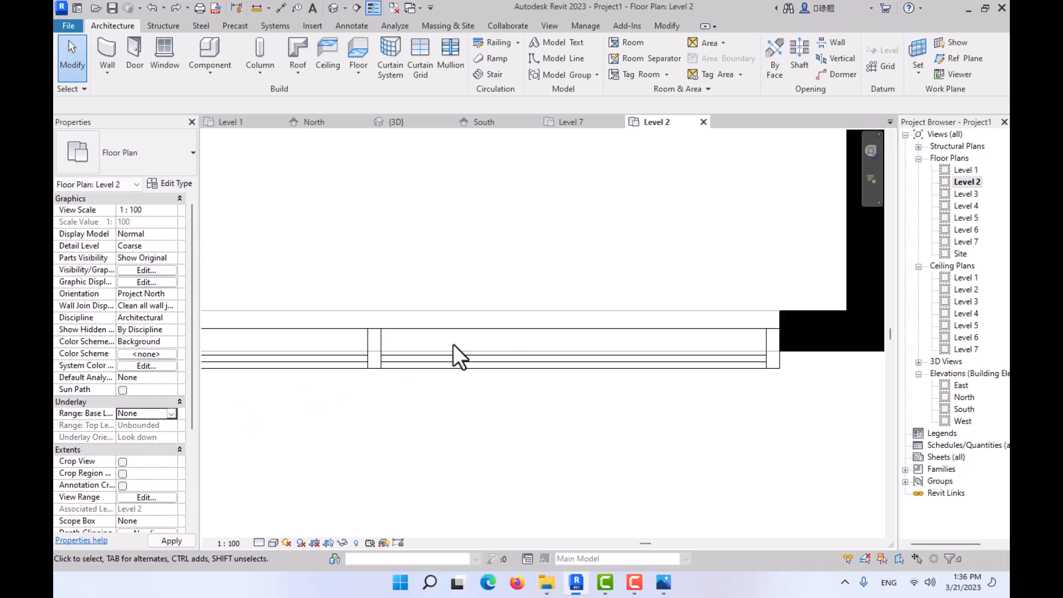
# - Try moving the curtain wall from its east mullion's inner corner to the short wall's inner corner, and undo the move
pyautogui.click(778, 353)
pyautogui.click(330, 68)
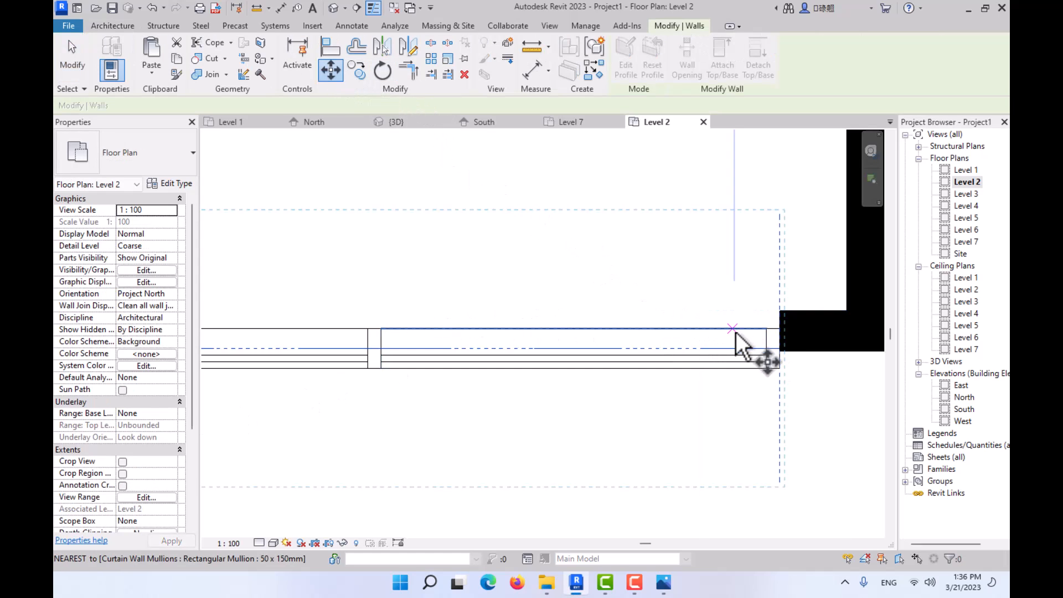
pyautogui.click(781, 326)
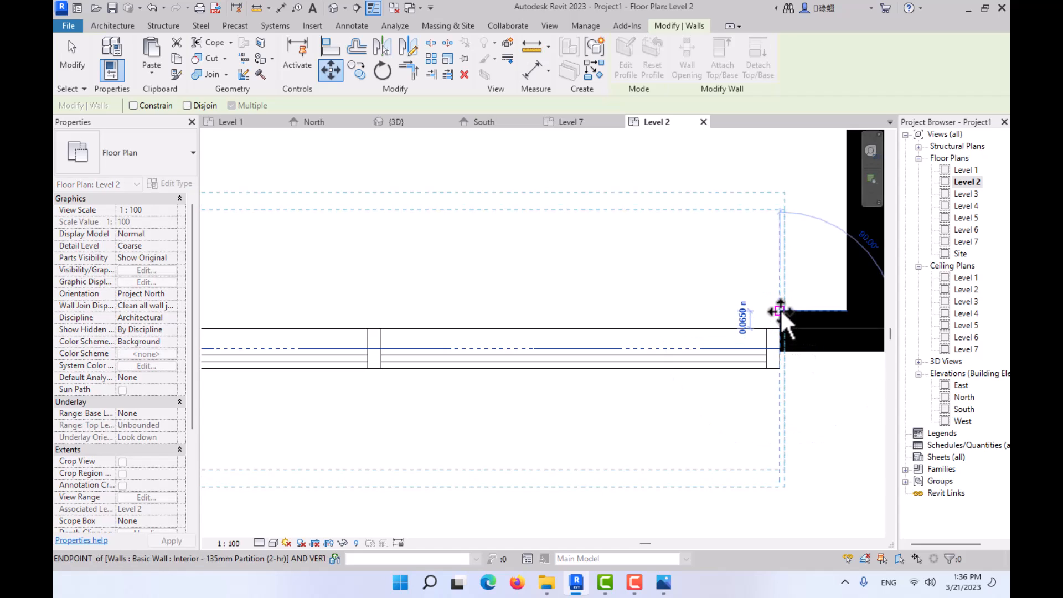
pyautogui.click(780, 315)
pyautogui.hotkey('ctrl', 'z')
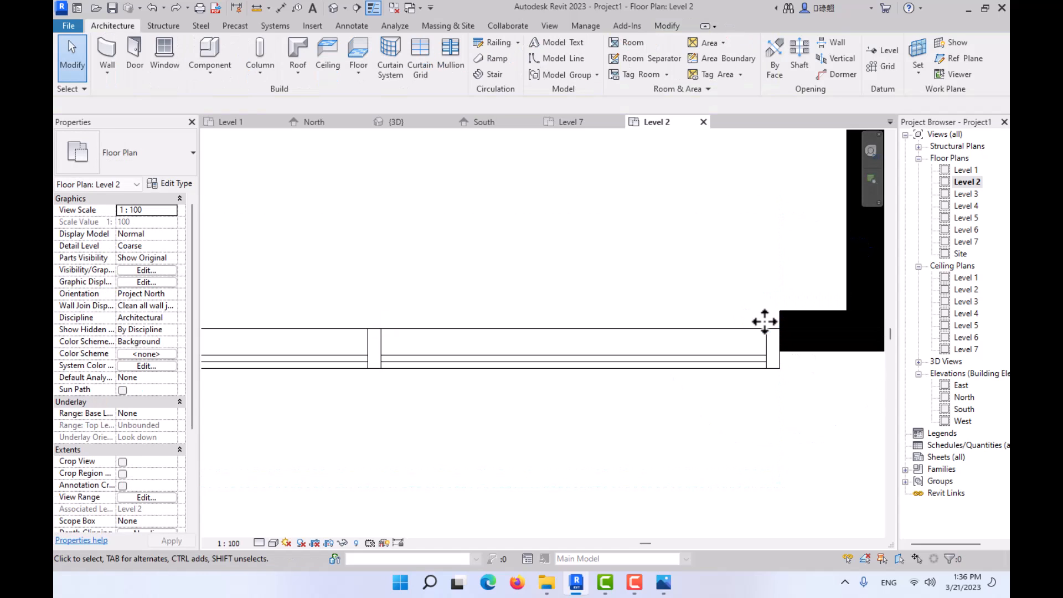
# - Move the short west wall outward from the curtain wall's endpoint to the end mullion's outer corner
pyautogui.scroll(-4, 796, 332)
pyautogui.scroll(-3, 686, 354)
pyautogui.moveTo(673, 369); pyautogui.dragTo(738, 369, button='middle')
pyautogui.scroll(5, 409, 343)
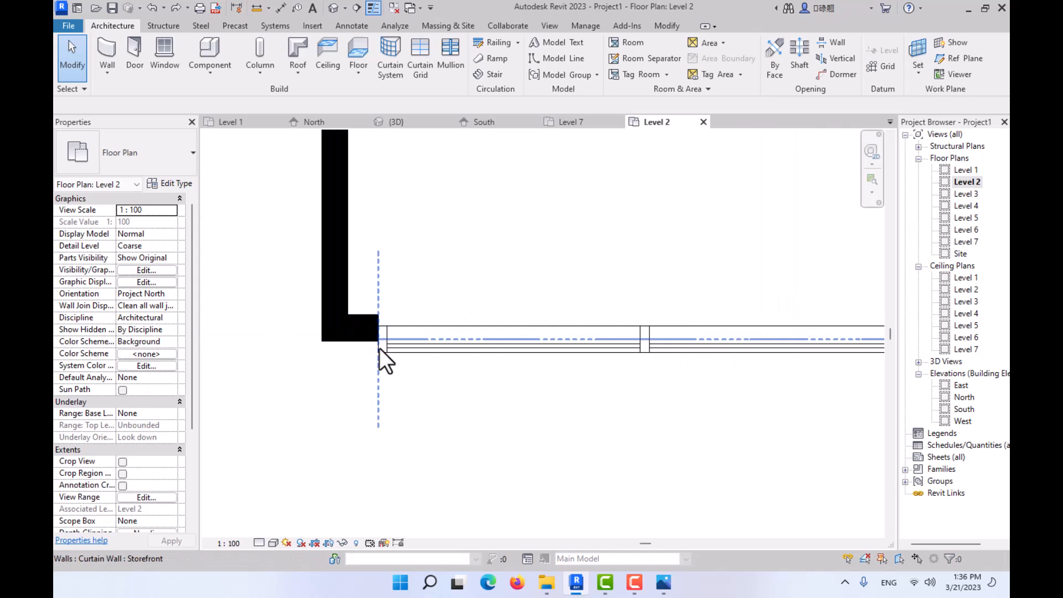
pyautogui.scroll(2, 380, 342)
pyautogui.click(368, 328)
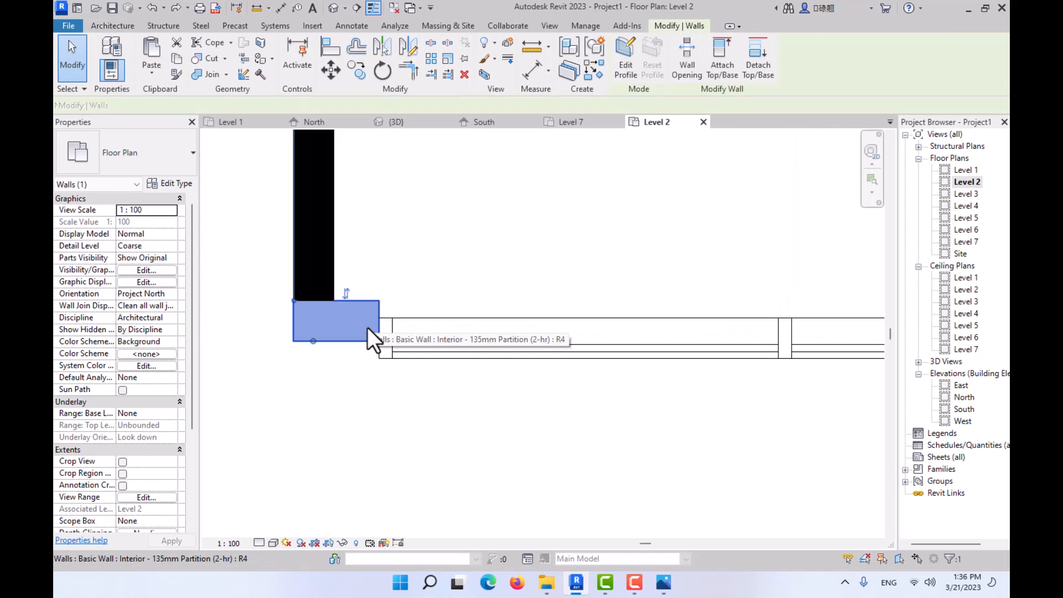
pyautogui.click(331, 70)
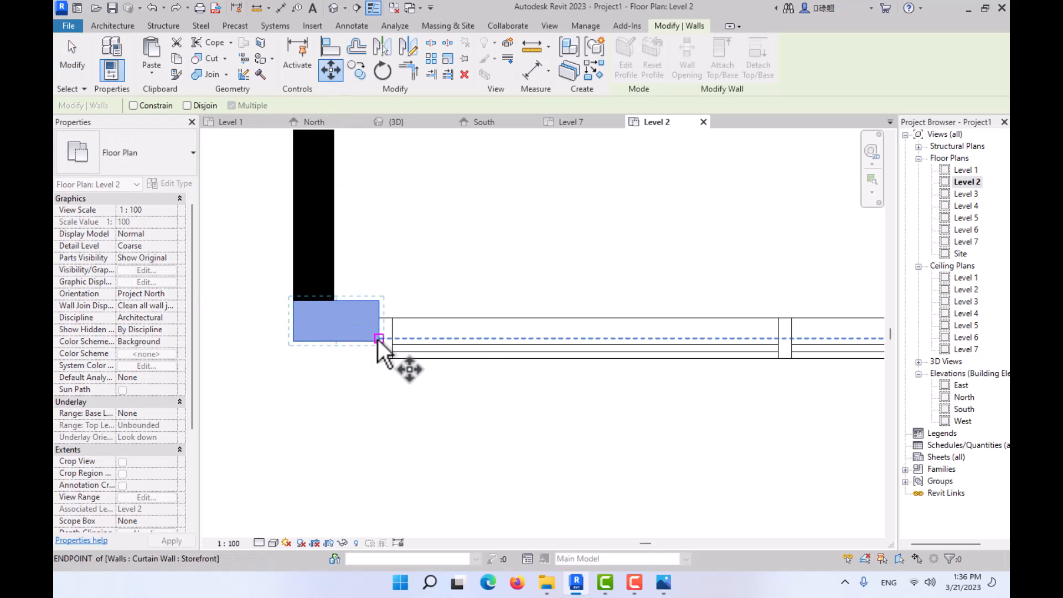
pyautogui.click(378, 340)
pyautogui.click(380, 359)
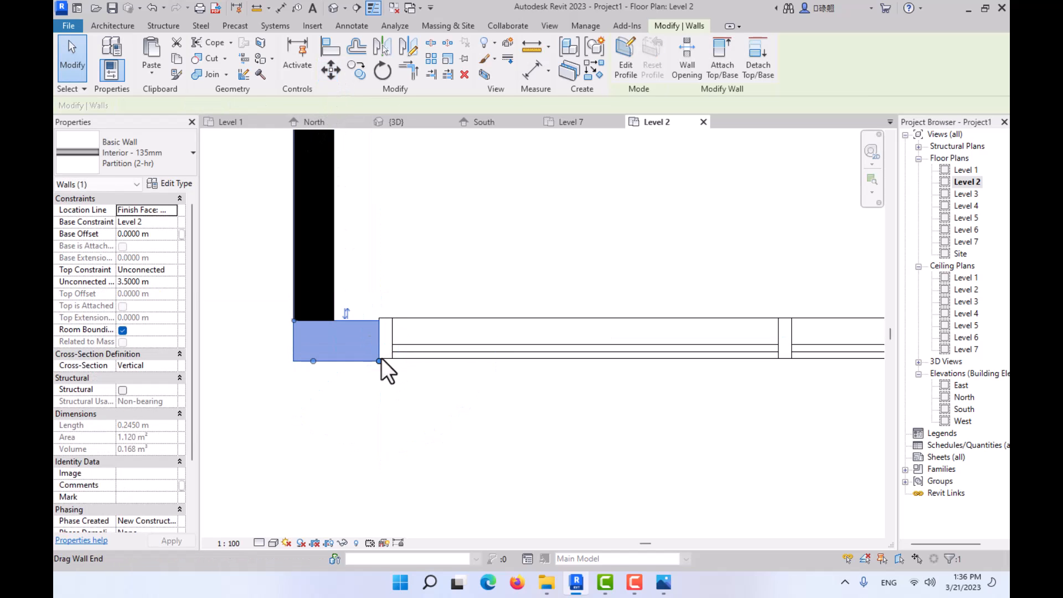
pyautogui.click(439, 378)
# - Fine-adjust the short west wall by moving its inner corner onto the end mullion's inner corner
pyautogui.scroll(-2, 439, 382)
pyautogui.moveTo(439, 399); pyautogui.dragTo(368, 388, button='middle')
pyautogui.scroll(4, 325, 343)
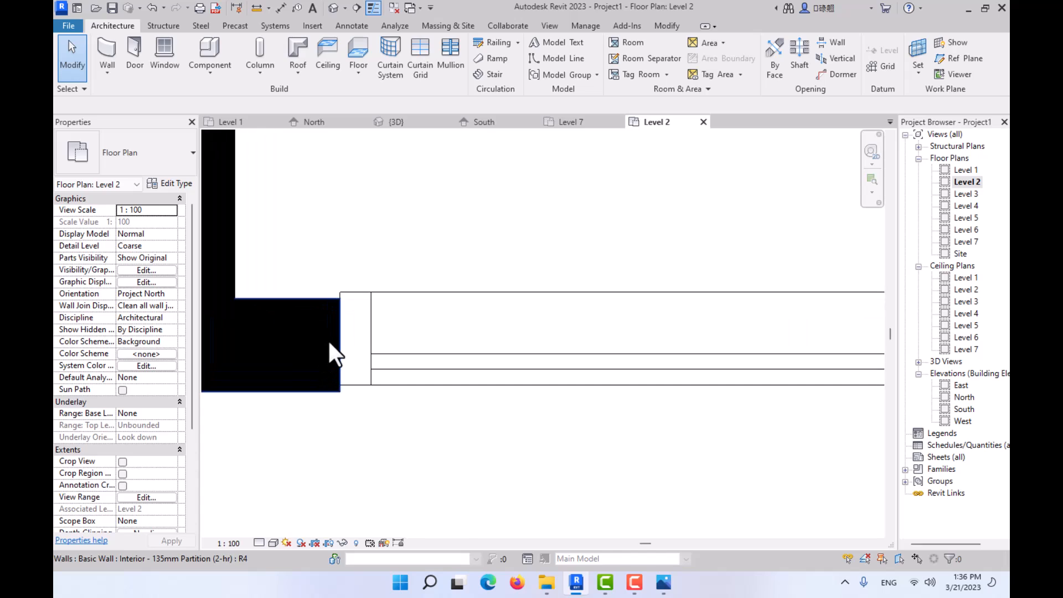
pyautogui.click(329, 341)
pyautogui.click(334, 70)
pyautogui.scroll(2, 373, 274)
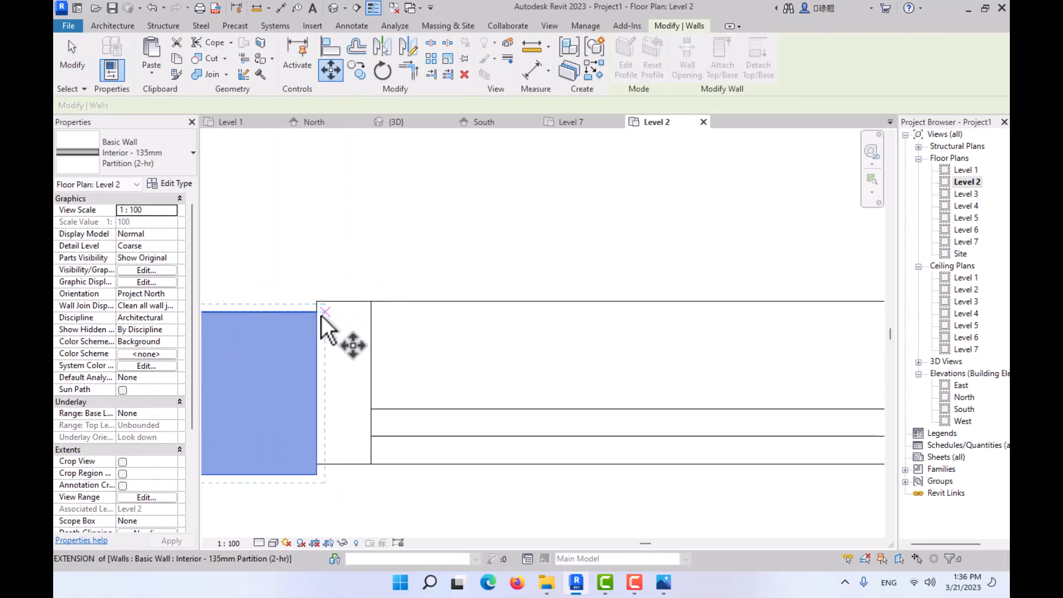
pyautogui.click(321, 313)
pyautogui.click(318, 303)
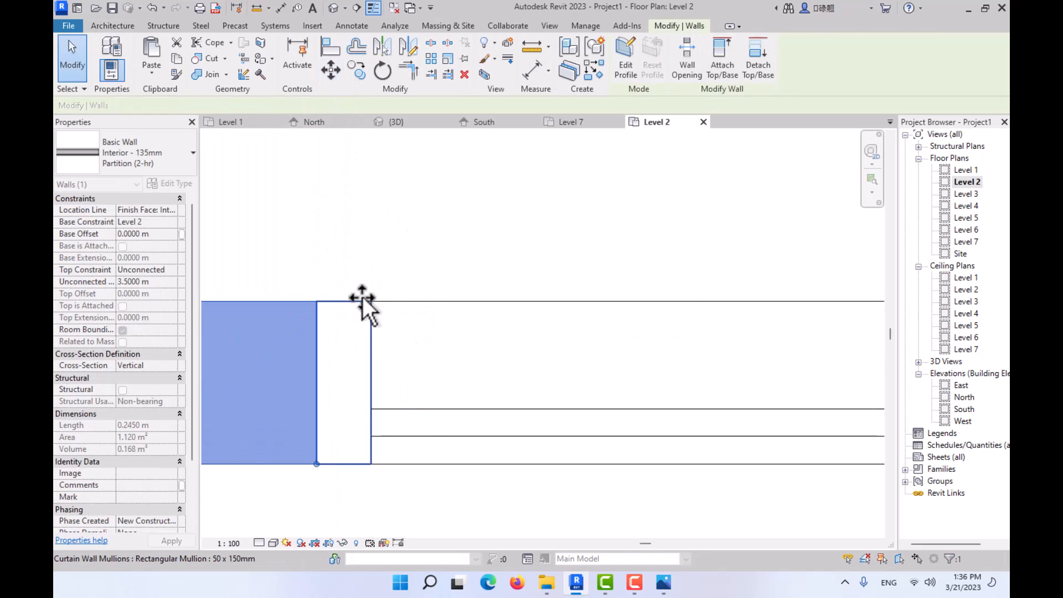
pyautogui.scroll(-4, 387, 307)
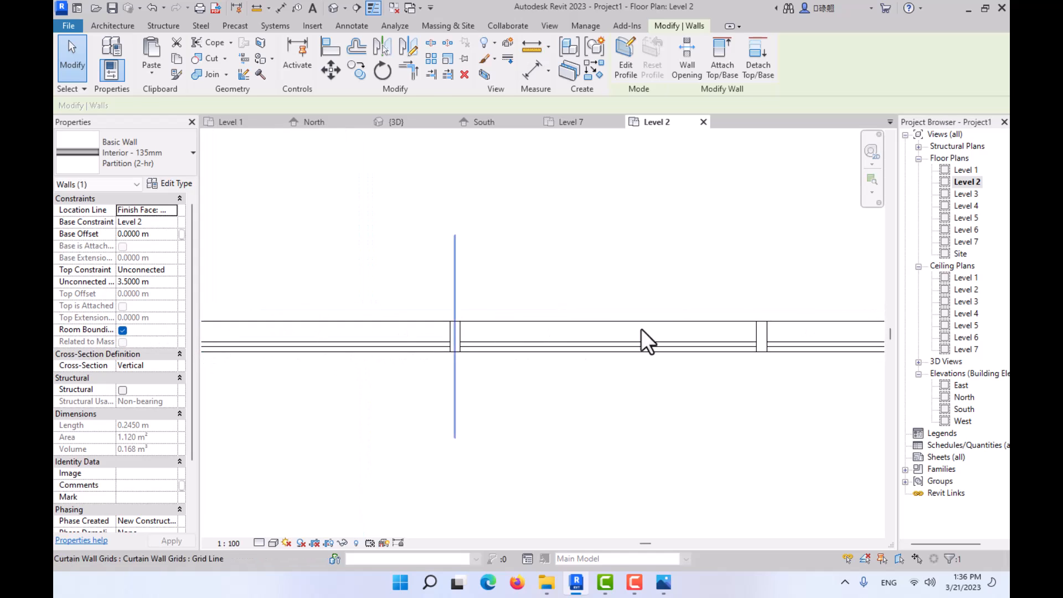
# - Move the short east wall 0.065 m outward so its outer corner meets the end mullion's outer corner
pyautogui.moveTo(642, 328); pyautogui.dragTo(275, 329, button='middle')
pyautogui.press('Escape')
pyautogui.click(730, 327)
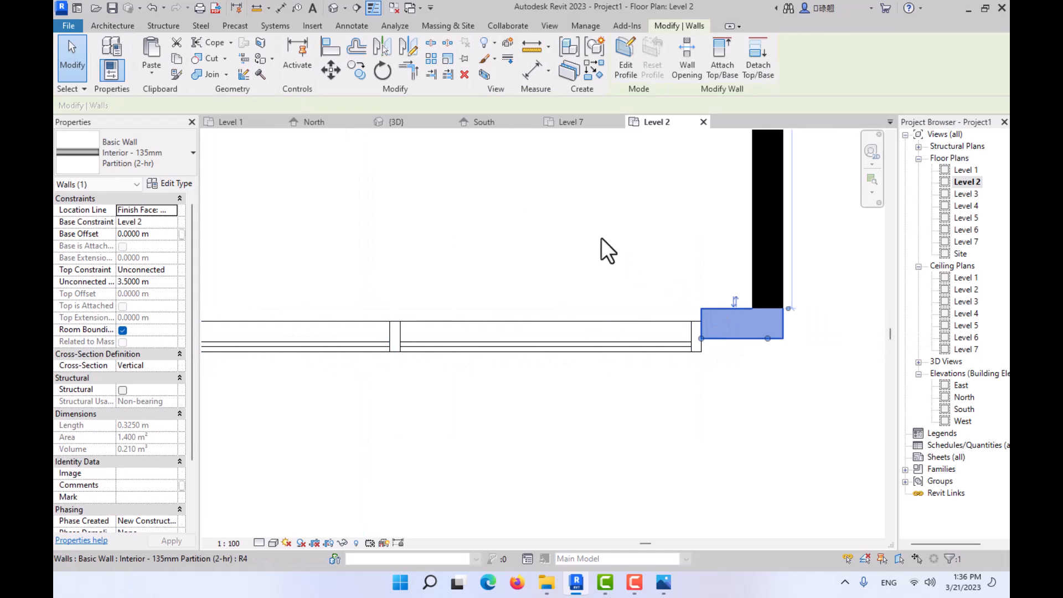
pyautogui.click(331, 69)
pyautogui.scroll(5, 720, 339)
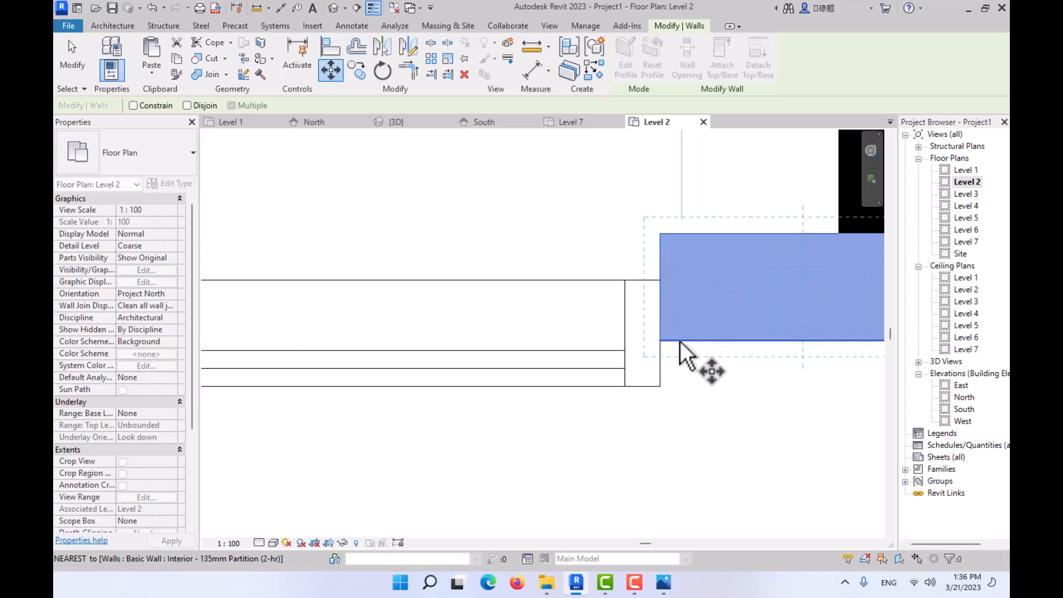
pyautogui.click(660, 340)
pyautogui.click(659, 386)
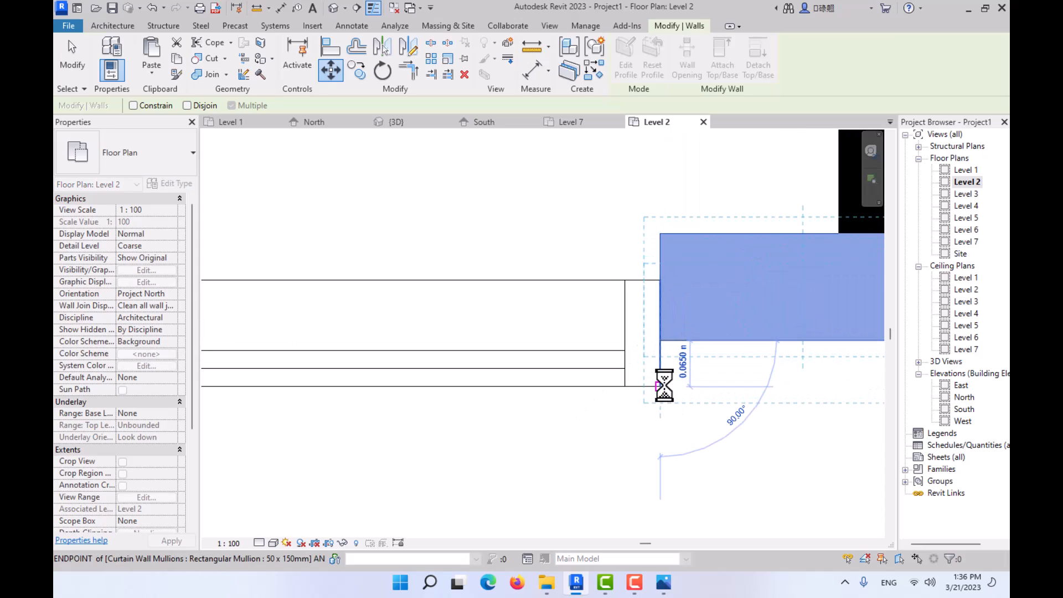
pyautogui.press('Escape')
pyautogui.scroll(-8, 663, 380)
pyautogui.moveTo(659, 380); pyautogui.dragTo(711, 354, button='middle')
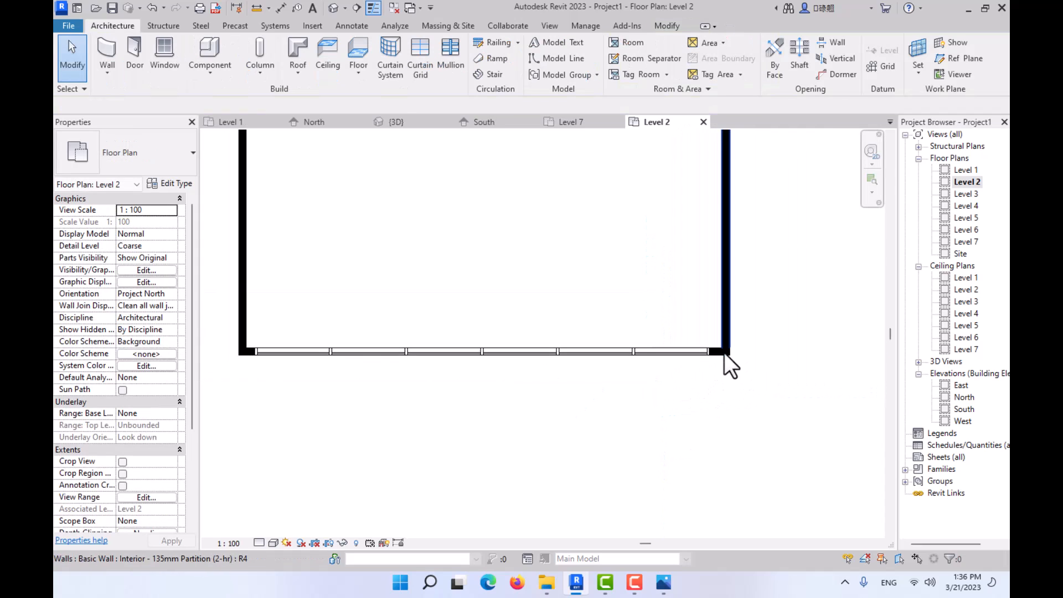
# - In the 3D view, constrain the tops of both short partition walls up to the level where the curtain wall ends
pyautogui.click(422, 122)
pyautogui.scroll(2, 521, 340)
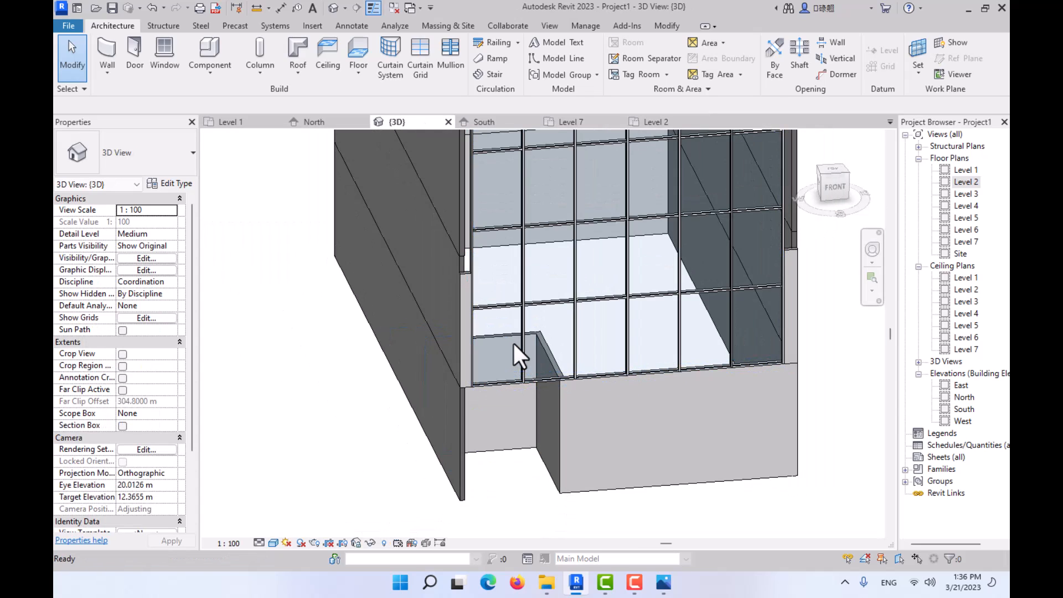
pyautogui.keyDown('shift'); pyautogui.moveTo(526, 343); pyautogui.dragTo(530, 311, button='middle'); pyautogui.keyUp('shift')
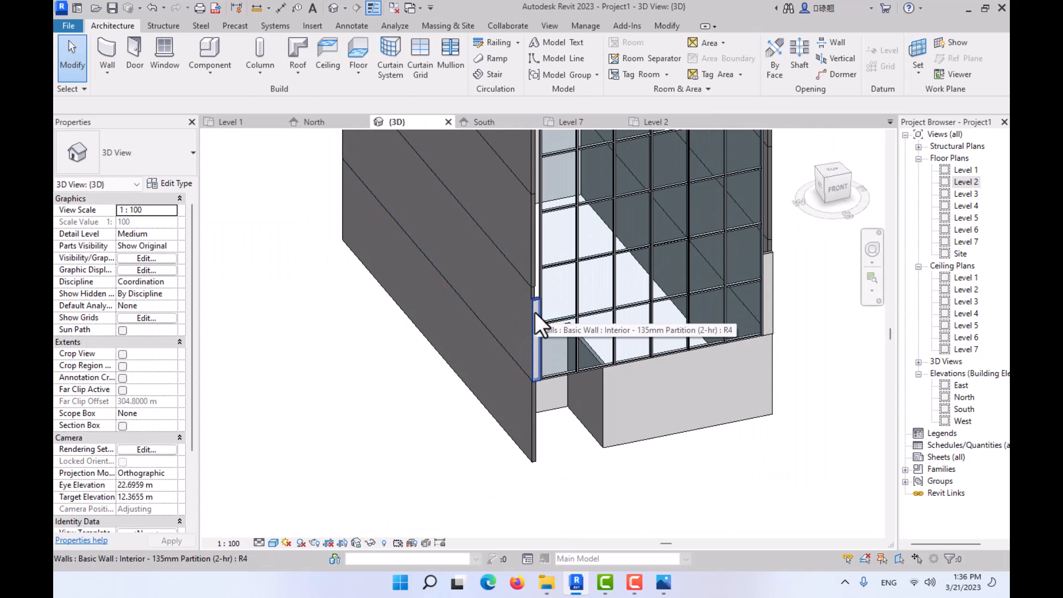
pyautogui.click(535, 312)
pyautogui.keyDown('ctrl'); pyautogui.click(769, 267); pyautogui.keyUp('ctrl')
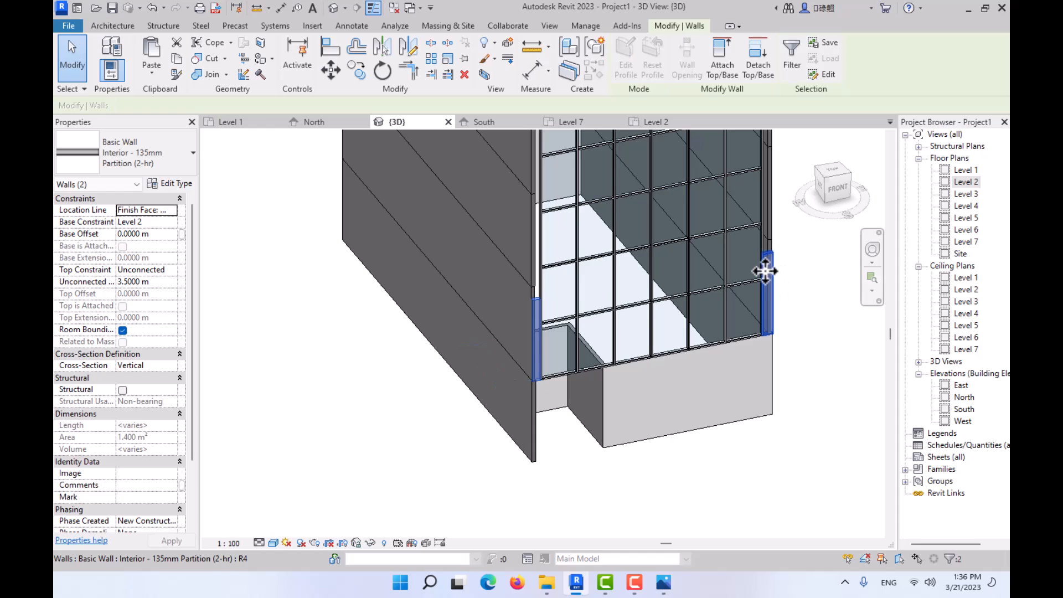
pyautogui.click(171, 270)
pyautogui.click(164, 331)
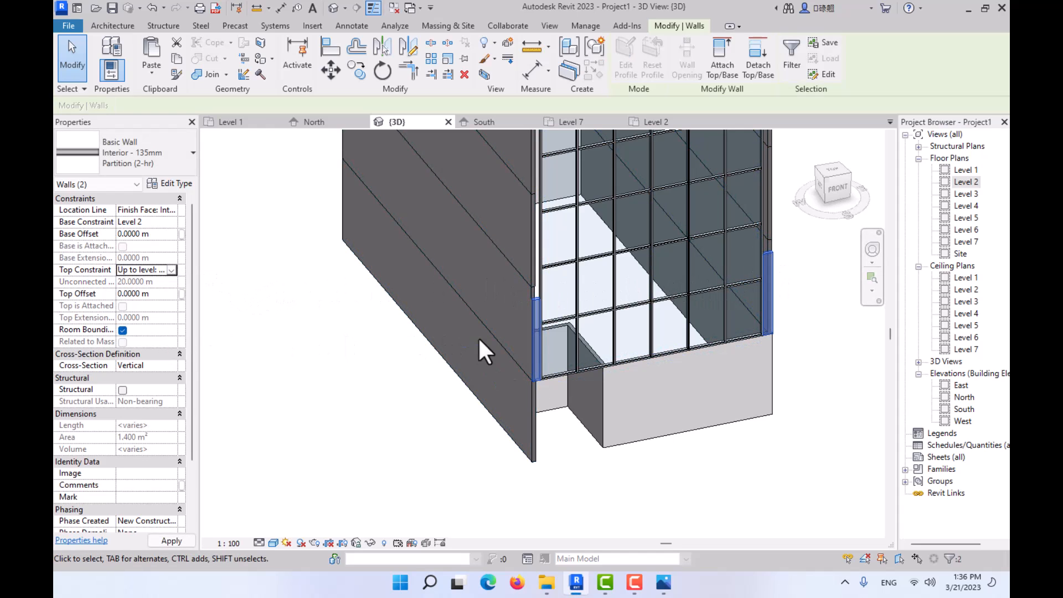
pyautogui.moveTo(569, 301); pyautogui.dragTo(545, 520, button='middle')
pyautogui.scroll(4, 515, 277)
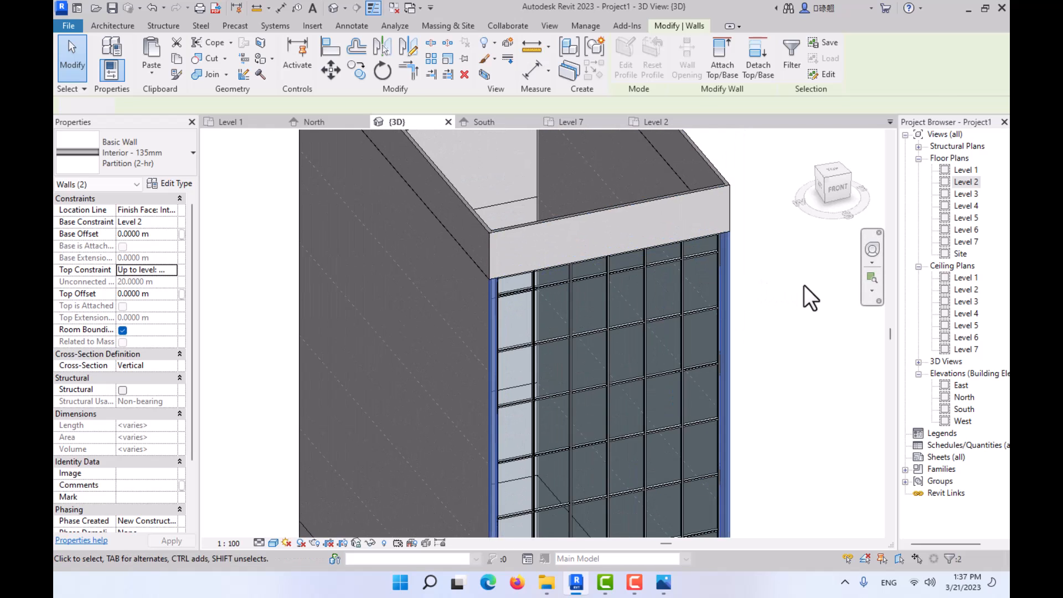
pyautogui.click(804, 285)
pyautogui.scroll(4, 726, 256)
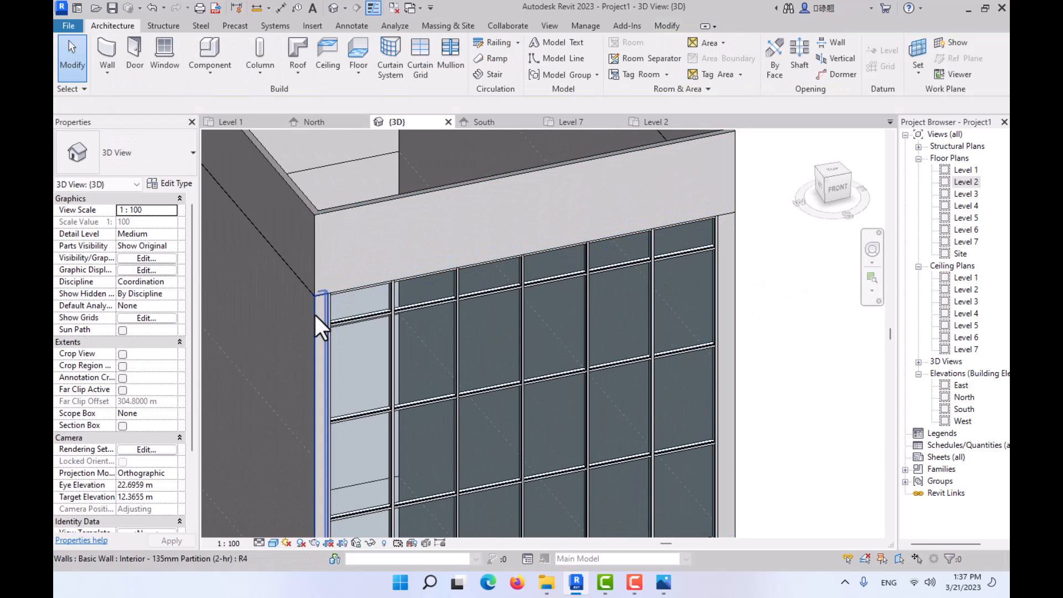
# - In the Level 2 plan, measure from the curtain wall's east end to the east wall's outer face
pyautogui.click(648, 121)
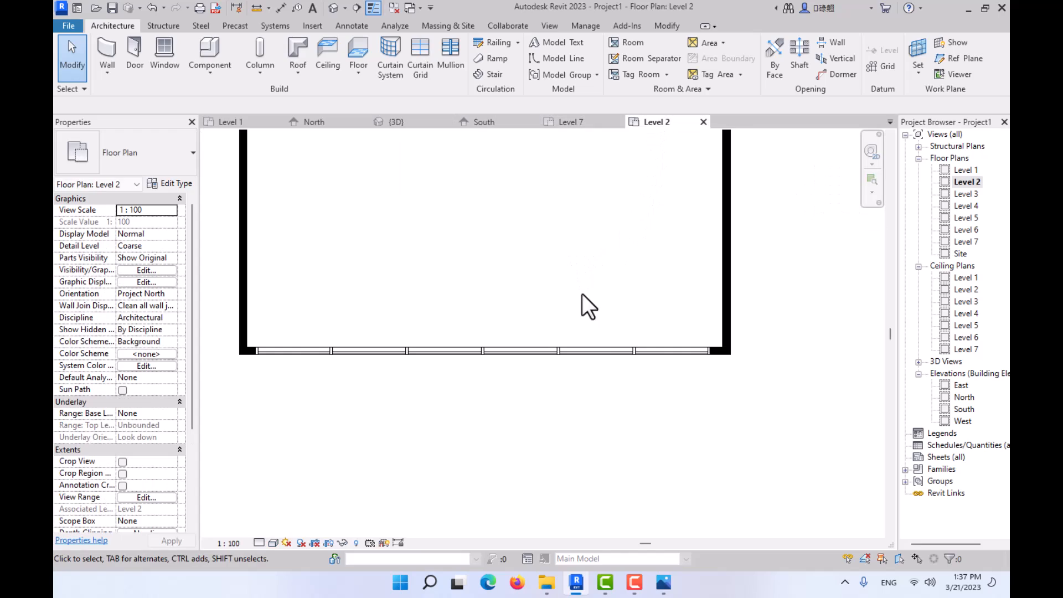
pyautogui.click(281, 8)
pyautogui.scroll(3, 600, 365)
pyautogui.scroll(5, 822, 345)
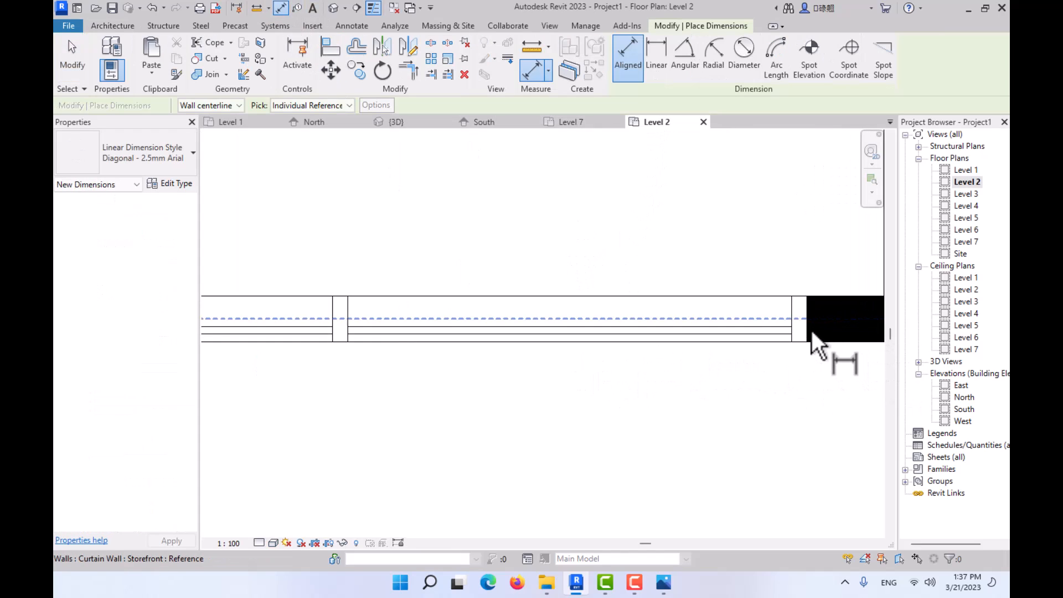
pyautogui.moveTo(809, 330); pyautogui.dragTo(564, 382, button='middle')
pyautogui.scroll(2, 554, 357)
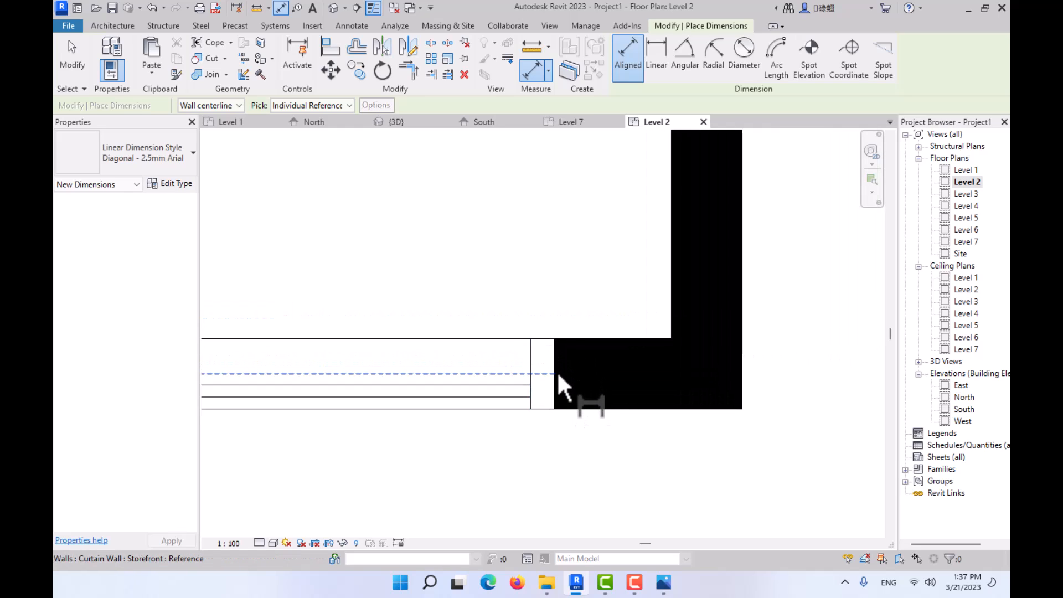
pyautogui.click(556, 374)
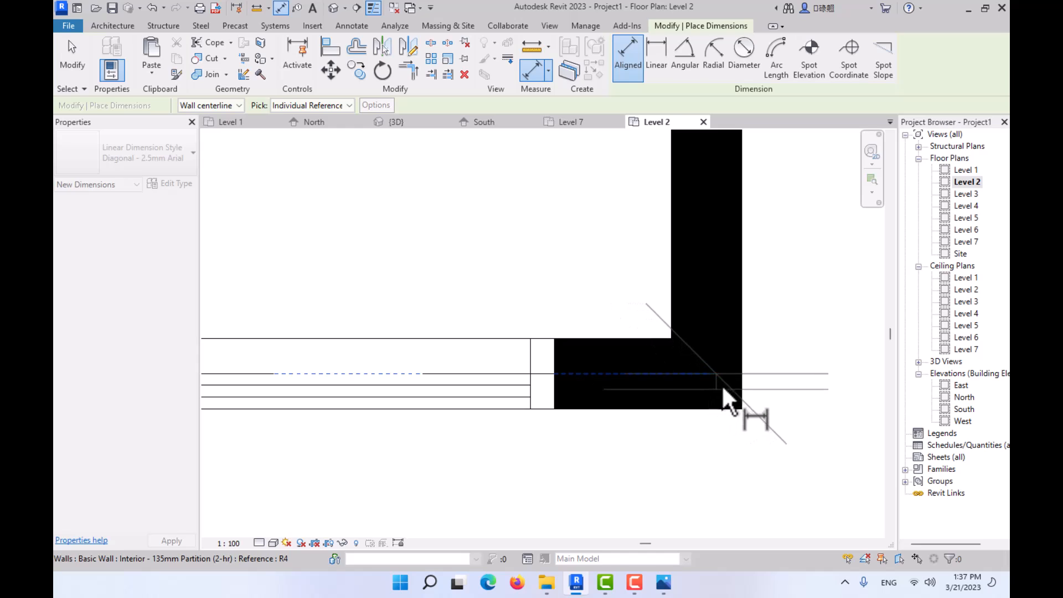
pyautogui.press('Escape')
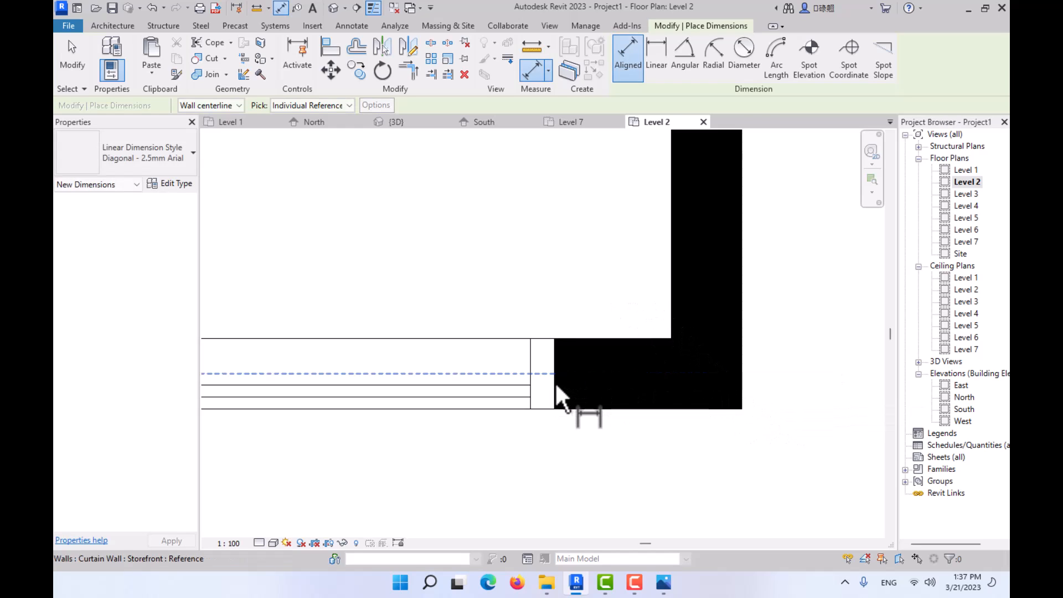
pyautogui.click(555, 383)
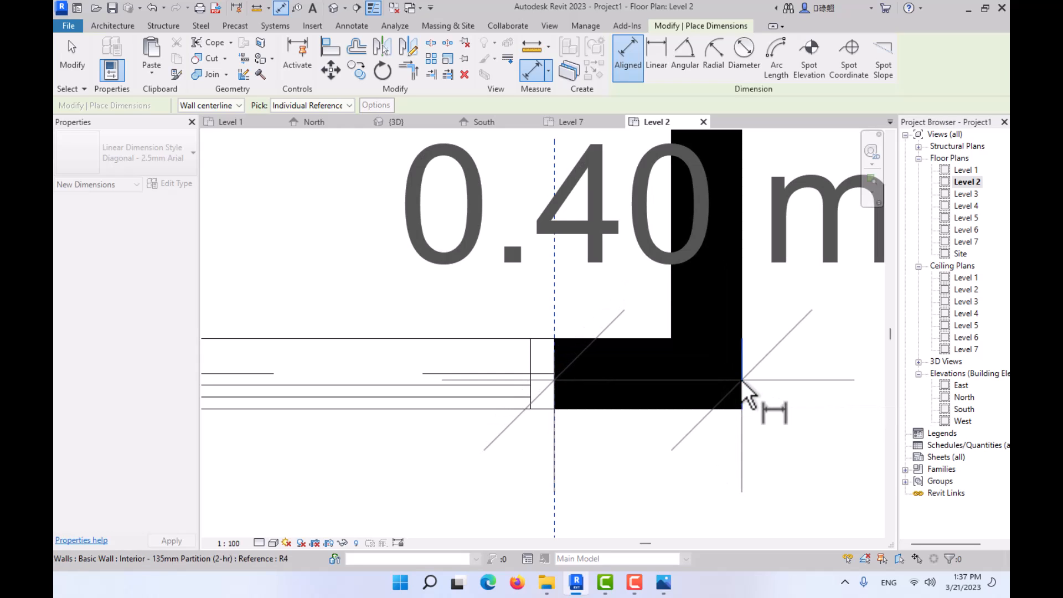
pyautogui.scroll(-3, 747, 395)
pyautogui.scroll(3, 732, 404)
pyautogui.press('Escape')
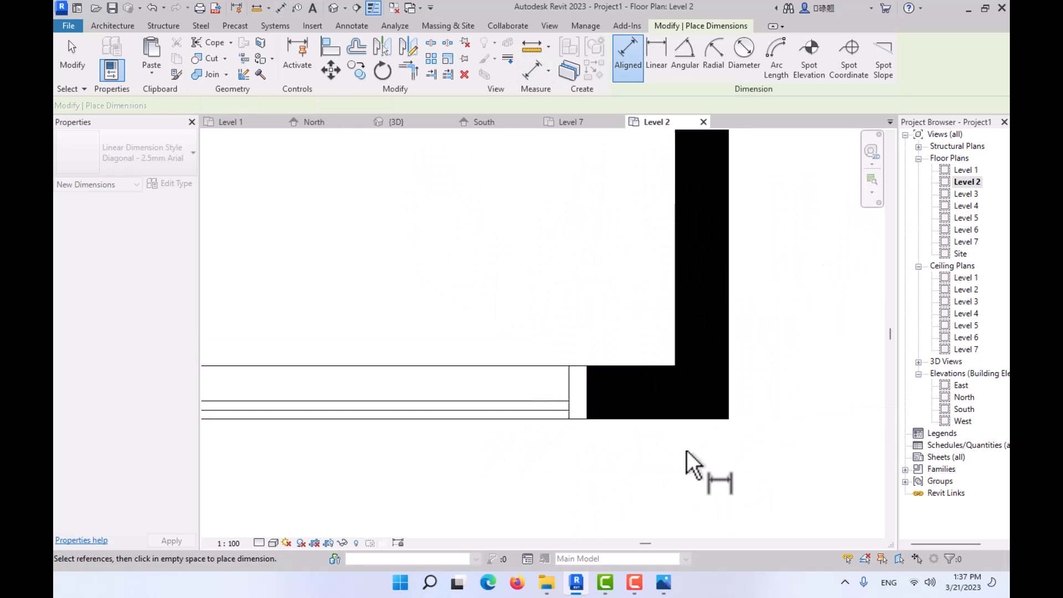
# - Check the length of the short west wall between the curtain wall's west end and the building corner
pyautogui.scroll(-3, 687, 451)
pyautogui.moveTo(687, 450); pyautogui.dragTo(748, 392, button='middle')
pyautogui.scroll(-1, 484, 421)
pyautogui.moveTo(484, 421); pyautogui.dragTo(687, 411, button='middle')
pyautogui.moveTo(485, 420); pyautogui.dragTo(730, 413, button='middle')
pyautogui.scroll(-3, 337, 396)
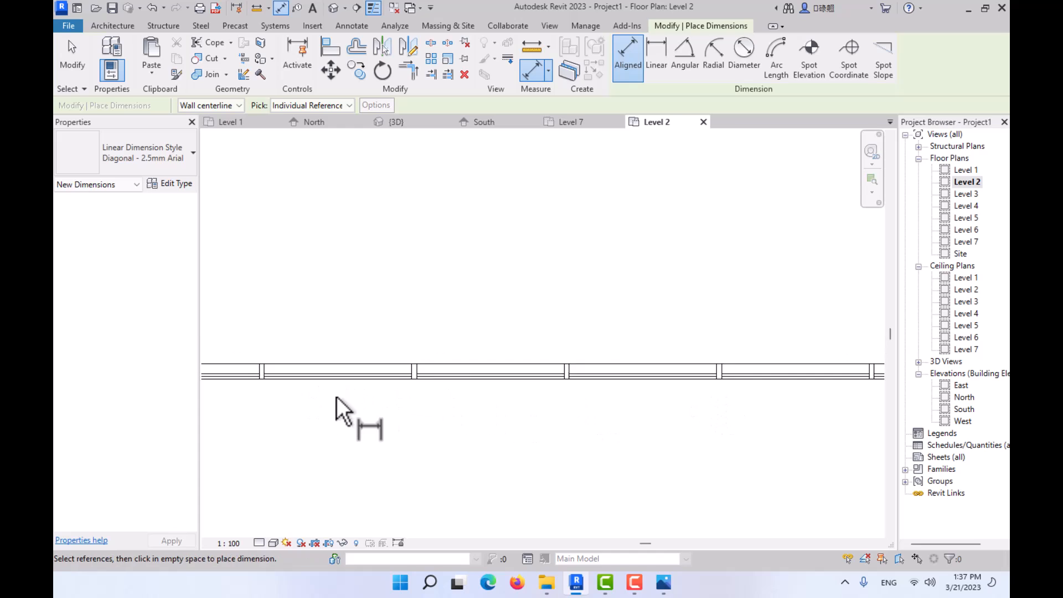
pyautogui.moveTo(338, 398); pyautogui.dragTo(679, 395, button='middle')
pyautogui.scroll(5, 446, 370)
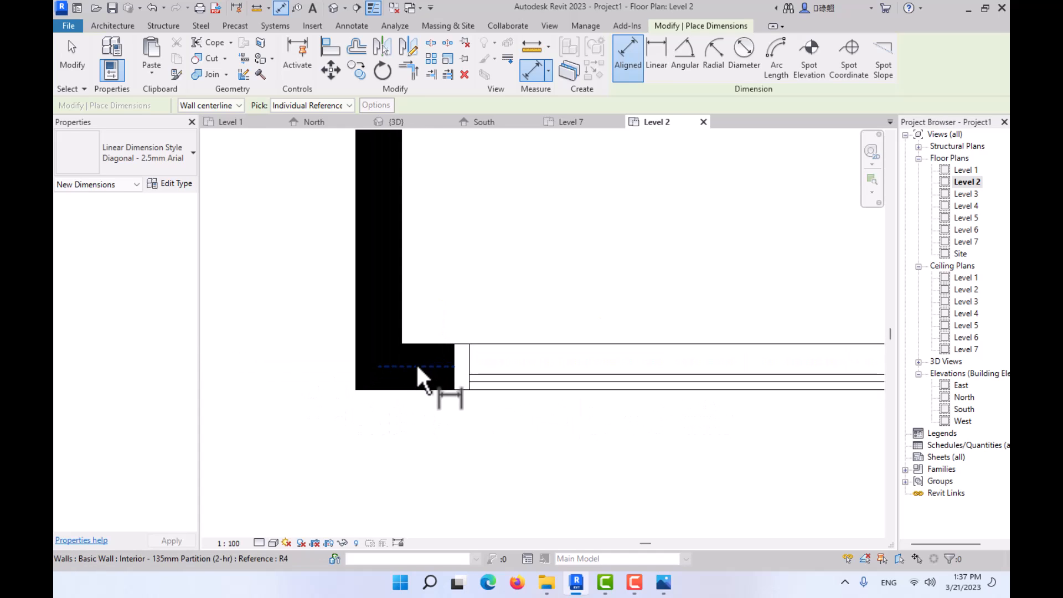
pyautogui.click(456, 374)
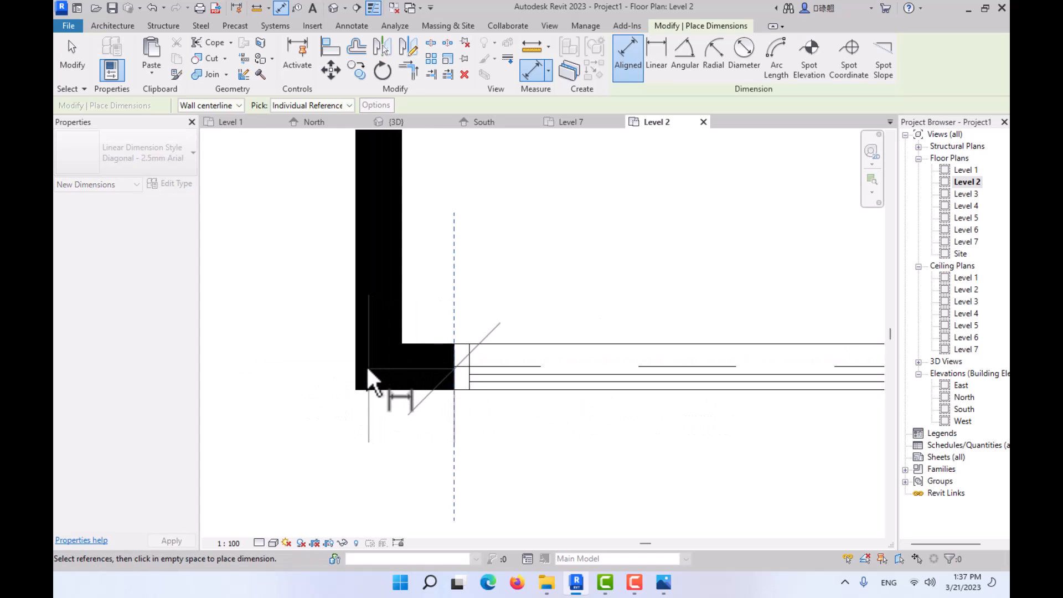
pyautogui.press('Escape')
pyautogui.press('Escape')
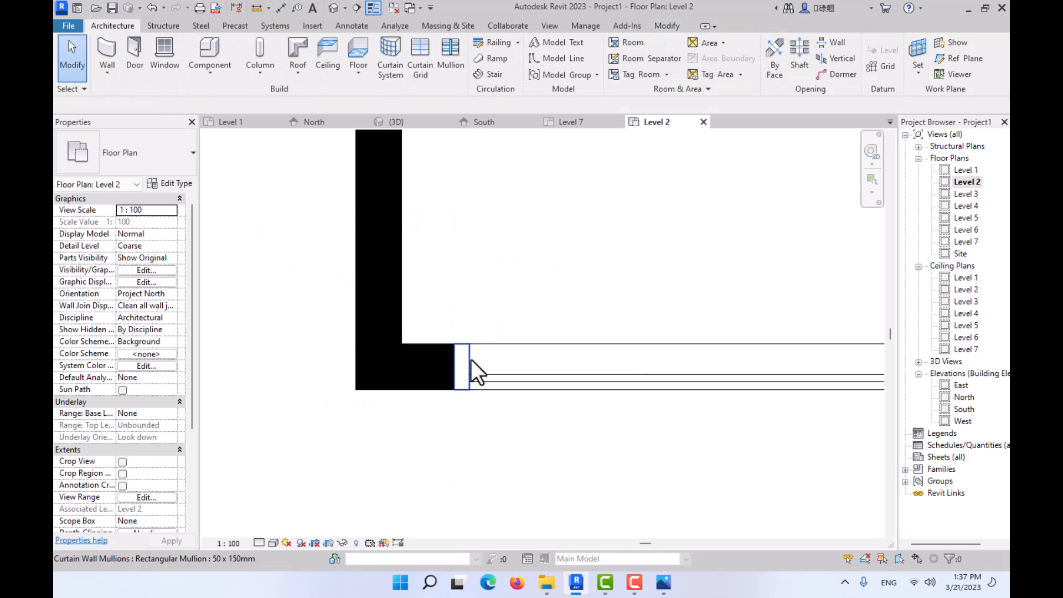
# - Pull the curtain wall's west end inward, shortening the curtain wall to about 9.02 m
pyautogui.click(476, 377)
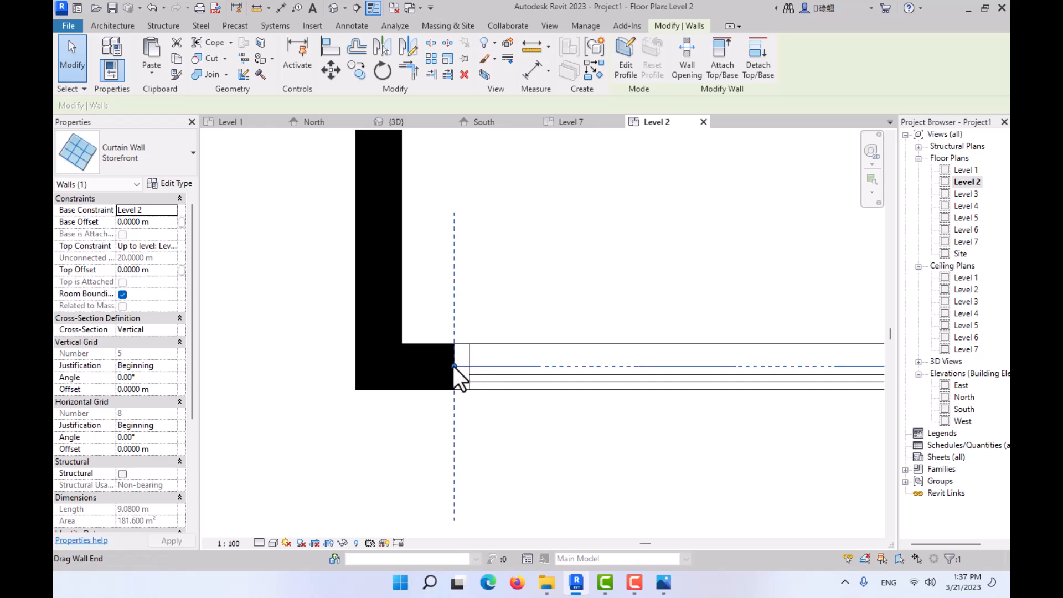
pyautogui.moveTo(458, 375); pyautogui.dragTo(473, 366)
pyautogui.scroll(-2, 468, 321)
pyautogui.scroll(2, 471, 337)
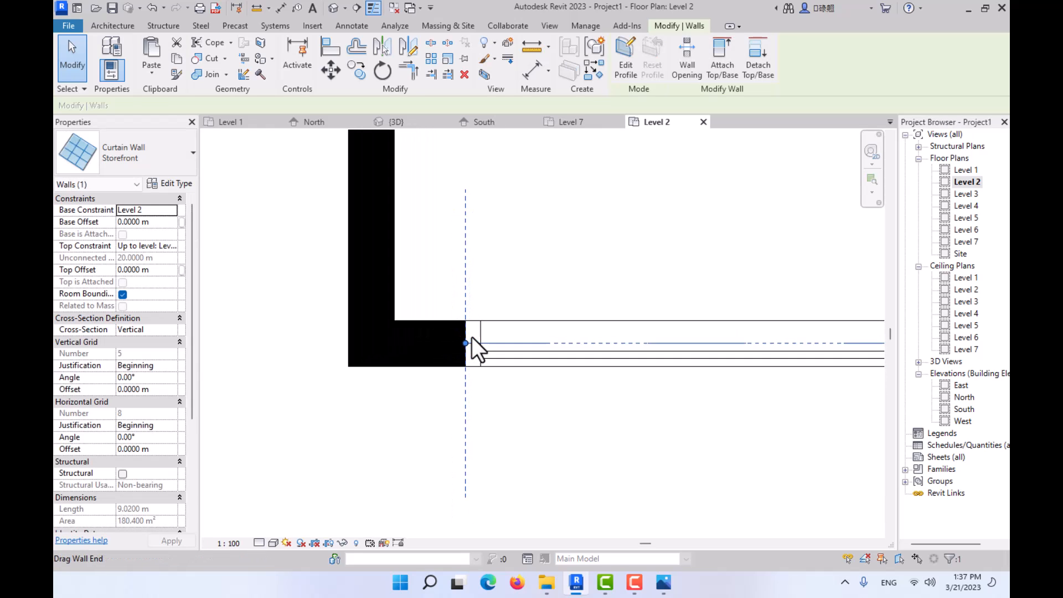
pyautogui.click(281, 4)
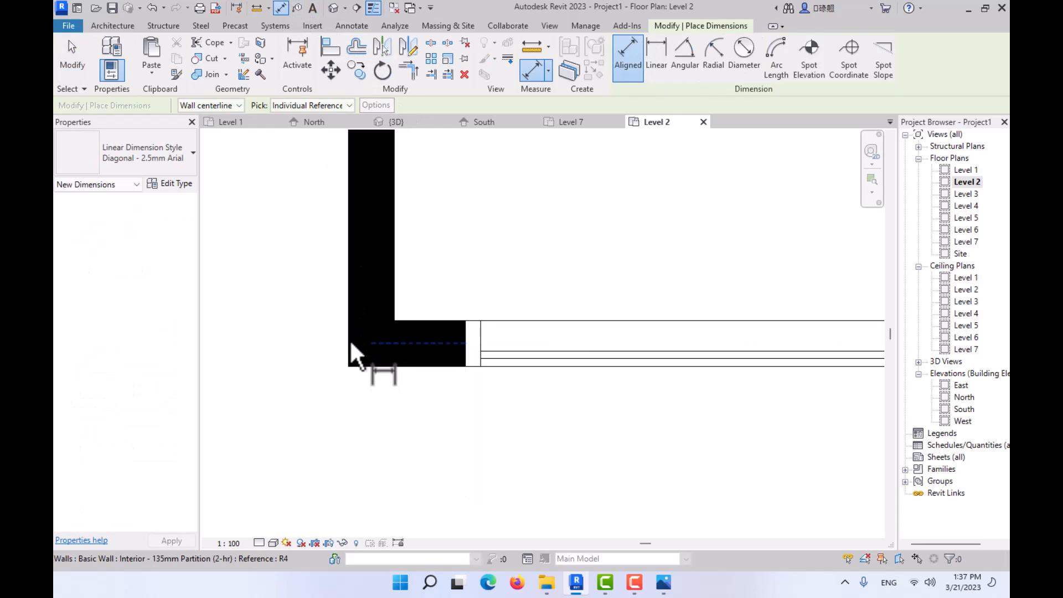
pyautogui.click(347, 339)
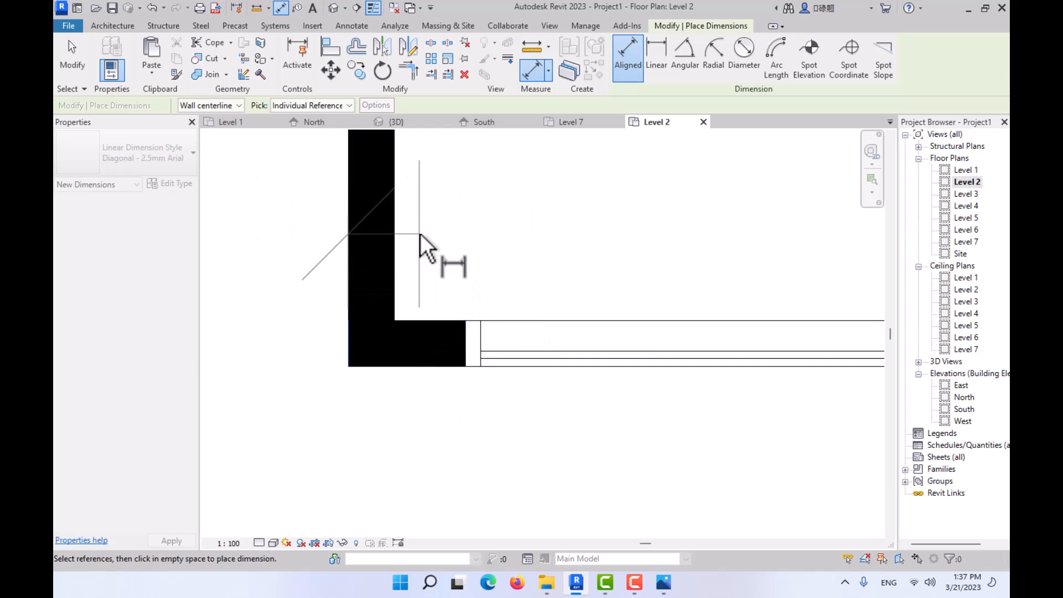
pyautogui.press('Escape')
pyautogui.press('Escape')
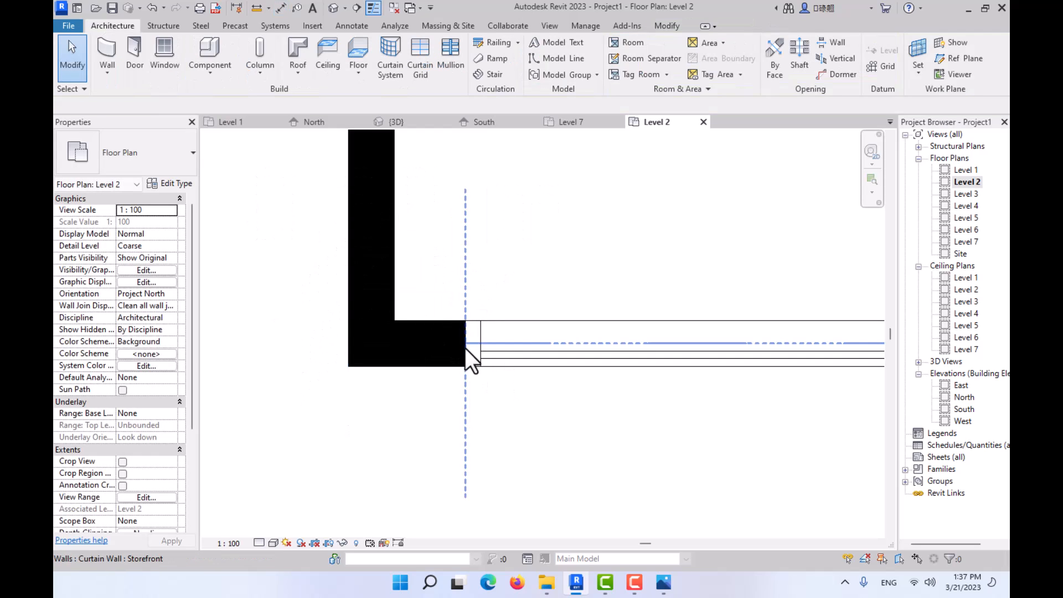
# - Place an aligned dimension between the curtain wall's west end and the west wall's outer face
pyautogui.click(282, 10)
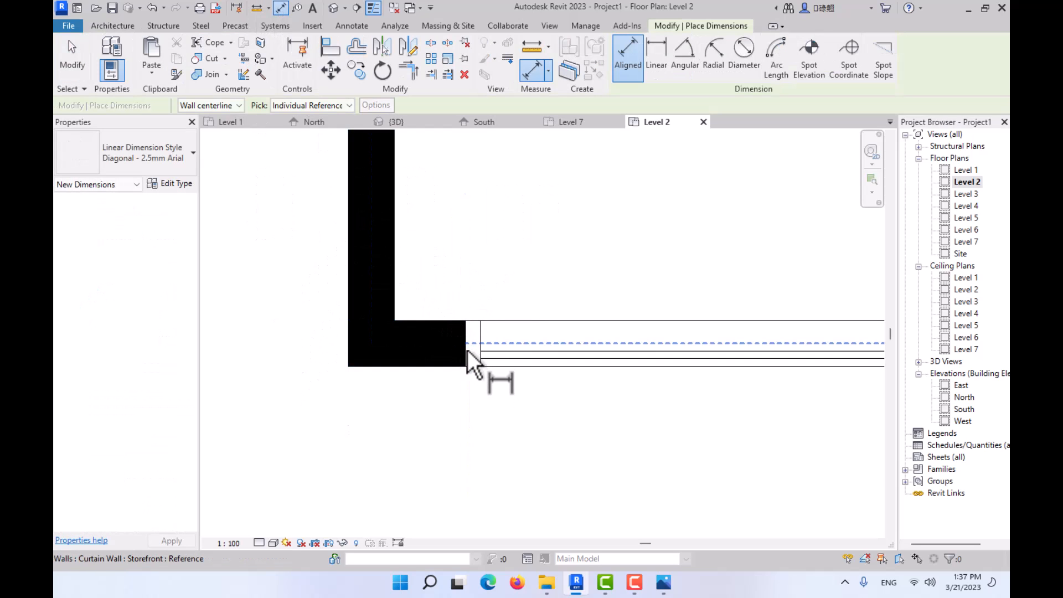
pyautogui.click(466, 355)
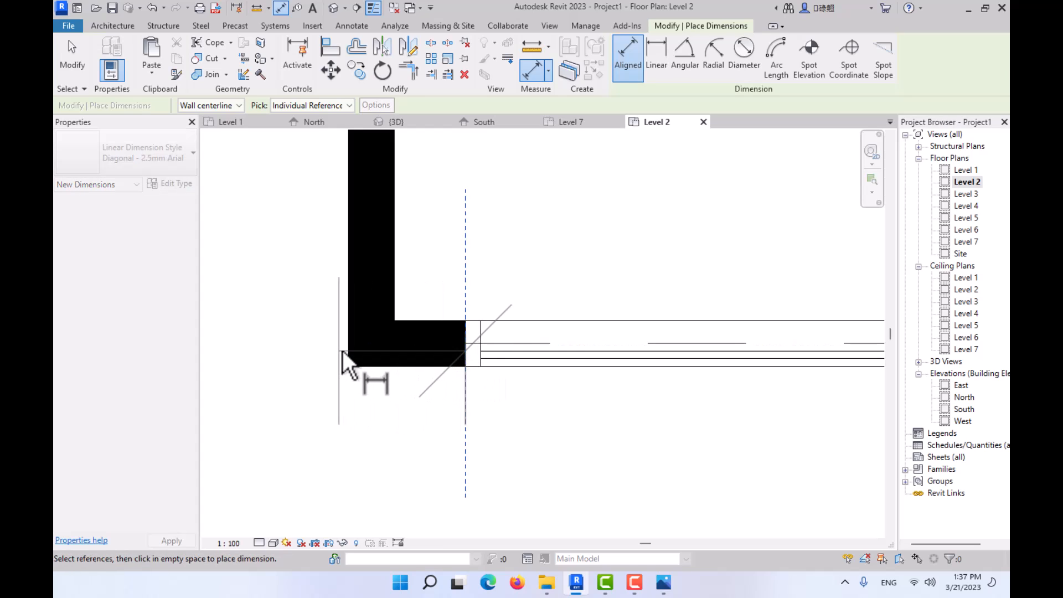
pyautogui.click(351, 478)
pyautogui.scroll(-4, 359, 448)
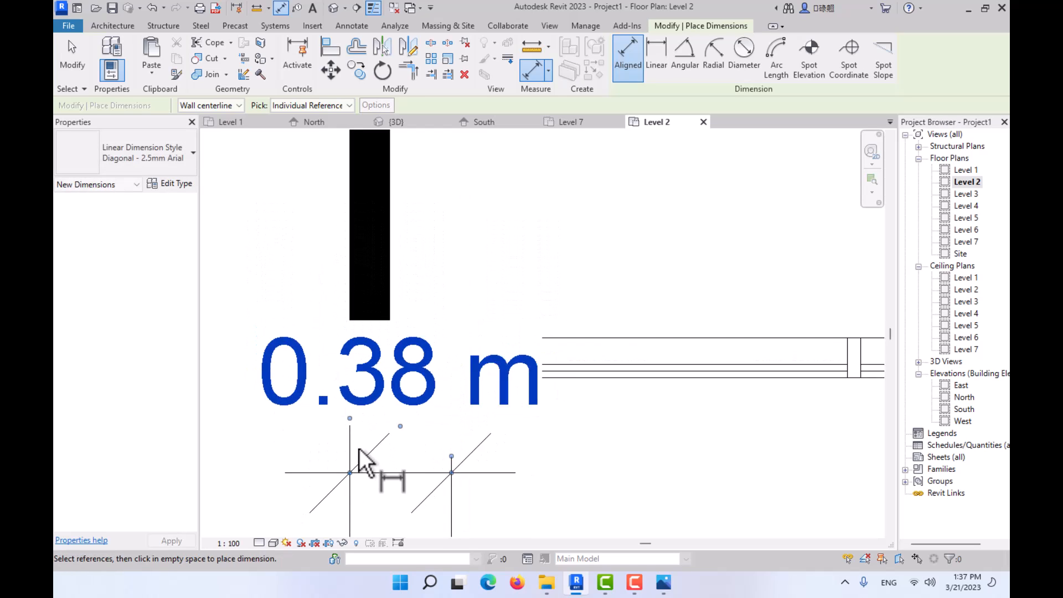
pyautogui.press('Escape')
pyautogui.press('Escape')
pyautogui.doubleClick(390, 417)
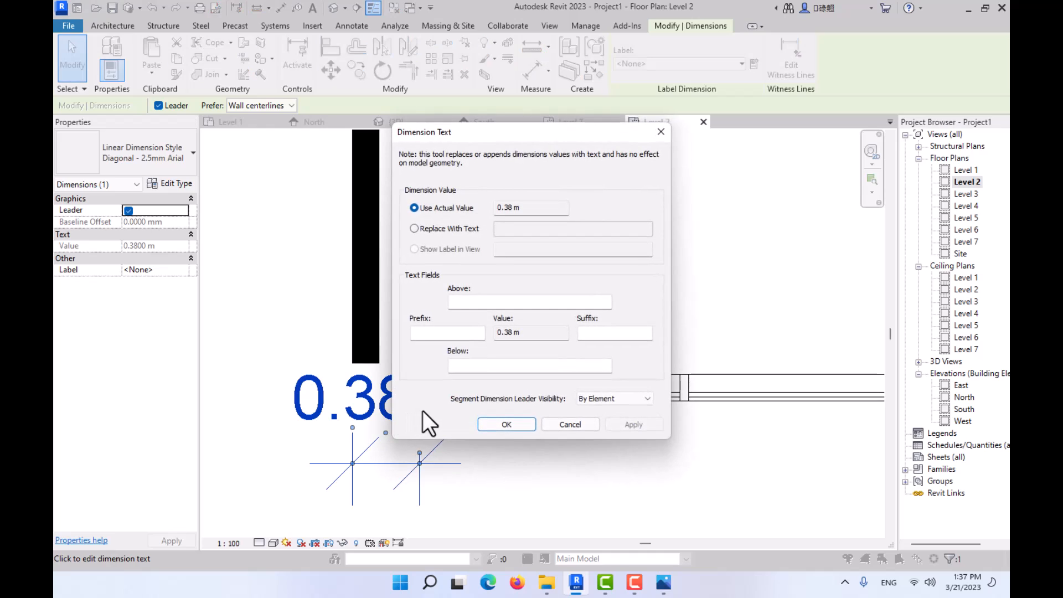
pyautogui.click(569, 424)
pyautogui.press('Escape')
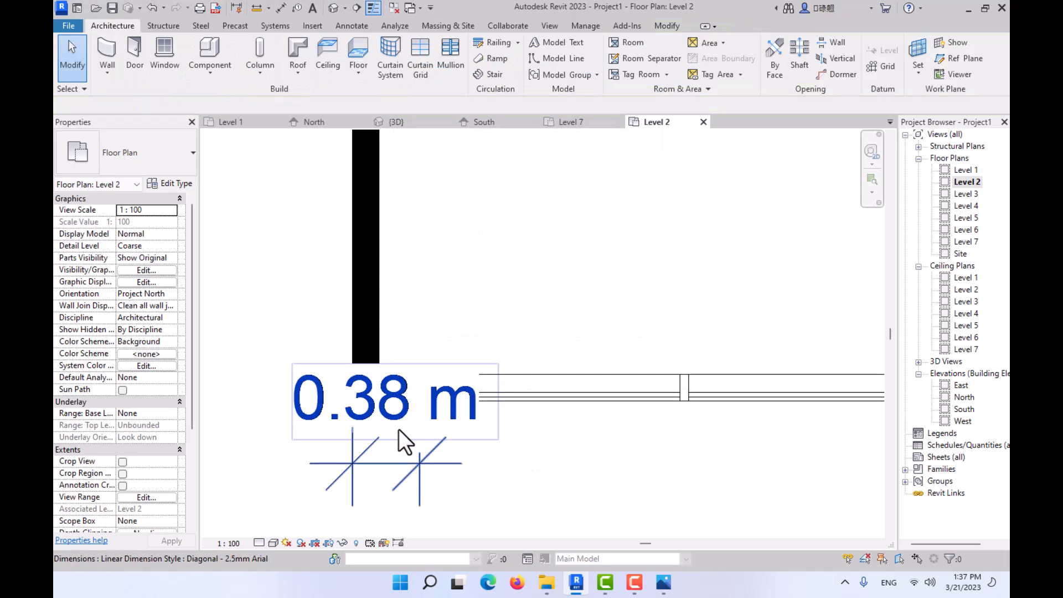
# - Move the west corner dimension's text below its dimension line, clear of the wall
pyautogui.moveTo(398, 430); pyautogui.dragTo(461, 254, button='middle')
pyautogui.click(459, 261)
pyautogui.moveTo(451, 267); pyautogui.dragTo(457, 401)
pyautogui.press('Escape')
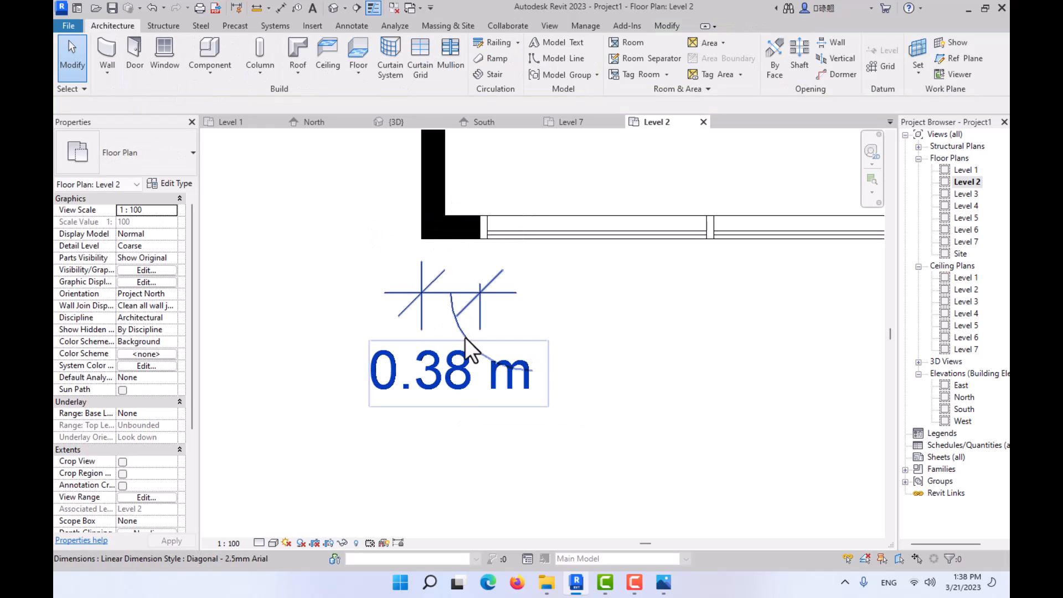
pyautogui.click(466, 335)
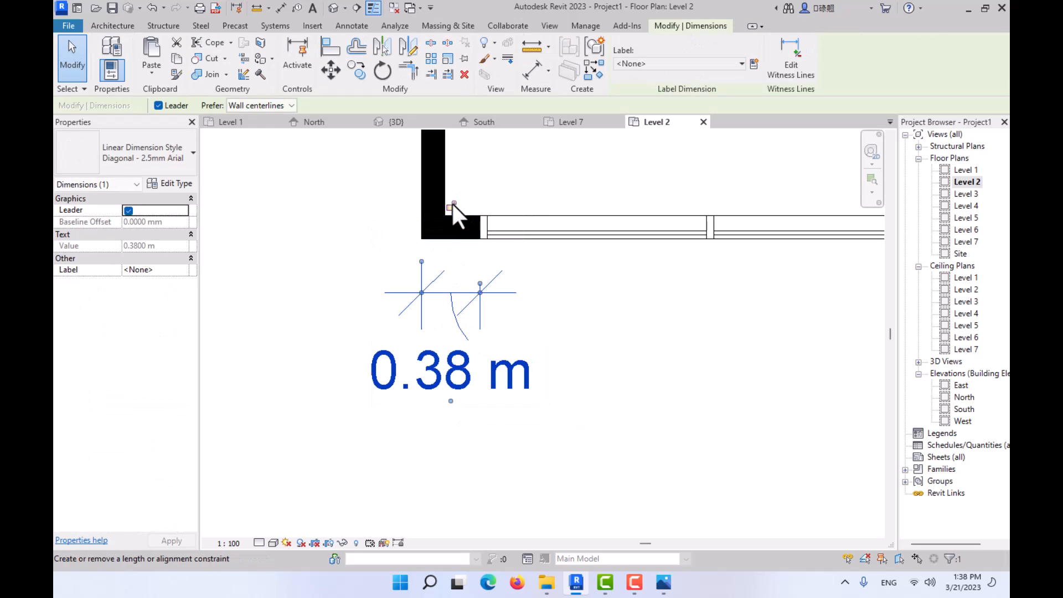
pyautogui.click(461, 382)
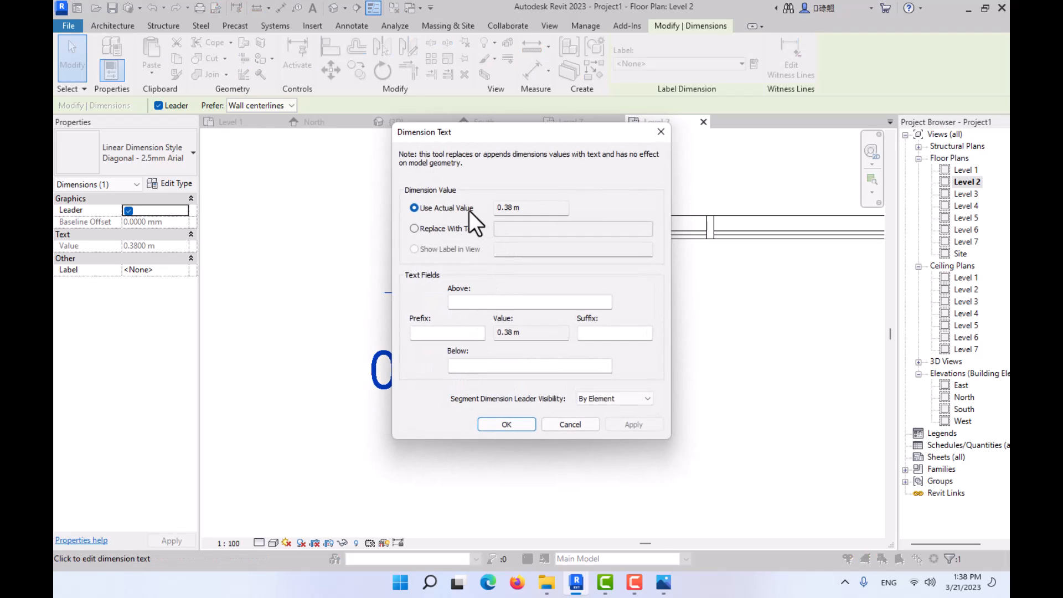
pyautogui.click(423, 224)
pyautogui.click(427, 211)
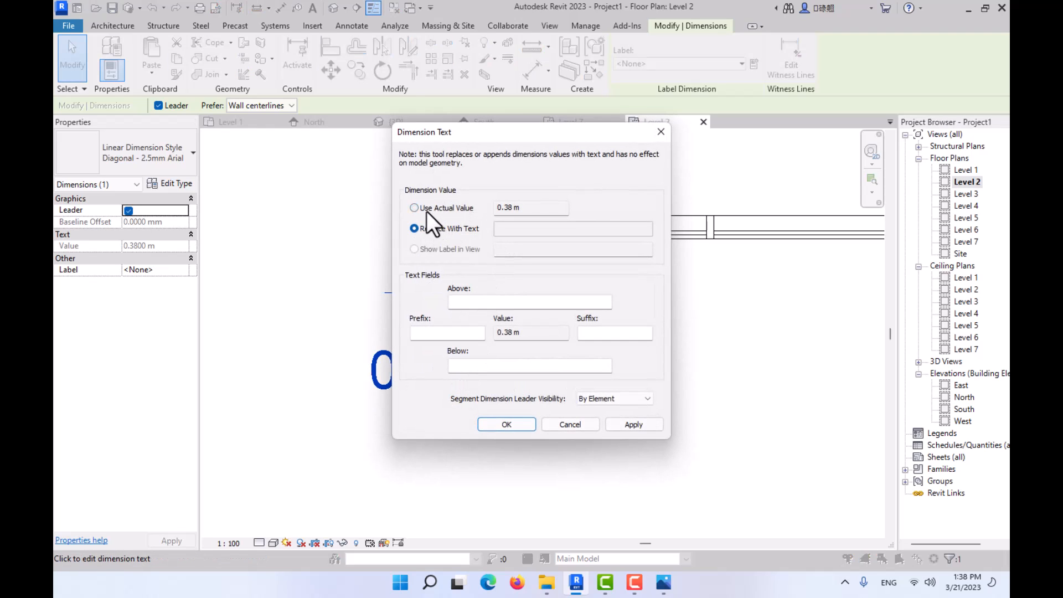
pyautogui.click(508, 424)
pyautogui.click(396, 259)
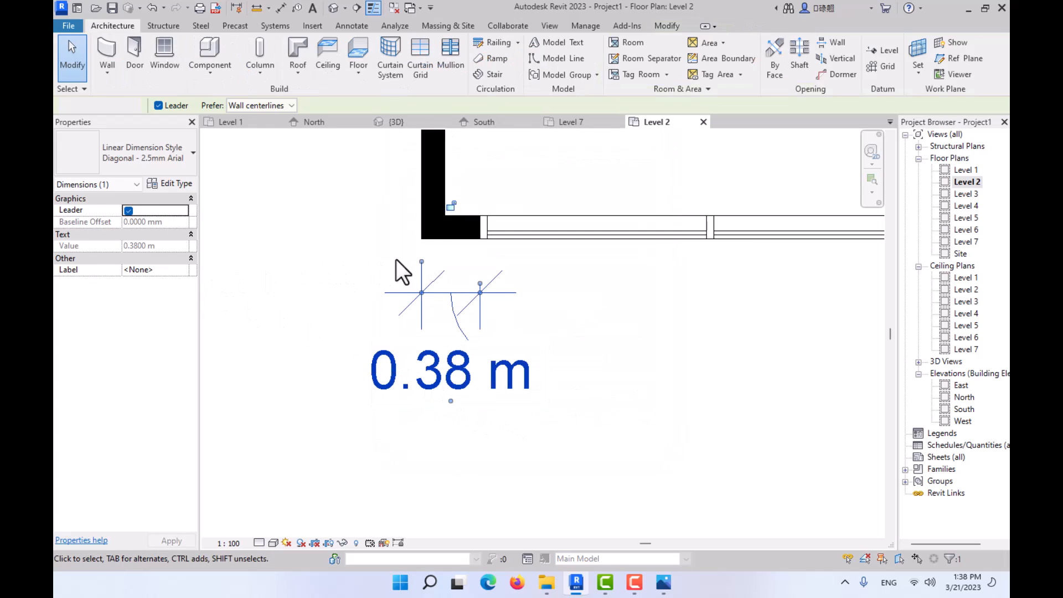
# - Move the curtain wall's west end by setting its dimension from the west wall's outer face to 0.4 m
pyautogui.scroll(3, 480, 236)
pyautogui.click(481, 237)
pyautogui.click(429, 472)
pyautogui.write('0.4')
pyautogui.press('Return')
pyautogui.press('Escape')
pyautogui.scroll(1, 471, 317)
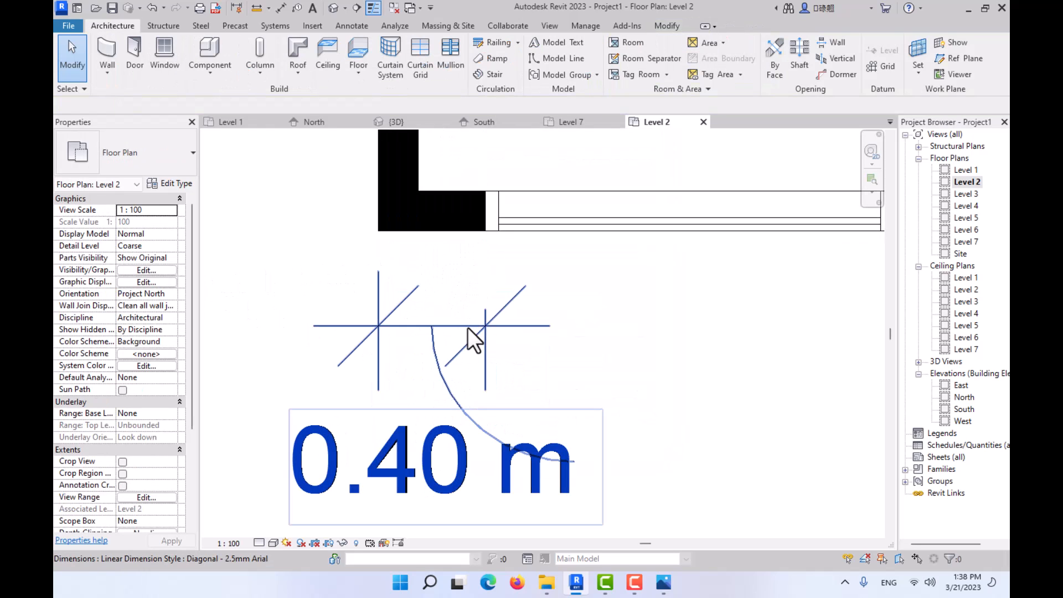
# - Delete the dimension at the west corner and return to the 3D view of the facade
pyautogui.click(467, 327)
pyautogui.press('Delete')
pyautogui.scroll(-3, 416, 298)
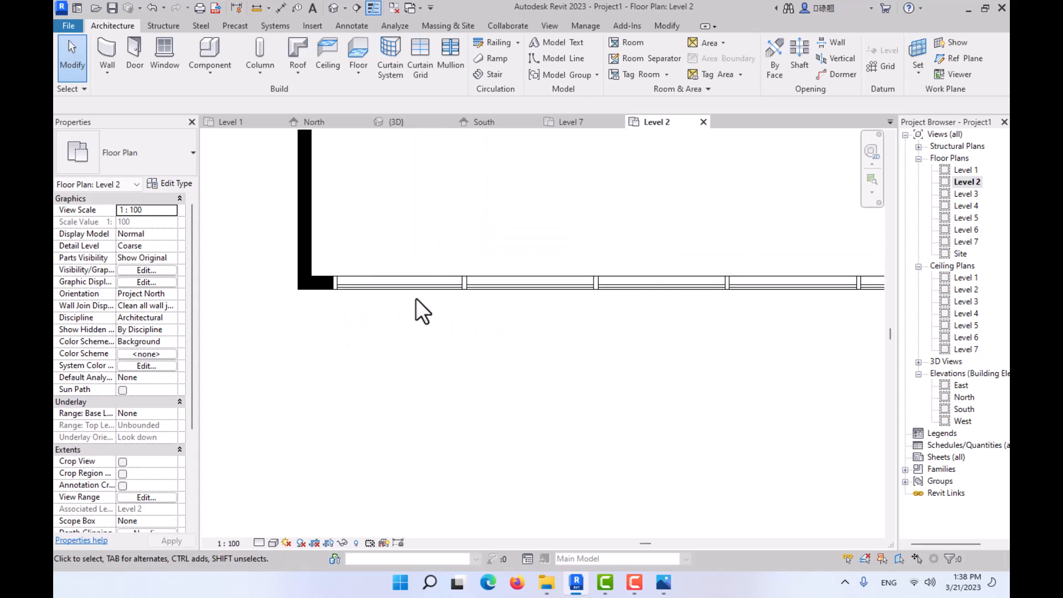
pyautogui.click(405, 122)
pyautogui.scroll(3, 410, 249)
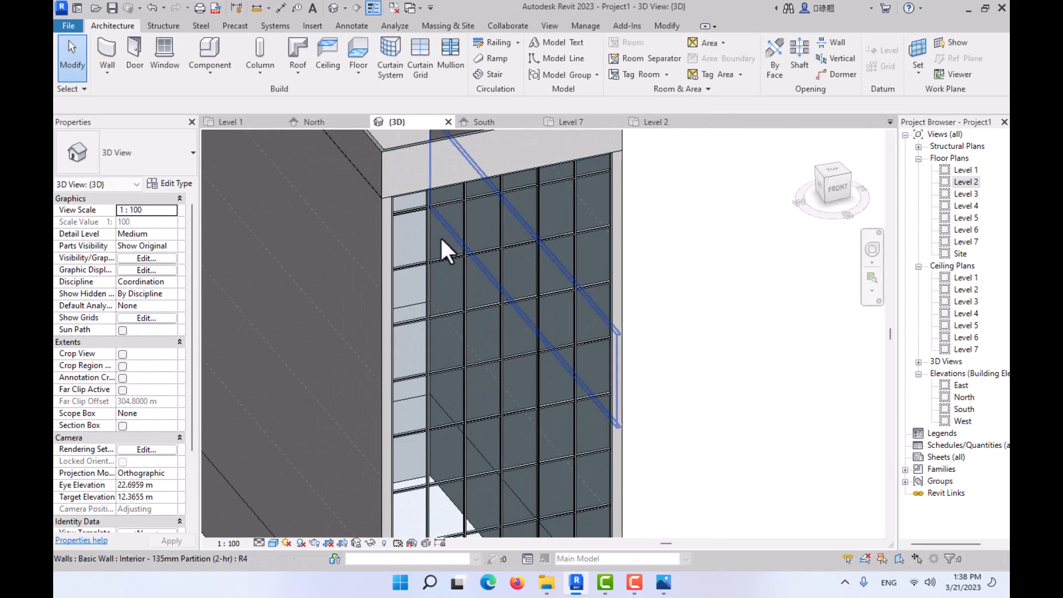
# - Check the facade photo 02.JPG and set the vertical grid layout of the front curtain wall's Storefront type to Fixed Number
pyautogui.scroll(-2, 443, 233)
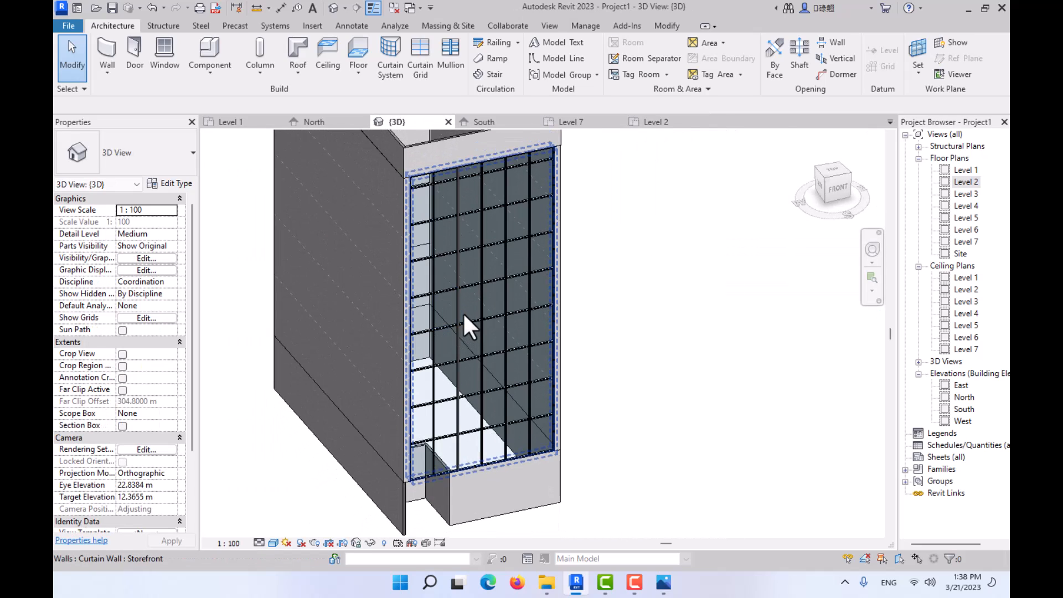
pyautogui.click(663, 583)
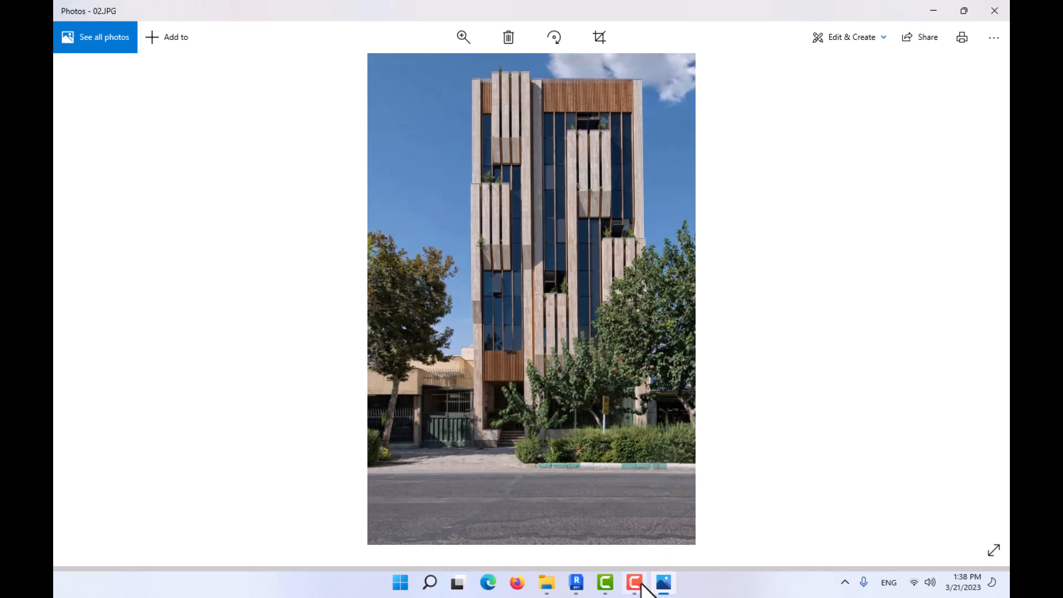
pyautogui.click(576, 583)
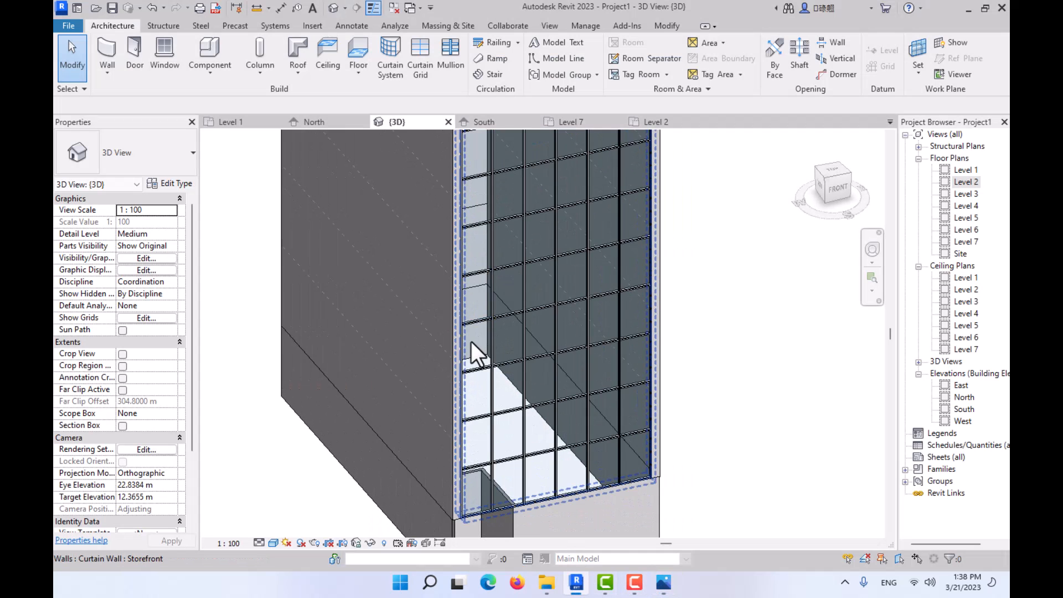
pyautogui.scroll(1, 493, 333)
pyautogui.scroll(-2, 615, 315)
pyautogui.keyDown('shift'); pyautogui.moveTo(620, 333); pyautogui.dragTo(557, 330, button='middle'); pyautogui.keyUp('shift')
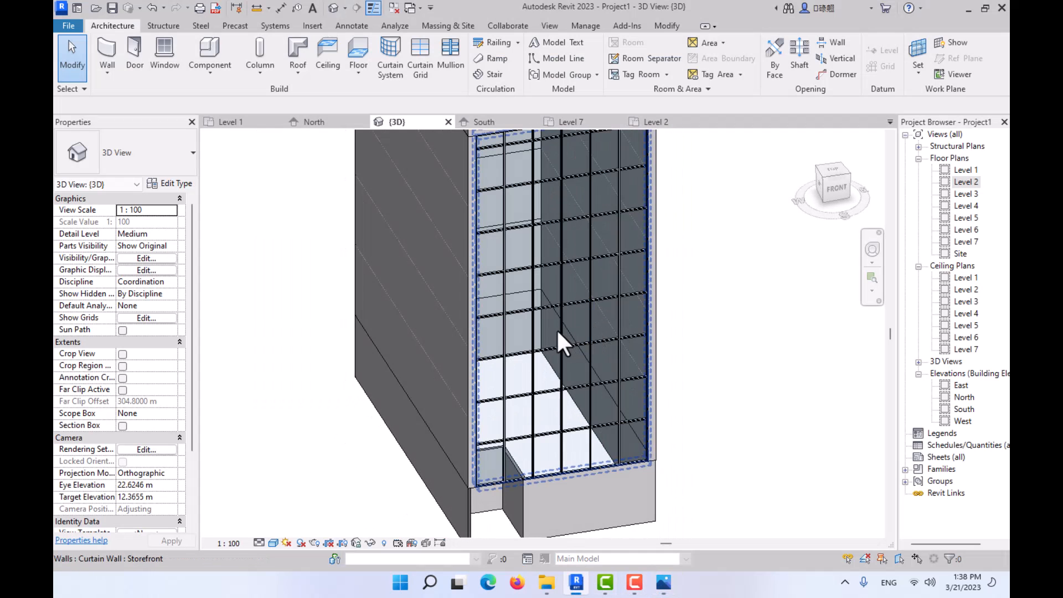
pyautogui.click(516, 328)
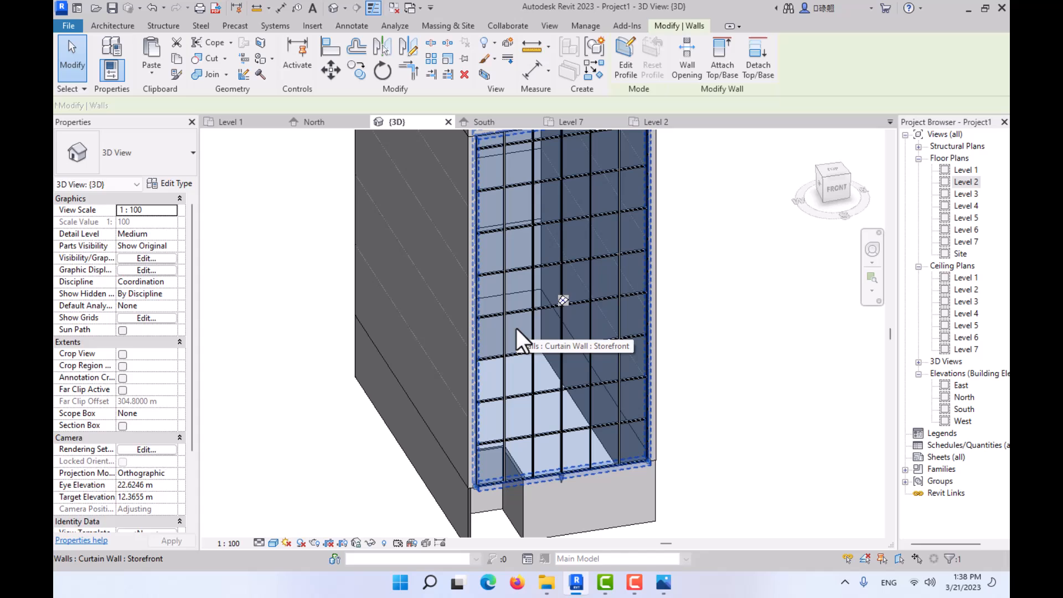
pyautogui.click(165, 185)
pyautogui.click(640, 304)
pyautogui.click(640, 304)
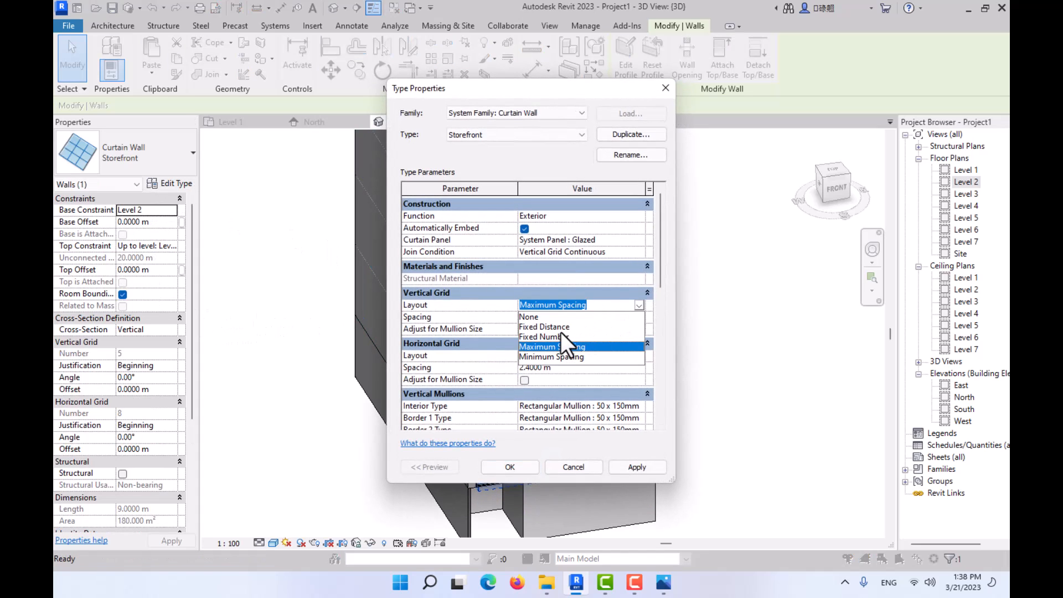
pyautogui.click(556, 336)
# - Set the Storefront type's horizontal grid layout to Fixed Number and accept the type changes
pyautogui.click(640, 355)
pyautogui.click(640, 355)
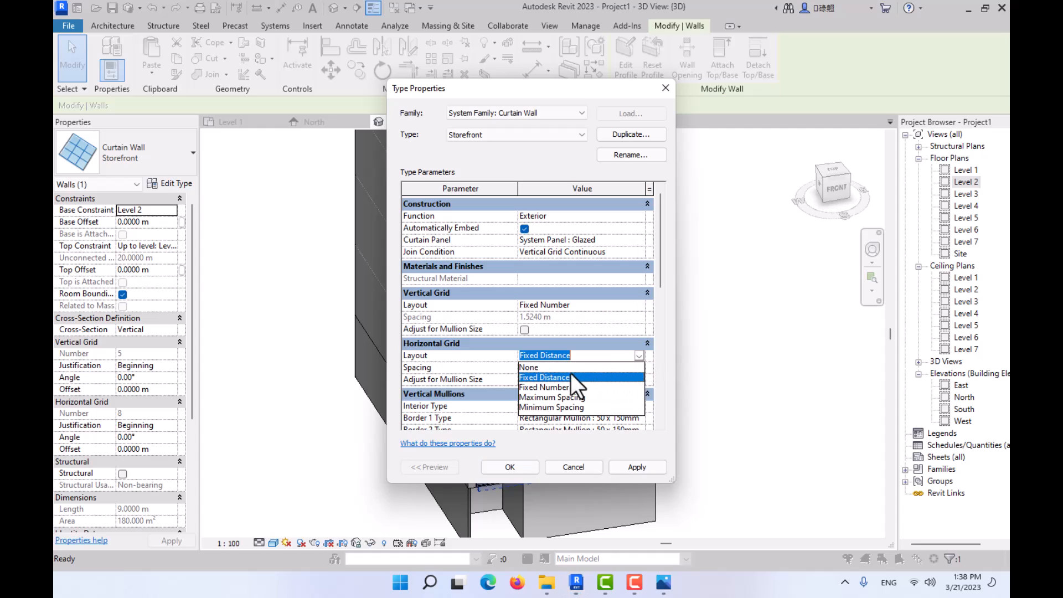
pyautogui.click(555, 387)
pyautogui.click(526, 465)
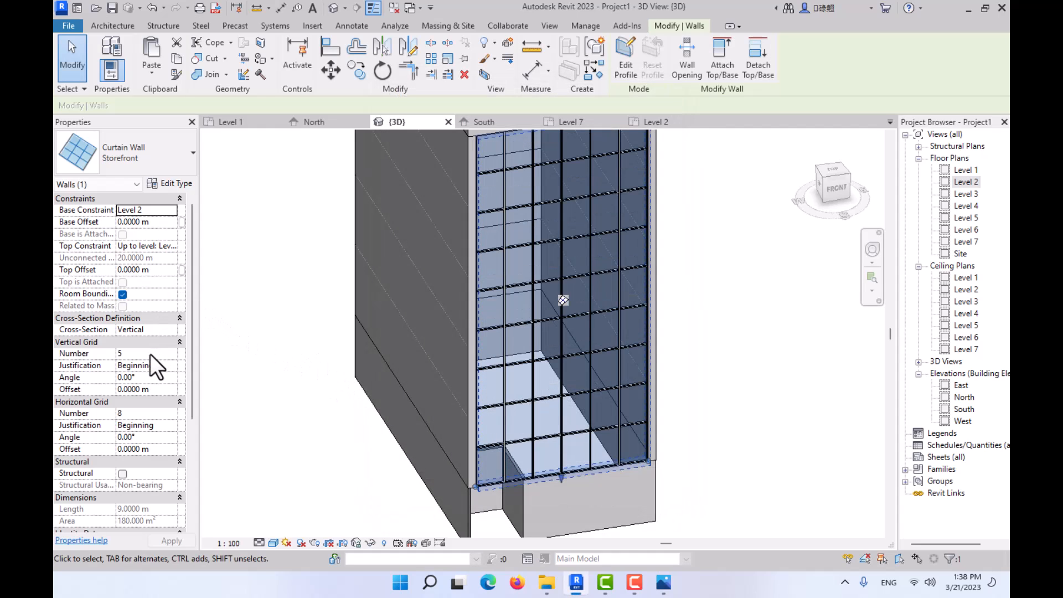
# - Set the front curtain wall's vertical grid number to 14 and its horizontal grid number to 6
pyautogui.click(151, 353)
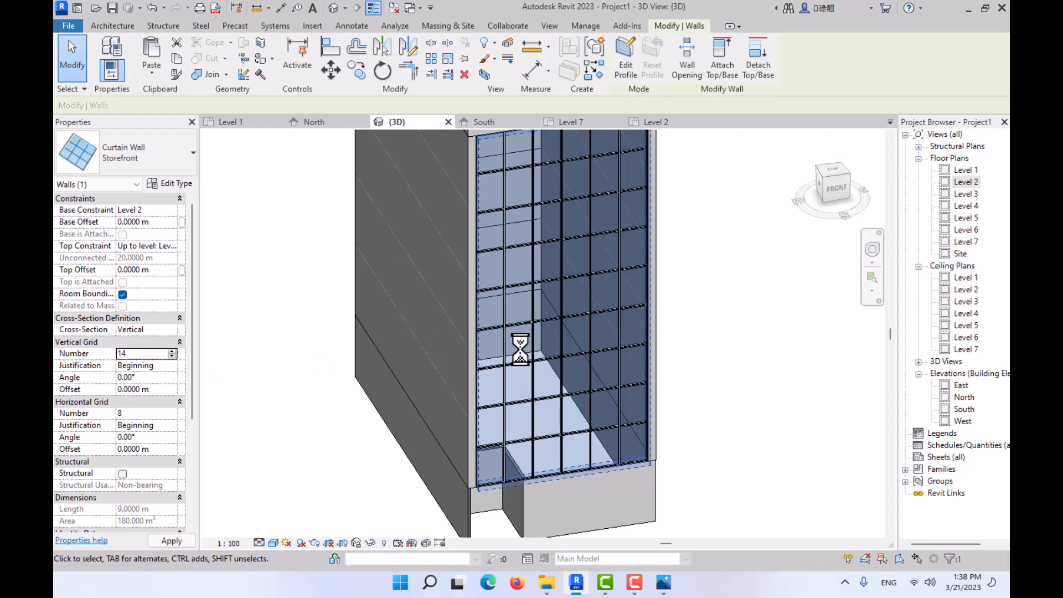
pyautogui.keyDown('shift'); pyautogui.moveTo(517, 349); pyautogui.dragTo(549, 381, button='middle'); pyautogui.keyUp('shift')
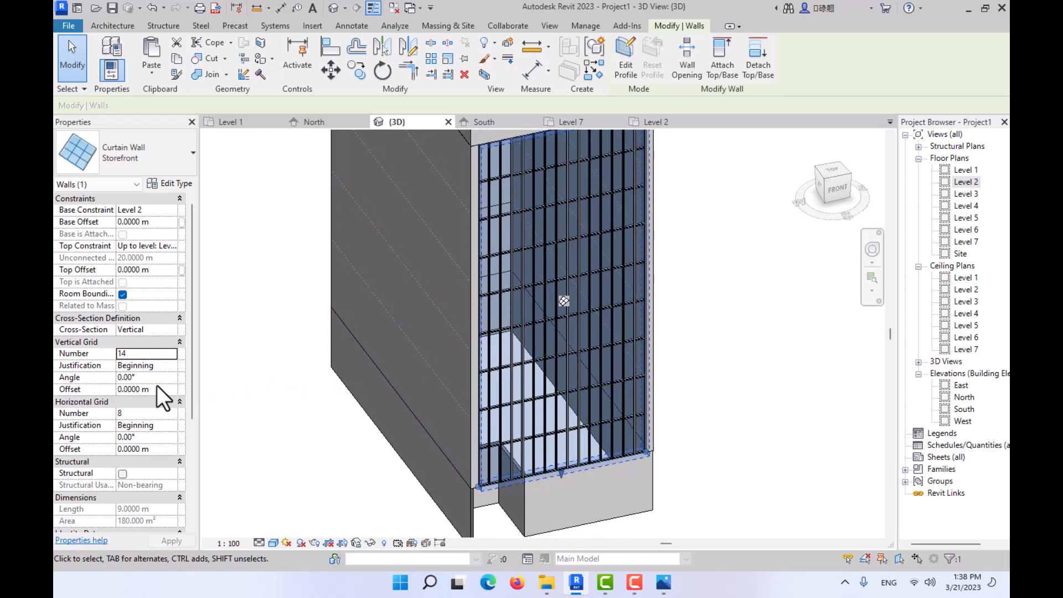
pyautogui.click(159, 413)
pyautogui.write('6')
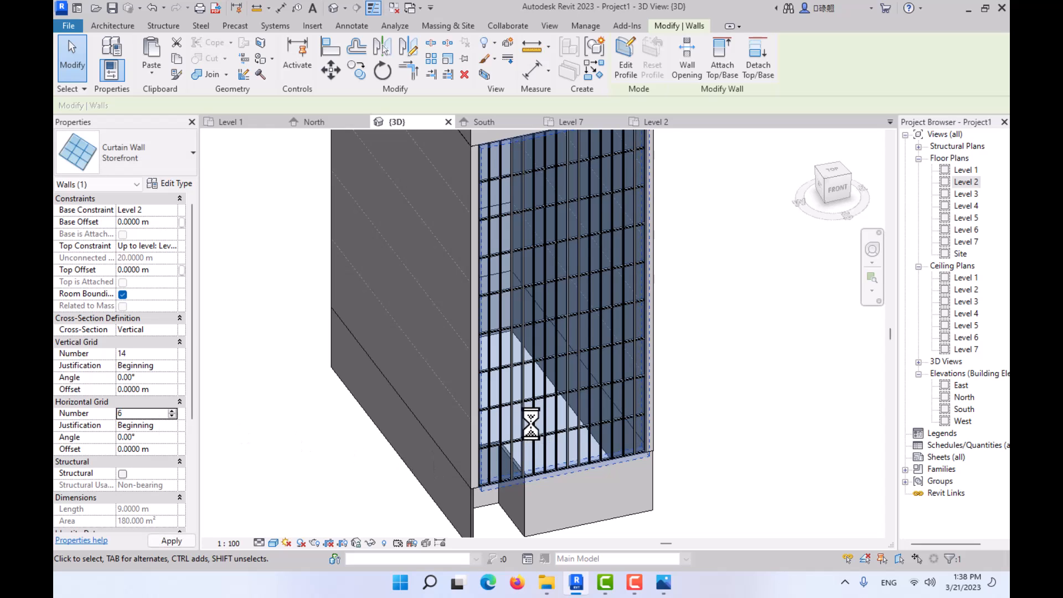
# - Check the glazing divisions in the facade photo 02.JPG and set the curtain wall's horizontal grid number to 8
pyautogui.click(663, 583)
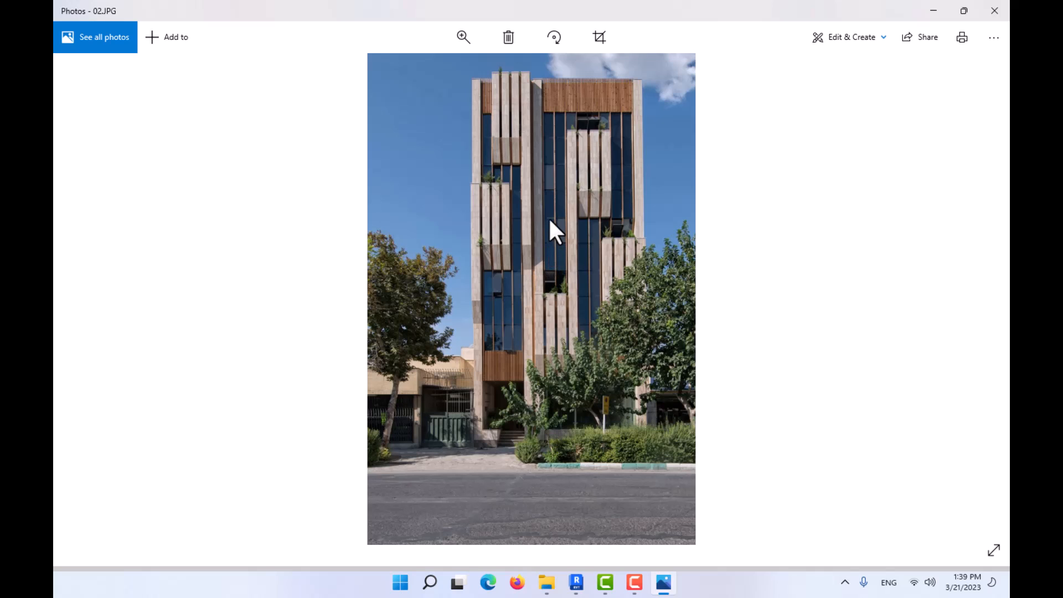
pyautogui.scroll(3, 548, 217)
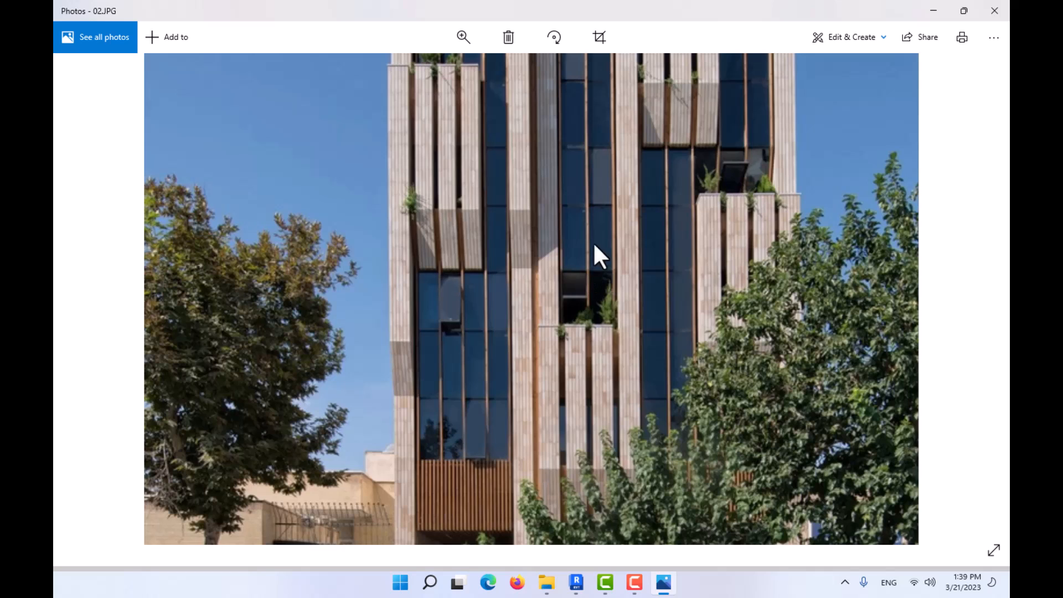
pyautogui.moveTo(586, 205); pyautogui.dragTo(581, 328)
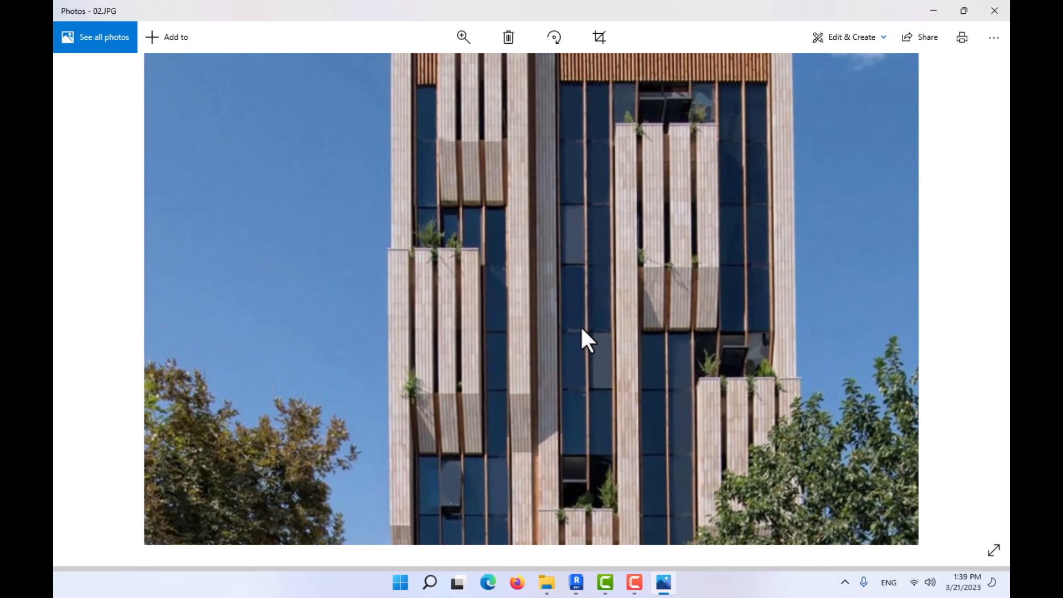
pyautogui.moveTo(574, 138); pyautogui.dragTo(581, 201)
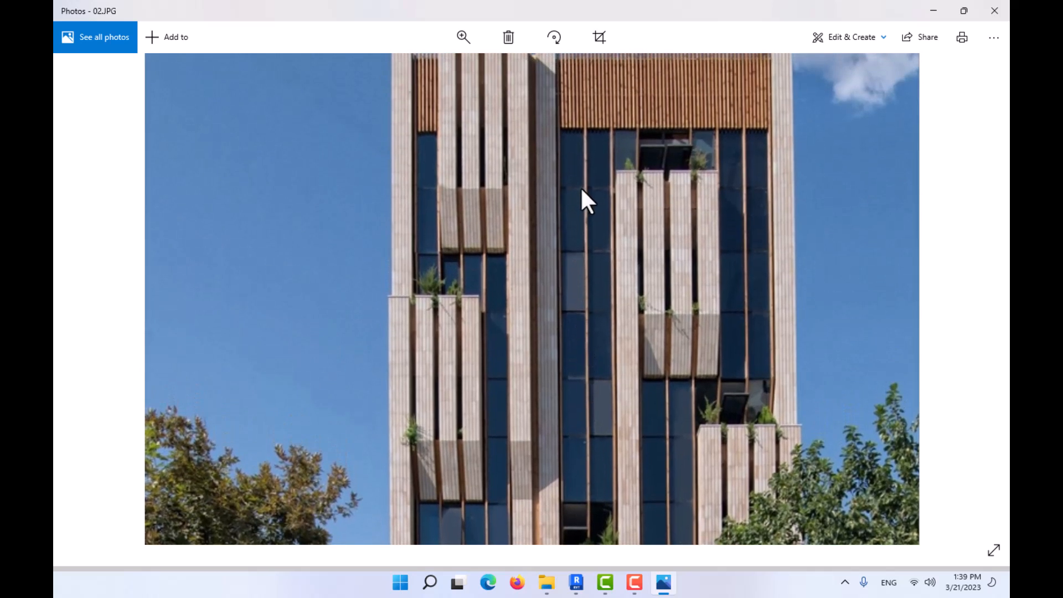
pyautogui.click(934, 11)
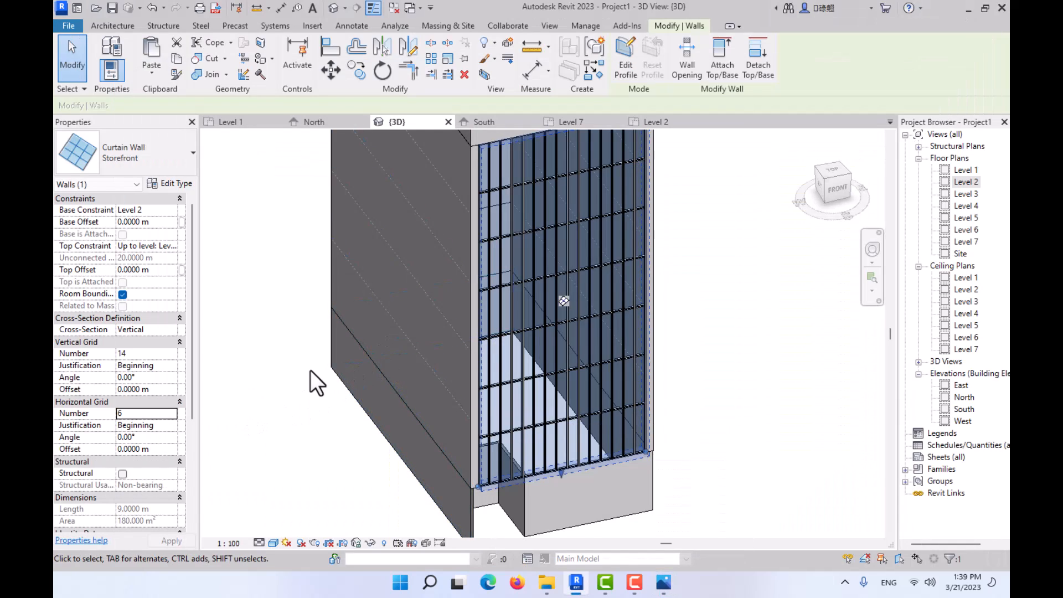
pyautogui.click(151, 414)
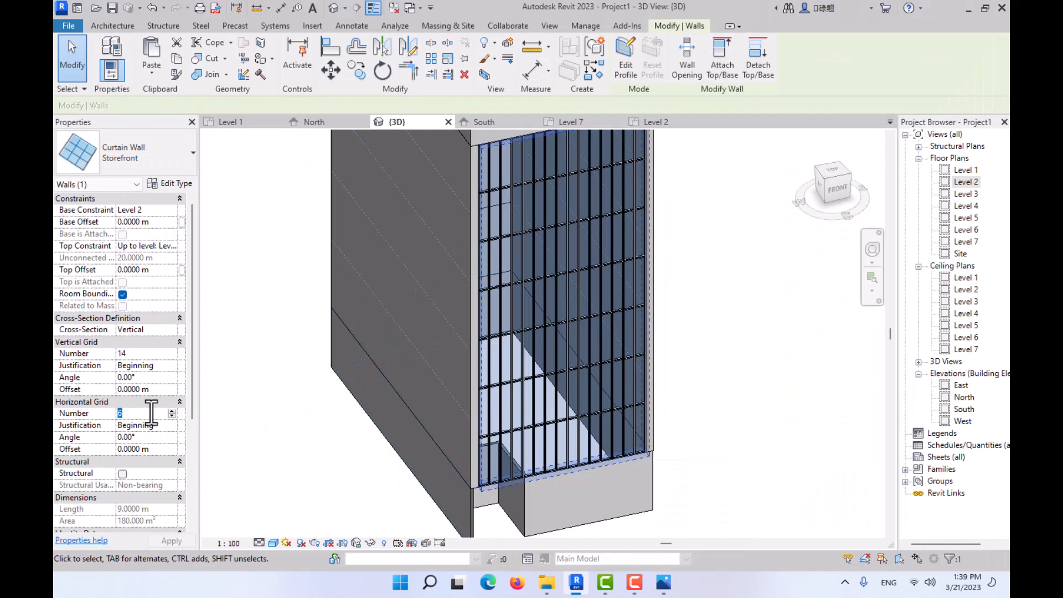
pyautogui.click(718, 351)
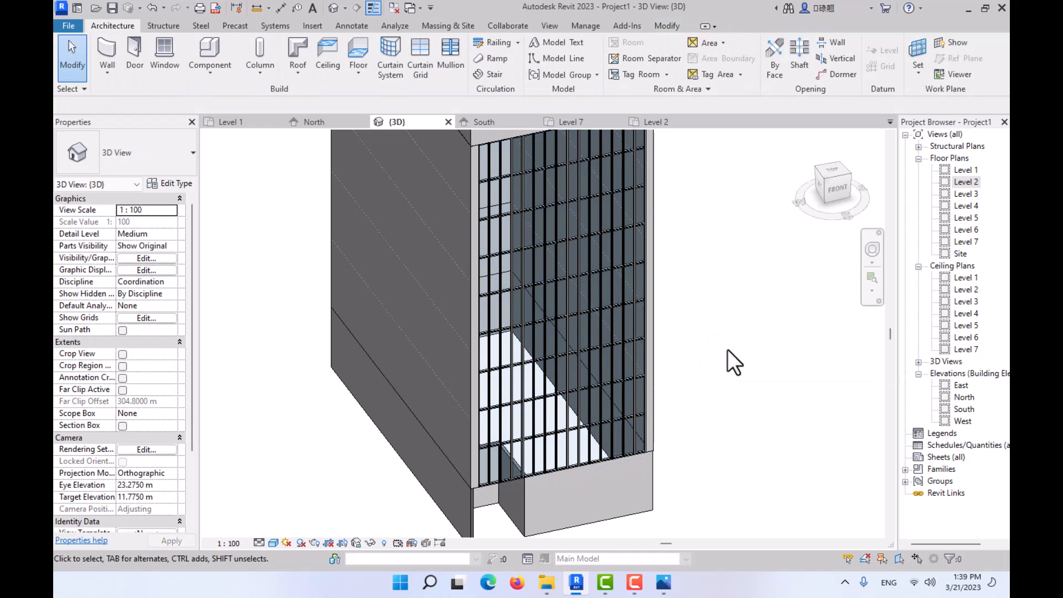
# - Examine the curtain wall's grid in 3D and compare it with the facade photos 01.jpg and 02.JPG
pyautogui.scroll(-2, 740, 357)
pyautogui.moveTo(740, 358); pyautogui.dragTo(574, 387, button='middle')
pyautogui.scroll(2, 505, 426)
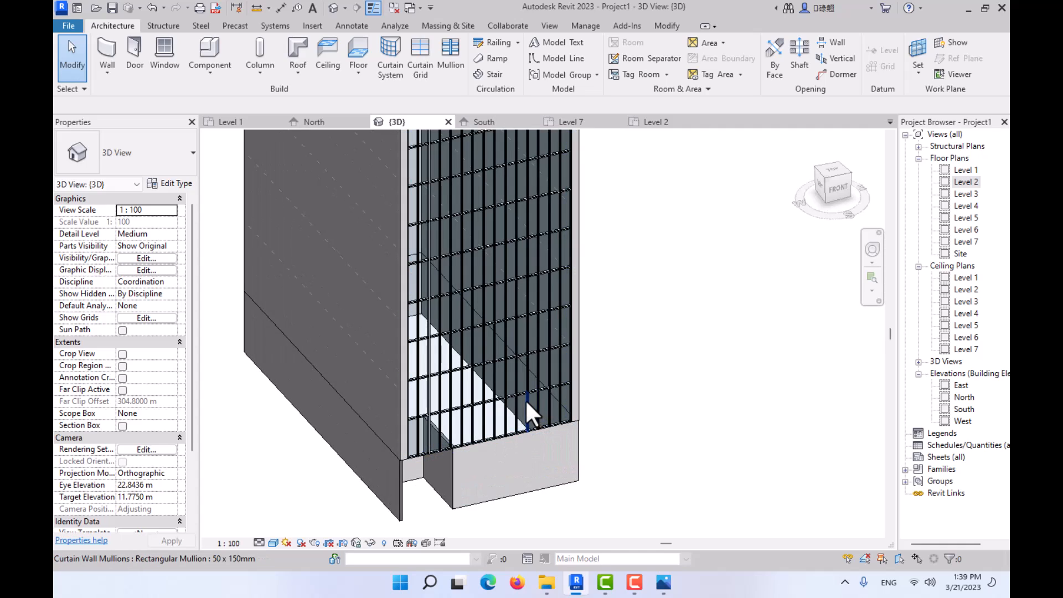
pyautogui.scroll(-2, 497, 346)
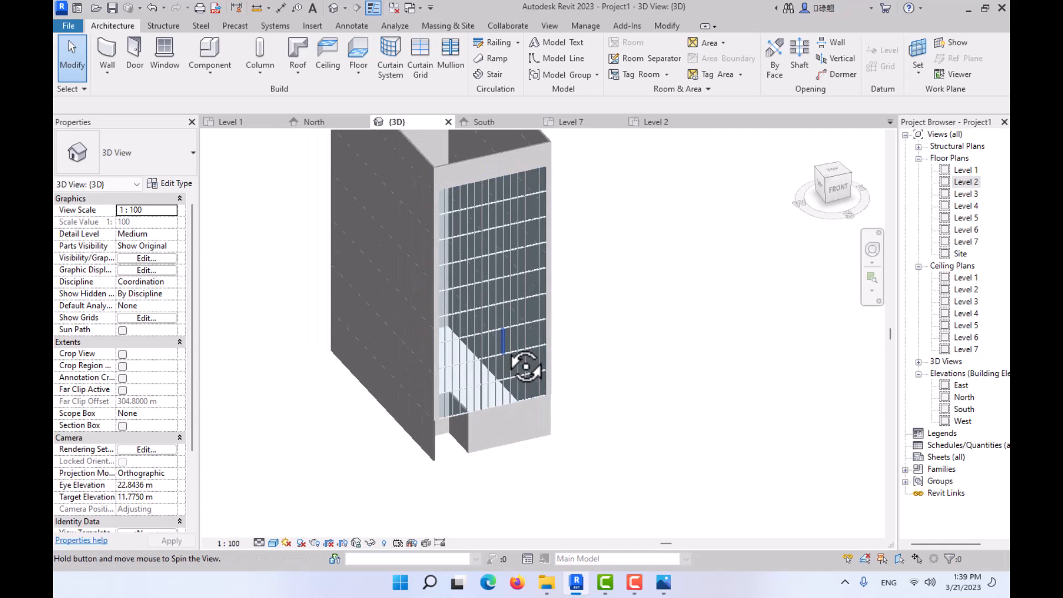
pyautogui.moveTo(526, 322)
pyautogui.mouseDown(button='middle')
pyautogui.moveTo(559, 343)
pyautogui.moveTo(540, 324)
pyautogui.mouseUp(button='middle')
pyautogui.click(664, 583)
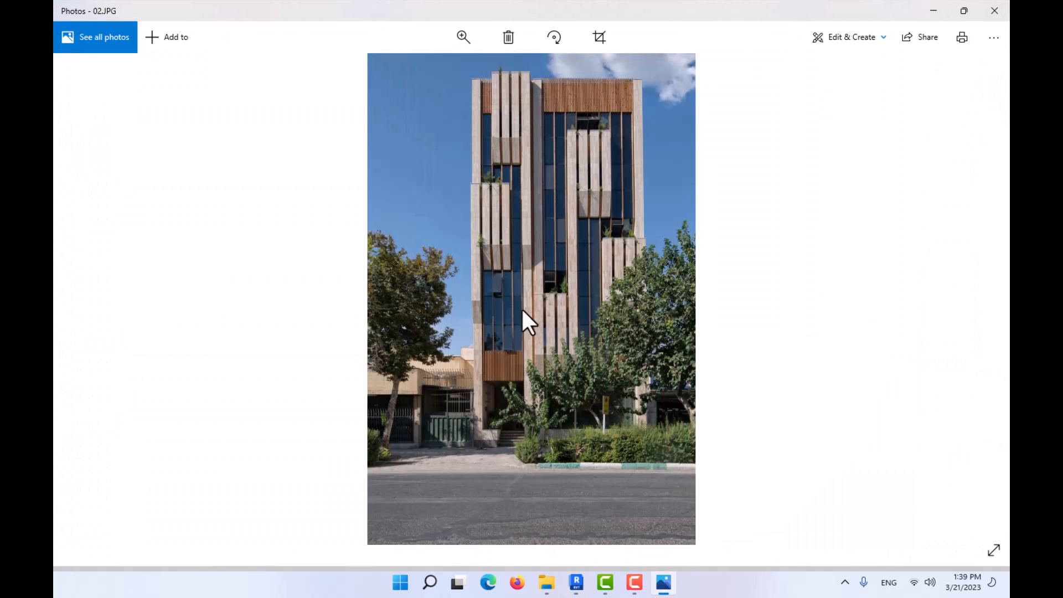
pyautogui.press('Left')
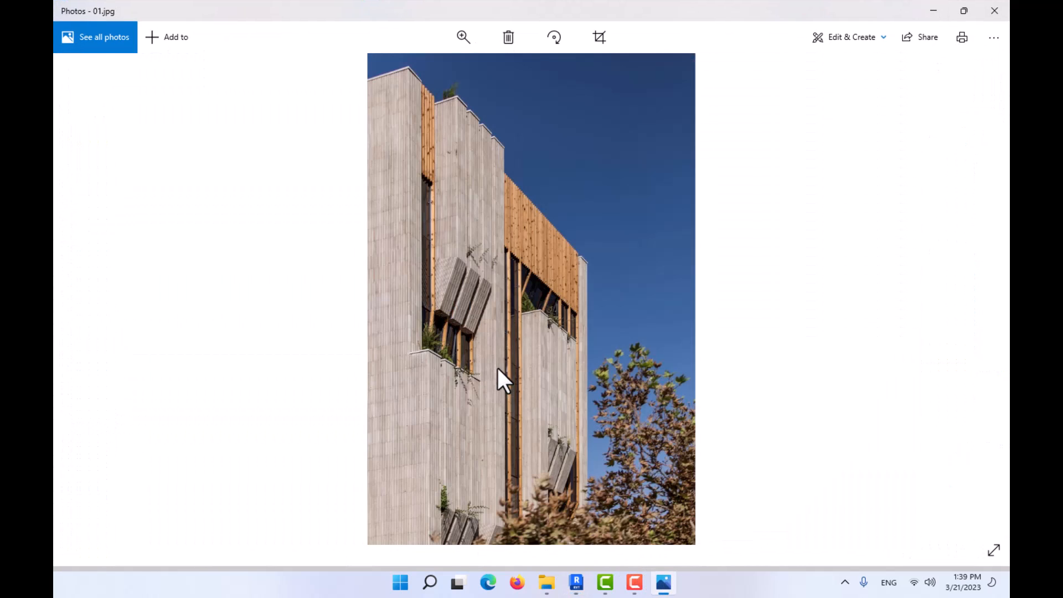
pyautogui.press('Right')
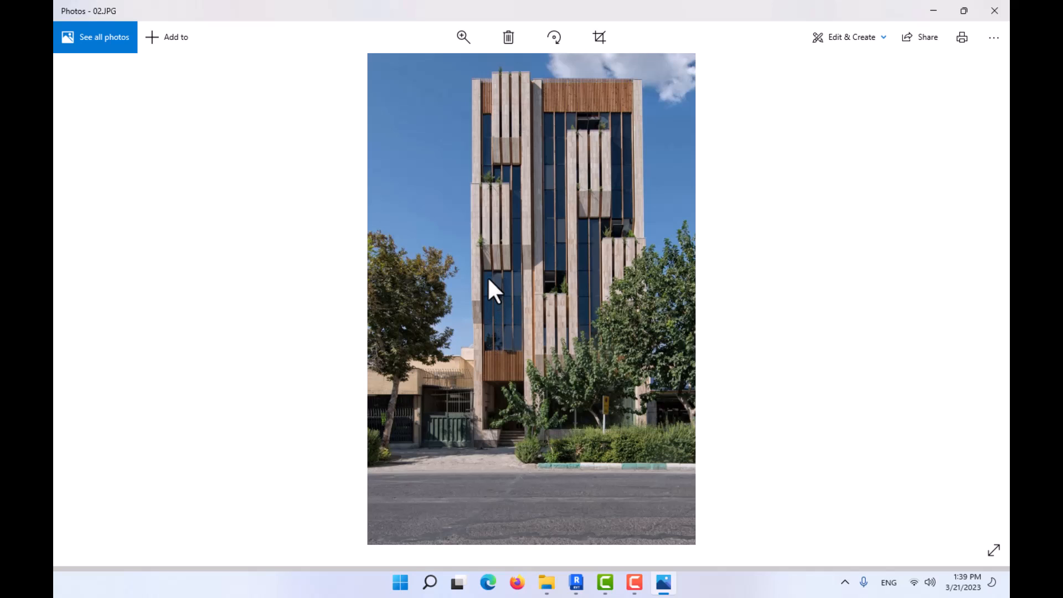
pyautogui.click(936, 10)
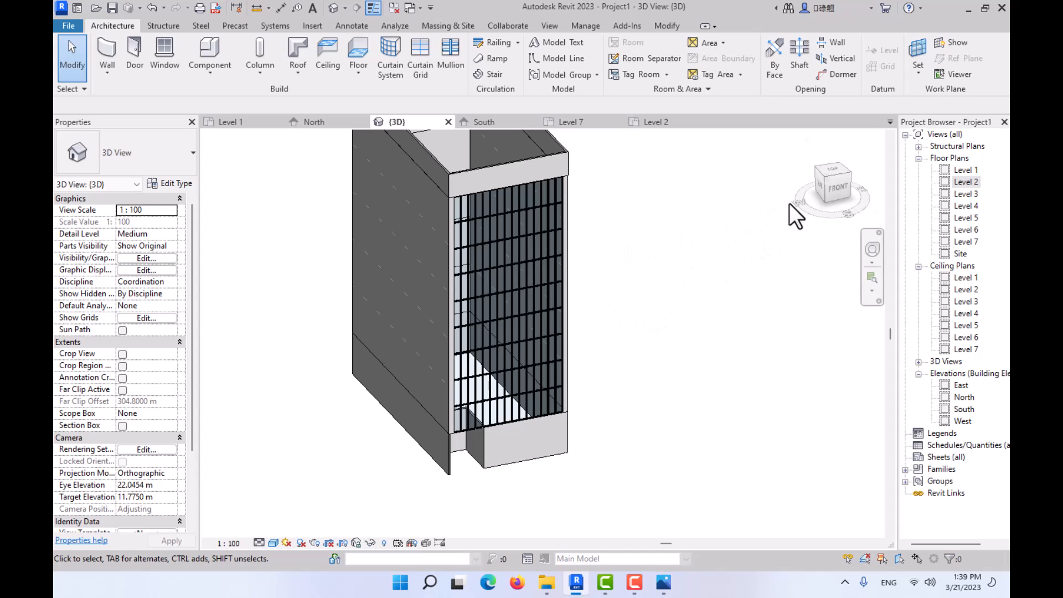
# - Examine the front walls below the curtain wall straight on and at an angle, comparing them with the facade photo 02.JPG
pyautogui.click(837, 187)
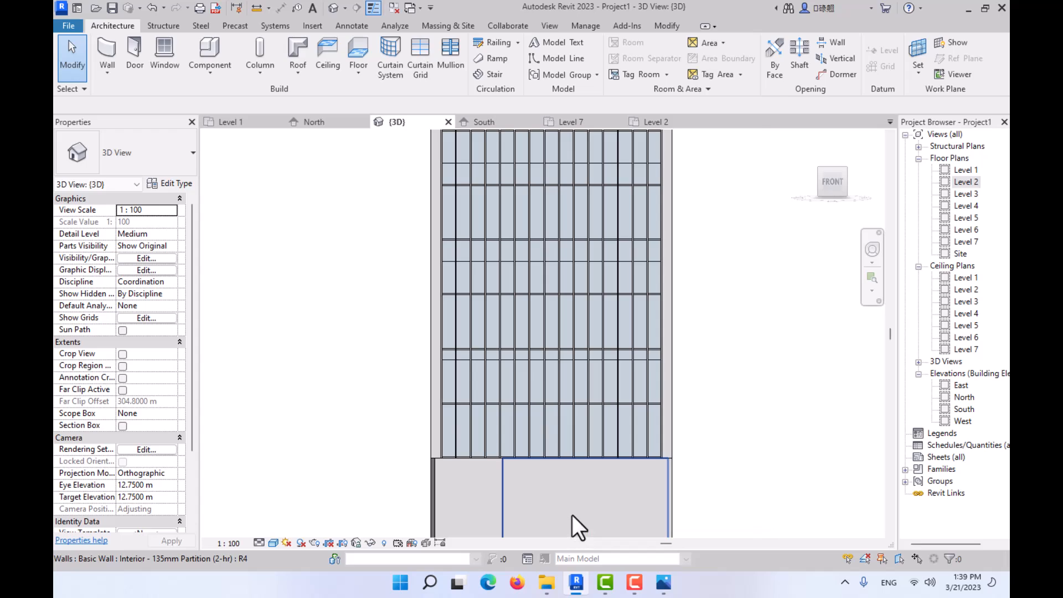
pyautogui.scroll(2, 566, 459)
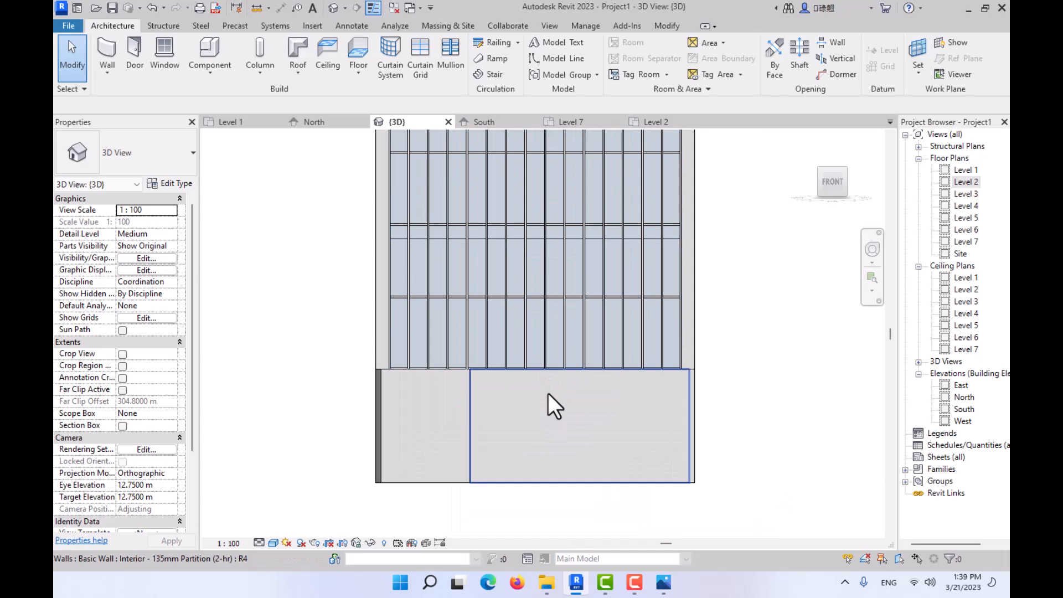
pyautogui.scroll(-3, 548, 394)
pyautogui.keyDown('shift'); pyautogui.moveTo(550, 396); pyautogui.dragTo(561, 373, button='middle'); pyautogui.keyUp('shift')
pyautogui.scroll(1, 554, 338)
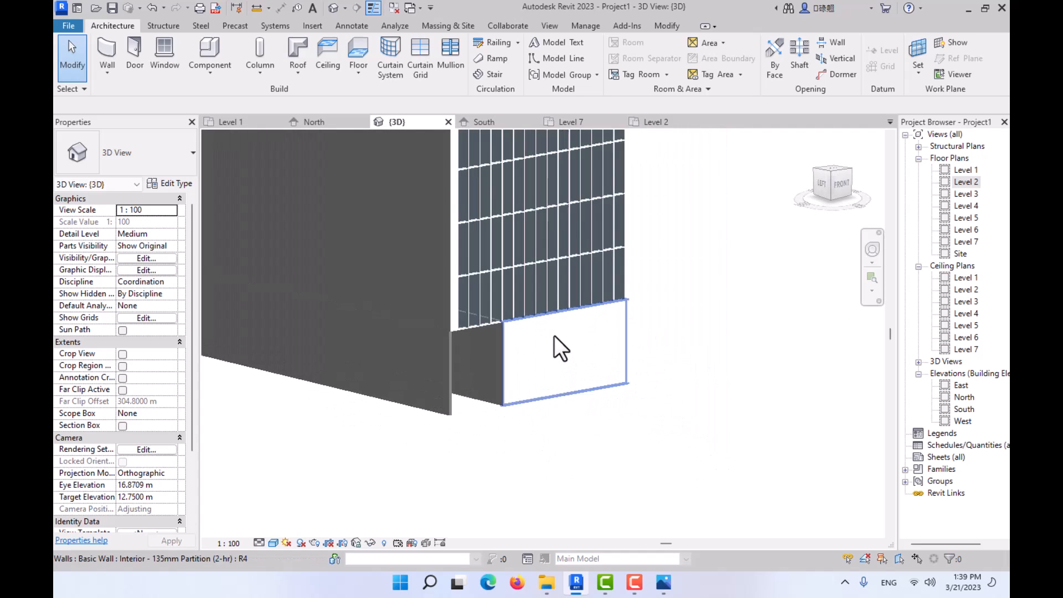
pyautogui.scroll(3, 554, 336)
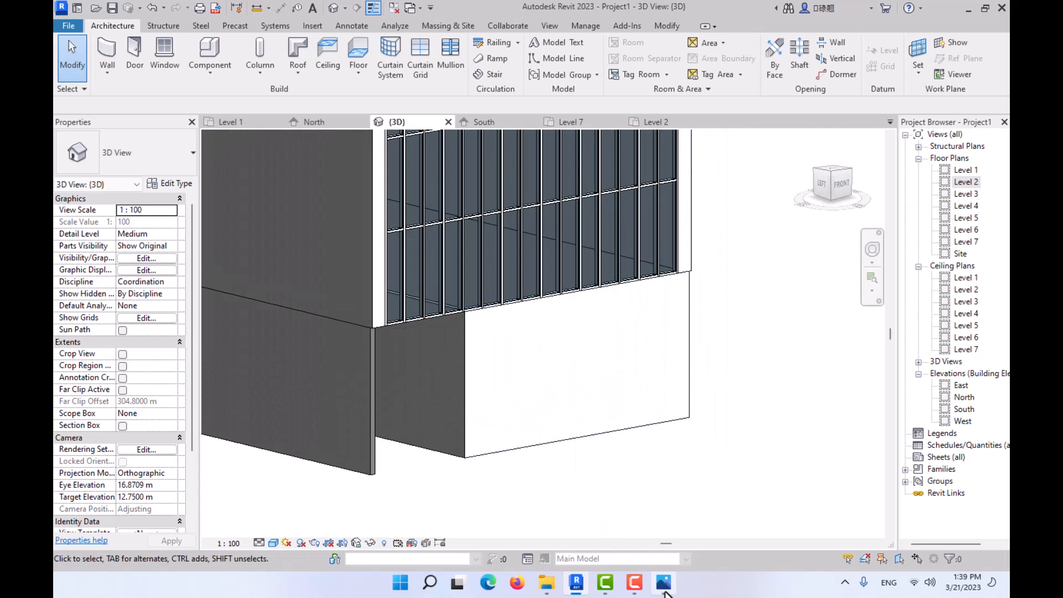
pyautogui.hotkey('alt', 'Tab')
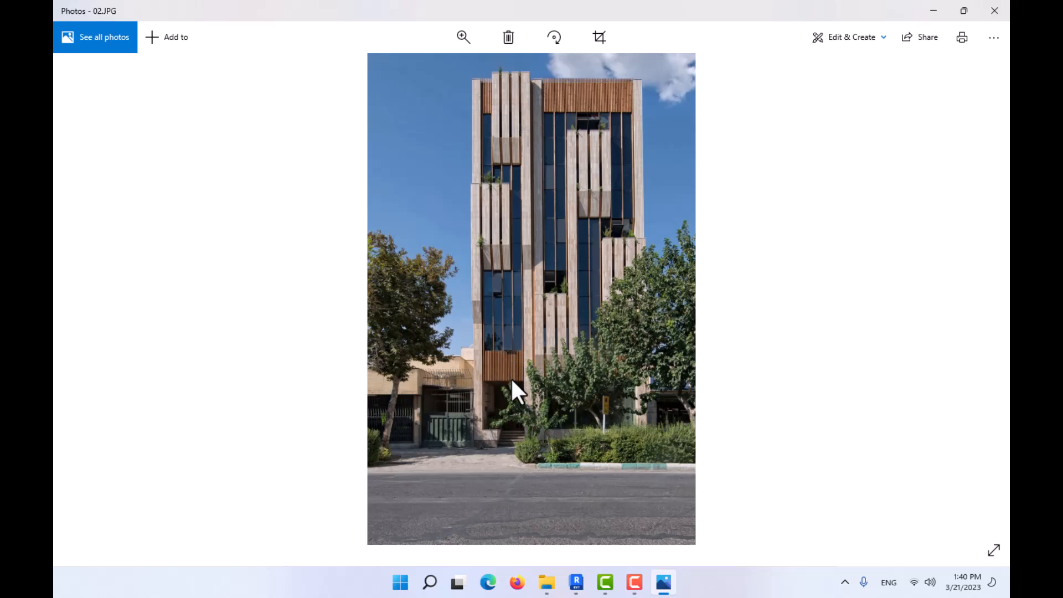
pyautogui.click(576, 582)
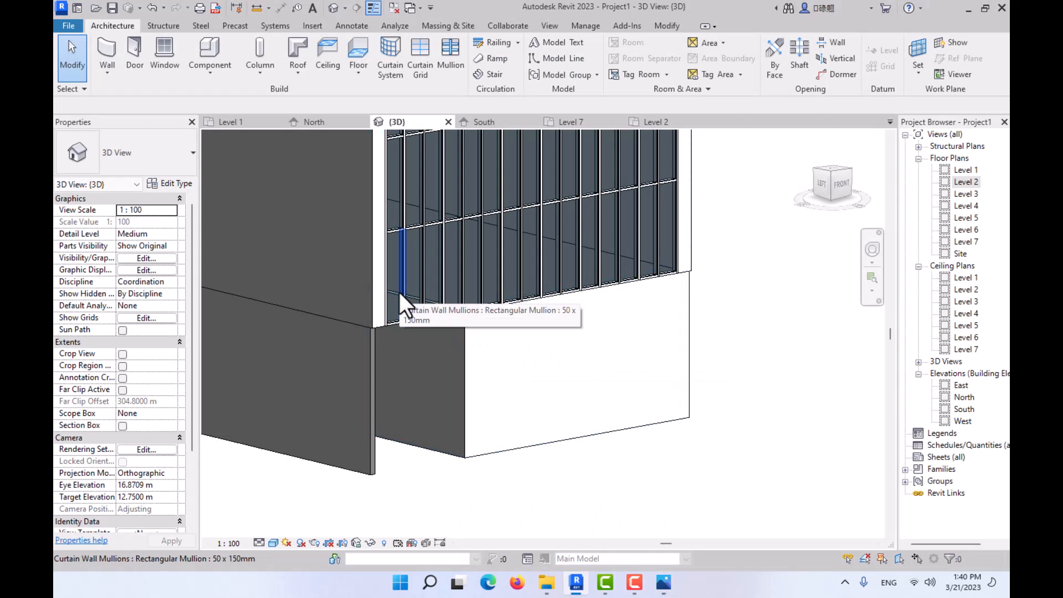
pyautogui.click(664, 582)
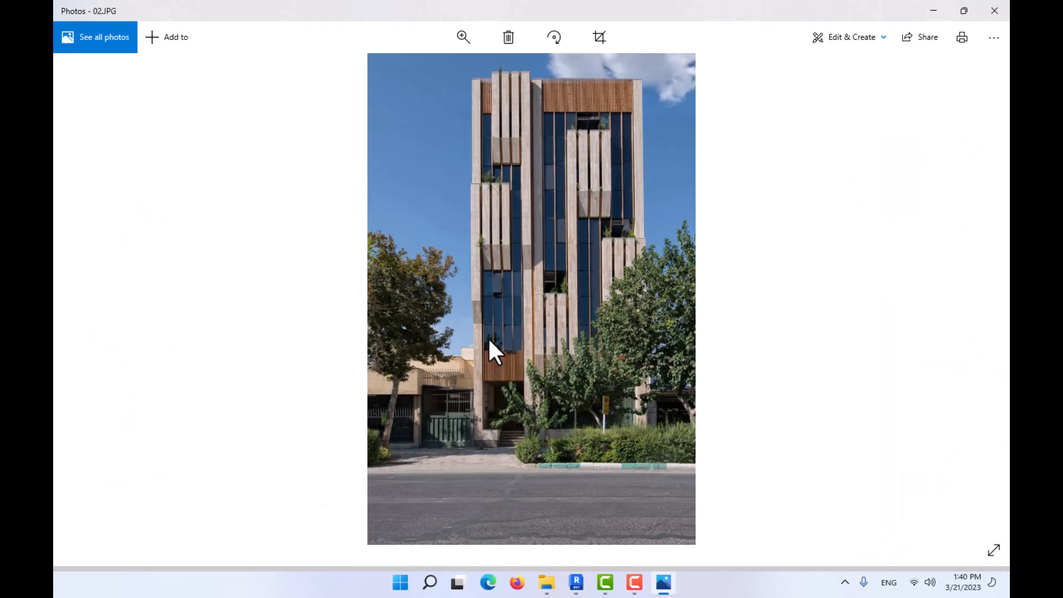
pyautogui.click(671, 576)
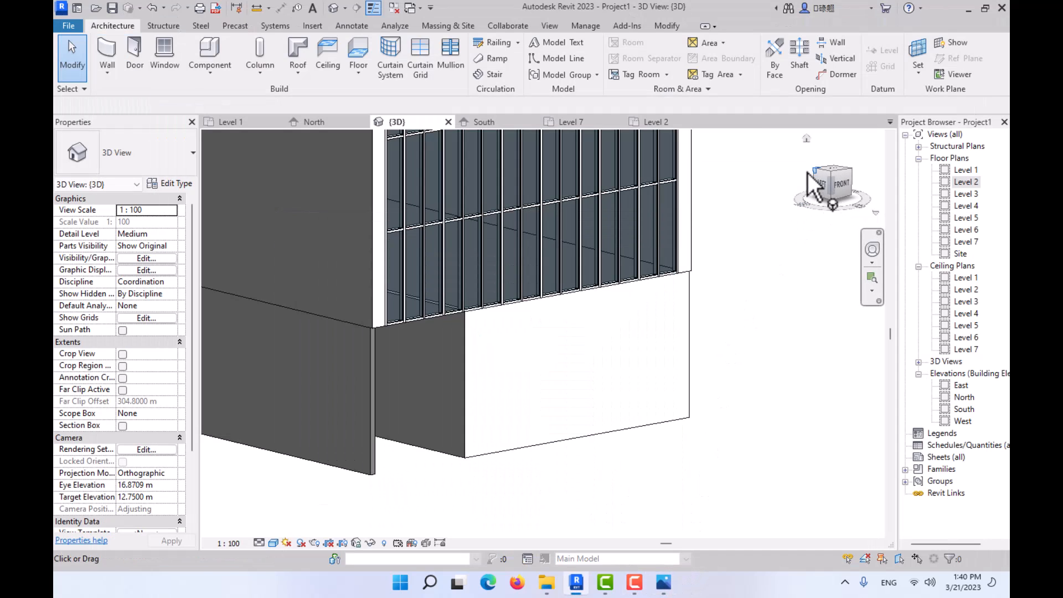
# - Start an in-place model in the Generic Models category, keeping the suggested name, with the front facade in view
pyautogui.click(840, 184)
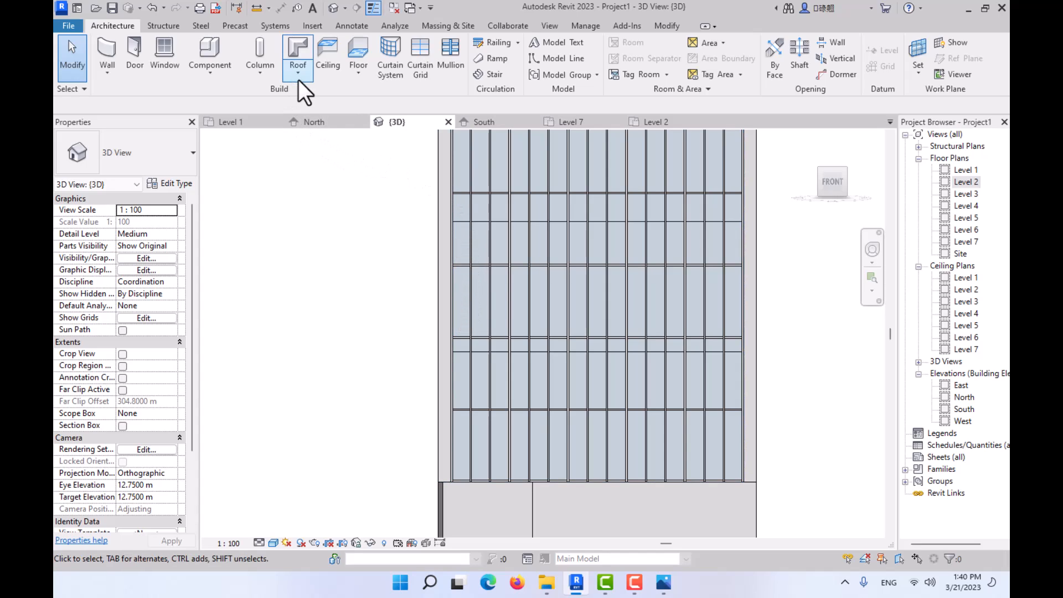
pyautogui.click(211, 72)
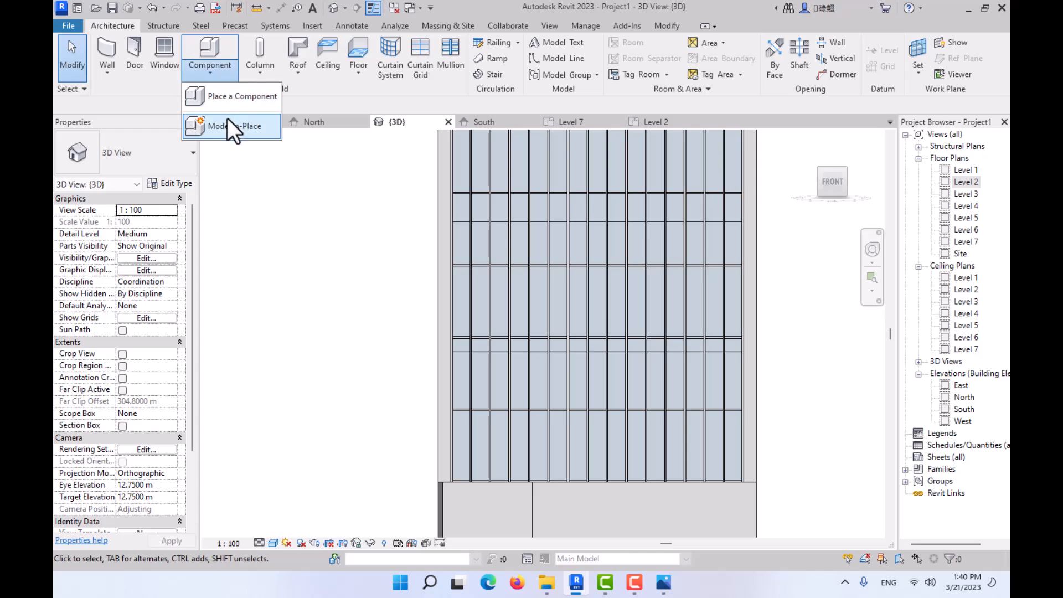
pyautogui.click(228, 119)
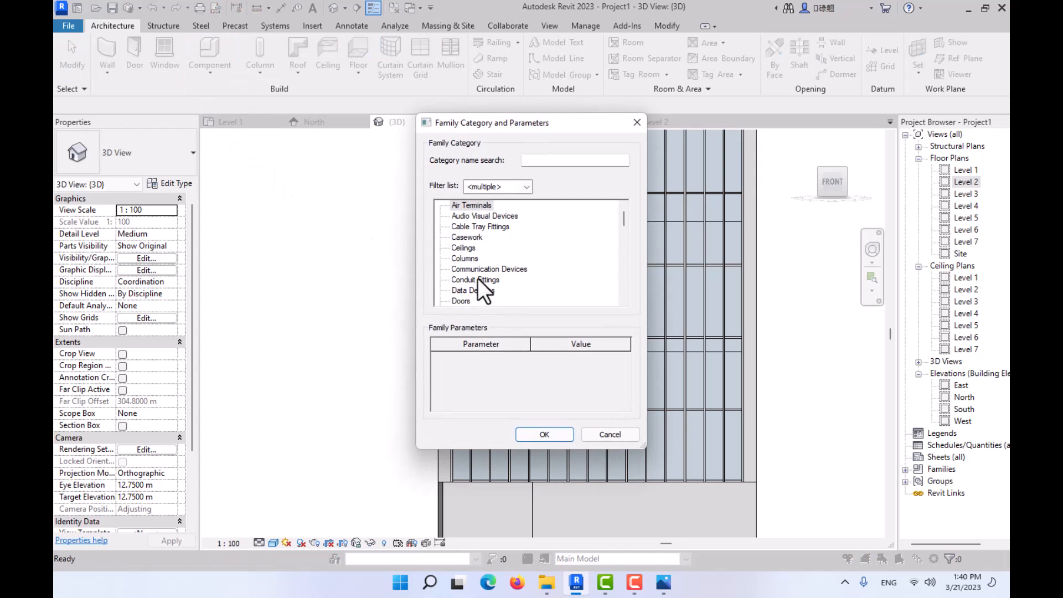
pyautogui.click(477, 278)
pyautogui.press('g')
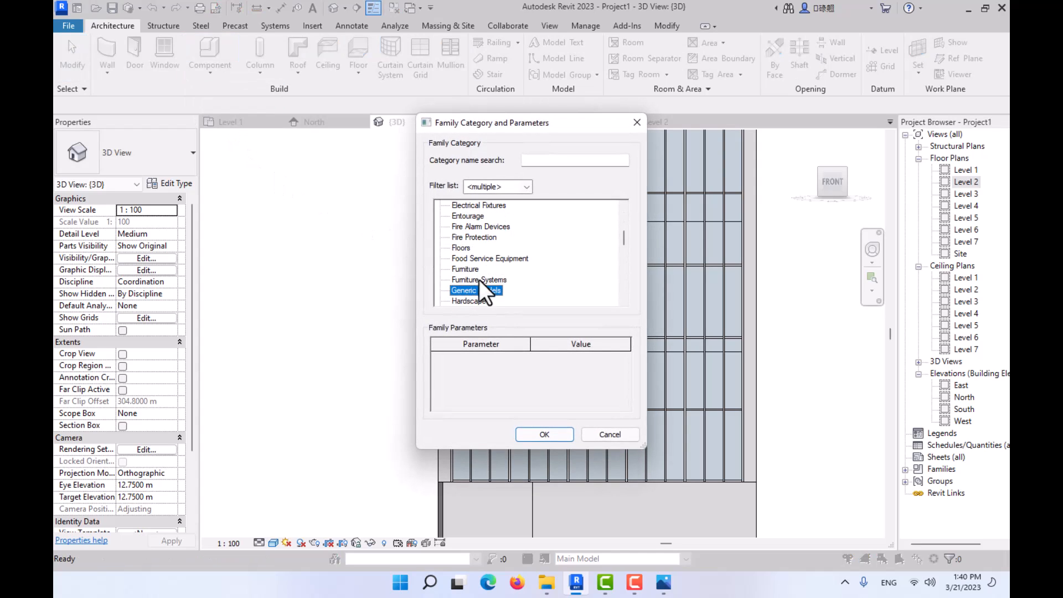
pyautogui.click(546, 433)
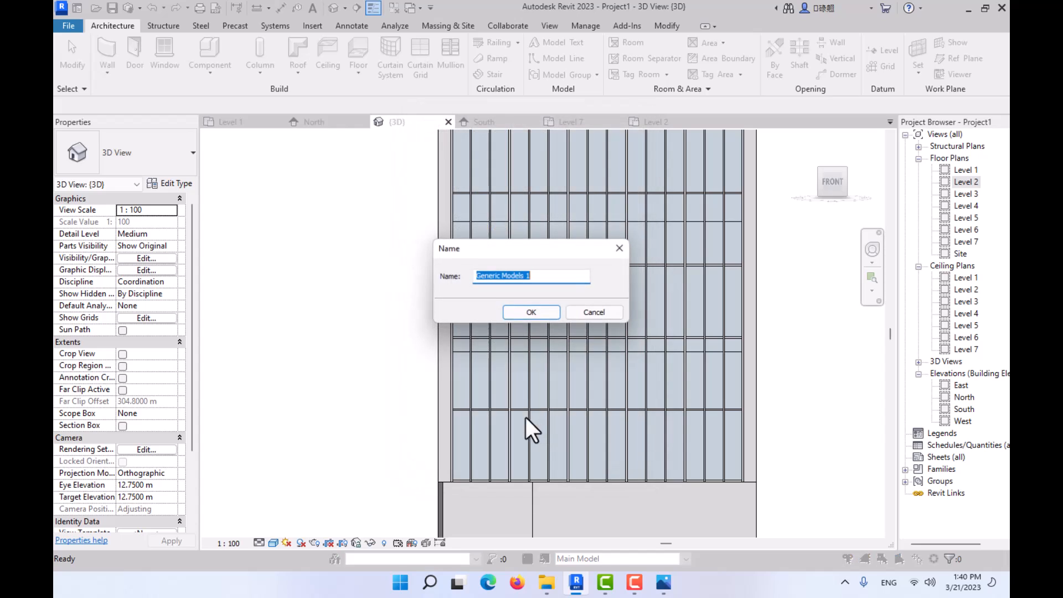
pyautogui.click(540, 310)
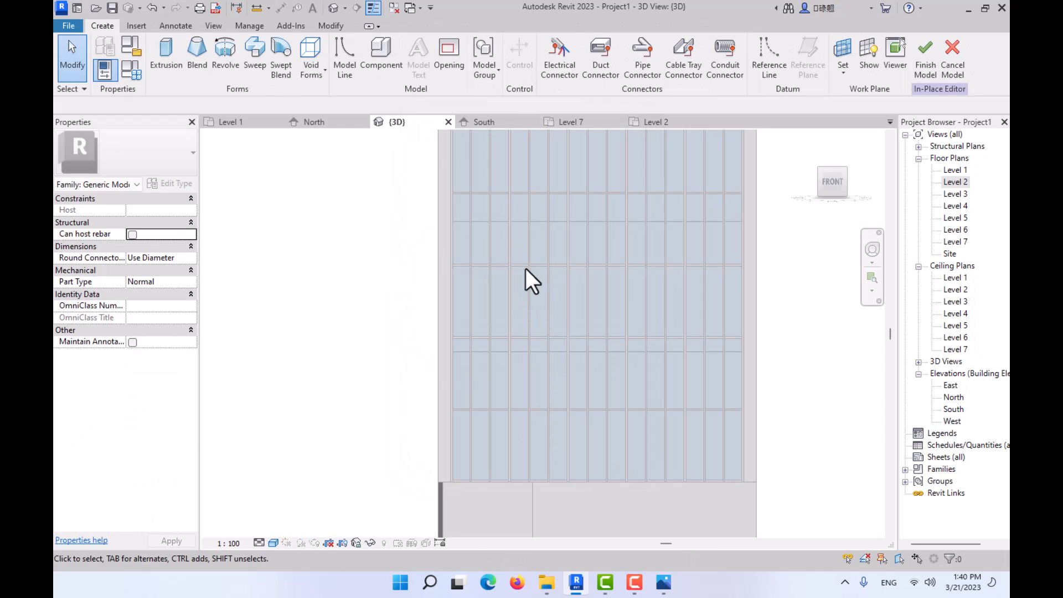
# - Start an extrusion in the in-place model and set the 3D view's detail level to Fine
pyautogui.click(165, 70)
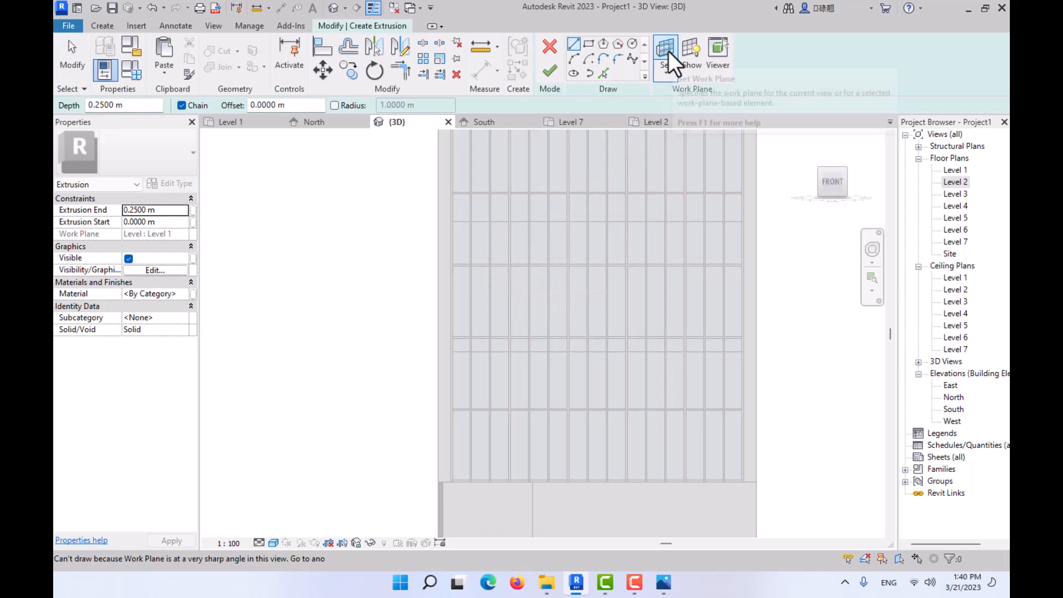
pyautogui.keyDown('shift'); pyautogui.moveTo(551, 290); pyautogui.dragTo(631, 372, button='middle'); pyautogui.keyUp('shift')
pyautogui.scroll(6, 609, 332)
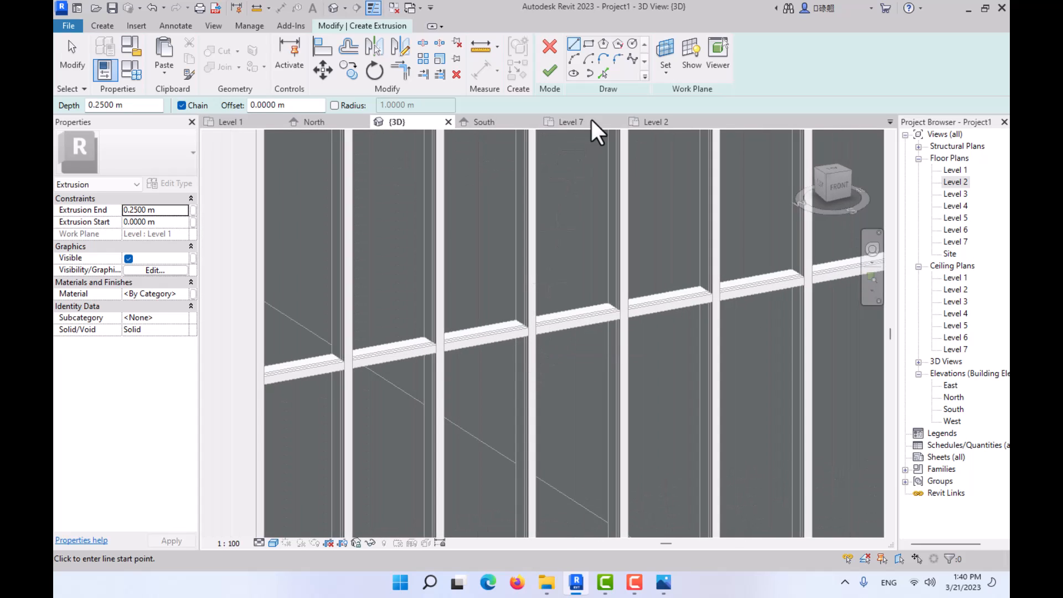
pyautogui.click(670, 49)
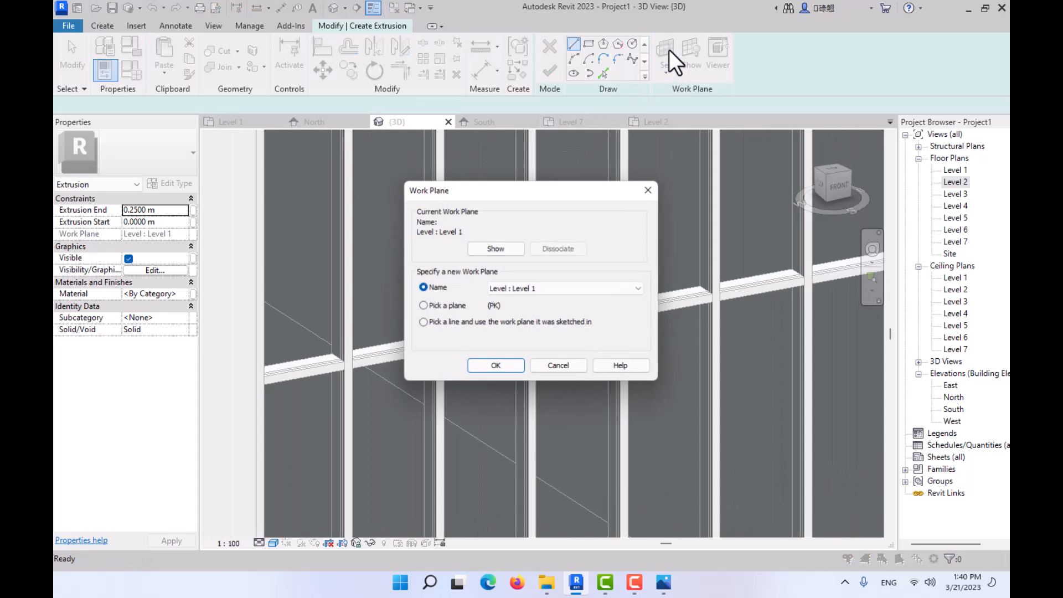
pyautogui.click(442, 305)
pyautogui.click(480, 366)
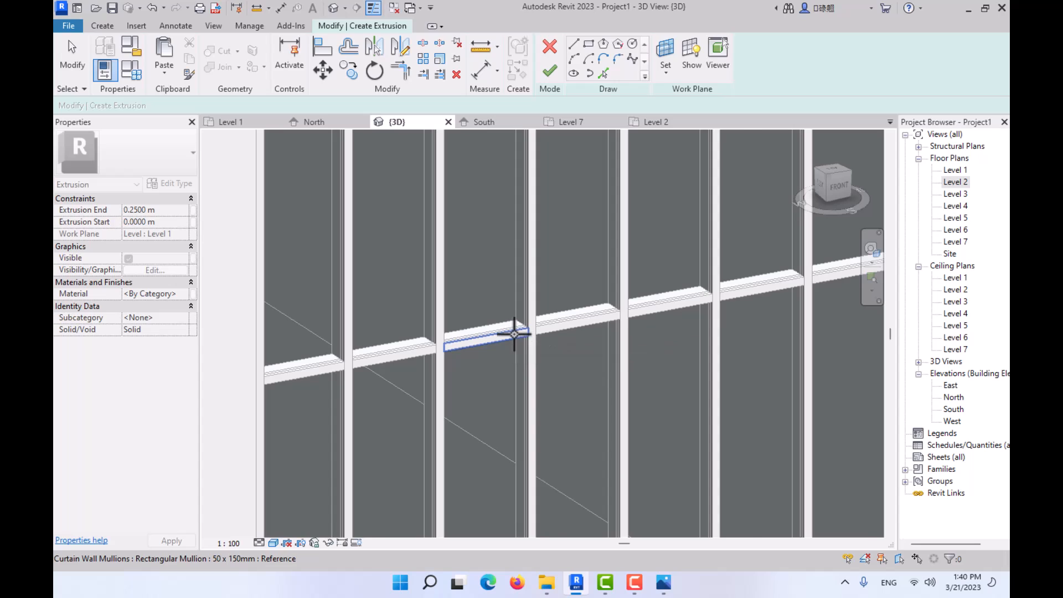
pyautogui.scroll(2, 518, 333)
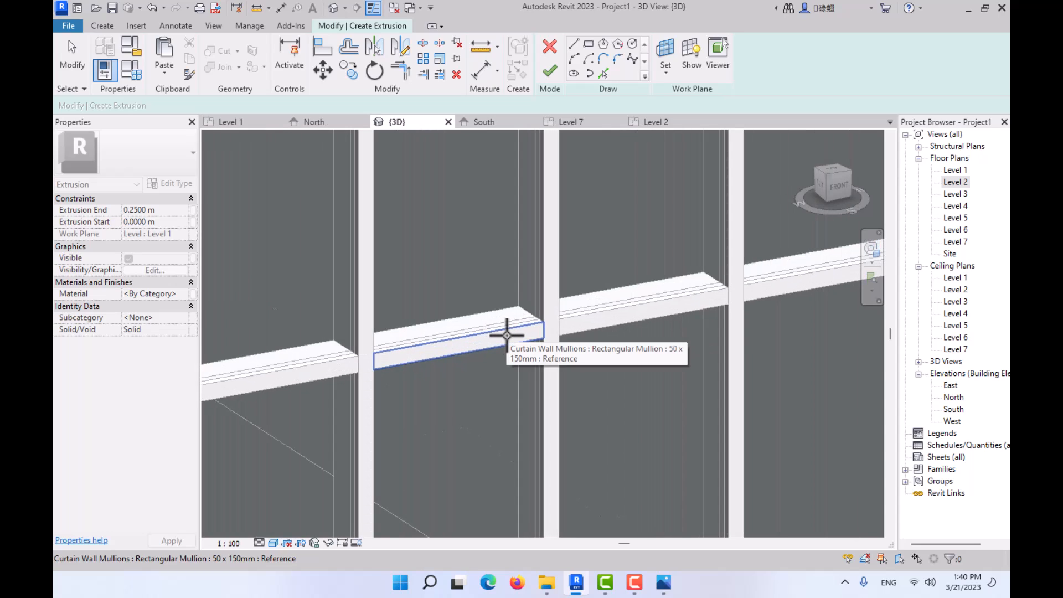
pyautogui.click(258, 545)
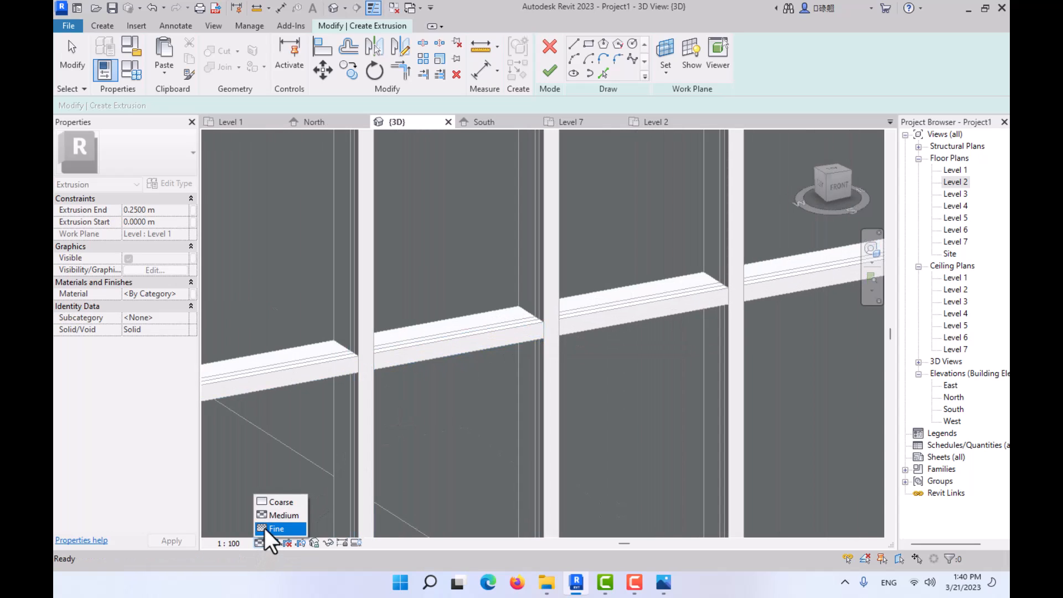
pyautogui.click(266, 527)
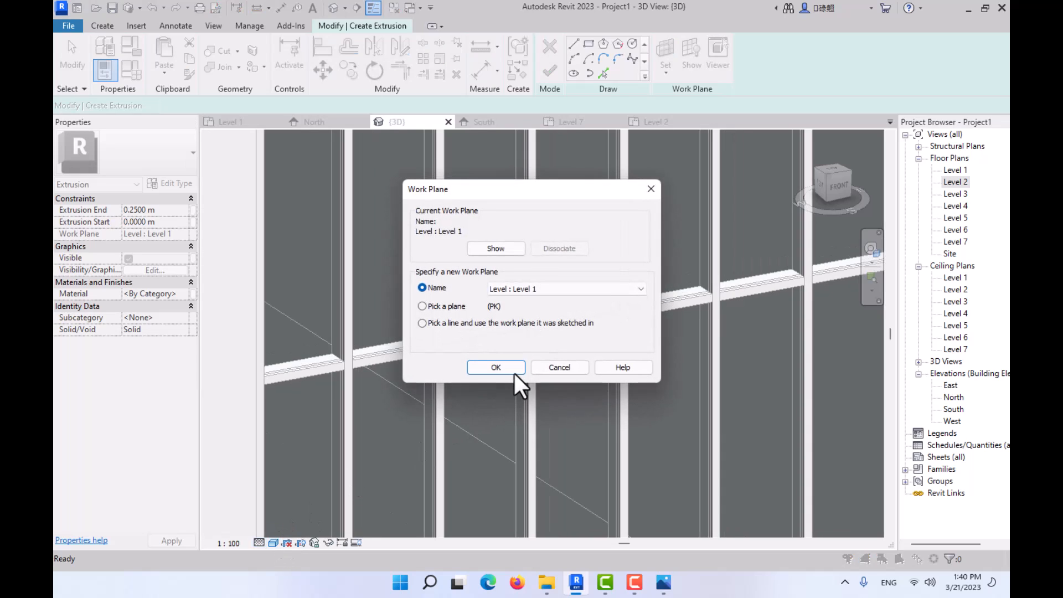
# - Set the extrusion's work plane by picking the front face of a horizontal curtain wall mullion
pyautogui.click(463, 308)
pyautogui.click(495, 368)
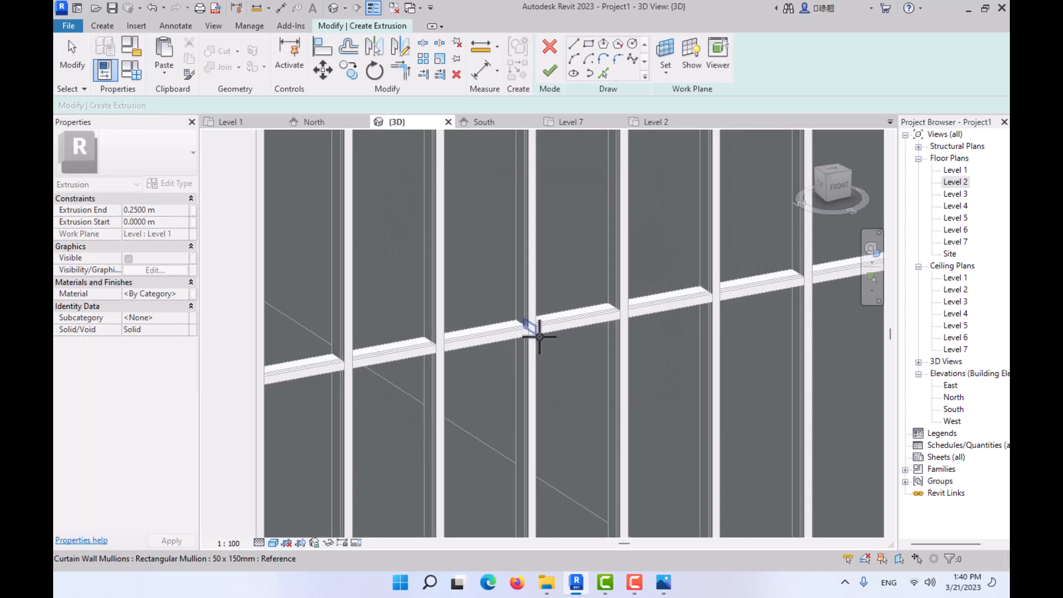
pyautogui.scroll(2, 536, 332)
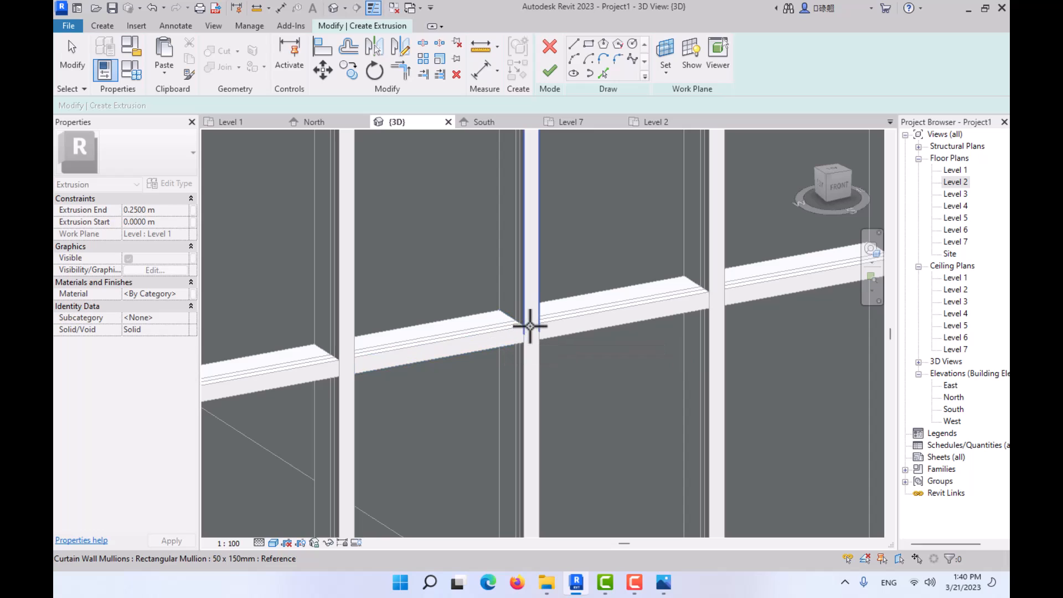
pyautogui.click(495, 340)
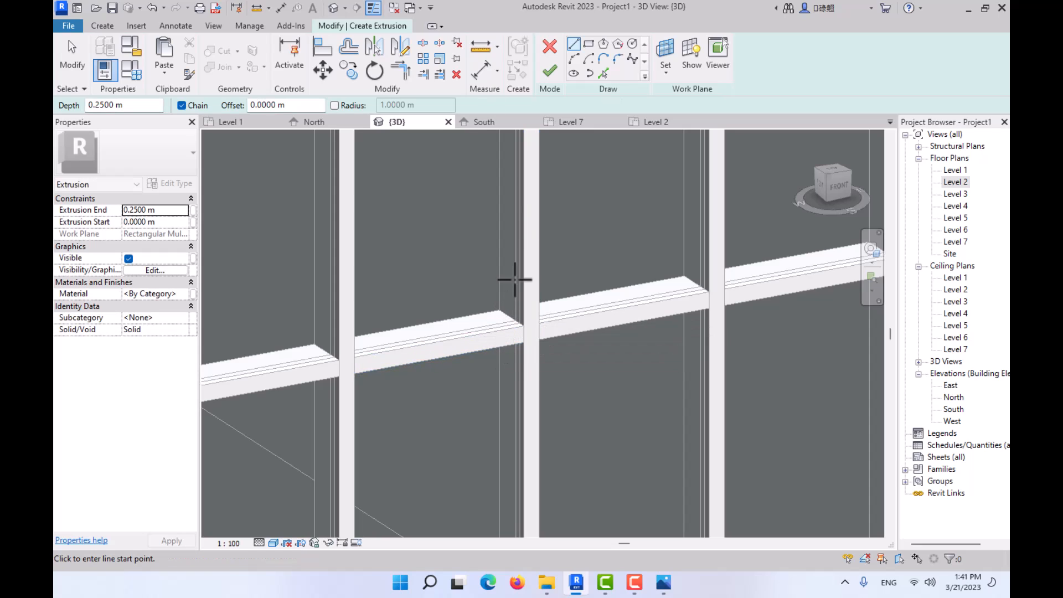
# - Examine the curtain wall straight on and compare it with the vertical and slanted facade fins in photos 02.JPG and 01.jpg
pyautogui.scroll(-3, 586, 252)
pyautogui.click(839, 180)
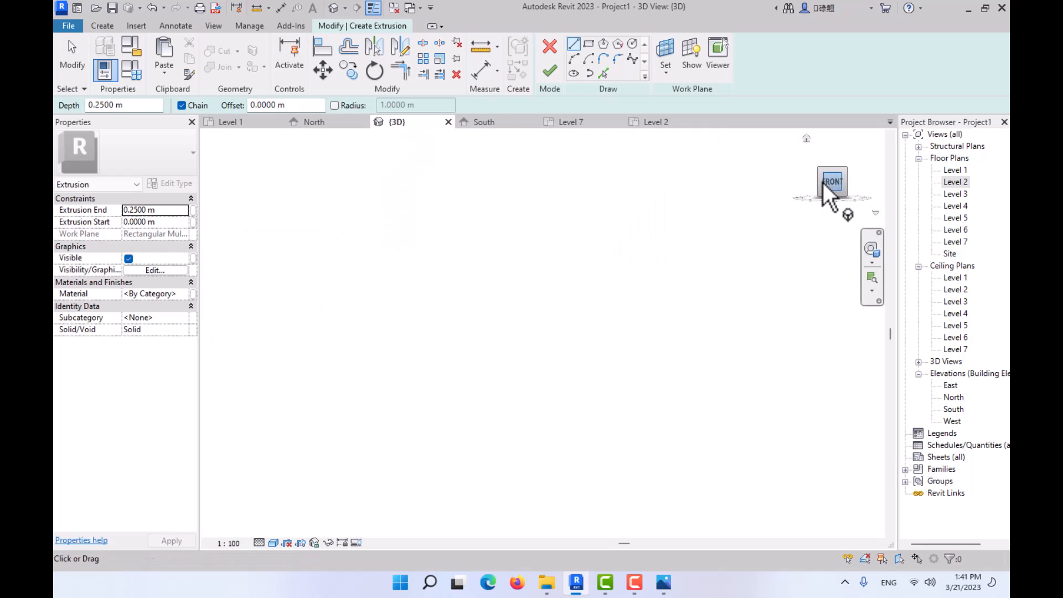
pyautogui.moveTo(470, 337); pyautogui.dragTo(501, 447, button='middle')
pyautogui.scroll(3, 499, 443)
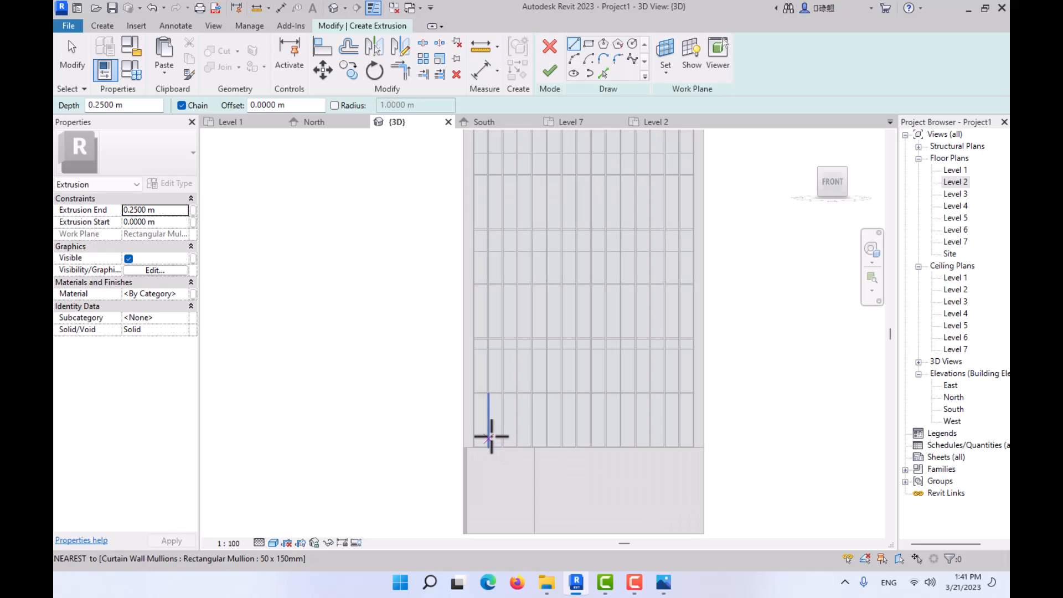
pyautogui.click(663, 581)
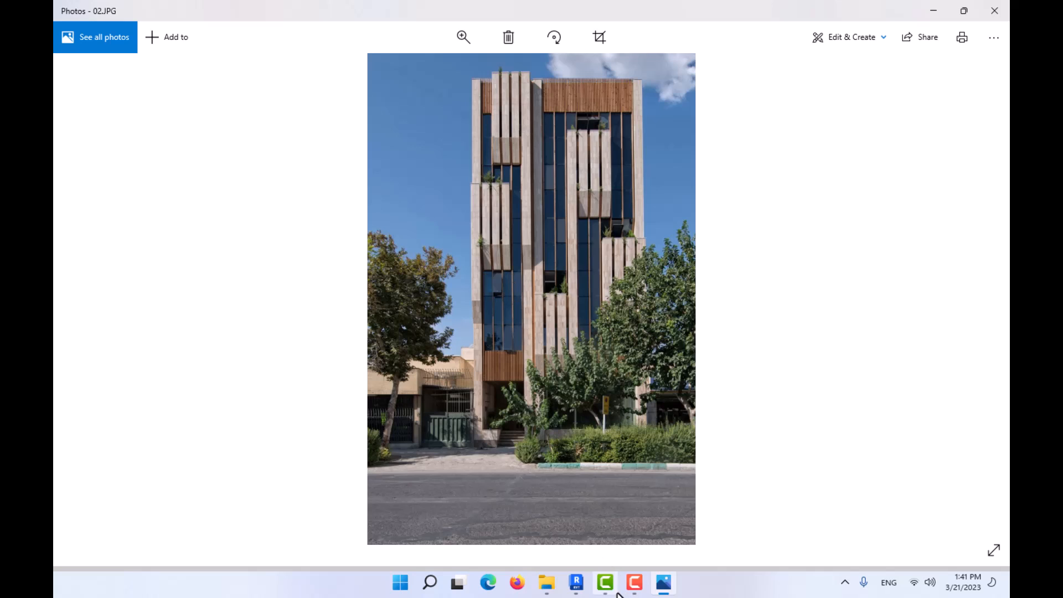
pyautogui.click(576, 581)
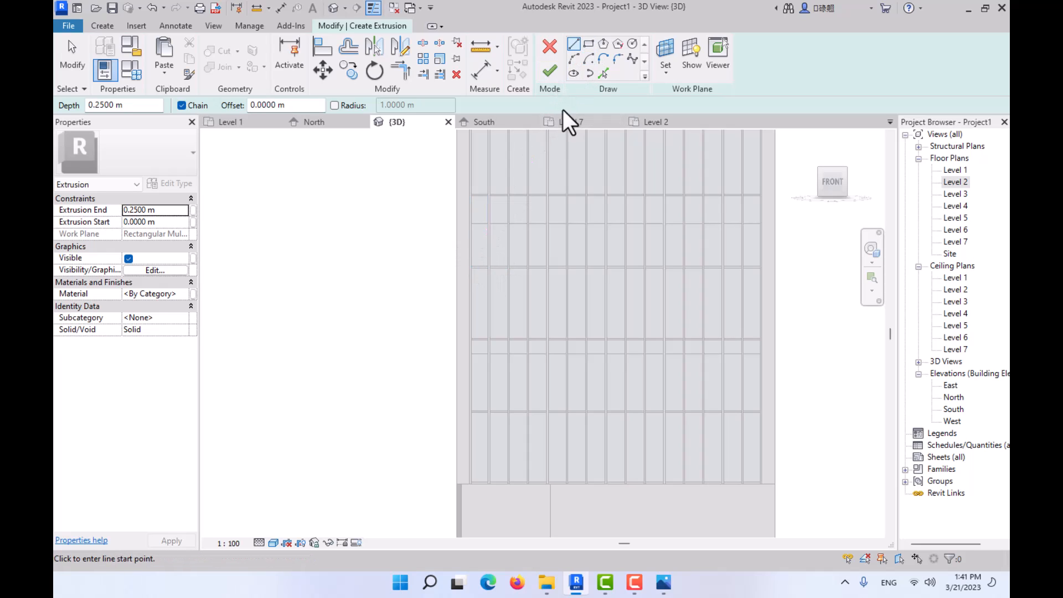
pyautogui.click(663, 582)
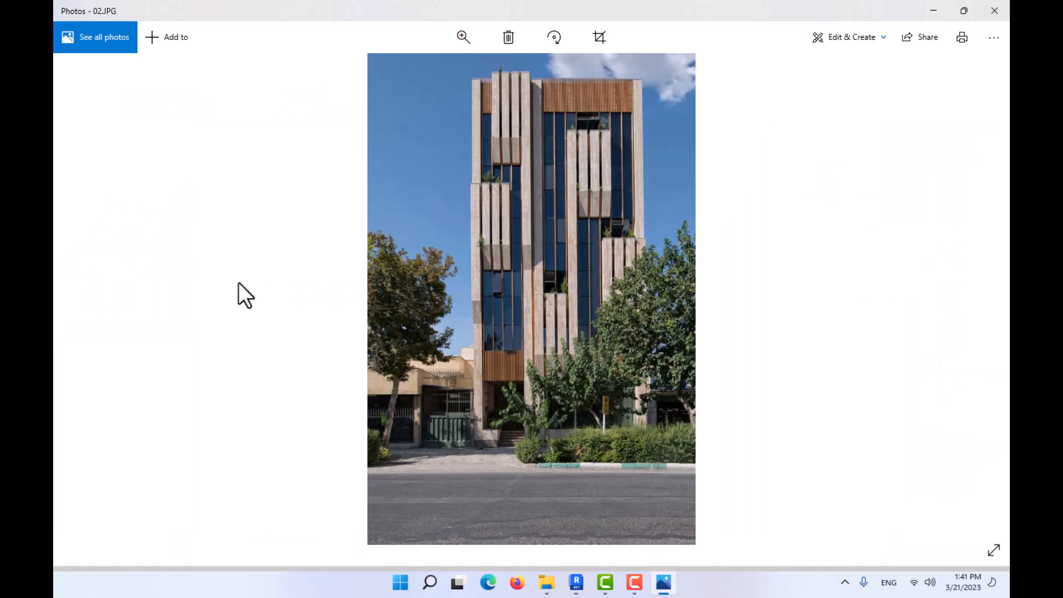
pyautogui.click(86, 299)
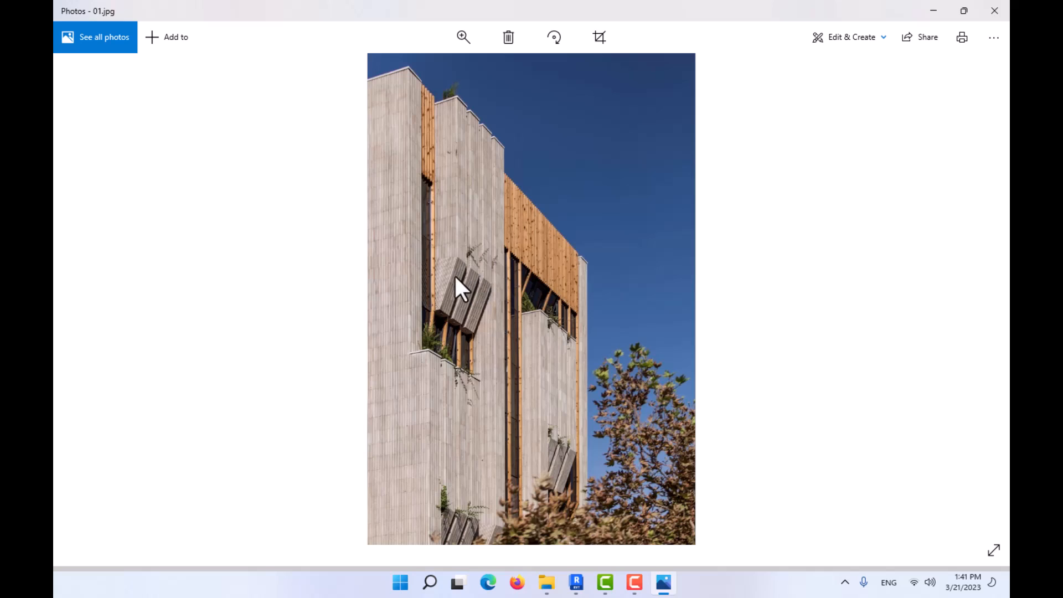
pyautogui.click(933, 11)
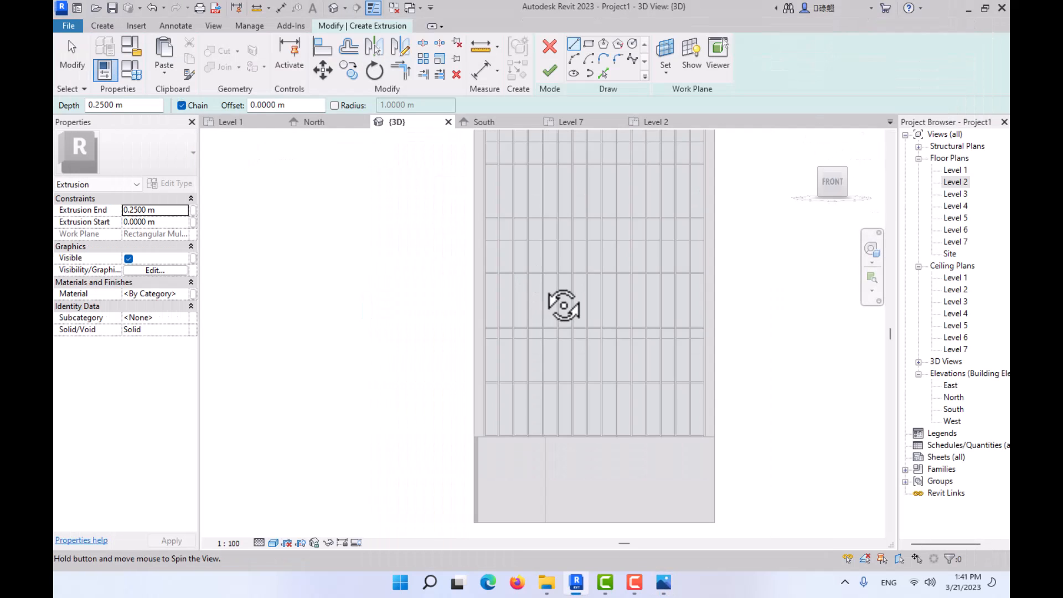
# - Change the extrusion's work plane by picking the side face of a vertical curtain wall mullion
pyautogui.keyDown('shift'); pyautogui.moveTo(563, 305); pyautogui.dragTo(718, 383, button='middle'); pyautogui.keyUp('shift')
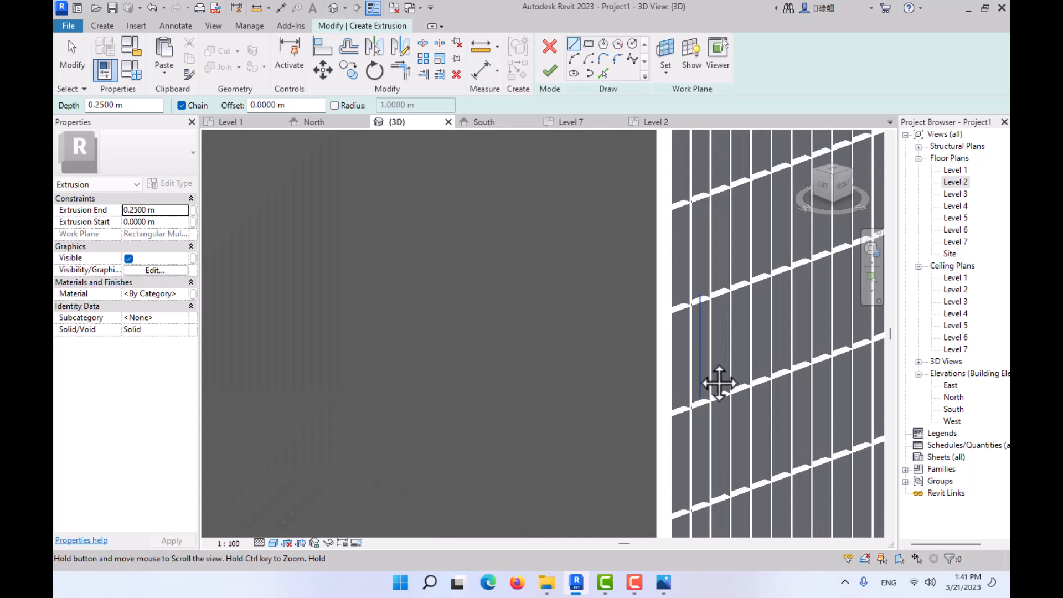
pyautogui.scroll(4, 545, 316)
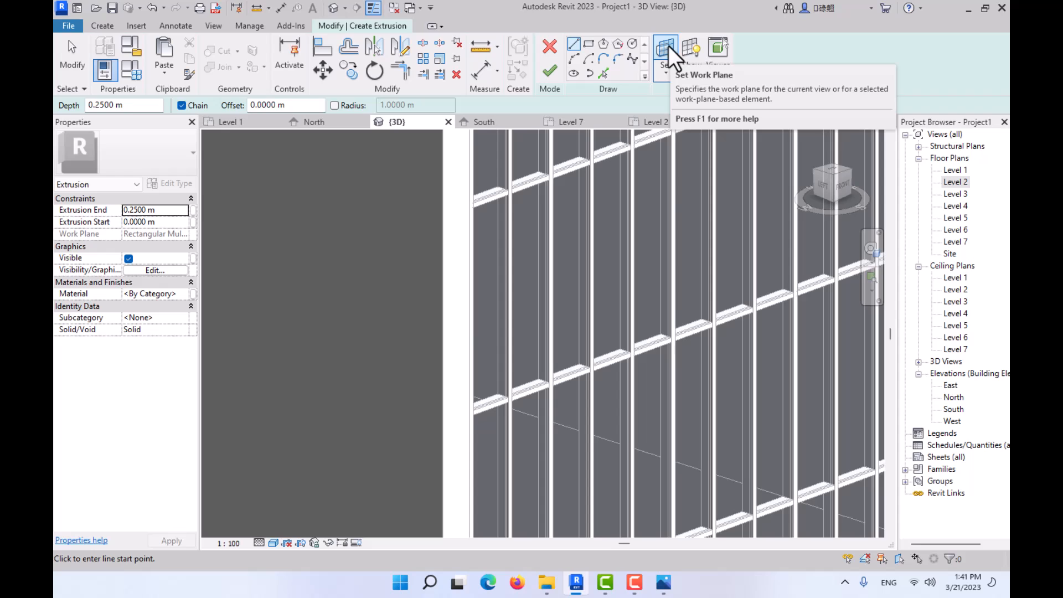
pyautogui.click(669, 46)
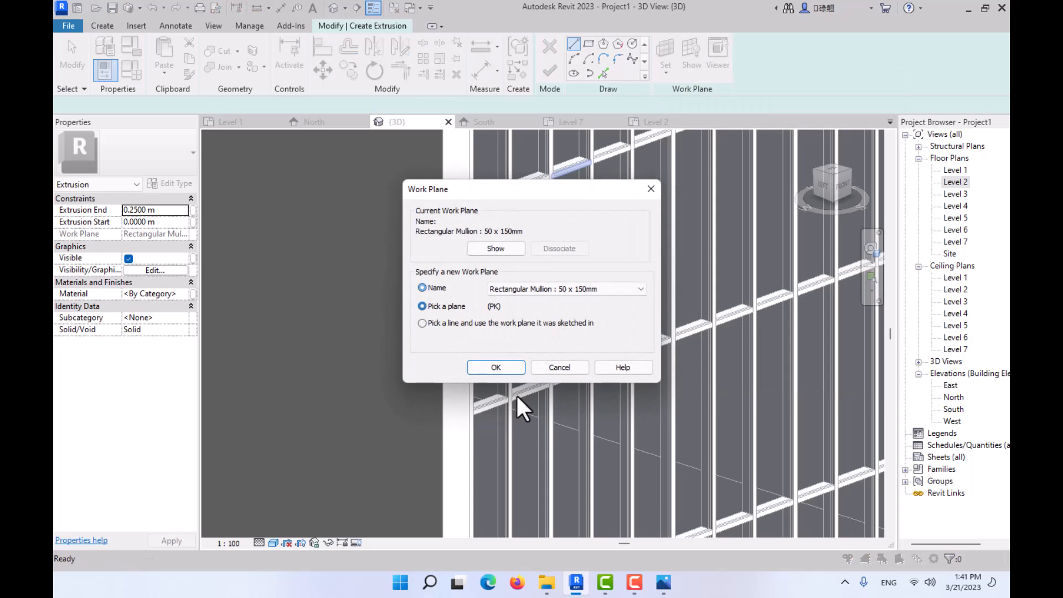
pyautogui.click(496, 367)
pyautogui.scroll(3, 508, 356)
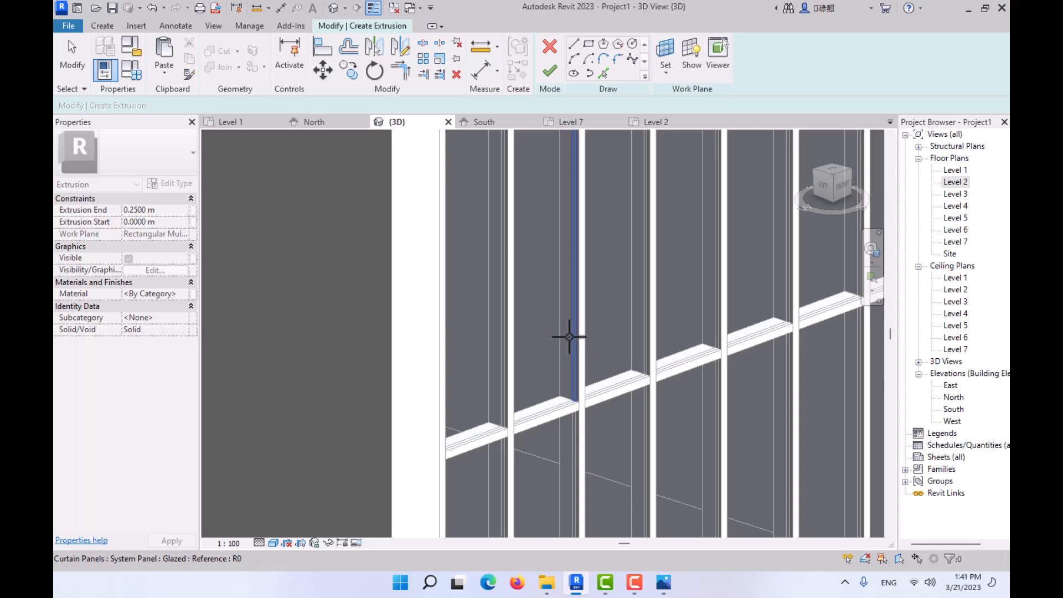
pyautogui.scroll(2, 570, 337)
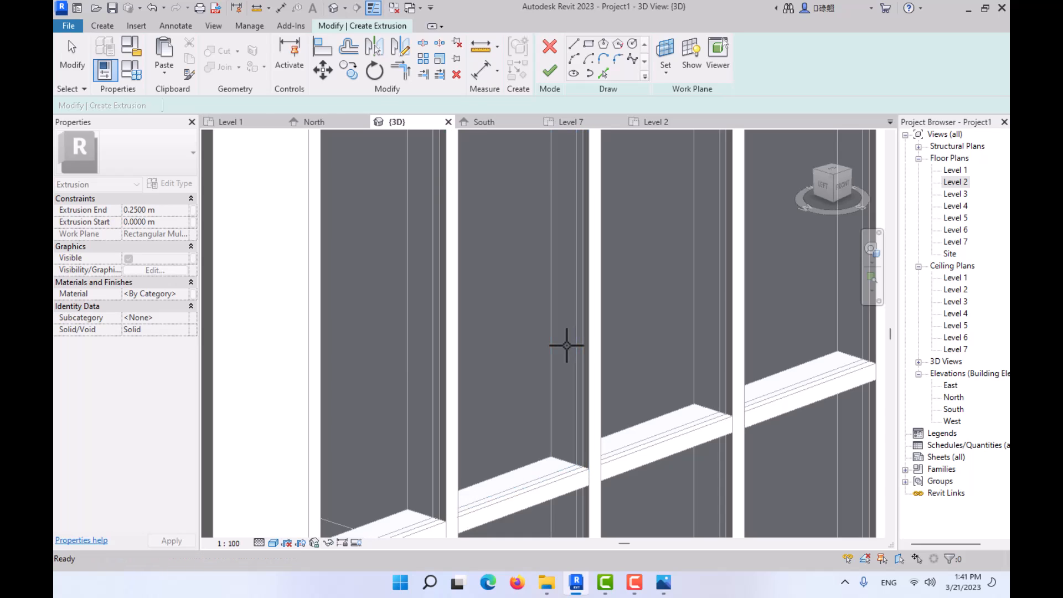
# - Activate the Line tool for the extrusion profile and show the building's left side in Wireframe style at the curtain wall's edge
pyautogui.press('l')
pyautogui.press('i')
pyautogui.scroll(-3, 670, 320)
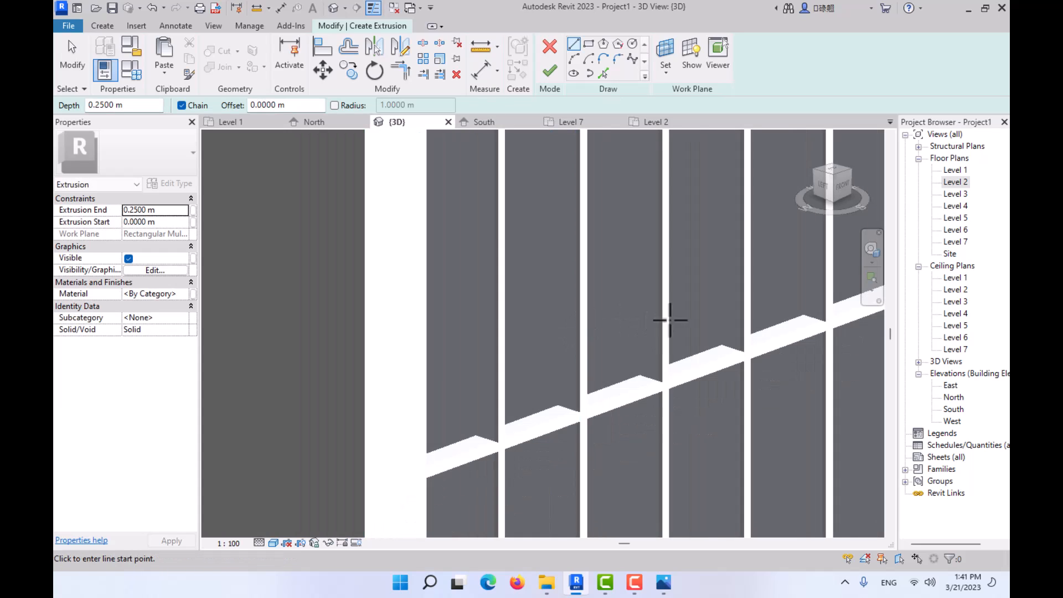
pyautogui.click(821, 187)
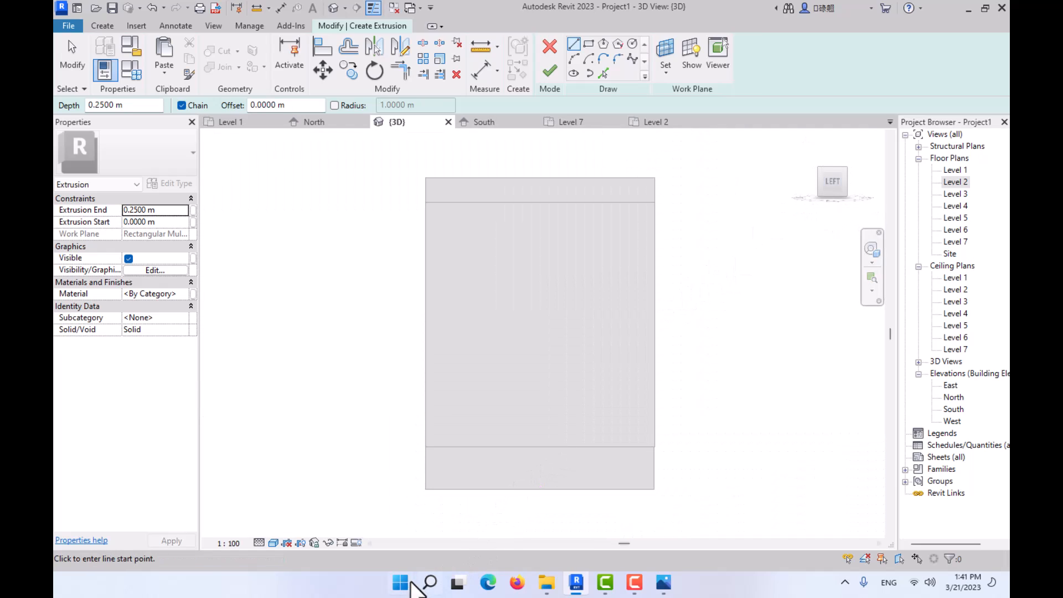
pyautogui.click(273, 542)
pyautogui.click(287, 489)
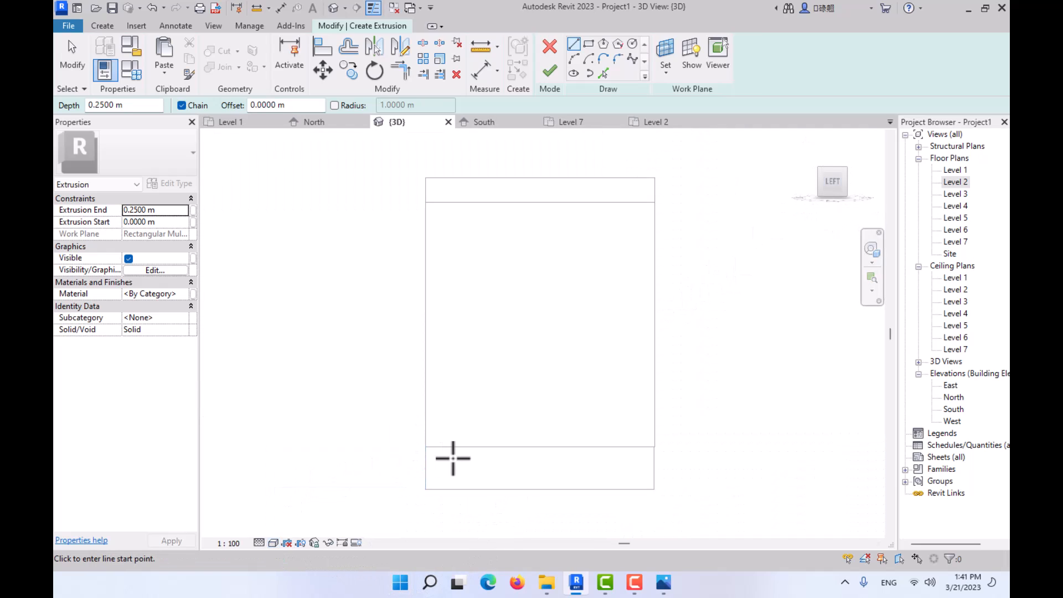
pyautogui.click(289, 488)
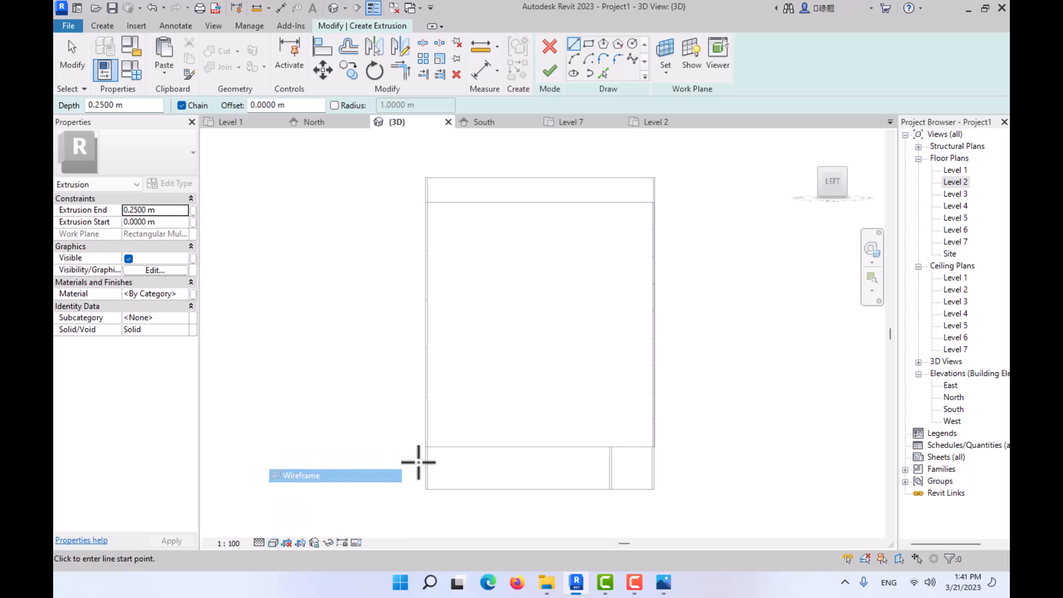
pyautogui.scroll(5, 693, 437)
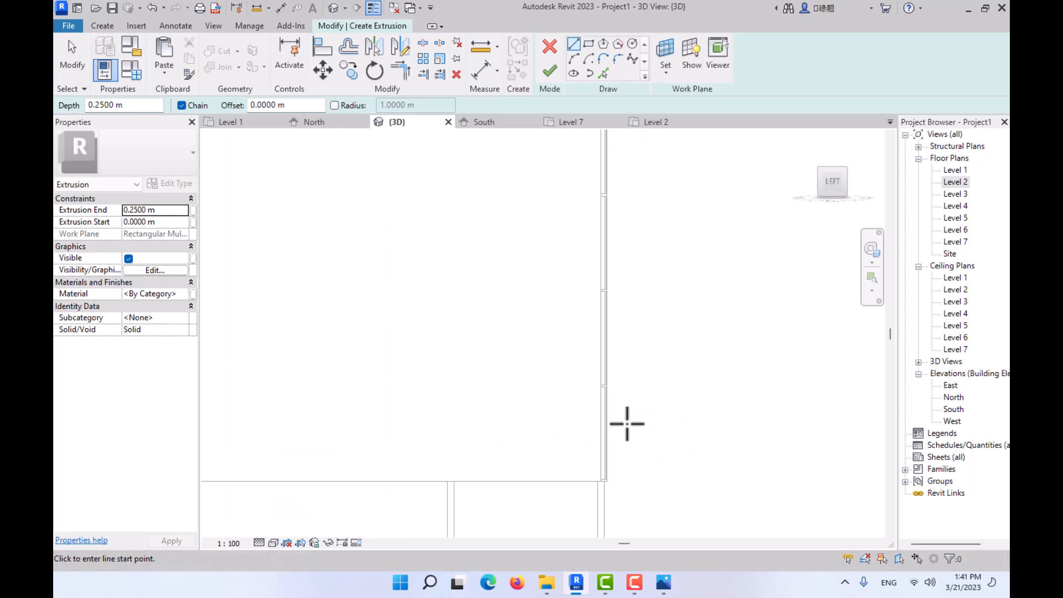
pyautogui.moveTo(637, 359); pyautogui.dragTo(522, 375, button='middle')
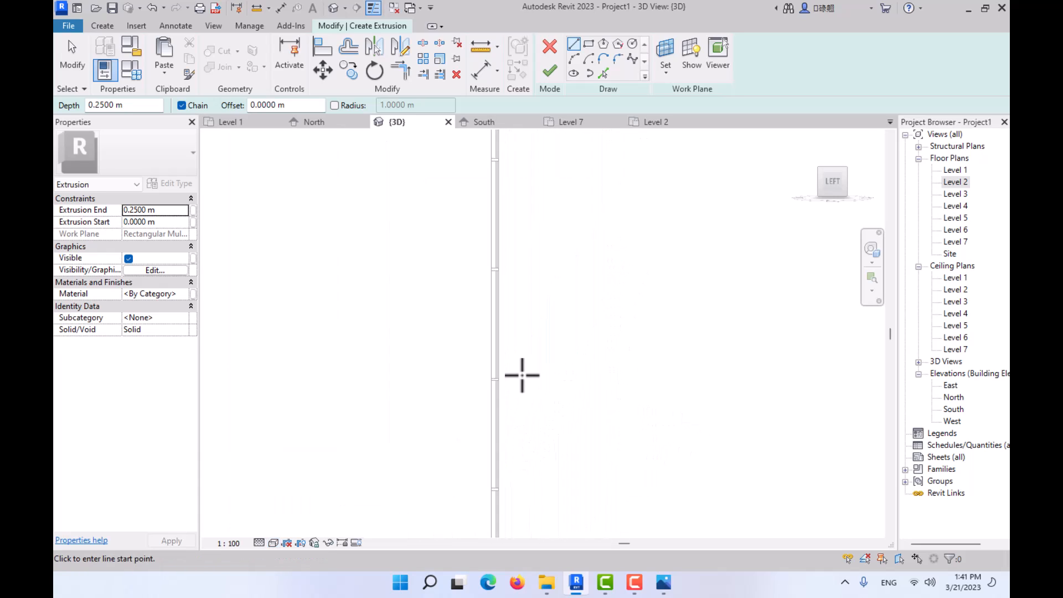
pyautogui.scroll(4, 501, 379)
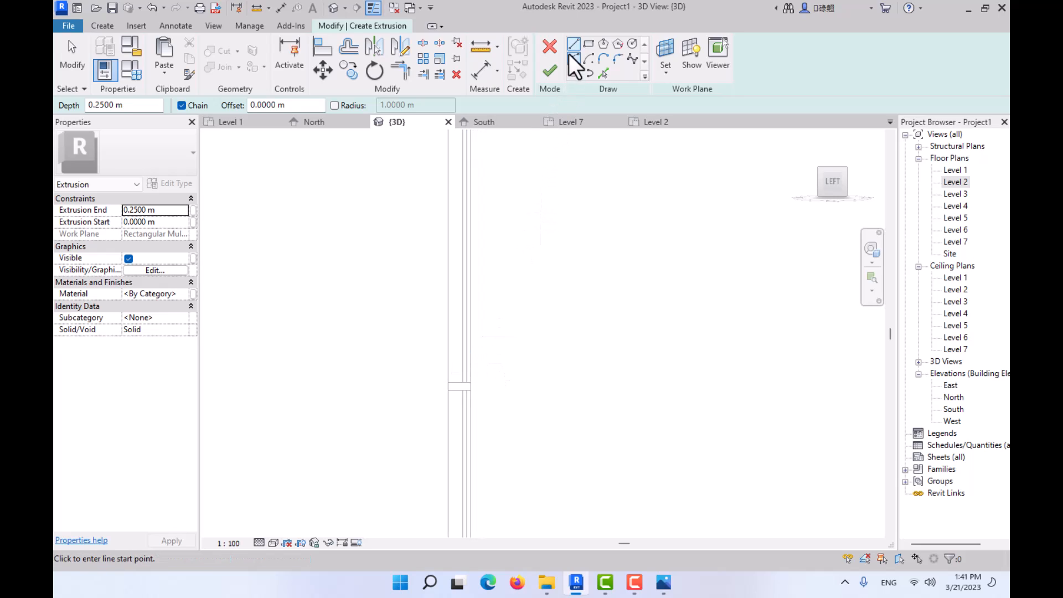
# - Sketch the fin profile's lower outline from the mullion's front corner: a 0.1 m horizontal line, a 0.58 m outward slant and a vertical line
pyautogui.click(470, 382)
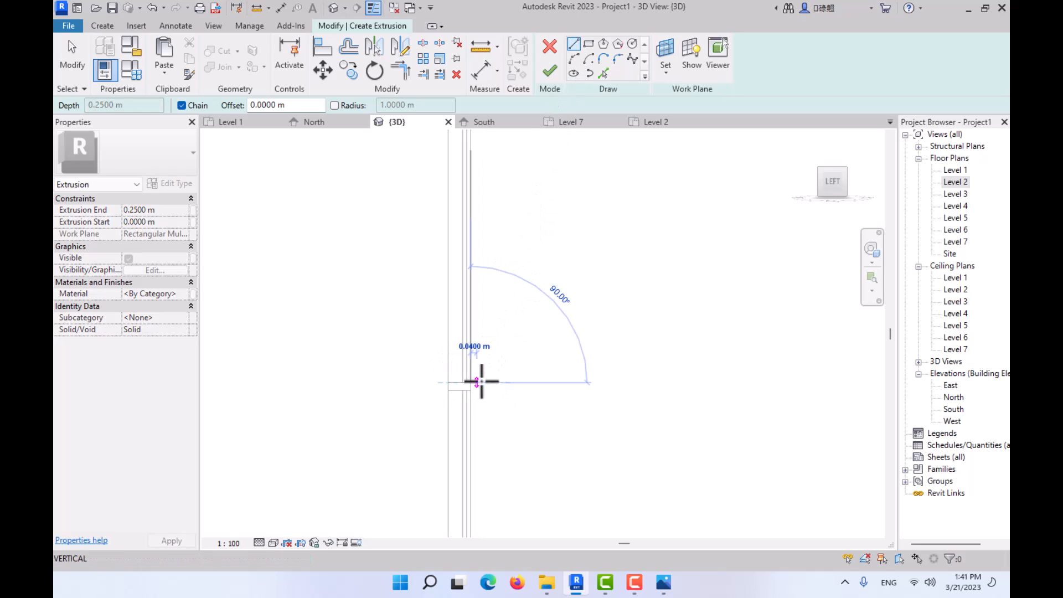
pyautogui.click(487, 381)
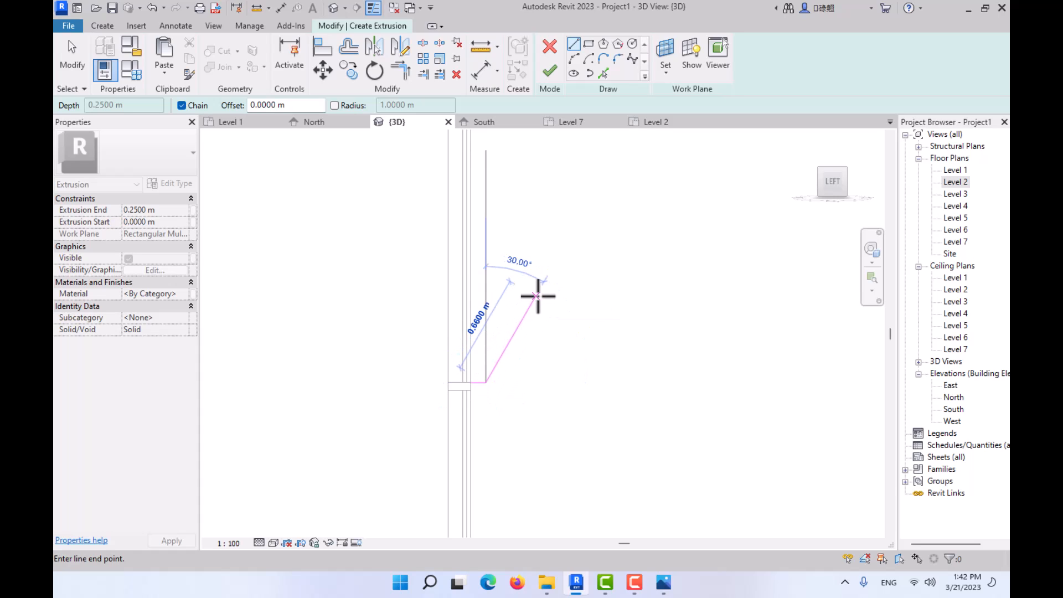
pyautogui.click(519, 302)
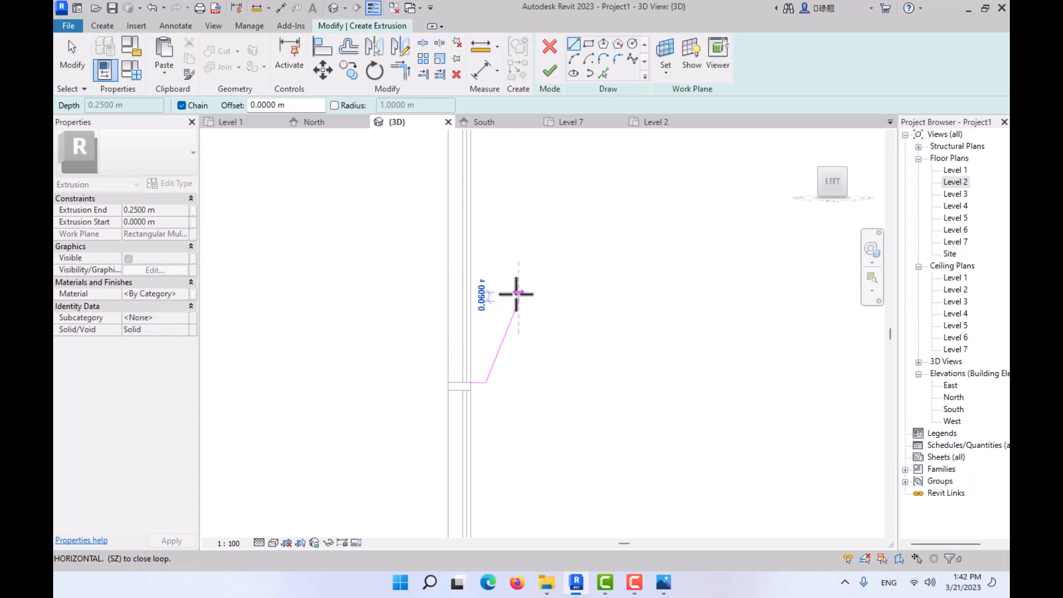
pyautogui.scroll(-3, 529, 223)
pyautogui.moveTo(544, 266); pyautogui.dragTo(533, 471, button='middle')
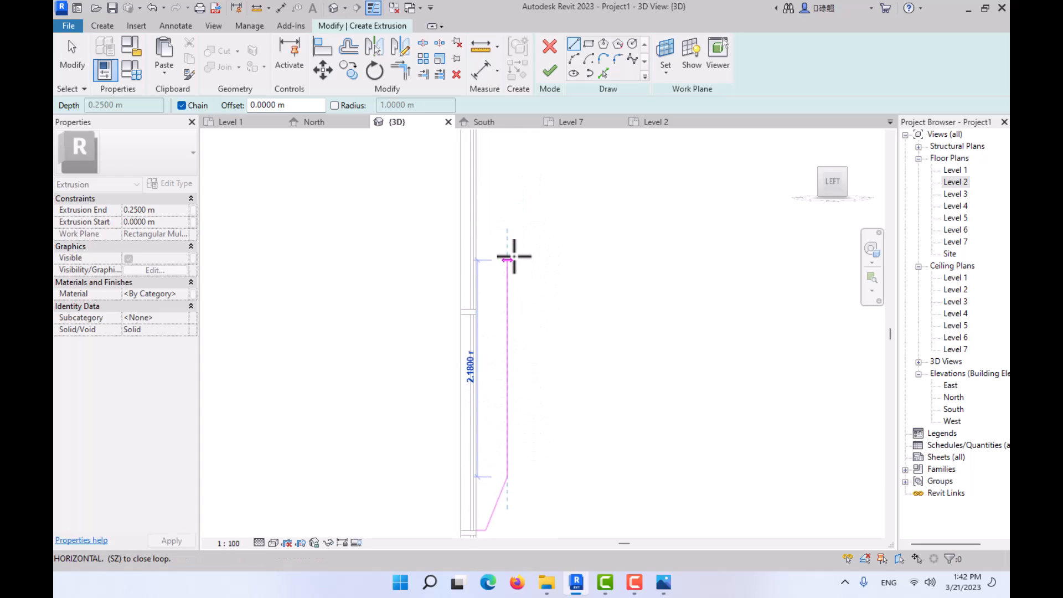
# - Examine photos 01.jpg and 02.JPG for how many curtain wall panels the vertical facade fins span
pyautogui.click(663, 582)
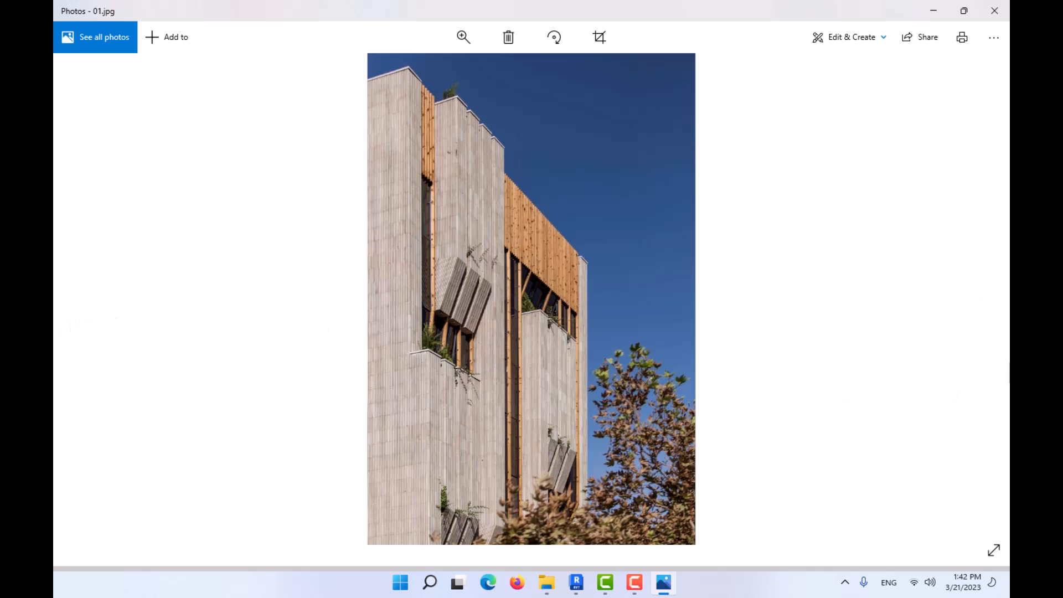
pyautogui.click(983, 304)
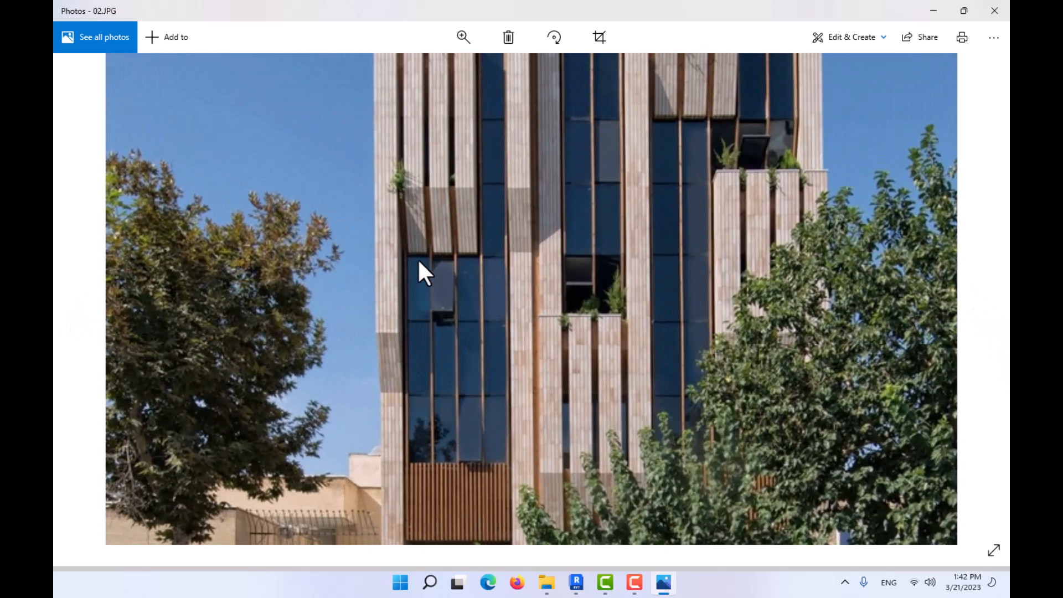
pyautogui.moveTo(459, 225); pyautogui.dragTo(460, 420)
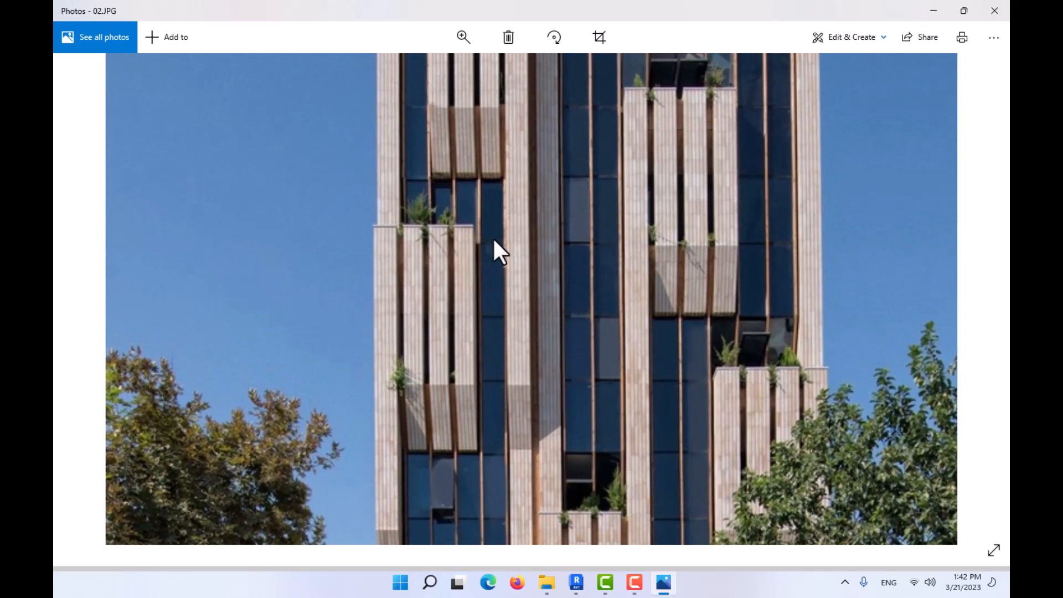
pyautogui.click(929, 11)
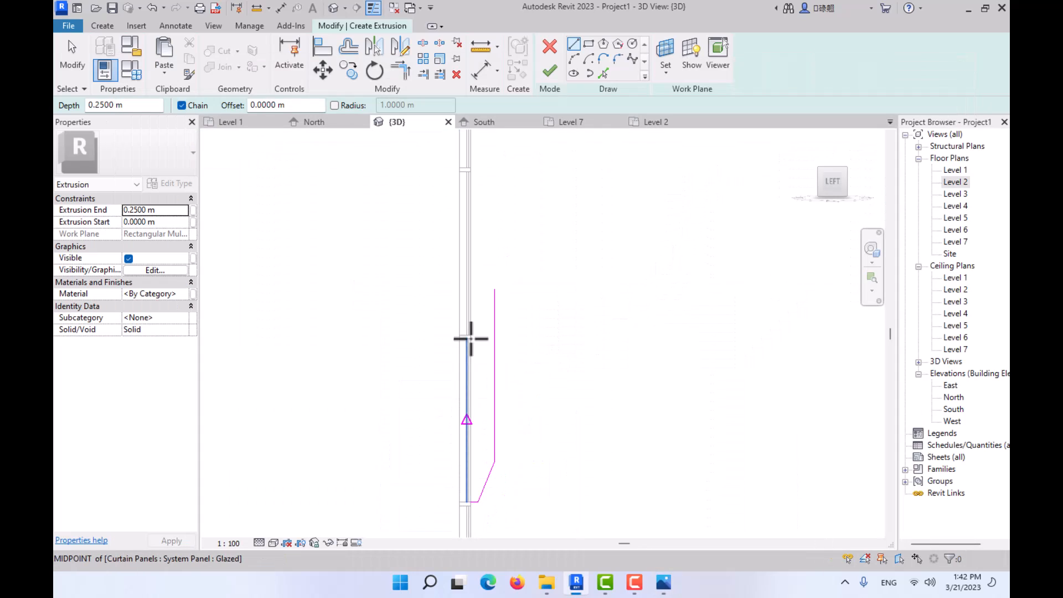
# - Draw the profile's upper edge outward from the higher horizontal mullion's corner and a vertical line down towards the lower vertical line
pyautogui.moveTo(474, 249); pyautogui.dragTo(479, 368, button='middle')
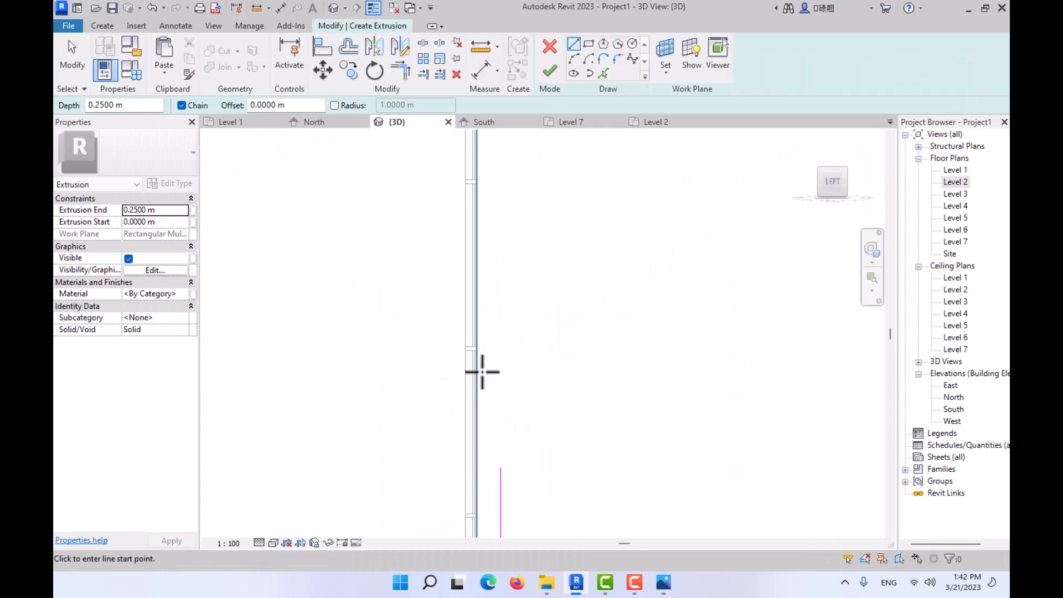
pyautogui.click(475, 182)
pyautogui.click(500, 184)
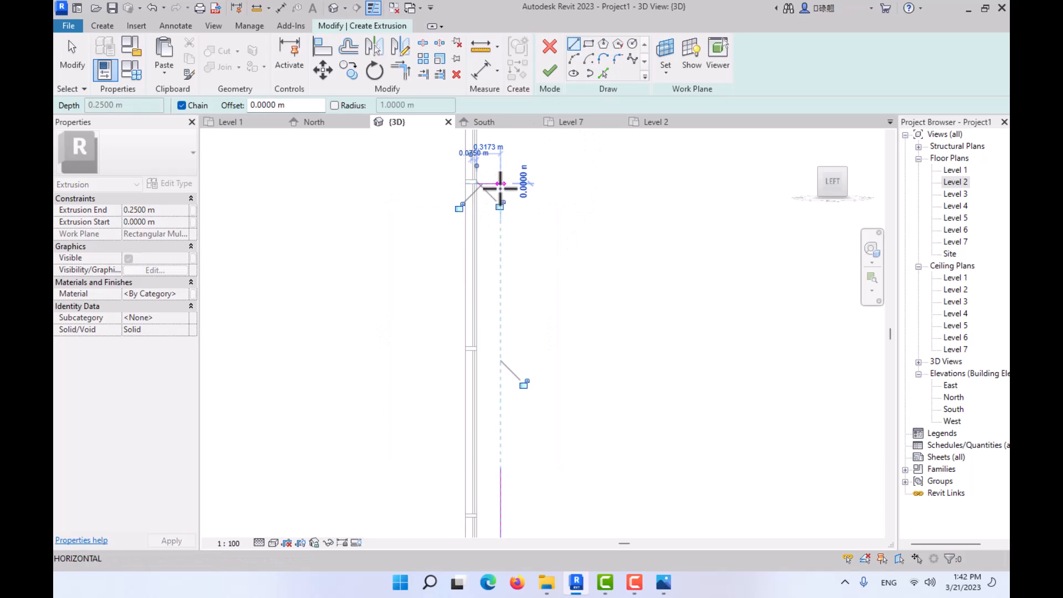
pyautogui.click(500, 449)
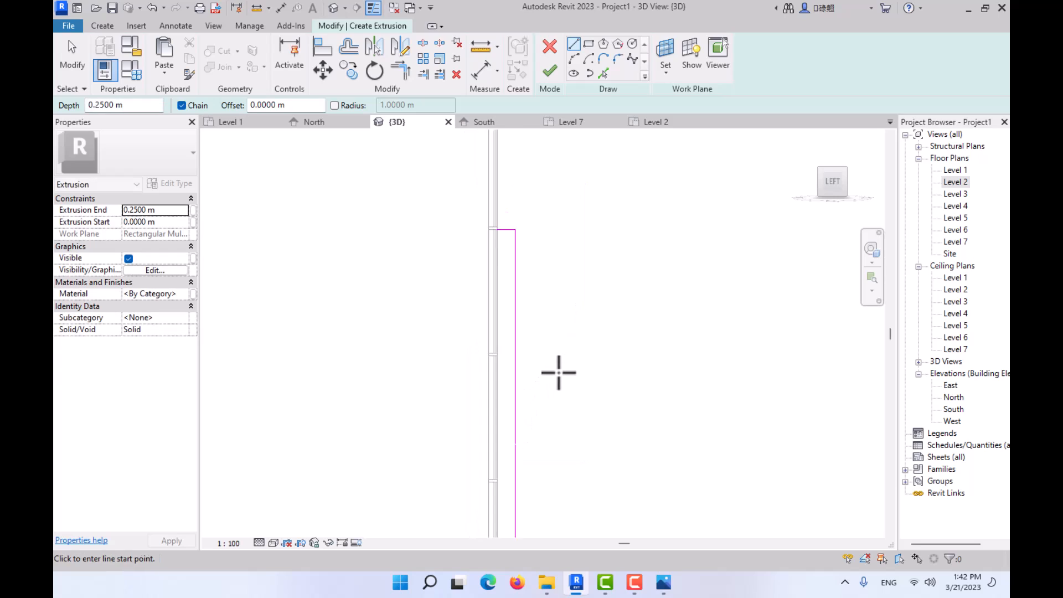
pyautogui.scroll(3, 526, 377)
pyautogui.press('Escape')
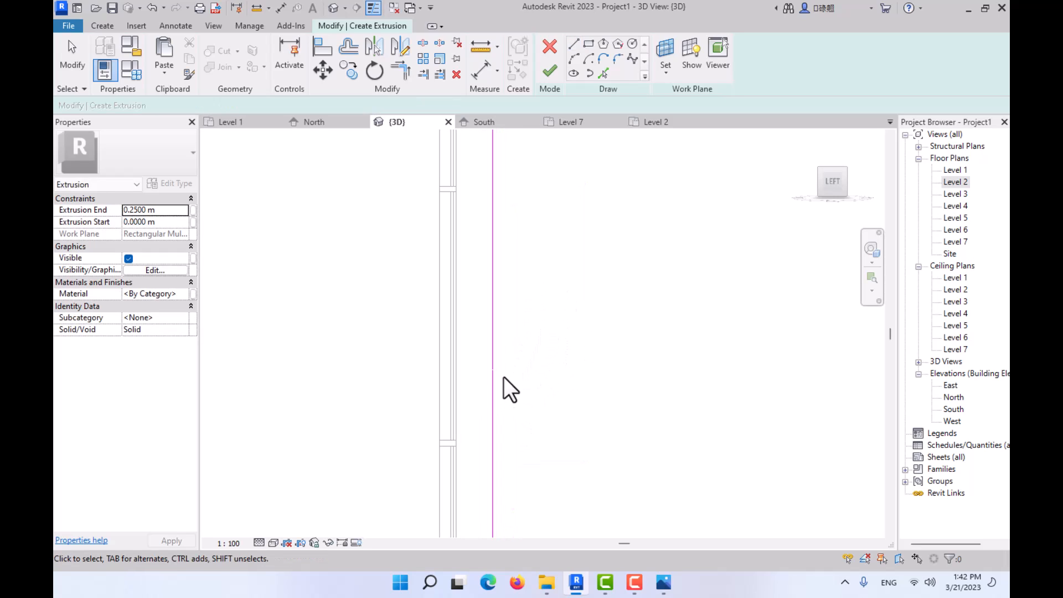
# - Delete the upper vertical segment and extend the lower vertical line to form a corner with the profile's upper edge
pyautogui.click(494, 341)
pyautogui.scroll(-4, 526, 365)
pyautogui.moveTo(542, 388); pyautogui.dragTo(558, 441, button='middle')
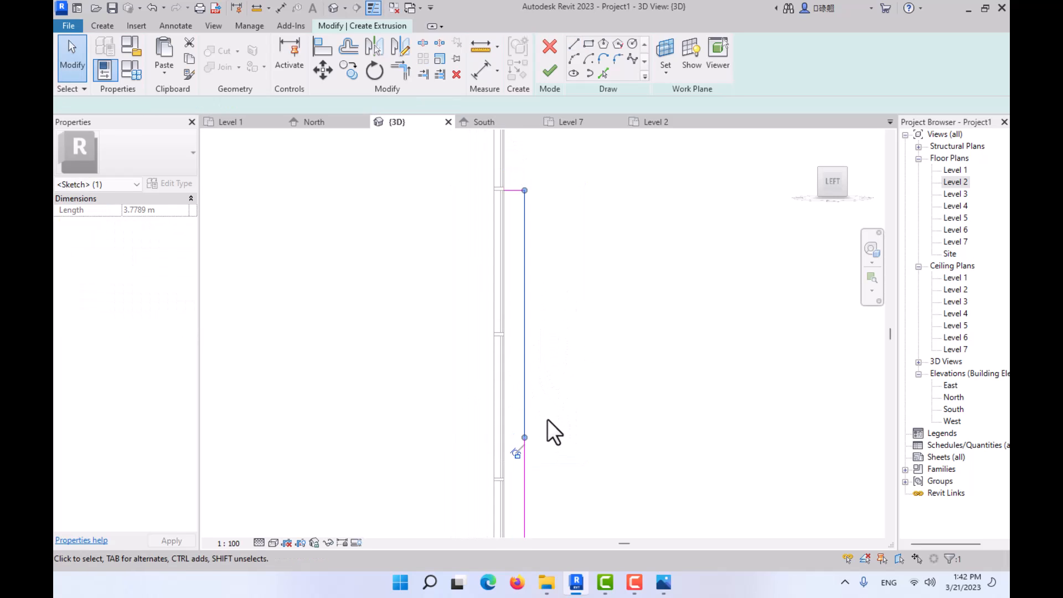
pyautogui.click(452, 76)
pyautogui.click(400, 71)
pyautogui.click(521, 191)
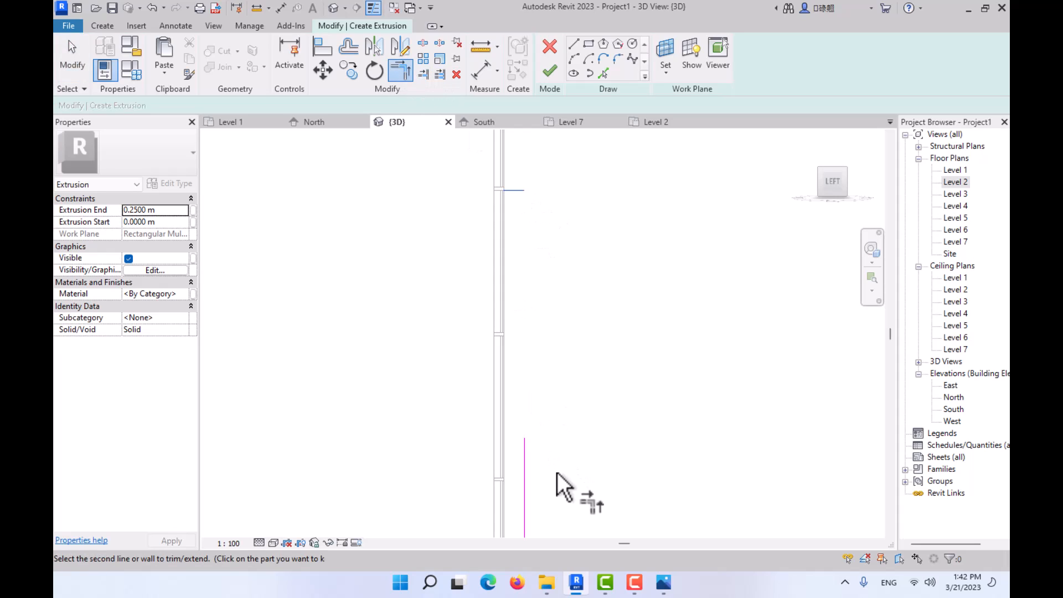
pyautogui.click(525, 459)
pyautogui.press('Escape')
# - Compare the profile's slanted lower end with the slanted fins in photos 02.JPG and 01.jpg
pyautogui.scroll(-2, 535, 355)
pyautogui.moveTo(545, 318); pyautogui.dragTo(503, 244, button='middle')
pyautogui.scroll(2, 506, 398)
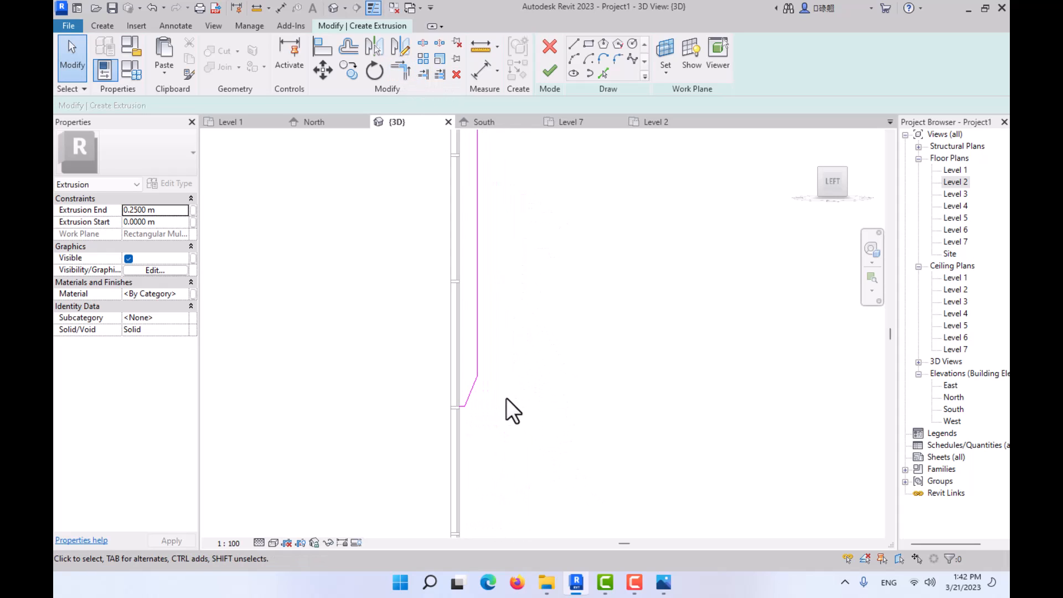
pyautogui.scroll(3, 473, 398)
pyautogui.click(668, 581)
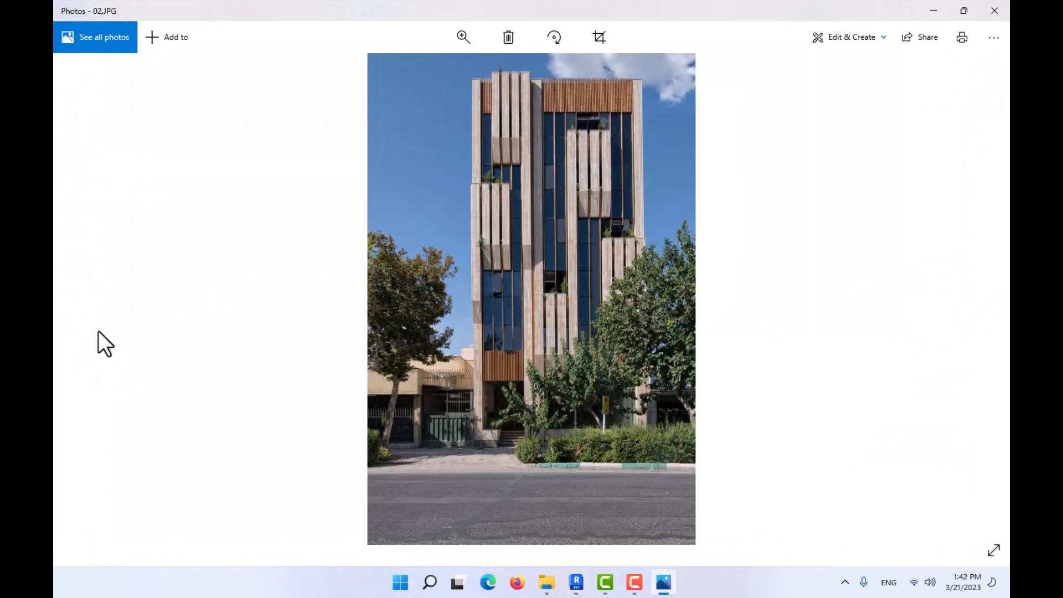
pyautogui.press('Left')
pyautogui.scroll(2, 427, 284)
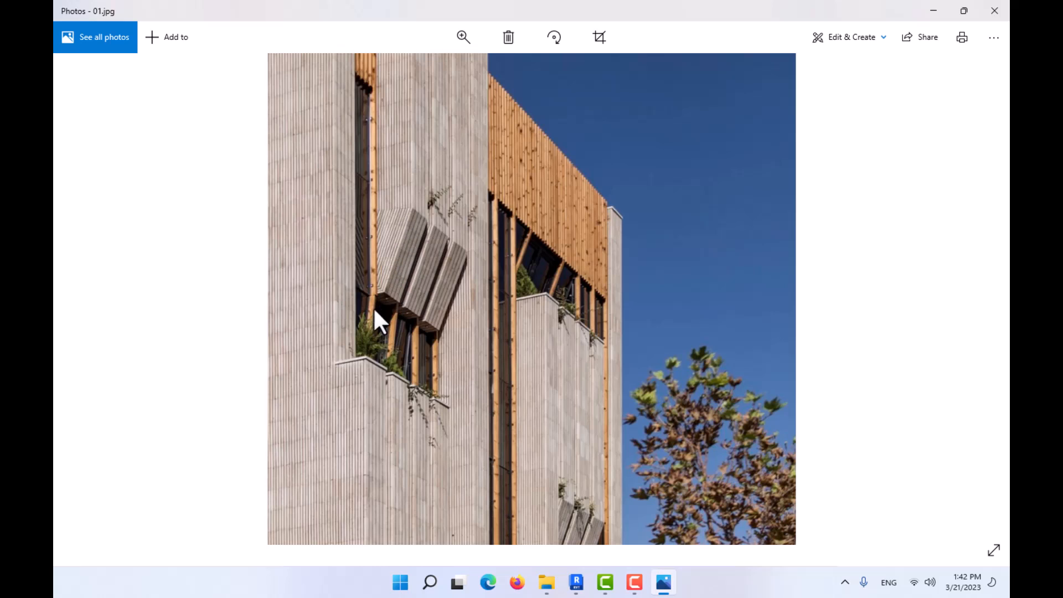
pyautogui.click(934, 7)
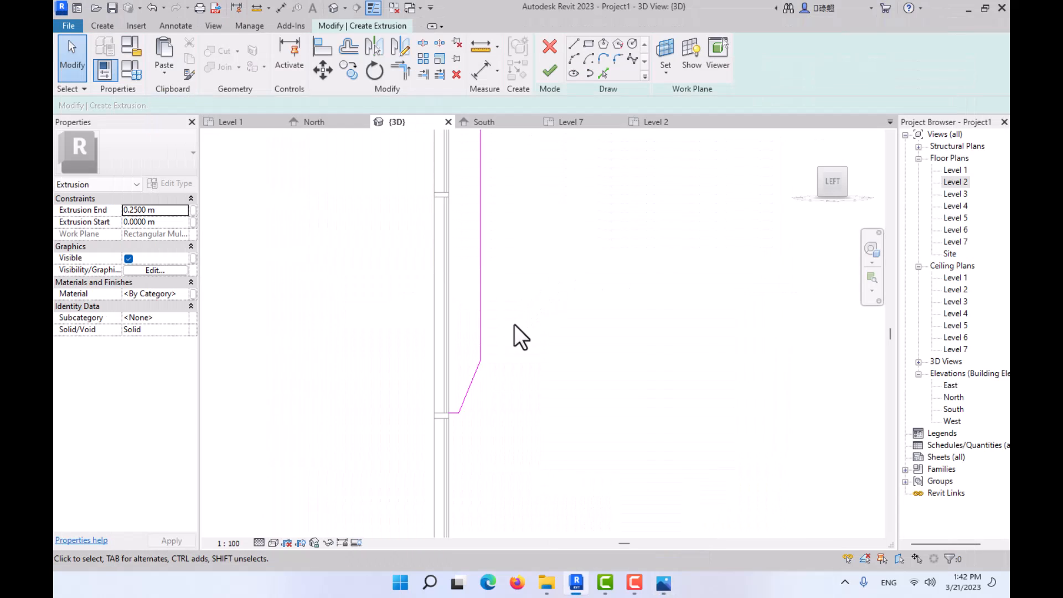
# - Stretch the slanted line's upper end up along the vertical line to a length of about 1.11 m and trim both lines to a corner
pyautogui.click(472, 372)
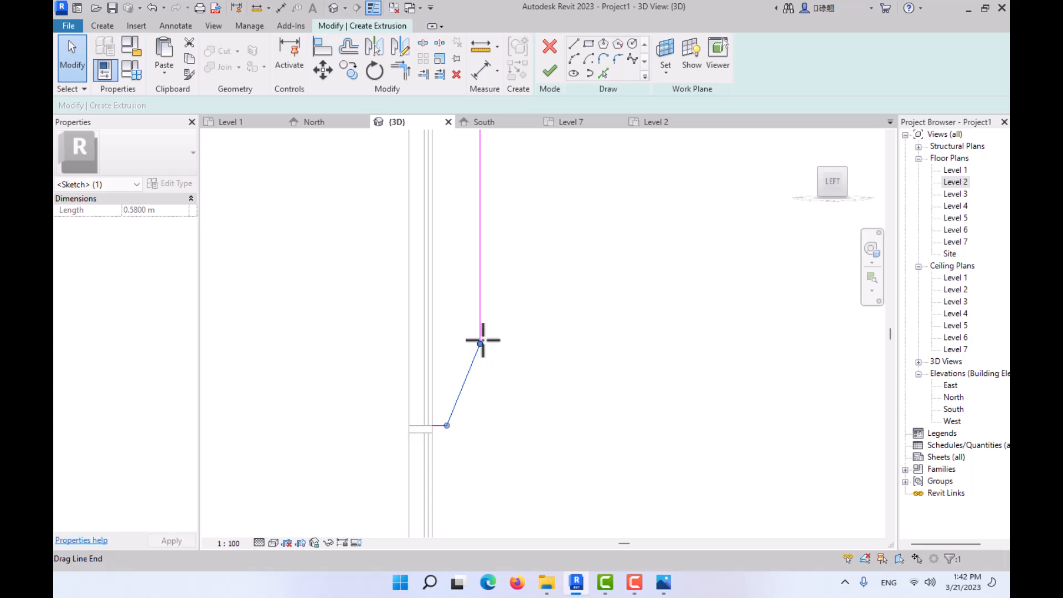
pyautogui.moveTo(482, 340); pyautogui.dragTo(480, 261)
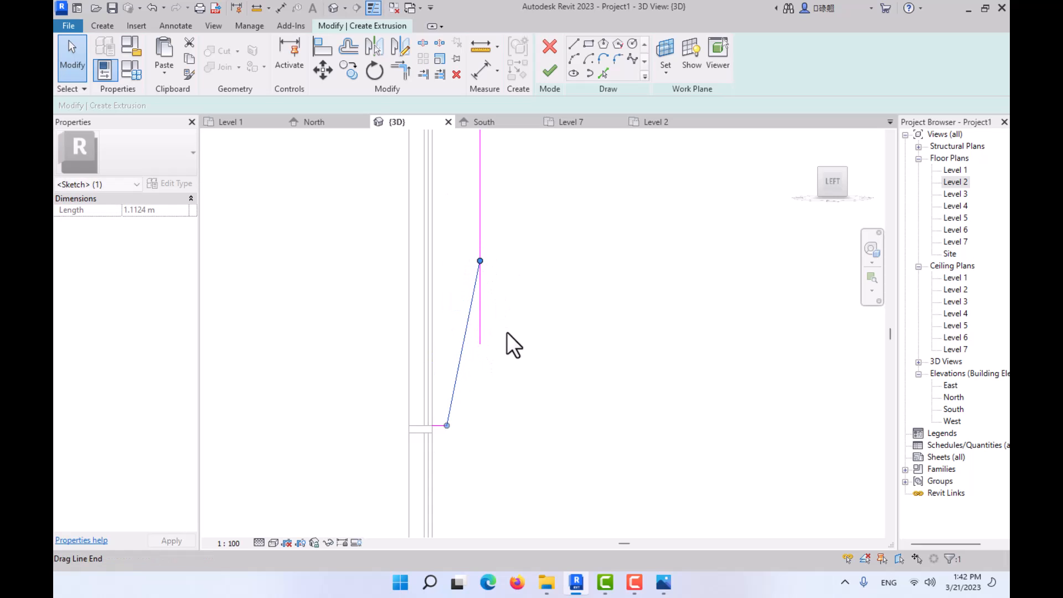
pyautogui.click(504, 305)
pyautogui.click(400, 71)
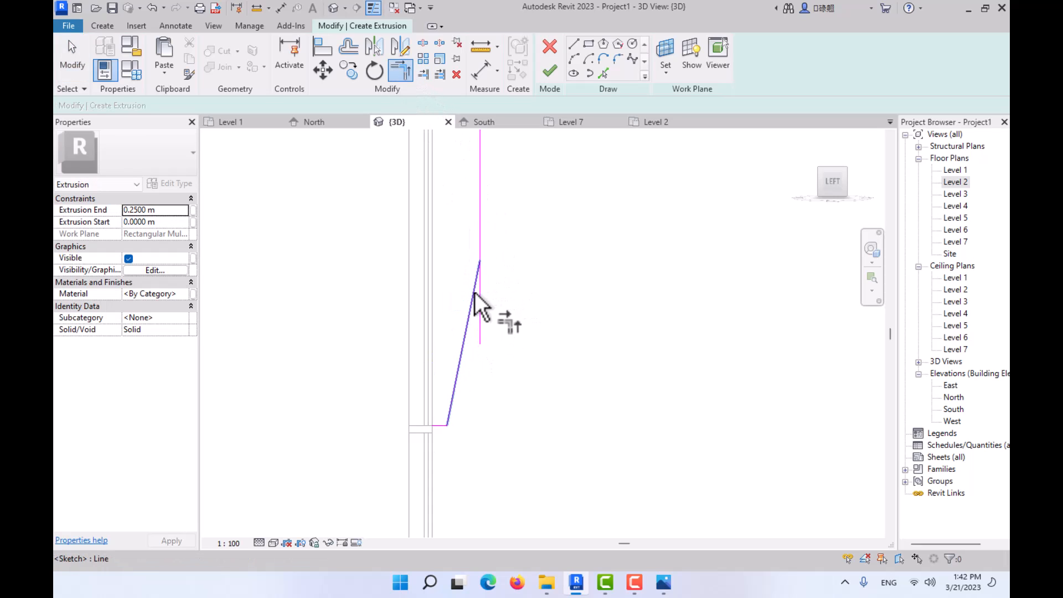
pyautogui.click(473, 299)
pyautogui.press('Escape')
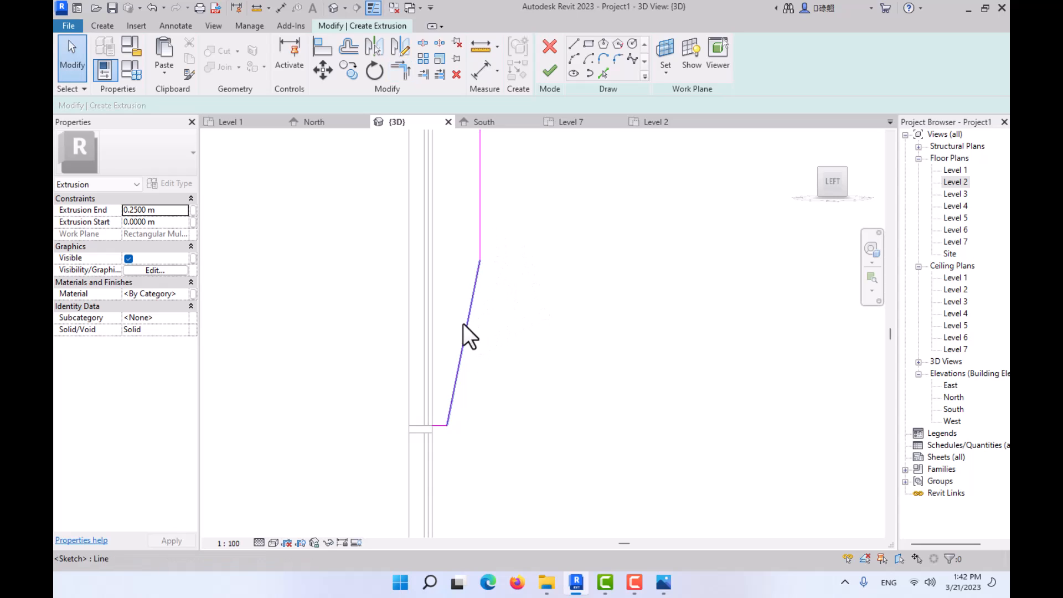
# - Try to lengthen the profile's short bottom line to 0.2 m and move its inner end onto the mullion's front face
pyautogui.scroll(2, 452, 430)
pyautogui.click(430, 422)
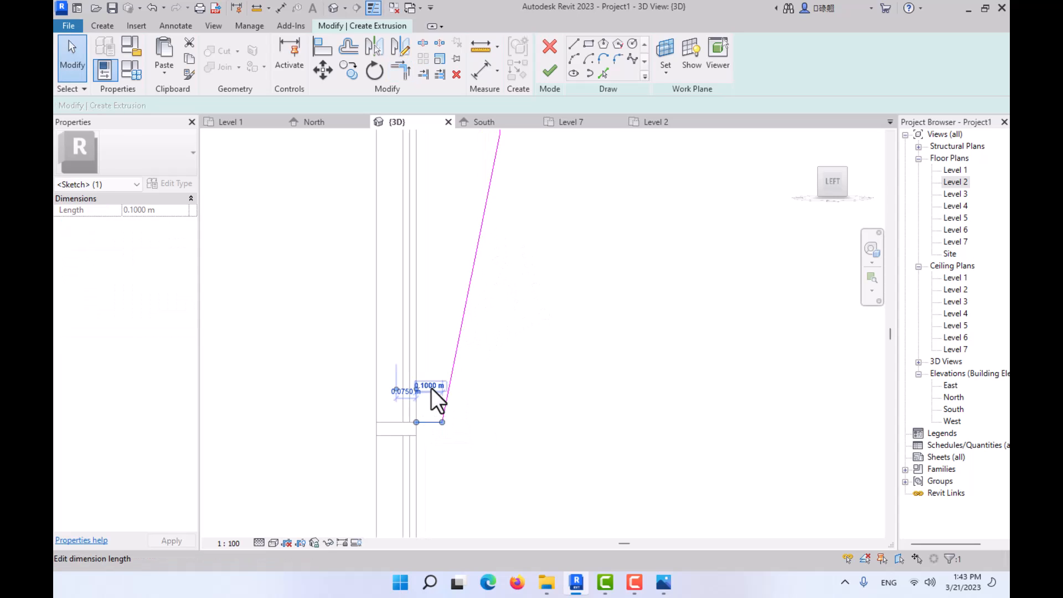
pyautogui.write('0.2')
pyautogui.press('Return')
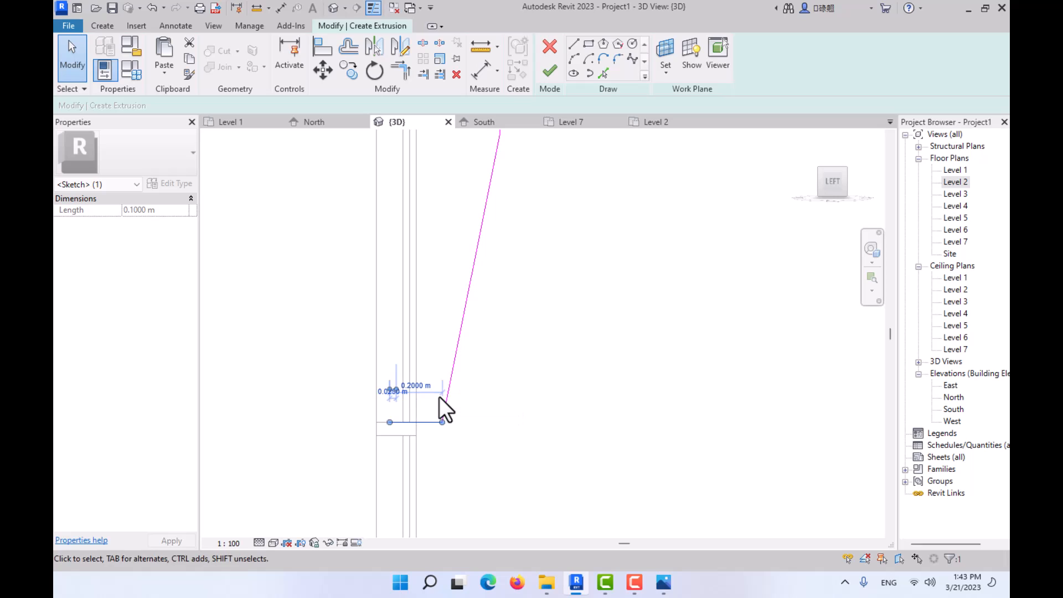
pyautogui.click(447, 431)
pyautogui.click(431, 422)
pyautogui.click(323, 69)
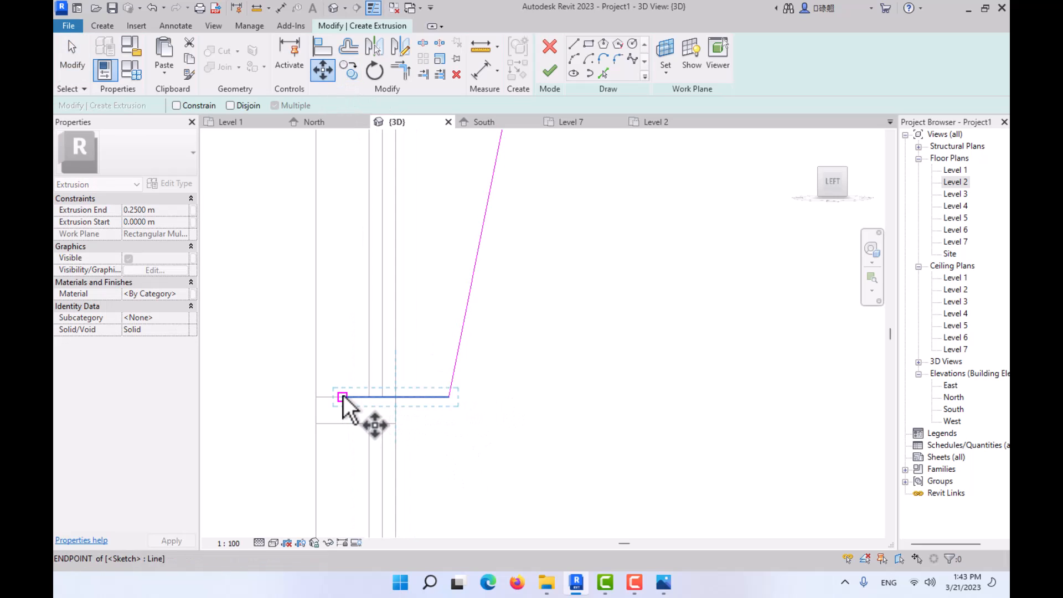
pyautogui.click(343, 395)
pyautogui.click(394, 396)
pyautogui.click(465, 414)
# - Close the profile with a vertical line along the mullion's front face and finish the extrusion with a depth of 0.25 m
pyautogui.scroll(-6, 477, 415)
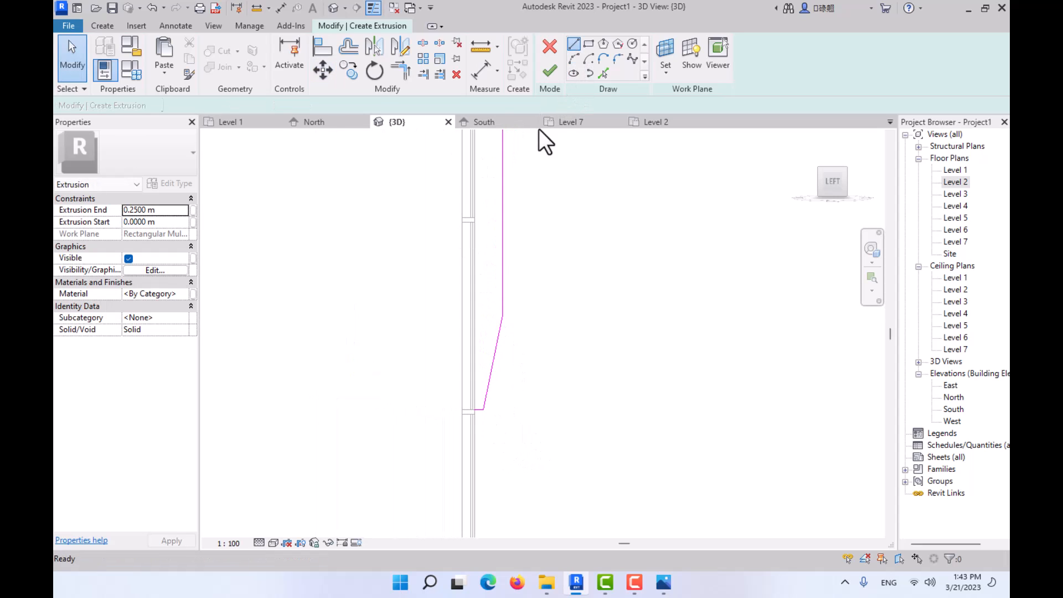
pyautogui.click(474, 410)
pyautogui.moveTo(482, 193); pyautogui.dragTo(488, 415, button='middle')
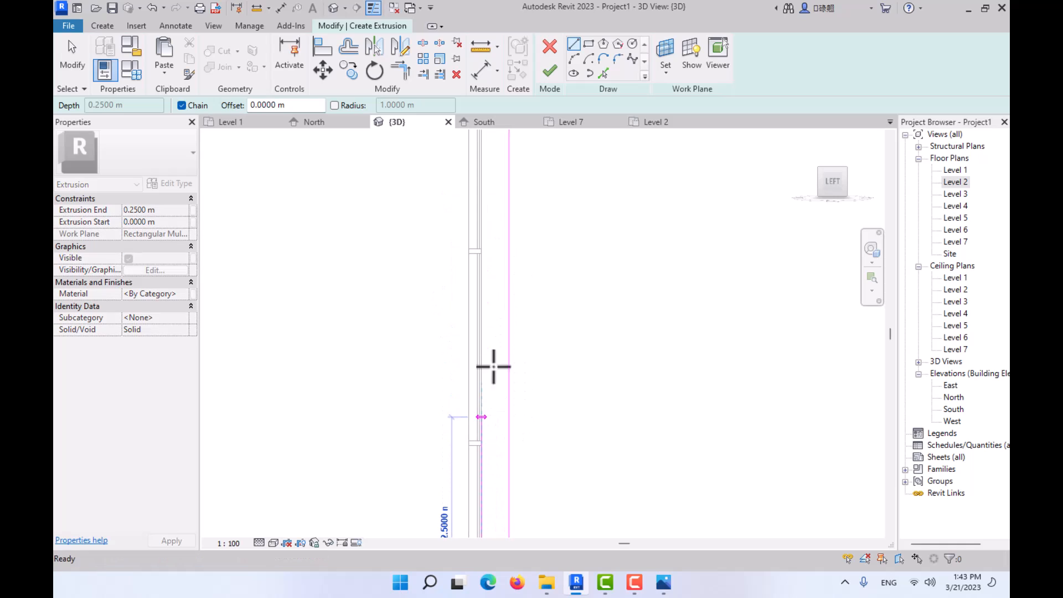
pyautogui.moveTo(492, 264); pyautogui.dragTo(487, 437, button='middle')
pyautogui.scroll(4, 481, 244)
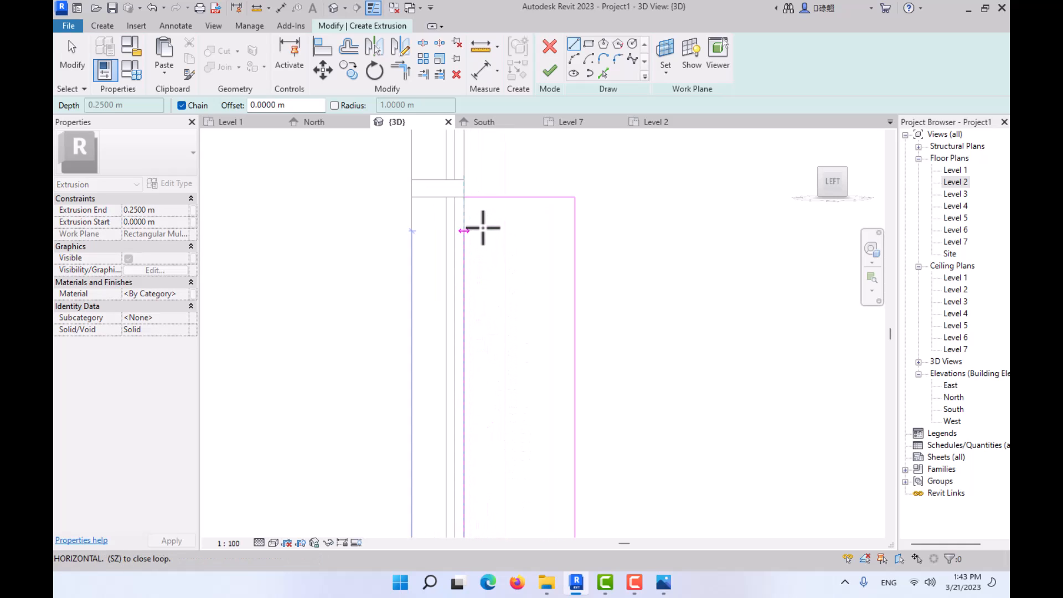
pyautogui.click(467, 198)
pyautogui.scroll(-2, 532, 270)
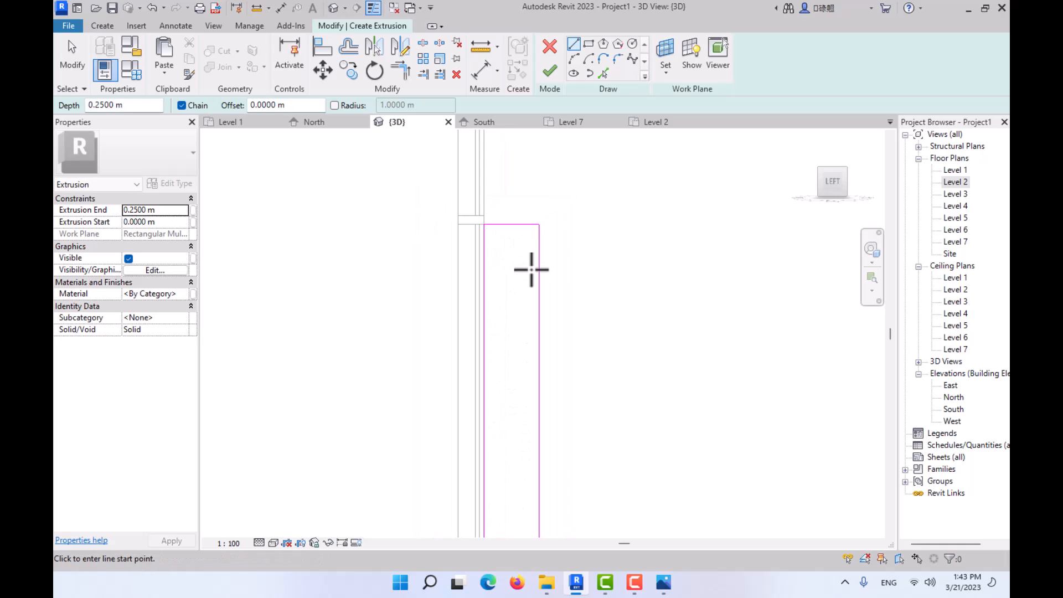
pyautogui.click(554, 75)
# - Show the new facade fin from the front in a shaded visual style and select it
pyautogui.scroll(-2, 614, 313)
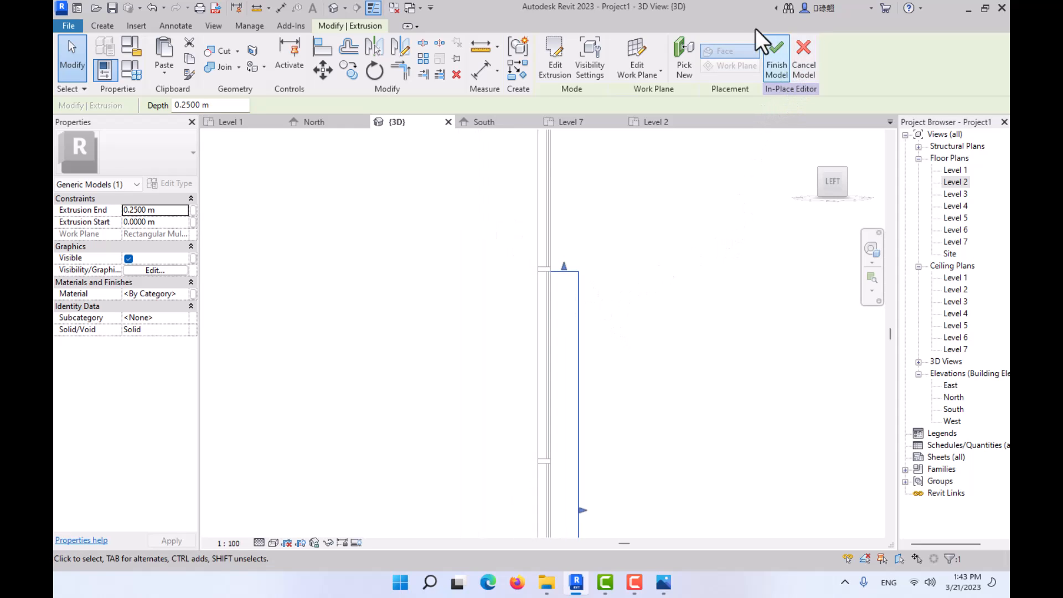
pyautogui.keyDown('shift'); pyautogui.moveTo(642, 238); pyautogui.dragTo(551, 365, button='middle'); pyautogui.keyUp('shift')
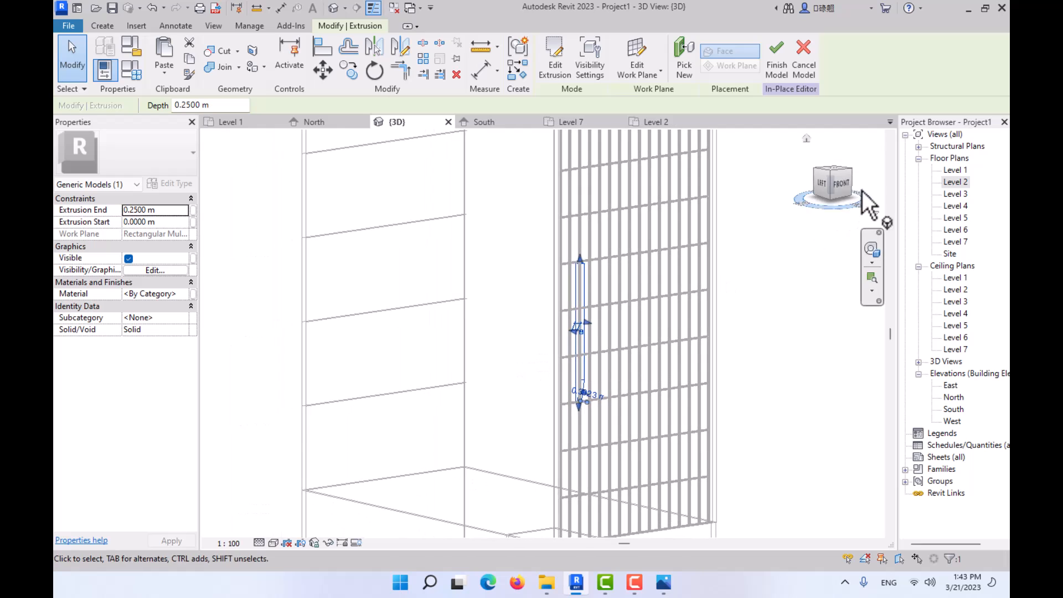
pyautogui.click(847, 184)
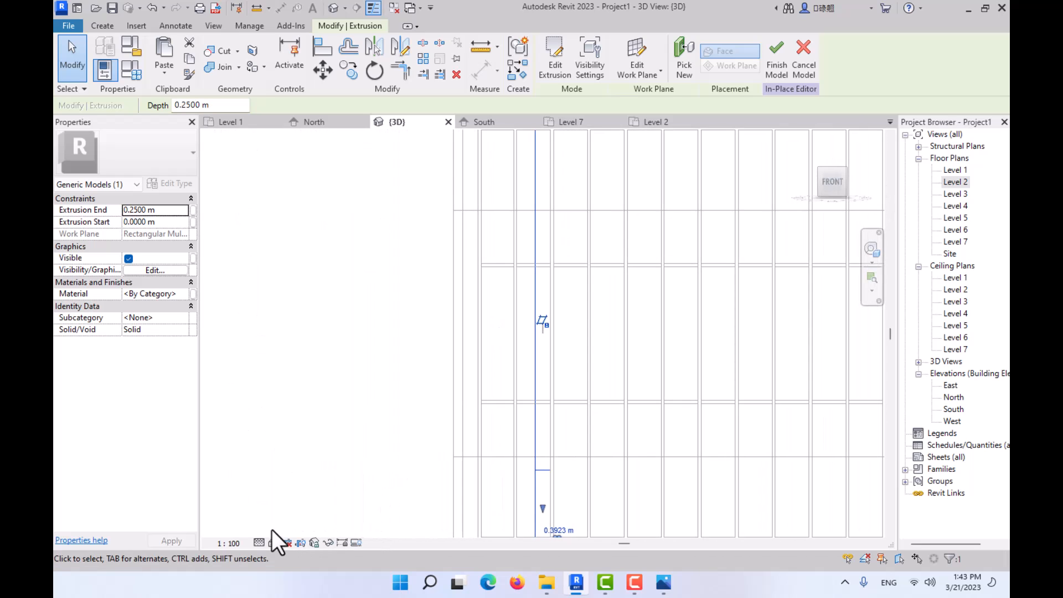
pyautogui.click(273, 543)
pyautogui.click(282, 501)
pyautogui.scroll(-1, 475, 342)
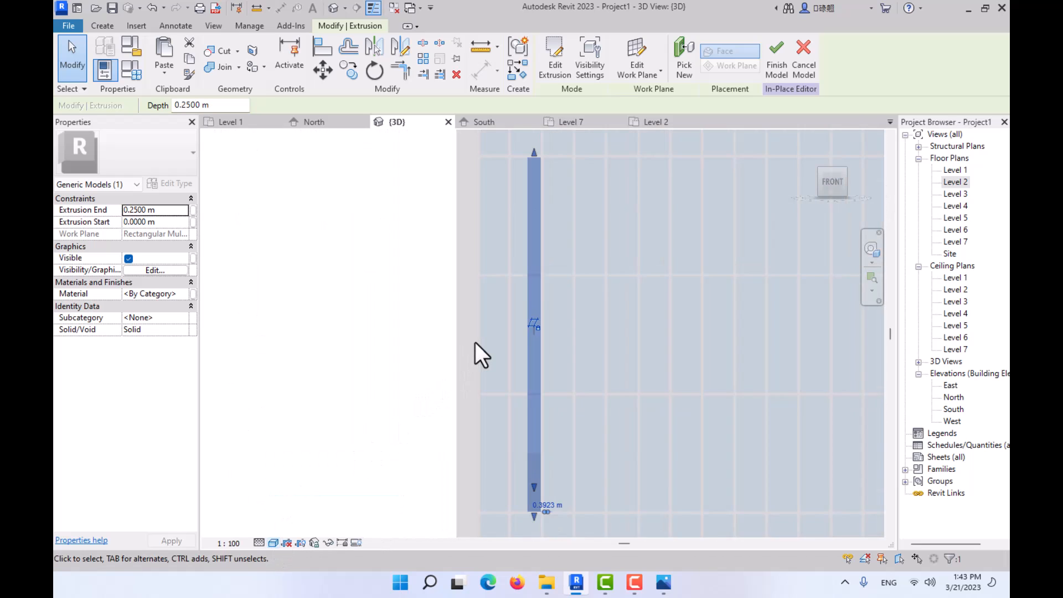
pyautogui.click(340, 280)
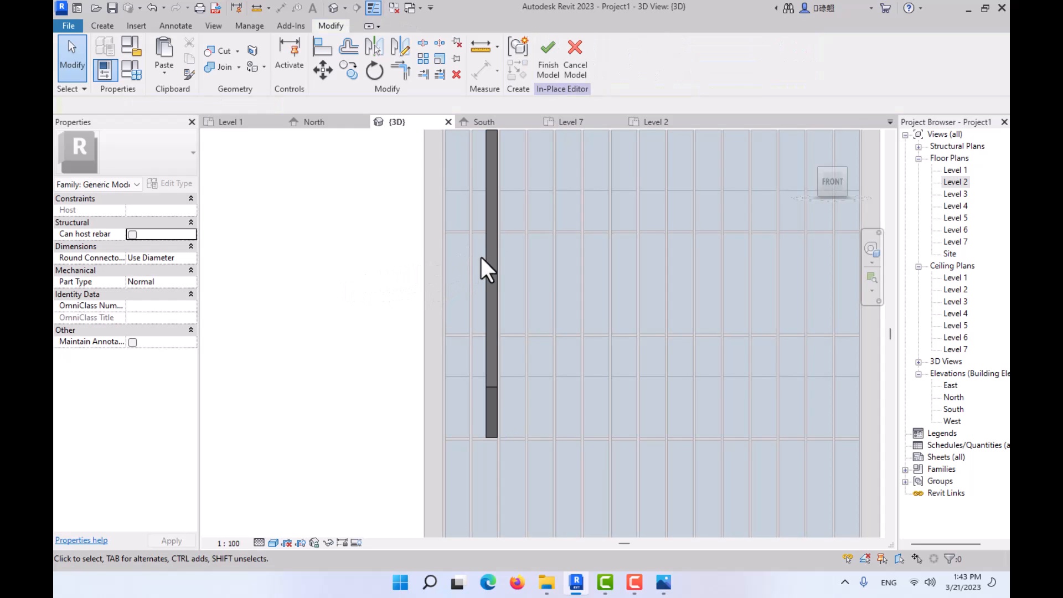
pyautogui.click(491, 258)
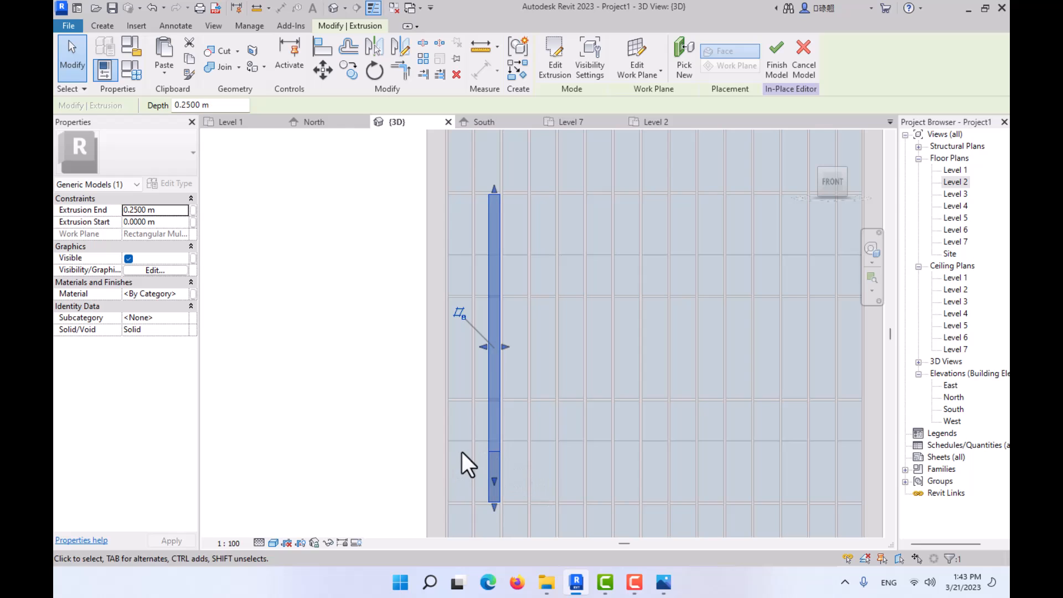
# - Switch to Photos and examine the facade fins up close in the reference image 02.JPG
pyautogui.click(664, 583)
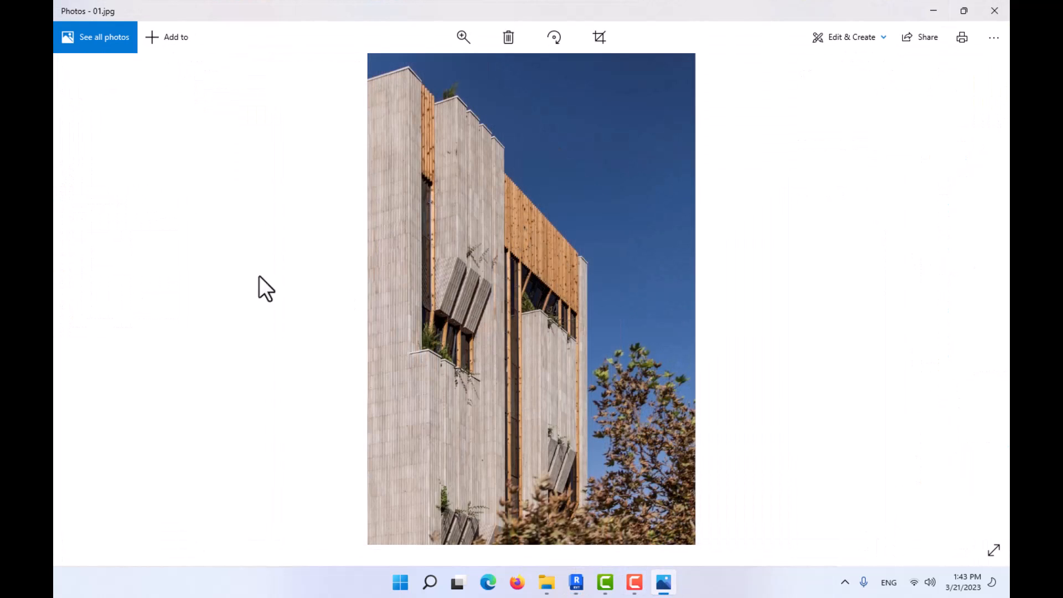
pyautogui.click(977, 299)
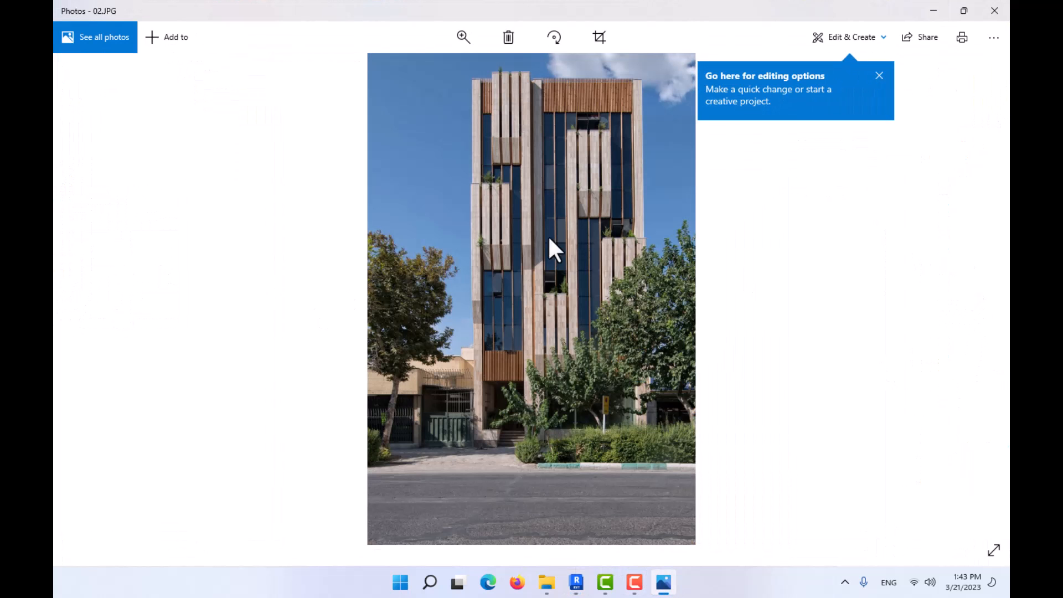
pyautogui.scroll(3, 474, 246)
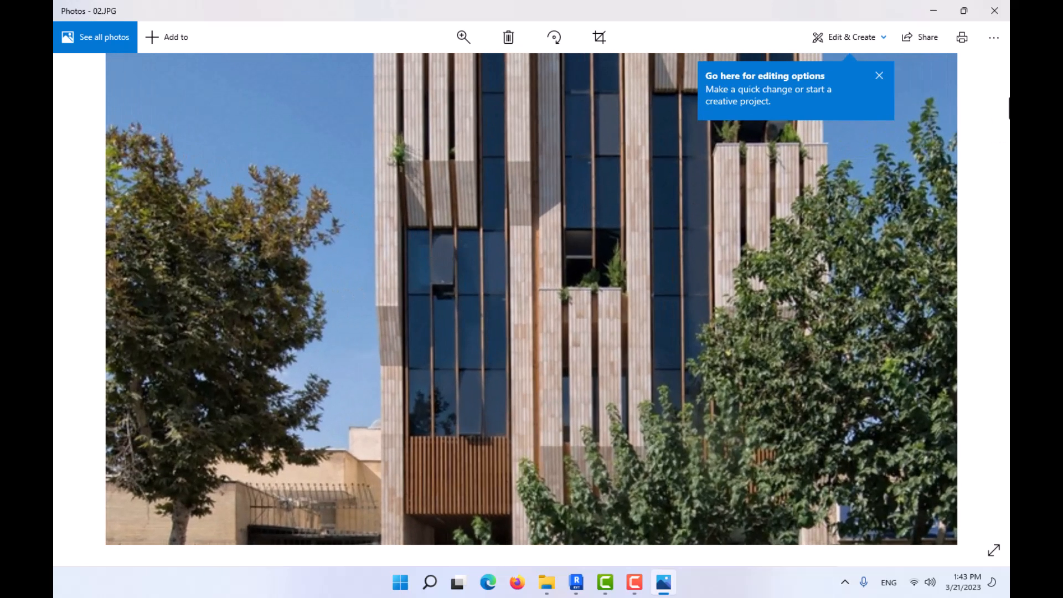
pyautogui.click(946, 11)
# - Shift the selected fin's sides into the outermost glazing bay, giving an extrusion end of 1.125 m and start of 0.6 m
pyautogui.scroll(3, 436, 319)
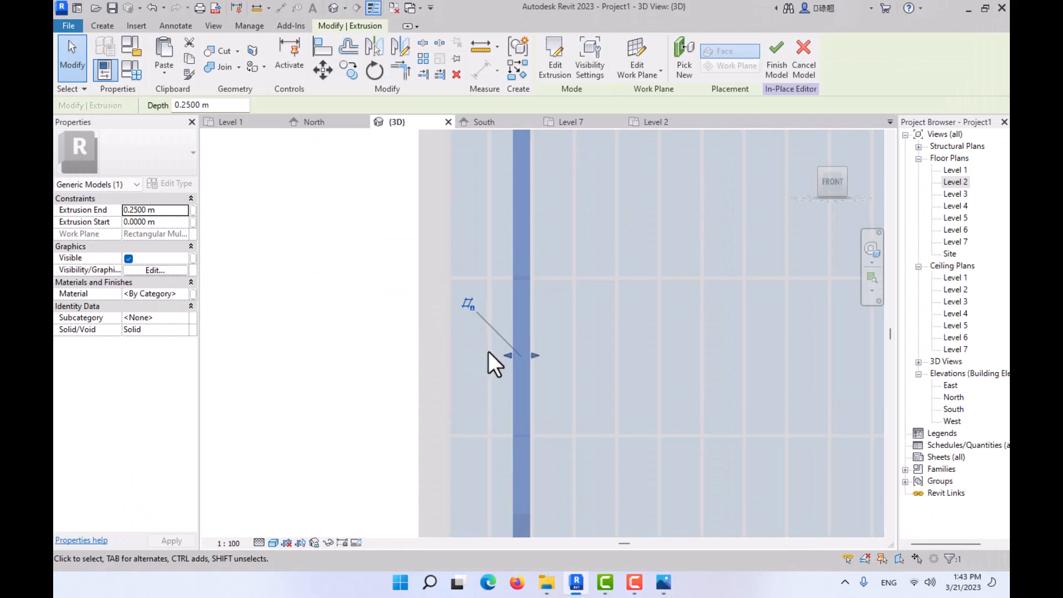
pyautogui.moveTo(507, 355); pyautogui.dragTo(457, 350)
pyautogui.scroll(4, 522, 351)
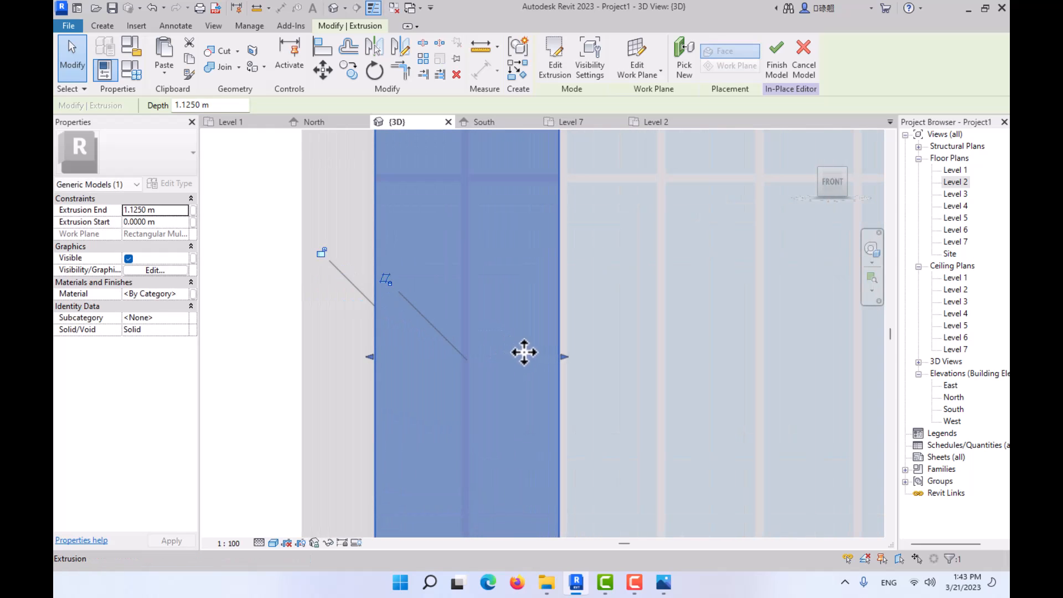
pyautogui.moveTo(563, 356); pyautogui.dragTo(467, 336)
pyautogui.scroll(-5, 505, 315)
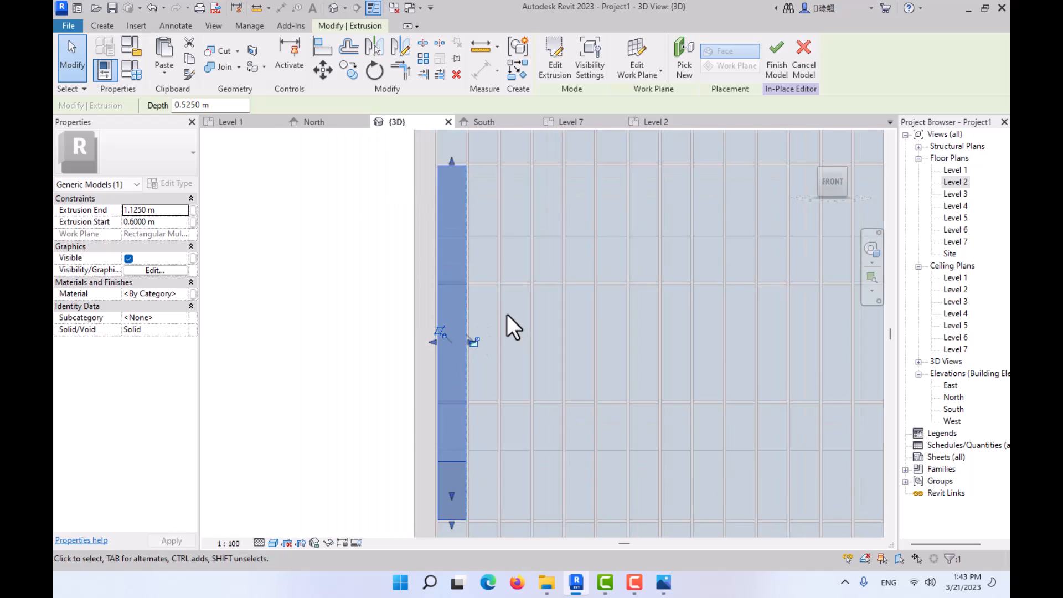
pyautogui.click(373, 300)
pyautogui.keyDown('shift'); pyautogui.moveTo(366, 351); pyautogui.dragTo(432, 354, button='middle'); pyautogui.keyUp('shift')
pyautogui.click(434, 330)
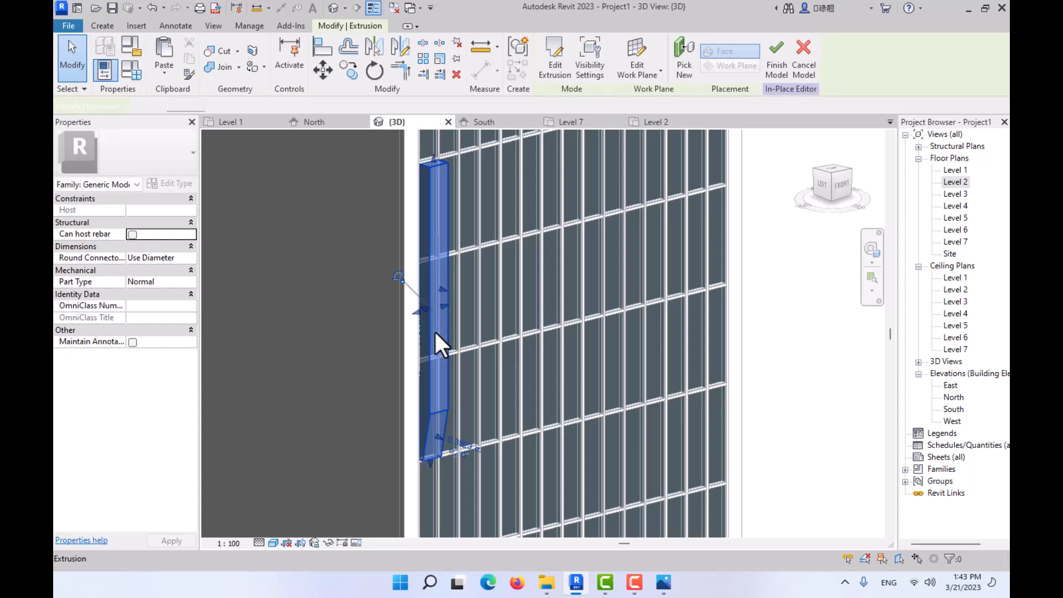
pyautogui.click(553, 75)
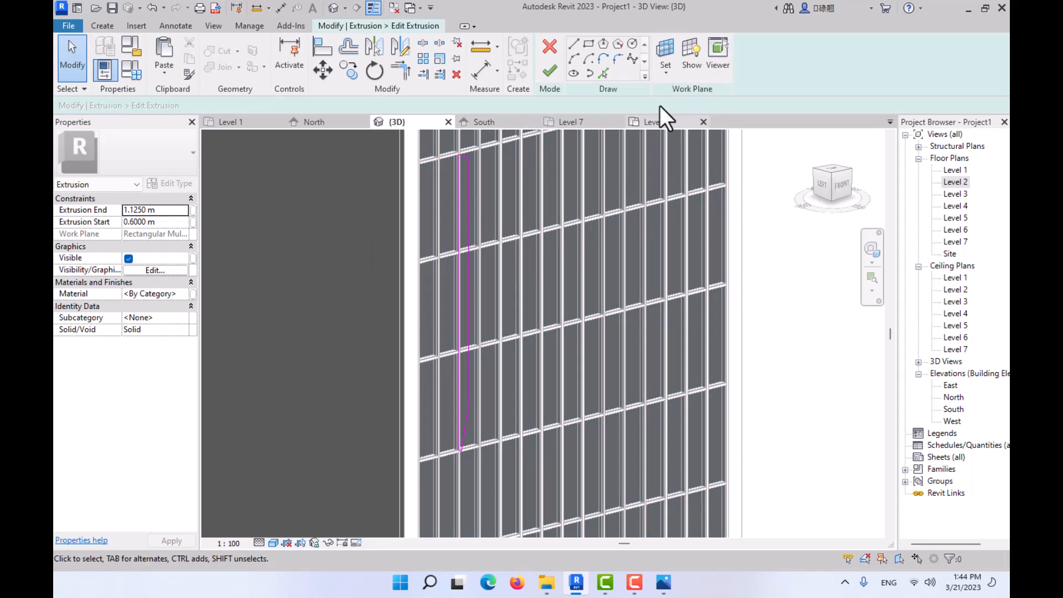
pyautogui.click(550, 74)
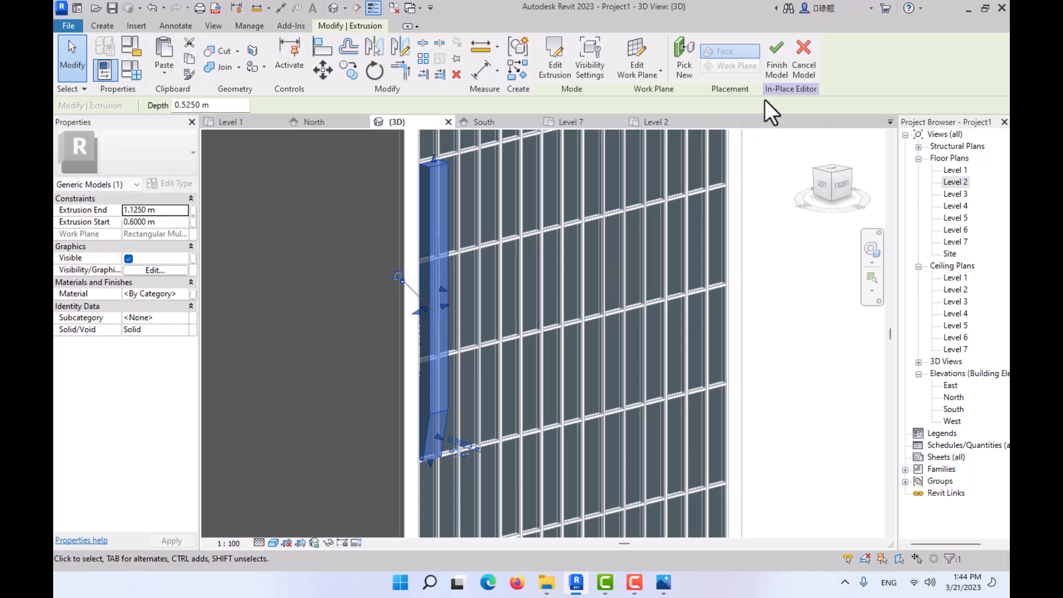
# - Examine the repositioned fin against the curtain wall grid from the front and at an angle
pyautogui.scroll(-3, 443, 300)
pyautogui.keyDown('shift'); pyautogui.moveTo(443, 300); pyautogui.dragTo(396, 328, button='middle'); pyautogui.keyUp('shift')
pyautogui.press('Escape')
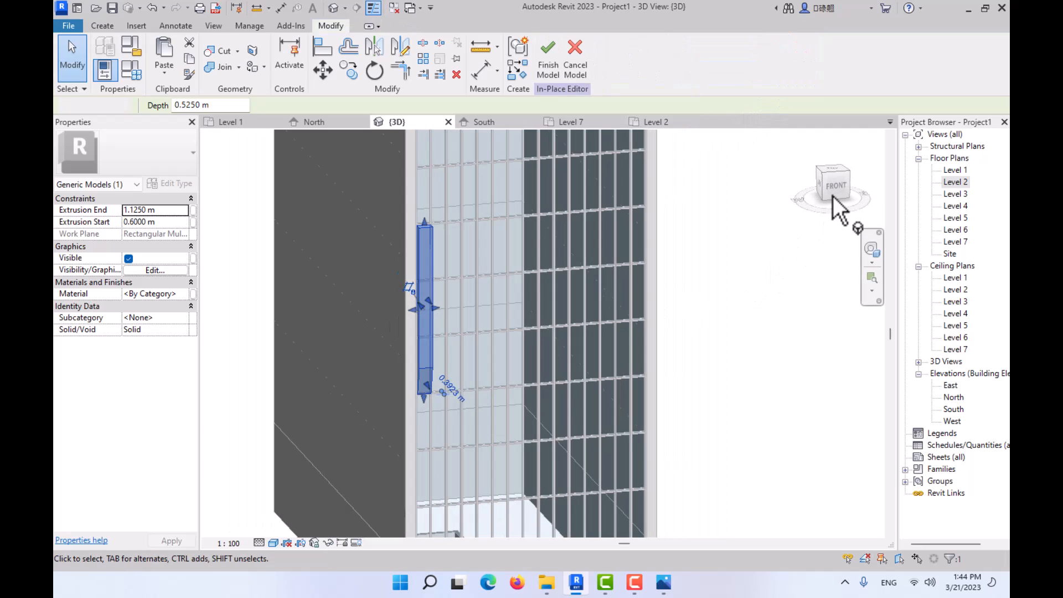
pyautogui.click(835, 183)
pyautogui.scroll(4, 413, 302)
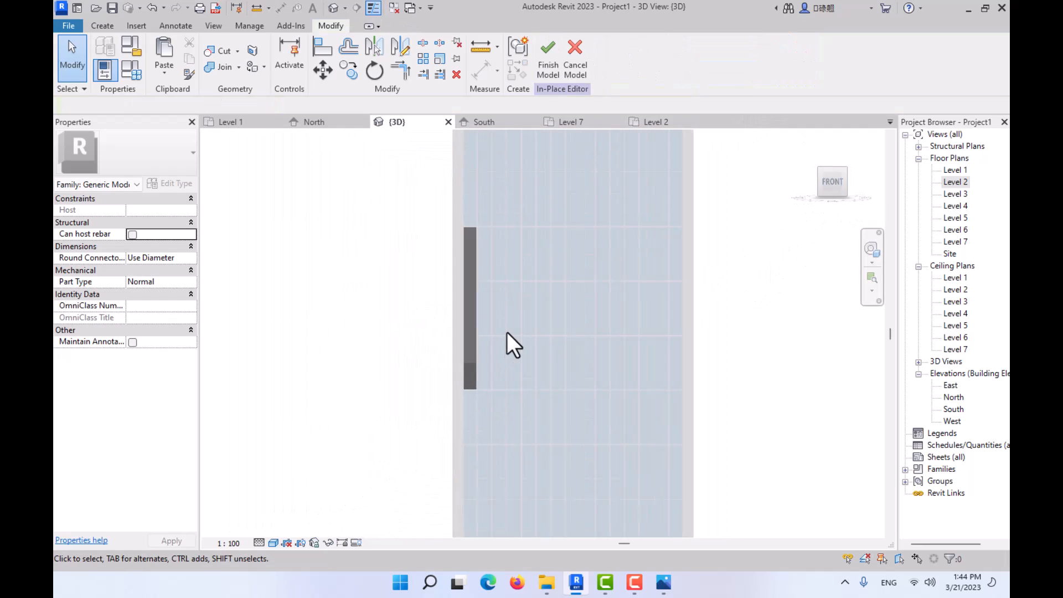
pyautogui.scroll(1, 488, 288)
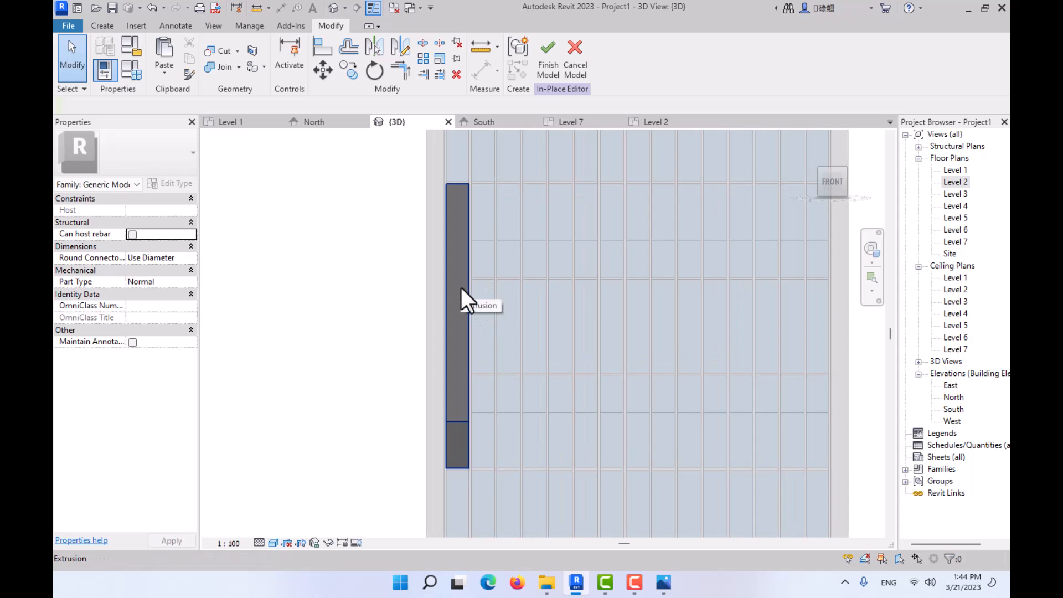
pyautogui.keyDown('shift'); pyautogui.moveTo(466, 302); pyautogui.dragTo(507, 330, button='middle'); pyautogui.keyUp('shift')
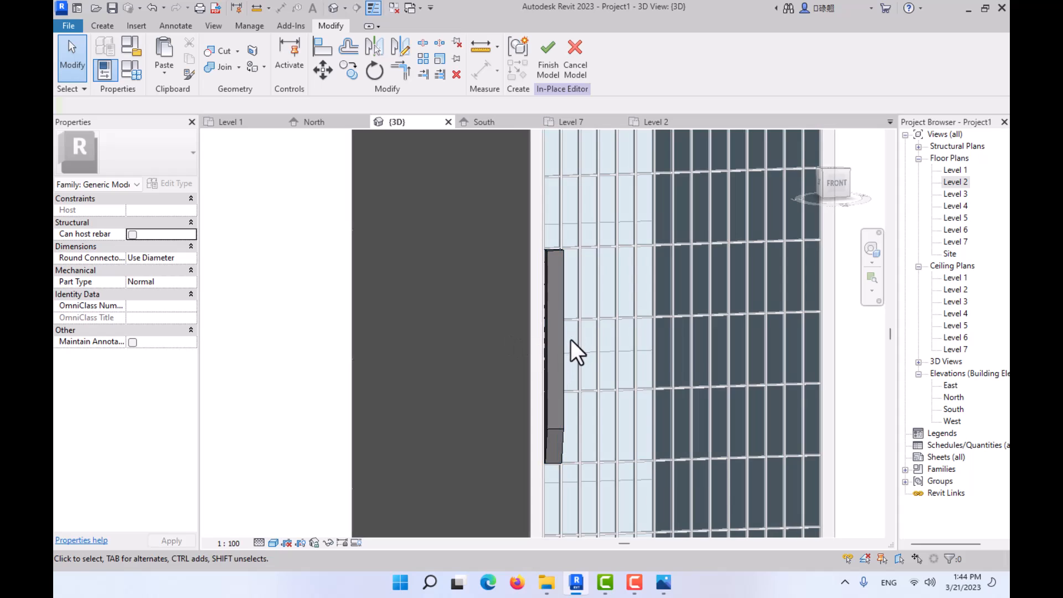
pyautogui.scroll(1, 570, 340)
# - Set a new work plane by picking the front face of the fin
pyautogui.click(837, 181)
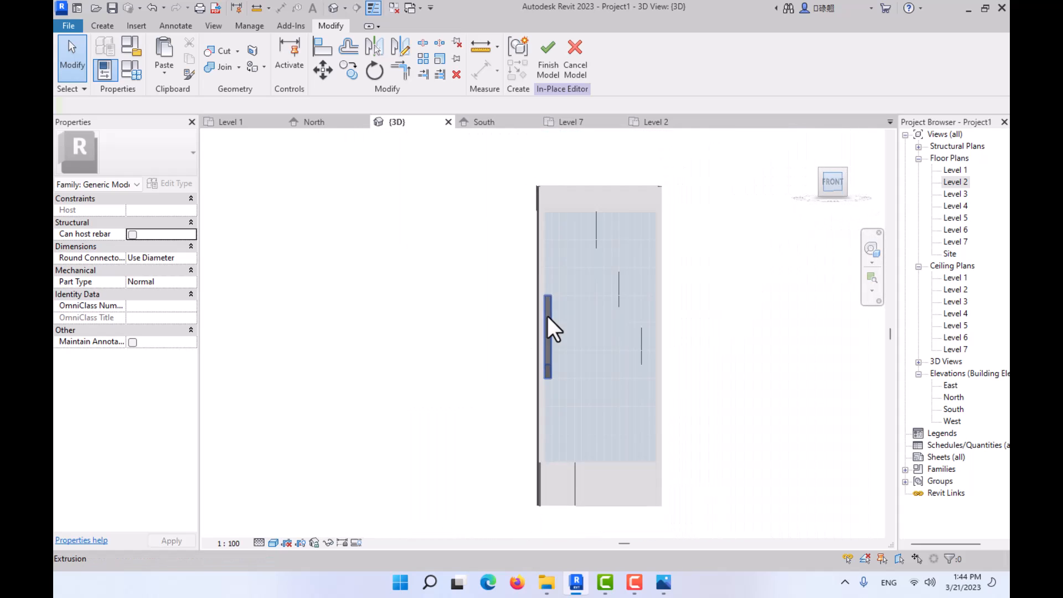
pyautogui.scroll(1, 464, 300)
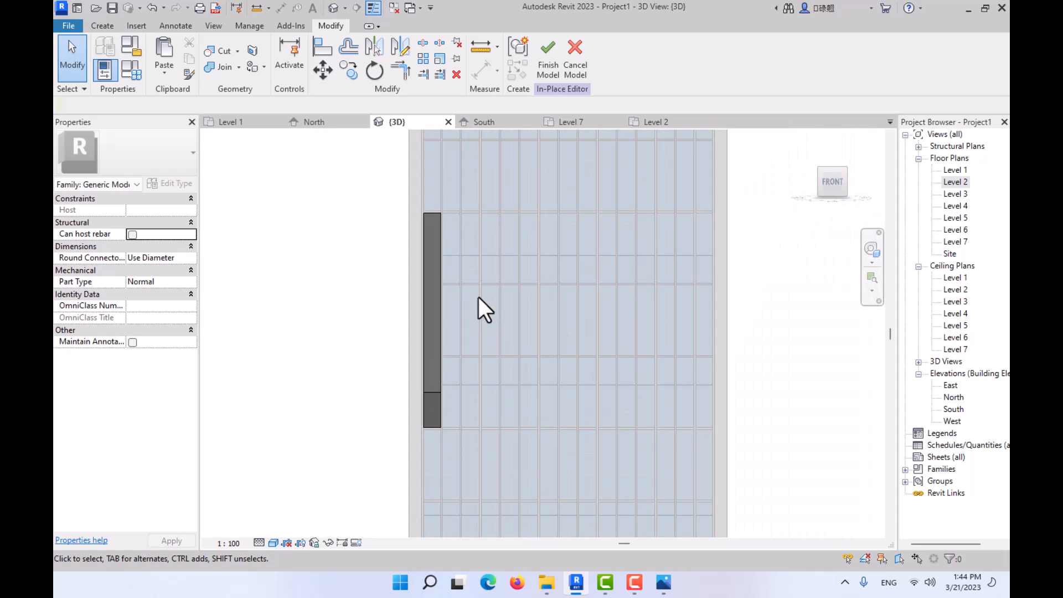
pyautogui.click(103, 26)
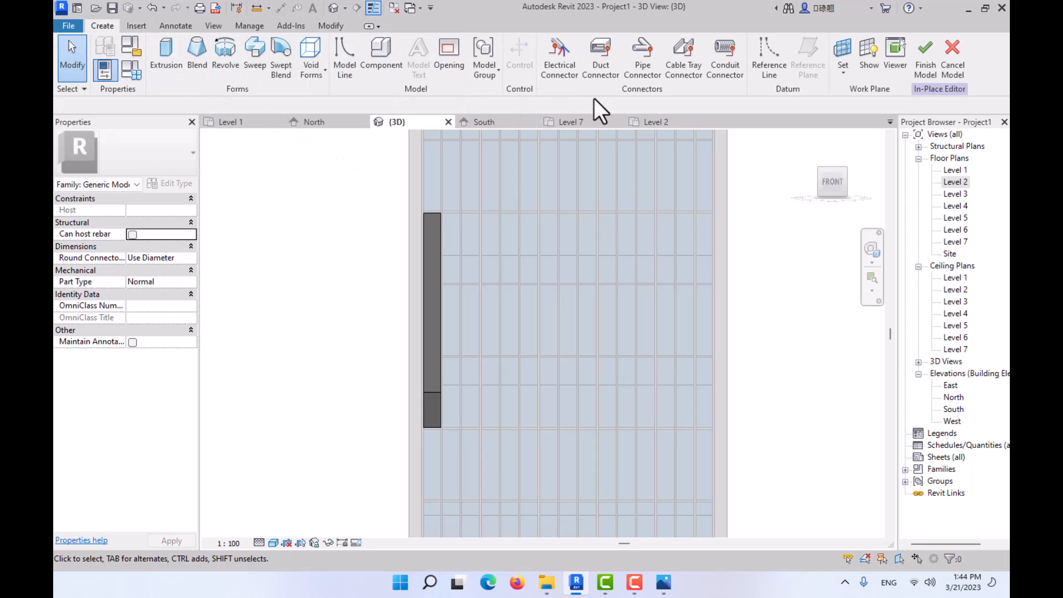
pyautogui.click(841, 48)
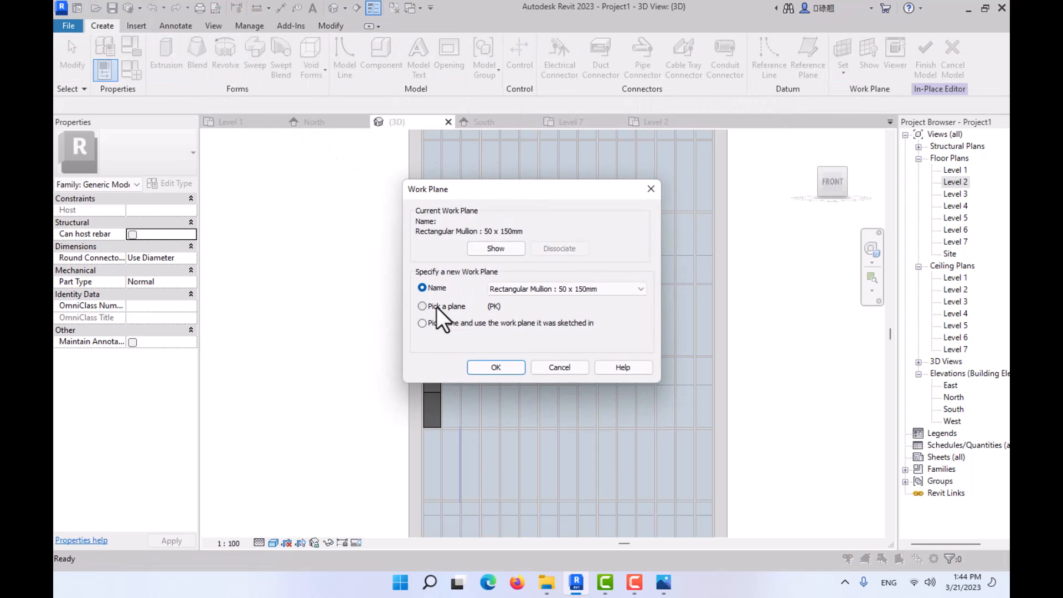
pyautogui.click(496, 367)
pyautogui.scroll(2, 443, 310)
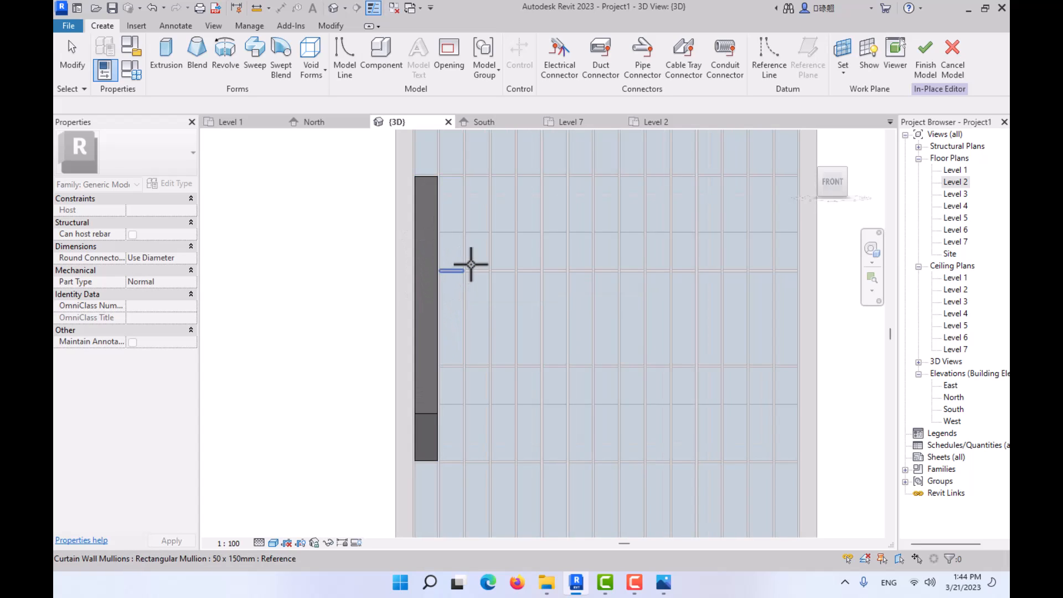
pyautogui.click(427, 264)
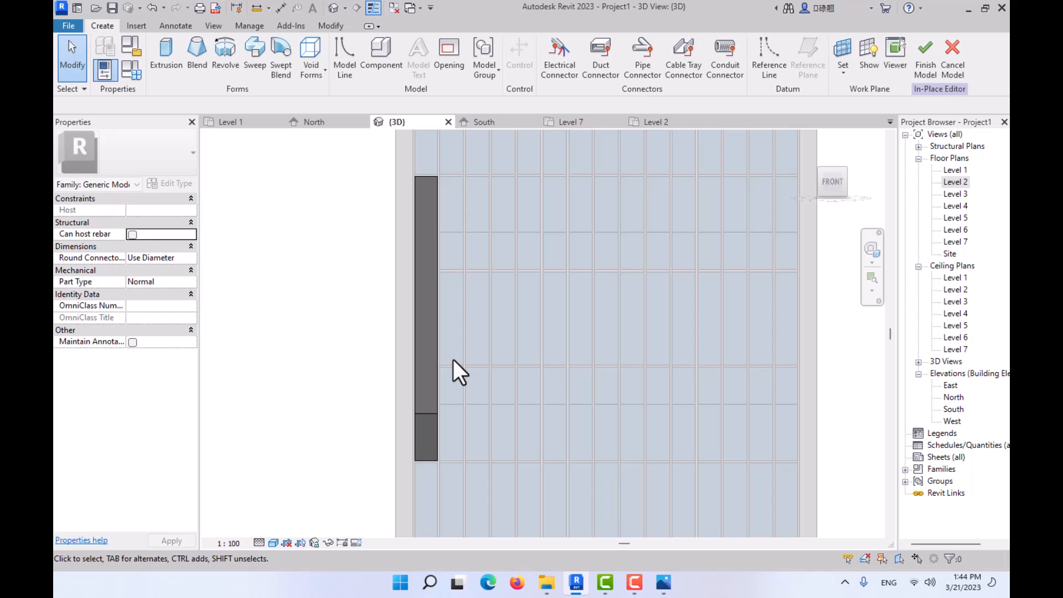
# - Copy the fin twice across the facade at 0.6 m spacing, with Multiple enabled and Constrain disabled
pyautogui.click(427, 250)
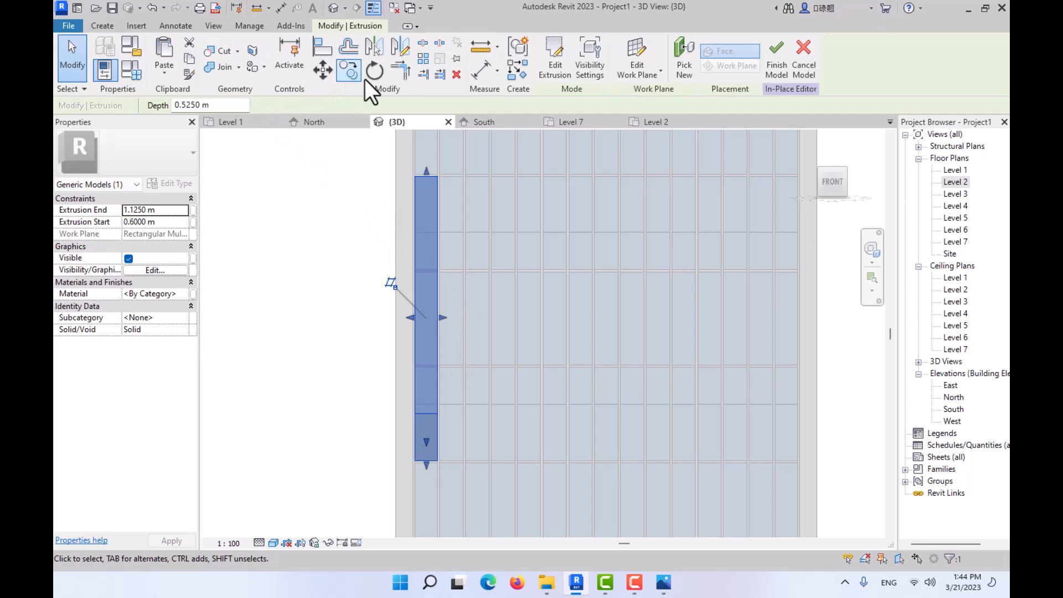
pyautogui.click(349, 70)
pyautogui.scroll(5, 434, 171)
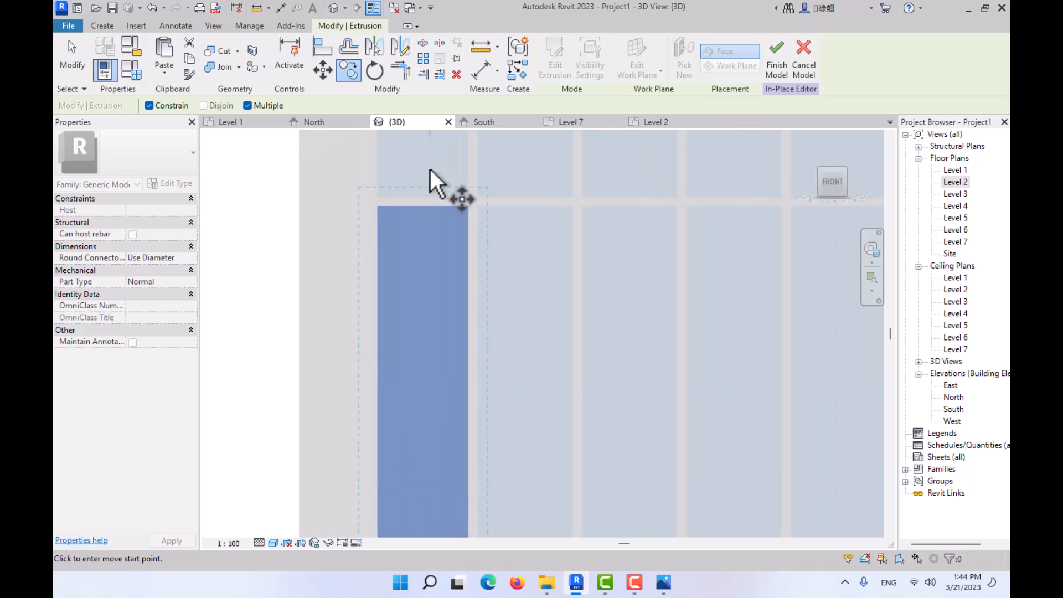
pyautogui.click(482, 228)
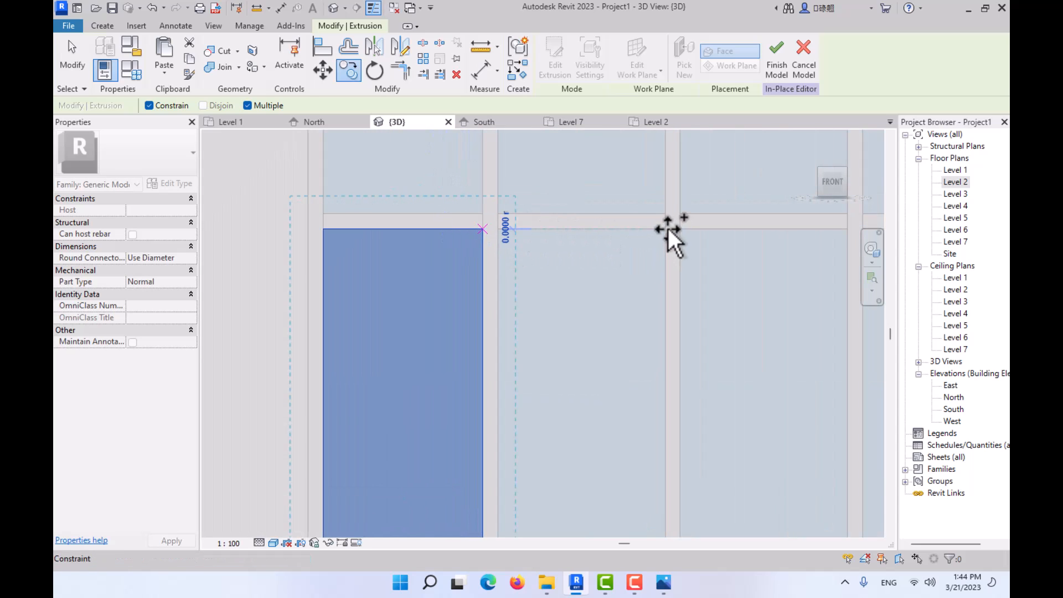
pyautogui.click(148, 105)
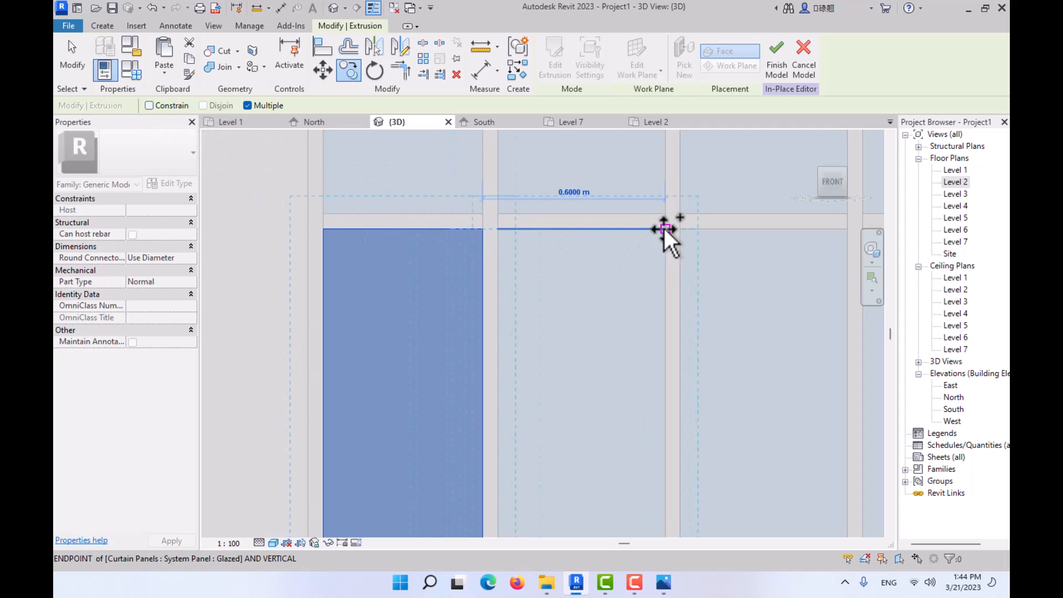
pyautogui.click(664, 228)
pyautogui.scroll(1, 664, 228)
pyautogui.moveTo(626, 249); pyautogui.dragTo(381, 249, button='middle')
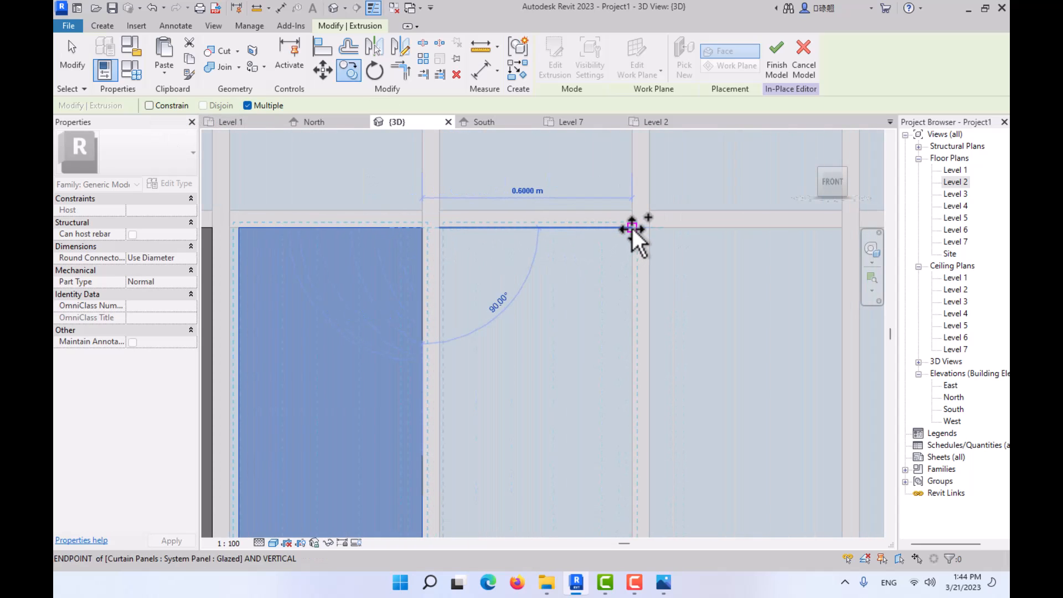
pyautogui.click(633, 228)
pyautogui.press('Escape')
pyautogui.scroll(-2, 570, 247)
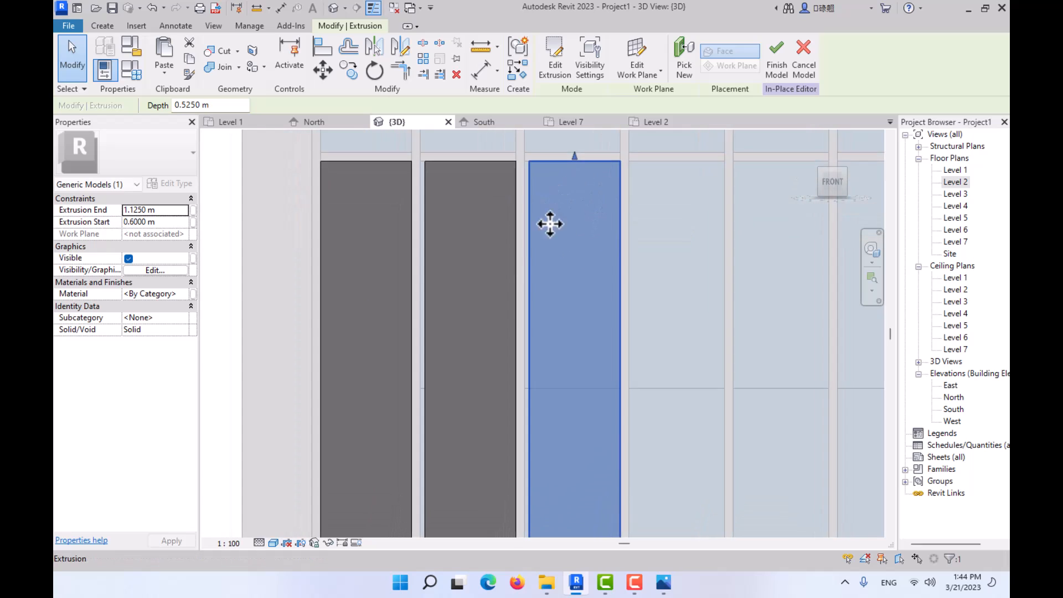
pyautogui.press('Escape')
# - Widen the middle fin toward the first one to an extrusion end of 1.15 m, and extend the third fin toward the middle one
pyautogui.scroll(3, 477, 271)
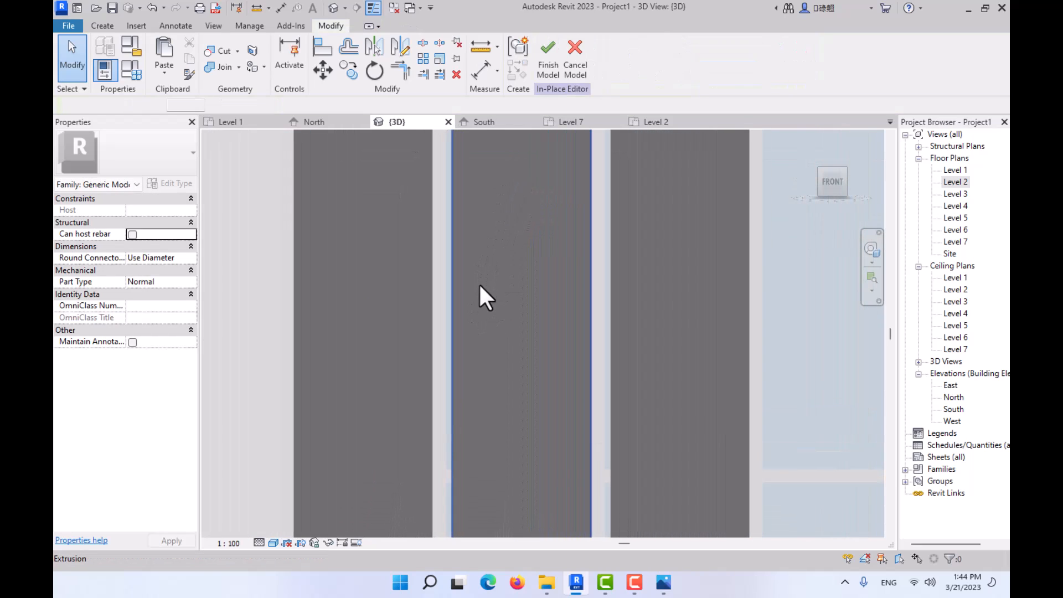
pyautogui.click(479, 288)
pyautogui.scroll(2, 483, 332)
pyautogui.scroll(-3, 515, 396)
pyautogui.moveTo(518, 399); pyautogui.dragTo(531, 227, button='middle')
pyautogui.scroll(-3, 545, 291)
pyautogui.moveTo(548, 296); pyautogui.dragTo(534, 275, button='middle')
pyautogui.scroll(2, 495, 473)
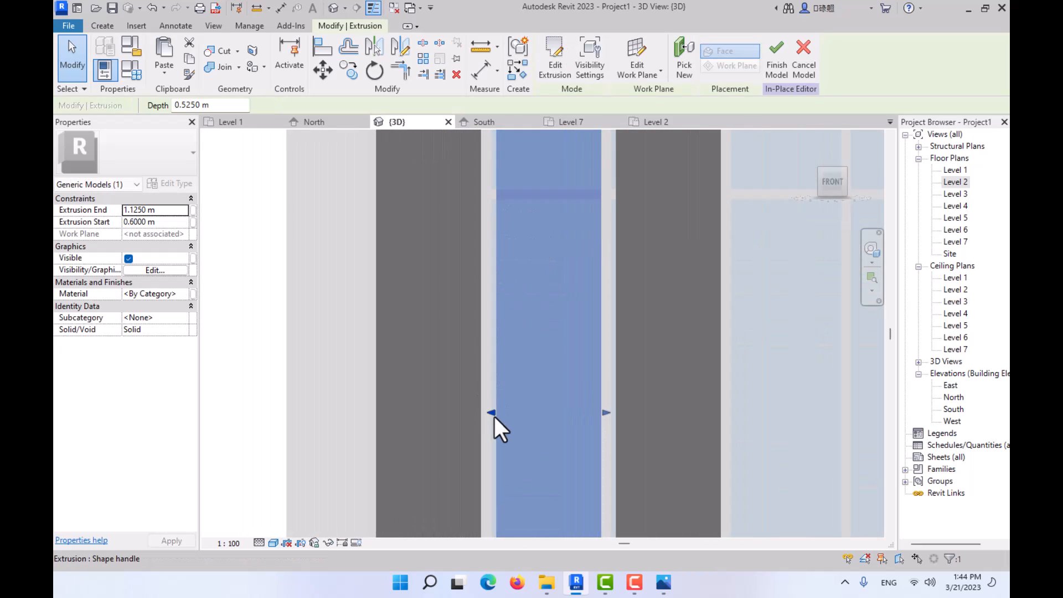
pyautogui.scroll(1, 494, 416)
pyautogui.moveTo(491, 412); pyautogui.dragTo(484, 411)
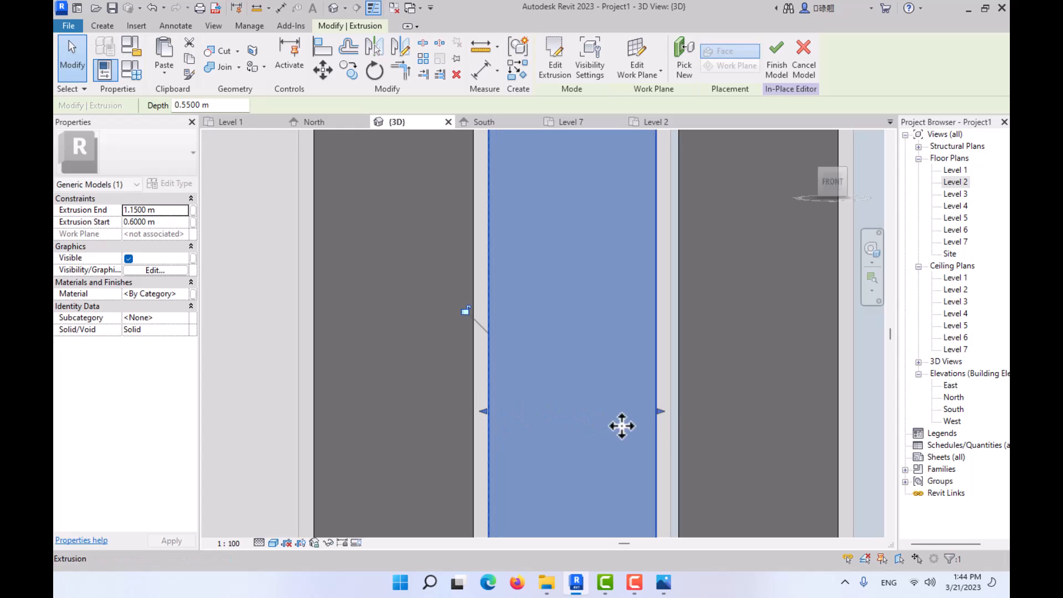
pyautogui.click(750, 402)
pyautogui.moveTo(676, 411); pyautogui.dragTo(671, 411)
pyautogui.press('Escape')
# - Select the first of the three fins, beside the building's side wall
pyautogui.scroll(-3, 693, 403)
pyautogui.moveTo(654, 397); pyautogui.dragTo(454, 348, button='middle')
pyautogui.scroll(-2, 478, 361)
pyautogui.scroll(-3, 493, 377)
pyautogui.keyDown('shift'); pyautogui.moveTo(514, 399); pyautogui.dragTo(482, 356, button='middle'); pyautogui.keyUp('shift')
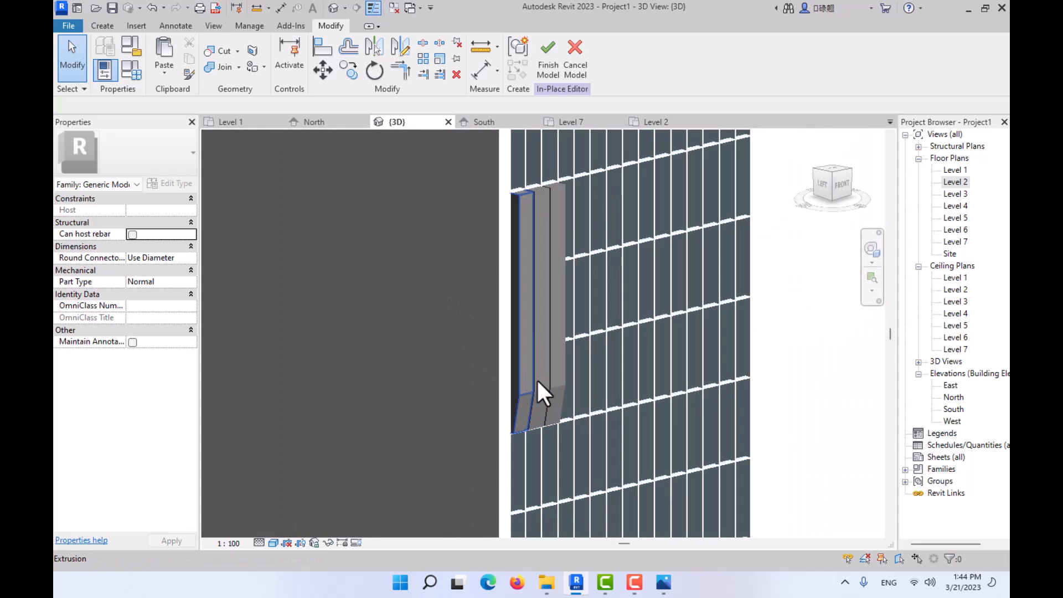
pyautogui.click(522, 345)
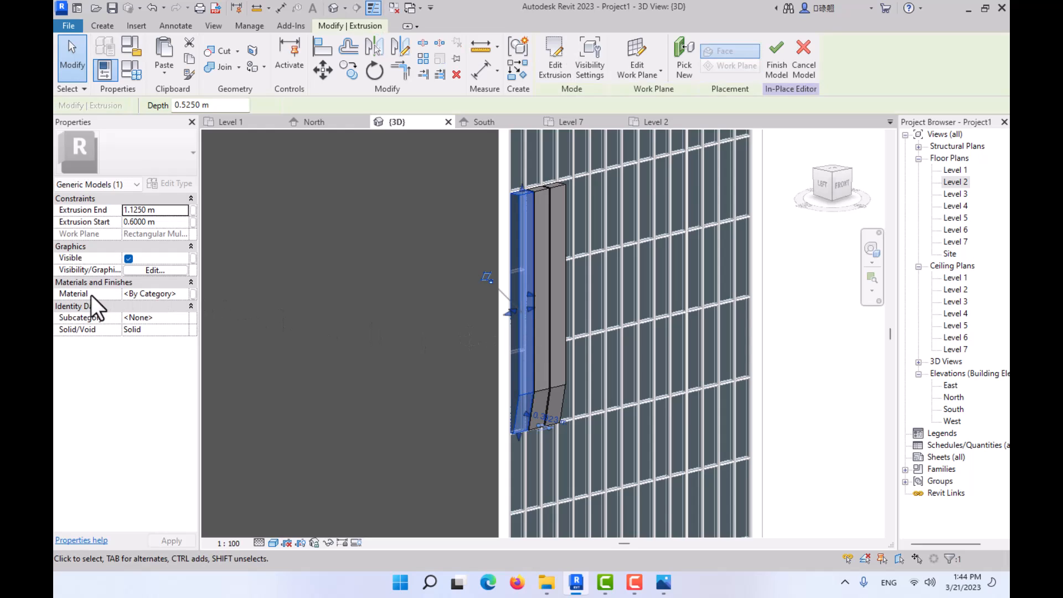
pyautogui.click(193, 294)
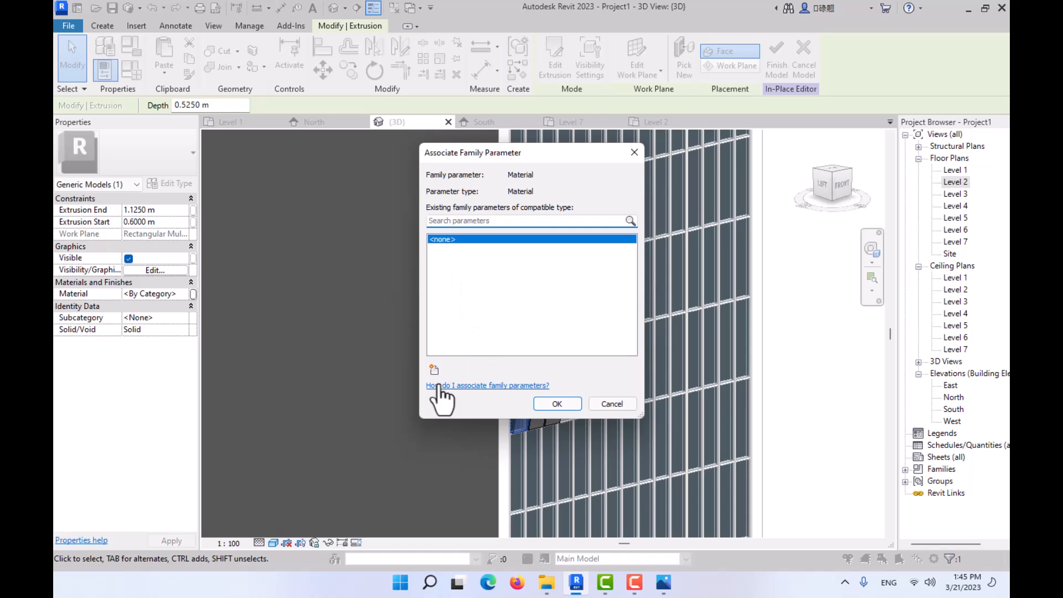
pyautogui.click(434, 370)
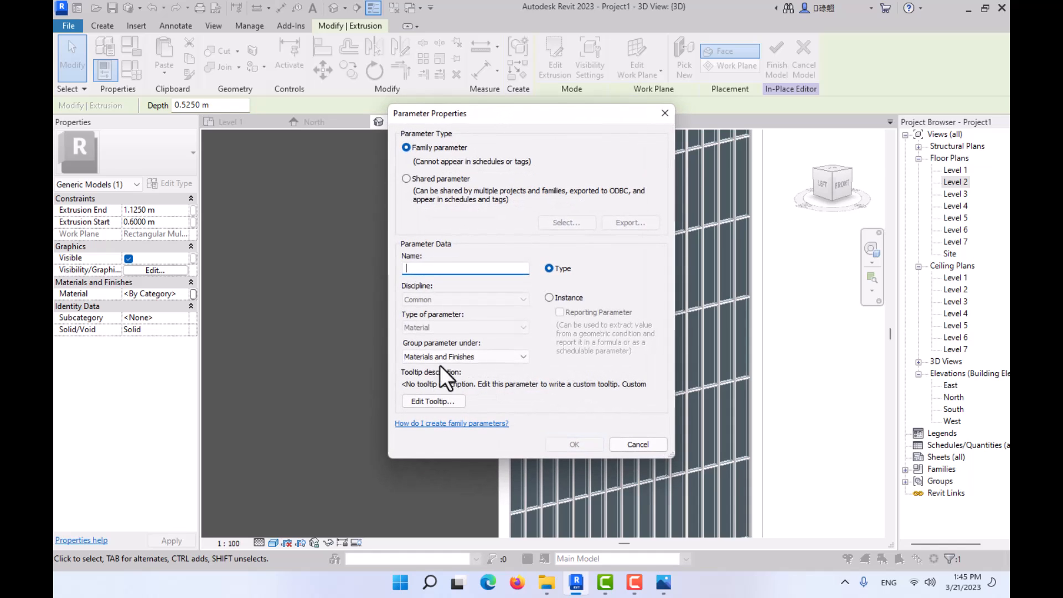
pyautogui.click(638, 444)
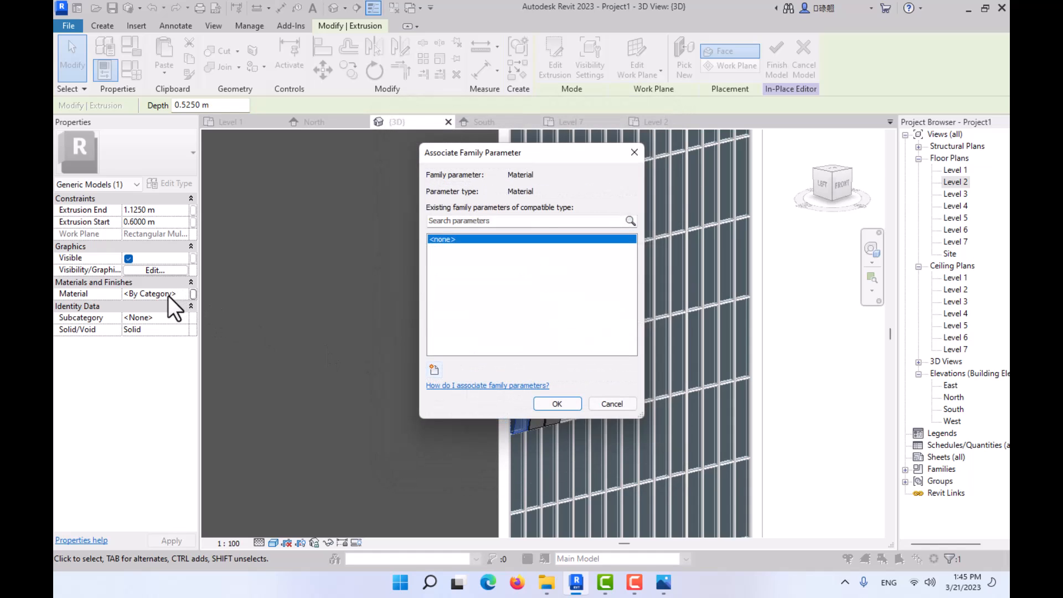
pyautogui.click(581, 403)
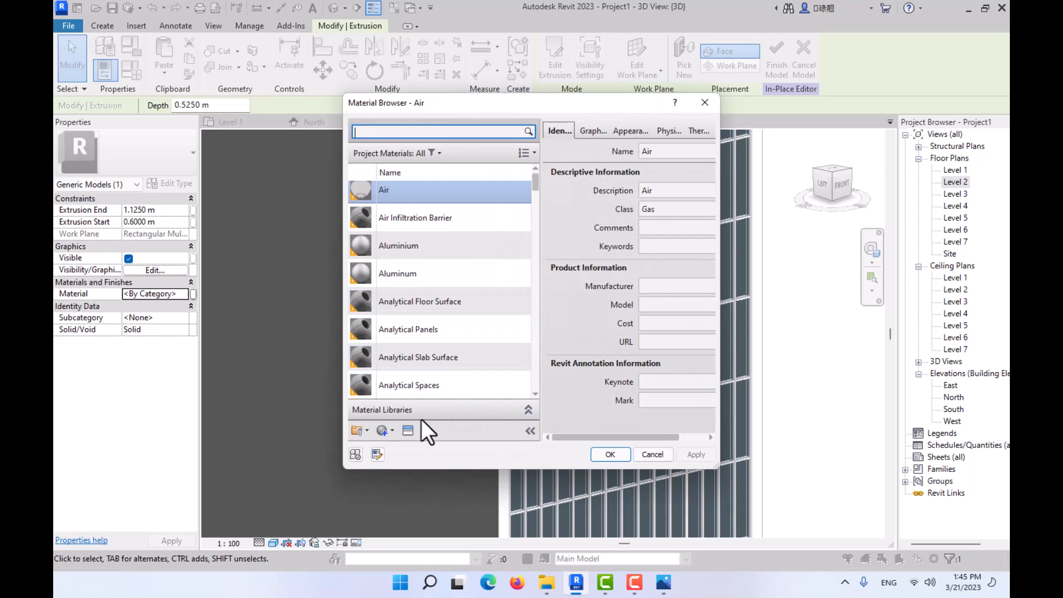
# - Check the facade cladding in reference photo 01.jpg, examining the slanted fins, and return to the Revit model
pyautogui.click(386, 431)
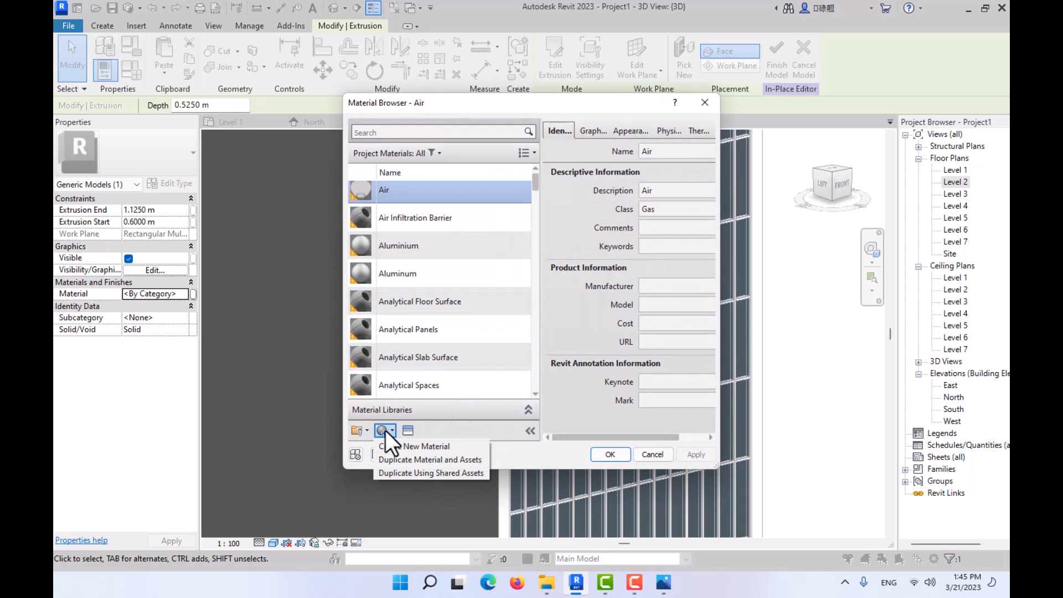
pyautogui.click(664, 582)
pyautogui.click(979, 303)
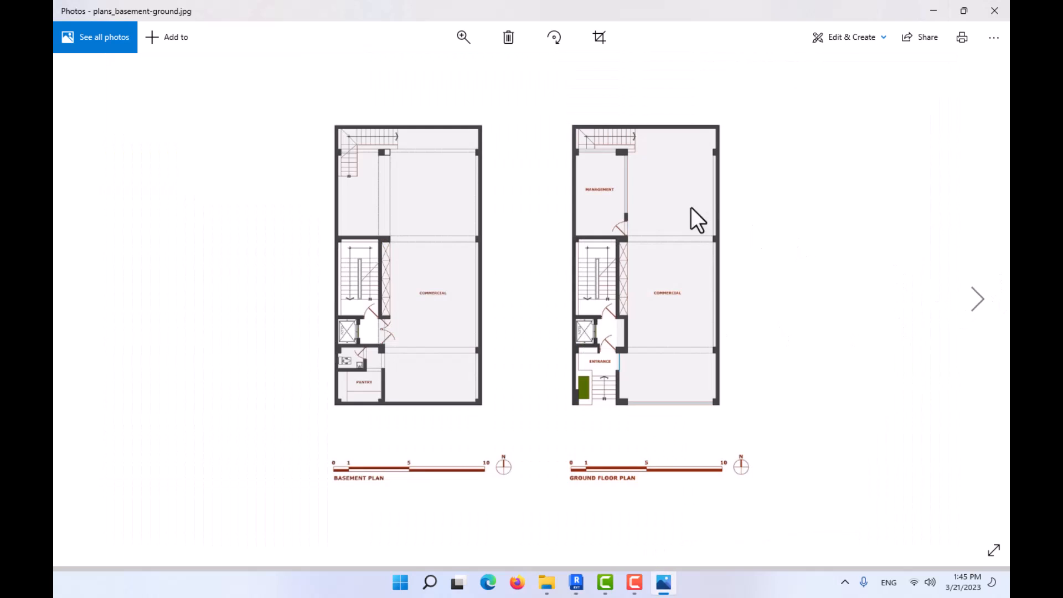
pyautogui.click(80, 299)
pyautogui.click(81, 299)
pyautogui.scroll(5, 413, 216)
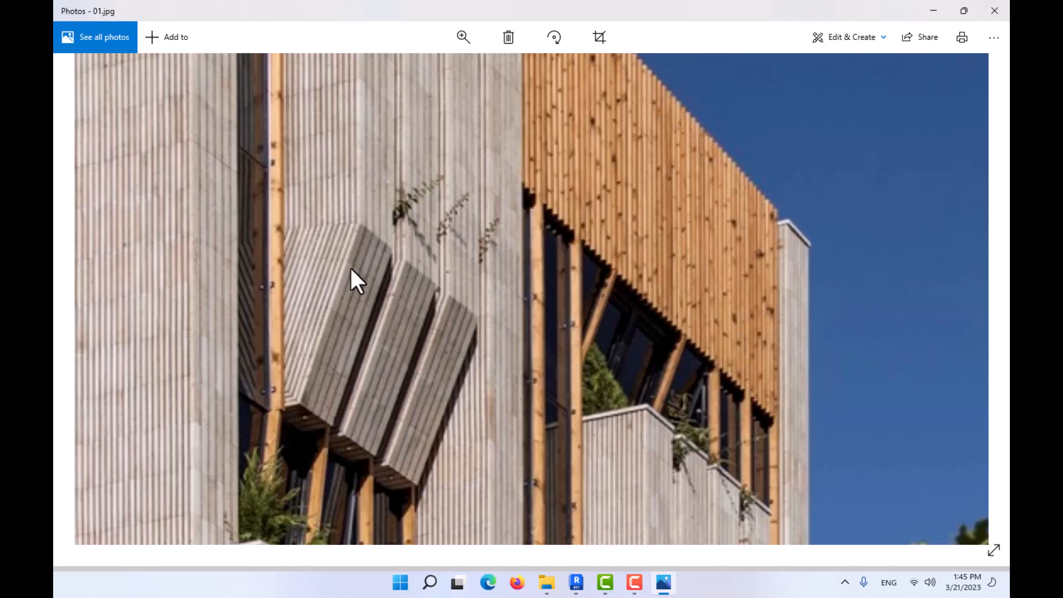
pyautogui.click(932, 10)
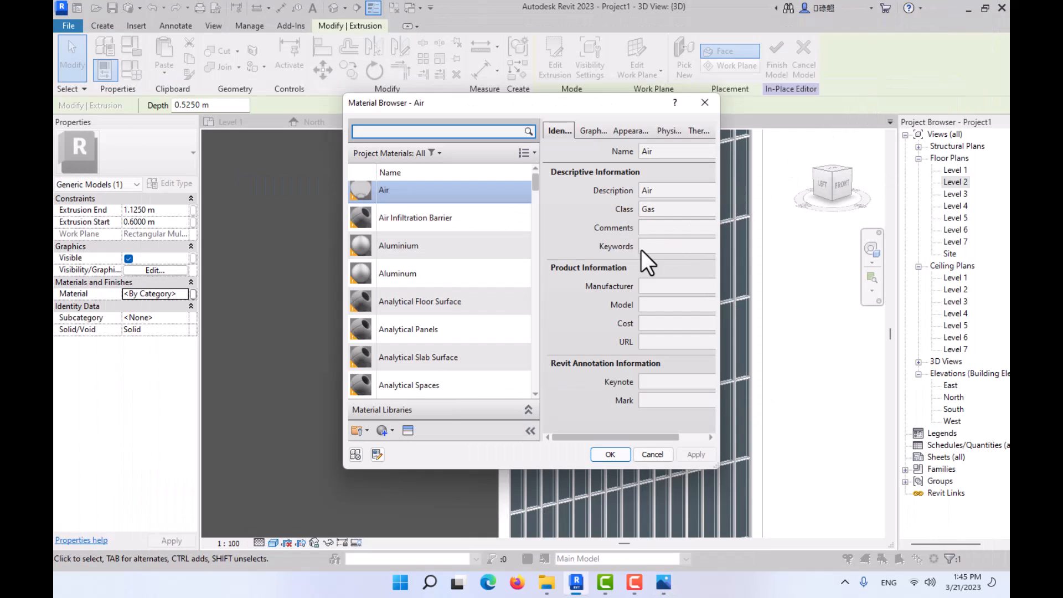
# - Create a new project material and rename it brick
pyautogui.click(383, 431)
pyautogui.click(391, 446)
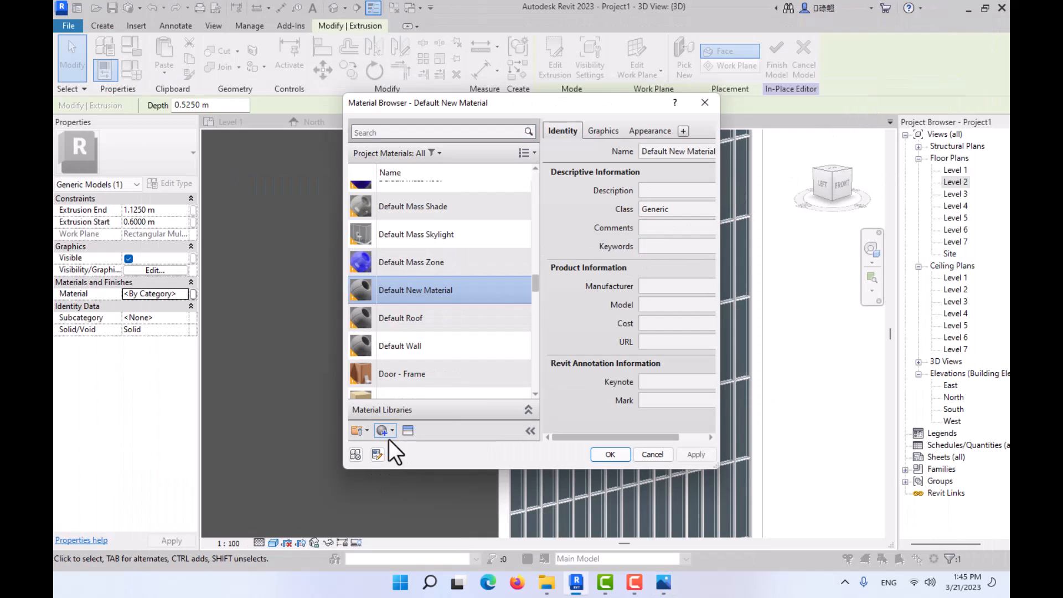
pyautogui.rightClick(407, 273)
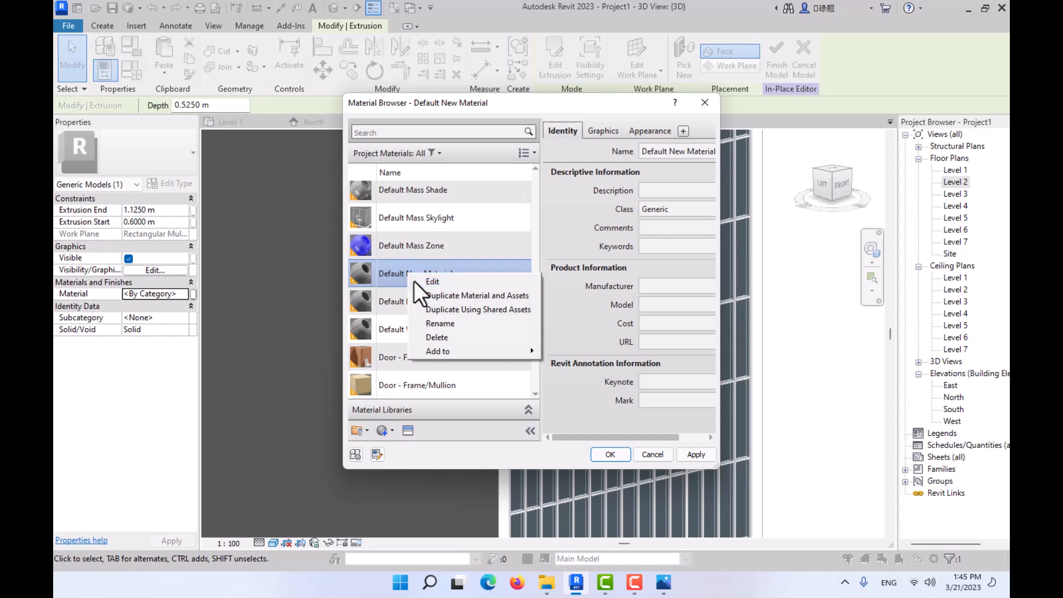
pyautogui.click(443, 327)
pyautogui.write('brick')
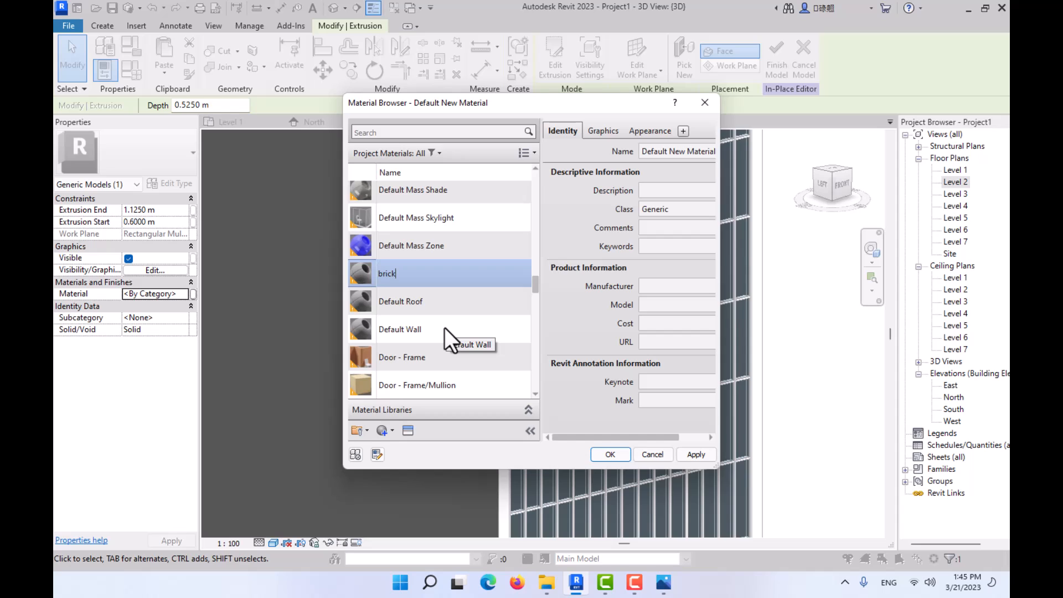
pyautogui.press('Return')
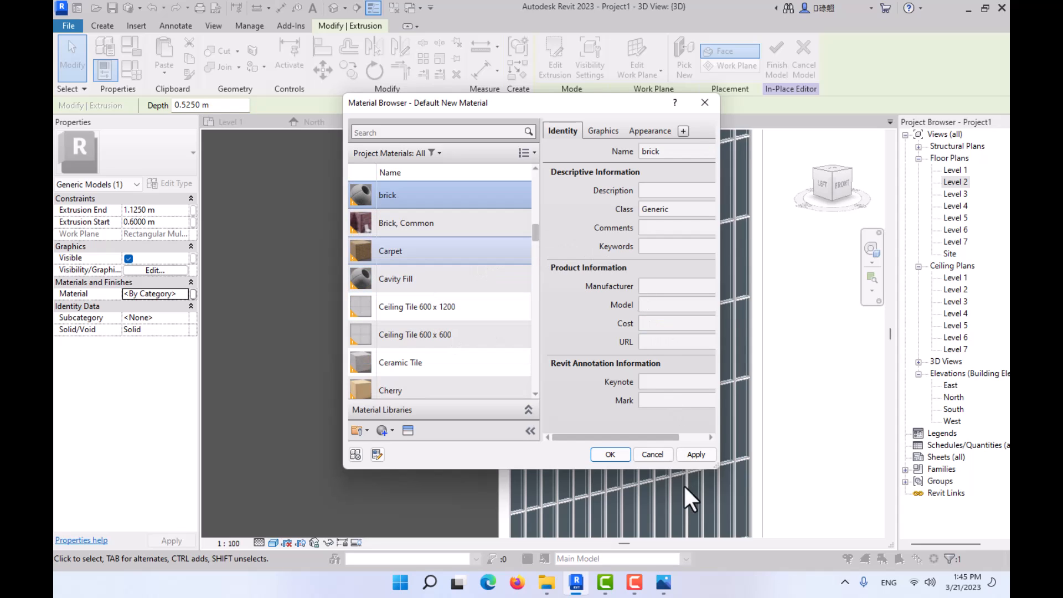
# - Open the Asset Browser to replace the brick material's appearance asset, enlarging and repositioning both browser windows
pyautogui.moveTo(714, 466); pyautogui.dragTo(819, 521)
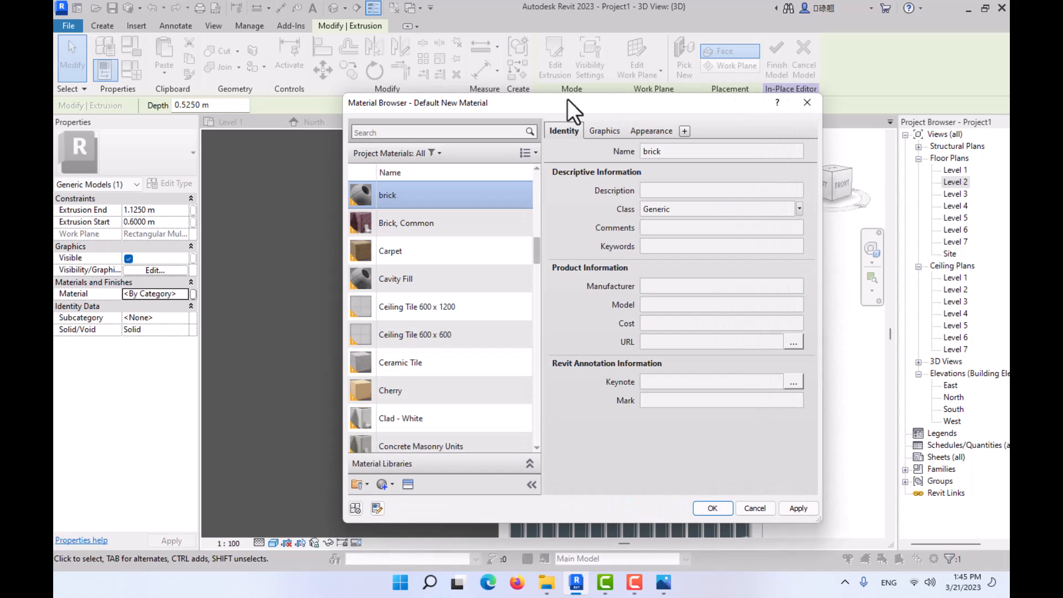
pyautogui.moveTo(568, 101); pyautogui.dragTo(321, 52)
pyautogui.moveTo(571, 471); pyautogui.dragTo(620, 492)
pyautogui.click(420, 83)
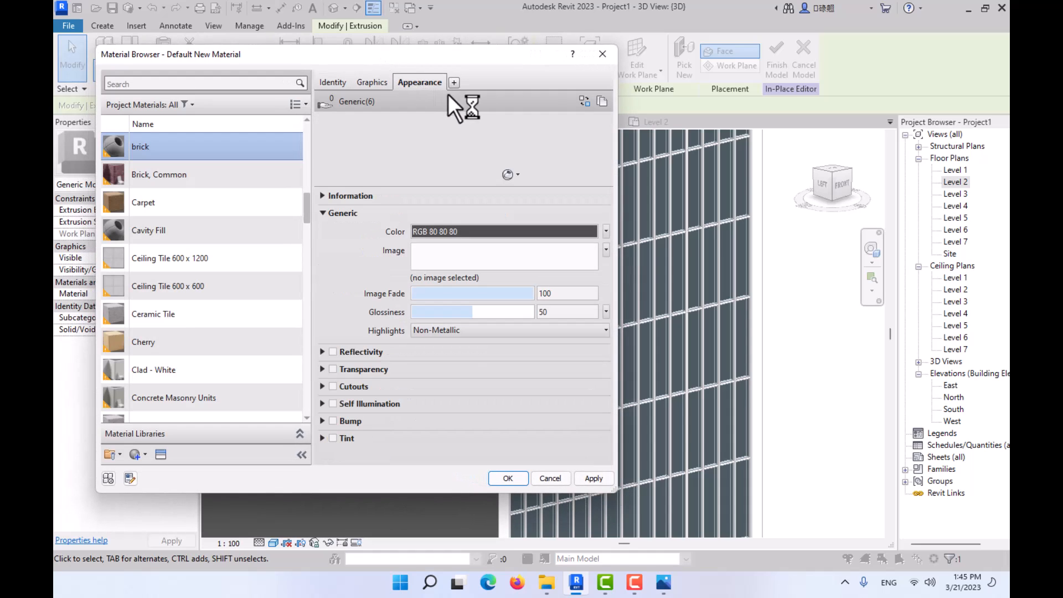
pyautogui.click(584, 101)
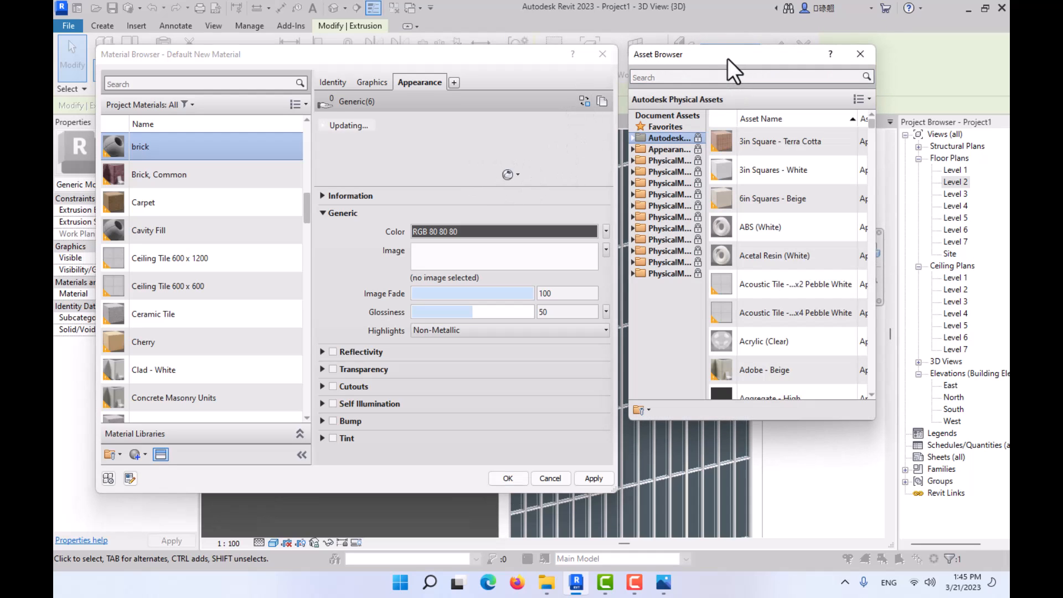
pyautogui.moveTo(728, 58); pyautogui.dragTo(320, 61)
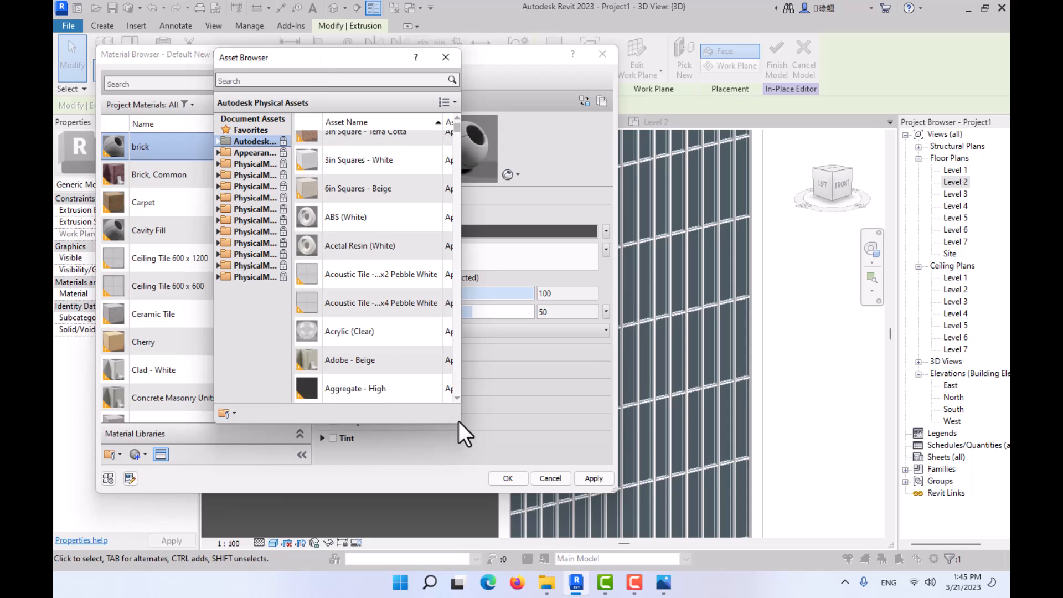
pyautogui.moveTo(459, 423); pyautogui.dragTo(563, 526)
# - Display the Brick assets under Masonry in the Appearance Library with 256 x 256 thumbnails
pyautogui.scroll(1, 539, 148)
pyautogui.click(548, 105)
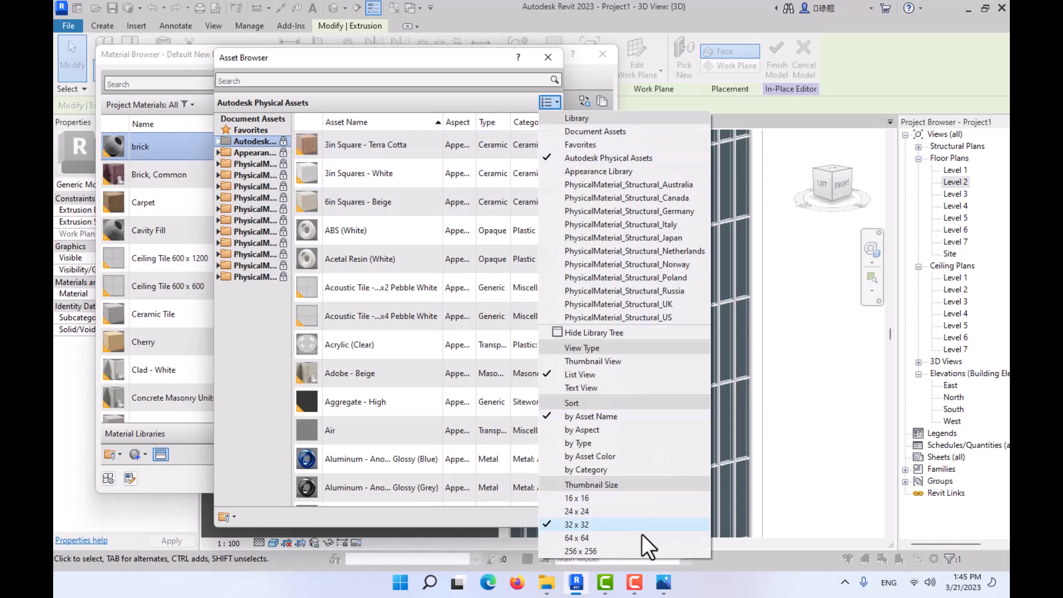
pyautogui.click(611, 536)
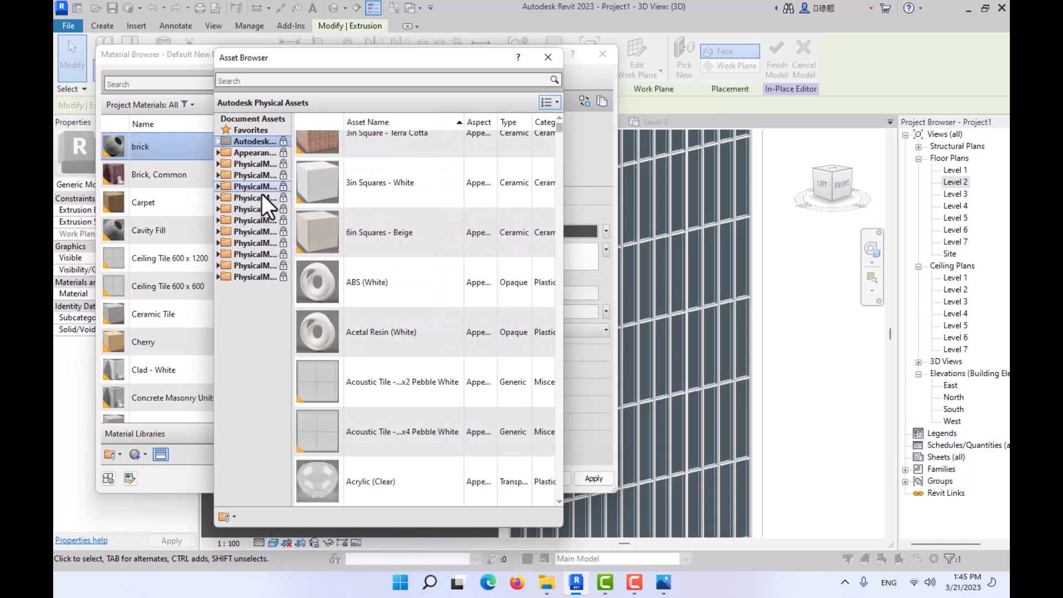
pyautogui.moveTo(297, 204); pyautogui.dragTo(327, 202)
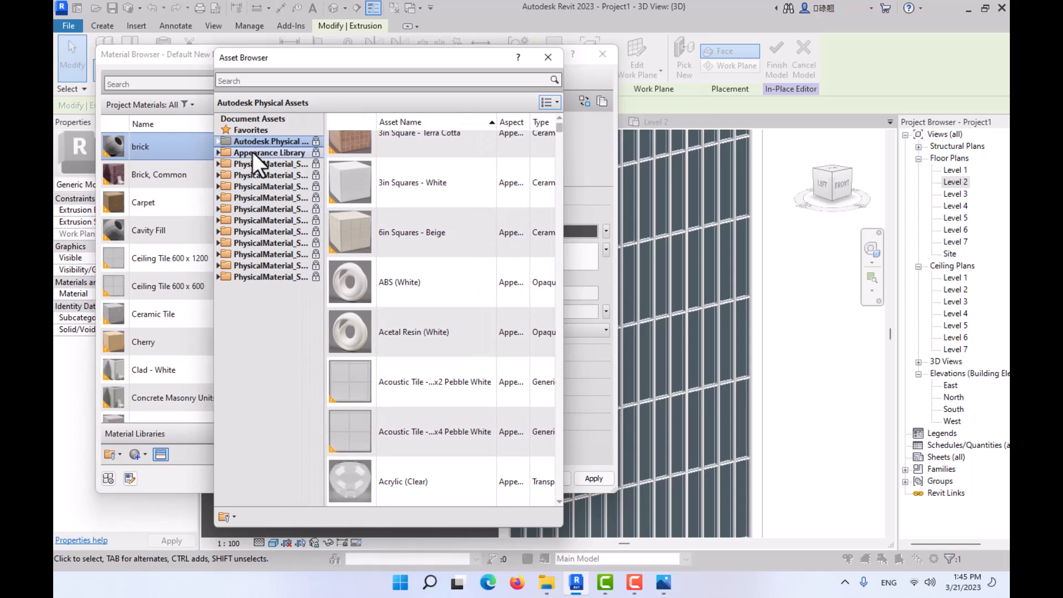
pyautogui.click(218, 153)
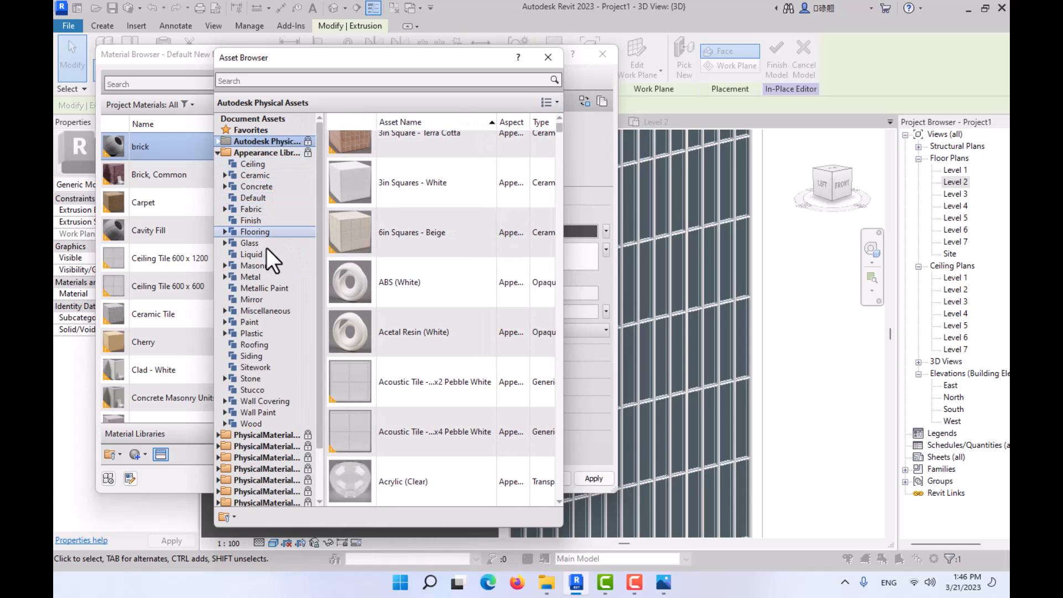
pyautogui.click(225, 264)
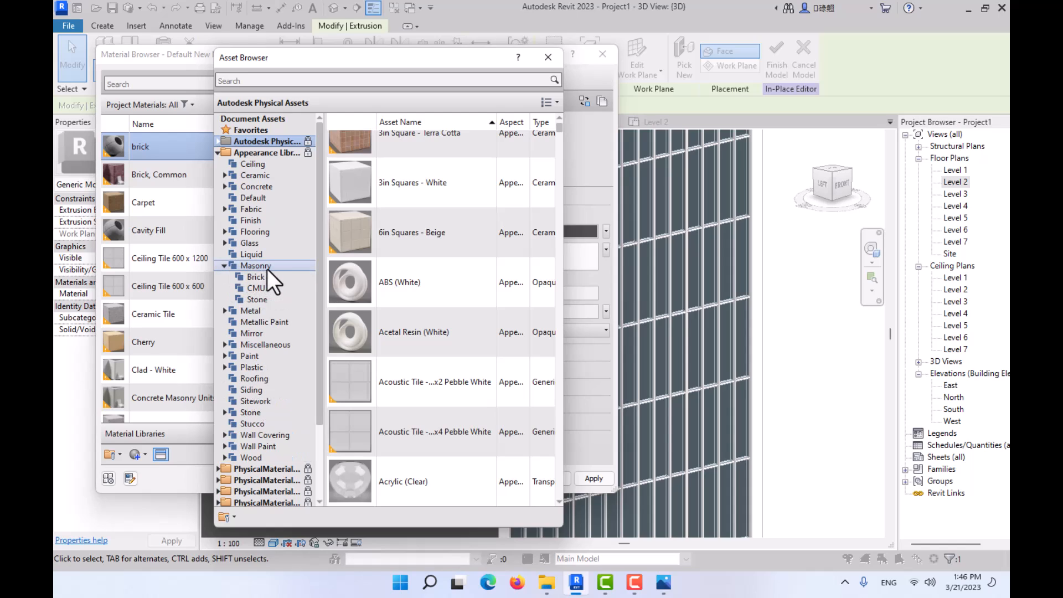
pyautogui.click(263, 277)
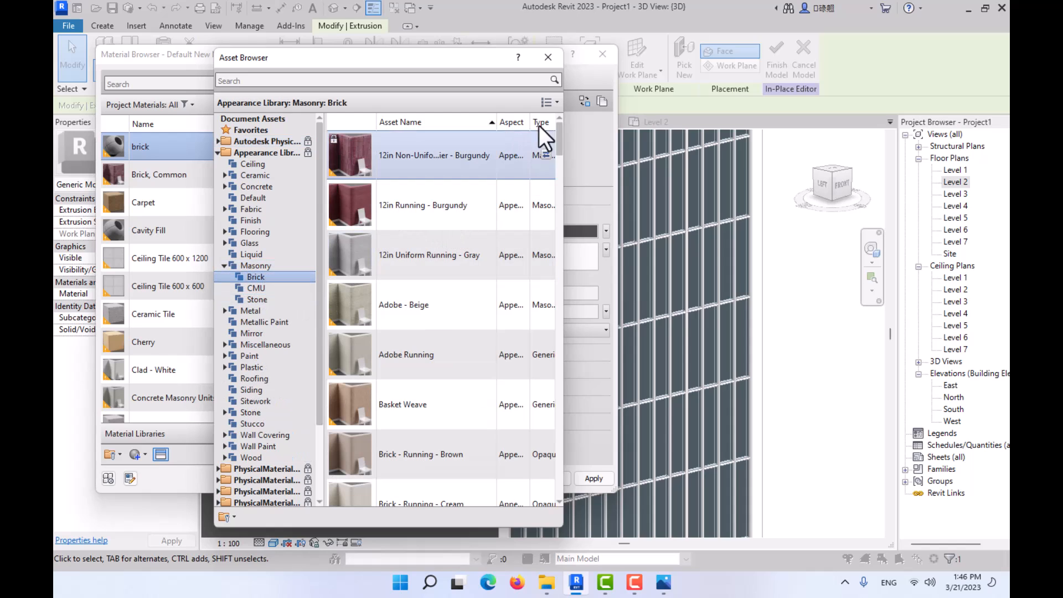
pyautogui.click(551, 102)
pyautogui.click(567, 553)
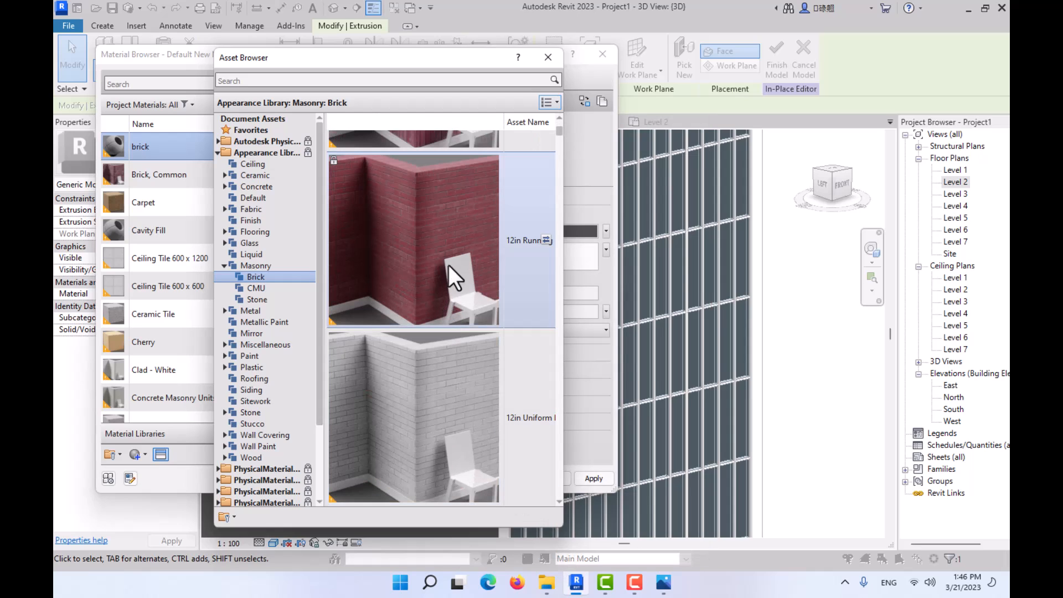
# - Replace the brick material's appearance with the Brick - Soldier - Cream asset and close the Asset Browser
pyautogui.scroll(3, 448, 255)
pyautogui.scroll(-3, 430, 256)
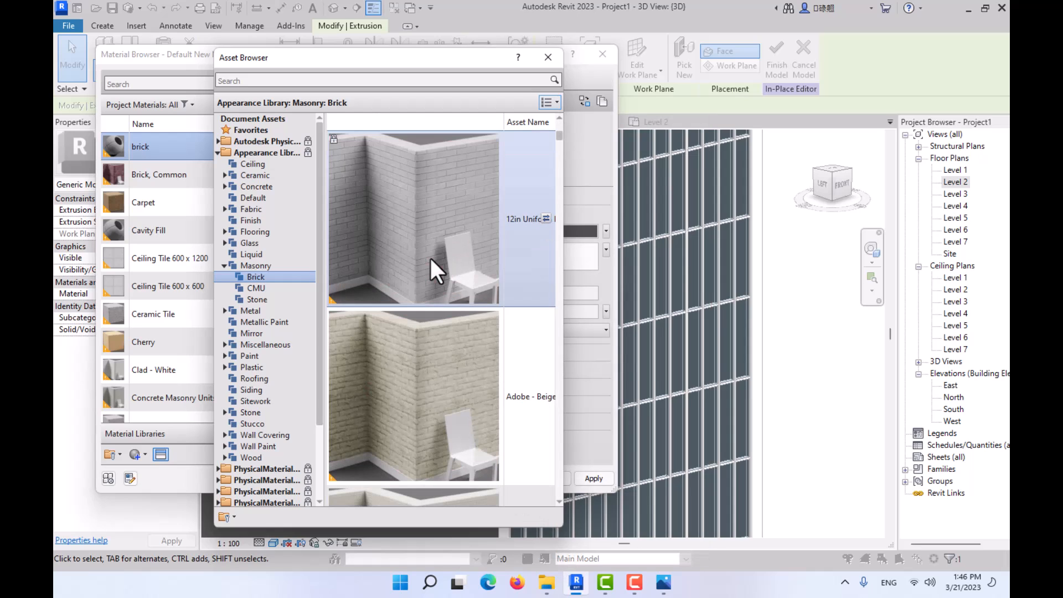
pyautogui.scroll(-2, 425, 239)
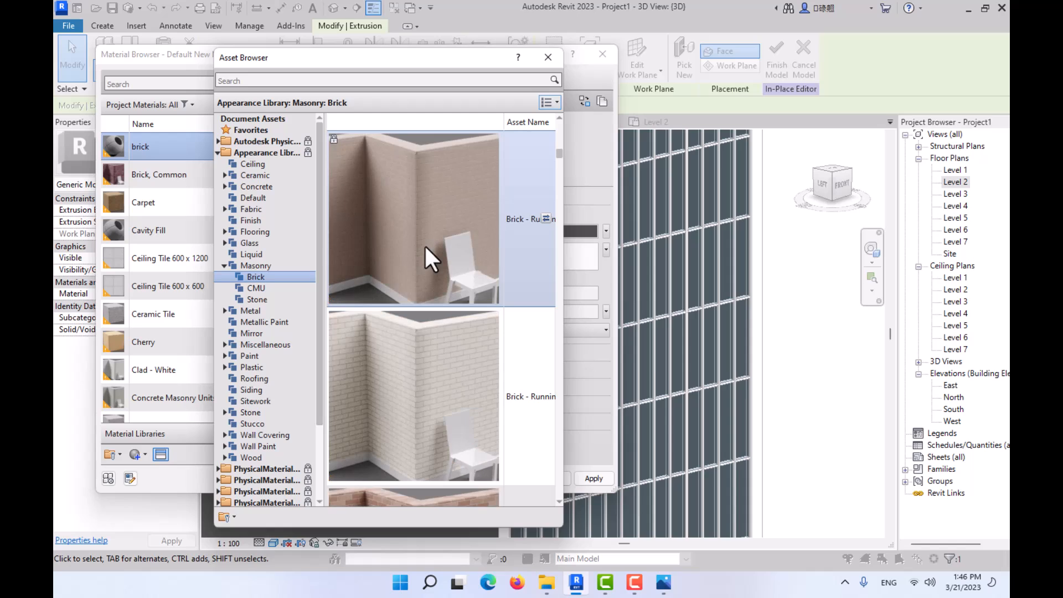
pyautogui.scroll(-2, 424, 244)
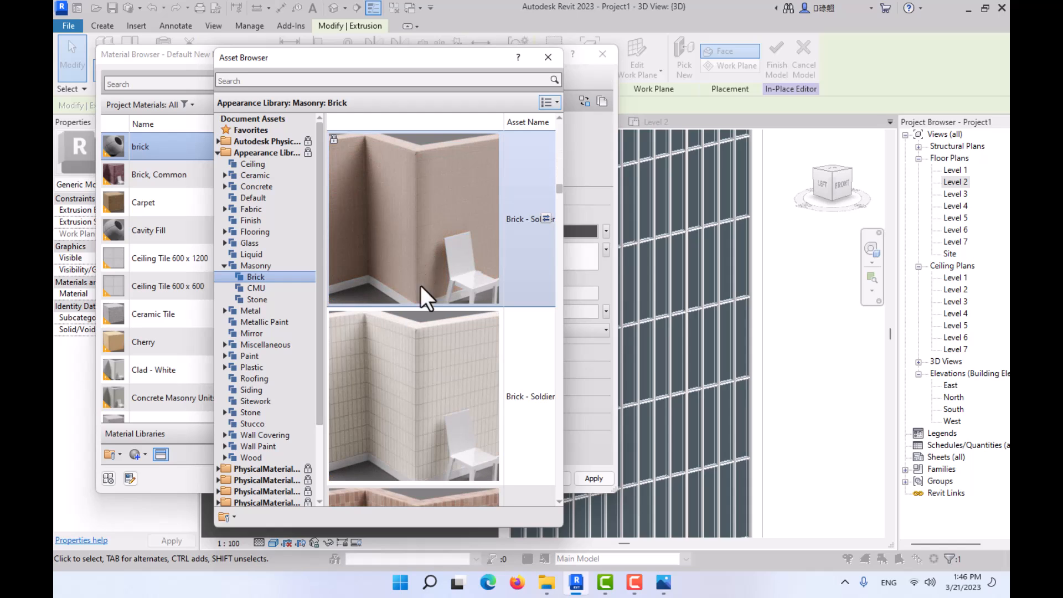
pyautogui.click(546, 396)
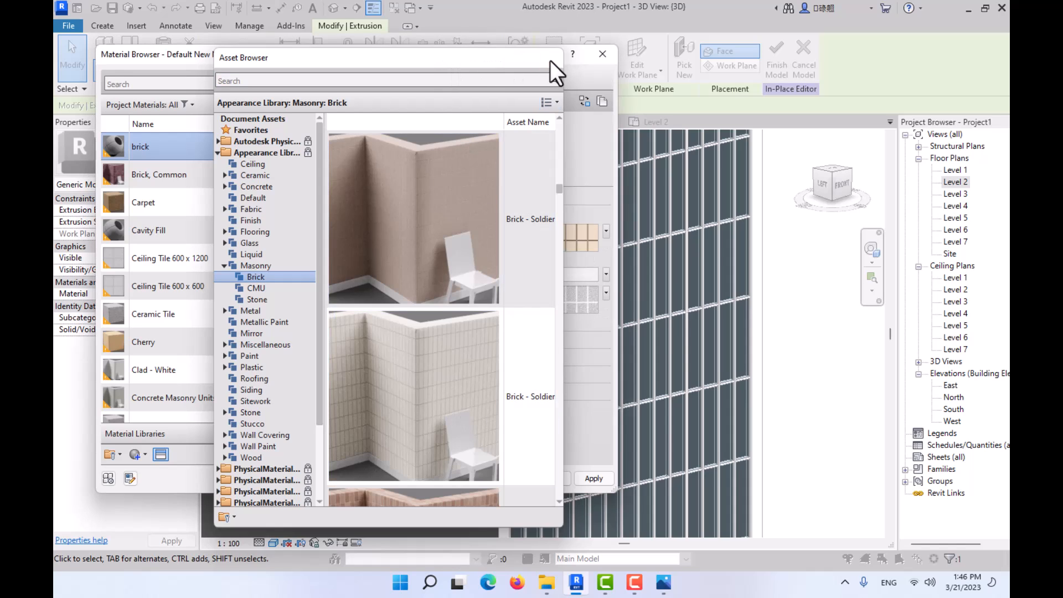
pyautogui.click(550, 58)
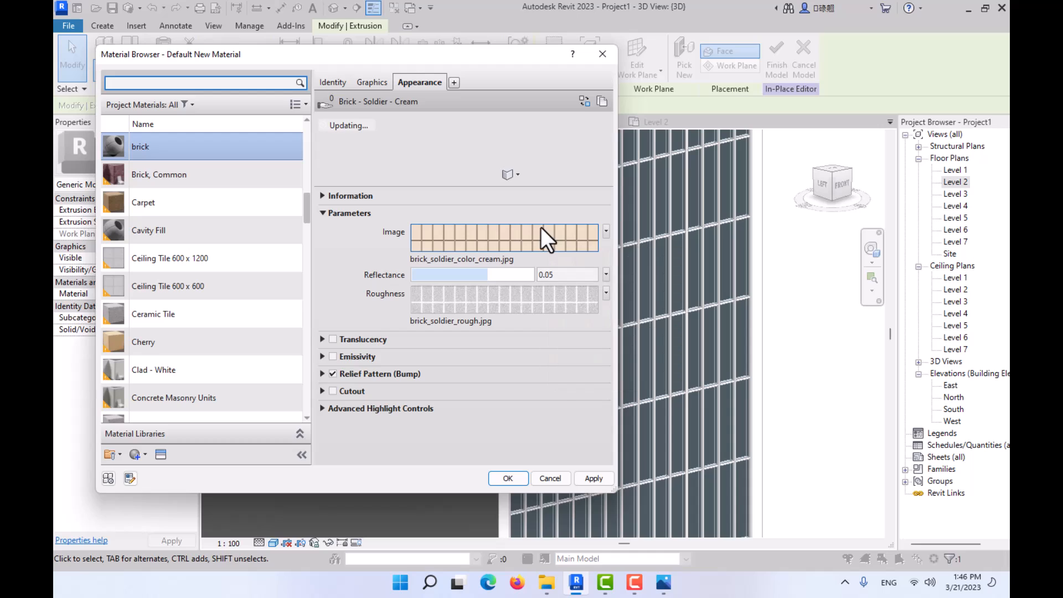
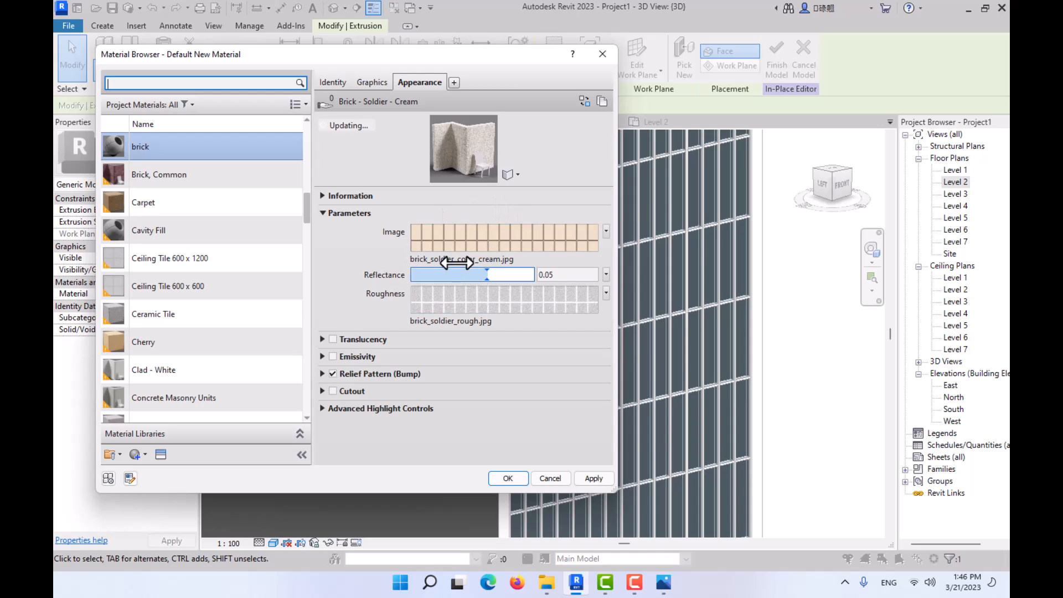
# - Enable Use Render Appearance for the brick material's shading and review its brick_soldier_color_cream.jpg texture in the Texture Editor
pyautogui.click(368, 81)
pyautogui.click(413, 118)
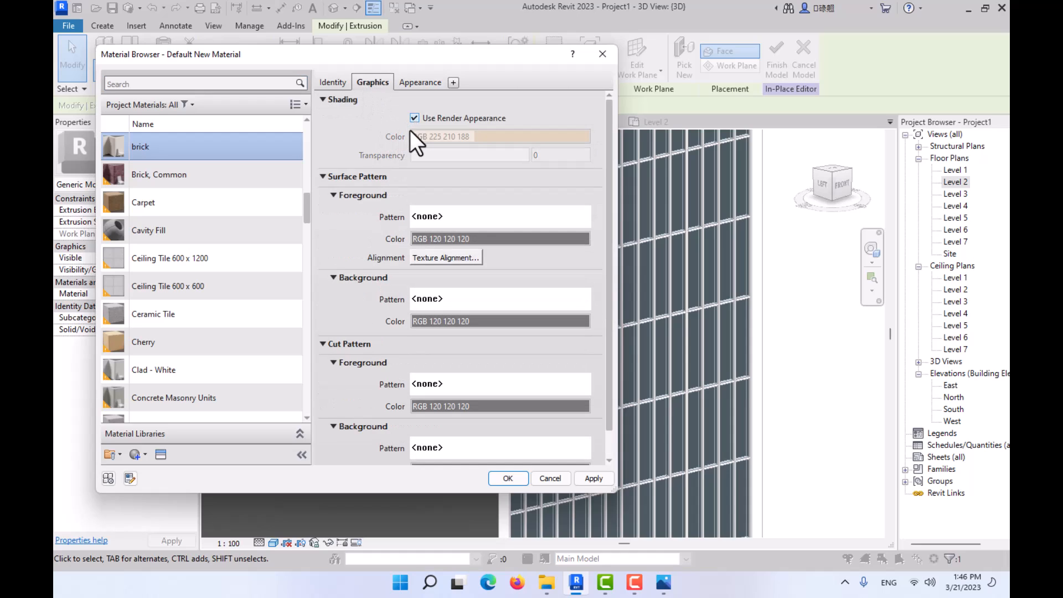
pyautogui.click(416, 82)
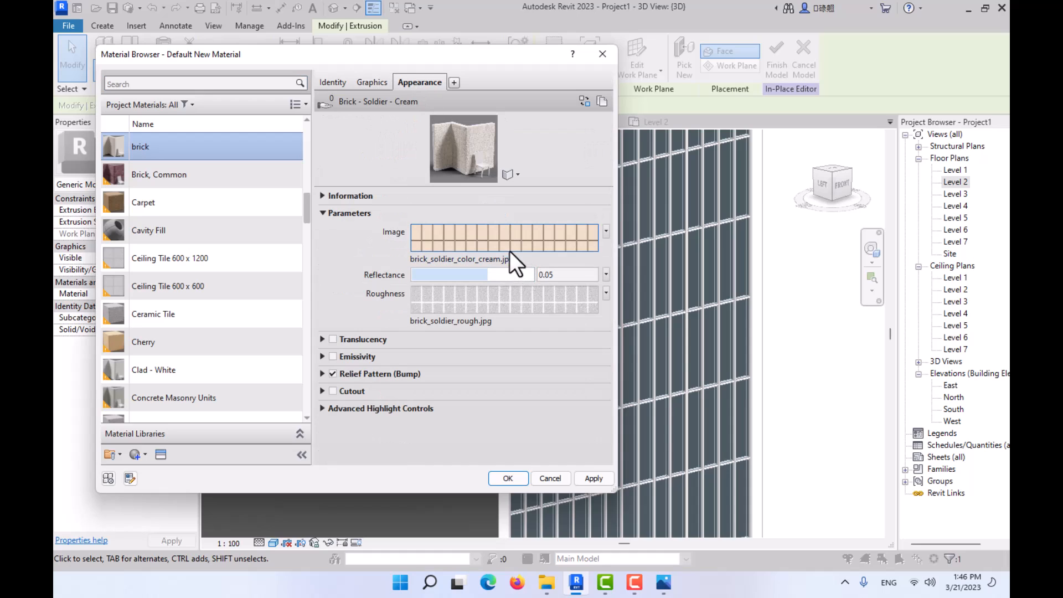
pyautogui.click(510, 238)
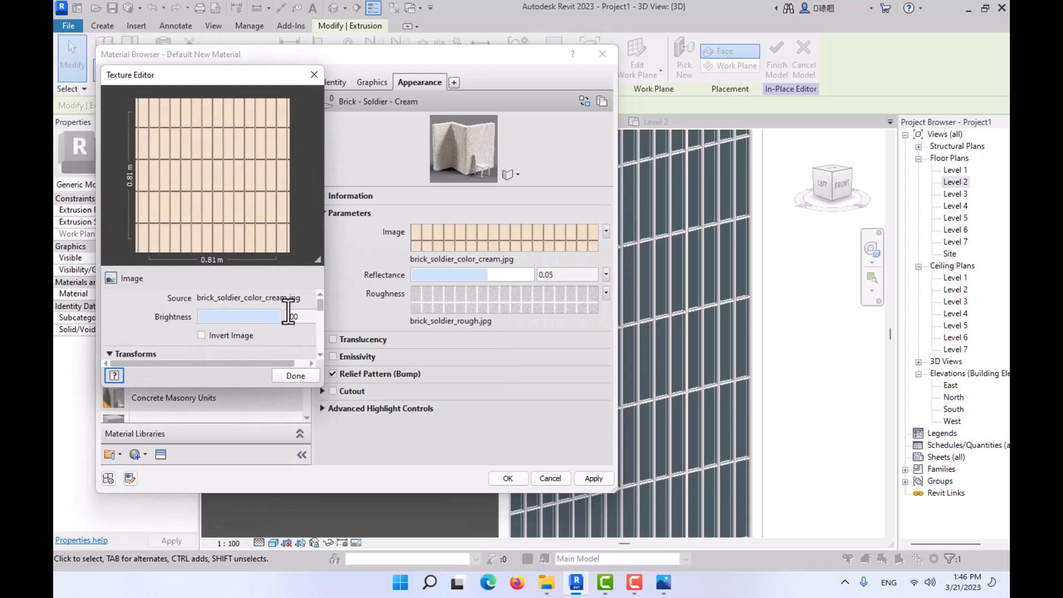
pyautogui.moveTo(279, 317)
pyautogui.mouseDown()
pyautogui.moveTo(249, 316)
pyautogui.moveTo(286, 317)
pyautogui.mouseUp()
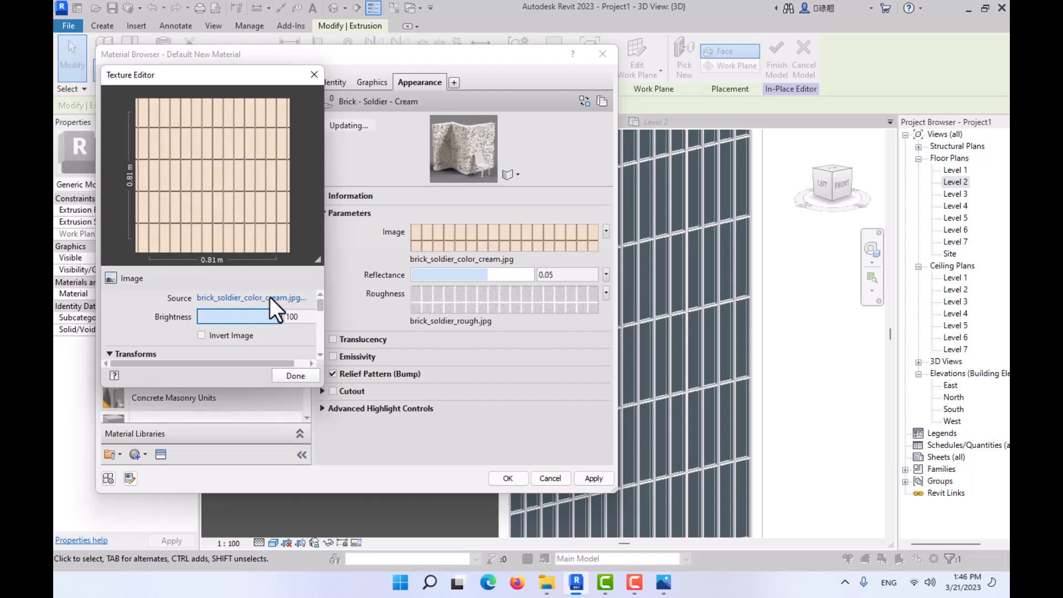
pyautogui.click(299, 376)
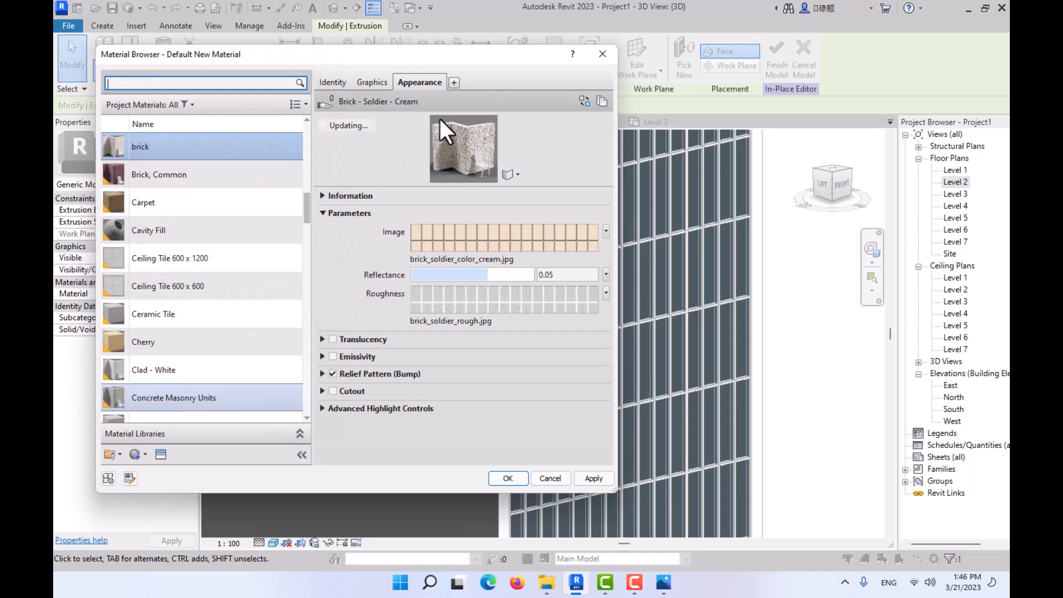
# - Browse the Masonry Brick appearance assets for an alternative matching reference photo 01.jpg and close the Asset Browser without replacing the current one
pyautogui.click(583, 101)
pyautogui.scroll(-1, 425, 343)
pyautogui.scroll(-2, 427, 345)
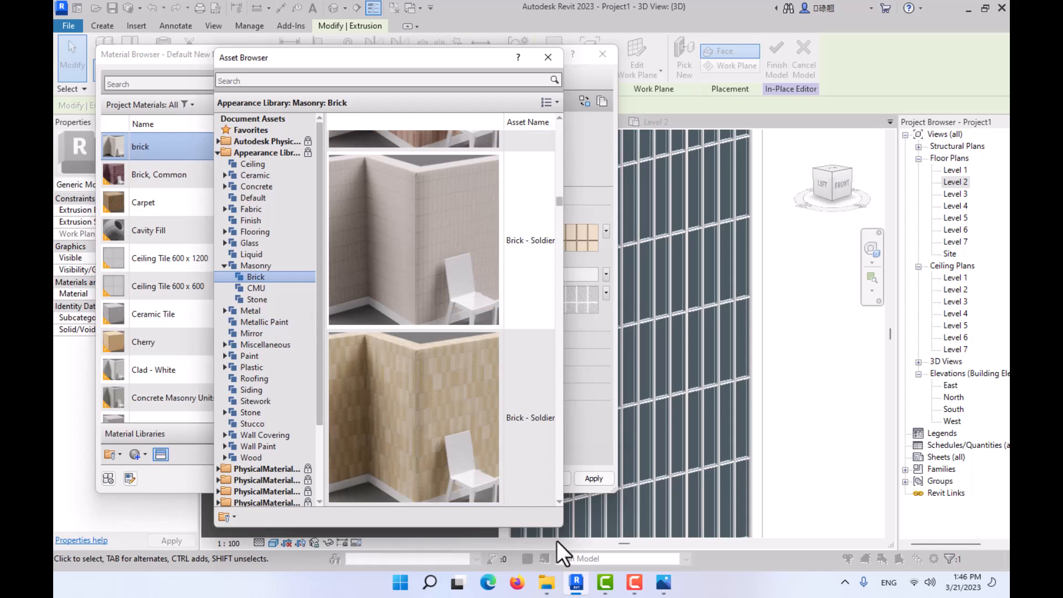
pyautogui.scroll(-3, 560, 500)
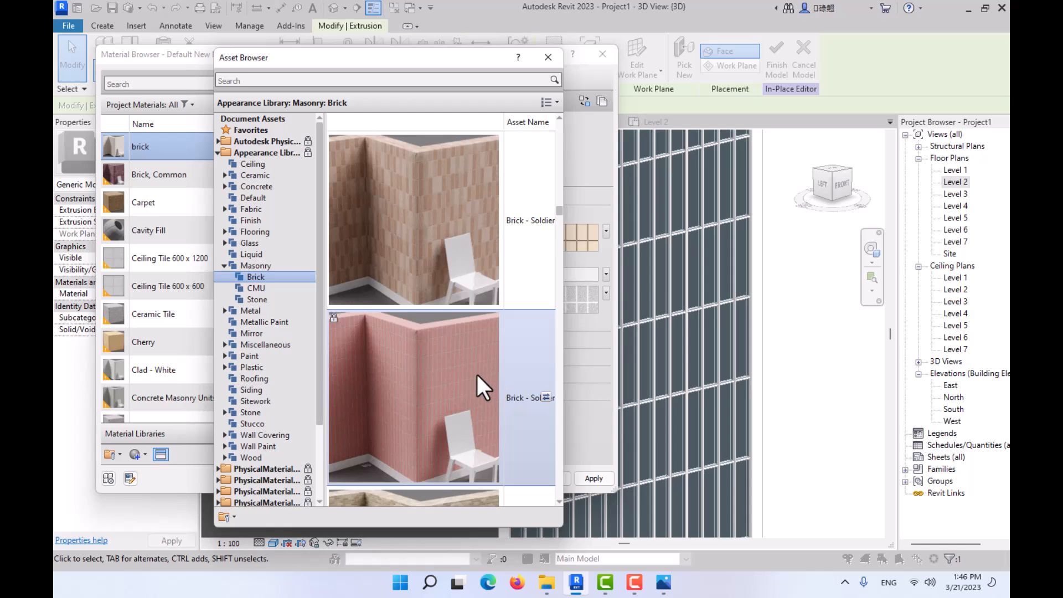
pyautogui.scroll(-4, 477, 373)
pyautogui.click(663, 583)
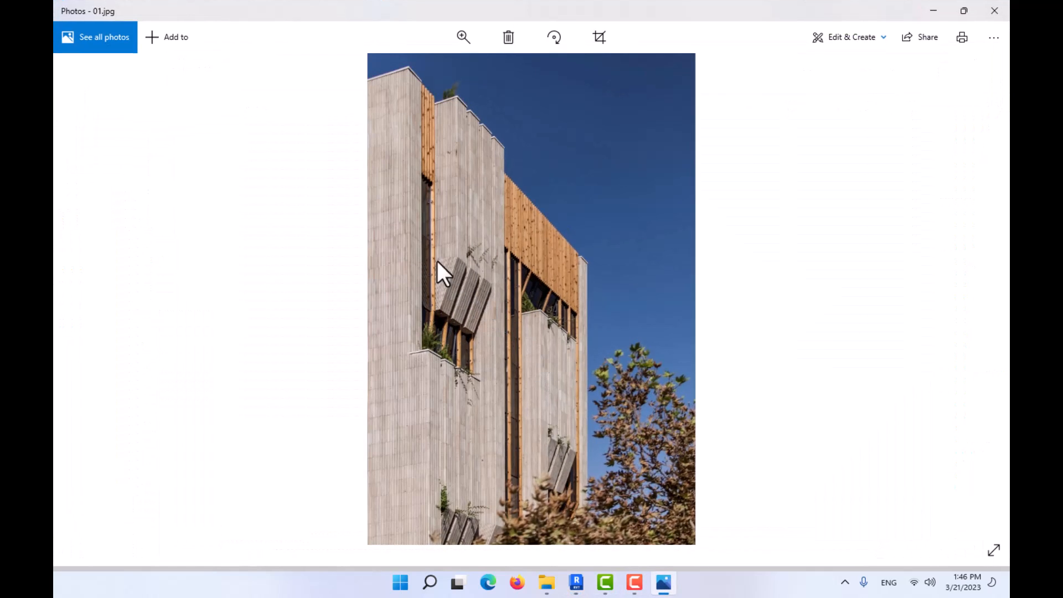
pyautogui.click(934, 11)
pyautogui.scroll(-2, 447, 335)
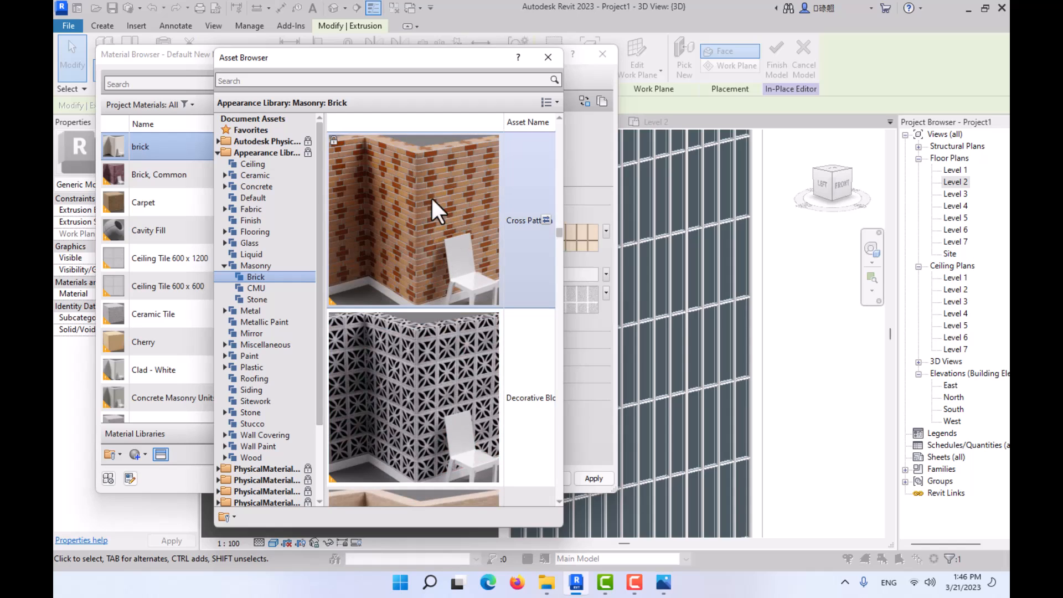
pyautogui.scroll(-2, 412, 290)
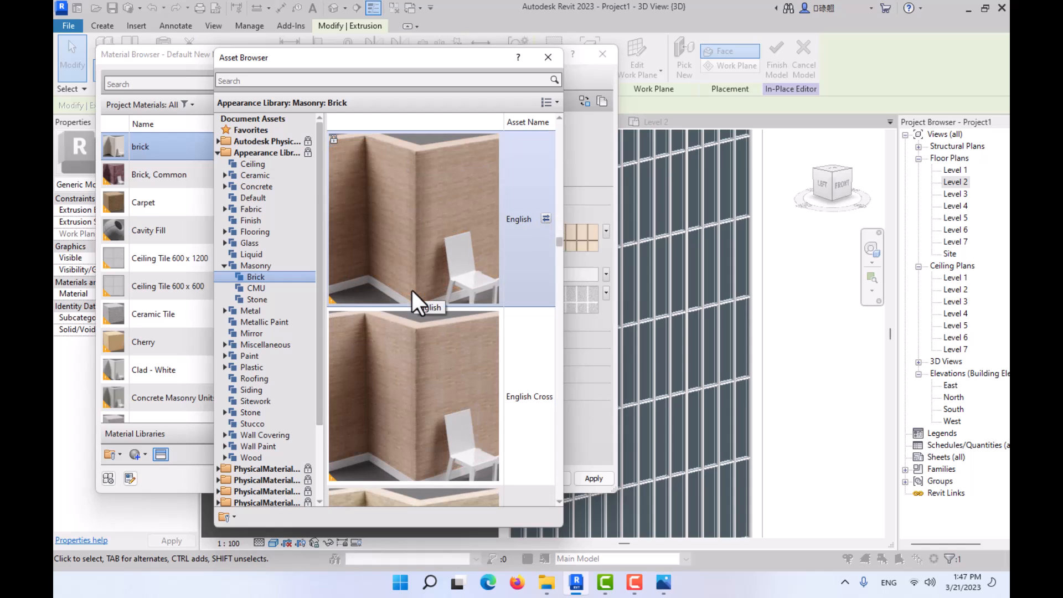
pyautogui.scroll(-2, 412, 290)
pyautogui.scroll(-4, 411, 288)
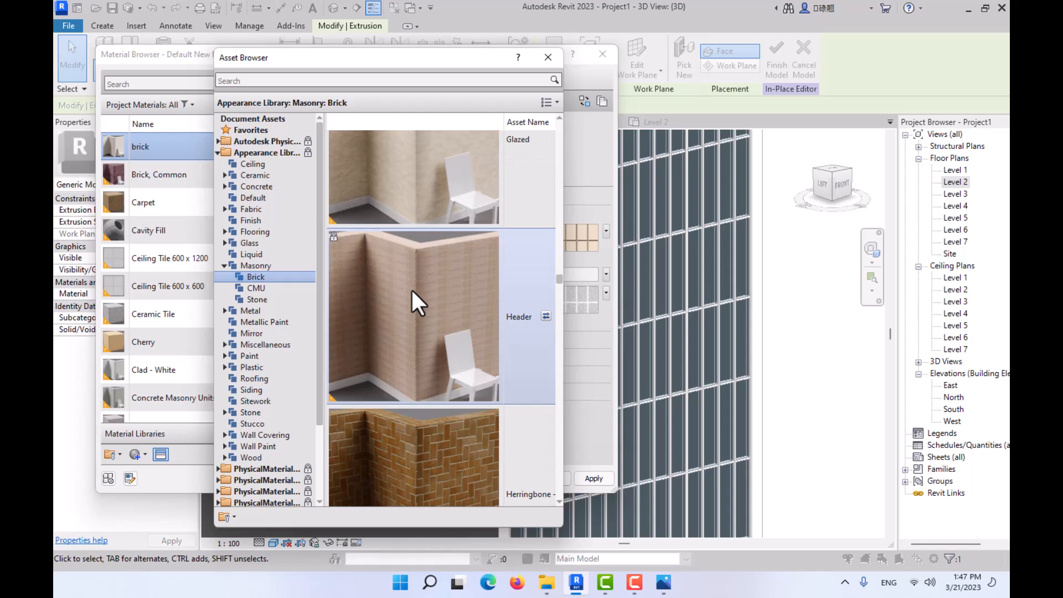
pyautogui.scroll(-1, 411, 302)
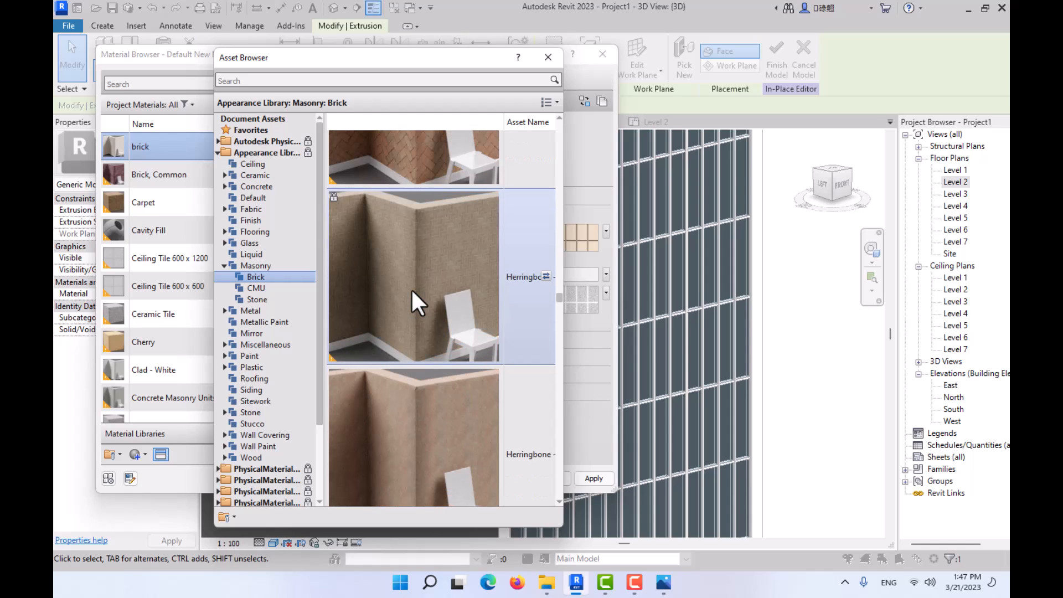
pyautogui.scroll(-3, 411, 288)
pyautogui.scroll(2, 412, 290)
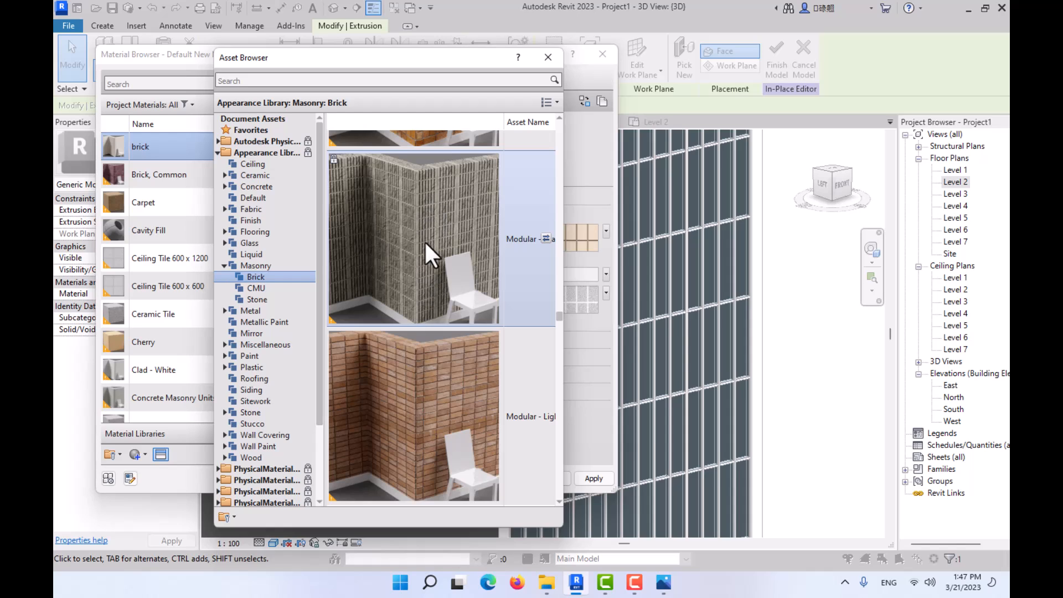
pyautogui.click(523, 137)
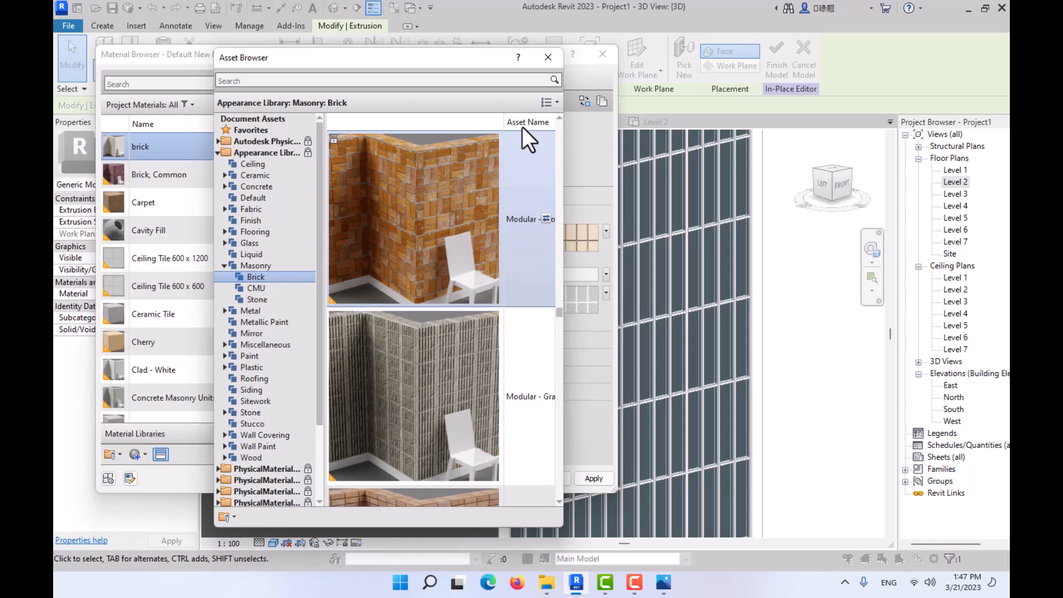
pyautogui.click(548, 57)
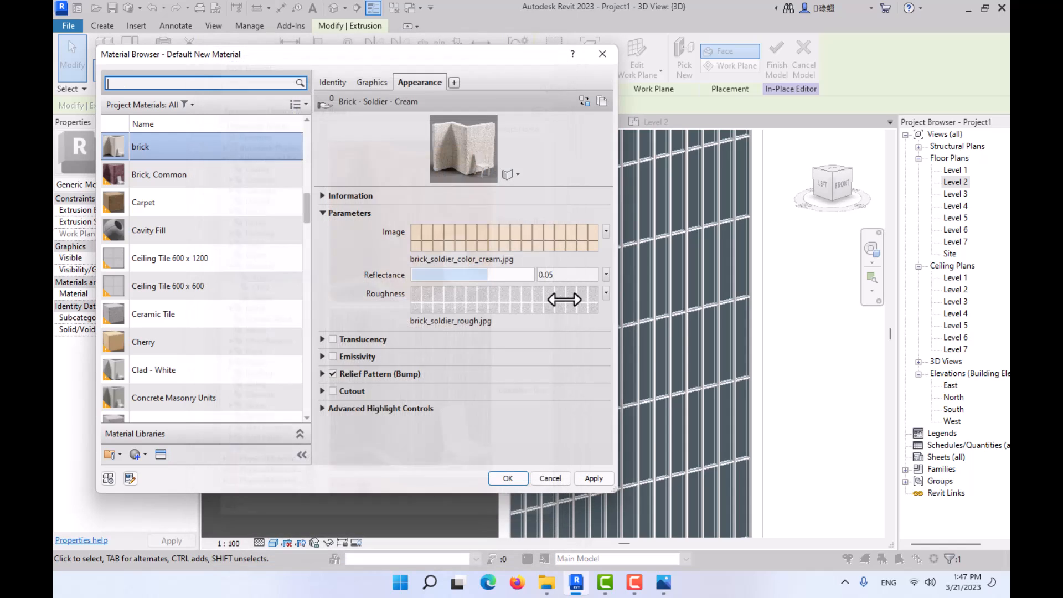
# - Apply the brick material to the selected outermost fin extrusion and clear the selection
pyautogui.click(506, 478)
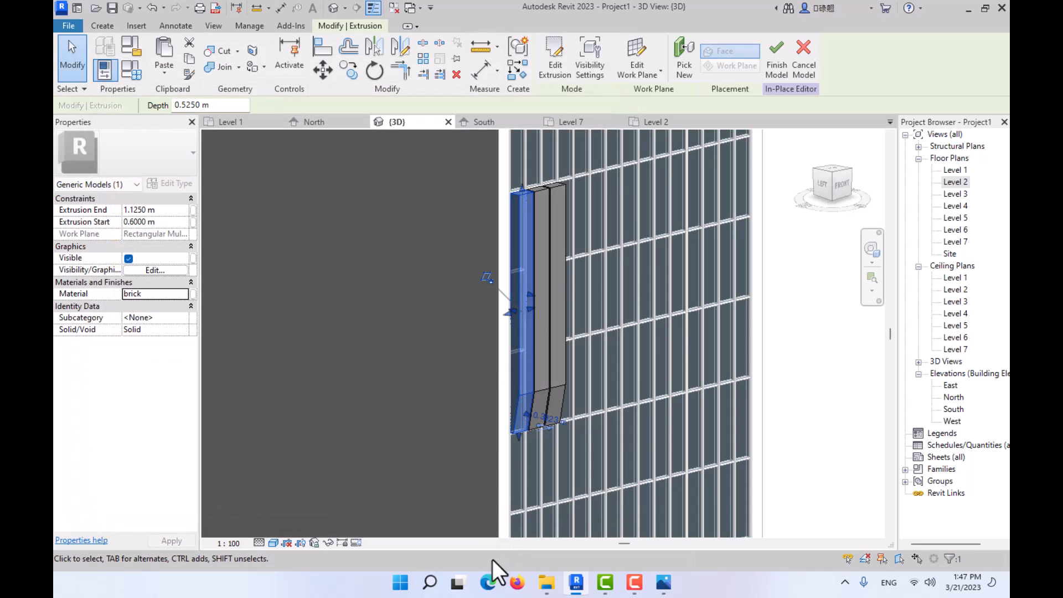
pyautogui.click(693, 392)
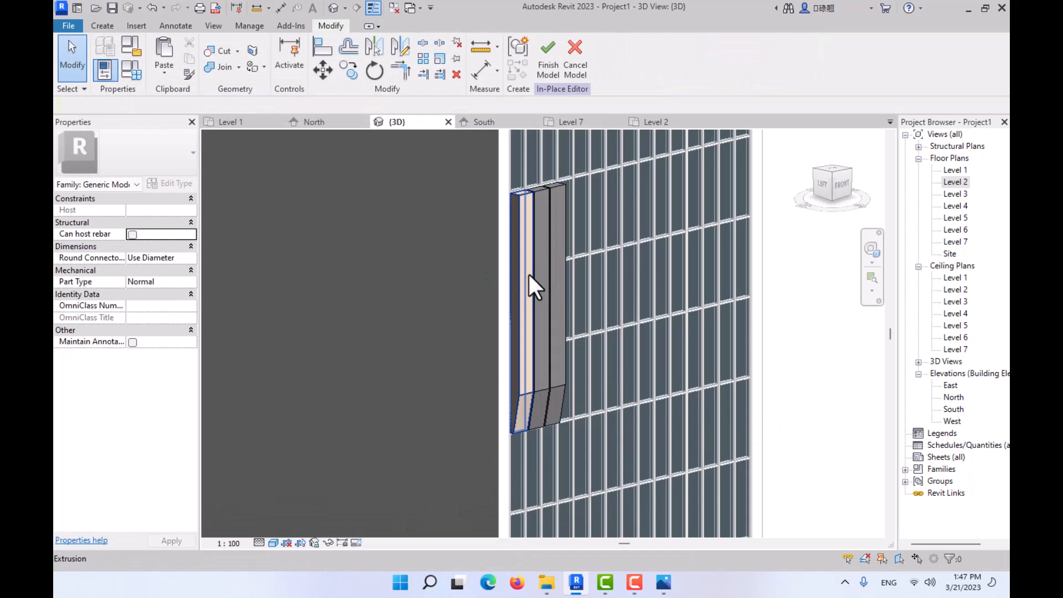
# - Inspect the fin's brick texture up close in the Realistic visual style and return the 3D view to Shaded
pyautogui.scroll(3, 534, 349)
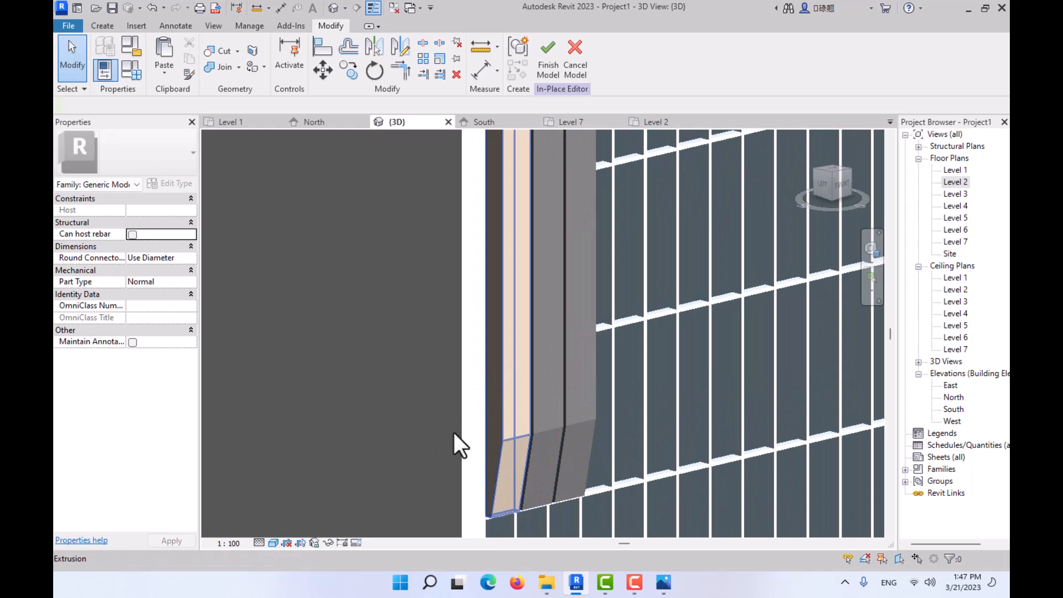
pyautogui.click(274, 543)
pyautogui.click(280, 529)
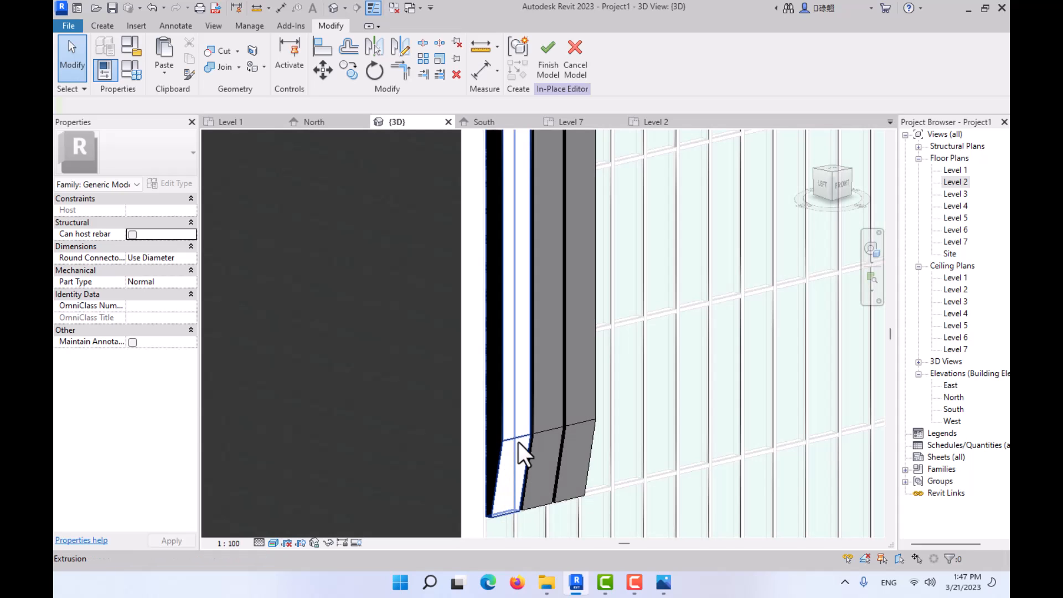
pyautogui.scroll(4, 509, 434)
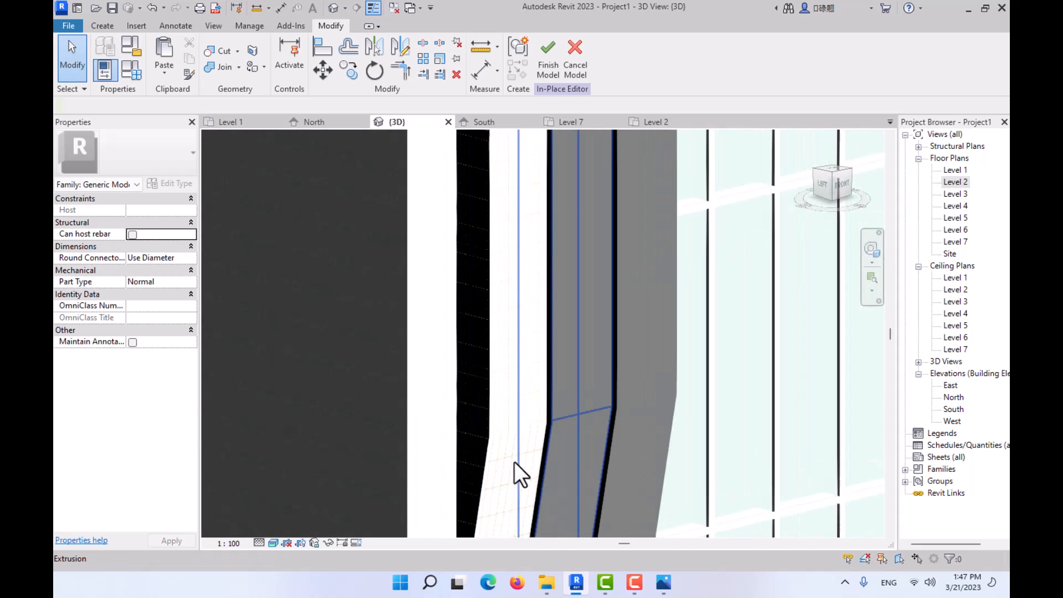
pyautogui.scroll(3, 514, 462)
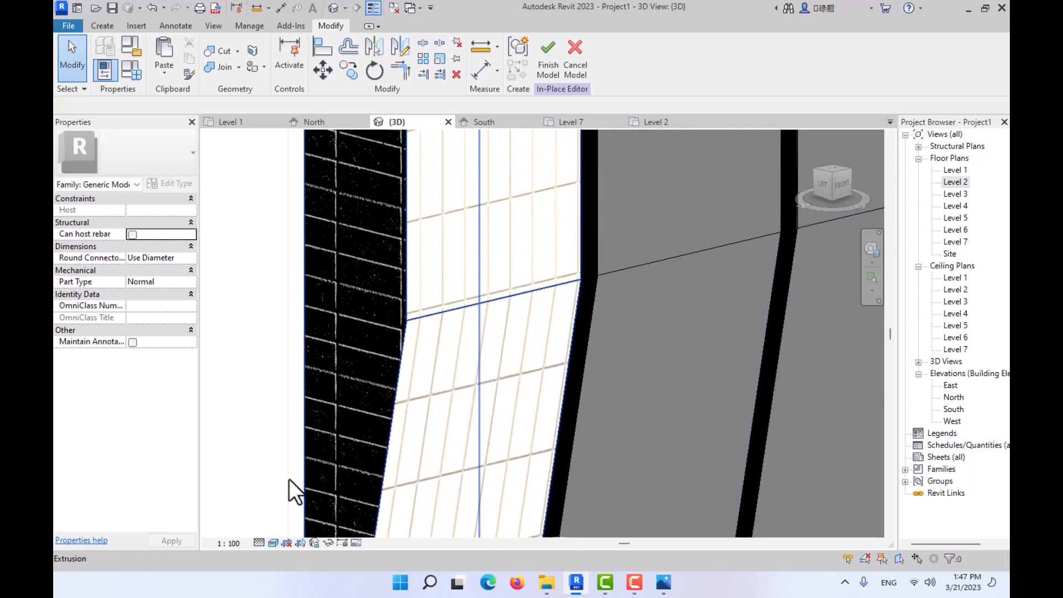
pyautogui.click(273, 542)
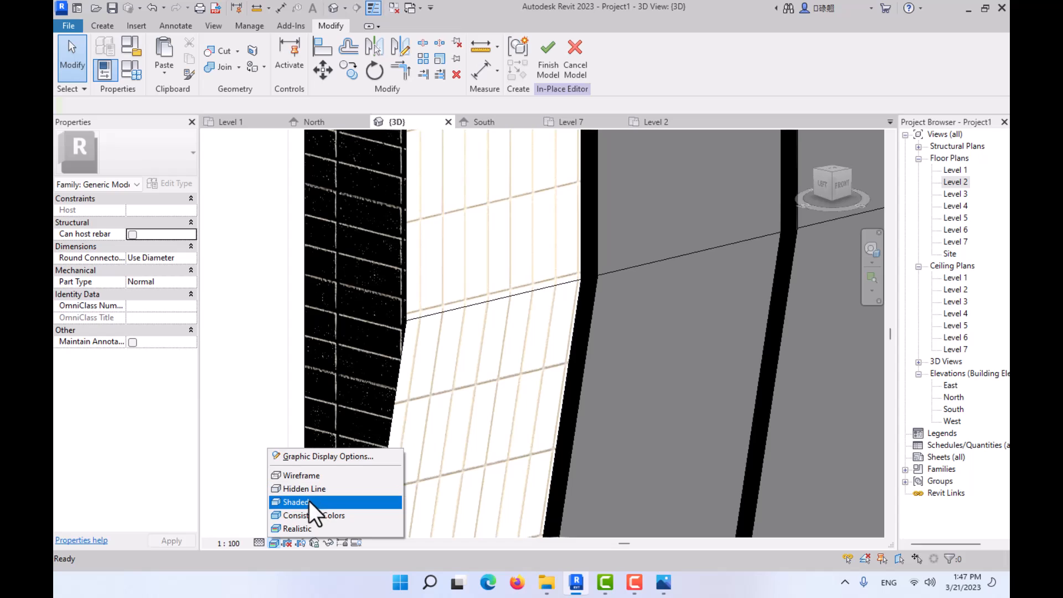
pyautogui.click(309, 500)
# - Assign the brick material to the other two fin extrusions together and clear the selection
pyautogui.scroll(-5, 465, 367)
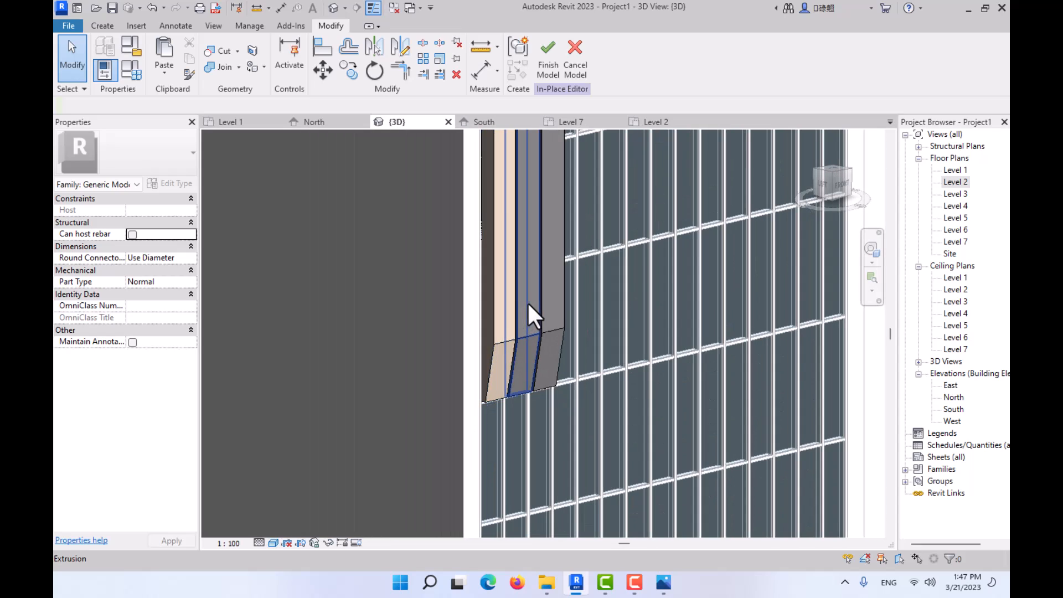
pyautogui.click(537, 303)
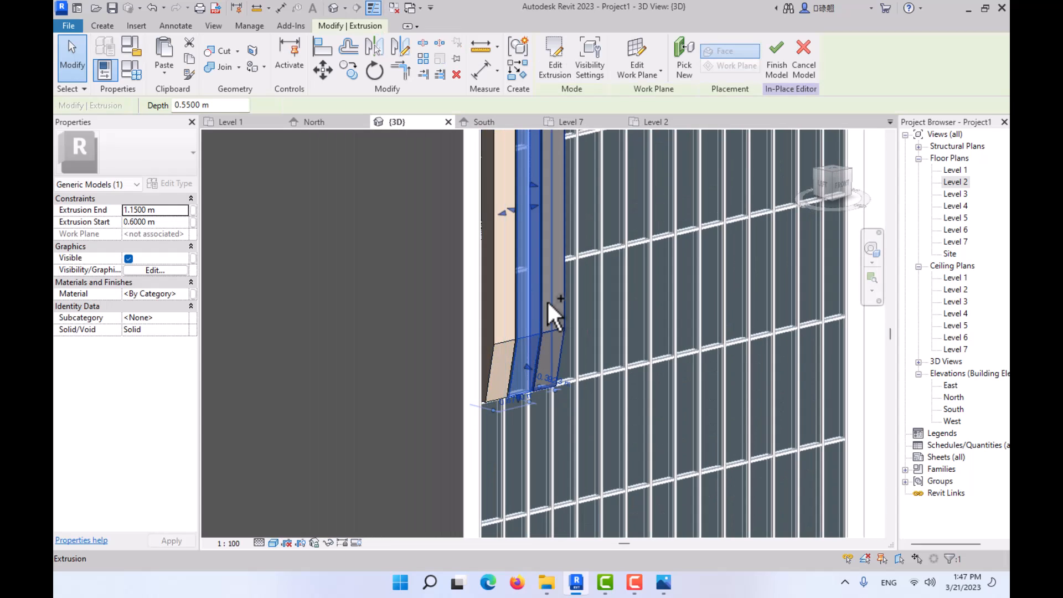
pyautogui.keyDown('ctrl'); pyautogui.click(547, 301); pyautogui.keyUp('ctrl')
pyautogui.click(184, 294)
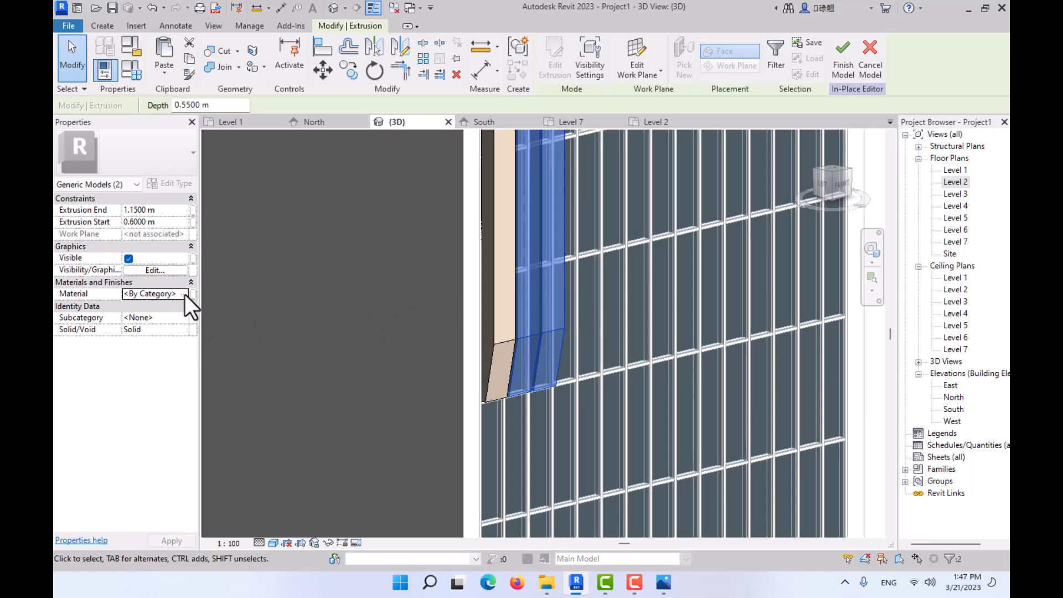
pyautogui.click(181, 294)
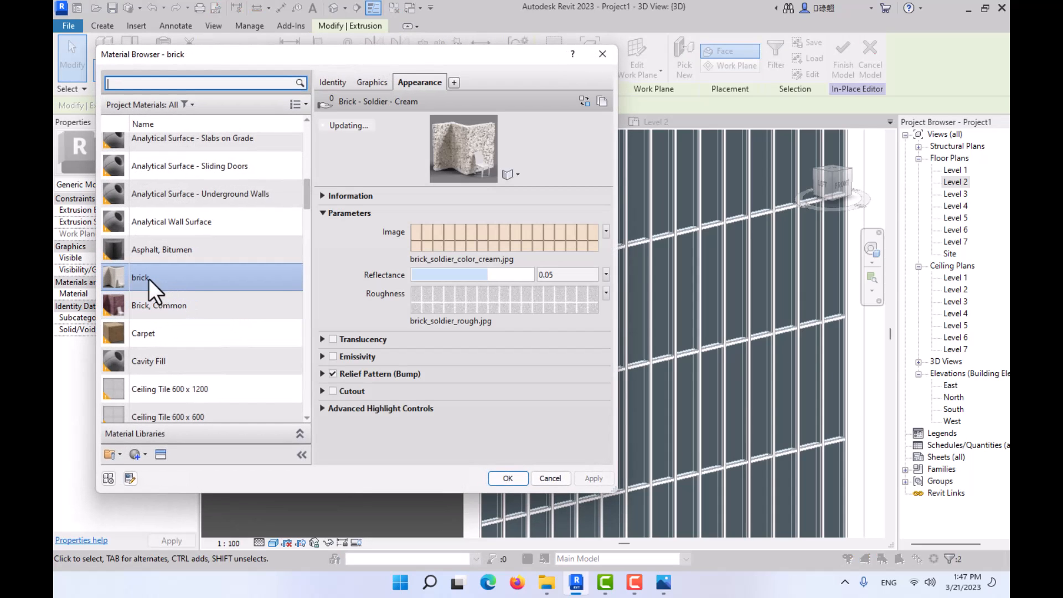
pyautogui.doubleClick(148, 278)
pyautogui.scroll(-3, 776, 359)
pyautogui.moveTo(666, 398); pyautogui.dragTo(509, 432, button='middle')
pyautogui.click(708, 356)
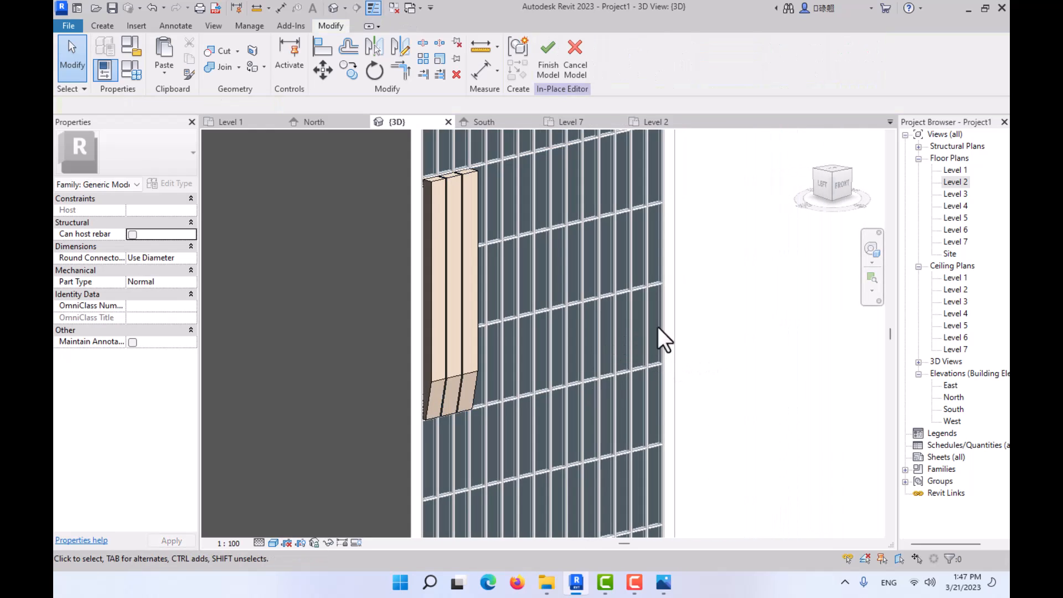
# - Orient the 3D view to the front and compare the model's lower facade with reference photo 02.JPG
pyautogui.click(842, 181)
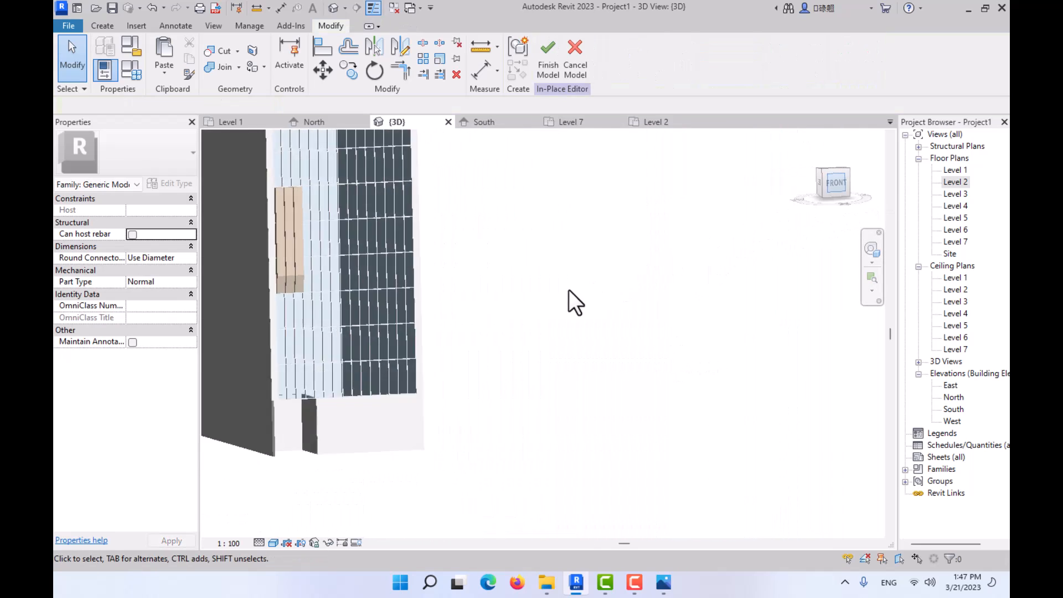
pyautogui.click(663, 582)
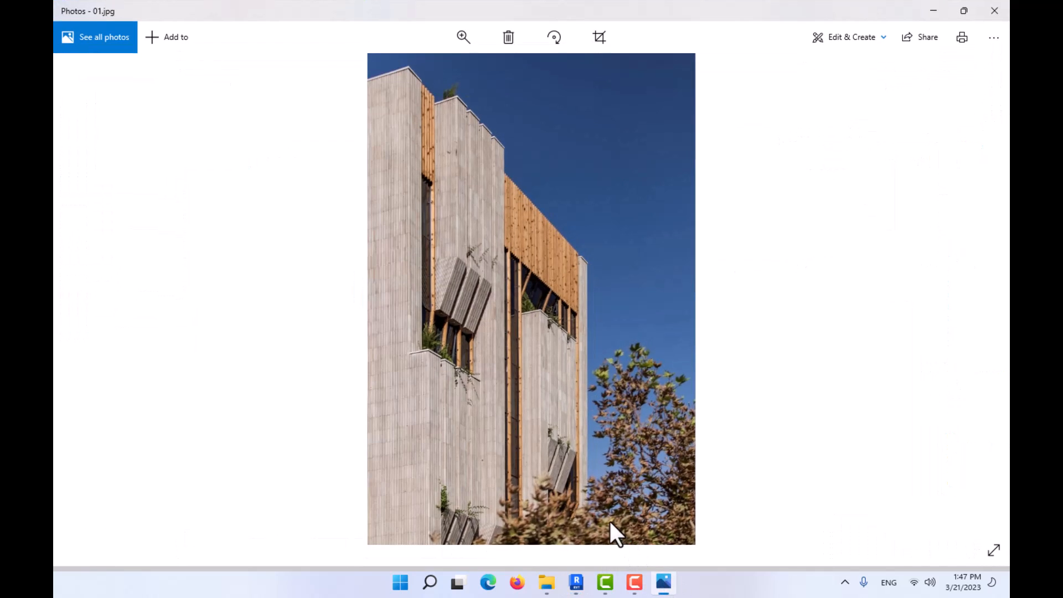
pyautogui.click(983, 299)
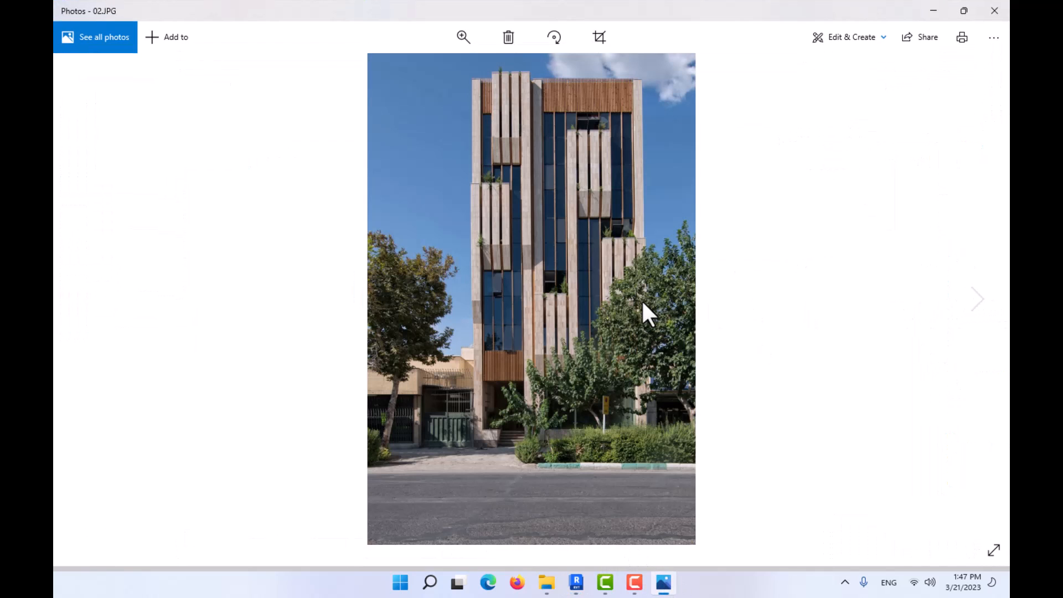
pyautogui.press('Left')
pyautogui.press('Right')
pyautogui.keyDown('ctrl'); pyautogui.scroll(3, 530, 258); pyautogui.keyUp('ctrl')
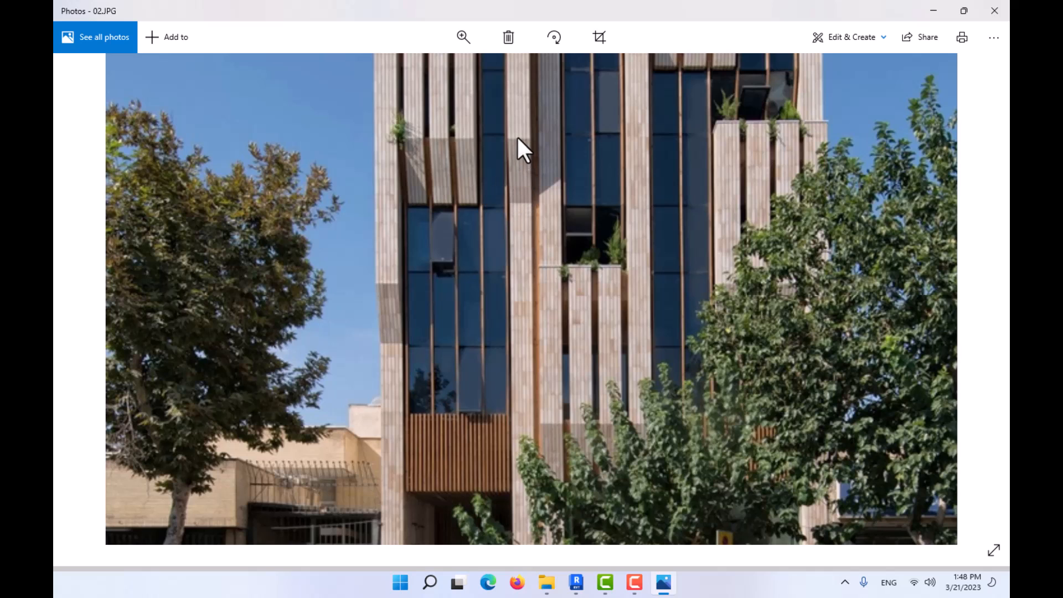
pyautogui.moveTo(517, 135); pyautogui.dragTo(507, 90)
pyautogui.moveTo(512, 200); pyautogui.dragTo(517, 83)
pyautogui.moveTo(576, 366); pyautogui.dragTo(555, 174)
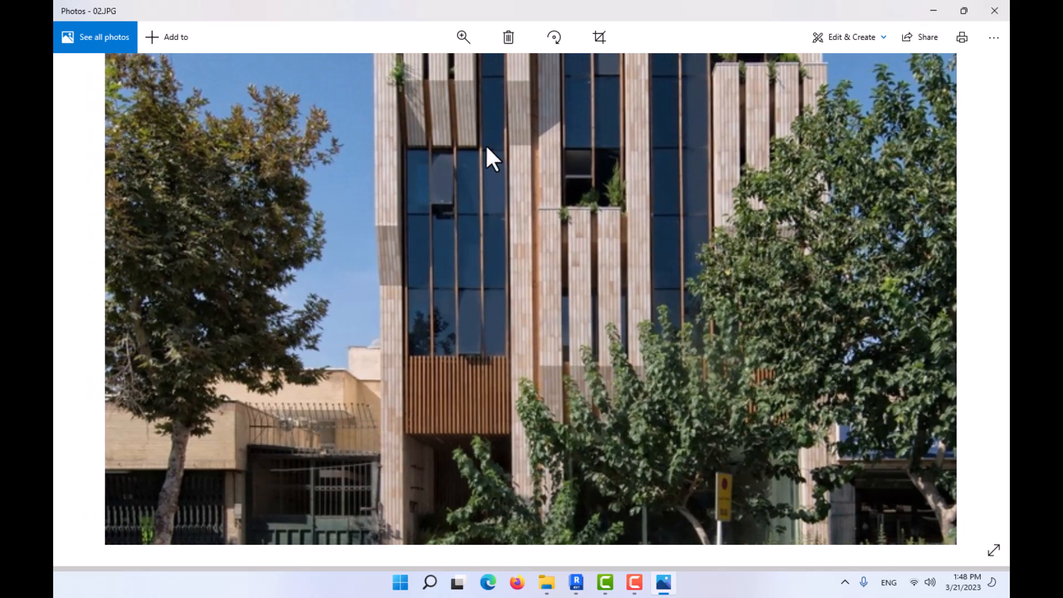
pyautogui.click(932, 11)
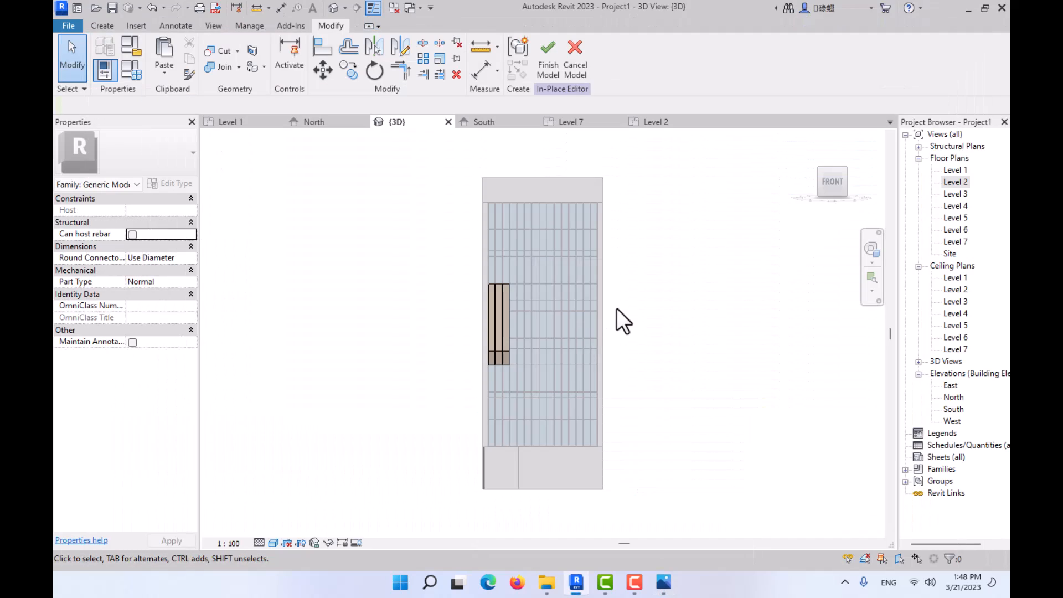
pyautogui.scroll(3, 510, 421)
pyautogui.scroll(3, 516, 346)
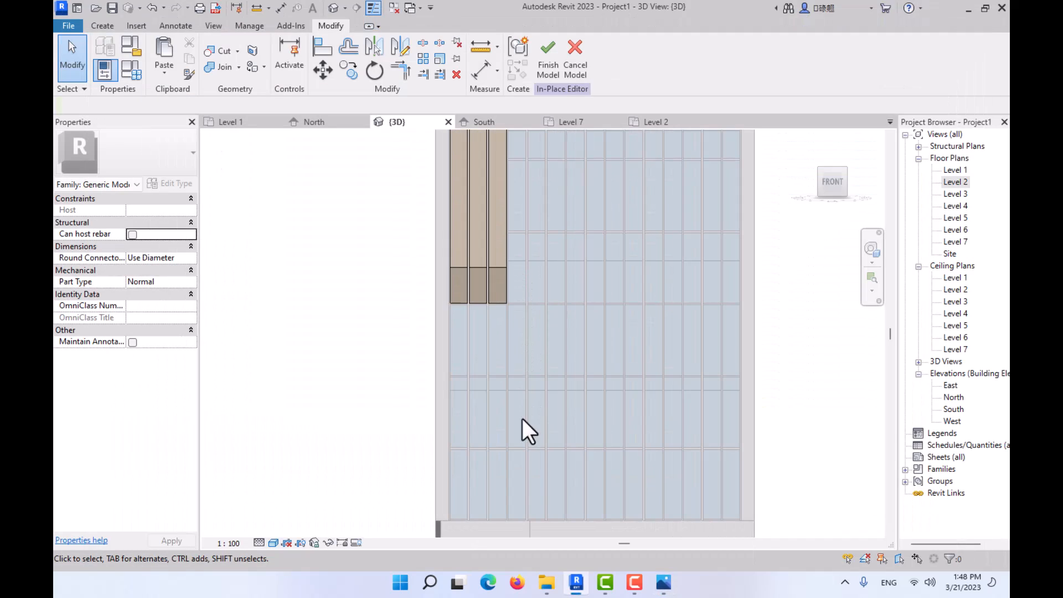
pyautogui.moveTo(539, 480); pyautogui.dragTo(516, 384, button='middle')
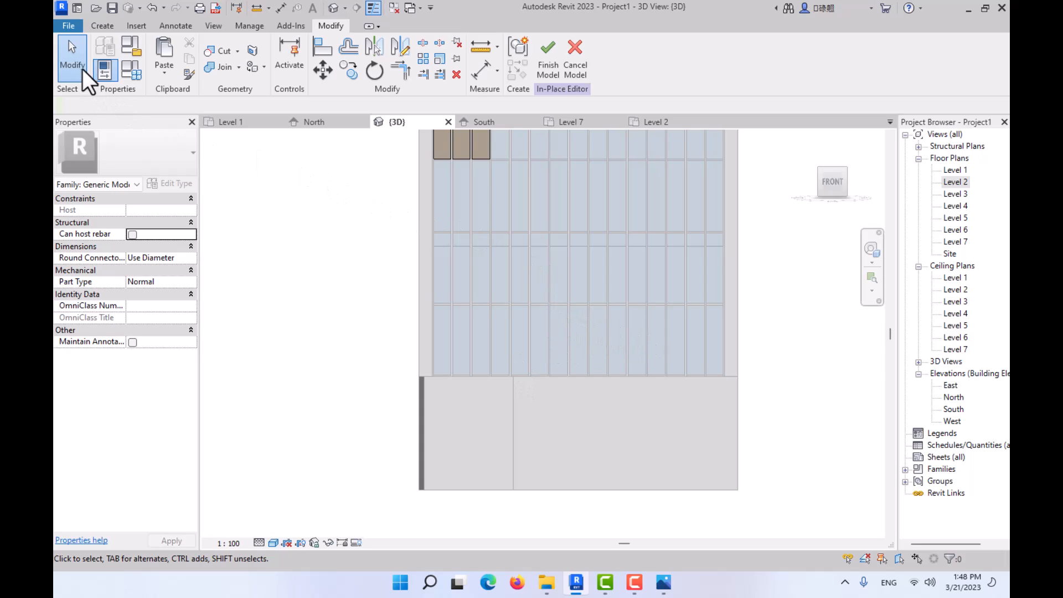
# - Set the work plane for the in-place model by picking the side face of a 50 x 150mm curtain wall mullion on the front facade
pyautogui.click(98, 26)
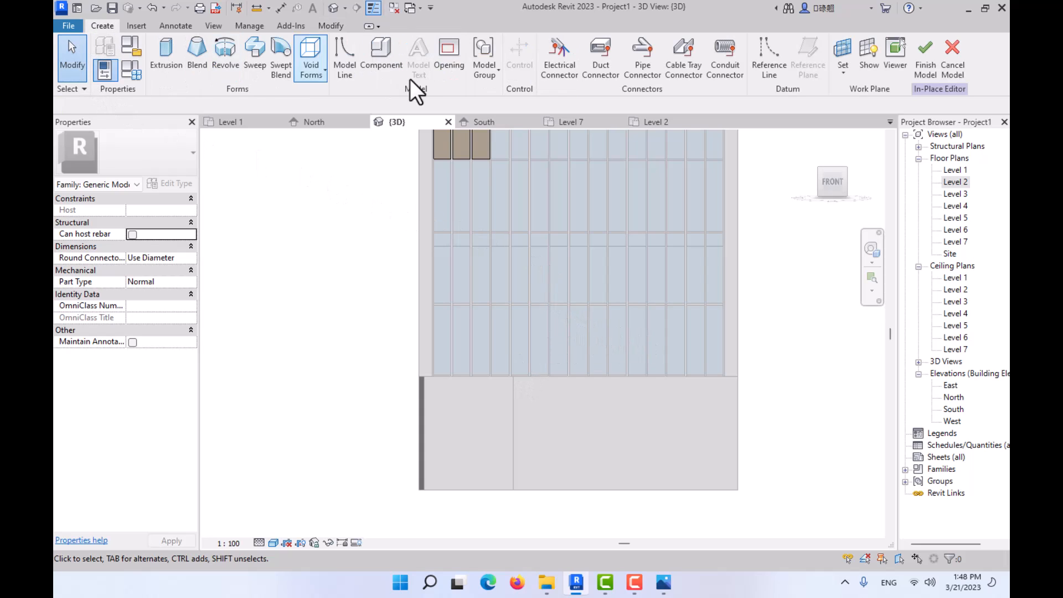
pyautogui.click(844, 51)
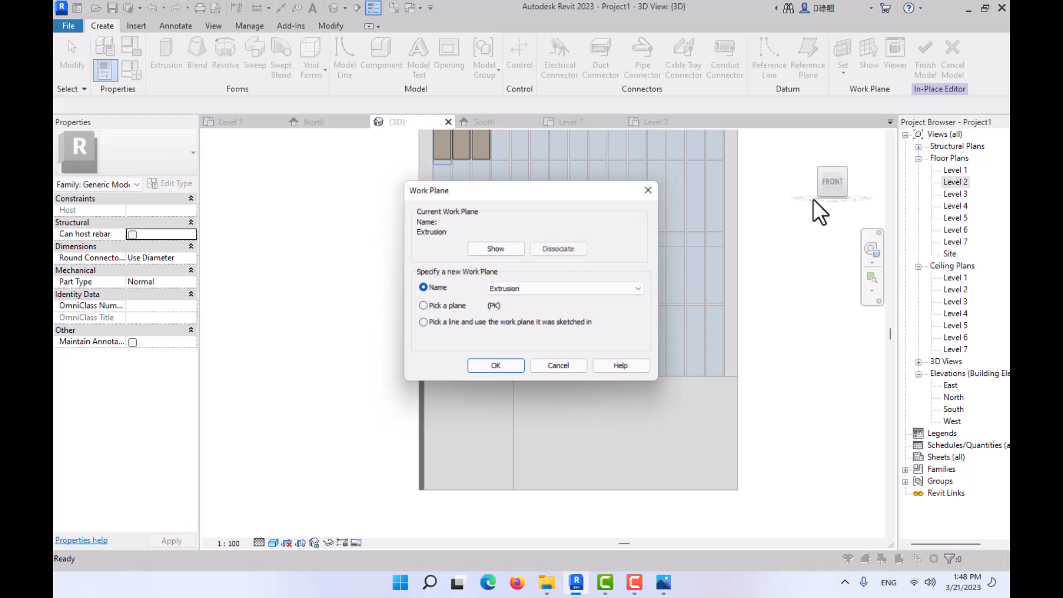
pyautogui.click(448, 307)
pyautogui.click(488, 361)
pyautogui.keyDown('shift'); pyautogui.moveTo(488, 361); pyautogui.dragTo(631, 403, button='middle'); pyautogui.keyUp('shift')
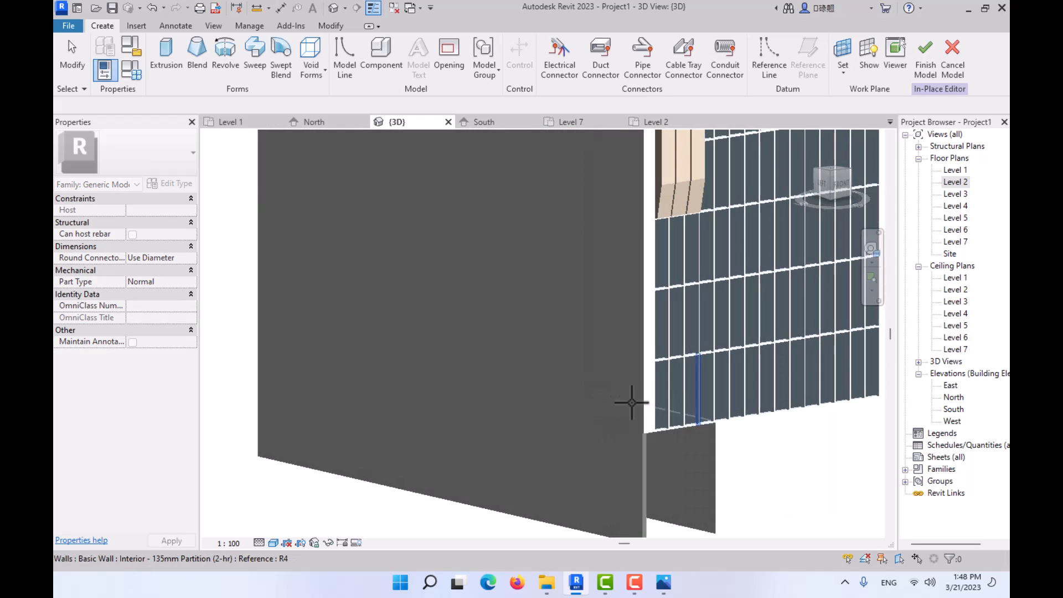
pyautogui.scroll(6, 745, 418)
pyautogui.scroll(3, 644, 384)
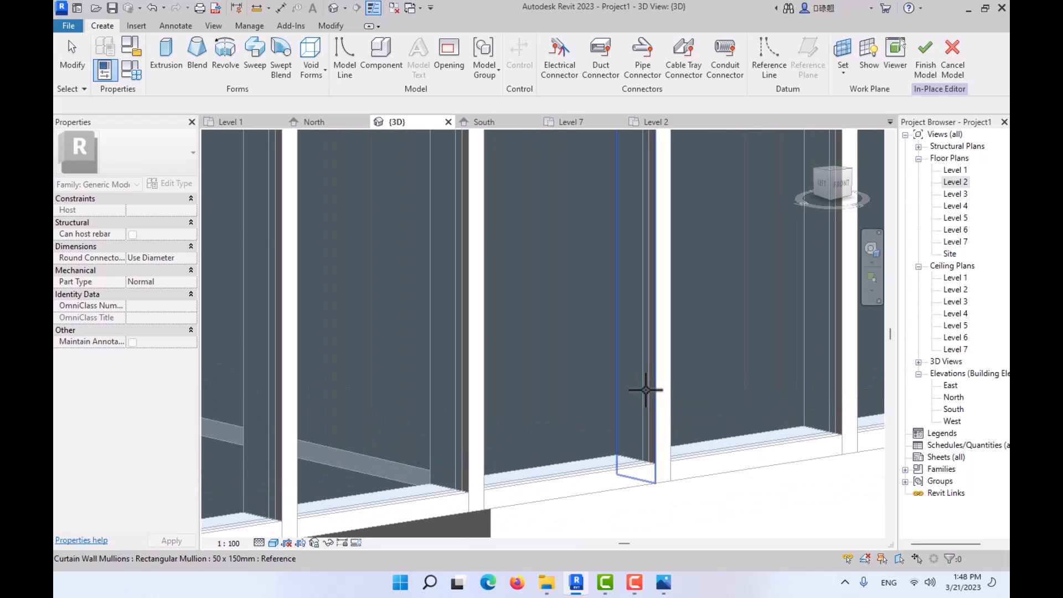
pyautogui.scroll(-5, 584, 277)
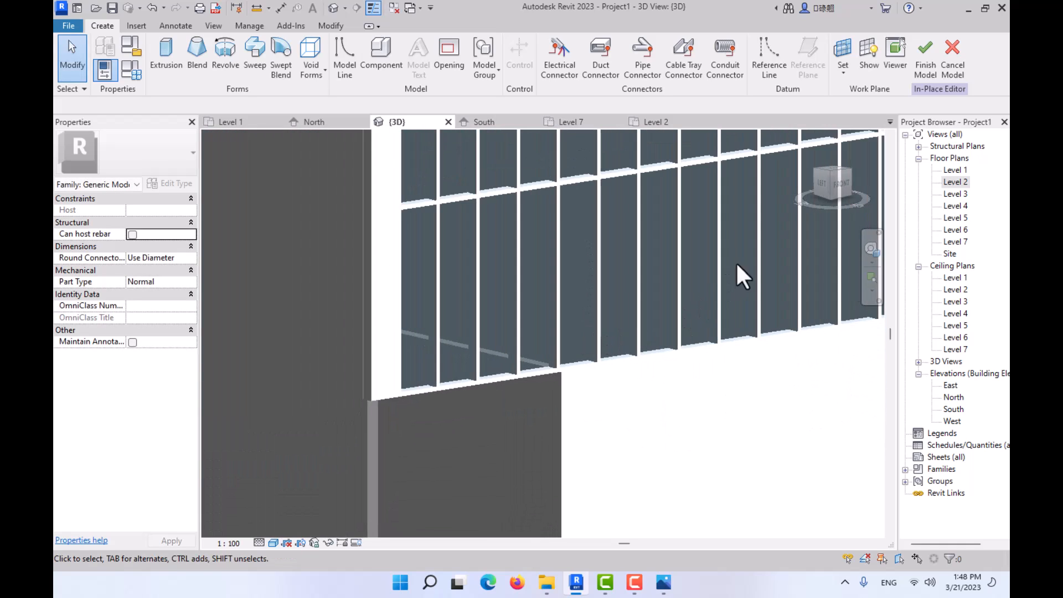
# - Orient the 3D view to the left side and display it in Wireframe at the front wall's base
pyautogui.click(823, 179)
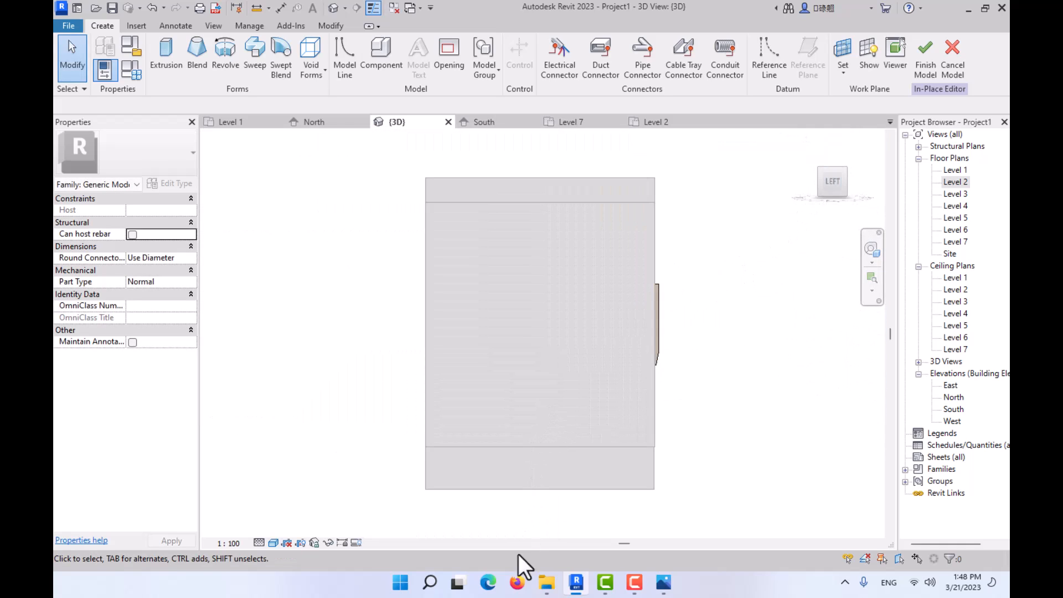
pyautogui.click(274, 542)
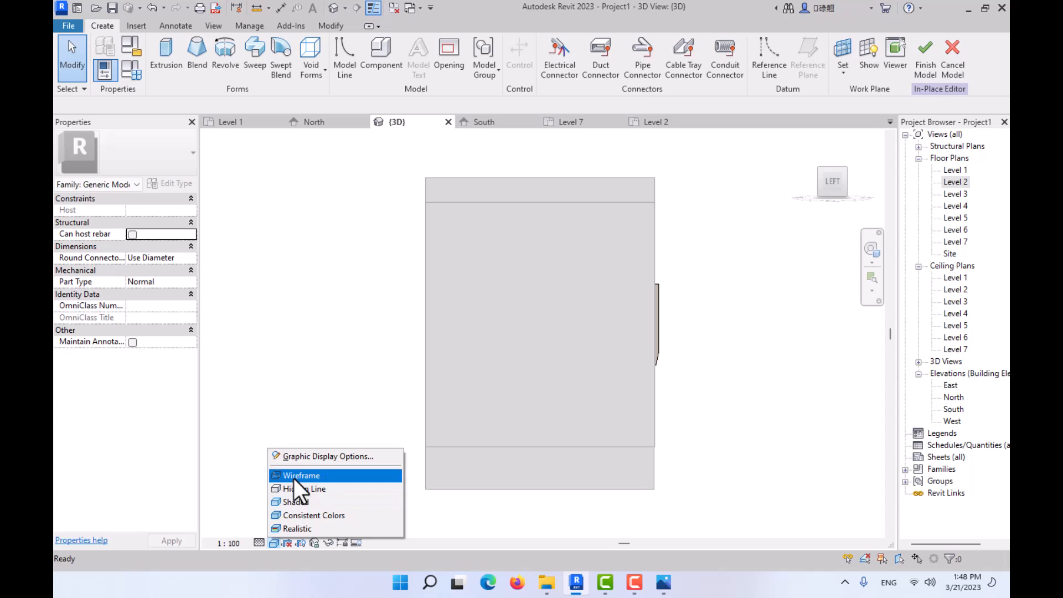
pyautogui.click(293, 476)
pyautogui.scroll(2, 676, 470)
pyautogui.scroll(2, 676, 470)
pyautogui.moveTo(676, 469); pyautogui.dragTo(570, 462, button='middle')
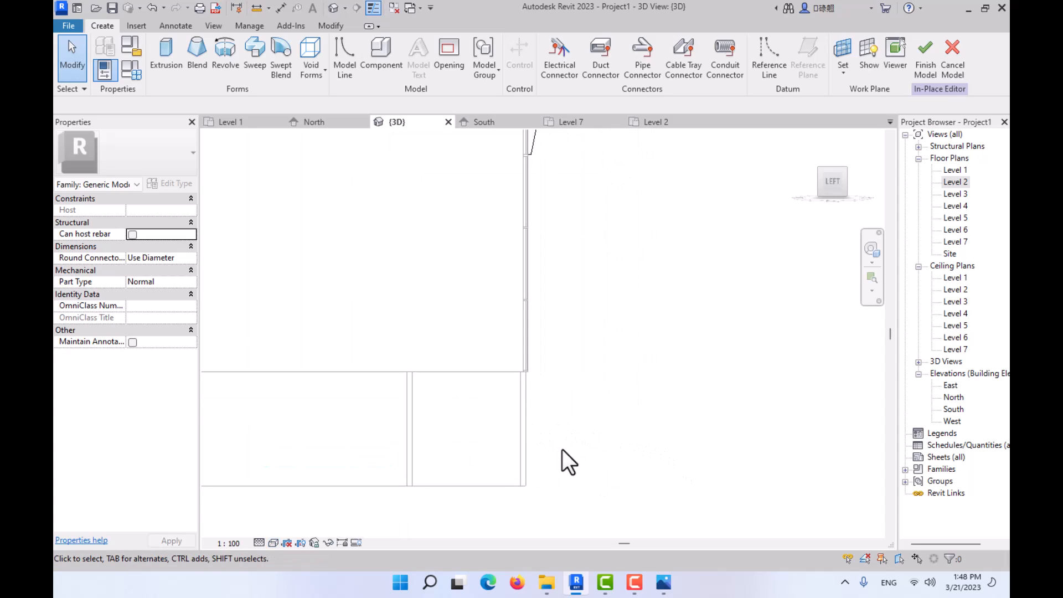
# - Start an extrusion sketch with lines from the front wall's base corner up to the fin's bottom edge, outward along it and up its slope
pyautogui.click(166, 55)
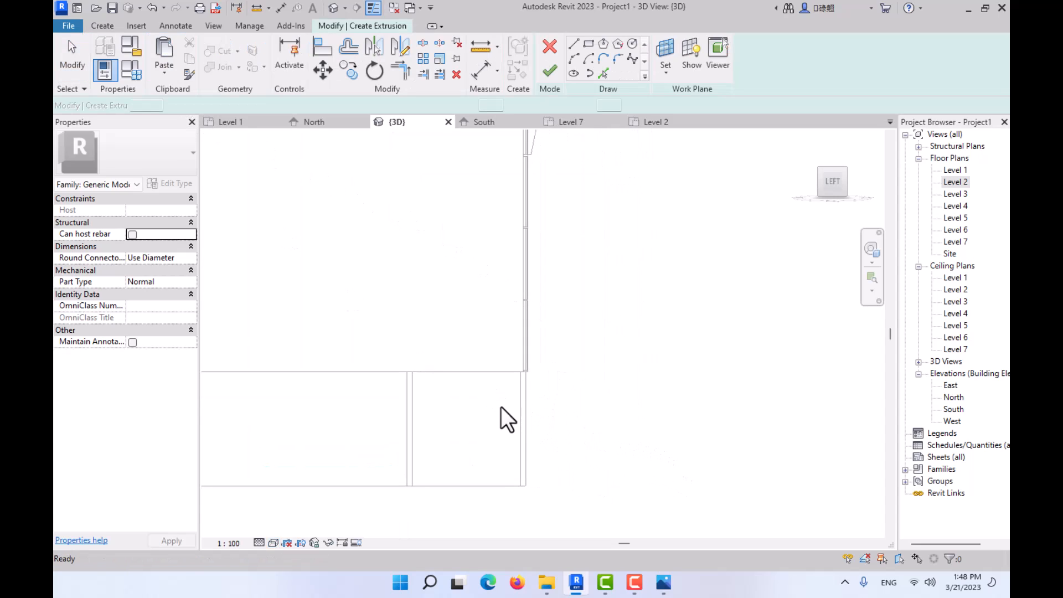
pyautogui.click(526, 486)
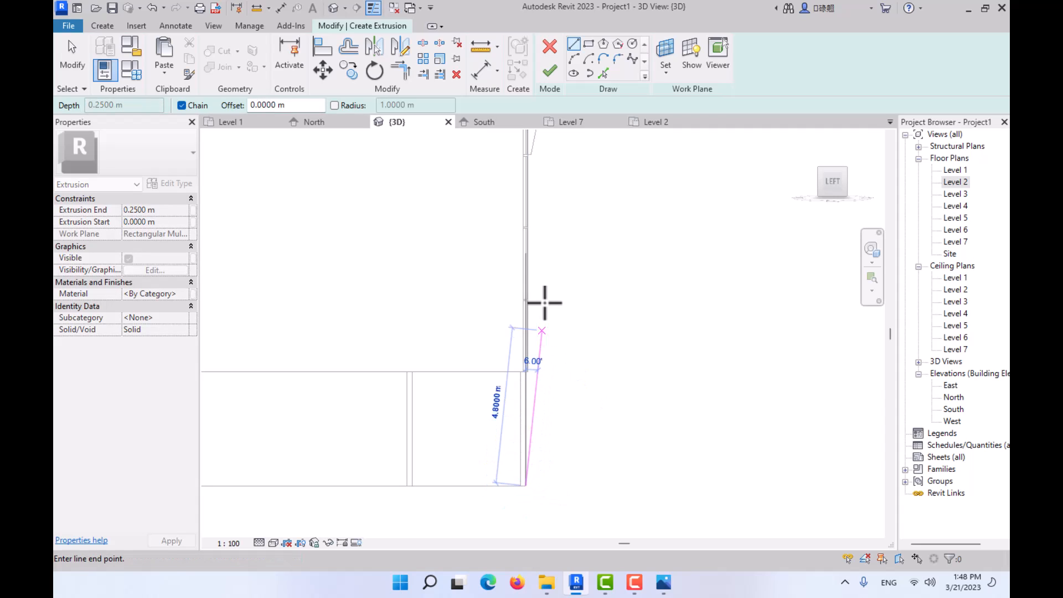
pyautogui.moveTo(549, 310); pyautogui.dragTo(517, 546, button='middle')
pyautogui.scroll(5, 484, 409)
pyautogui.scroll(1, 483, 380)
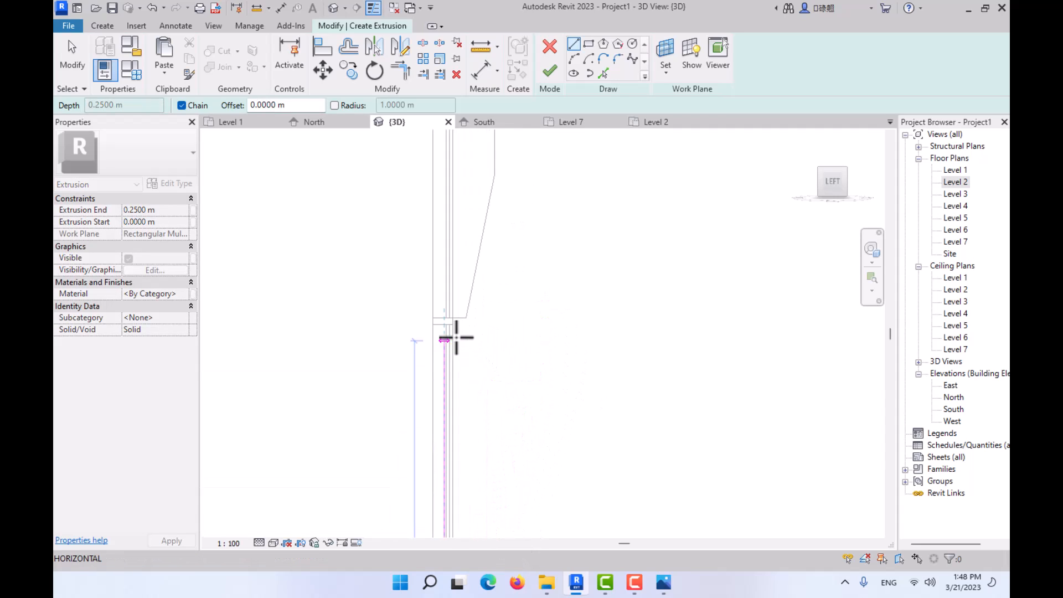
pyautogui.scroll(3, 458, 319)
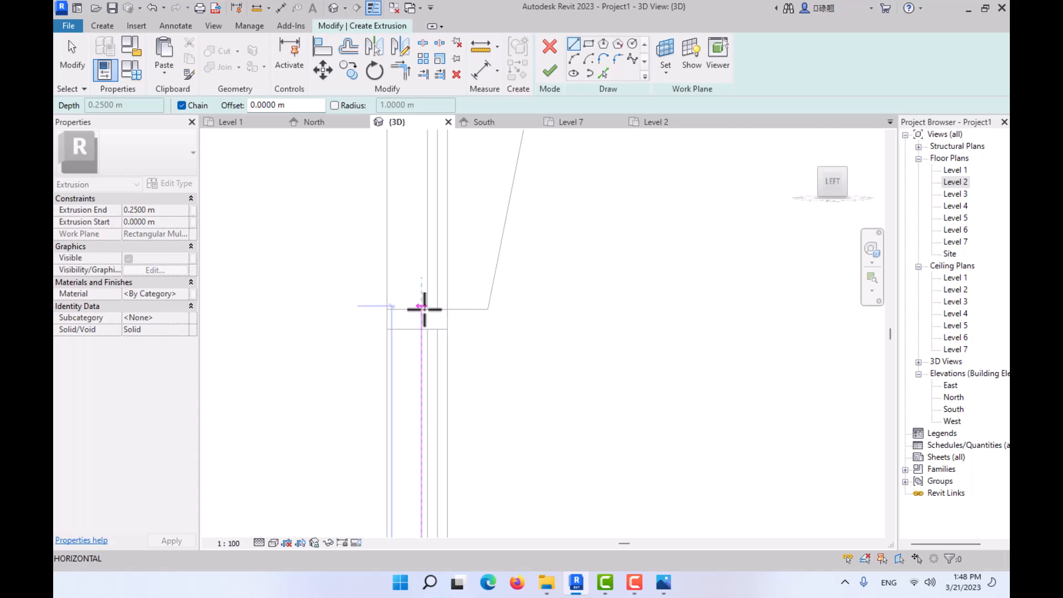
pyautogui.click(423, 309)
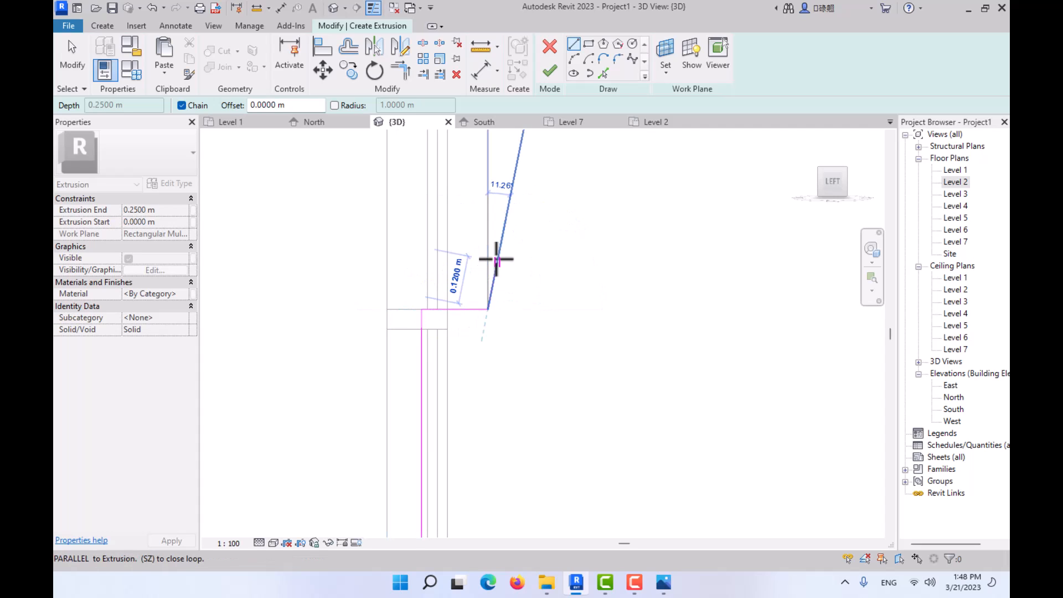
pyautogui.moveTo(493, 257)
pyautogui.mouseDown(button='middle')
pyautogui.moveTo(476, 543)
pyautogui.moveTo(510, 548)
pyautogui.mouseUp(button='middle')
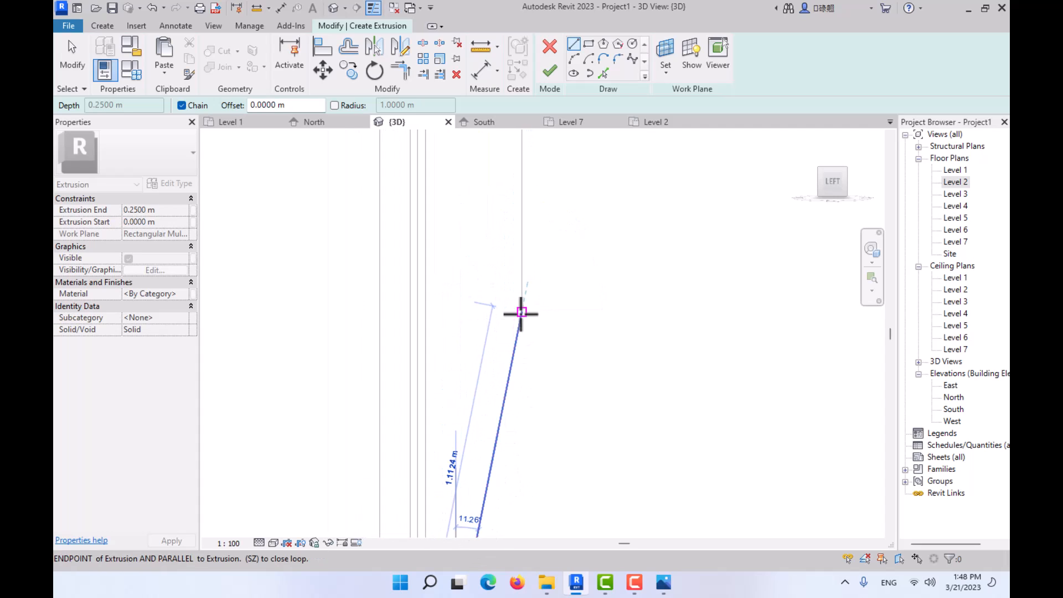
pyautogui.click(519, 314)
# - Continue the profile vertically along the fin's outer face to parapet-top height, and draw the top line back to the midpoint of the parapet's thickness
pyautogui.scroll(-4, 519, 310)
pyautogui.moveTo(504, 281); pyautogui.dragTo(520, 546, button='middle')
pyautogui.moveTo(513, 211); pyautogui.dragTo(541, 555, button='middle')
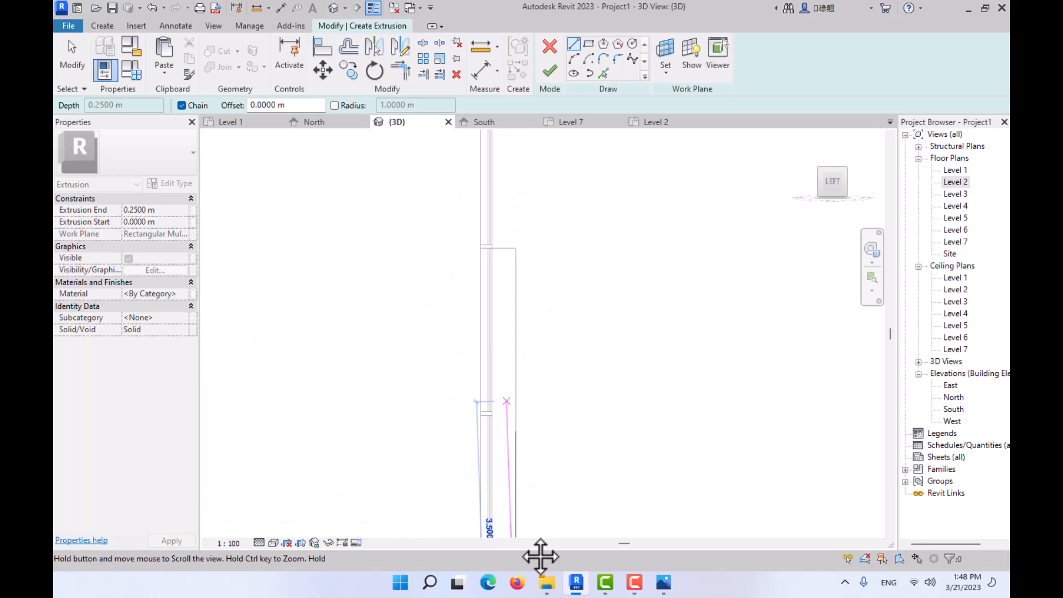
pyautogui.moveTo(532, 183); pyautogui.dragTo(553, 512, button='middle')
pyautogui.moveTo(566, 385); pyautogui.dragTo(575, 565, button='middle')
pyautogui.moveTo(565, 235); pyautogui.dragTo(563, 290, button='middle')
pyautogui.scroll(3, 543, 240)
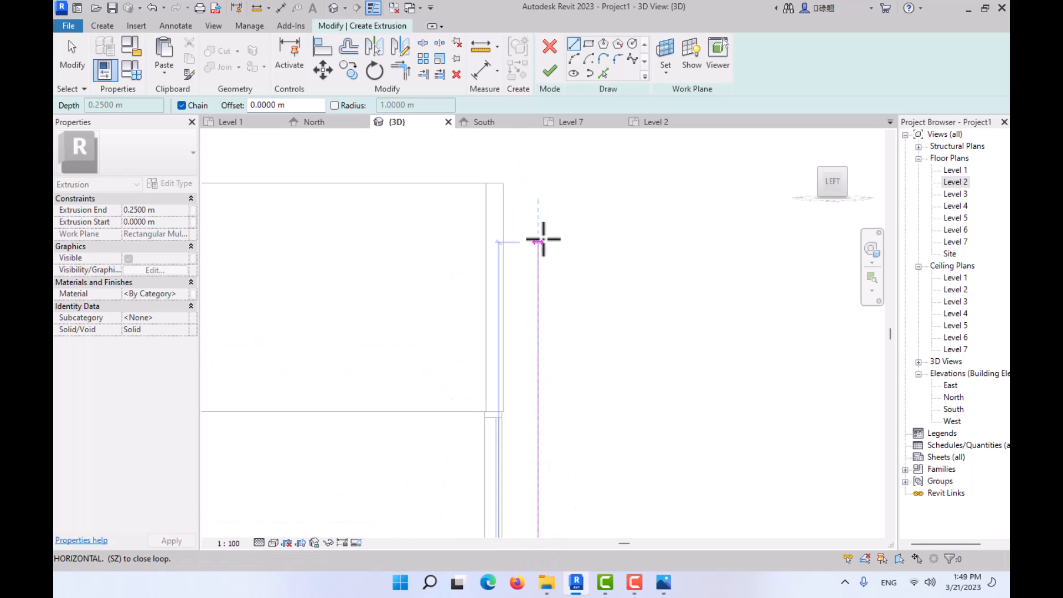
pyautogui.click(536, 164)
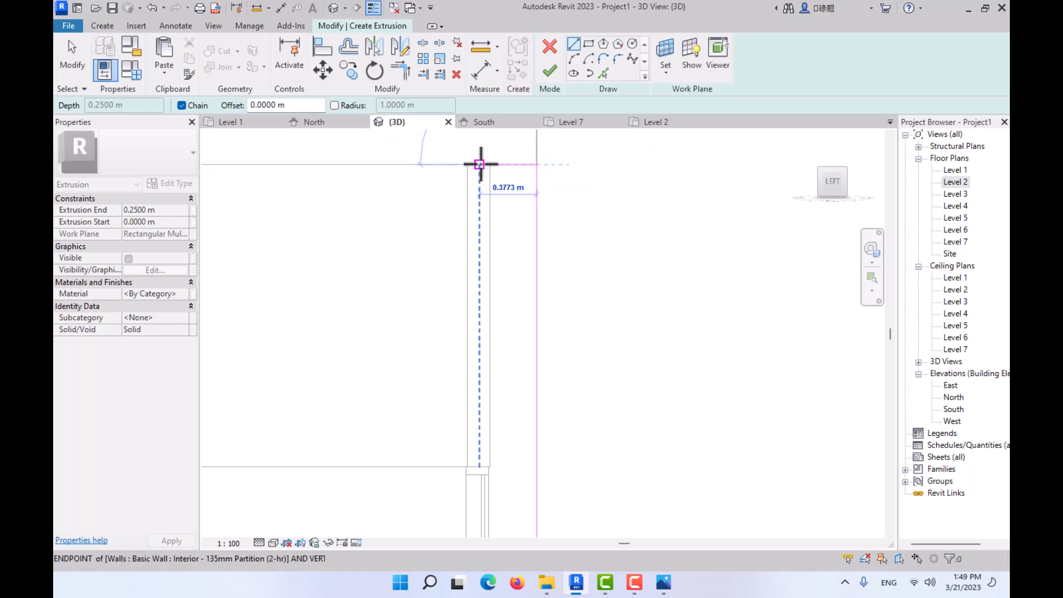
pyautogui.click(480, 165)
# - Try to close the profile with a vertical back line about 15.29 m long from the parapet top down to the fin's bottom edge
pyautogui.scroll(-3, 499, 308)
pyautogui.moveTo(492, 271); pyautogui.dragTo(477, 78, button='middle')
pyautogui.moveTo(451, 321); pyautogui.dragTo(460, 77, button='middle')
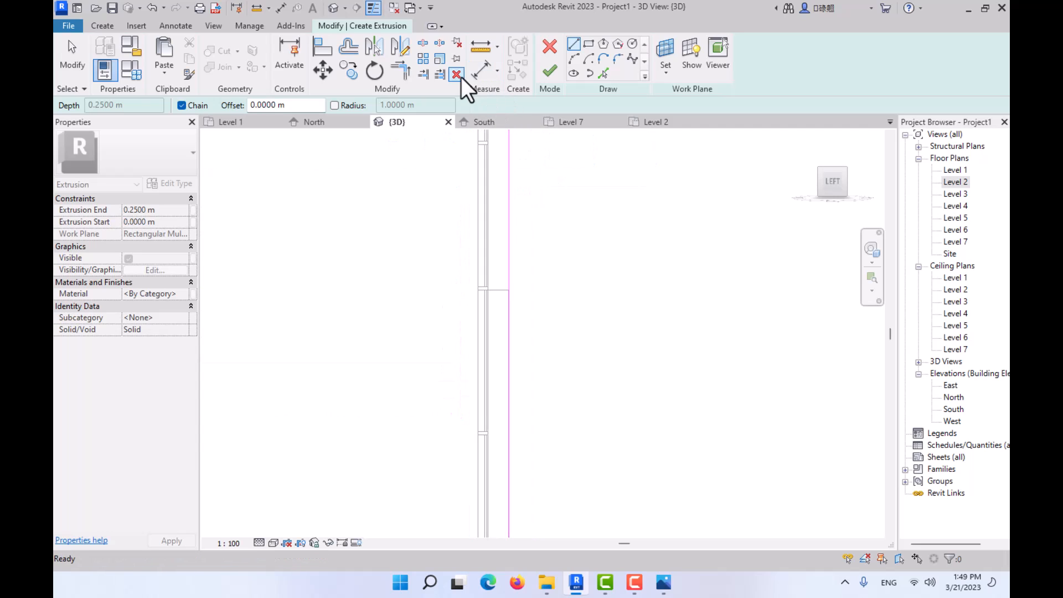
pyautogui.moveTo(433, 300); pyautogui.dragTo(446, 94, button='middle')
pyautogui.scroll(4, 487, 408)
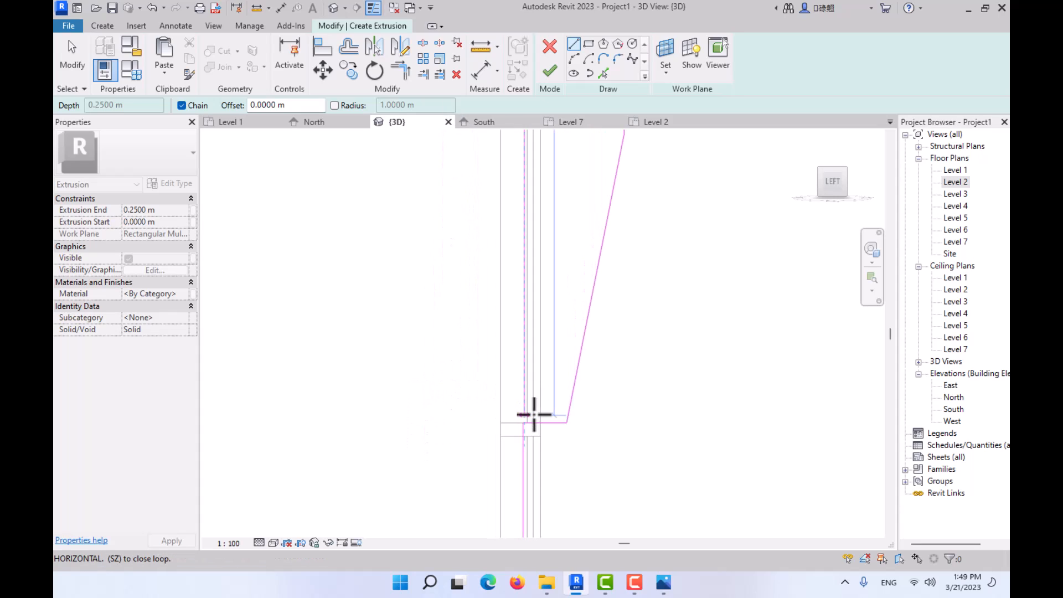
pyautogui.scroll(3, 523, 424)
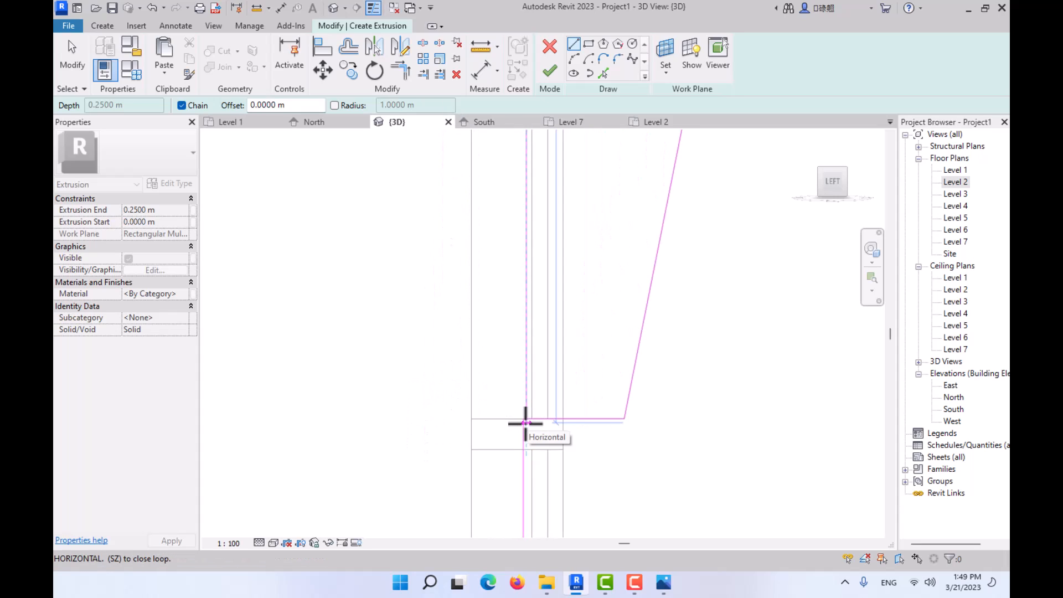
pyautogui.click(526, 389)
pyautogui.press('Escape')
pyautogui.press('Escape')
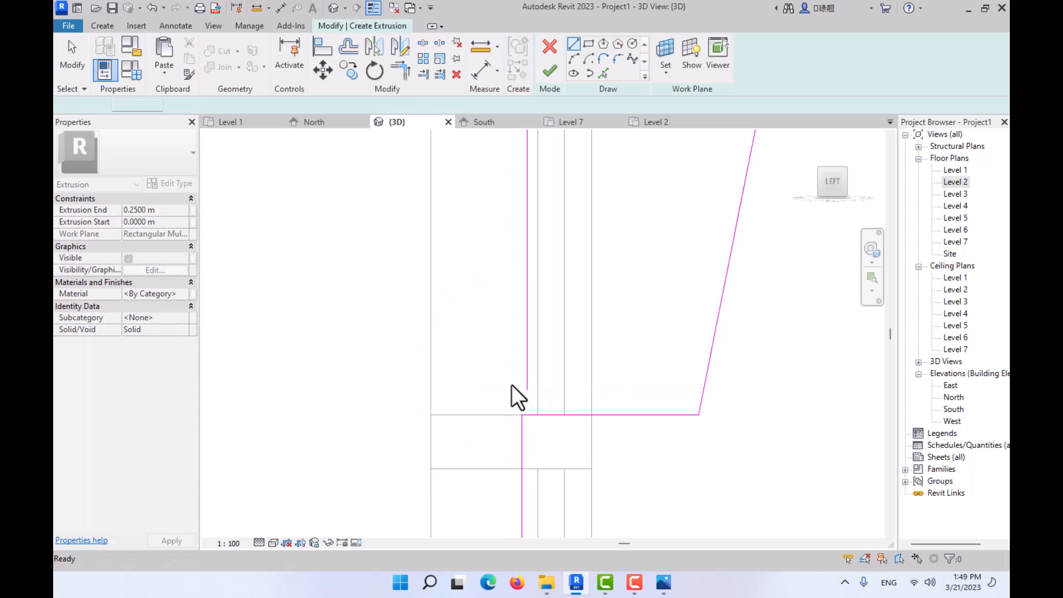
# - Delete the misaligned vertical back line that stops short of the fin's bottom edge
pyautogui.click(529, 386)
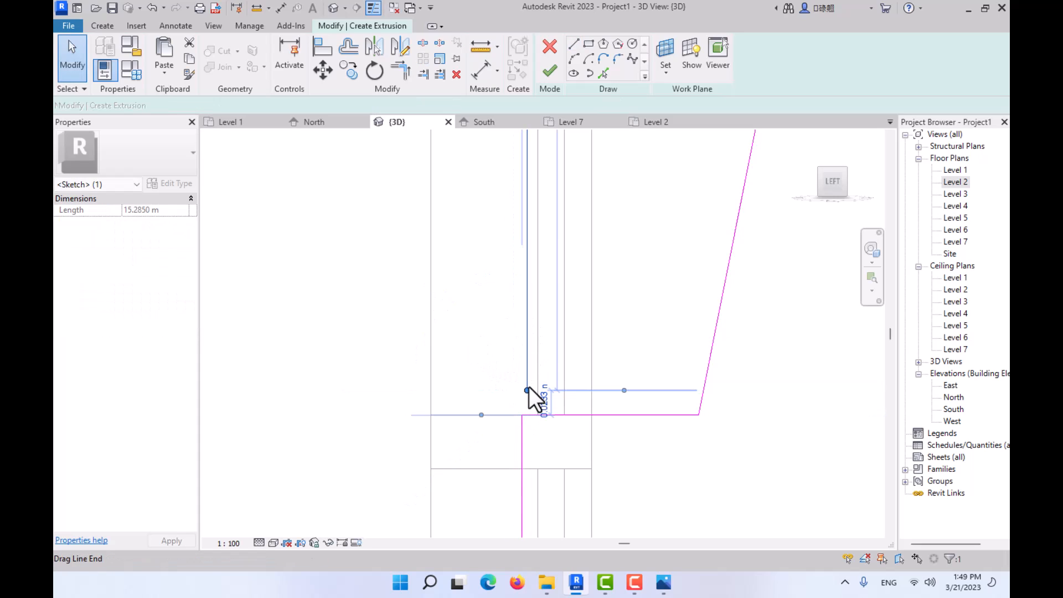
pyautogui.press('Escape')
pyautogui.press('Escape')
pyautogui.scroll(-4, 525, 385)
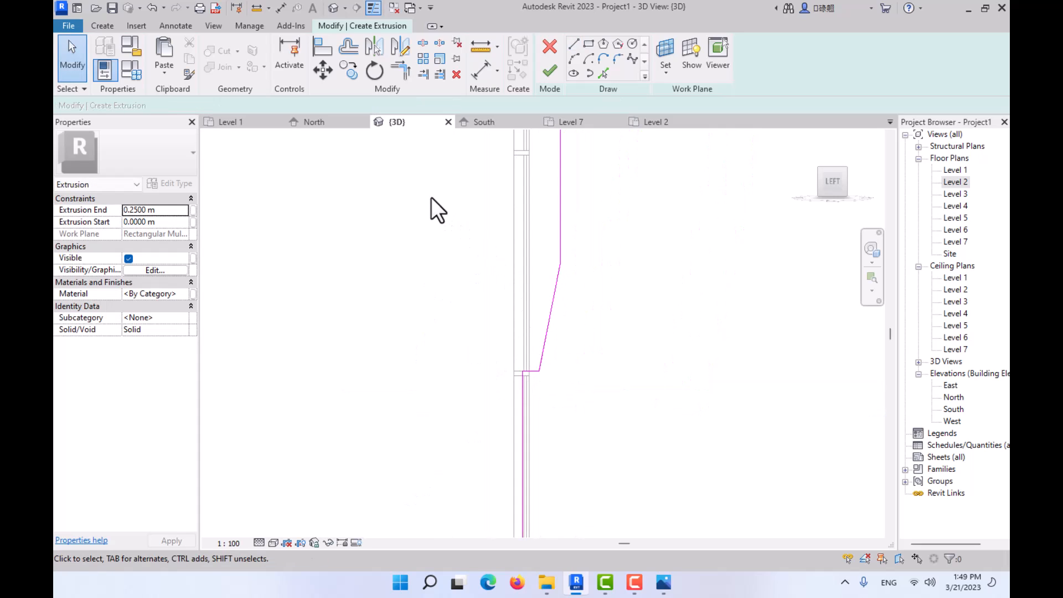
# - Trim/extend the lower vertical line and the short line at the parapet top to meet in a corner
pyautogui.click(398, 77)
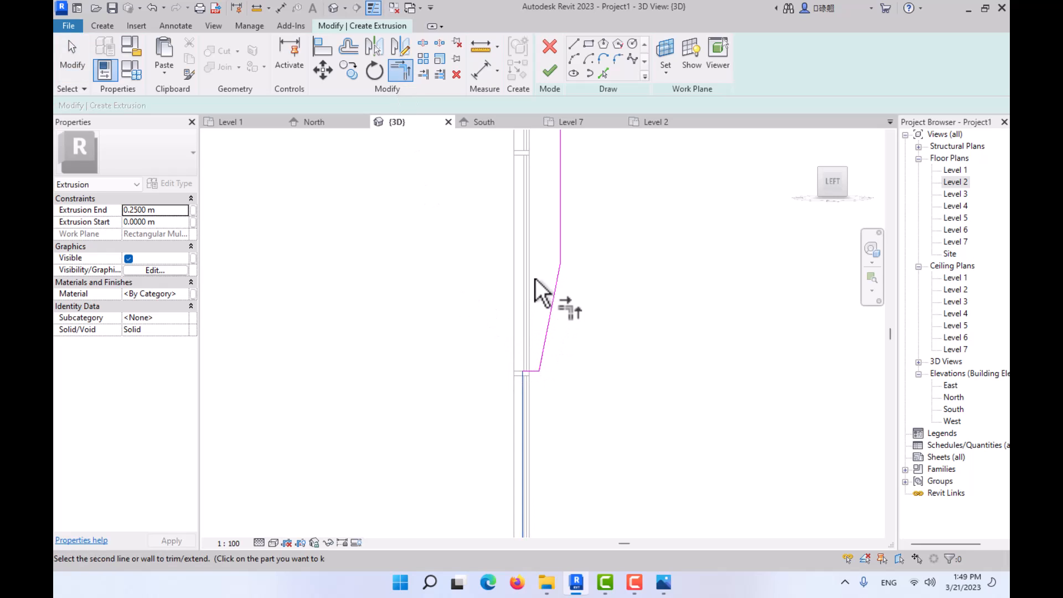
pyautogui.scroll(-3, 536, 278)
pyautogui.moveTo(536, 278); pyautogui.dragTo(526, 497, button='middle')
pyautogui.scroll(-2, 530, 399)
pyautogui.moveTo(537, 404); pyautogui.dragTo(548, 531, button='middle')
pyautogui.scroll(5, 529, 285)
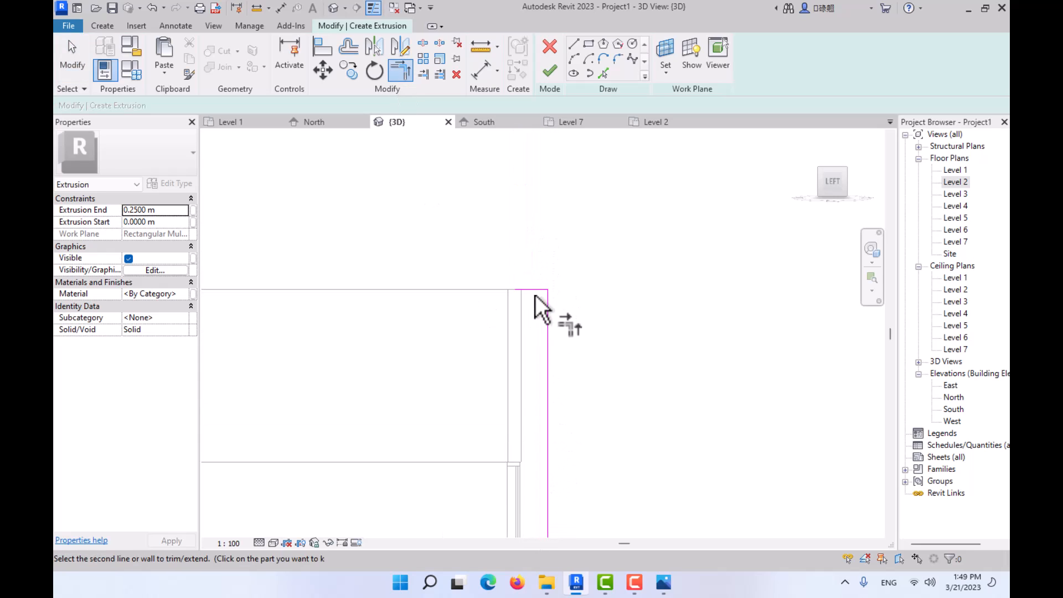
pyautogui.click(530, 290)
pyautogui.scroll(-6, 534, 320)
pyautogui.moveTo(559, 363); pyautogui.dragTo(548, 230, button='middle')
pyautogui.scroll(-1, 526, 276)
pyautogui.press('Escape')
# - Try to finish the extrusion sketch and continue editing its lines
pyautogui.moveTo(530, 272); pyautogui.dragTo(531, 139, button='middle')
pyautogui.moveTo(529, 292); pyautogui.dragTo(543, 366, button='middle')
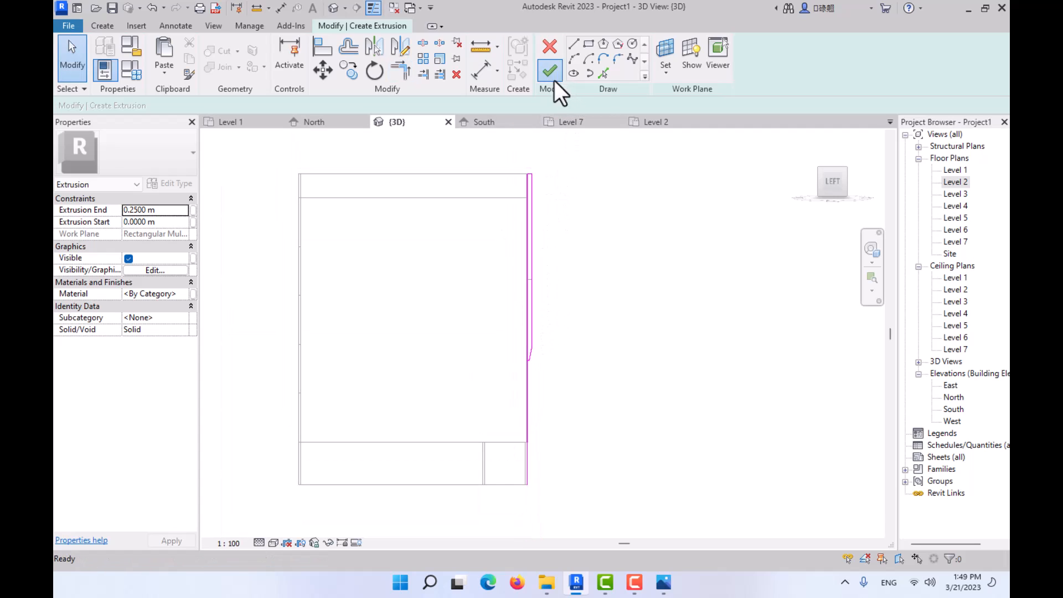
pyautogui.click(551, 72)
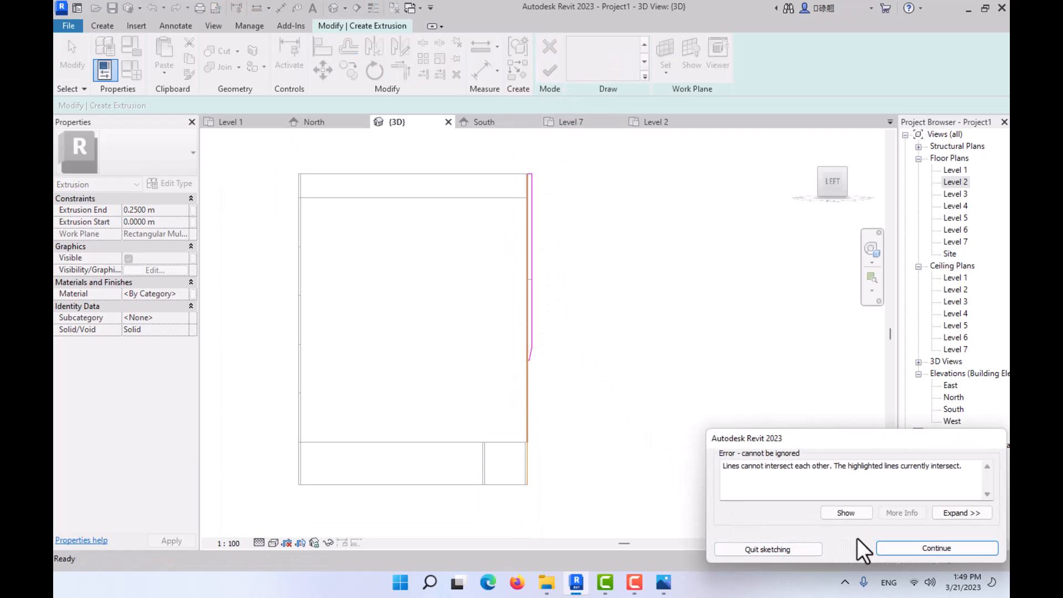
pyautogui.click(902, 549)
# - Delete the full-height vertical line running from the front wall's base up to the parapet top
pyautogui.scroll(4, 548, 360)
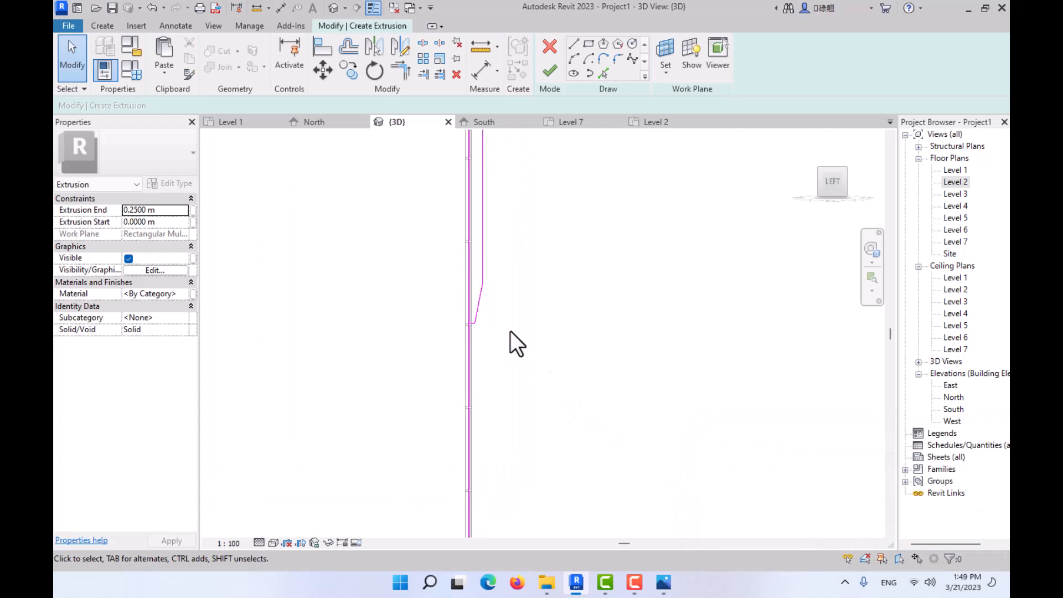
pyautogui.scroll(5, 467, 323)
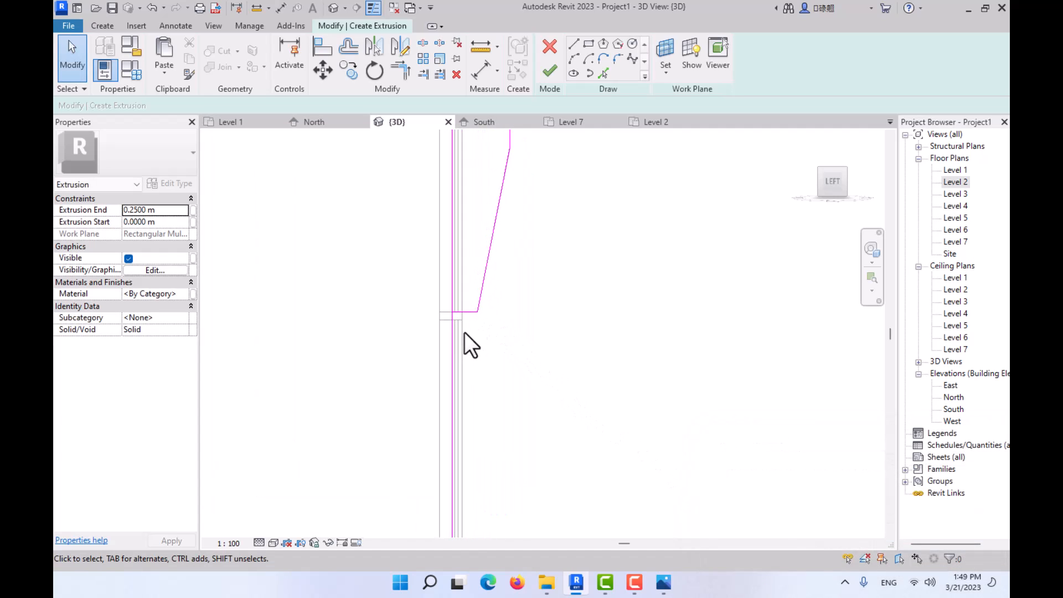
pyautogui.scroll(-2, 470, 185)
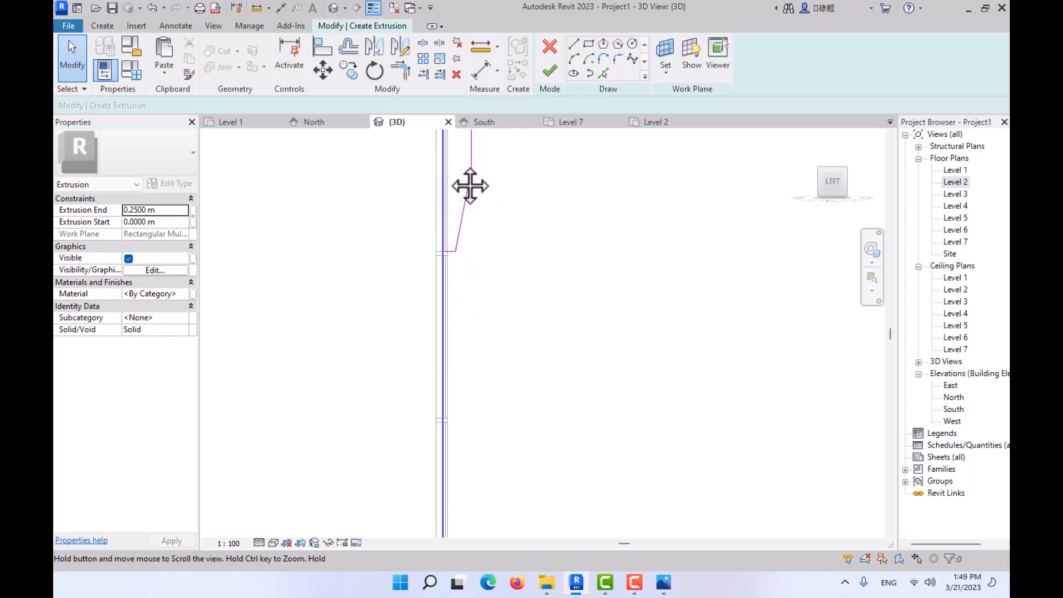
pyautogui.moveTo(470, 186); pyautogui.dragTo(458, 320, button='middle')
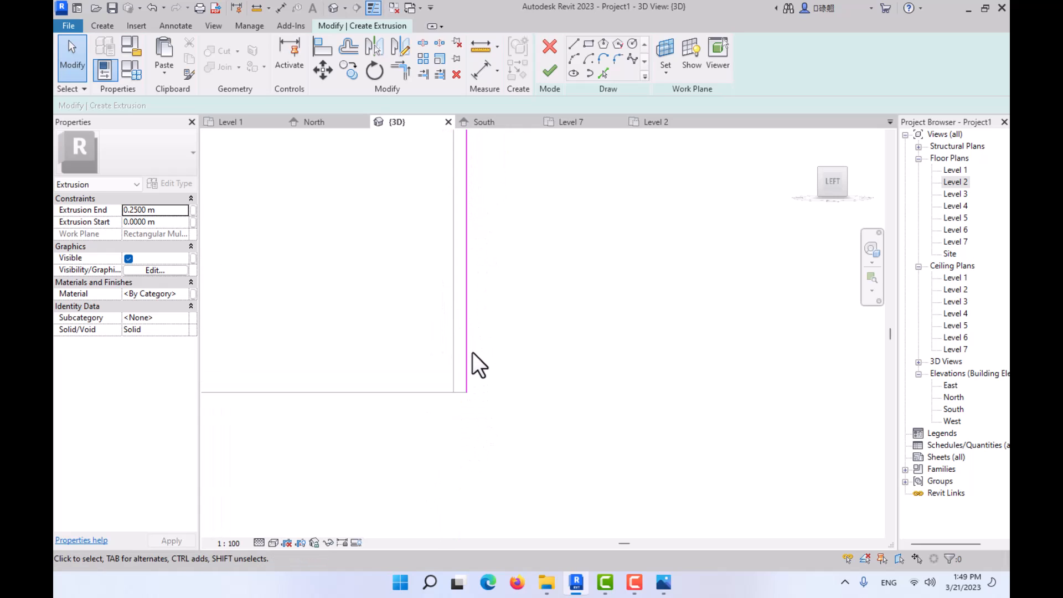
pyautogui.click(466, 268)
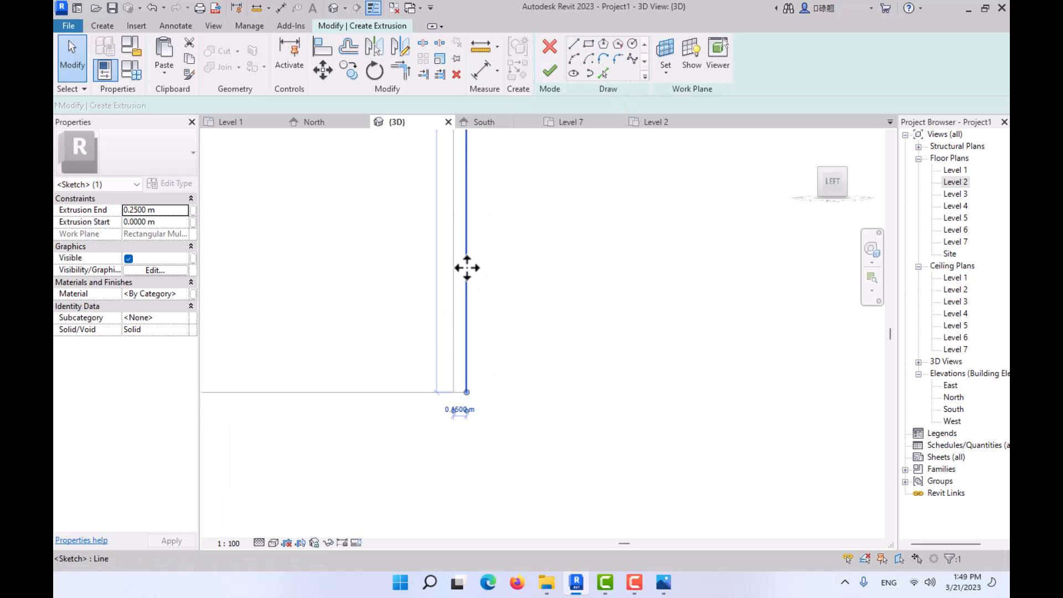
pyautogui.press('Escape')
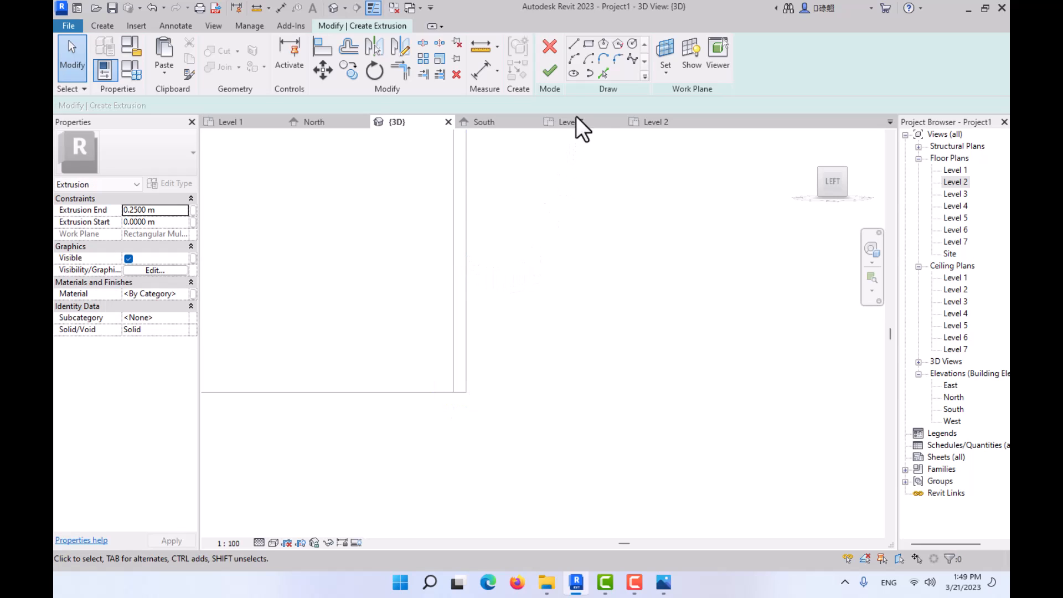
pyautogui.click(467, 393)
pyautogui.press('Escape')
pyautogui.press('Escape')
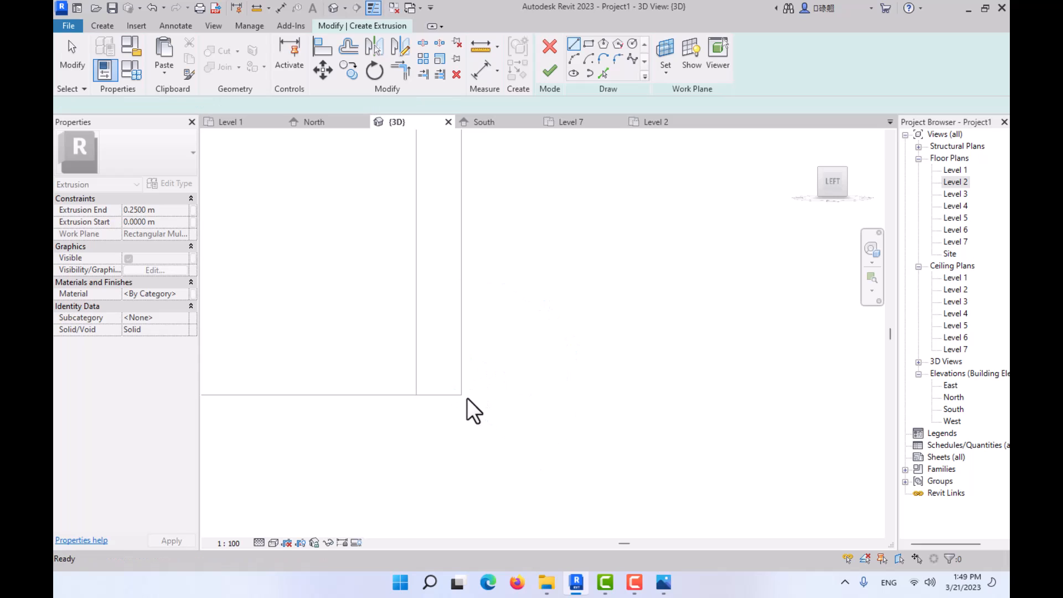
# - Draw a vertical sketch line from the inner end of the fin's parapet-top line down to the front wall's base
pyautogui.scroll(-4, 454, 360)
pyautogui.moveTo(464, 321)
pyautogui.mouseDown(button='middle')
pyautogui.moveTo(460, 513)
pyautogui.moveTo(481, 351)
pyautogui.moveTo(467, 347)
pyautogui.moveTo(487, 415)
pyautogui.moveTo(451, 256)
pyautogui.mouseUp(button='middle')
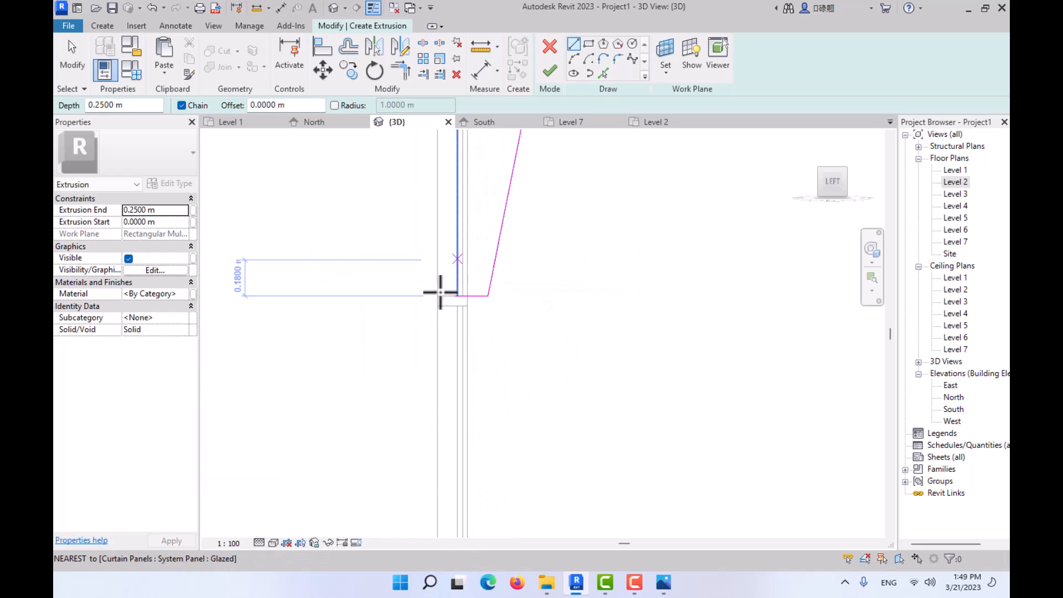
pyautogui.scroll(2, 440, 292)
pyautogui.scroll(-2, 469, 293)
pyautogui.scroll(-4, 471, 444)
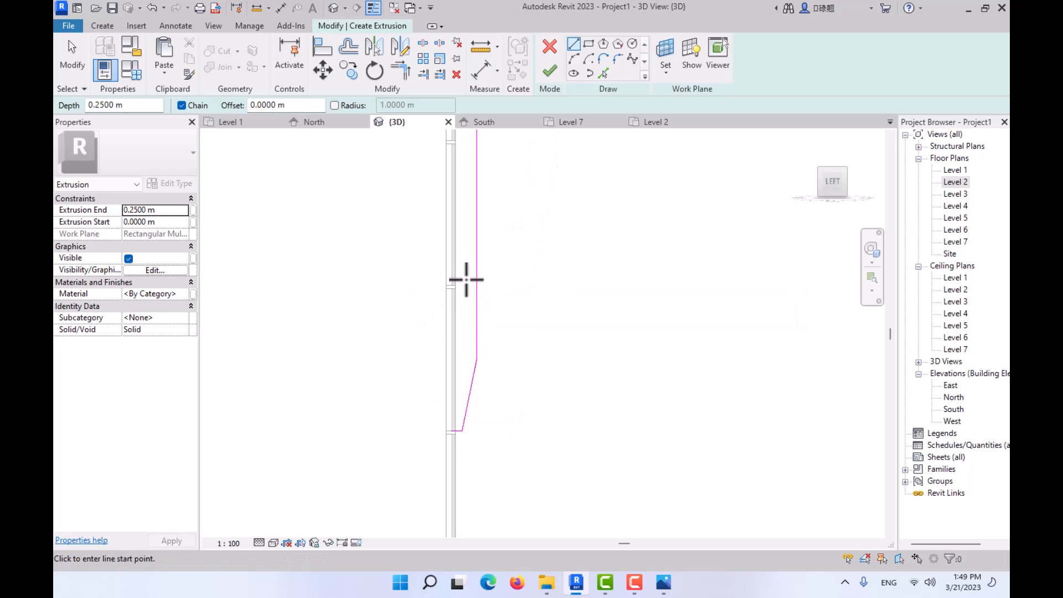
pyautogui.moveTo(466, 279); pyautogui.dragTo(456, 412, button='middle')
pyautogui.scroll(-4, 456, 410)
pyautogui.moveTo(464, 344); pyautogui.dragTo(474, 490, button='middle')
pyautogui.scroll(5, 472, 265)
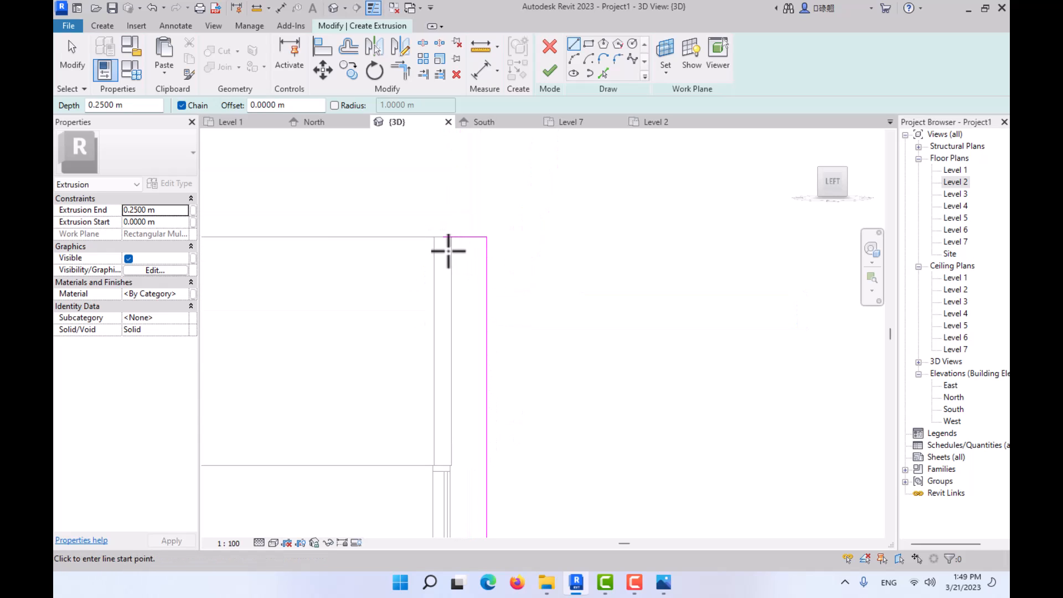
pyautogui.click(444, 238)
pyautogui.moveTo(439, 278)
pyautogui.mouseDown(button='middle')
pyautogui.moveTo(449, 138)
pyautogui.moveTo(462, 256)
pyautogui.moveTo(455, 400)
pyautogui.moveTo(455, 200)
pyautogui.mouseUp(button='middle')
pyautogui.scroll(3, 399, 292)
pyautogui.scroll(3, 452, 305)
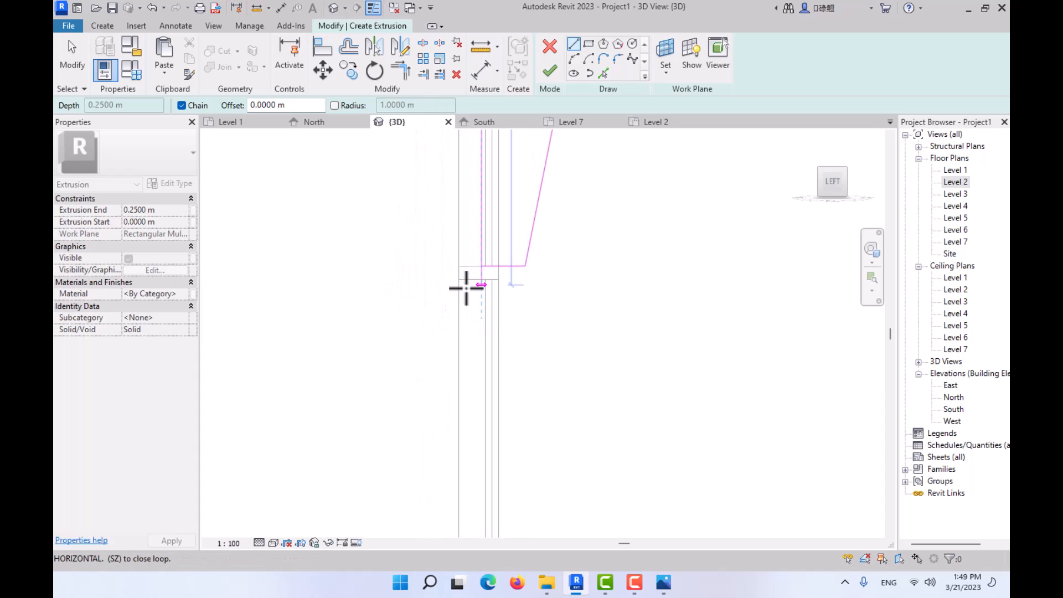
pyautogui.scroll(-3, 453, 347)
pyautogui.moveTo(452, 360); pyautogui.dragTo(441, 185, button='middle')
pyautogui.scroll(-2, 458, 437)
pyautogui.moveTo(458, 434); pyautogui.dragTo(466, 247, button='middle')
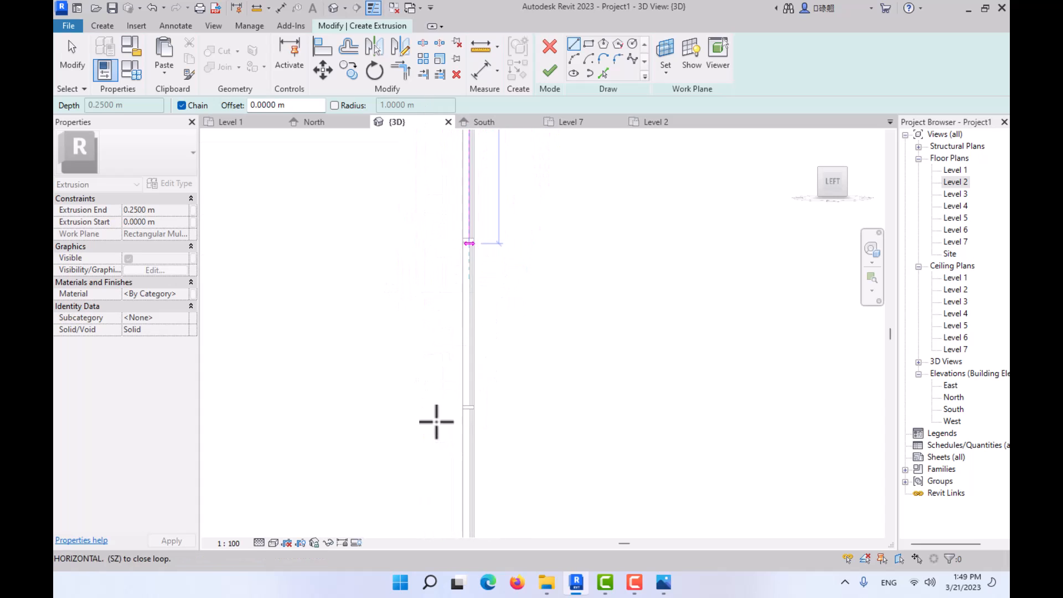
pyautogui.moveTo(436, 458); pyautogui.dragTo(450, 260, button='middle')
pyautogui.moveTo(502, 409); pyautogui.dragTo(501, 283, button='middle')
pyautogui.scroll(-2, 500, 285)
pyautogui.scroll(4, 491, 409)
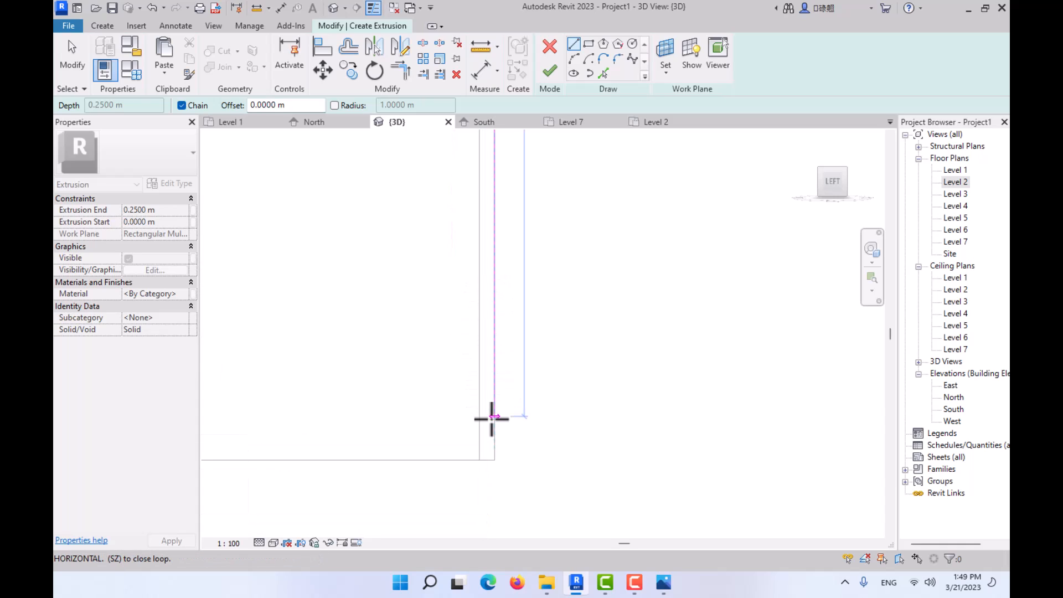
pyautogui.click(495, 467)
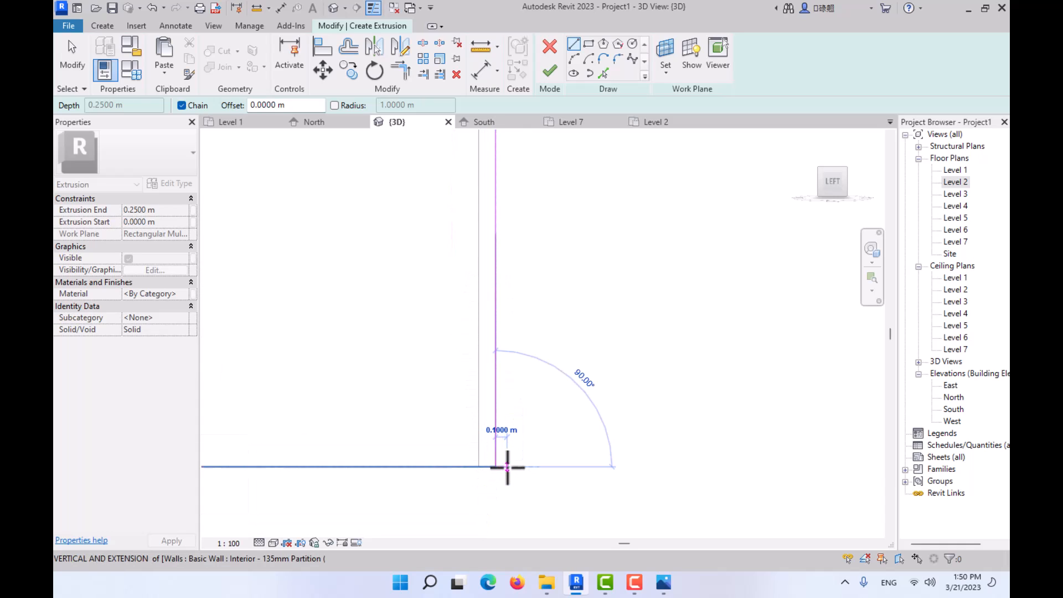
# - Continue the sketch with a 0.1000 m line outward at the base and a vertical line up to the fin's underside
pyautogui.click(508, 467)
pyautogui.scroll(-1, 512, 326)
pyautogui.moveTo(512, 326); pyautogui.dragTo(526, 527, button='middle')
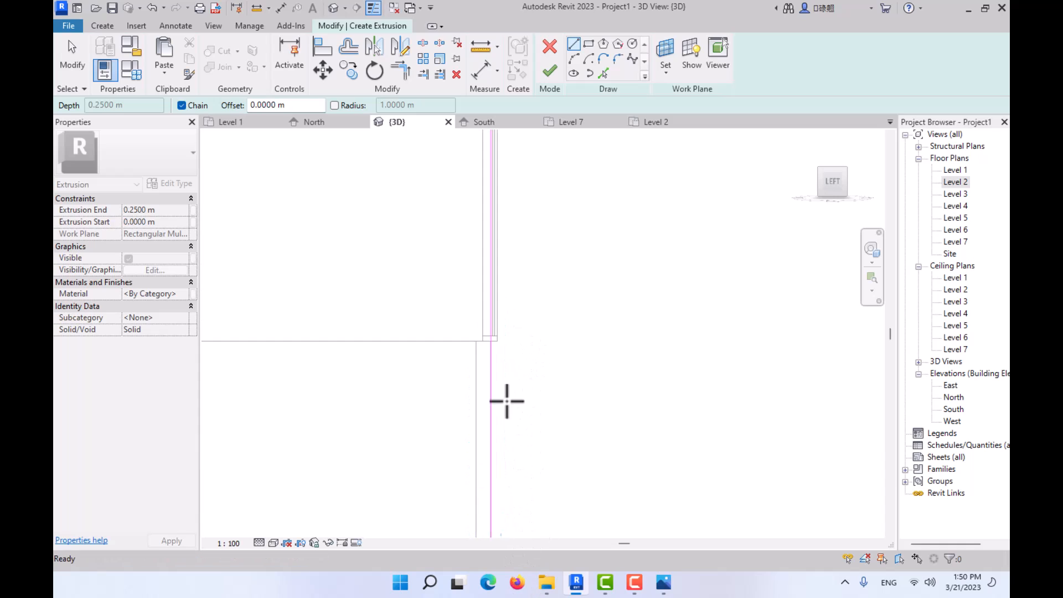
pyautogui.moveTo(505, 362); pyautogui.dragTo(538, 561, button='middle')
pyautogui.moveTo(536, 294)
pyautogui.mouseDown(button='middle')
pyautogui.moveTo(559, 446)
pyautogui.moveTo(546, 531)
pyautogui.mouseUp(button='middle')
pyautogui.moveTo(523, 376); pyautogui.dragTo(558, 547, button='middle')
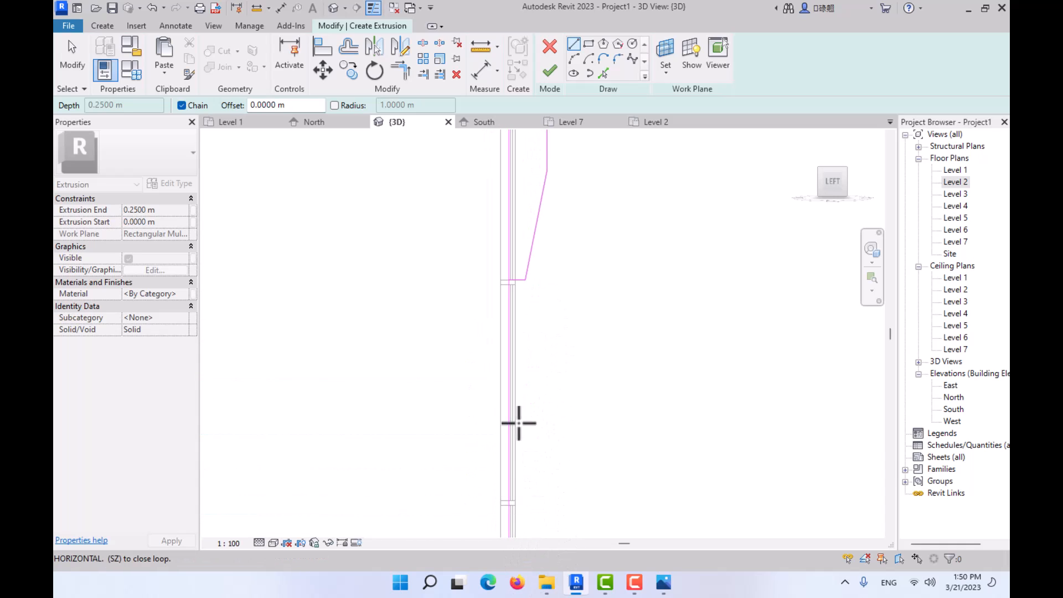
pyautogui.scroll(2, 517, 286)
pyautogui.scroll(2, 521, 278)
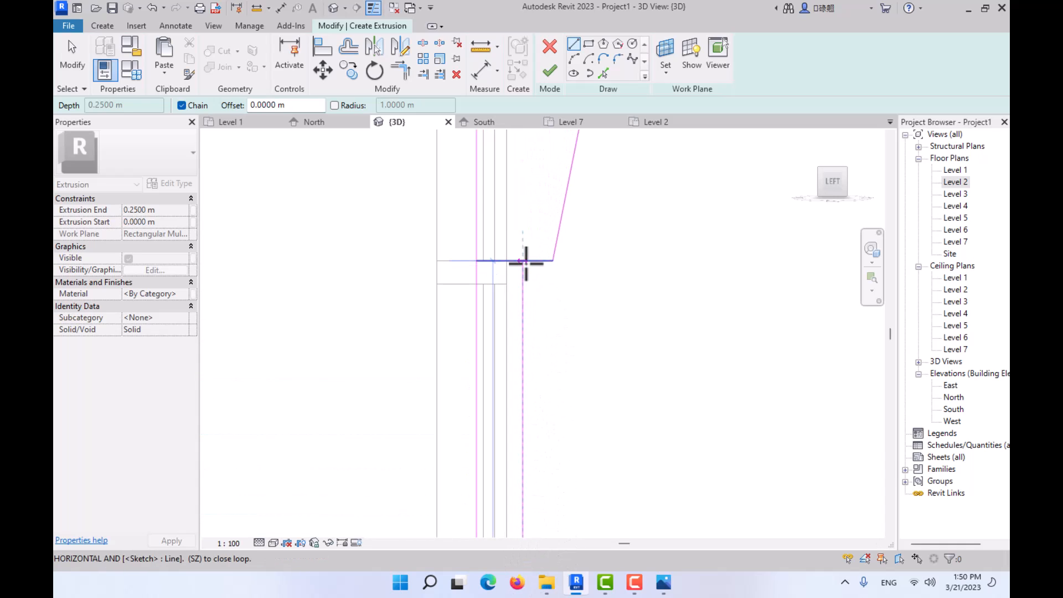
pyautogui.click(523, 261)
# - Trim the fin's short bottom line and the front vertical line to a corner, keeping the outer segment
pyautogui.press('Escape')
pyautogui.press('Escape')
pyautogui.click(400, 71)
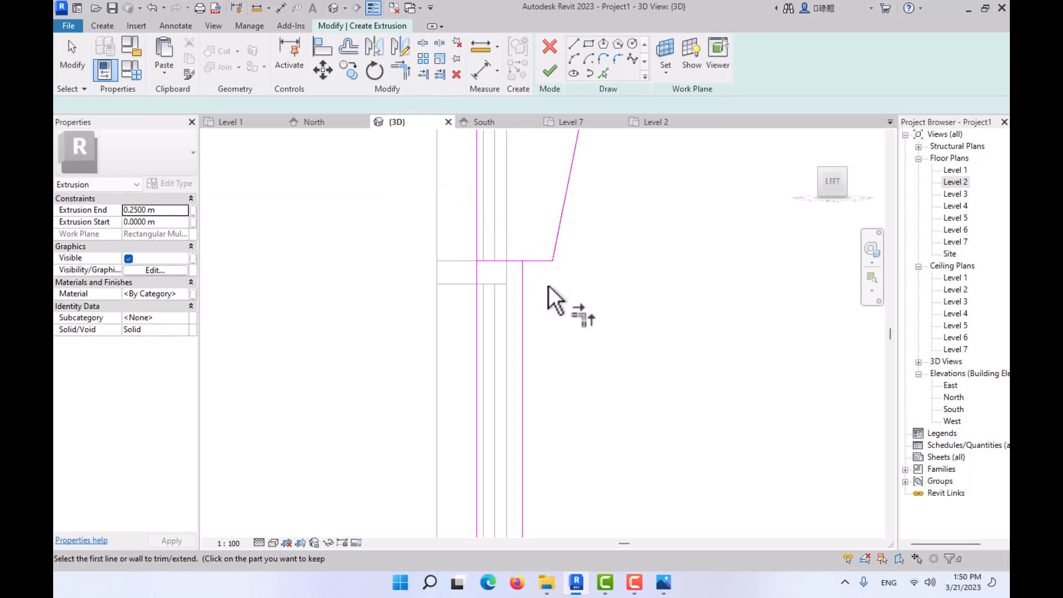
pyautogui.click(539, 260)
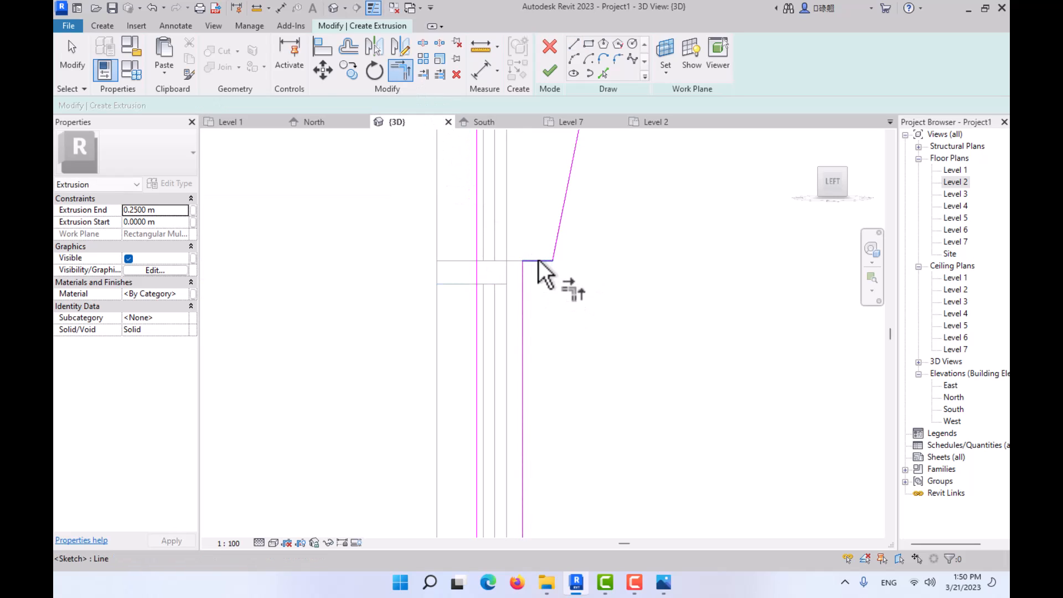
pyautogui.press('Escape')
# - Move the lower front vertical sketch line inward, flush with the outer face of the curtain wall framing
pyautogui.scroll(-3, 546, 245)
pyautogui.moveTo(553, 264); pyautogui.dragTo(522, 275, button='middle')
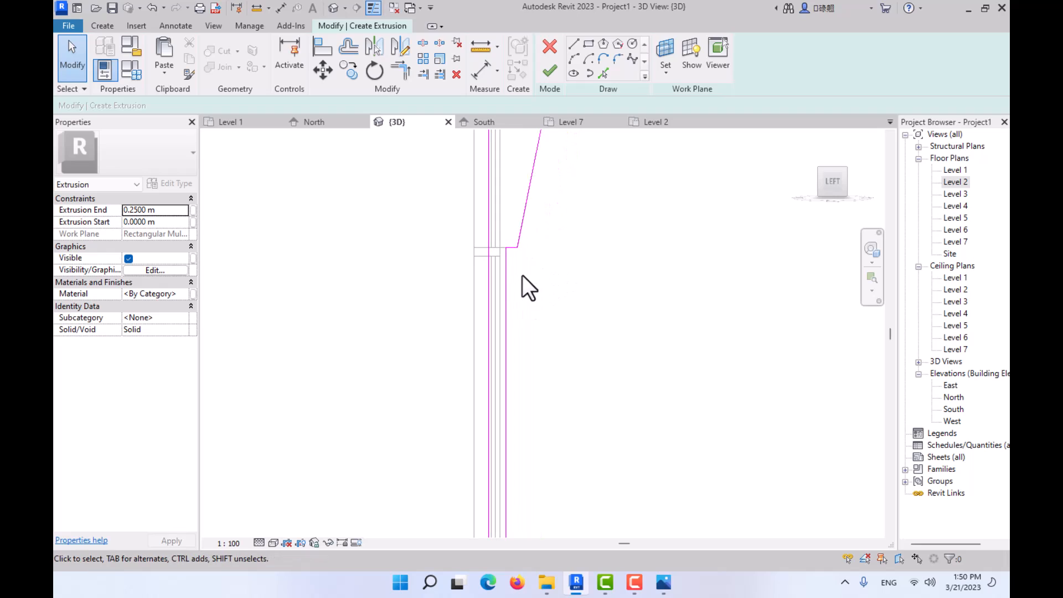
pyautogui.scroll(5, 526, 264)
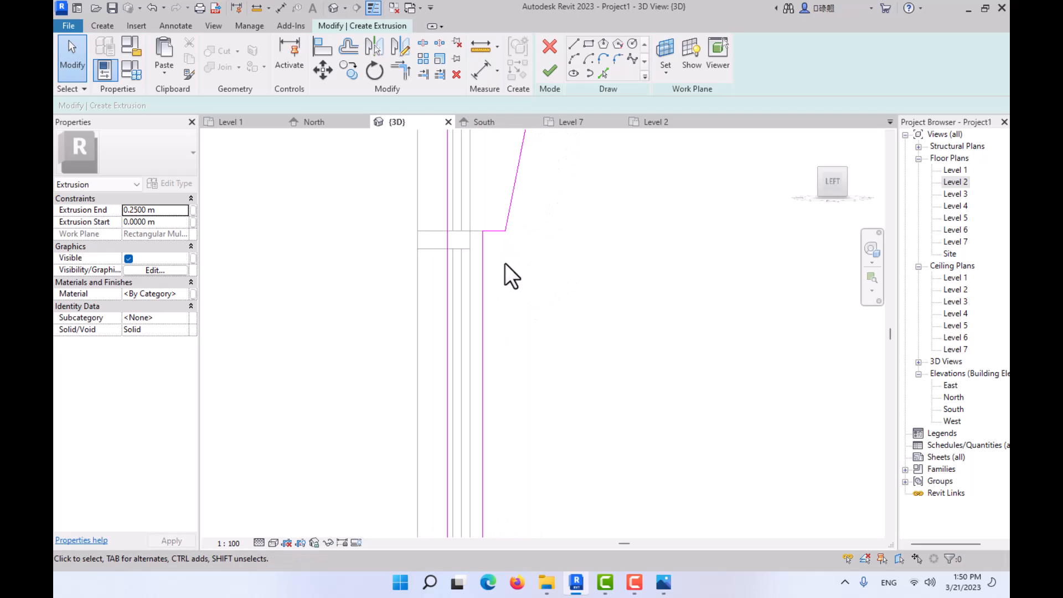
pyautogui.click(477, 249)
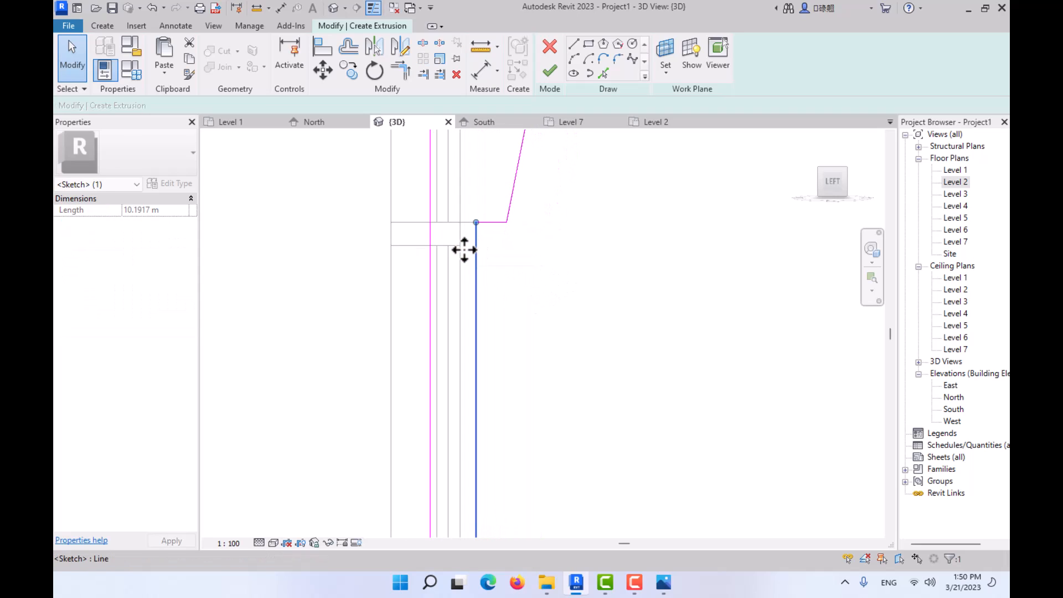
pyautogui.moveTo(464, 249)
pyautogui.mouseDown(button='middle')
pyautogui.moveTo(470, 344)
pyautogui.moveTo(517, 370)
pyautogui.moveTo(516, 166)
pyautogui.mouseUp(button='middle')
# - Examine the moved line's connections and alignment at the wall base and at the fin's underside corner
pyautogui.moveTo(503, 354); pyautogui.dragTo(503, 133, button='middle')
pyautogui.moveTo(513, 406); pyautogui.dragTo(523, 222, button='middle')
pyautogui.moveTo(529, 463); pyautogui.dragTo(542, 371, button='middle')
pyautogui.scroll(3, 485, 431)
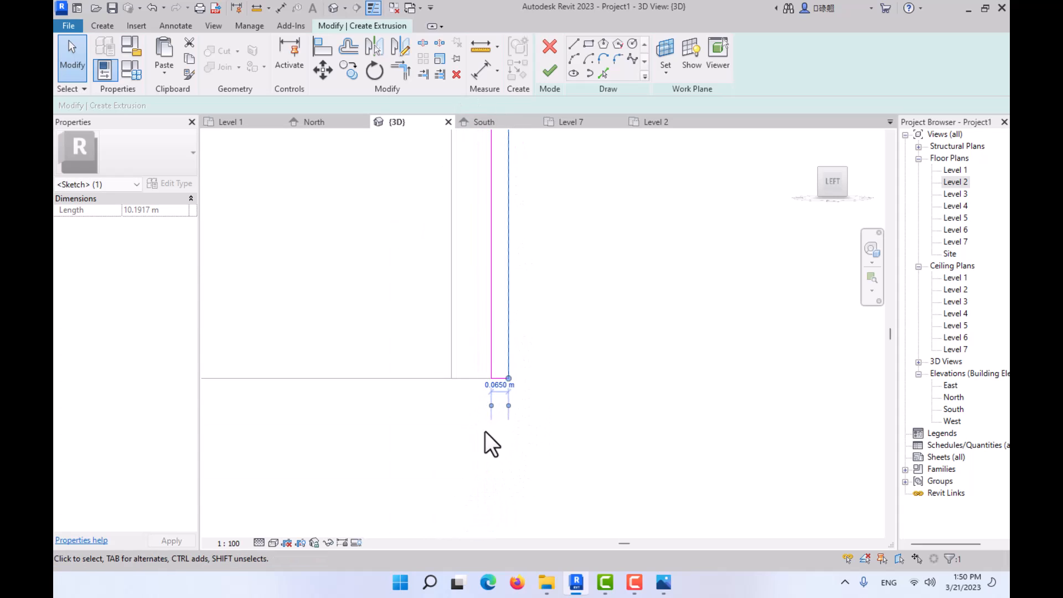
pyautogui.scroll(2, 490, 415)
pyautogui.scroll(-3, 526, 327)
pyautogui.scroll(-4, 500, 316)
pyautogui.moveTo(527, 325)
pyautogui.mouseDown(button='middle')
pyautogui.moveTo(498, 509)
pyautogui.moveTo(498, 482)
pyautogui.mouseUp(button='middle')
pyautogui.scroll(-2, 519, 261)
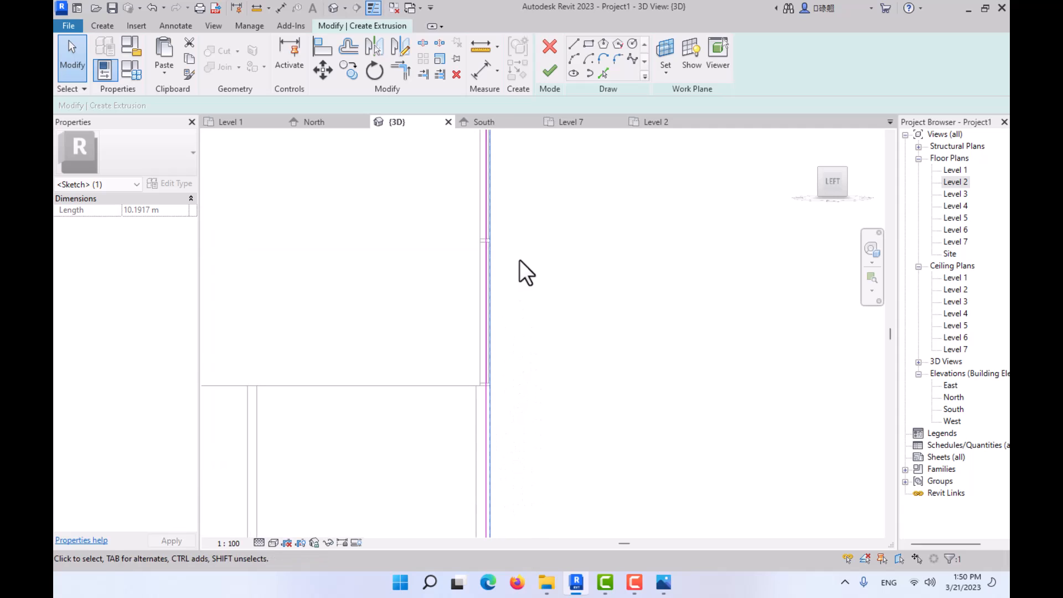
pyautogui.scroll(2, 498, 270)
pyautogui.moveTo(520, 260)
pyautogui.mouseDown(button='middle')
pyautogui.moveTo(520, 437)
pyautogui.moveTo(503, 387)
pyautogui.mouseUp(button='middle')
pyautogui.moveTo(515, 221); pyautogui.dragTo(512, 371, button='middle')
pyautogui.scroll(2, 507, 318)
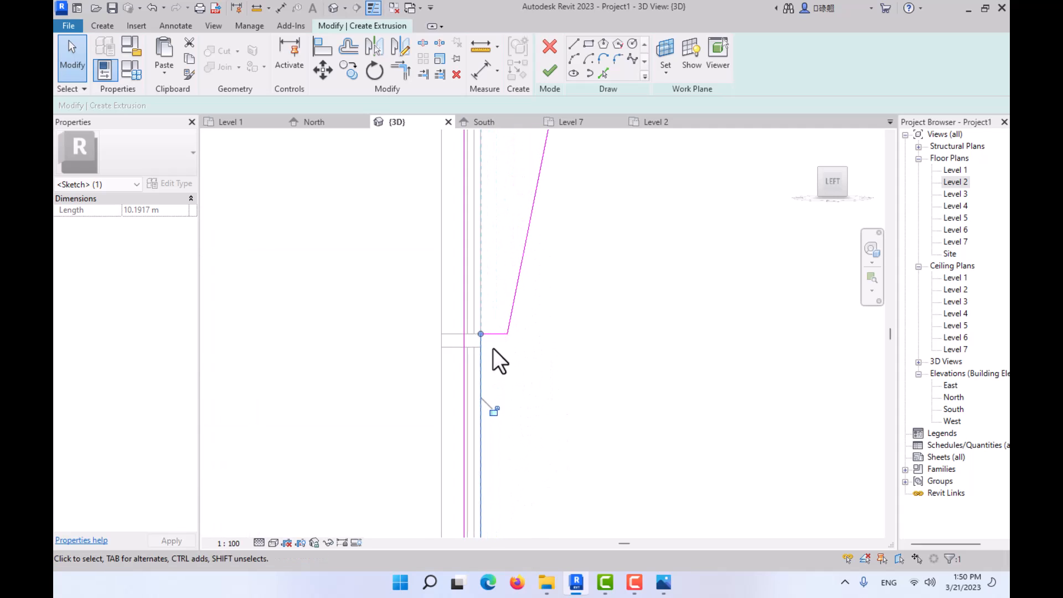
pyautogui.scroll(1, 493, 348)
pyautogui.click(493, 346)
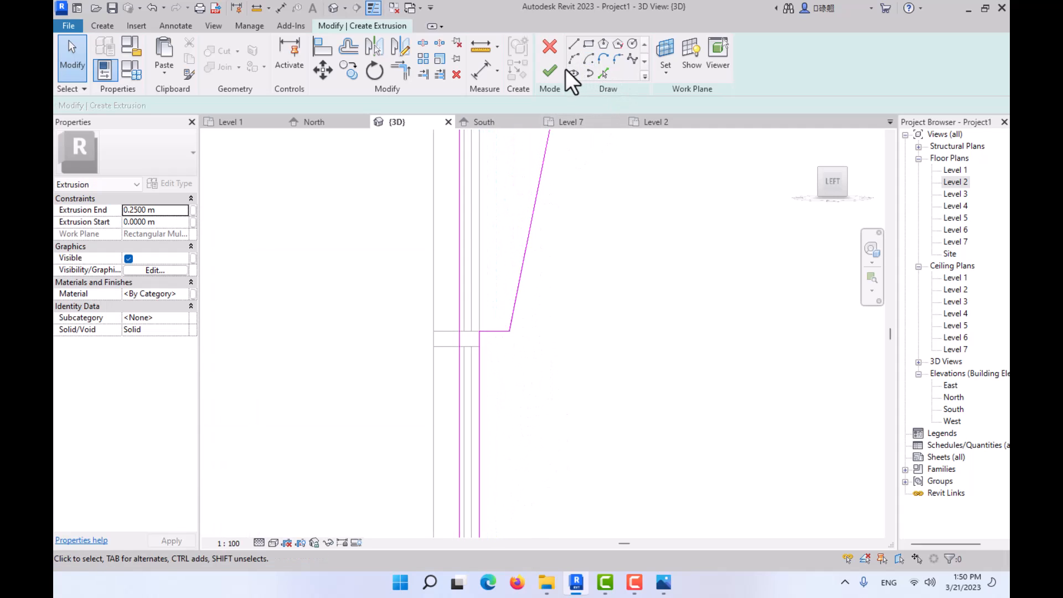
# - Finish the extrusion sketch and display the 3D view in a shaded visual style
pyautogui.click(551, 71)
pyautogui.scroll(-3, 589, 354)
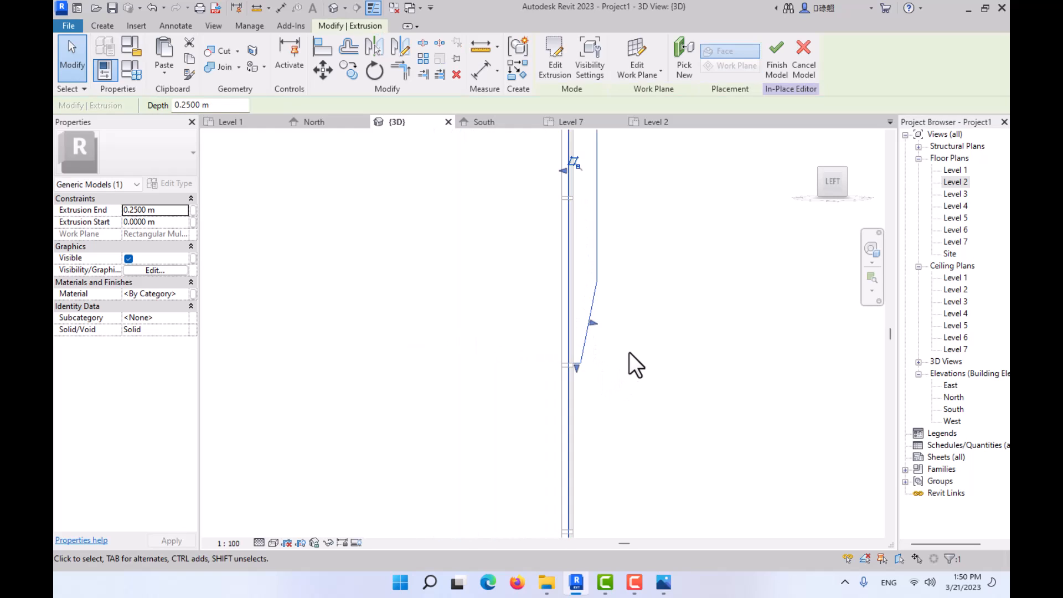
pyautogui.scroll(-3, 570, 338)
pyautogui.moveTo(581, 351)
pyautogui.keyDown('shift'); pyautogui.mouseDown(button='middle')
pyautogui.moveTo(541, 396)
pyautogui.moveTo(444, 406)
pyautogui.mouseUp(button='middle'); pyautogui.keyUp('shift')
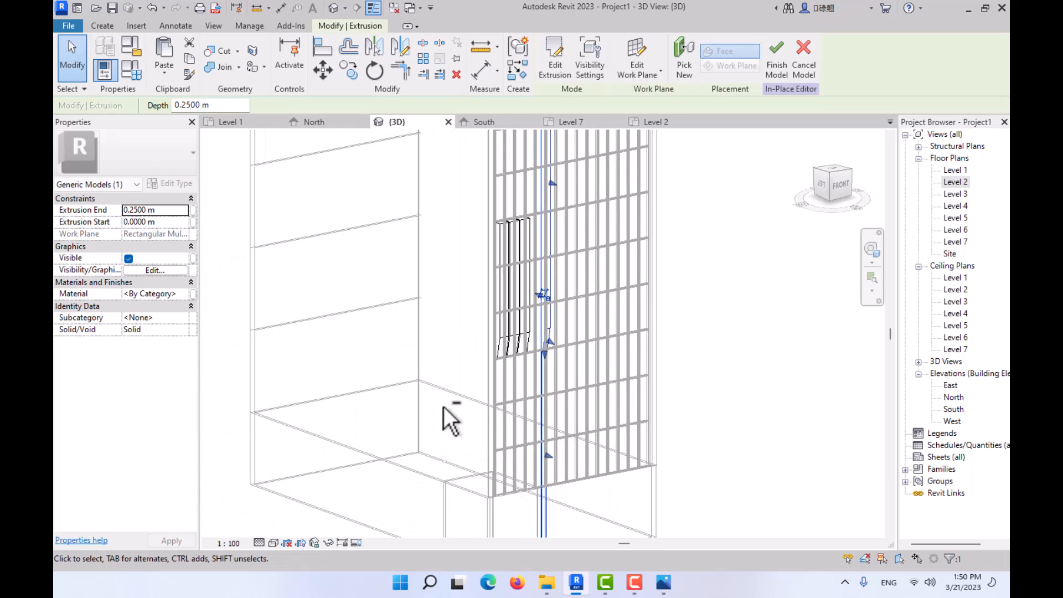
pyautogui.click(272, 543)
pyautogui.click(284, 501)
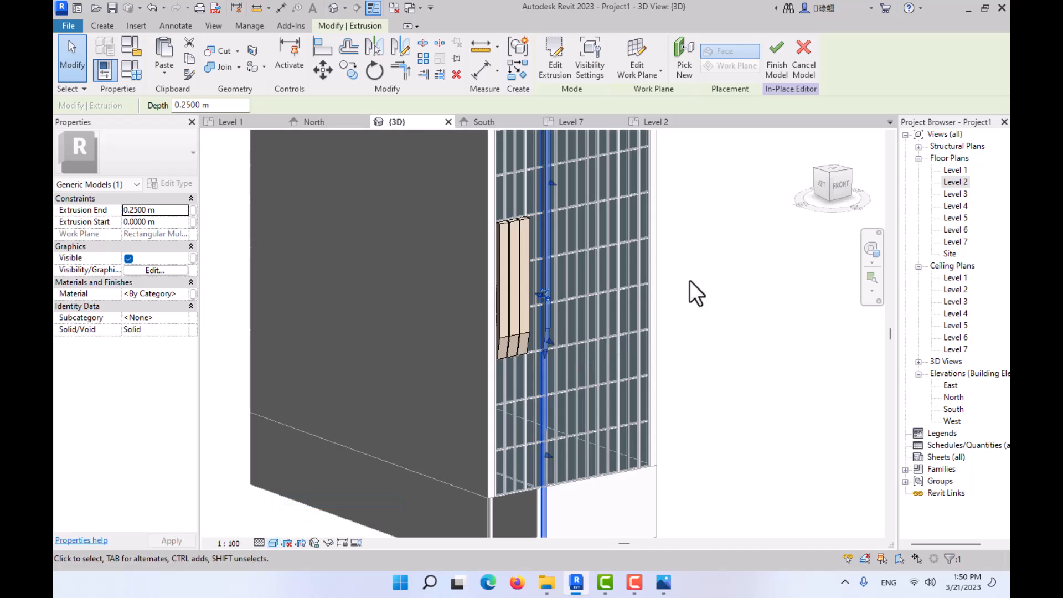
# - Examine the tall extrusion from the front, comparing its width with the curtain wall panels and the brick fins
pyautogui.click(842, 184)
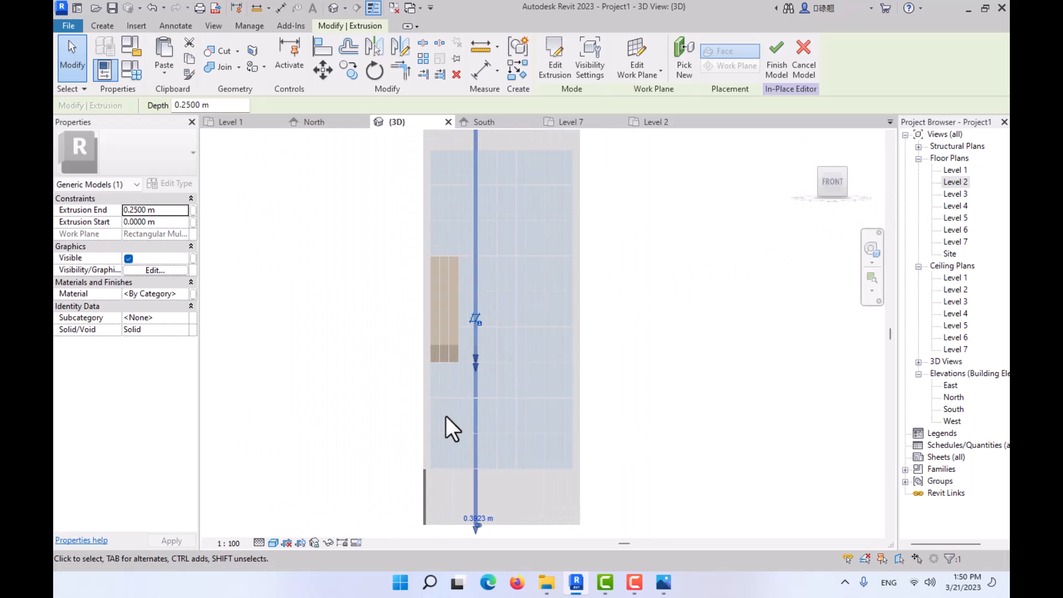
pyautogui.scroll(6, 540, 491)
pyautogui.moveTo(545, 474); pyautogui.dragTo(536, 161, button='middle')
pyautogui.scroll(1, 537, 161)
pyautogui.moveTo(550, 285); pyautogui.dragTo(553, 496, button='middle')
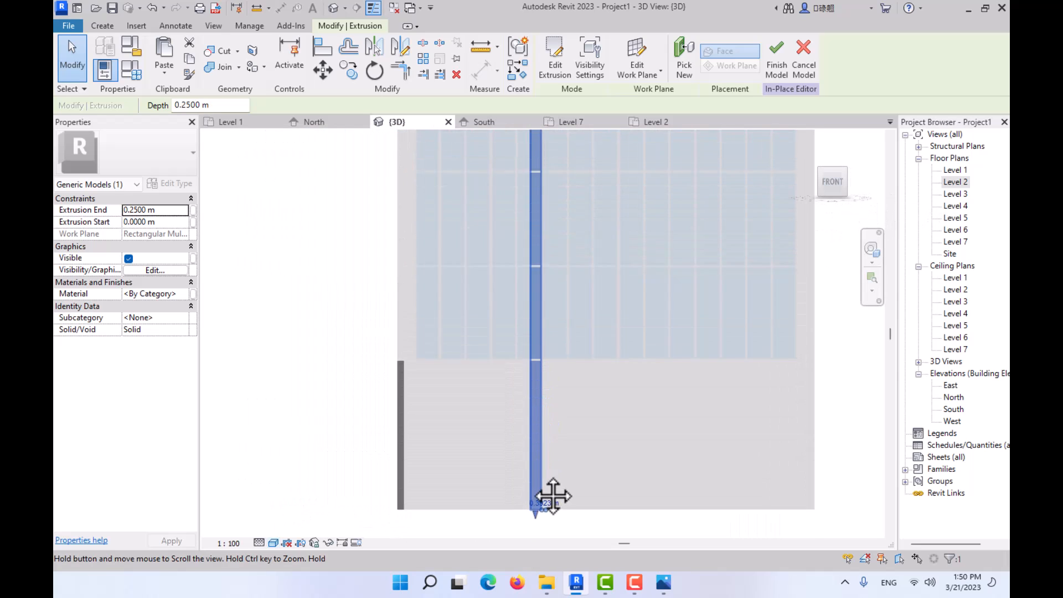
pyautogui.moveTo(543, 244); pyautogui.dragTo(535, 465, button='middle')
pyautogui.scroll(5, 526, 252)
pyautogui.click(530, 303)
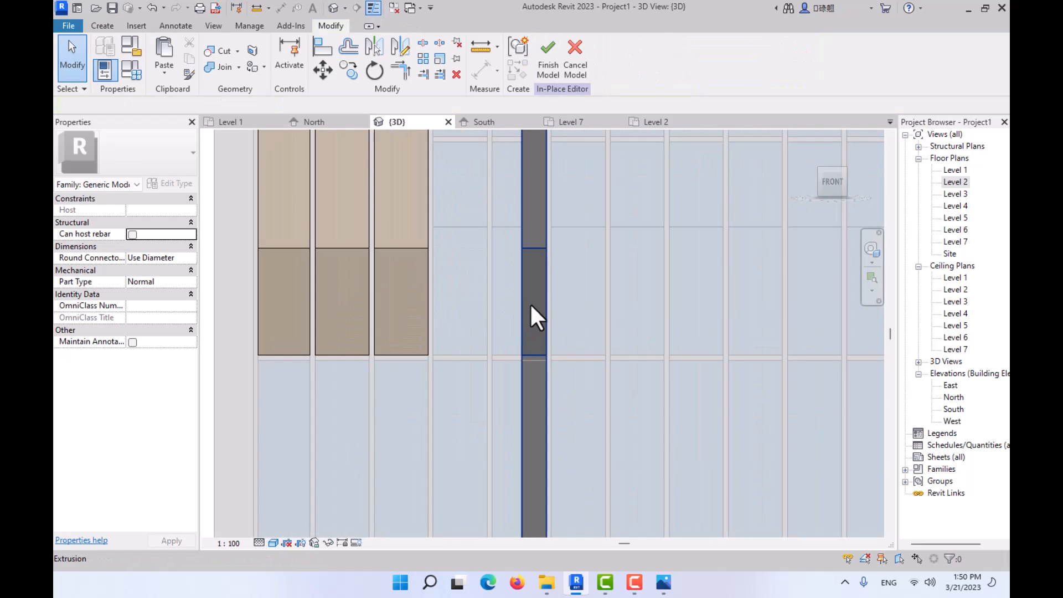
pyautogui.scroll(-1, 532, 282)
pyautogui.moveTo(541, 295); pyautogui.dragTo(531, 431, button='middle')
pyautogui.scroll(4, 498, 263)
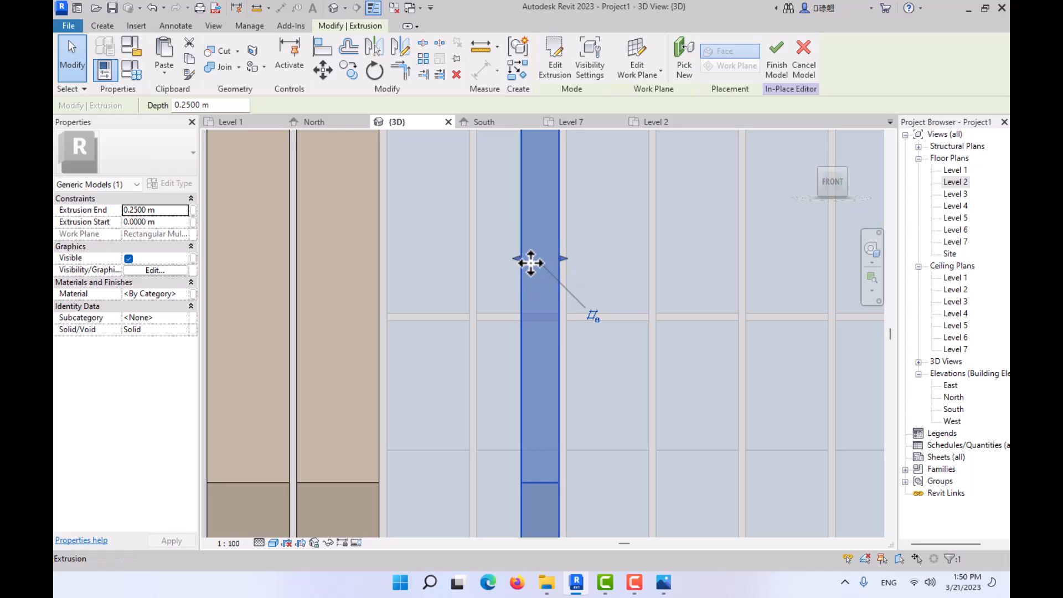
pyautogui.press('Escape')
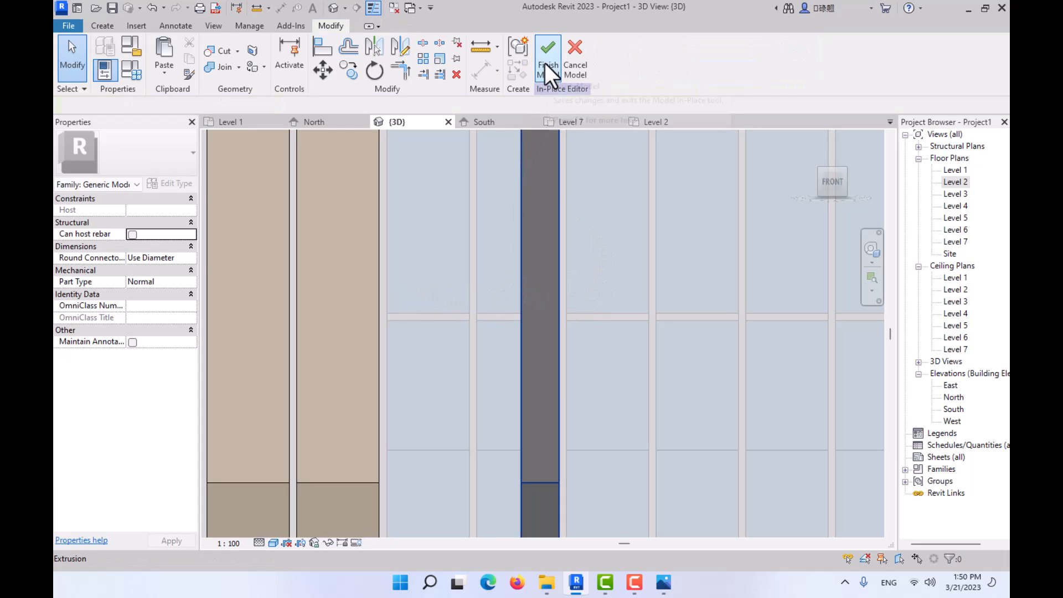
# - Stretch the tall extrusion sideways to a depth of 0.5500 m so it fills the glazed bay between two mullions
pyautogui.click(533, 244)
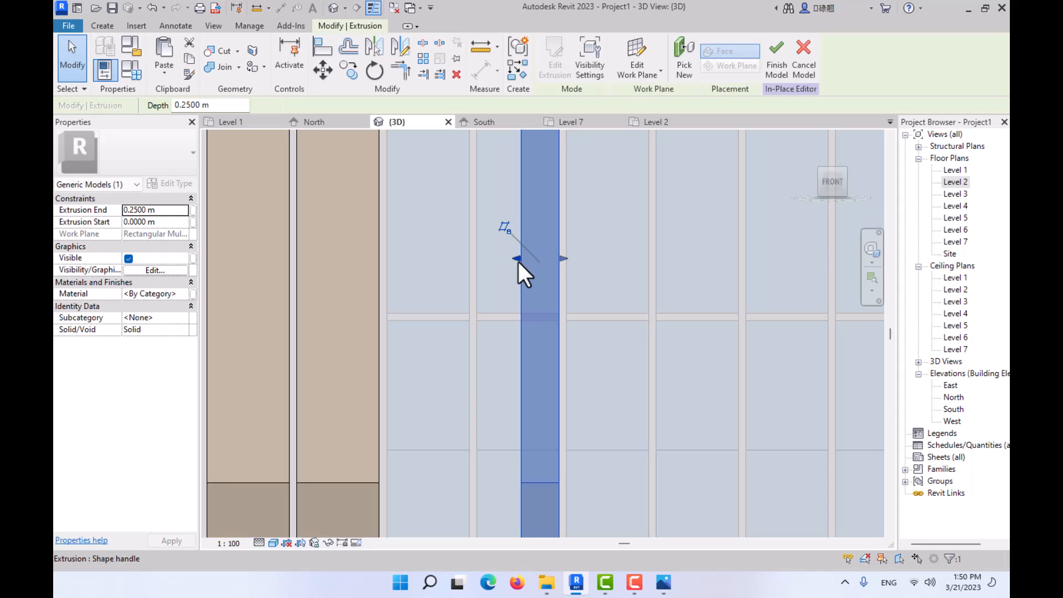
pyautogui.moveTo(520, 260); pyautogui.dragTo(478, 256)
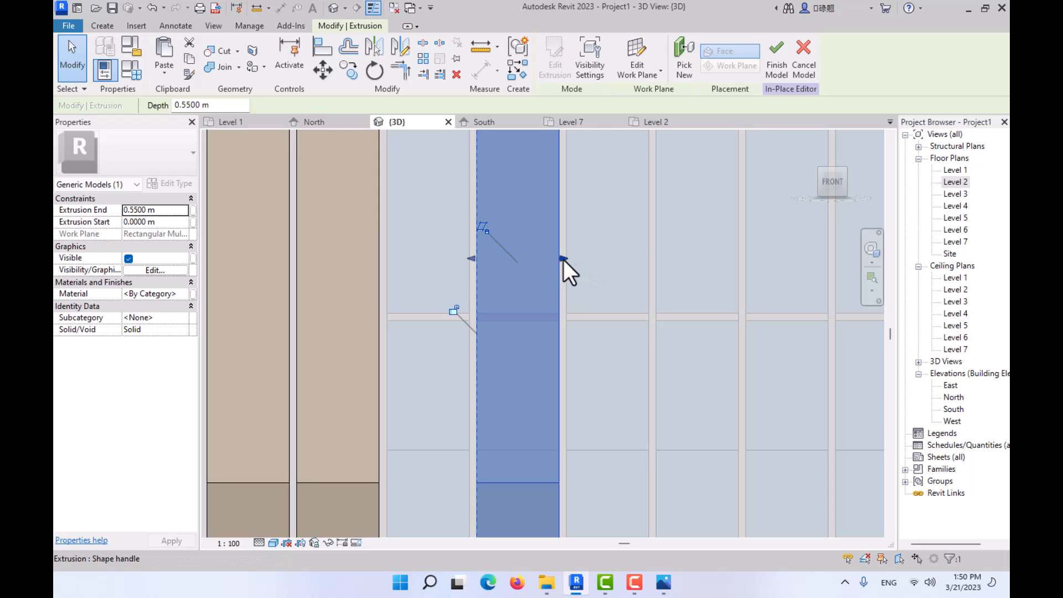
pyautogui.moveTo(563, 259)
pyautogui.mouseDown()
pyautogui.moveTo(548, 258)
pyautogui.moveTo(559, 258)
pyautogui.mouseUp()
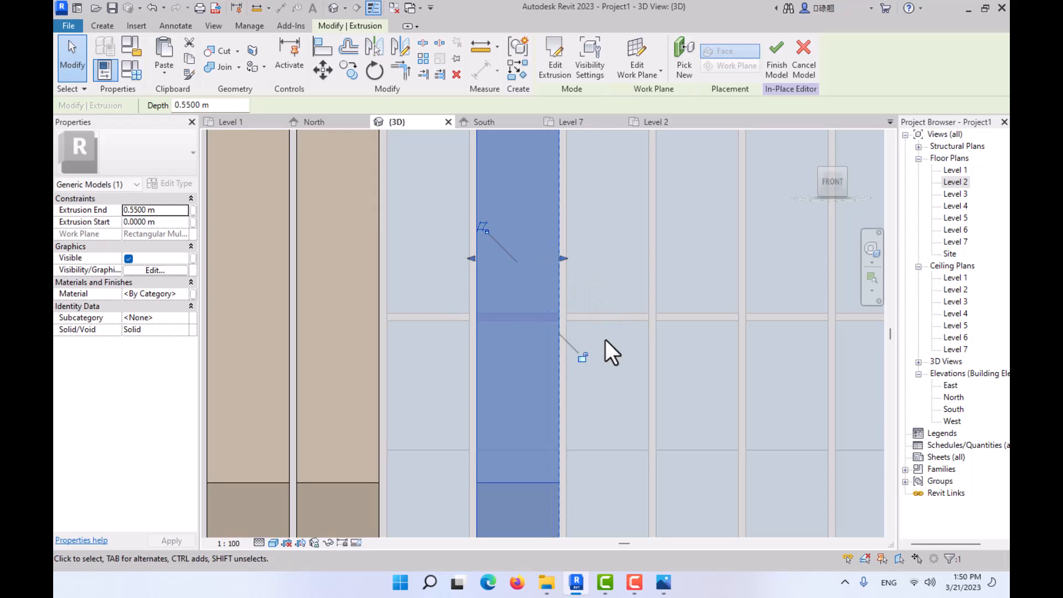
pyautogui.moveTo(472, 260)
pyautogui.mouseDown()
pyautogui.moveTo(500, 259)
pyautogui.moveTo(477, 258)
pyautogui.mouseUp()
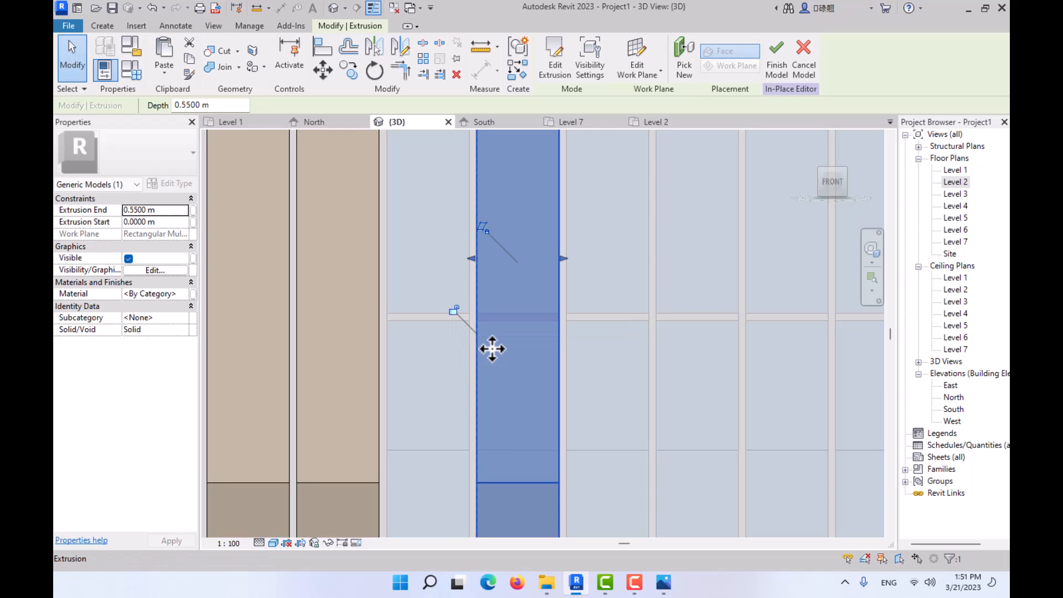
pyautogui.press('Escape')
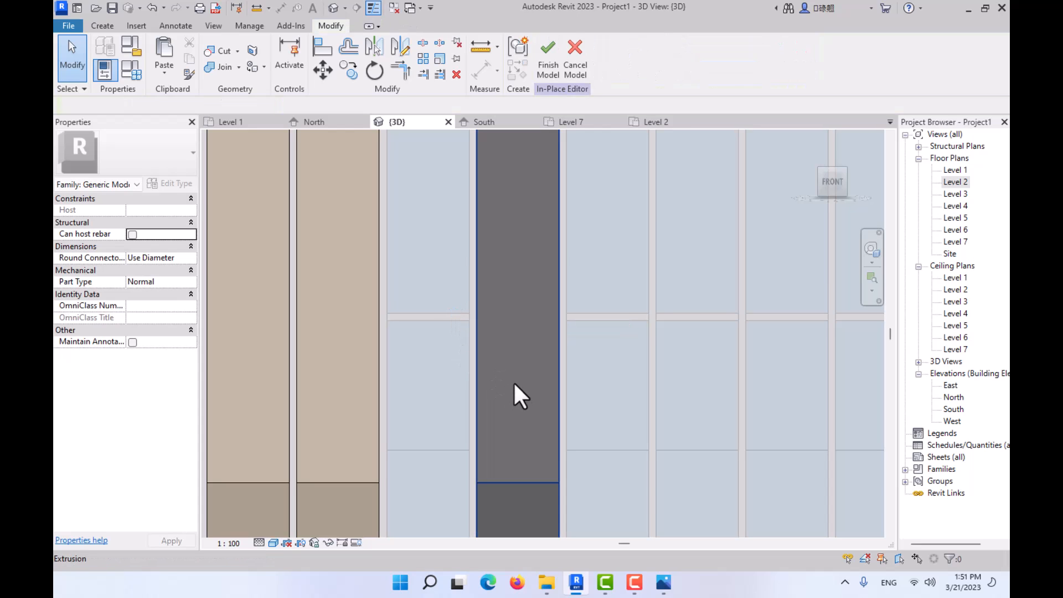
# - Assign the material "brick" to the tall extrusion
pyautogui.click(524, 390)
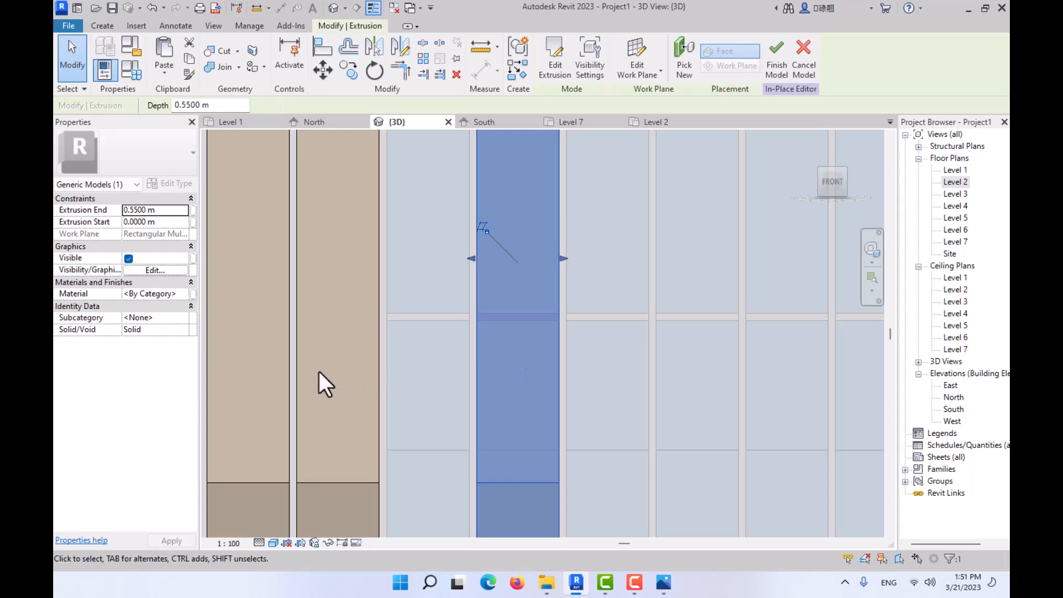
pyautogui.click(184, 293)
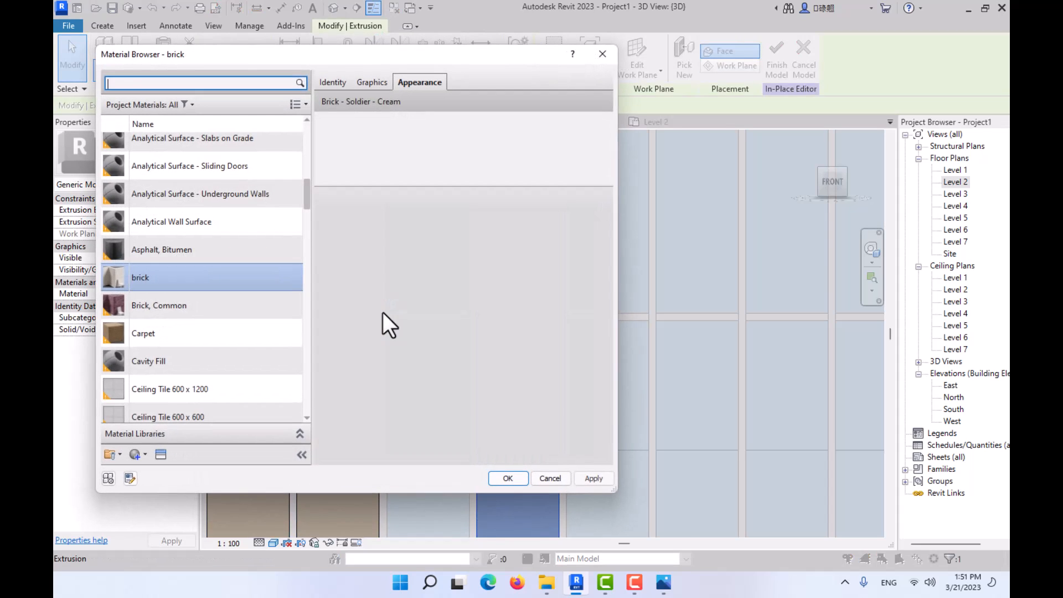
pyautogui.click(154, 284)
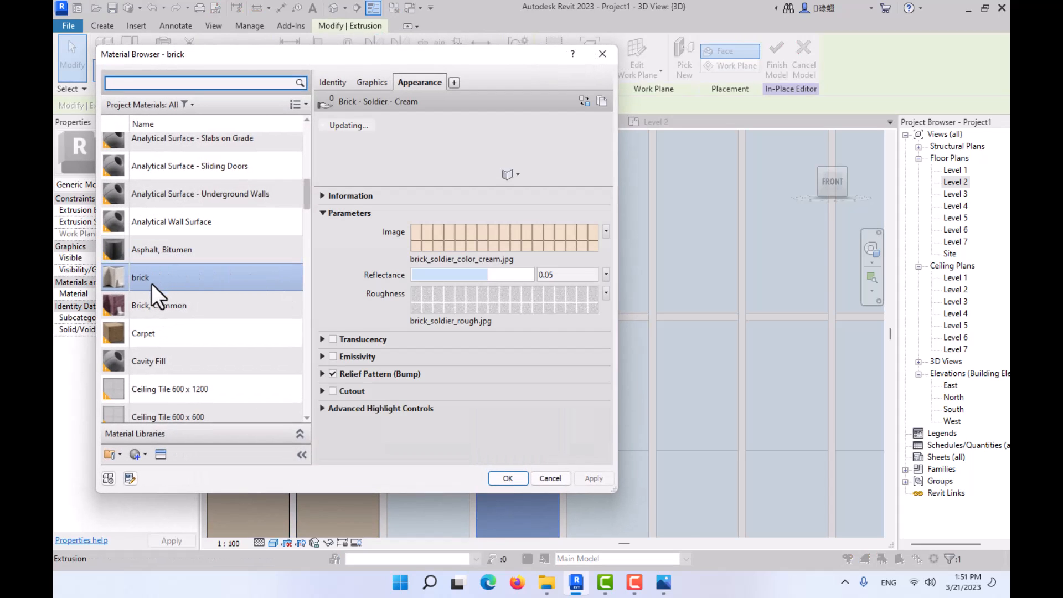
pyautogui.click(522, 475)
pyautogui.press('Escape')
pyautogui.scroll(-6, 606, 377)
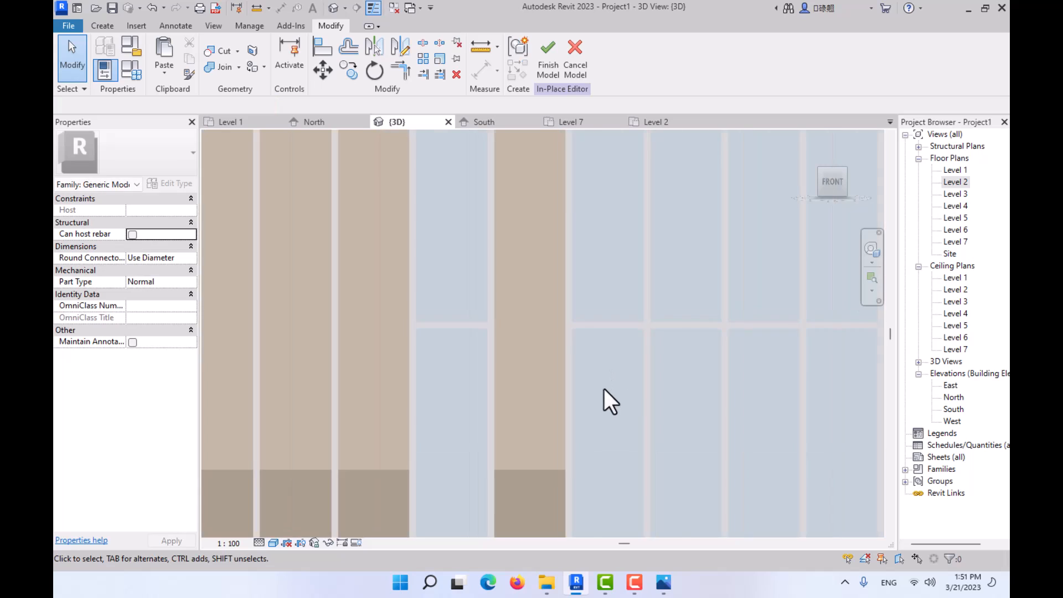
# - Compare the modelled fins with the lower facade fins in reference photo 02.JPG
pyautogui.moveTo(578, 345)
pyautogui.keyDown('shift'); pyautogui.mouseDown(button='middle')
pyautogui.moveTo(613, 373)
pyautogui.moveTo(584, 325)
pyautogui.mouseUp(button='middle'); pyautogui.keyUp('shift')
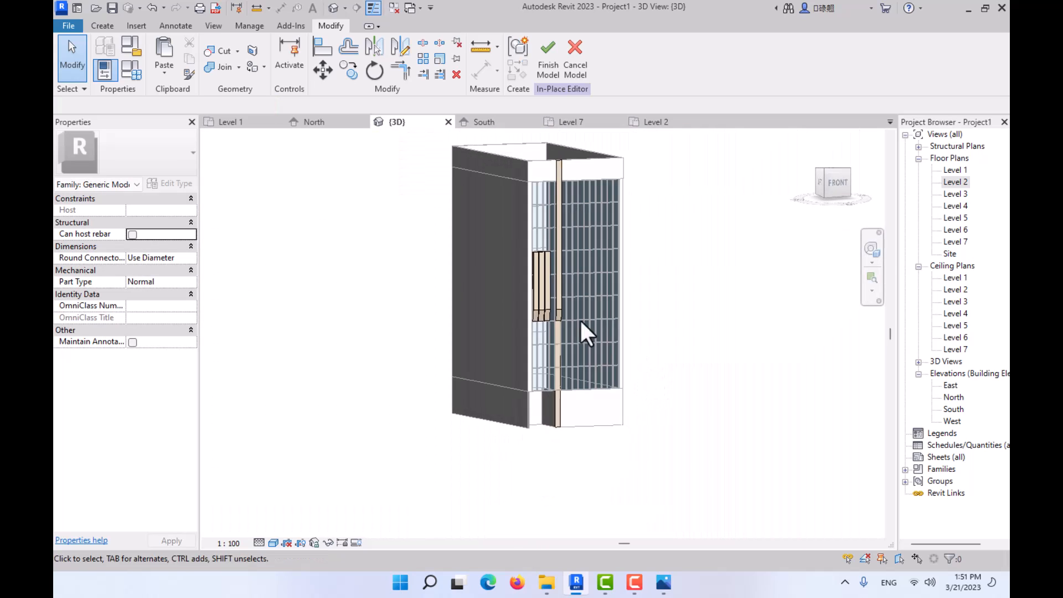
pyautogui.scroll(5, 557, 291)
pyautogui.moveTo(598, 365); pyautogui.dragTo(523, 349, button='middle')
pyautogui.scroll(-1, 529, 364)
pyautogui.hotkey('alt', 'Tab')
pyautogui.press('Right')
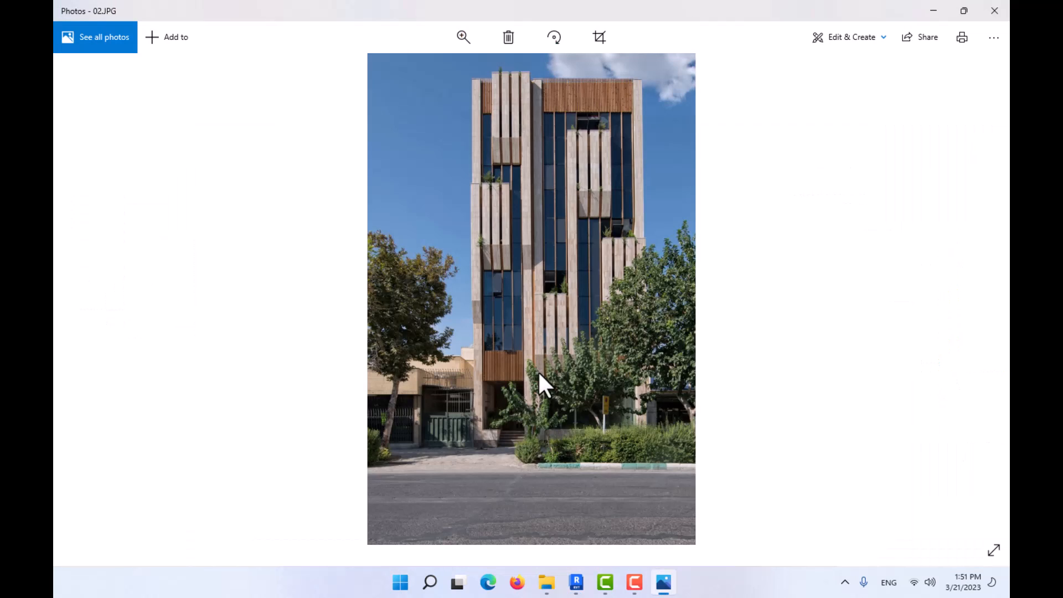
pyautogui.keyDown('ctrl'); pyautogui.scroll(5, 537, 371); pyautogui.keyUp('ctrl')
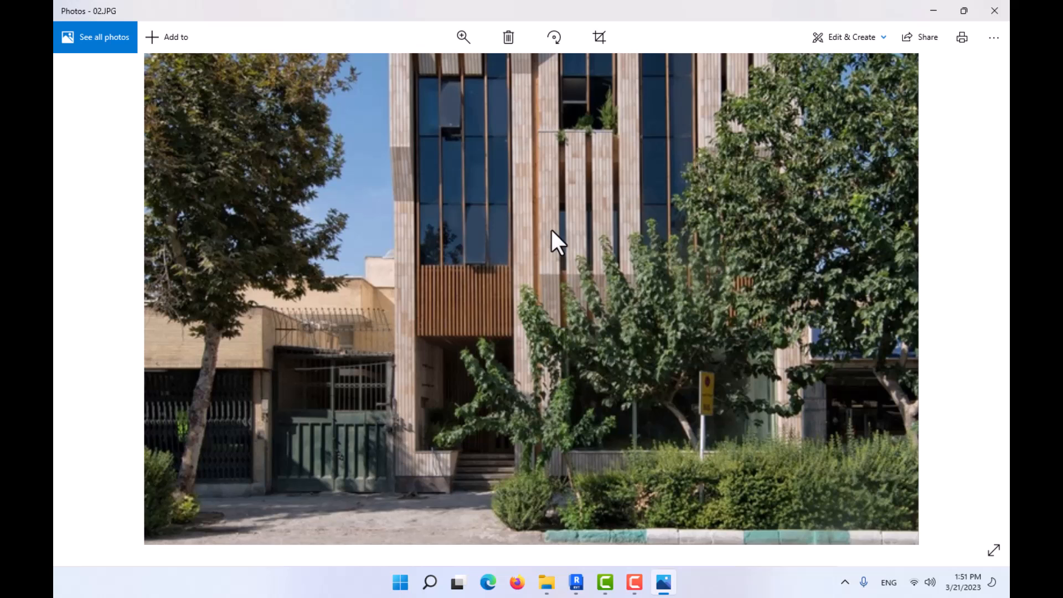
pyautogui.moveTo(553, 211); pyautogui.dragTo(529, 336)
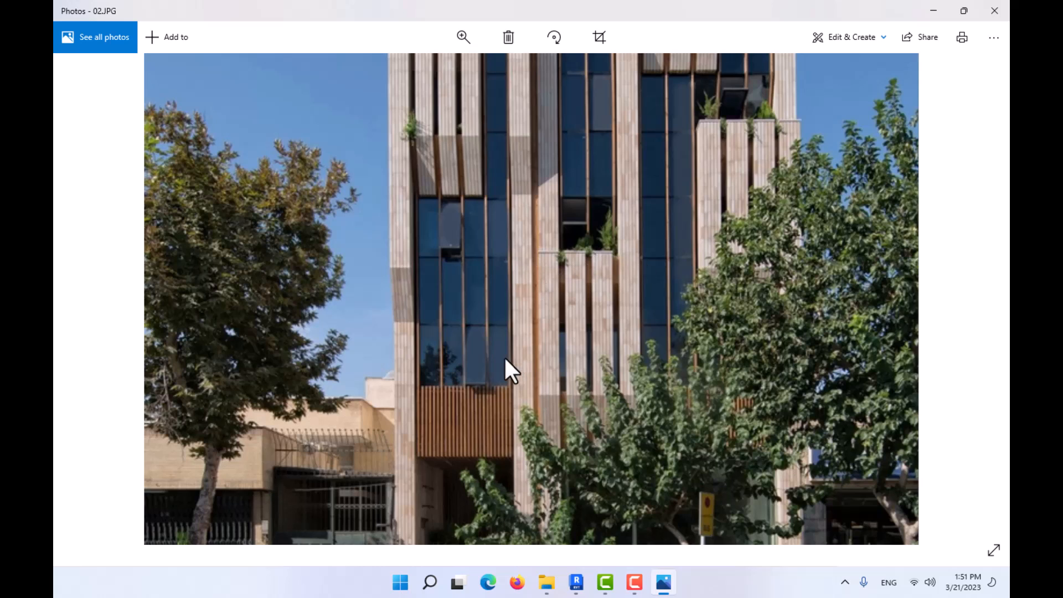
pyautogui.click(933, 7)
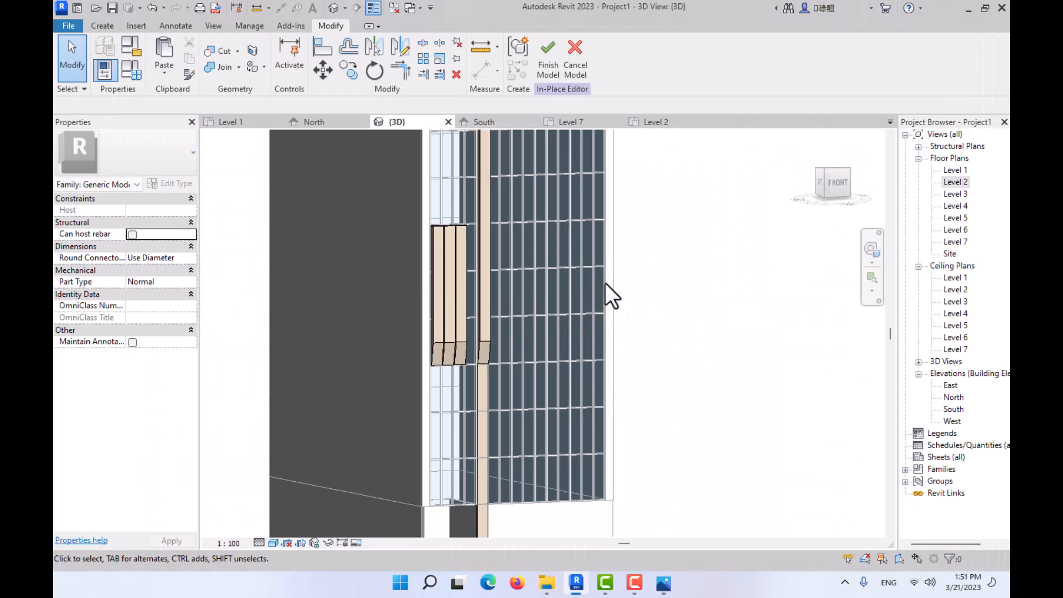
# - Set a new work plane by picking the side face of the tall brick extrusion
pyautogui.click(103, 25)
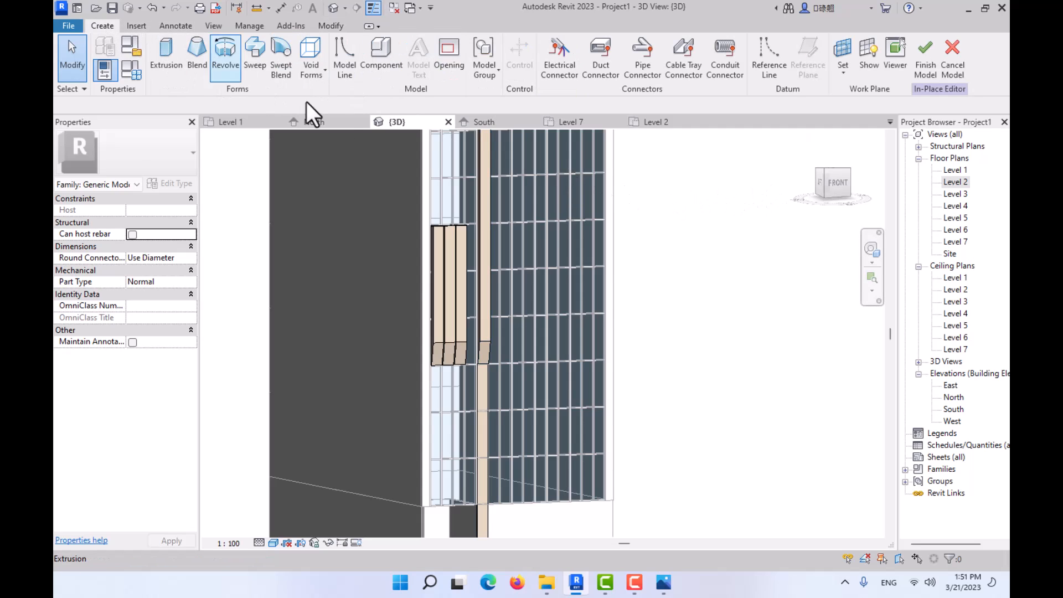
pyautogui.click(841, 50)
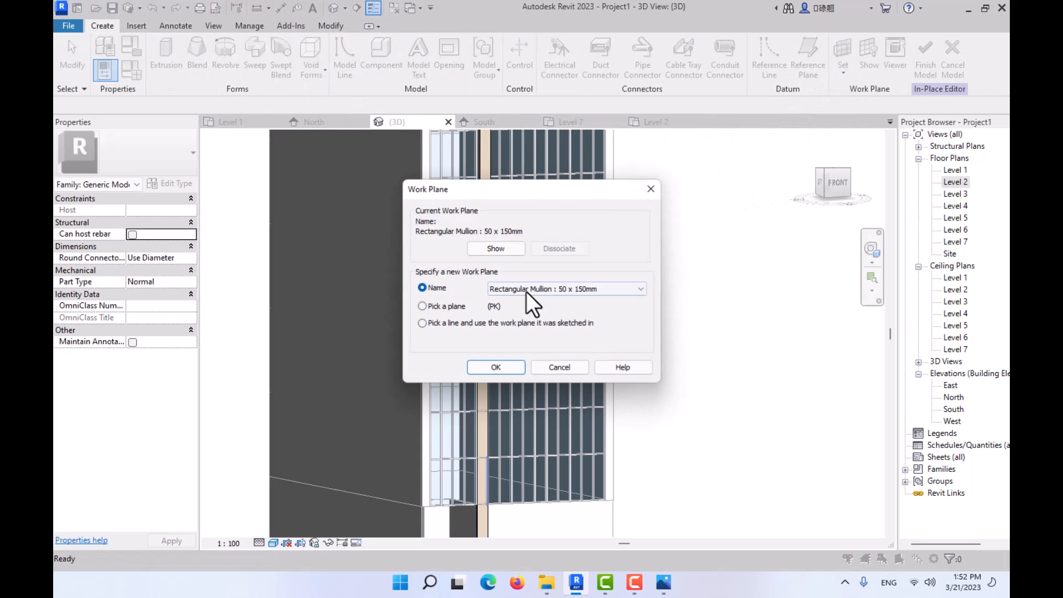
pyautogui.click(494, 368)
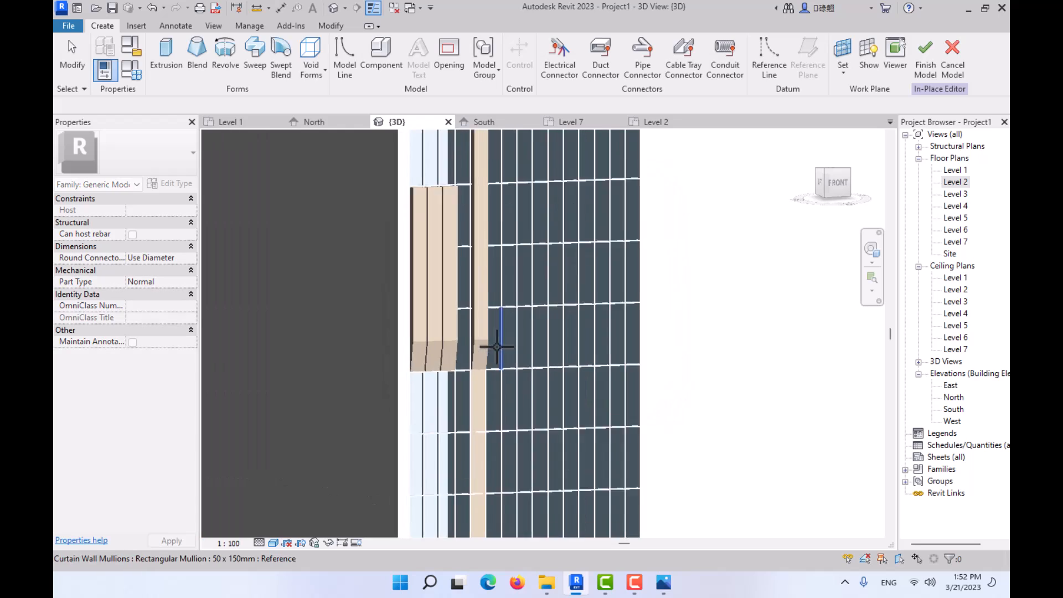
pyautogui.scroll(5, 498, 340)
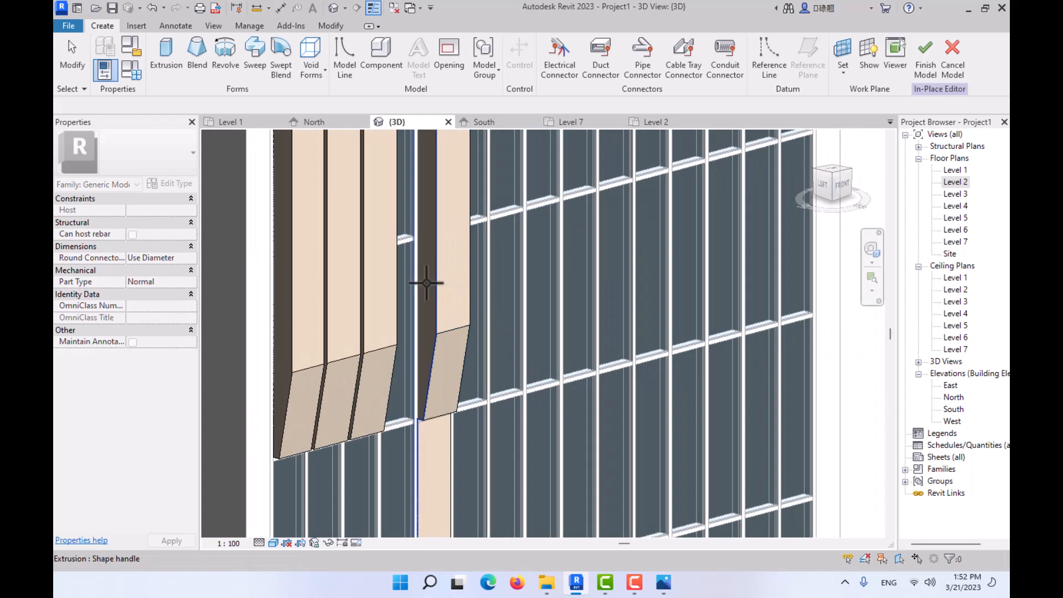
pyautogui.scroll(3, 432, 288)
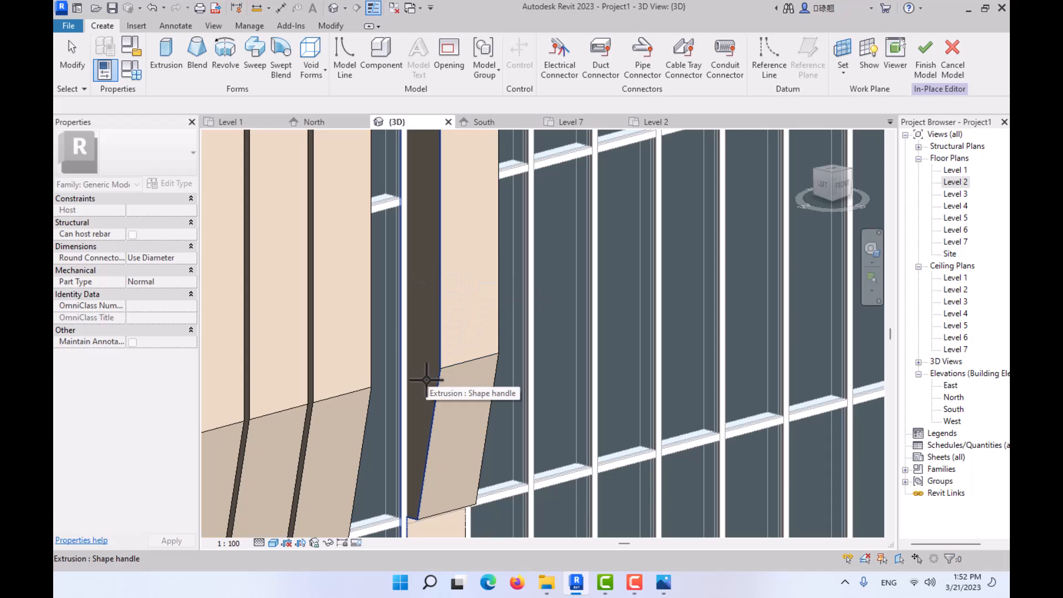
pyautogui.scroll(-5, 443, 366)
# - Show the building from the left in wireframe and recheck the lower fins in reference photo 02.JPG
pyautogui.click(823, 184)
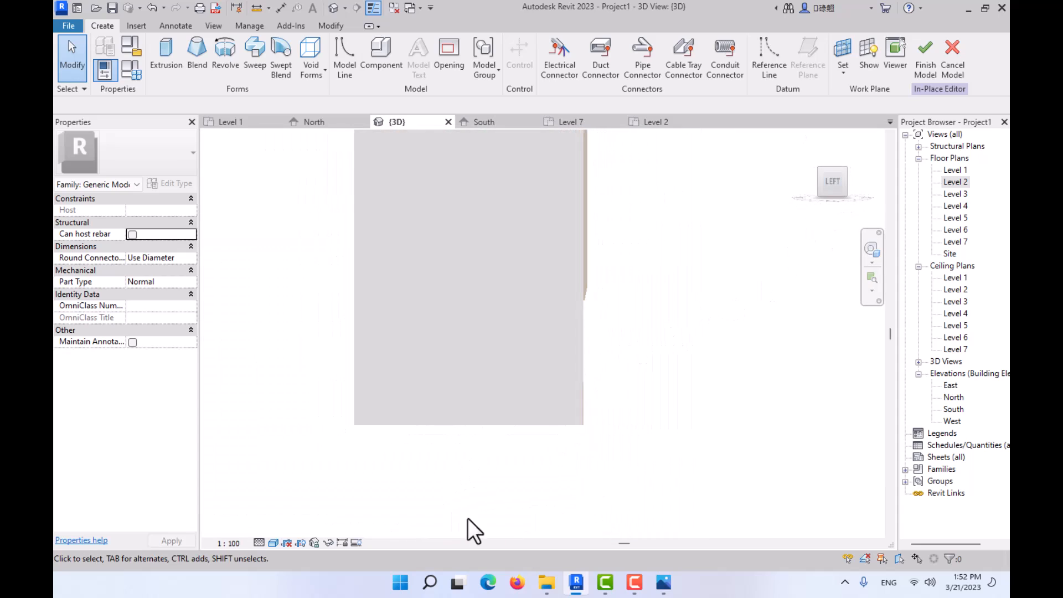
pyautogui.click(274, 542)
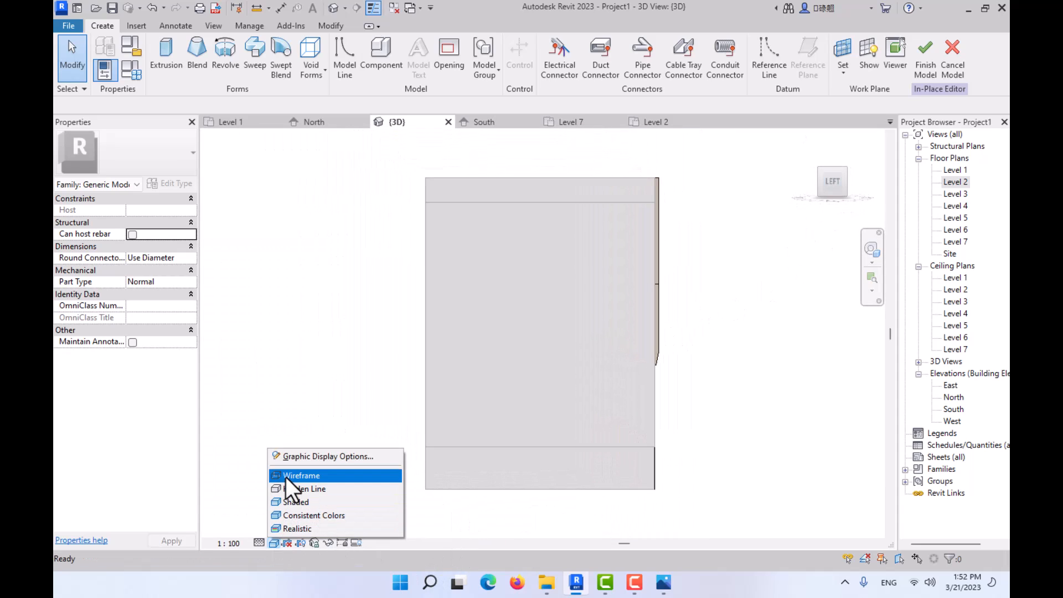
pyautogui.click(301, 475)
pyautogui.moveTo(671, 474); pyautogui.dragTo(585, 517, button='middle')
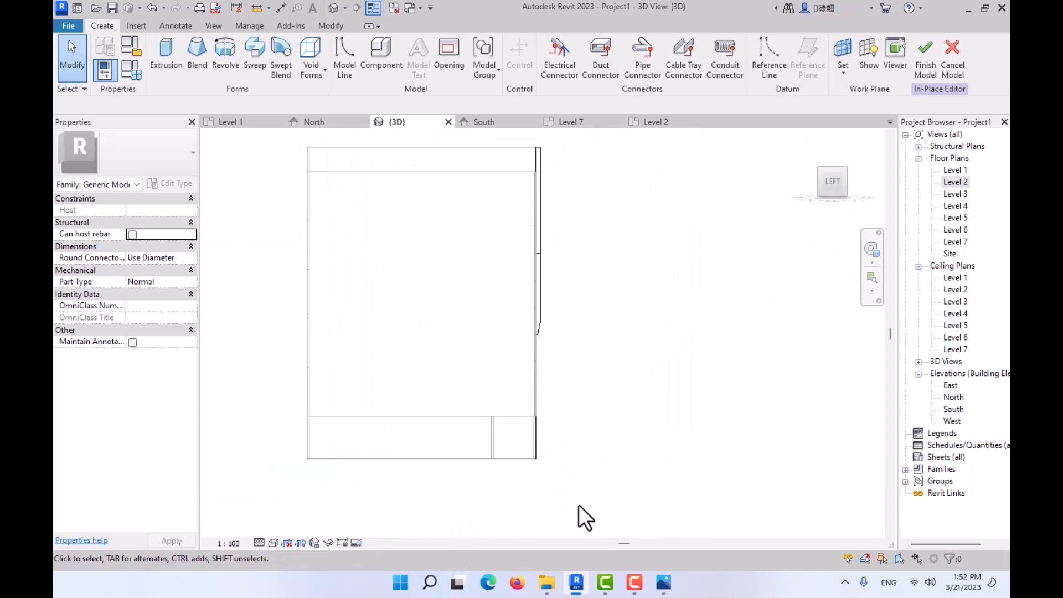
pyautogui.click(670, 583)
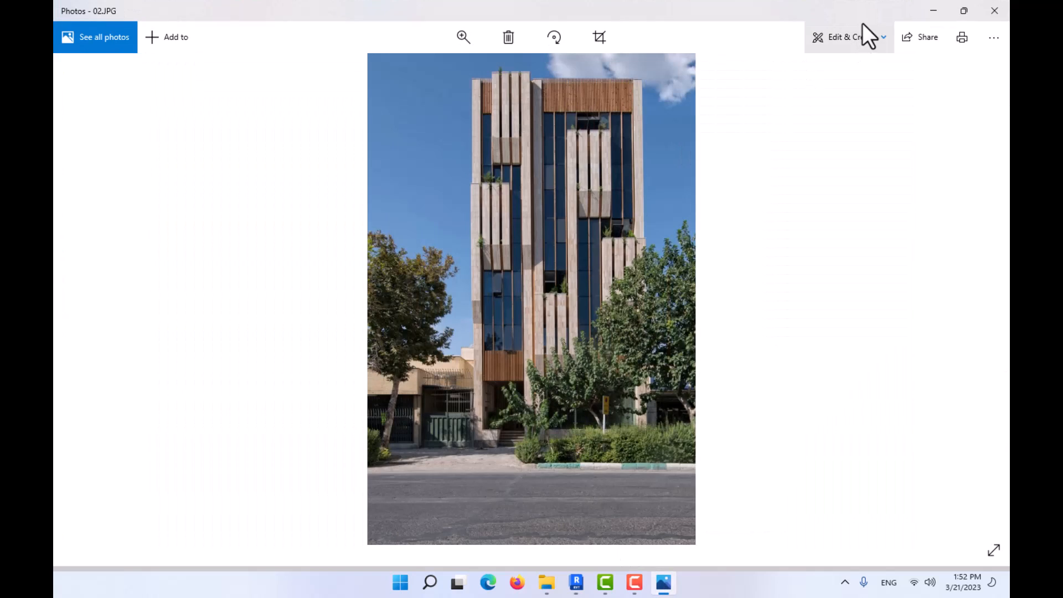
pyautogui.click(935, 9)
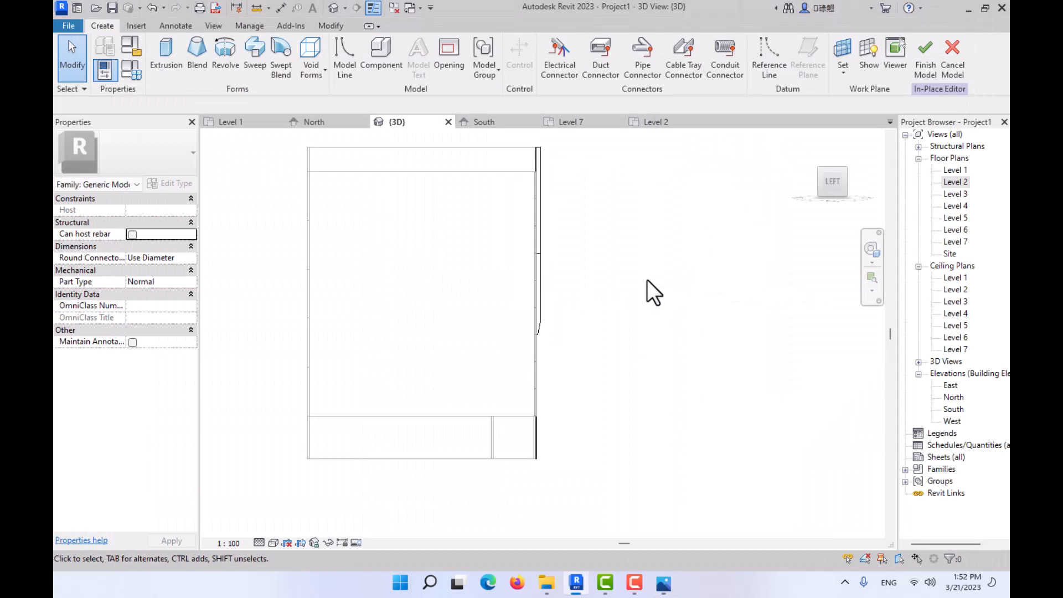
# - Start an extrusion sketch with a line about 1 m down from the curtain wall's base and a short line out to the wall face
pyautogui.scroll(4, 533, 438)
pyautogui.scroll(1, 541, 384)
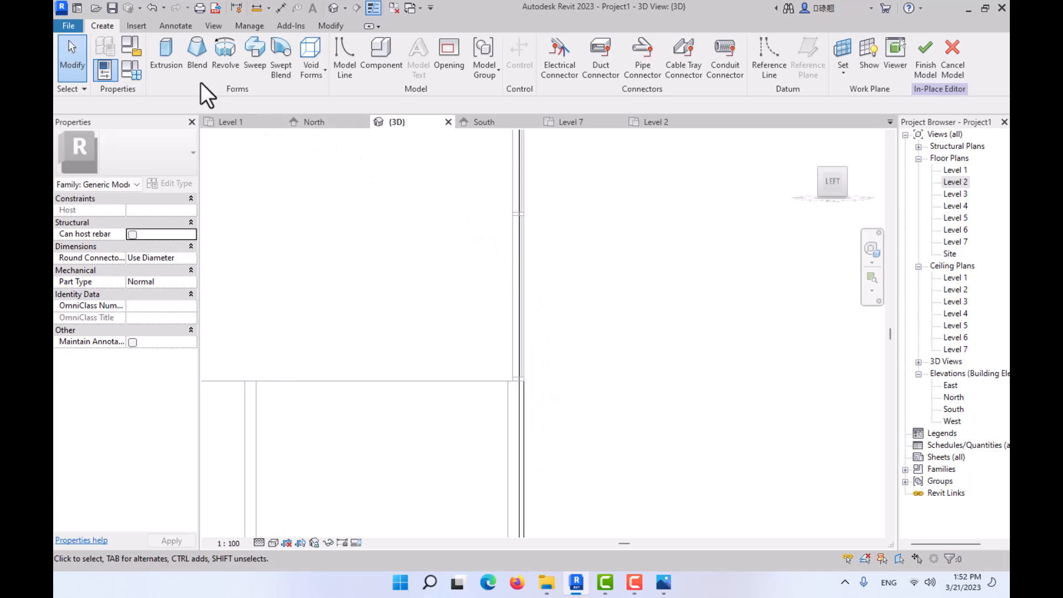
pyautogui.moveTo(496, 355); pyautogui.dragTo(489, 260, button='middle')
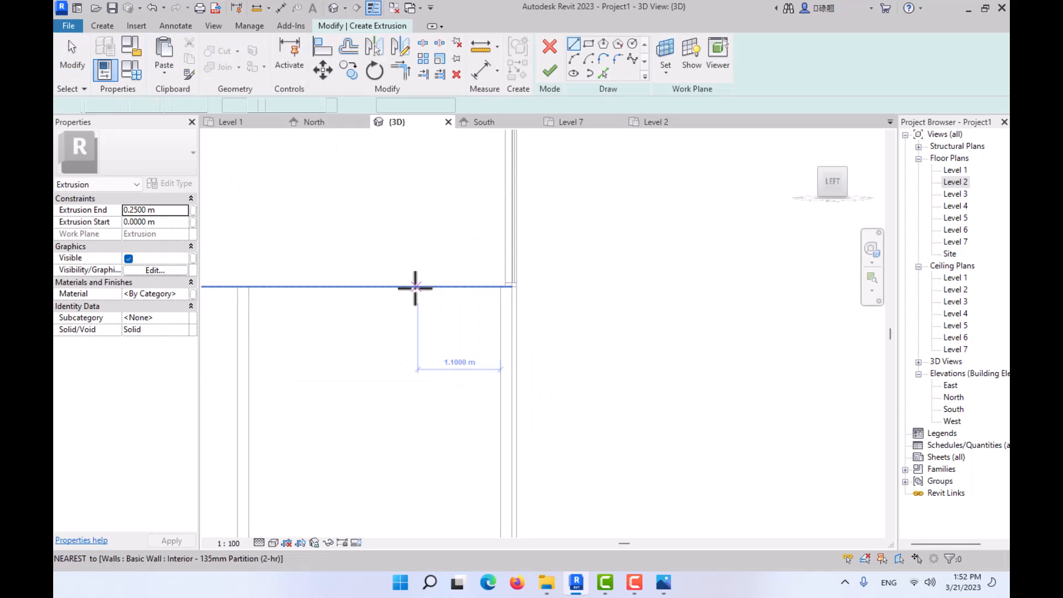
pyautogui.click(516, 286)
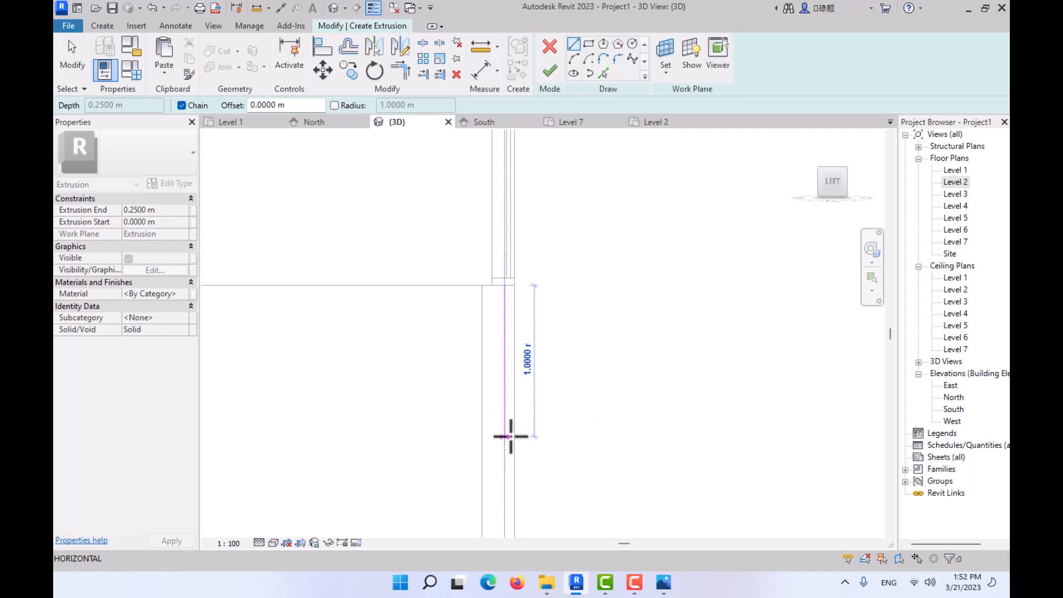
pyautogui.click(510, 437)
pyautogui.scroll(2, 526, 436)
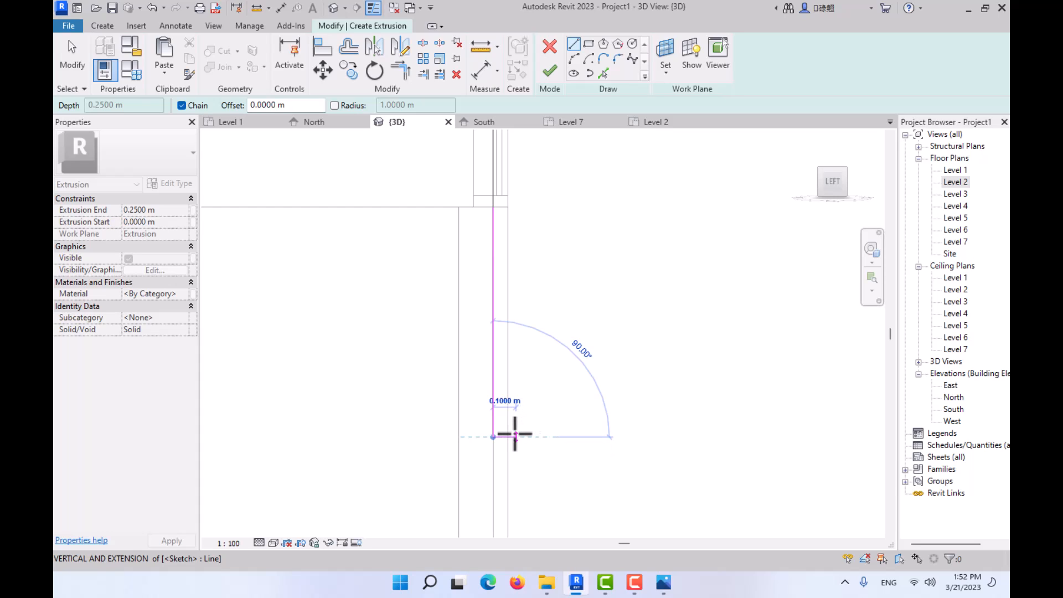
pyautogui.click(510, 437)
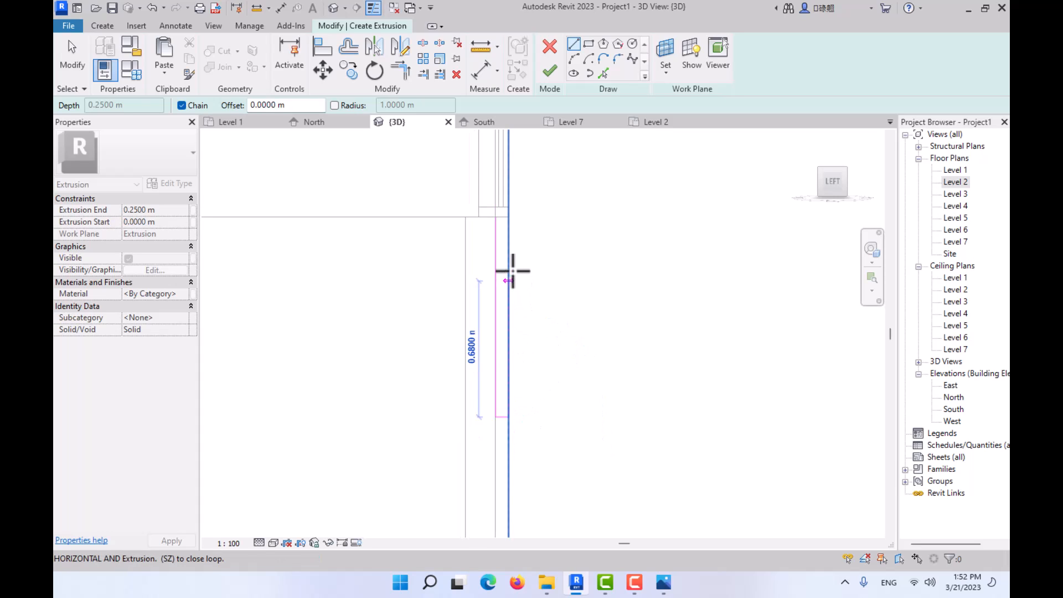
# - Examine the height and lower end of the ground-level fins in reference photo 02.JPG
pyautogui.scroll(-2, 507, 388)
pyautogui.moveTo(522, 275)
pyautogui.mouseDown(button='middle')
pyautogui.moveTo(536, 363)
pyautogui.moveTo(507, 360)
pyautogui.mouseUp(button='middle')
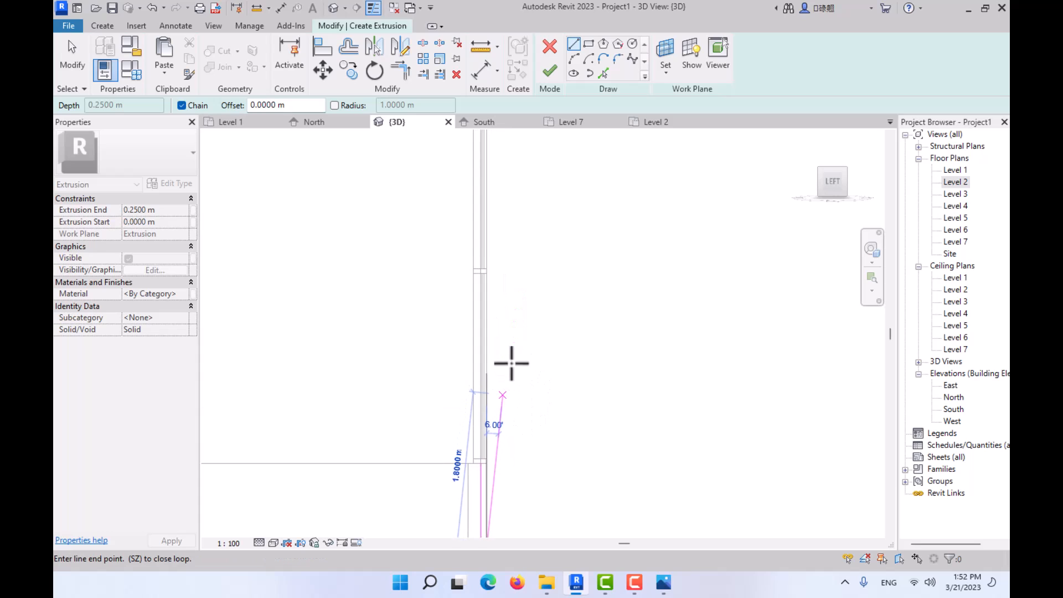
pyautogui.click(663, 588)
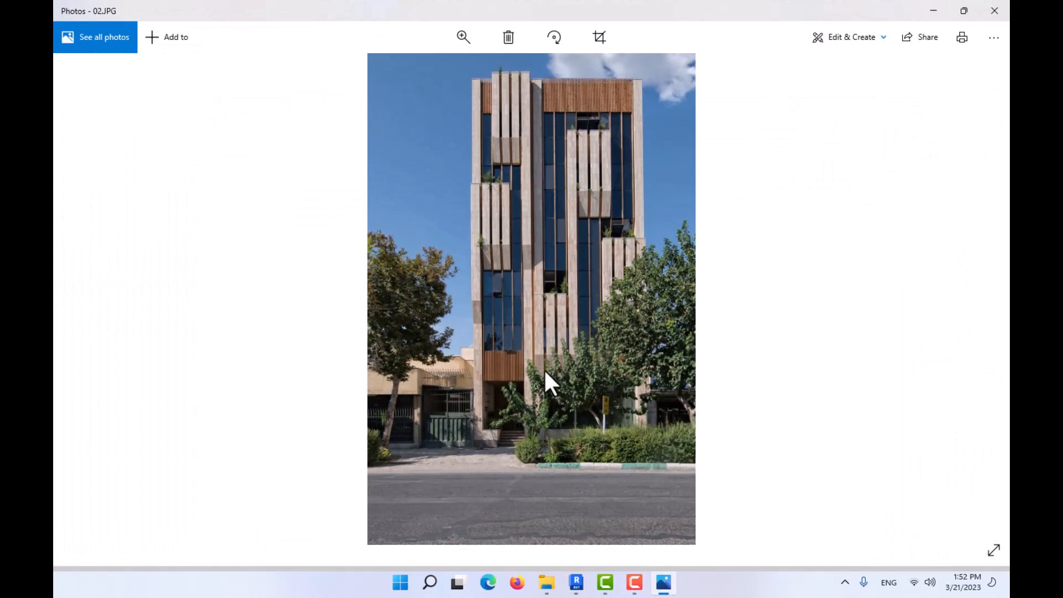
pyautogui.press('Left')
pyautogui.press('Right')
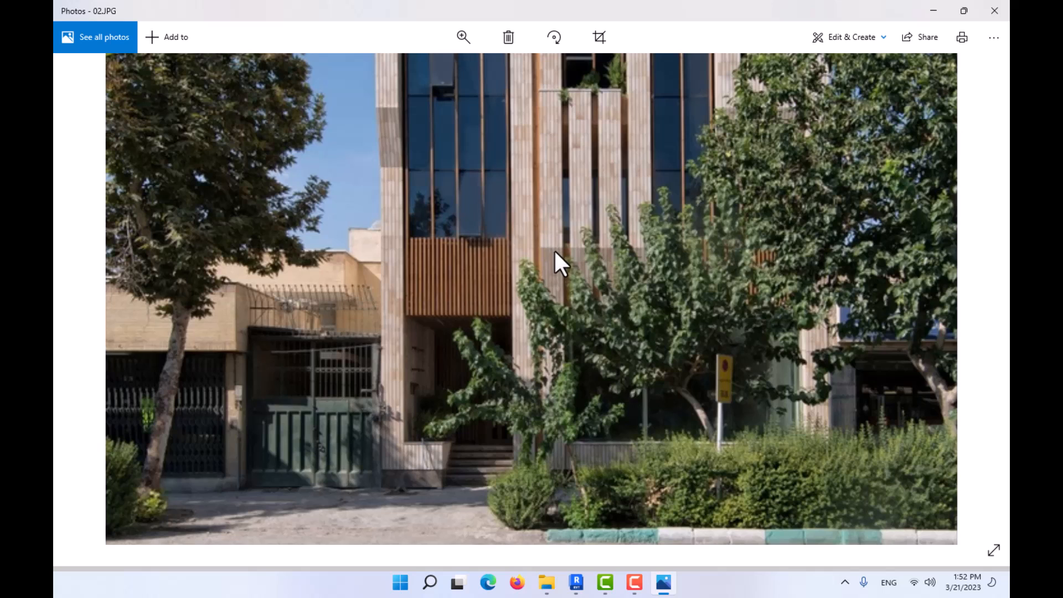
pyautogui.click(930, 13)
pyautogui.press('Escape')
# - Sketch the profile's horizontal upper line outward from the curtain wall face at a horizontal mullion above
pyautogui.scroll(-1, 562, 308)
pyautogui.moveTo(558, 304); pyautogui.dragTo(554, 380, button='middle')
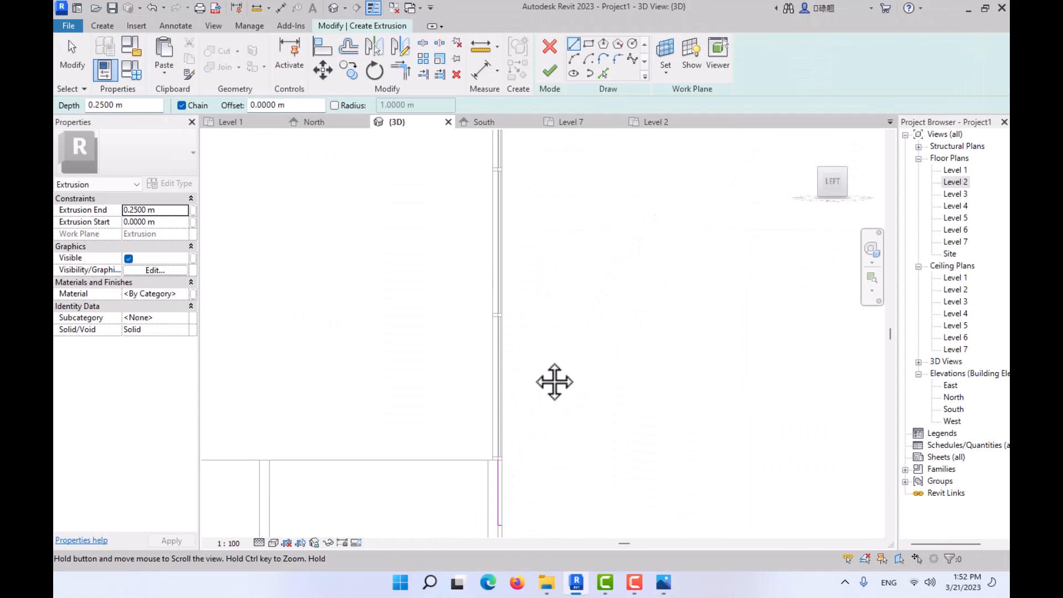
pyautogui.scroll(3, 505, 273)
pyautogui.click(493, 218)
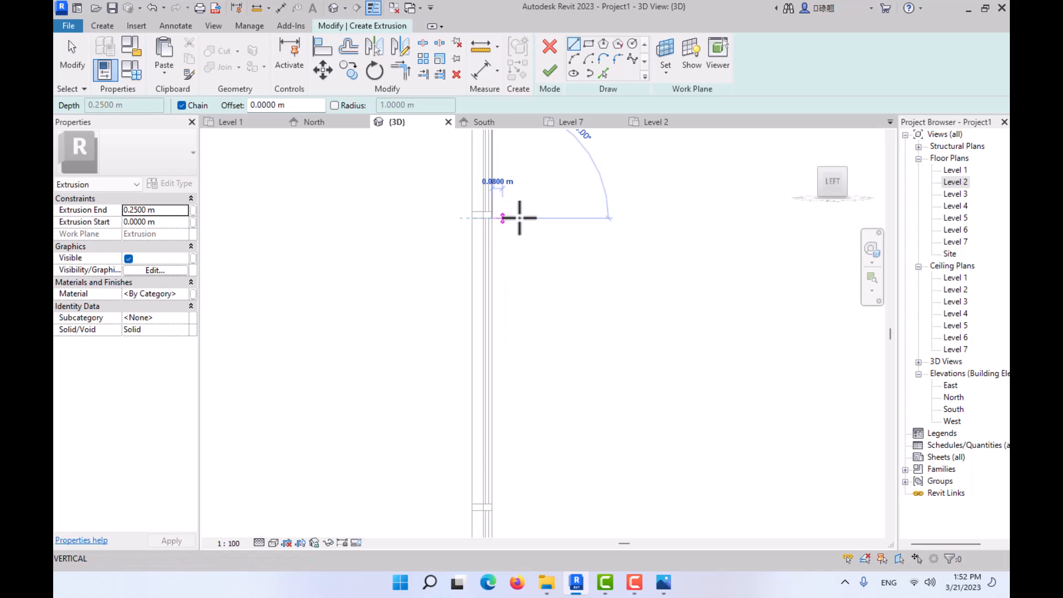
pyautogui.click(543, 218)
# - Extend the profile's lower line outward by about 0.08 m and add a line about 0.6 m long slanting up and outward
pyautogui.moveTo(518, 171)
pyautogui.mouseDown(button='middle')
pyautogui.moveTo(549, 304)
pyautogui.moveTo(515, 360)
pyautogui.mouseUp(button='middle')
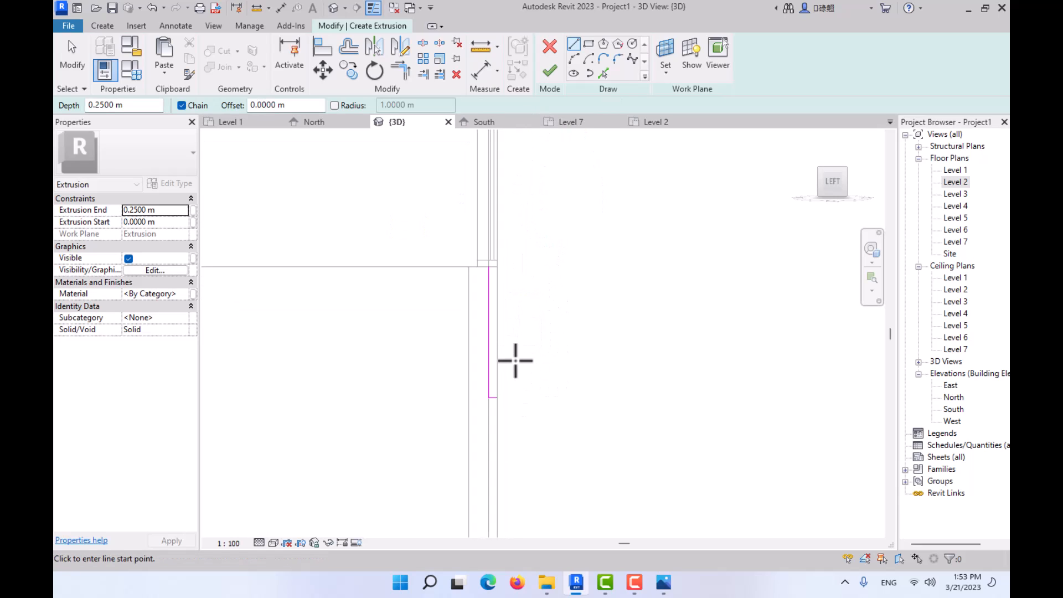
pyautogui.scroll(2, 506, 387)
pyautogui.click(507, 404)
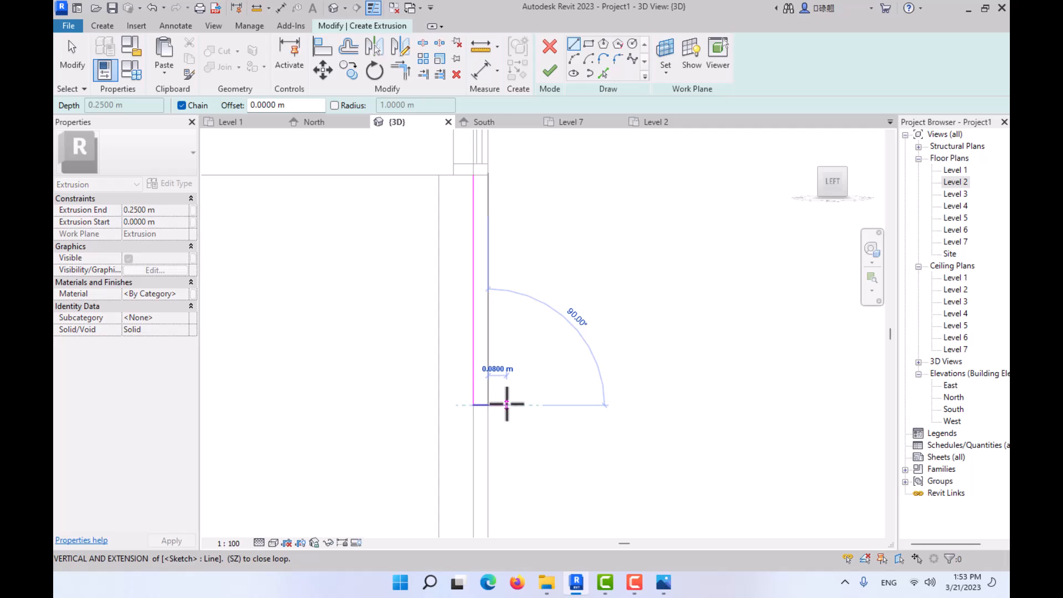
pyautogui.scroll(-2, 533, 266)
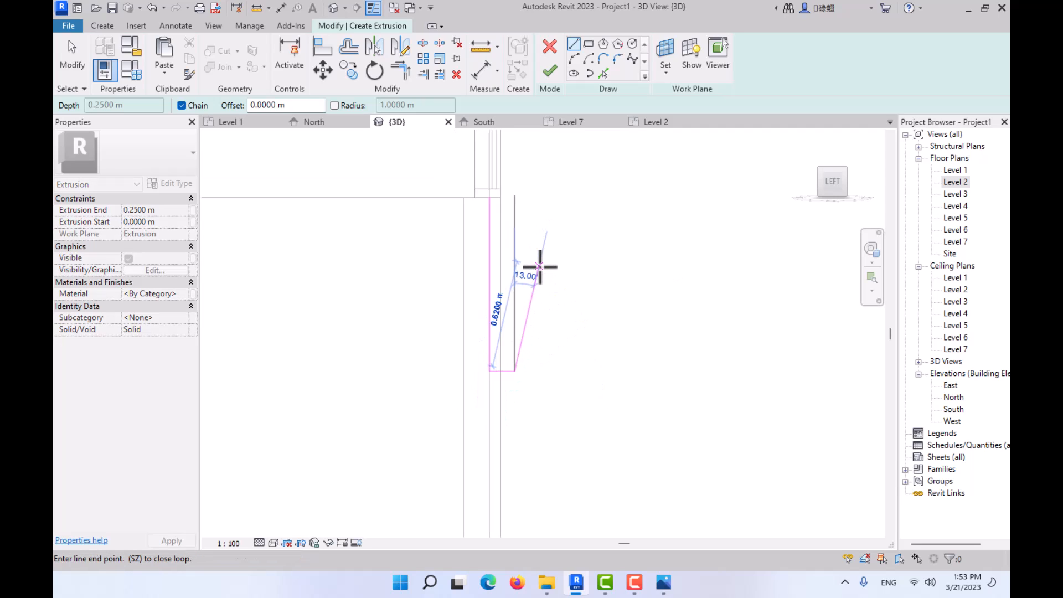
pyautogui.click(543, 261)
pyautogui.scroll(-1, 546, 261)
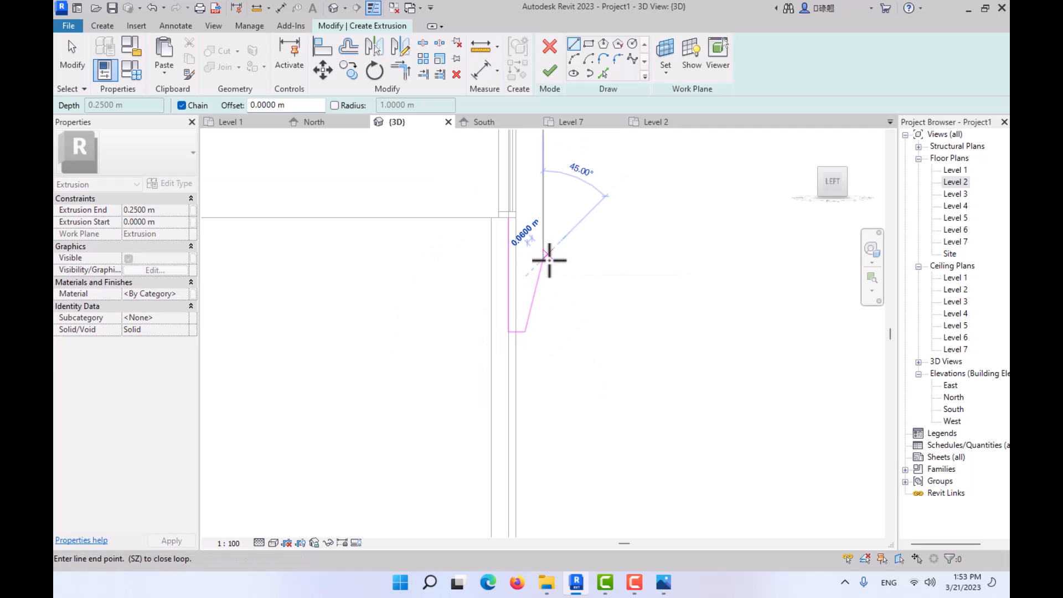
# - Draw the vertical outer edge from the slanted line up to the upper line and trim the two into a corner
pyautogui.moveTo(547, 260); pyautogui.dragTo(539, 447, button='middle')
pyautogui.moveTo(535, 318); pyautogui.dragTo(549, 470, button='middle')
pyautogui.moveTo(549, 233); pyautogui.dragTo(560, 405, button='middle')
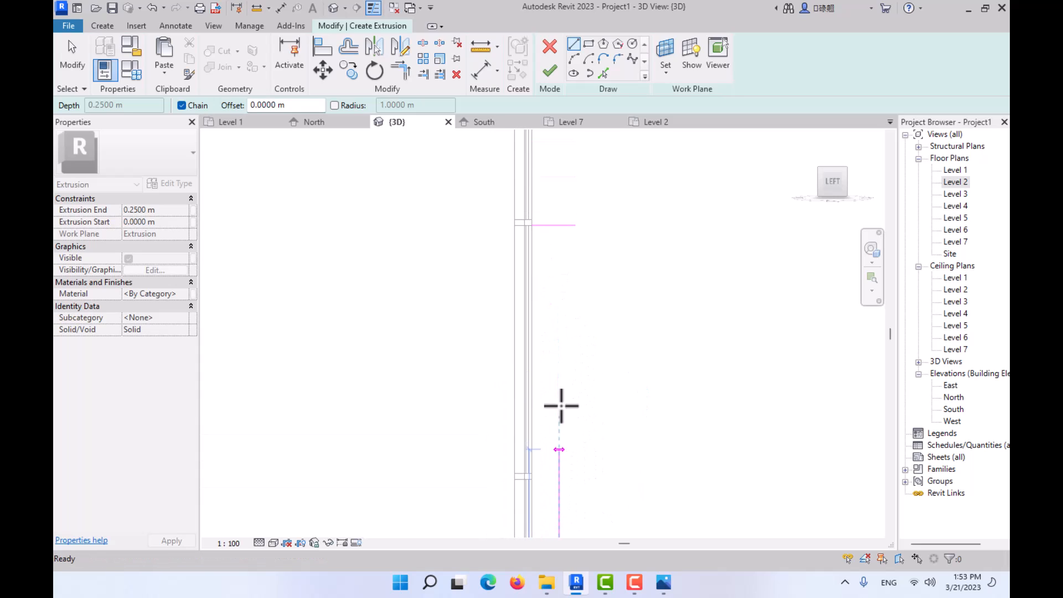
pyautogui.scroll(2, 560, 233)
pyautogui.click(559, 215)
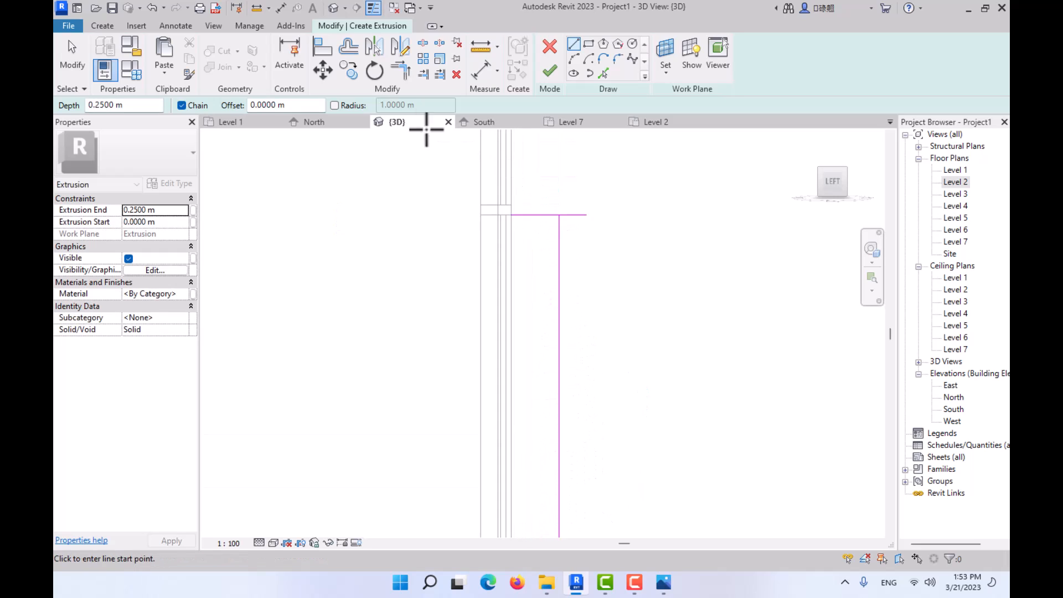
pyautogui.click(396, 71)
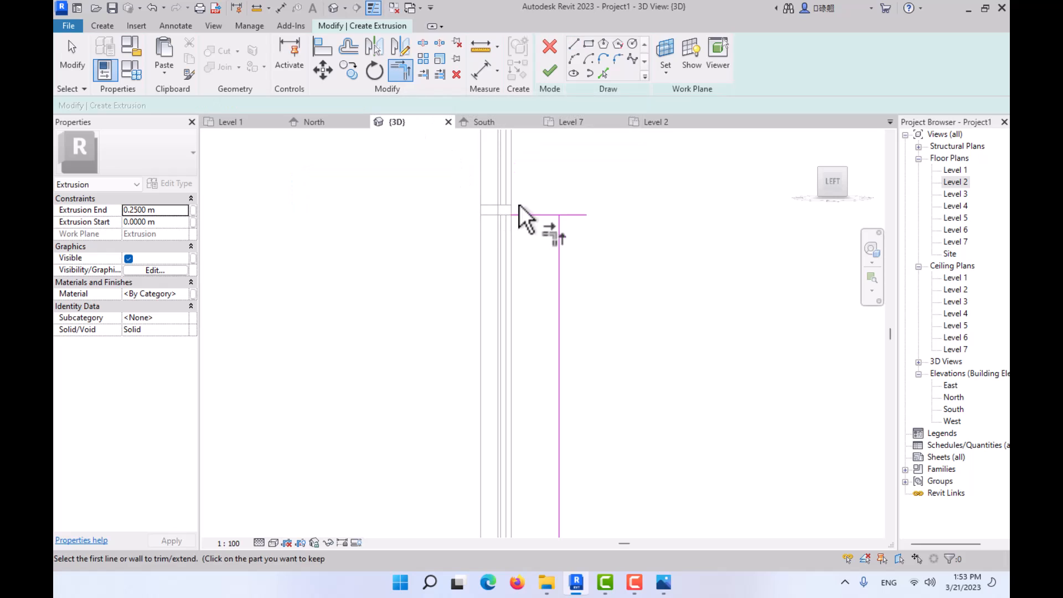
pyautogui.click(557, 230)
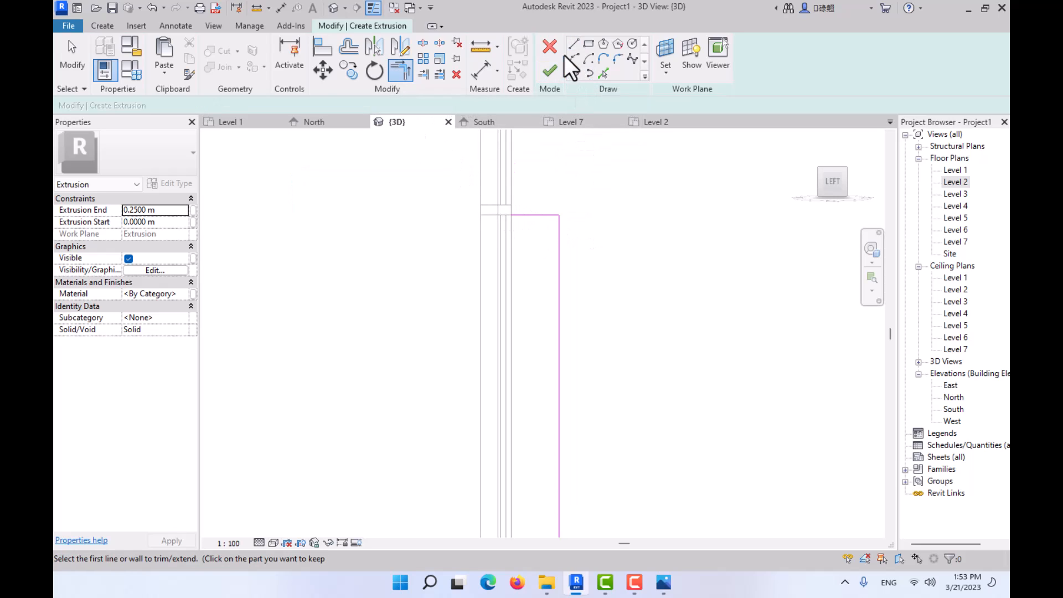
pyautogui.press('Escape')
pyautogui.click(511, 215)
pyautogui.scroll(-2, 510, 468)
pyautogui.moveTo(510, 468); pyautogui.dragTo(484, 76, button='middle')
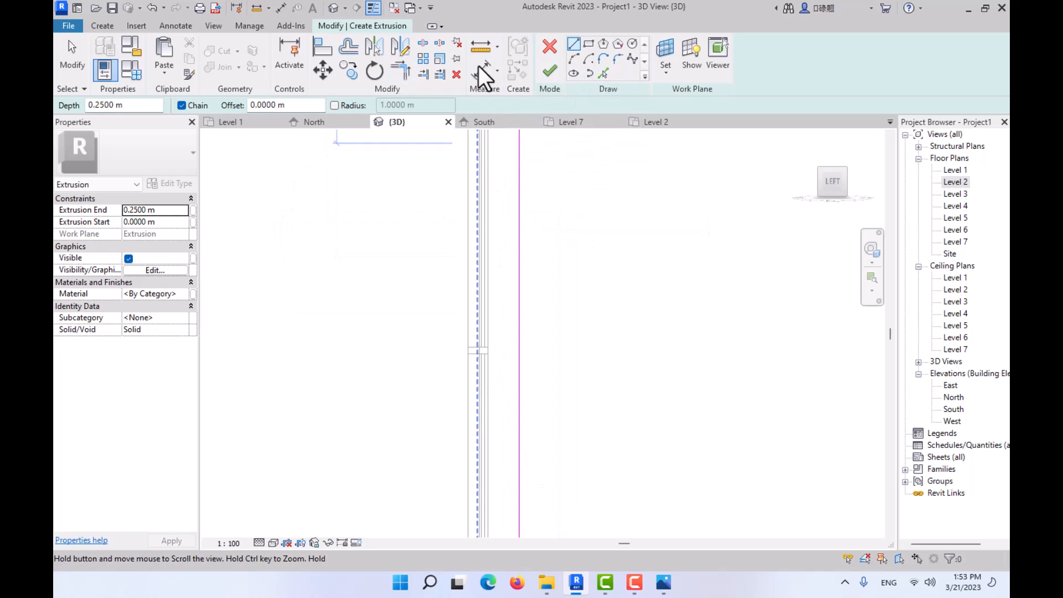
pyautogui.moveTo(487, 284); pyautogui.dragTo(503, 166, button='middle')
pyautogui.scroll(-3, 498, 166)
pyautogui.moveTo(495, 498); pyautogui.dragTo(493, 385, button='middle')
pyautogui.press('Escape')
# - Draw the profile's vertical inner edge from the lower wall corner up to the level of the mullion's underside
pyautogui.scroll(5, 467, 254)
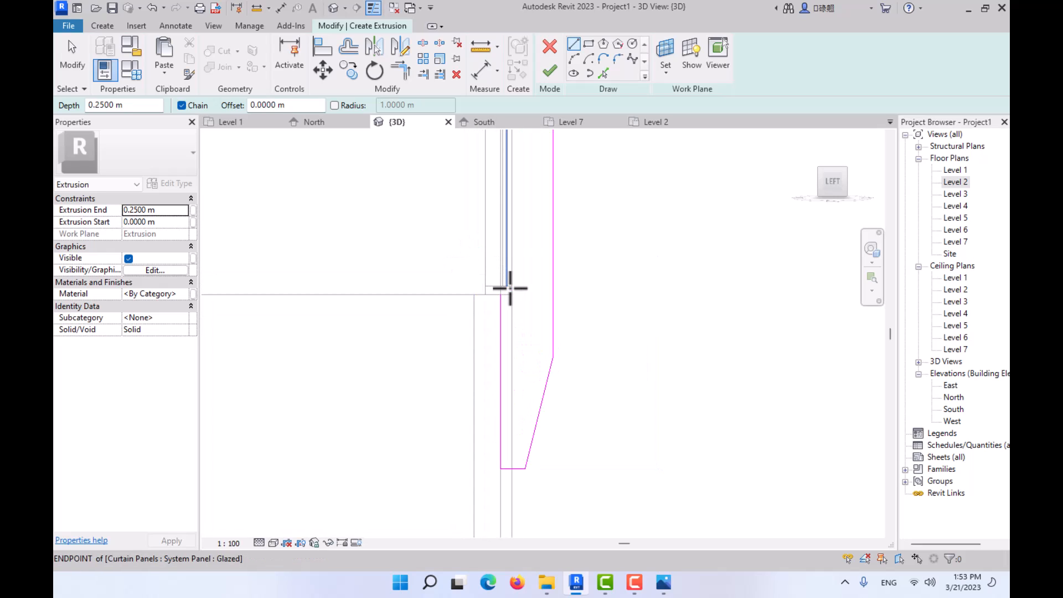
pyautogui.scroll(1, 508, 287)
pyautogui.click(501, 298)
pyautogui.scroll(-2, 496, 222)
pyautogui.moveTo(493, 149); pyautogui.dragTo(484, 351, button='middle')
pyautogui.moveTo(489, 183); pyautogui.dragTo(501, 339, button='middle')
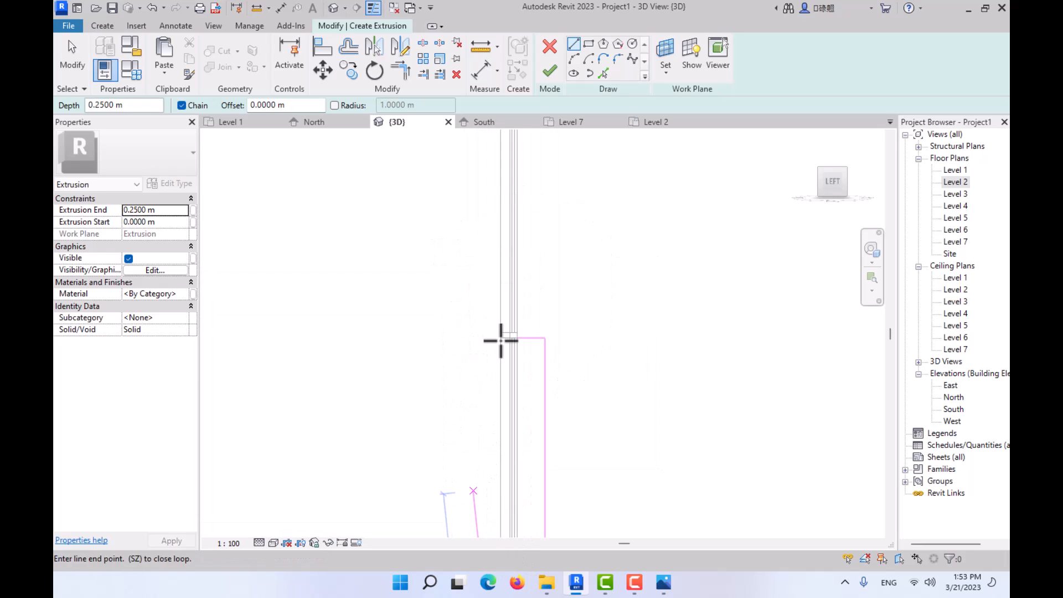
pyautogui.scroll(3, 517, 351)
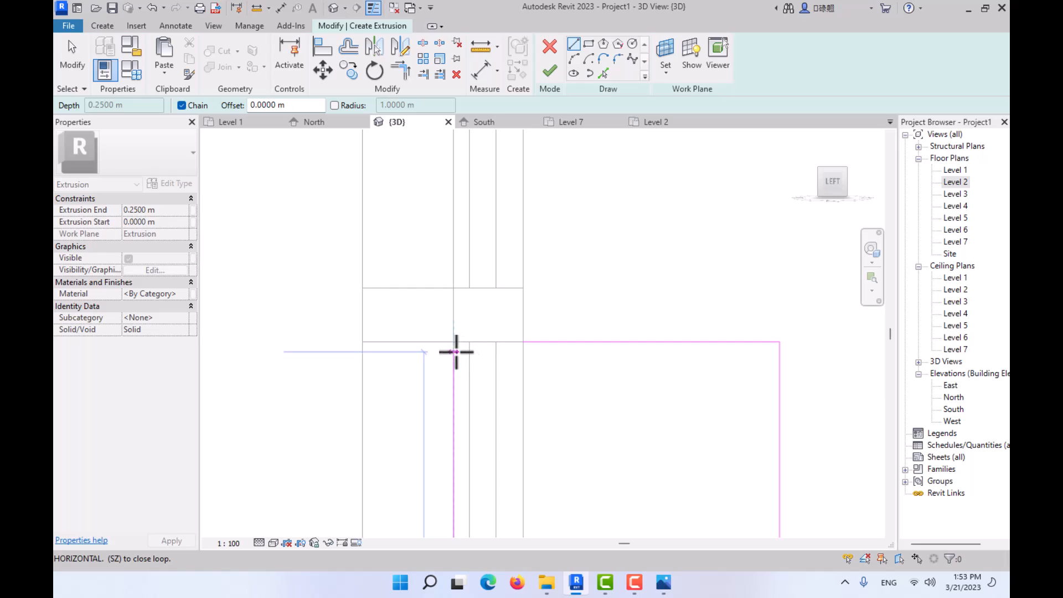
pyautogui.click(453, 342)
# - Close the profile with a short horizontal line to the existing upper line and finish the 0.25 m deep extrusion
pyautogui.scroll(-2, 520, 339)
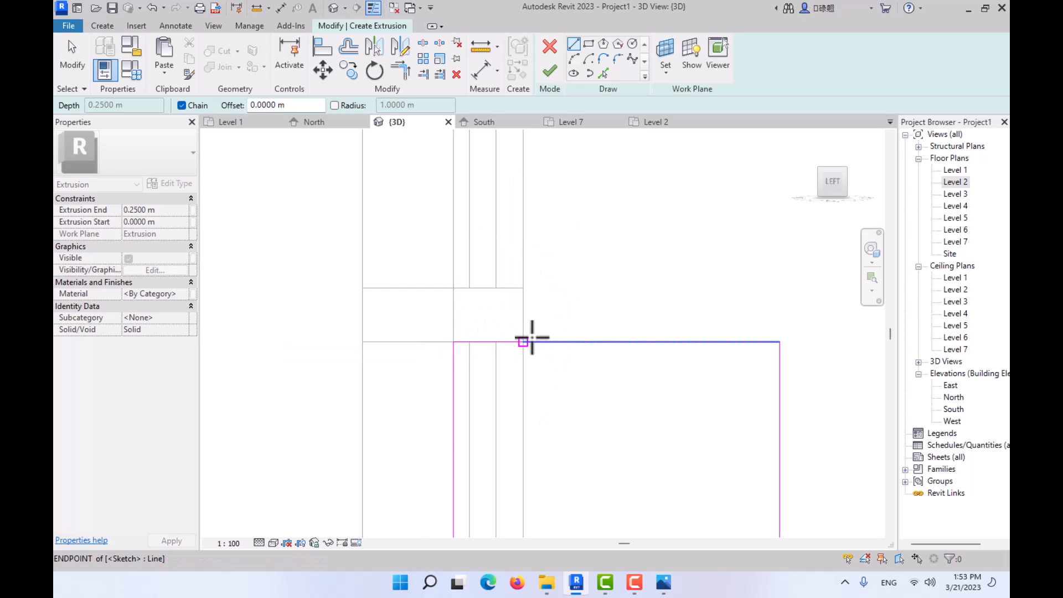
pyautogui.moveTo(540, 336); pyautogui.dragTo(524, 273, button='middle')
pyautogui.scroll(-3, 536, 260)
pyautogui.press('Escape')
pyautogui.press('Escape')
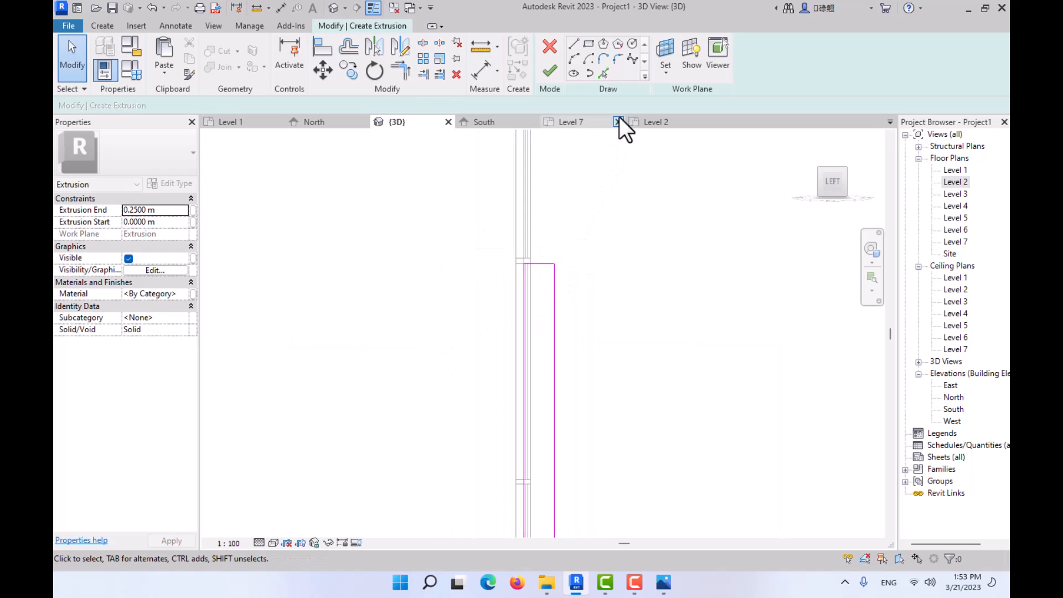
pyautogui.click(550, 72)
# - Show the new extrusion in the front view with a shaded visual style
pyautogui.moveTo(586, 291); pyautogui.dragTo(550, 211, button='middle')
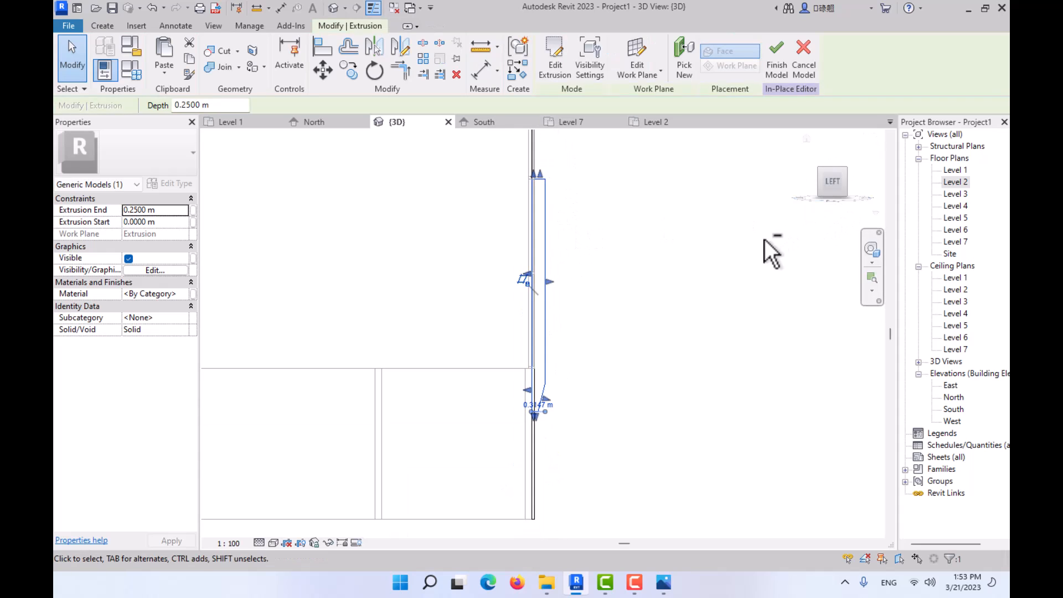
pyautogui.keyDown('shift'); pyautogui.moveTo(769, 255); pyautogui.dragTo(712, 289, button='middle'); pyautogui.keyUp('shift')
pyautogui.click(844, 183)
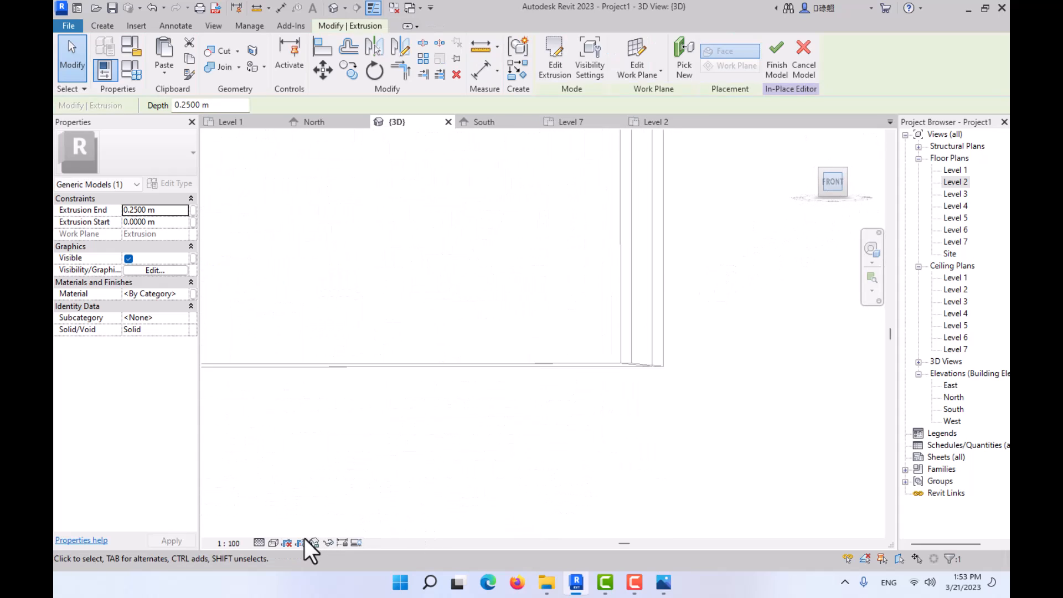
pyautogui.click(272, 543)
pyautogui.click(288, 499)
pyautogui.scroll(-5, 523, 332)
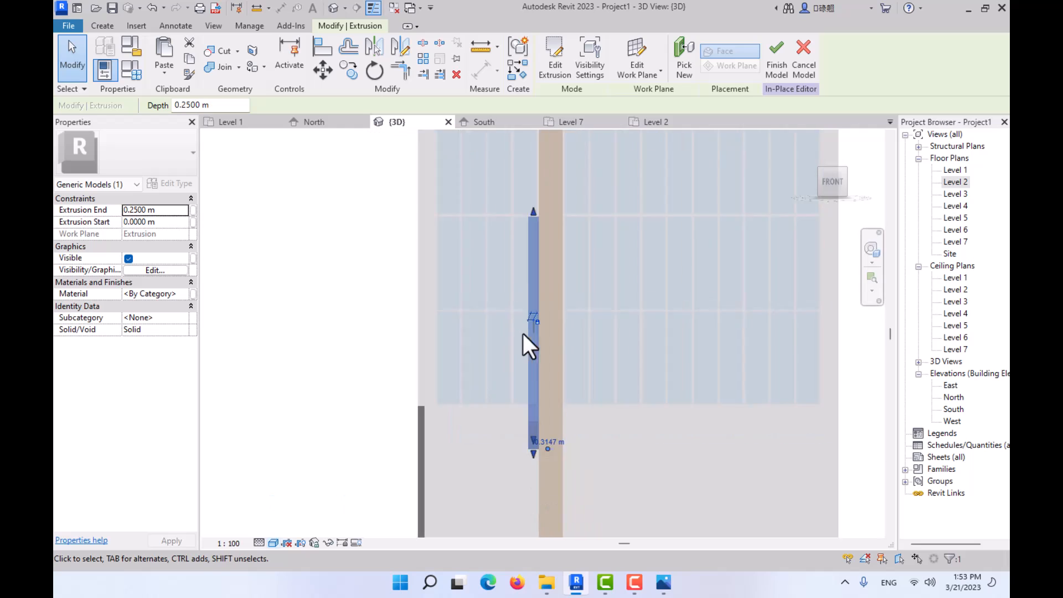
# - Reshape the extrusion to fill the bay on the other side of the full-height fin, ending at -0.6 m and starting at -1.15 m
pyautogui.moveTo(523, 333)
pyautogui.mouseDown(button='middle')
pyautogui.moveTo(490, 295)
pyautogui.moveTo(371, 382)
pyautogui.mouseUp(button='middle')
pyautogui.scroll(4, 491, 297)
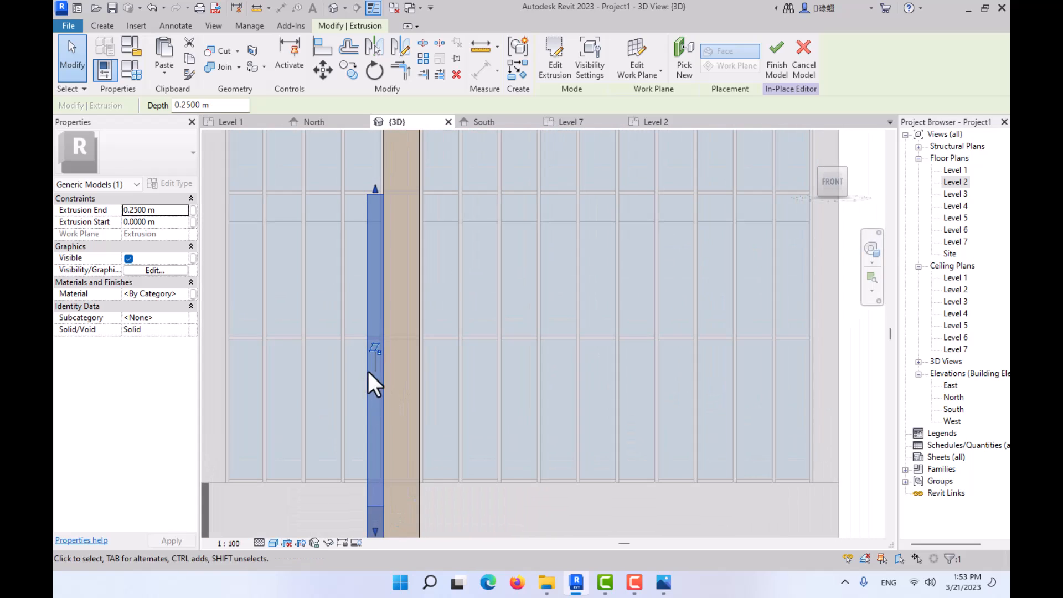
pyautogui.scroll(-2, 378, 296)
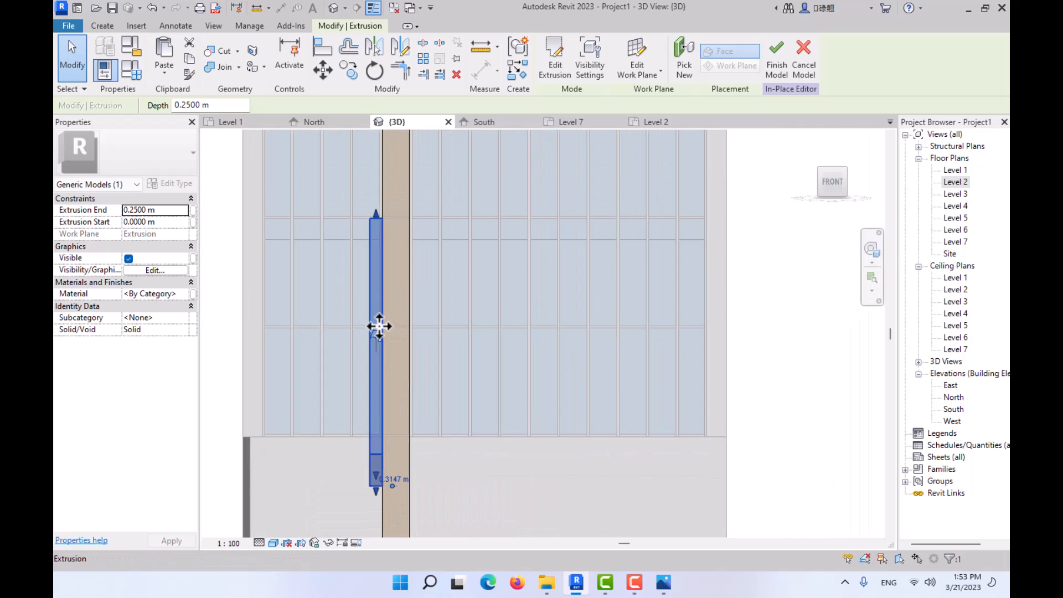
pyautogui.scroll(1, 386, 350)
pyautogui.press('Escape')
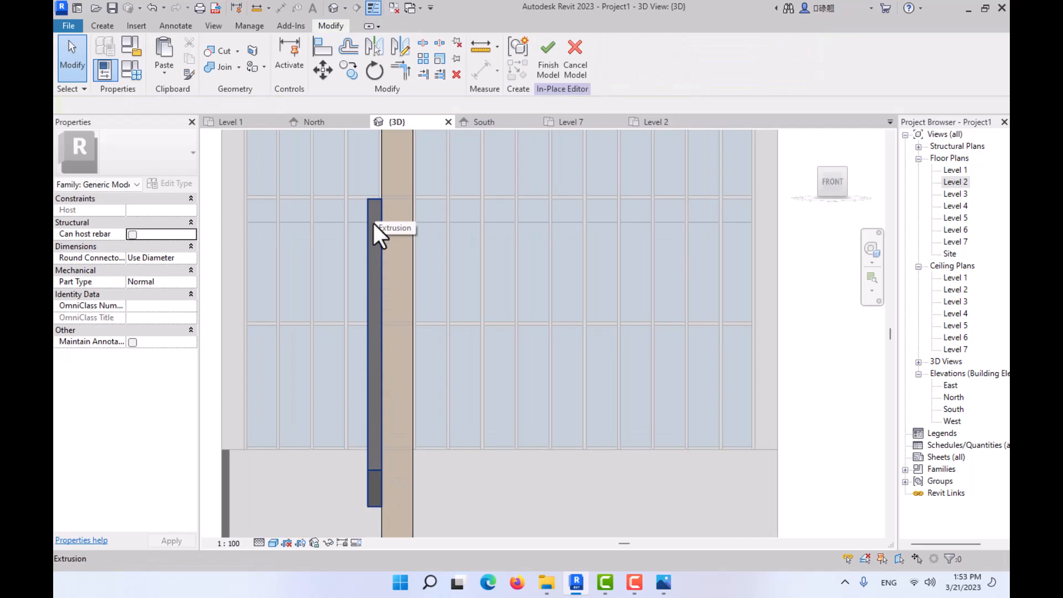
pyautogui.click(374, 363)
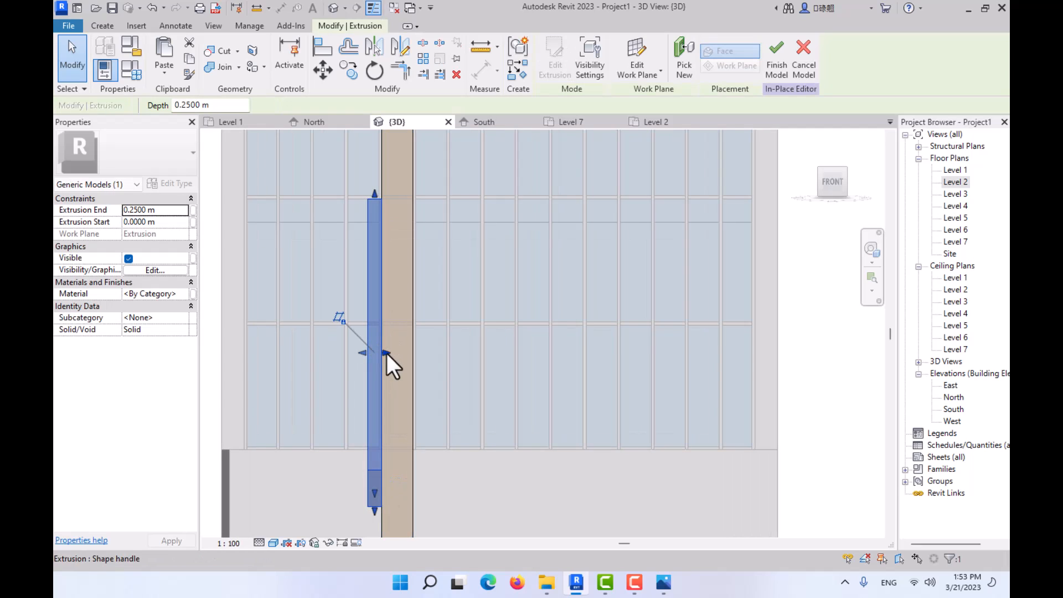
pyautogui.click(656, 584)
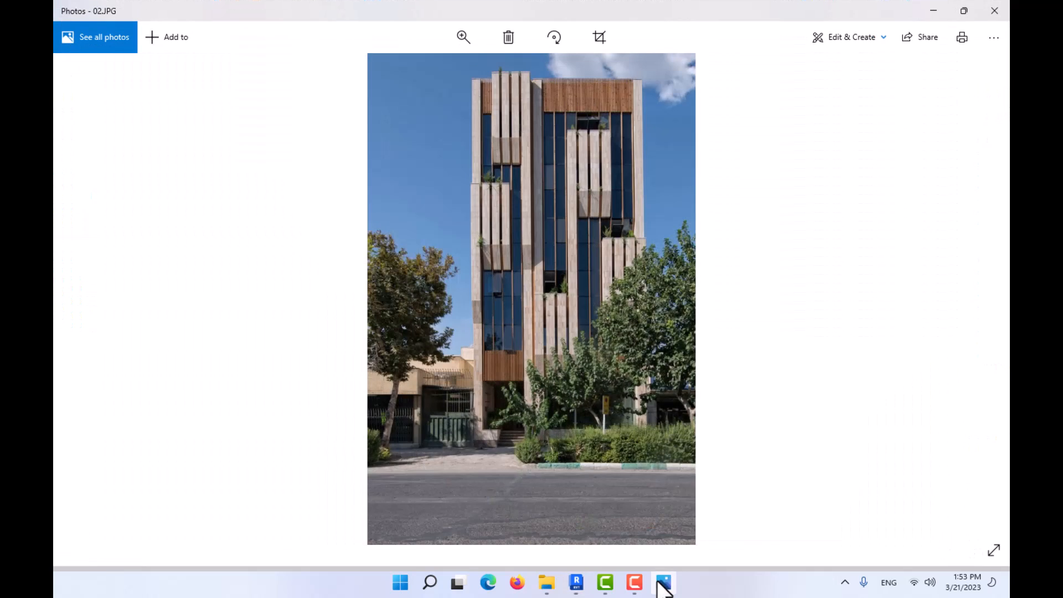
pyautogui.click(659, 583)
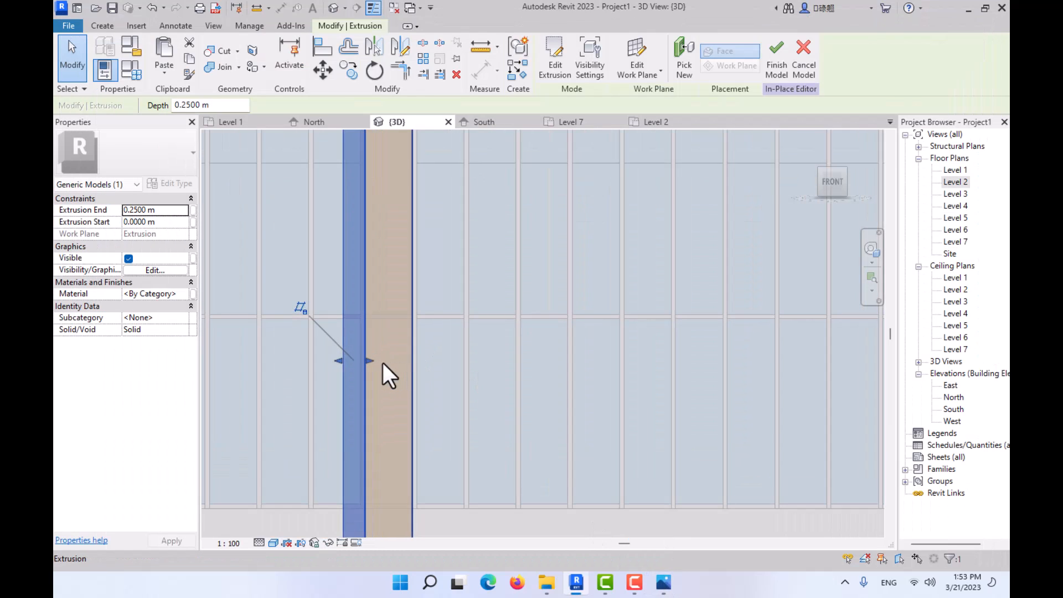
pyautogui.moveTo(370, 360); pyautogui.dragTo(418, 361)
pyautogui.scroll(-2, 413, 333)
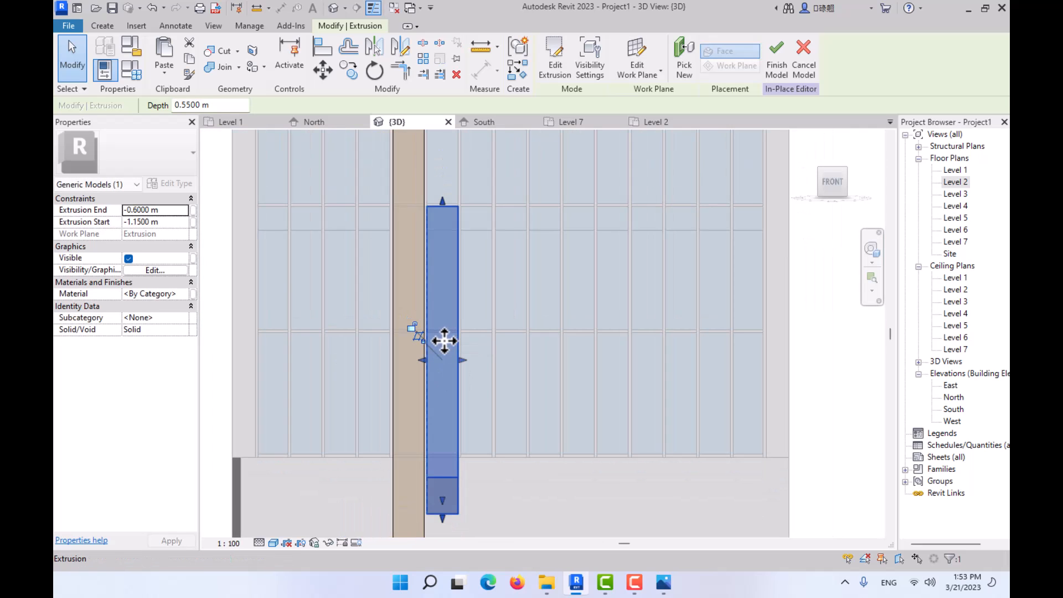
# - Assign the brick material to the lower tapered fin
pyautogui.click(186, 293)
pyautogui.click(186, 293)
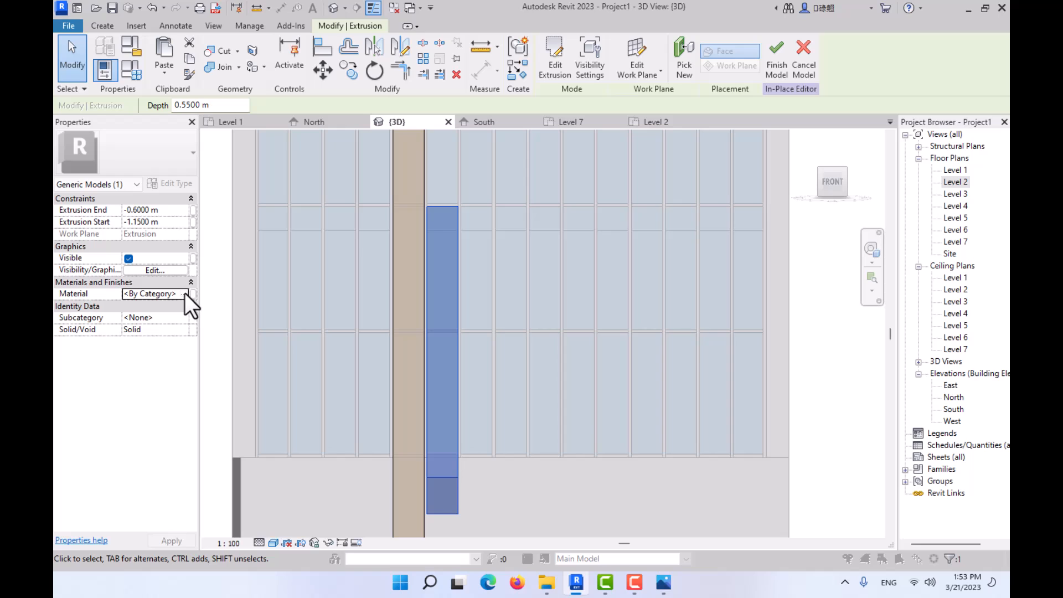
pyautogui.click(505, 477)
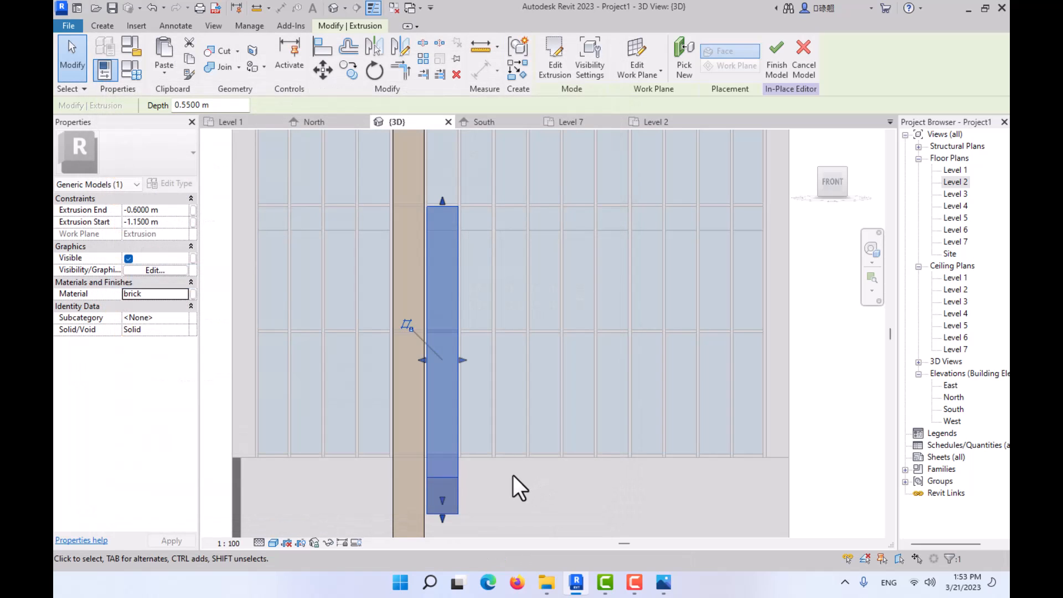
# - Examine the brick fin's slanted lower end from the side and compare the fin layout with reference photo 02.JPG
pyautogui.moveTo(508, 384); pyautogui.dragTo(500, 289, button='middle')
pyautogui.scroll(2, 467, 365)
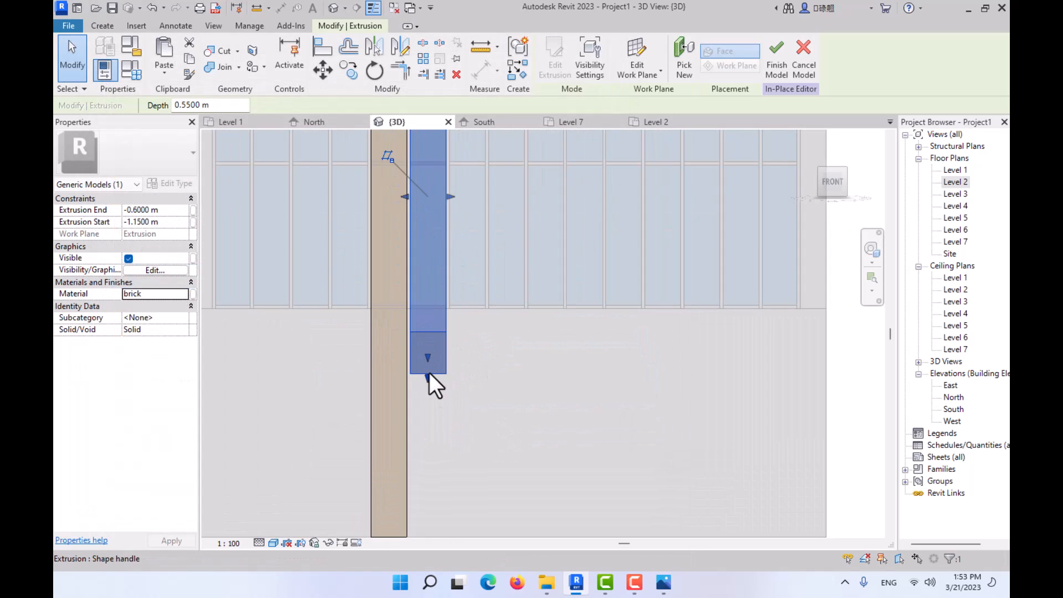
pyautogui.keyDown('shift'); pyautogui.moveTo(427, 377); pyautogui.dragTo(621, 383, button='middle'); pyautogui.keyUp('shift')
pyautogui.scroll(5, 420, 386)
pyautogui.scroll(-4, 431, 353)
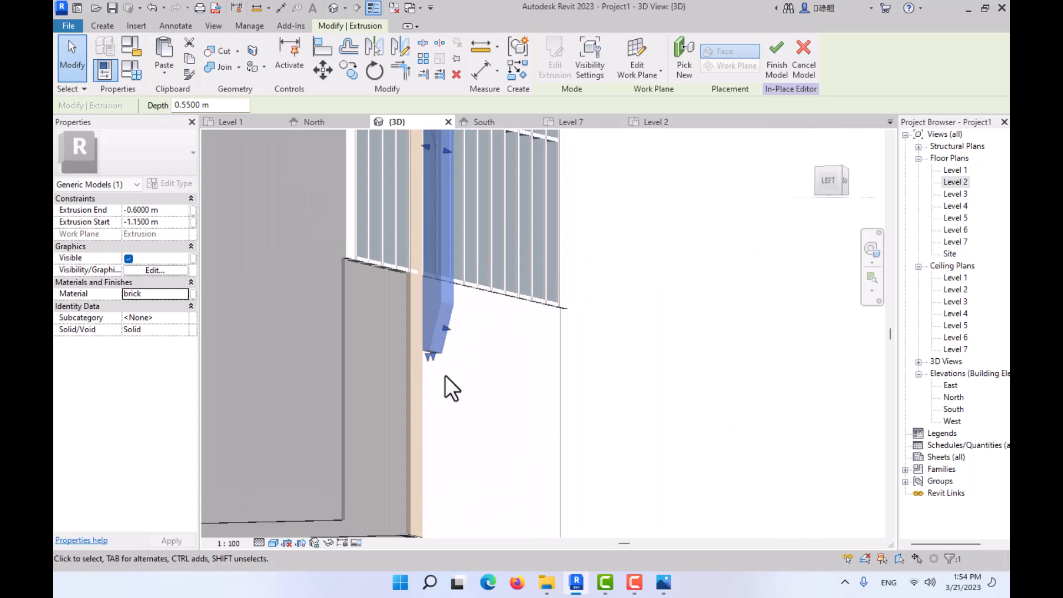
pyautogui.keyDown('shift'); pyautogui.moveTo(446, 376); pyautogui.dragTo(422, 350, button='middle'); pyautogui.keyUp('shift')
pyautogui.click(846, 192)
pyautogui.moveTo(357, 329); pyautogui.dragTo(596, 476, button='middle')
pyautogui.click(664, 583)
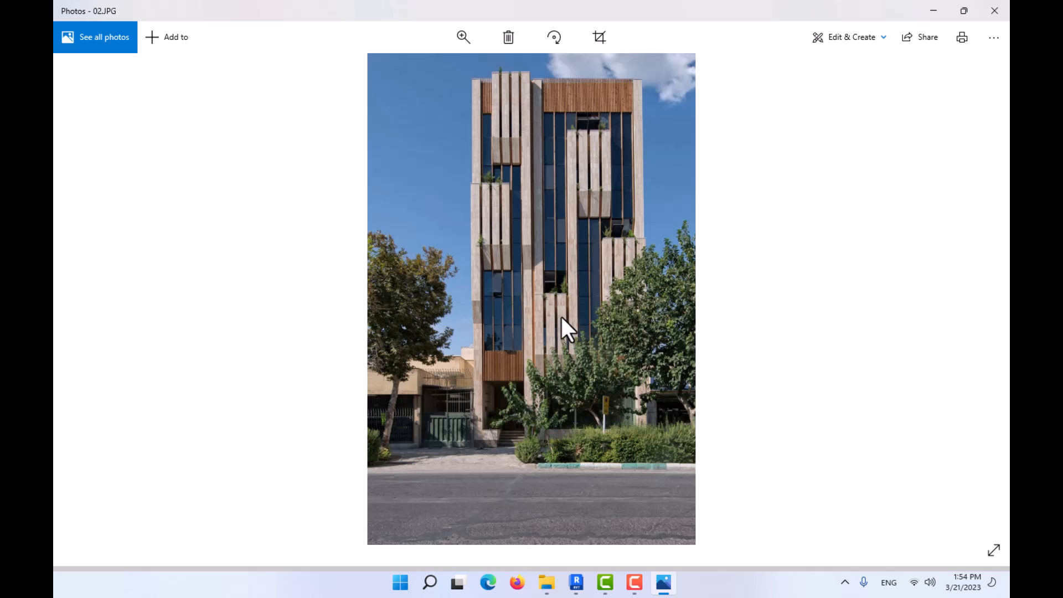
pyautogui.click(927, 10)
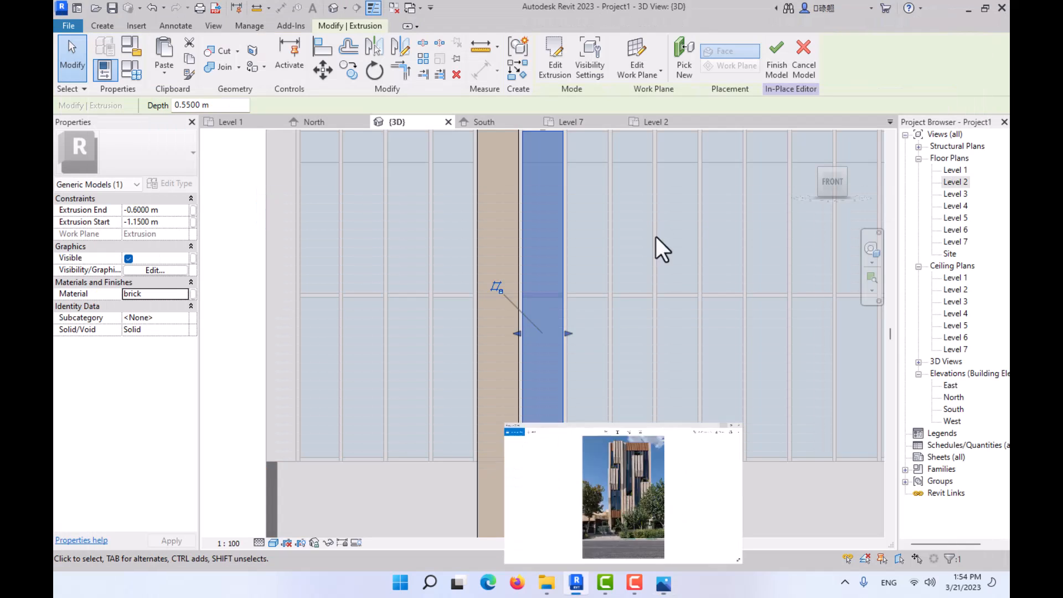
# - Copy the lower brick fin into the next three curtain wall bays with multiple copying on and the constraint off
pyautogui.click(345, 65)
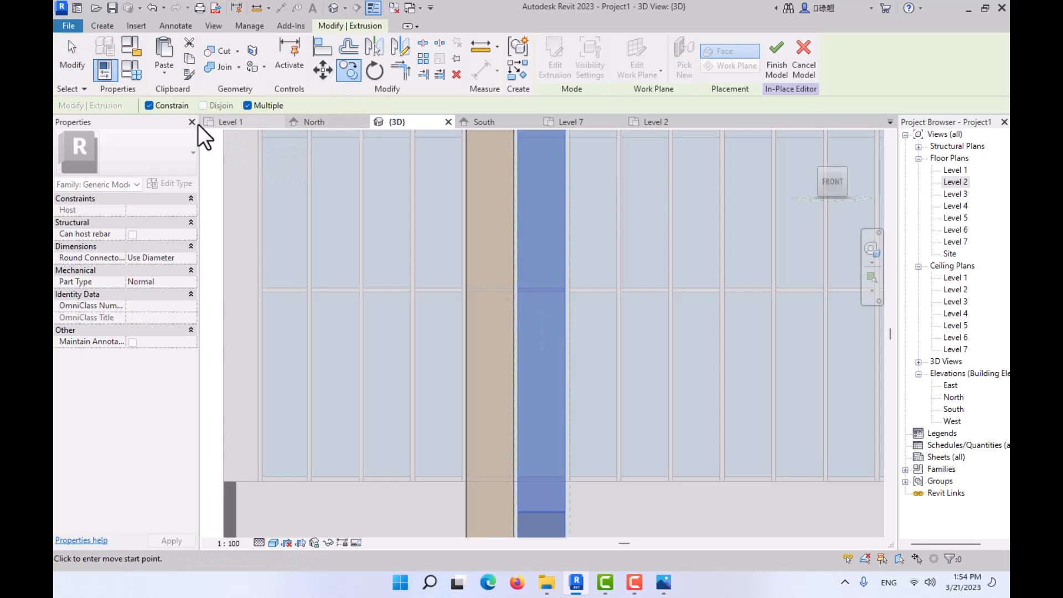
pyautogui.scroll(-1, 560, 281)
pyautogui.moveTo(547, 393); pyautogui.dragTo(480, 523, button='middle')
pyautogui.scroll(3, 500, 312)
pyautogui.click(491, 254)
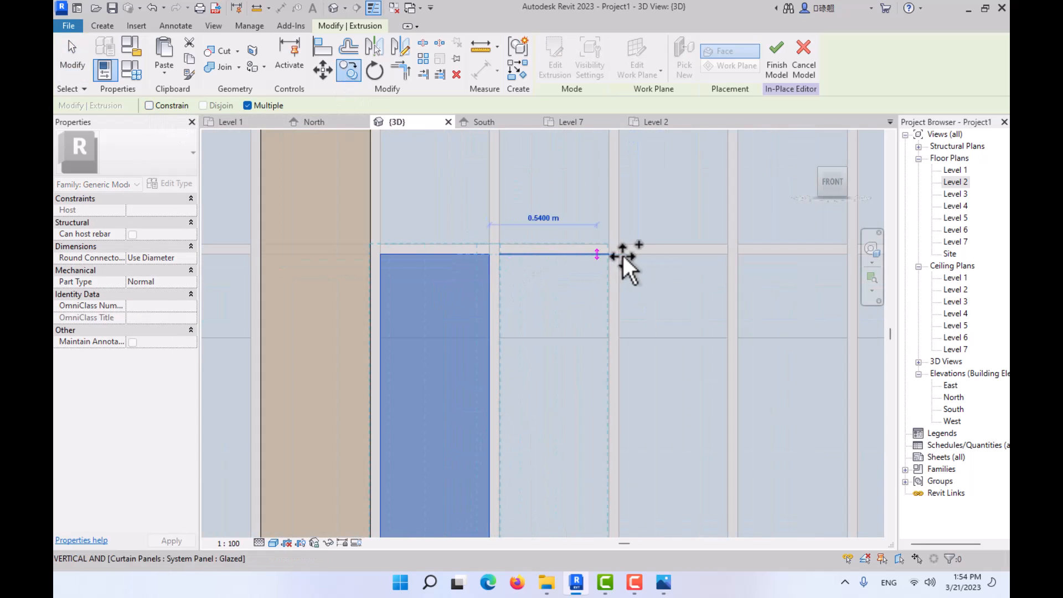
pyautogui.click(609, 254)
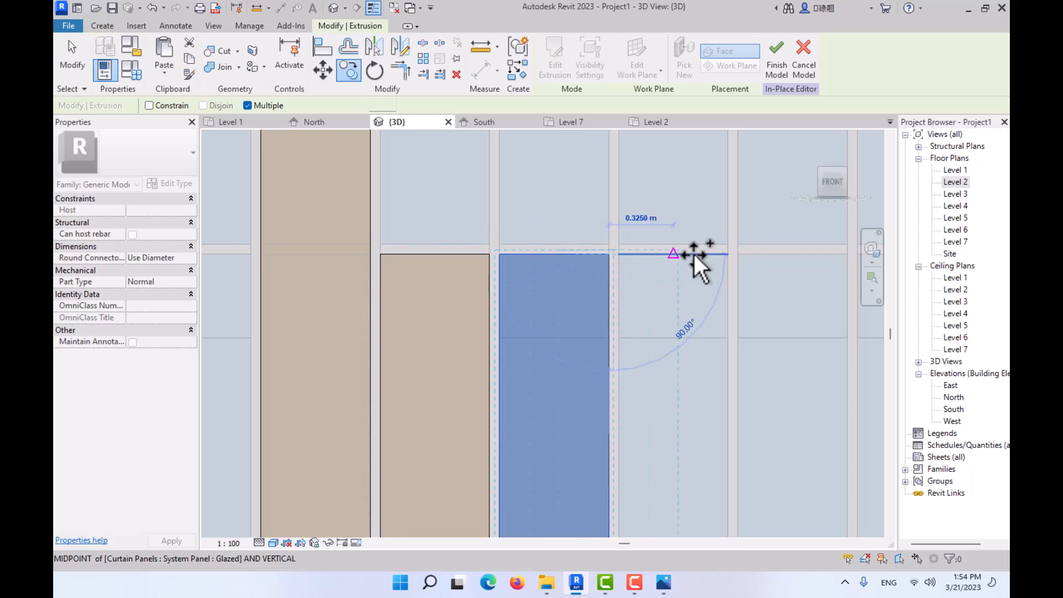
pyautogui.click(729, 255)
pyautogui.moveTo(729, 255); pyautogui.dragTo(437, 277, button='middle')
pyautogui.scroll(1, 608, 261)
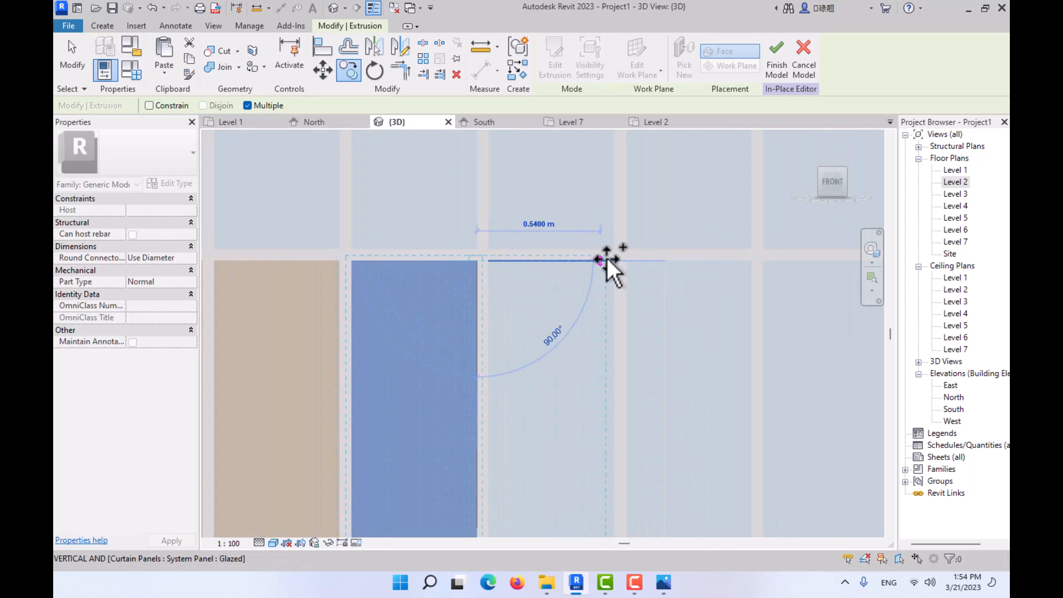
pyautogui.click(613, 258)
pyautogui.scroll(-2, 580, 276)
pyautogui.press('Escape')
pyautogui.press('Escape')
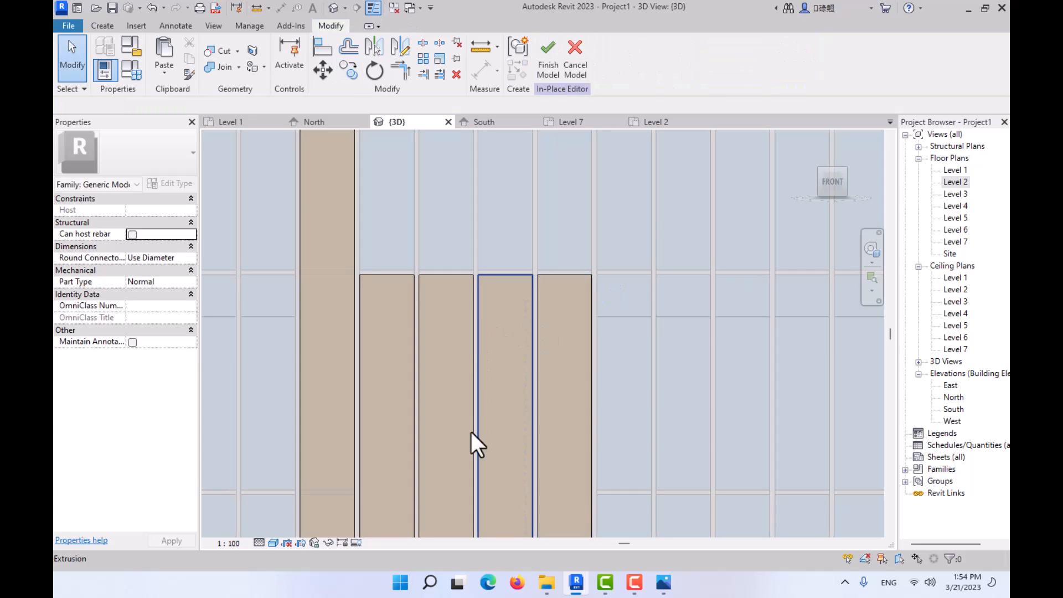
# - Examine the arrangement and heights of the facade fin groups in reference photos 01.jpg and 02.JPG and compare them with the model
pyautogui.click(661, 590)
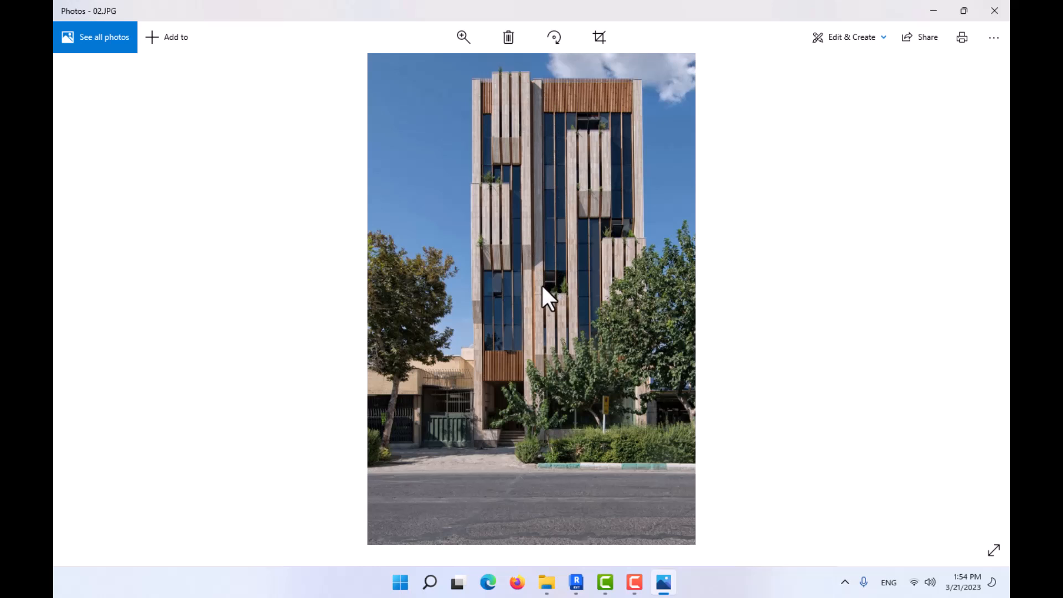
pyautogui.scroll(1, 539, 290)
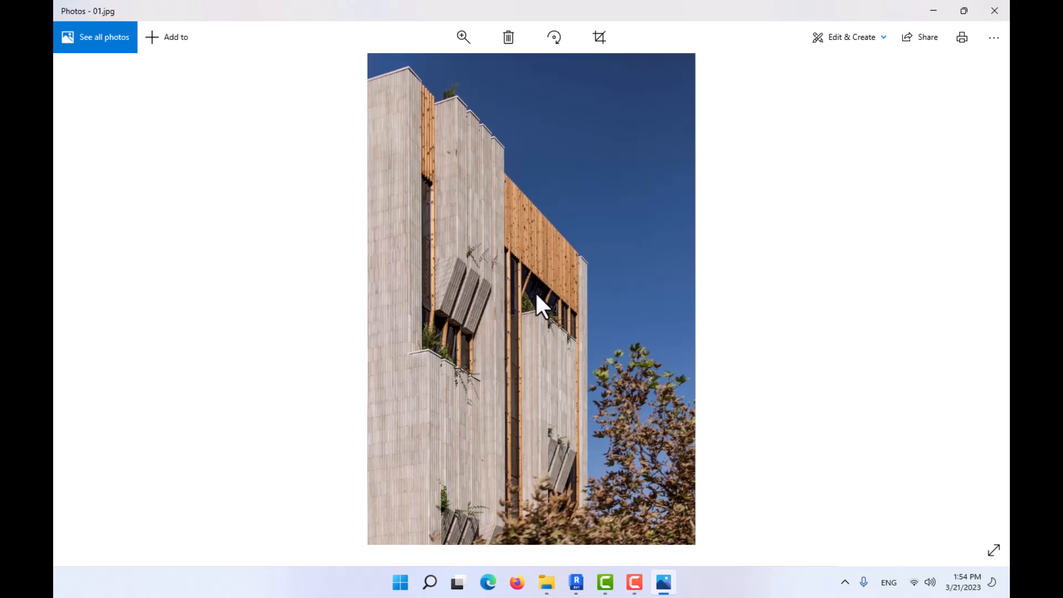
pyautogui.scroll(-1, 535, 291)
pyautogui.keyDown('ctrl'); pyautogui.scroll(4, 537, 294); pyautogui.keyUp('ctrl')
pyautogui.moveTo(538, 294); pyautogui.dragTo(549, 233)
pyautogui.keyDown('ctrl'); pyautogui.scroll(1, 552, 215); pyautogui.keyUp('ctrl')
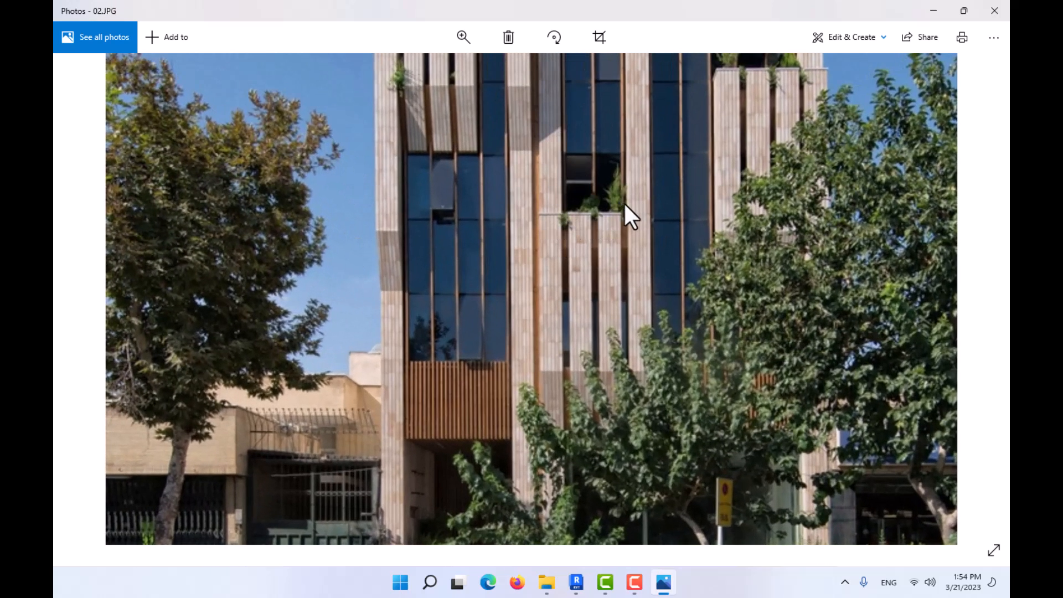
pyautogui.moveTo(633, 201); pyautogui.dragTo(611, 382)
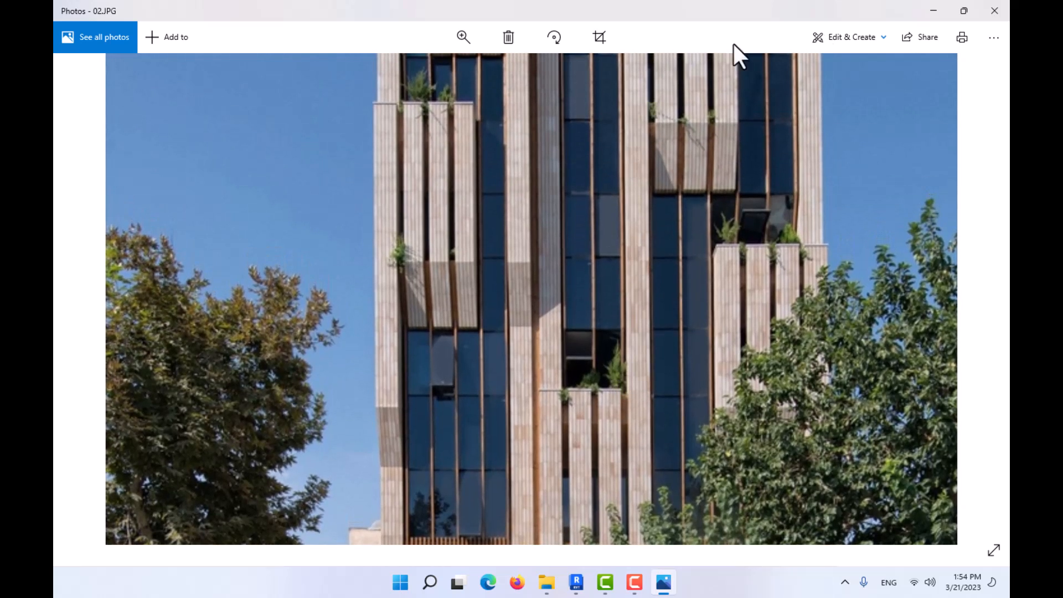
pyautogui.click(933, 10)
pyautogui.scroll(-3, 493, 287)
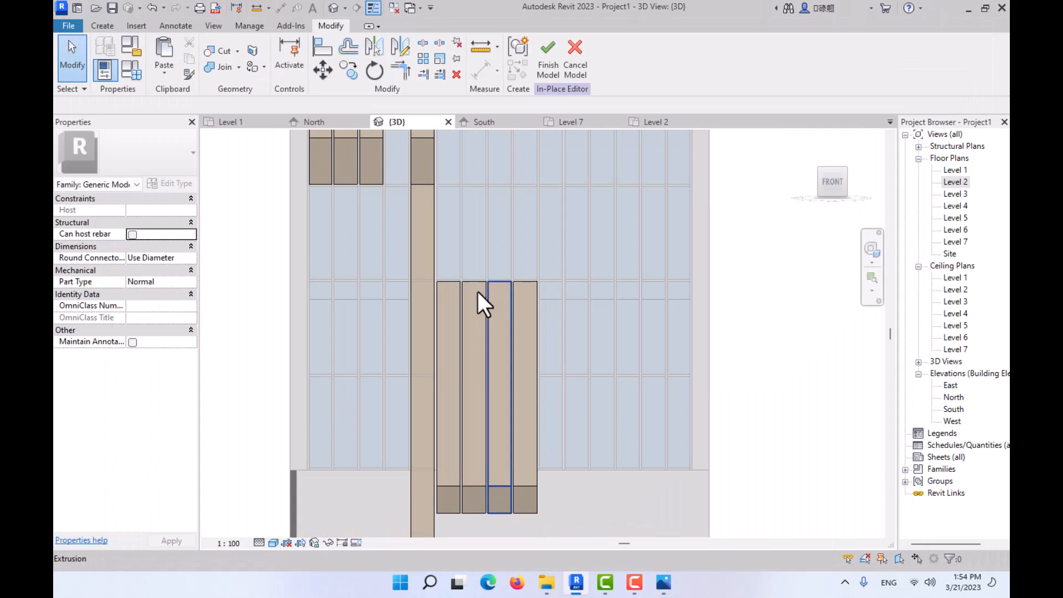
pyautogui.scroll(2, 457, 278)
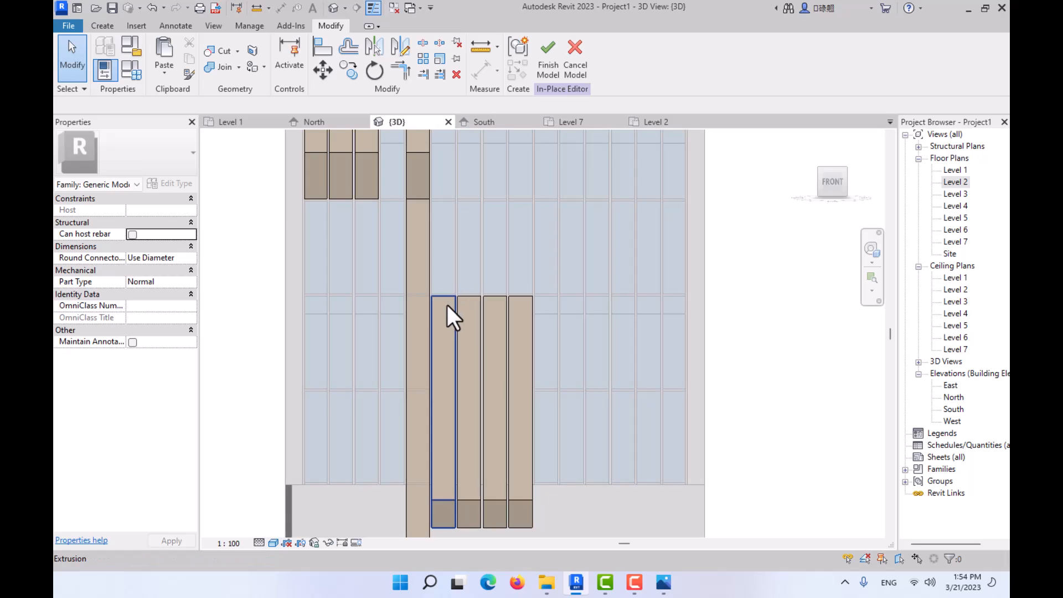
# - Stretch the top of the fourth fin in the lower brick group up to the building's roof edge
pyautogui.click(518, 303)
pyautogui.scroll(-4, 516, 290)
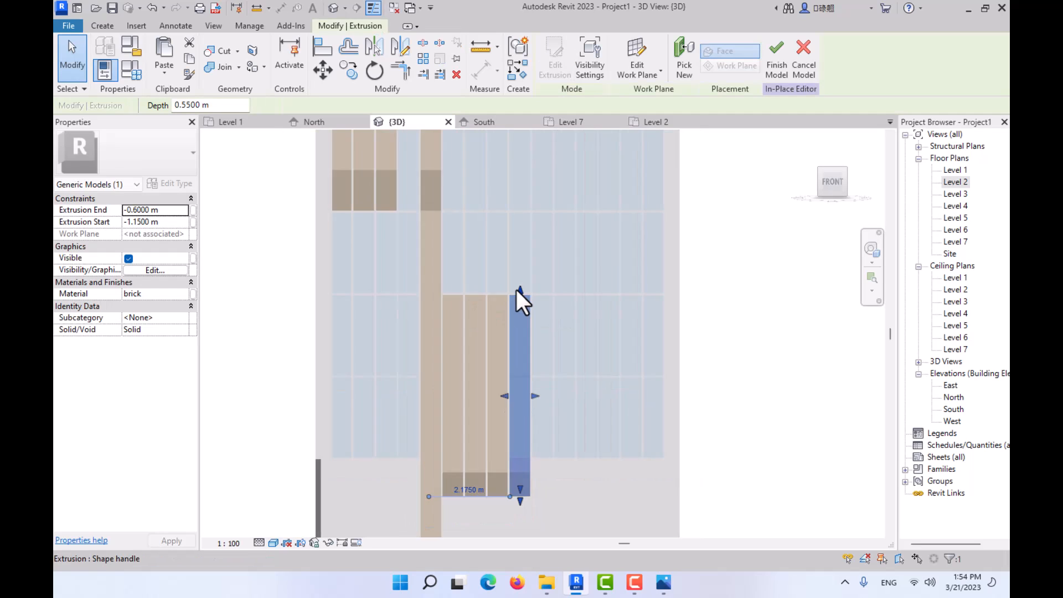
pyautogui.moveTo(539, 313); pyautogui.dragTo(549, 413, button='middle')
pyautogui.keyDown('ctrl'); pyautogui.click(486, 404); pyautogui.keyUp('ctrl')
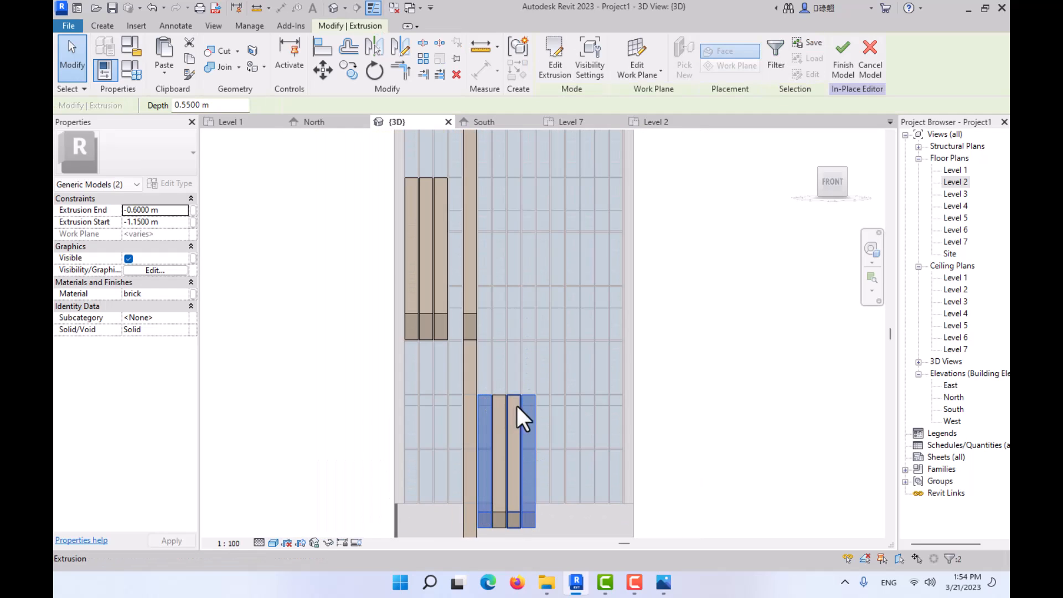
pyautogui.press('Escape')
pyautogui.click(530, 400)
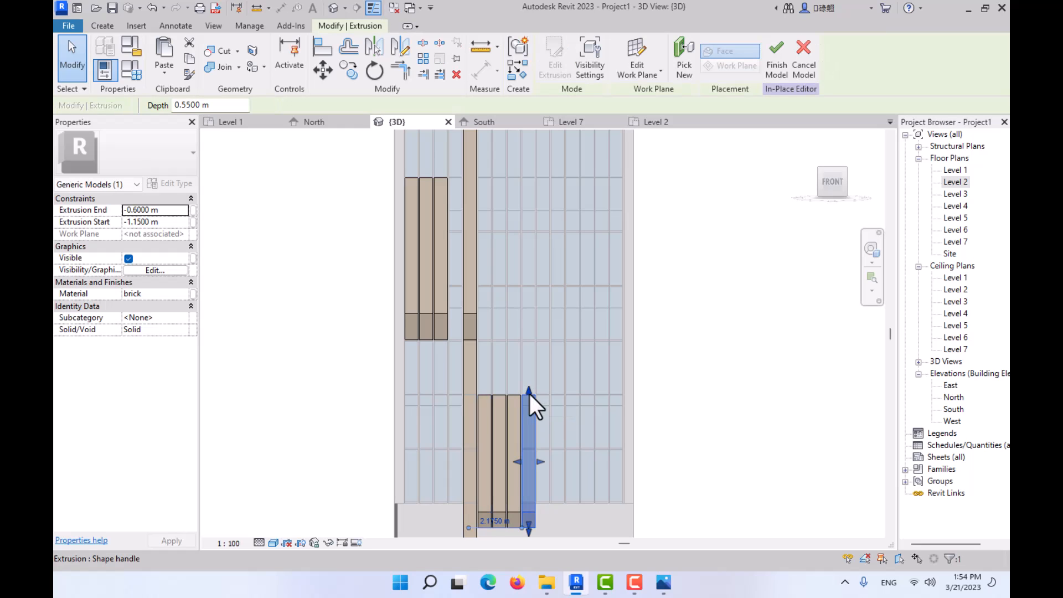
pyautogui.moveTo(529, 393); pyautogui.dragTo(536, 172)
pyautogui.moveTo(536, 171); pyautogui.dragTo(520, 414, button='middle')
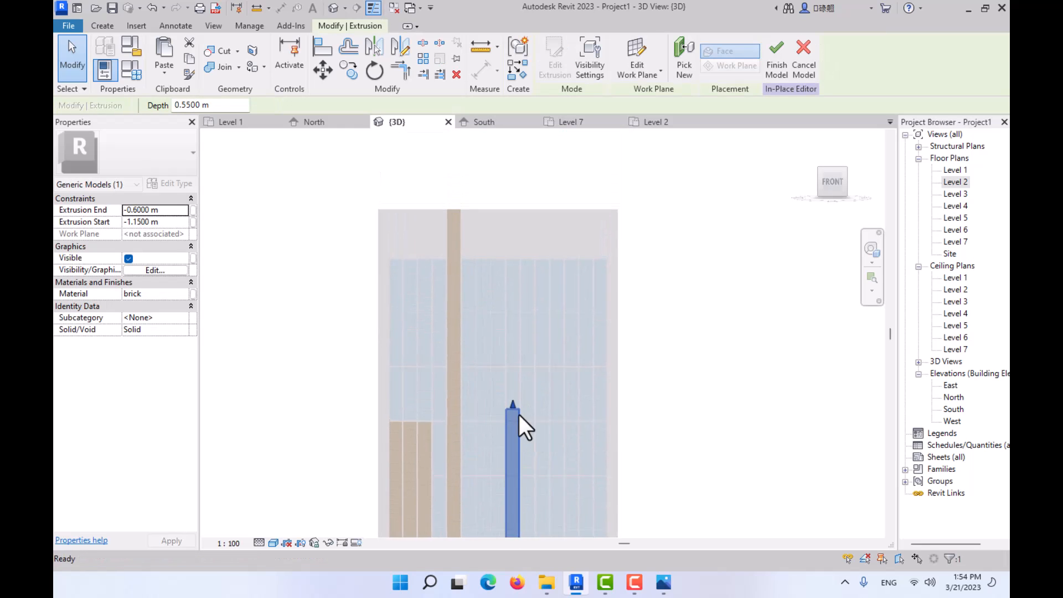
pyautogui.scroll(3, 513, 404)
pyautogui.moveTo(513, 347); pyautogui.dragTo(511, 190)
pyautogui.moveTo(511, 191); pyautogui.dragTo(510, 330, button='middle')
pyautogui.moveTo(509, 266); pyautogui.dragTo(506, 248)
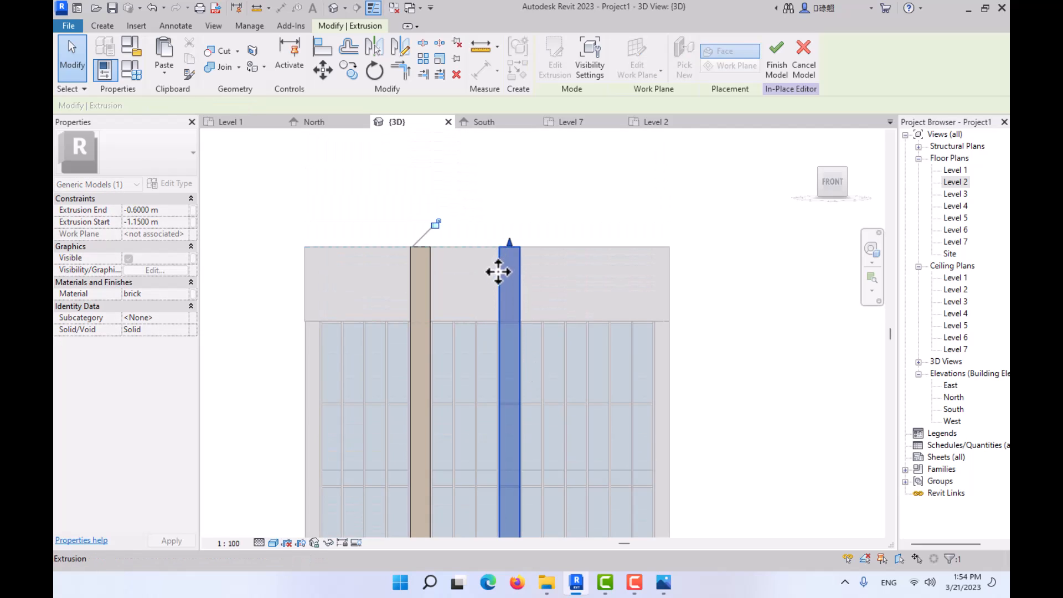
# - Stretch the top of the first fin in the lower brick group up to the roof edge, beside the full-height fin
pyautogui.scroll(-3, 500, 290)
pyautogui.moveTo(501, 293); pyautogui.dragTo(496, 144, button='middle')
pyautogui.click(464, 447)
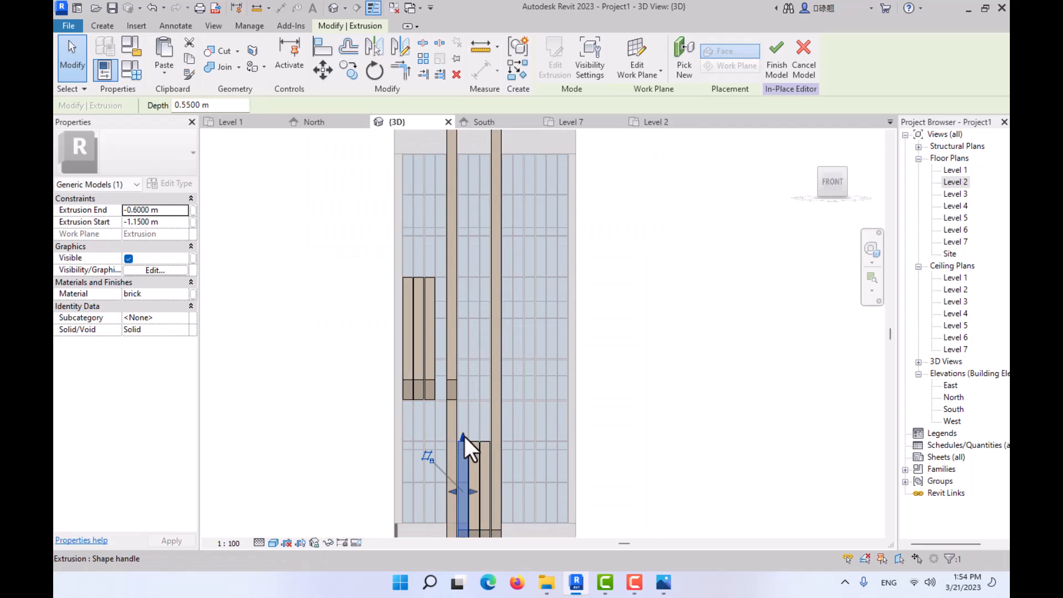
pyautogui.moveTo(463, 437); pyautogui.dragTo(464, 129)
pyautogui.moveTo(465, 161); pyautogui.dragTo(468, 325, button='middle')
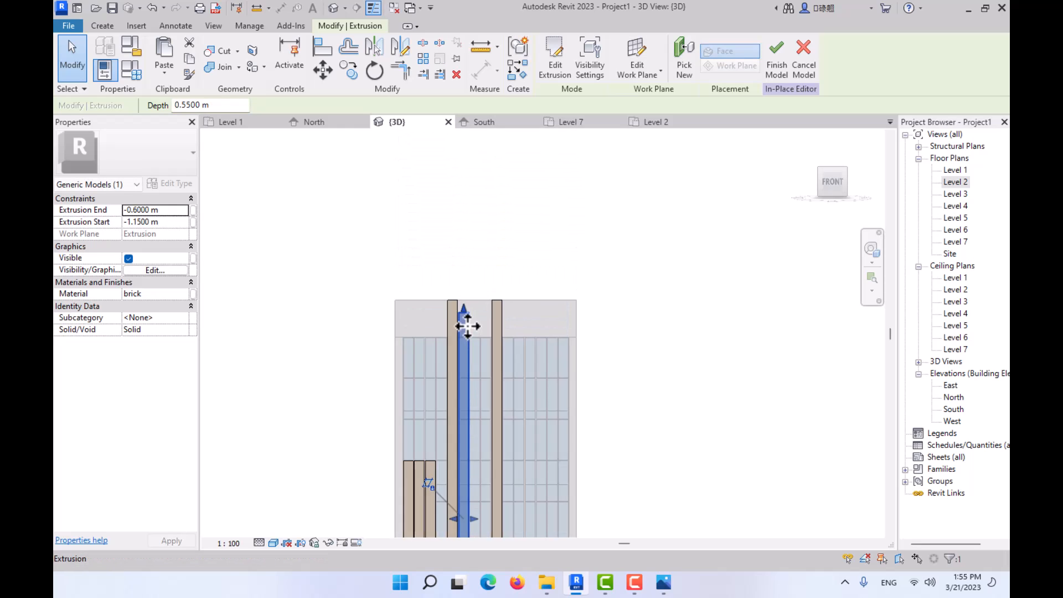
pyautogui.scroll(3, 468, 301)
pyautogui.moveTo(454, 278); pyautogui.dragTo(454, 268)
pyautogui.click(514, 302)
pyautogui.scroll(-6, 515, 310)
pyautogui.moveTo(521, 429); pyautogui.dragTo(485, 281, button='middle')
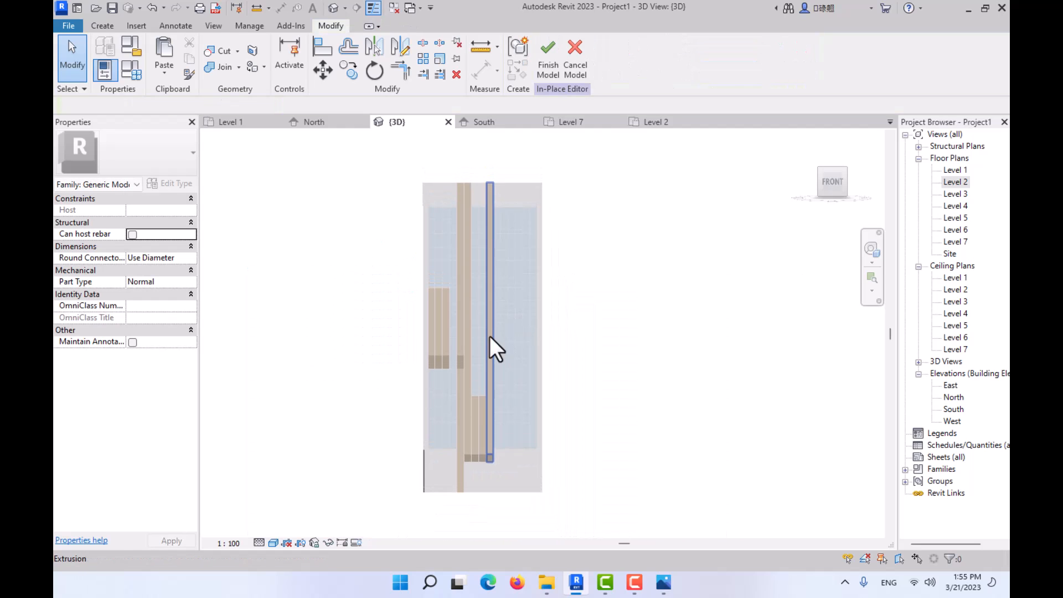
# - Examine the top heights and spacing of the facade fin groups in reference photos 01.jpg and 02.JPG
pyautogui.click(664, 583)
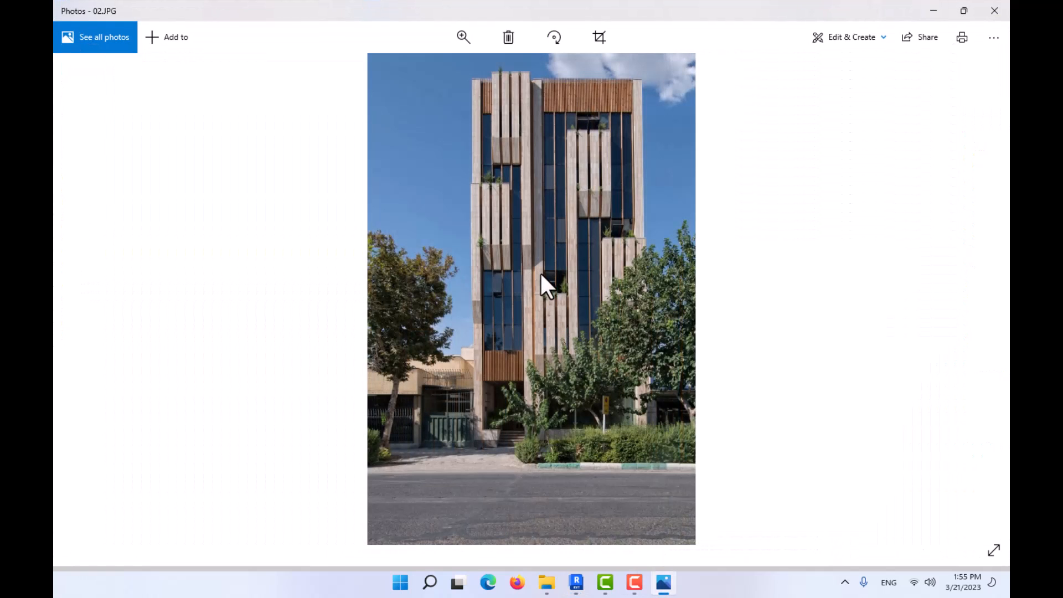
pyautogui.press('Left')
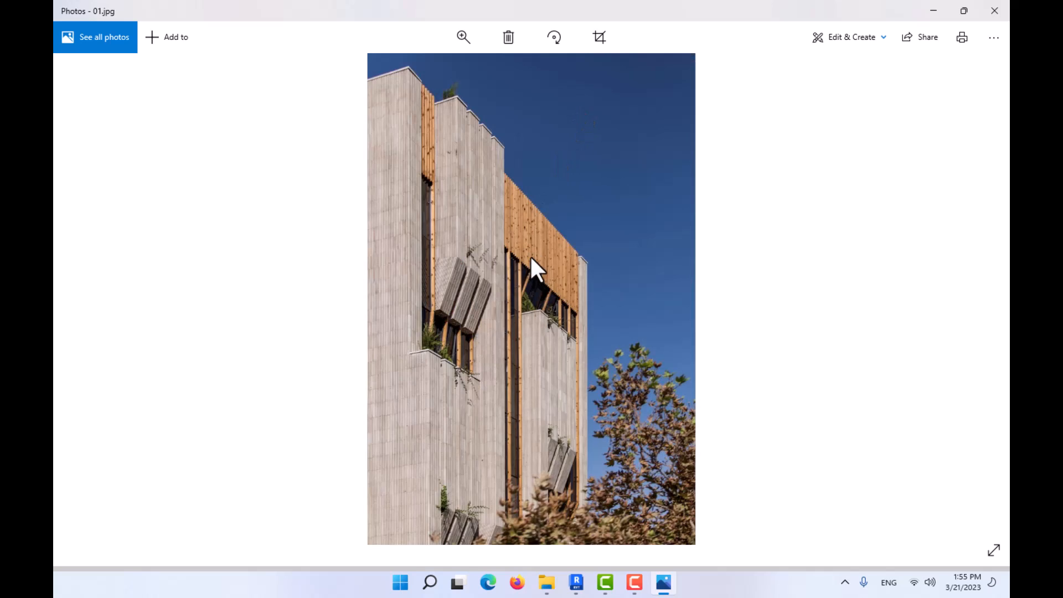
pyautogui.press('Right')
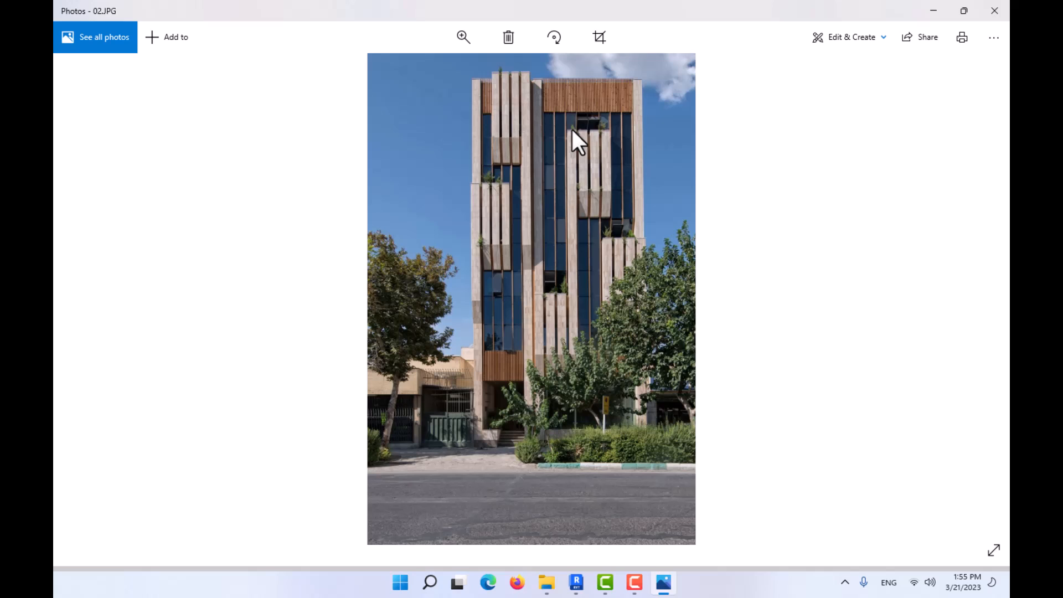
pyautogui.scroll(1, 512, 344)
pyautogui.scroll(-1, 513, 344)
pyautogui.keyDown('ctrl'); pyautogui.scroll(4, 506, 338); pyautogui.keyUp('ctrl')
pyautogui.moveTo(566, 280); pyautogui.dragTo(483, 474)
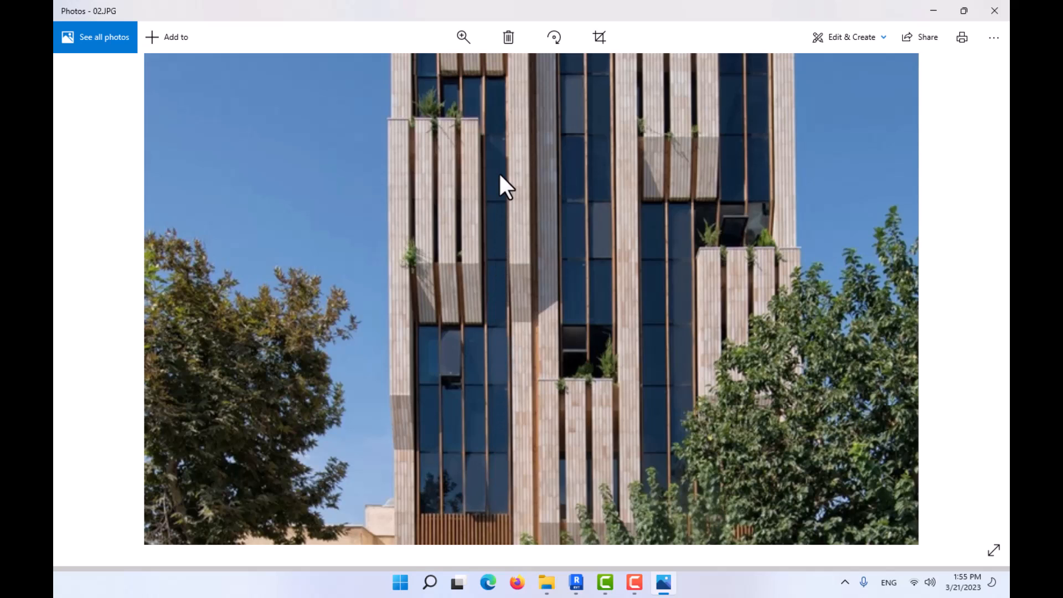
pyautogui.moveTo(500, 175); pyautogui.dragTo(494, 408)
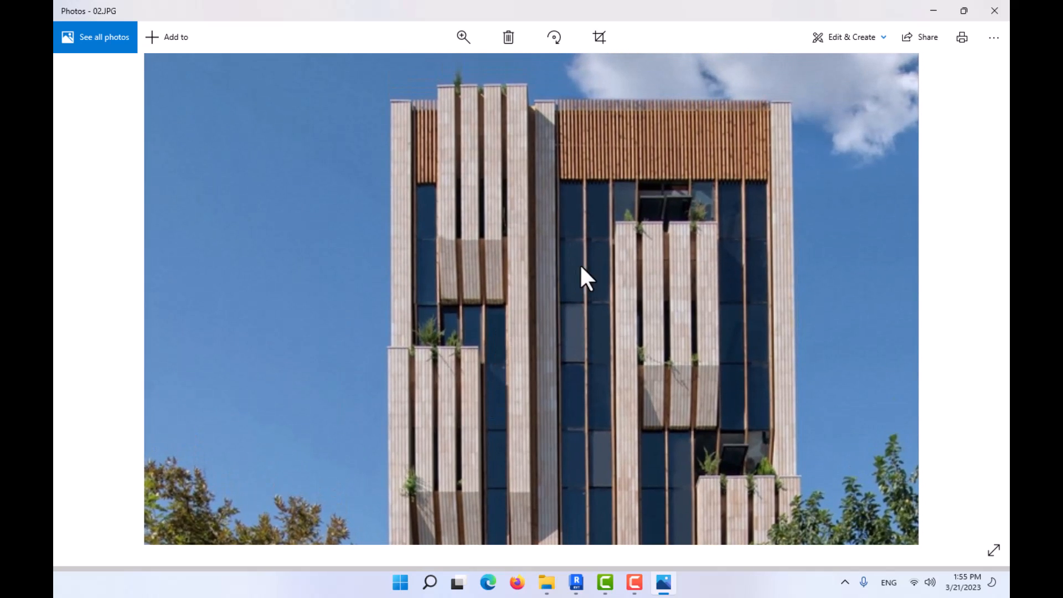
pyautogui.click(941, 3)
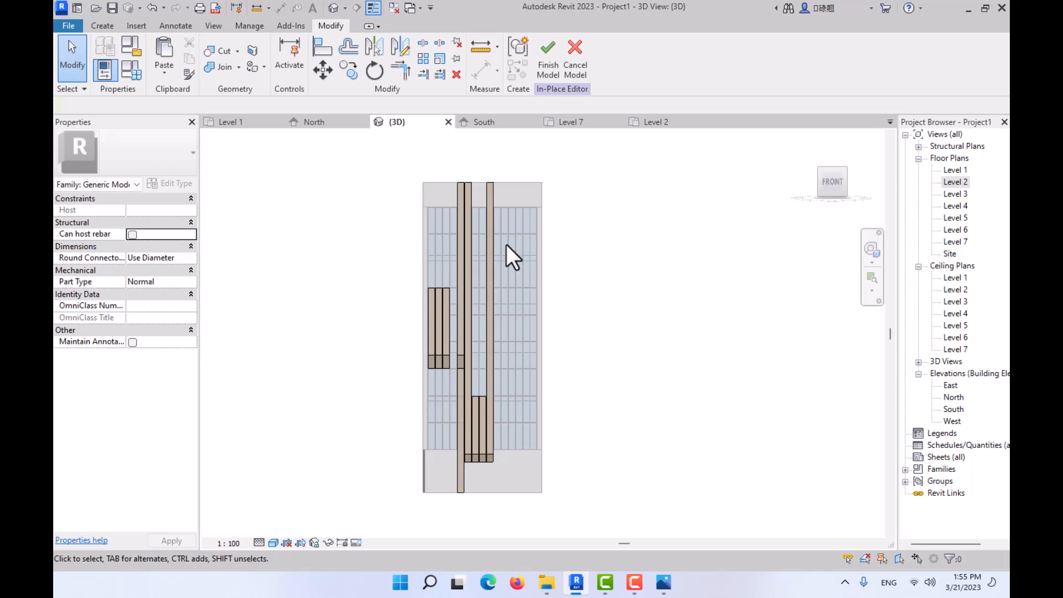
# - Set the top of the lower group's fourth fin to the first horizontal grid line below the curtain wall's top, and check it against photo 02.JPG
pyautogui.scroll(5, 503, 235)
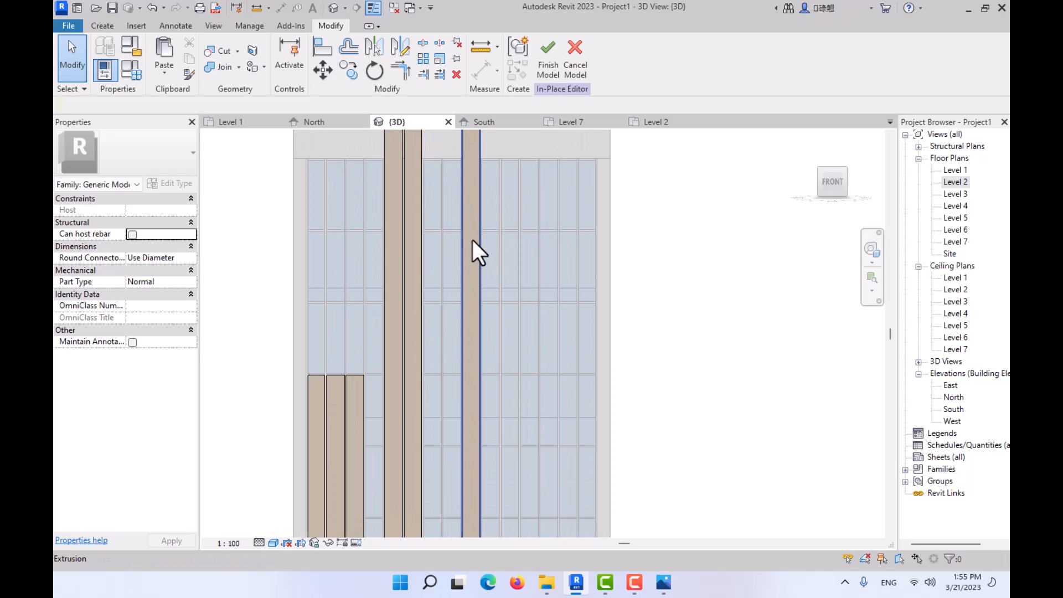
pyautogui.click(470, 239)
pyautogui.moveTo(468, 237); pyautogui.dragTo(476, 349, button='middle')
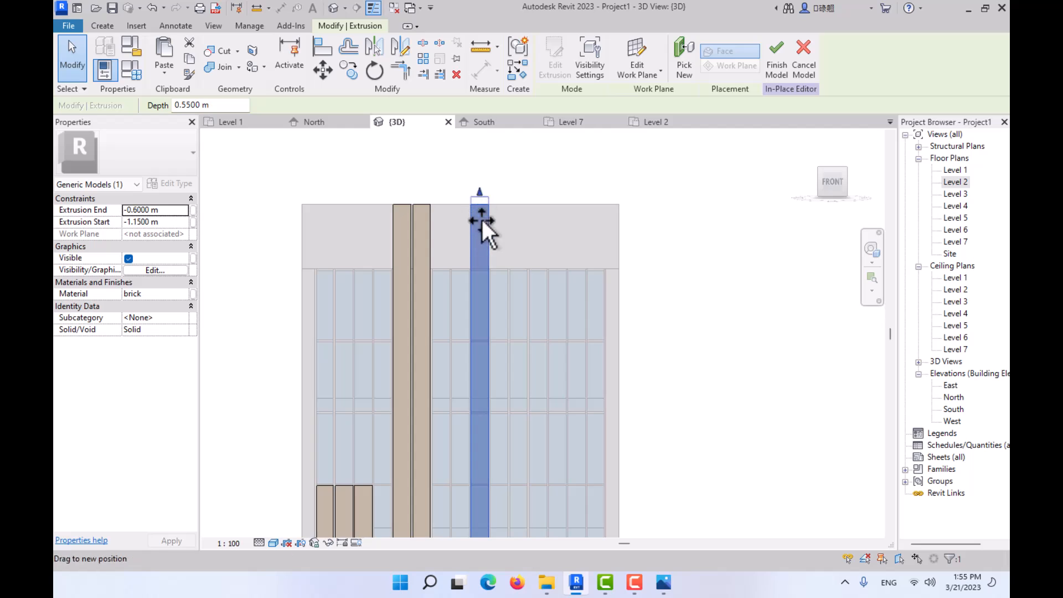
pyautogui.moveTo(490, 347); pyautogui.dragTo(489, 342)
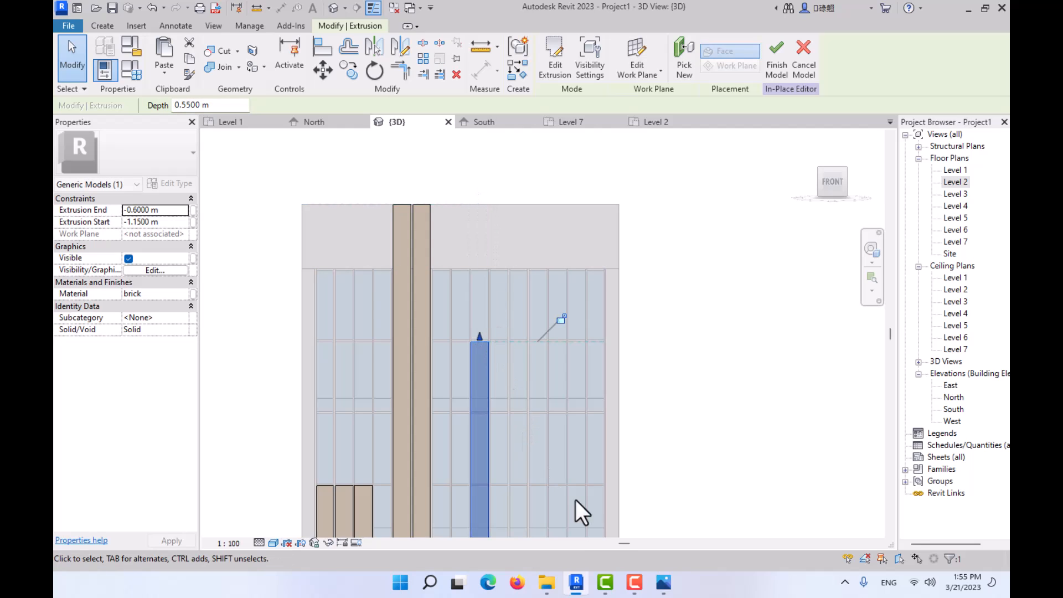
pyautogui.click(665, 583)
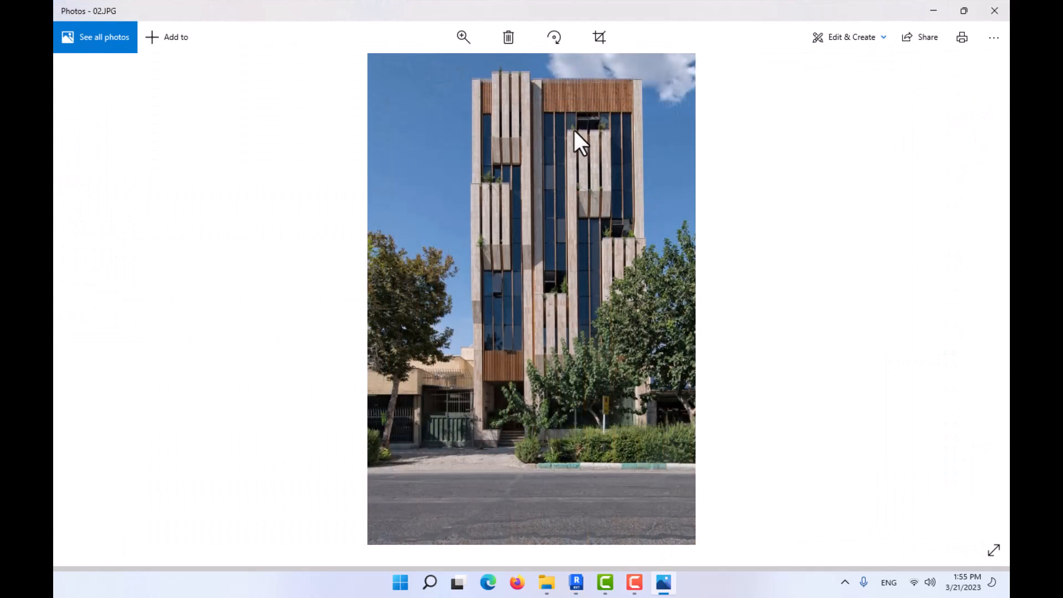
pyautogui.click(932, 9)
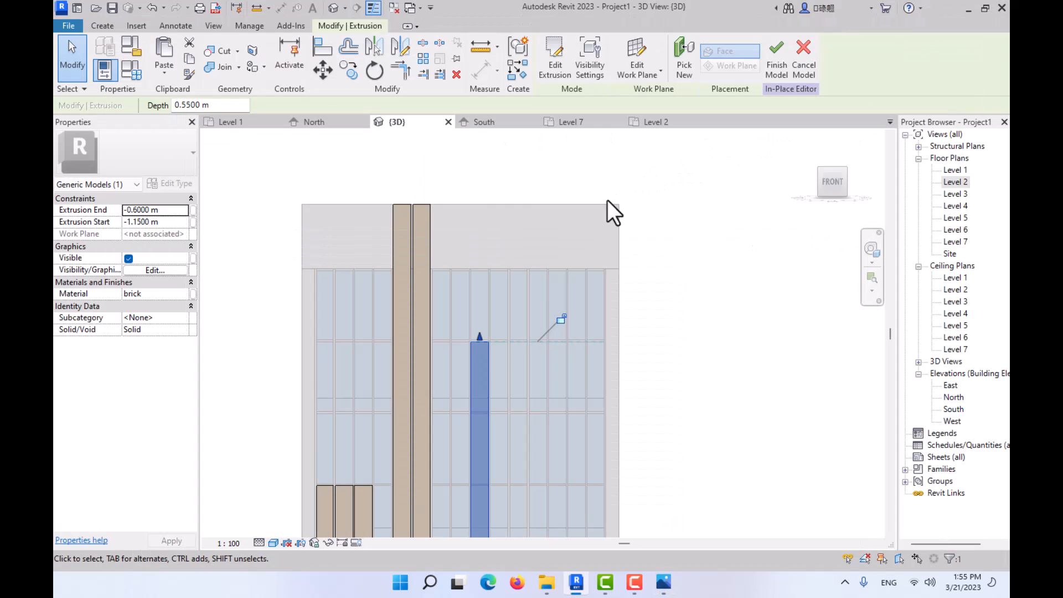
# - Copy the third fin of the upper-left group into the three bays right of the shortened tall fin, aligning their tops, with Multiple on and Constrain off
pyautogui.keyDown('shift'); pyautogui.moveTo(586, 249); pyautogui.dragTo(422, 324, button='middle'); pyautogui.keyUp('shift')
pyautogui.click(401, 362)
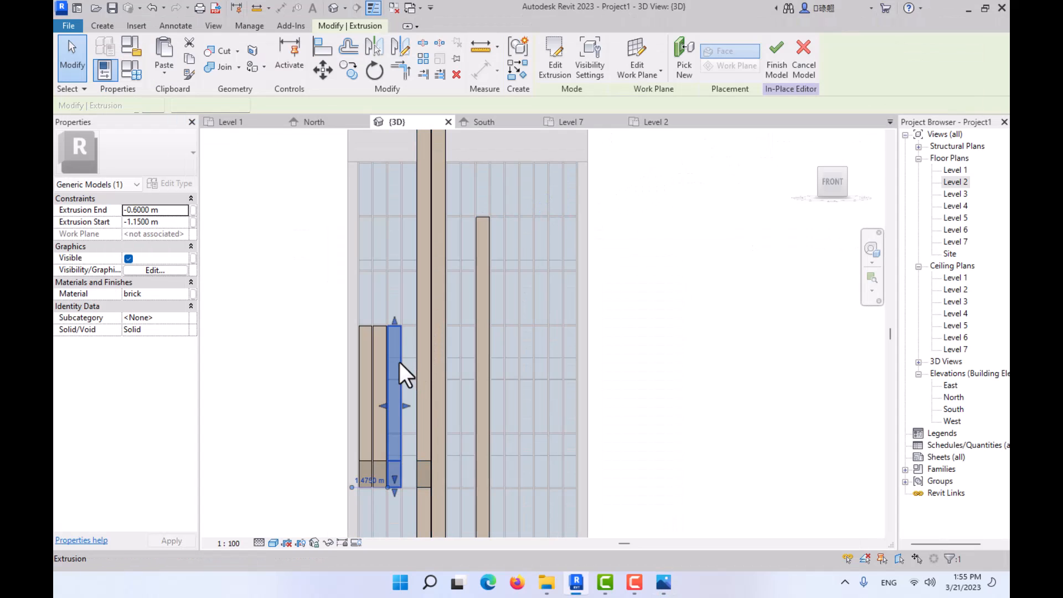
pyautogui.click(347, 68)
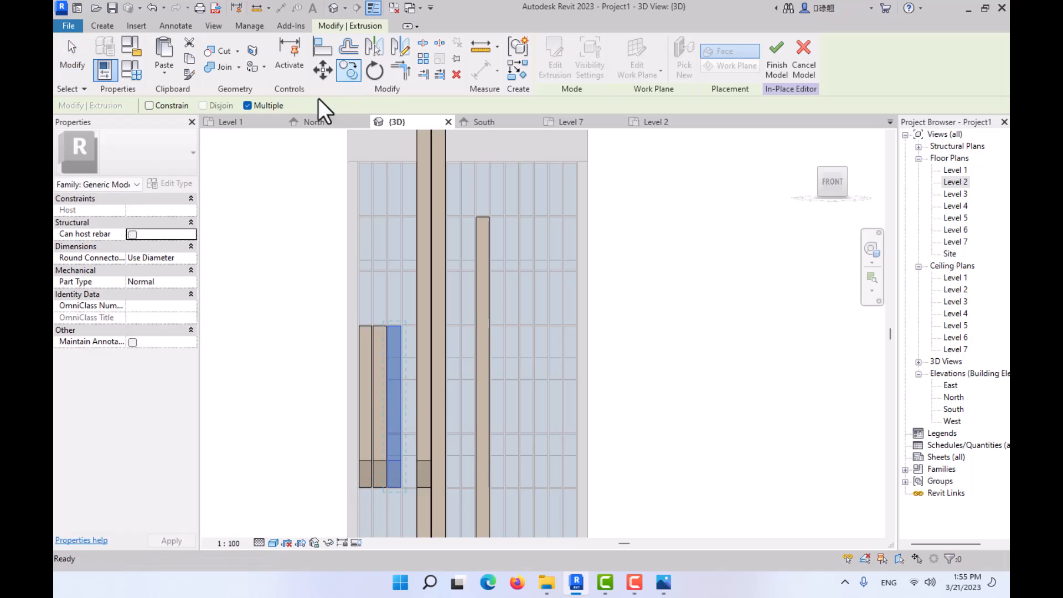
pyautogui.scroll(4, 412, 338)
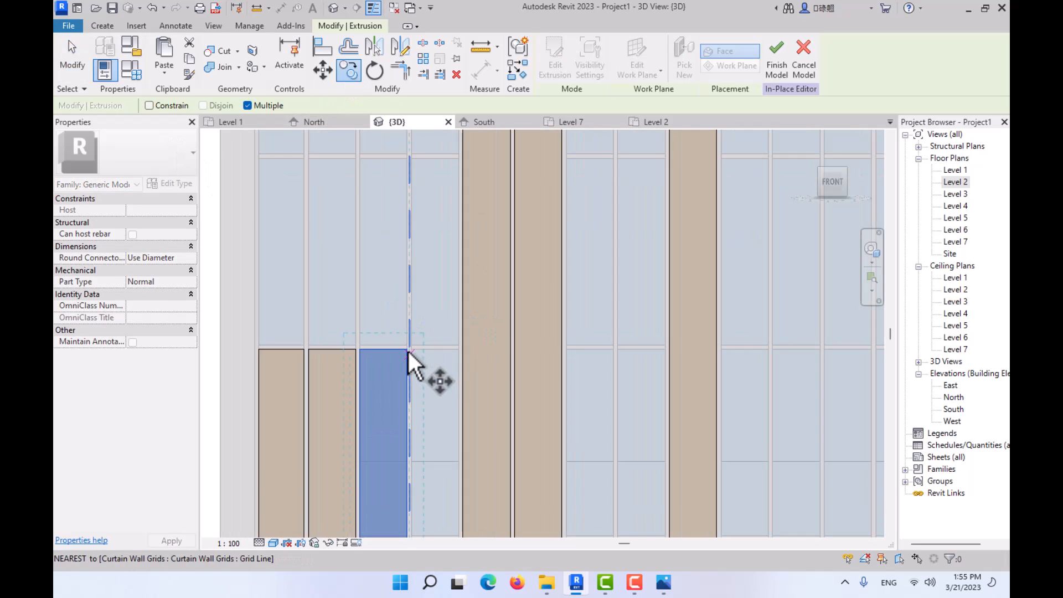
pyautogui.click(407, 350)
pyautogui.scroll(-1, 530, 298)
pyautogui.moveTo(533, 296); pyautogui.dragTo(387, 465, button='middle')
pyautogui.moveTo(618, 199); pyautogui.dragTo(546, 311, button='middle')
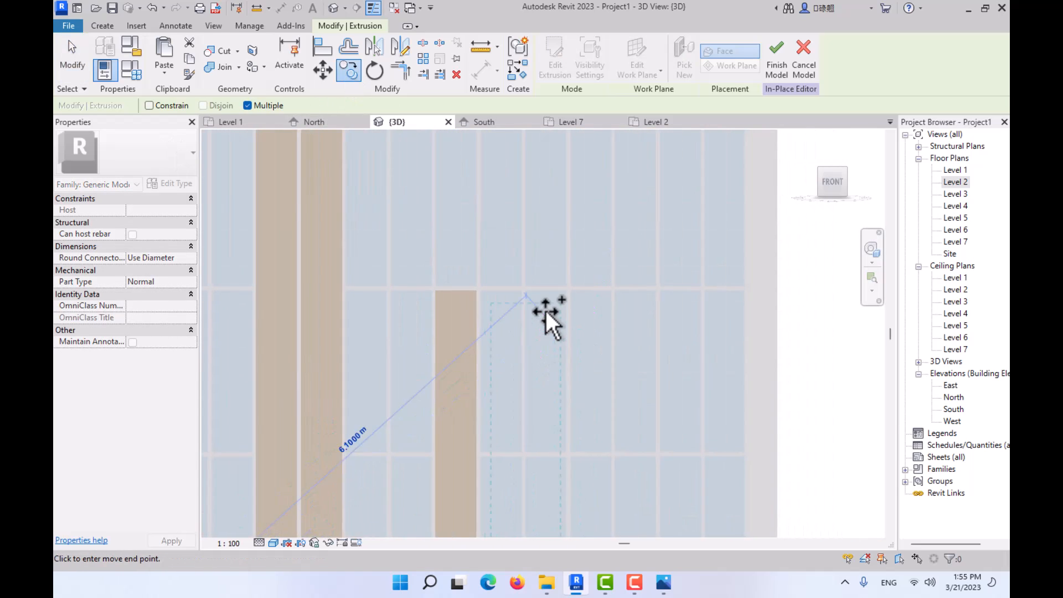
pyautogui.scroll(2, 545, 310)
pyautogui.click(498, 272)
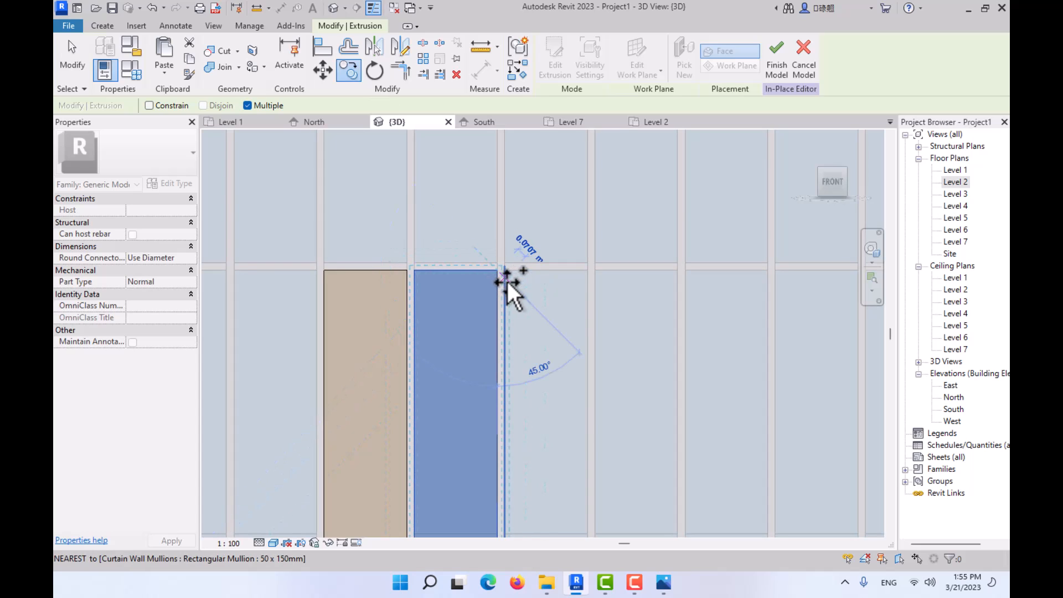
pyautogui.click(588, 270)
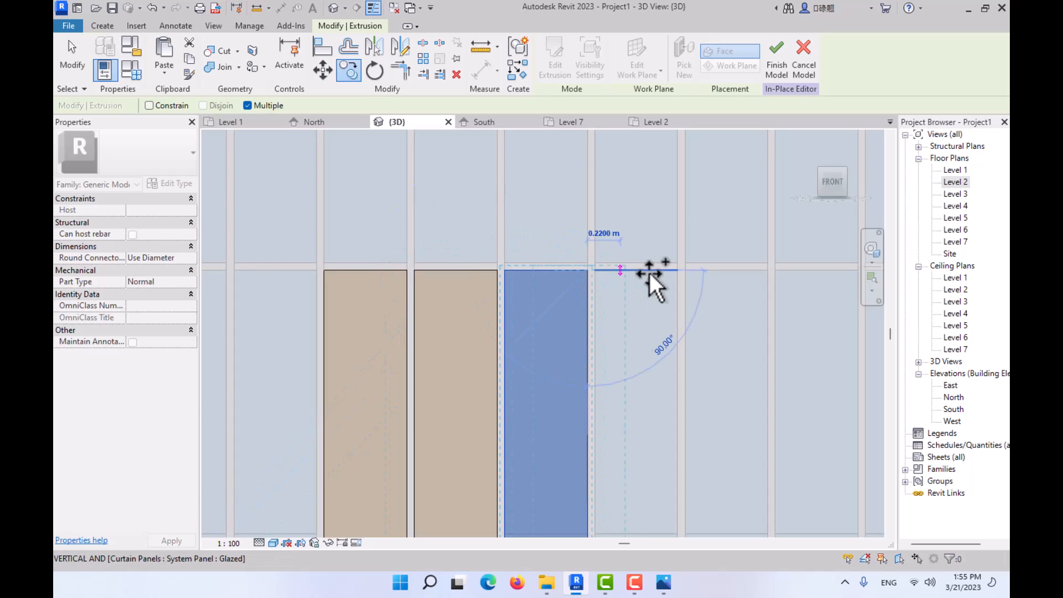
pyautogui.click(678, 270)
pyautogui.press('Escape')
pyautogui.scroll(-2, 645, 321)
pyautogui.moveTo(618, 301); pyautogui.dragTo(574, 147, button='middle')
pyautogui.scroll(-4, 570, 251)
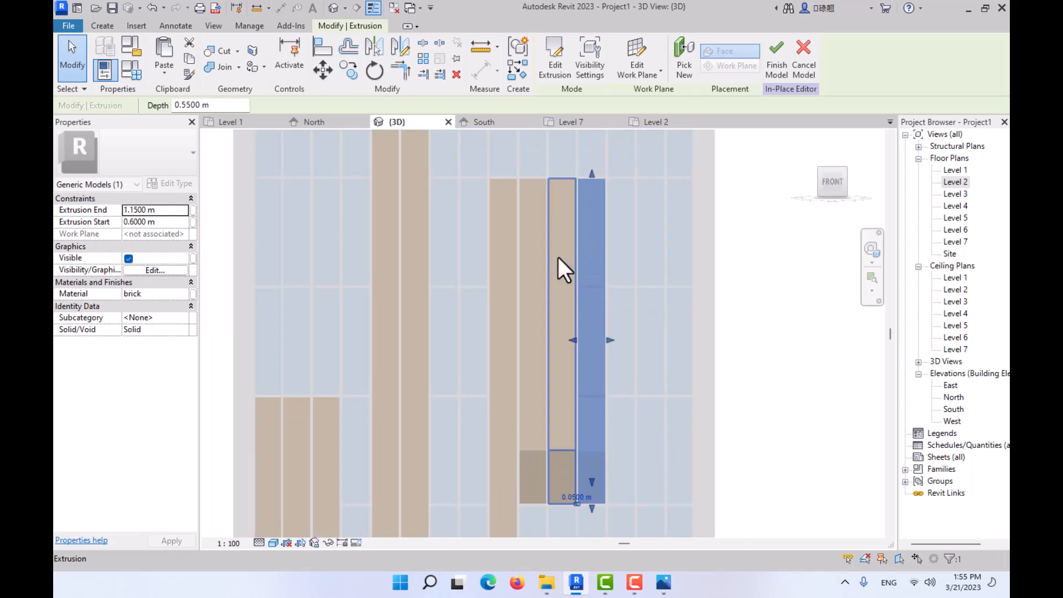
pyautogui.moveTo(558, 257); pyautogui.dragTo(540, 178, button='middle')
pyautogui.press('Escape')
pyautogui.moveTo(543, 314); pyautogui.dragTo(526, 374, button='middle')
pyautogui.scroll(-1, 549, 421)
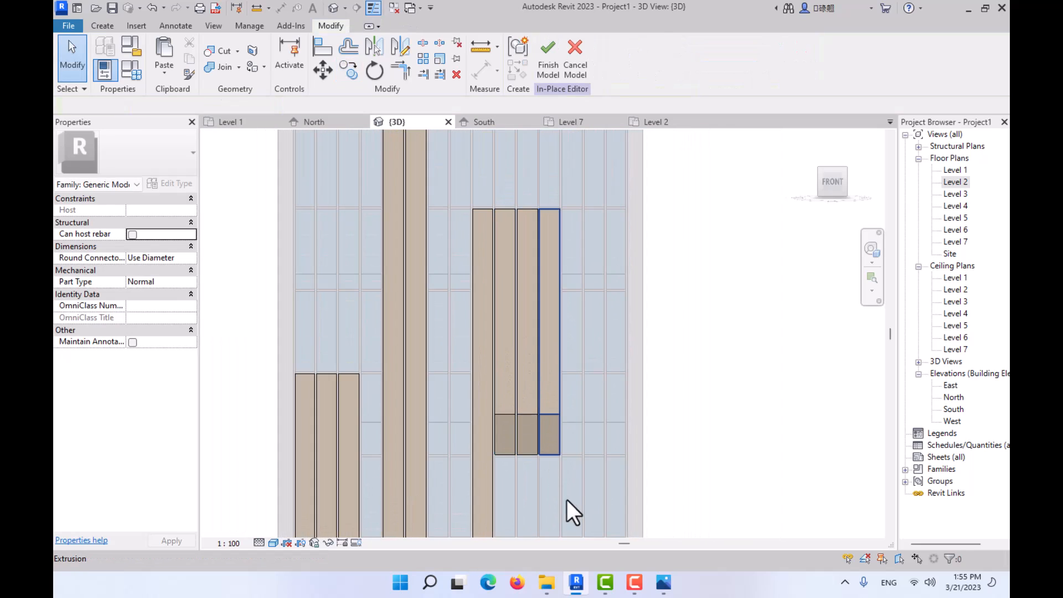
# - Compare the new upper fin group with reference photo 02.JPG and examine the position of the remaining fins near the right edge of the facade
pyautogui.click(663, 581)
pyautogui.scroll(1, 615, 153)
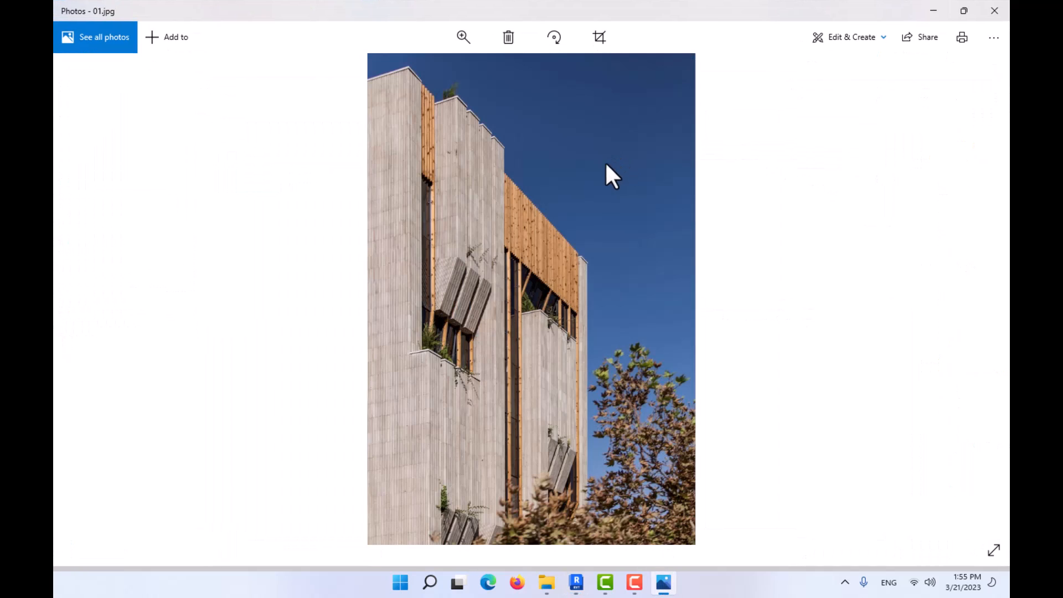
pyautogui.scroll(-1, 584, 190)
pyautogui.keyDown('ctrl'); pyautogui.scroll(4, 630, 148); pyautogui.keyUp('ctrl')
pyautogui.moveTo(629, 144); pyautogui.dragTo(598, 291)
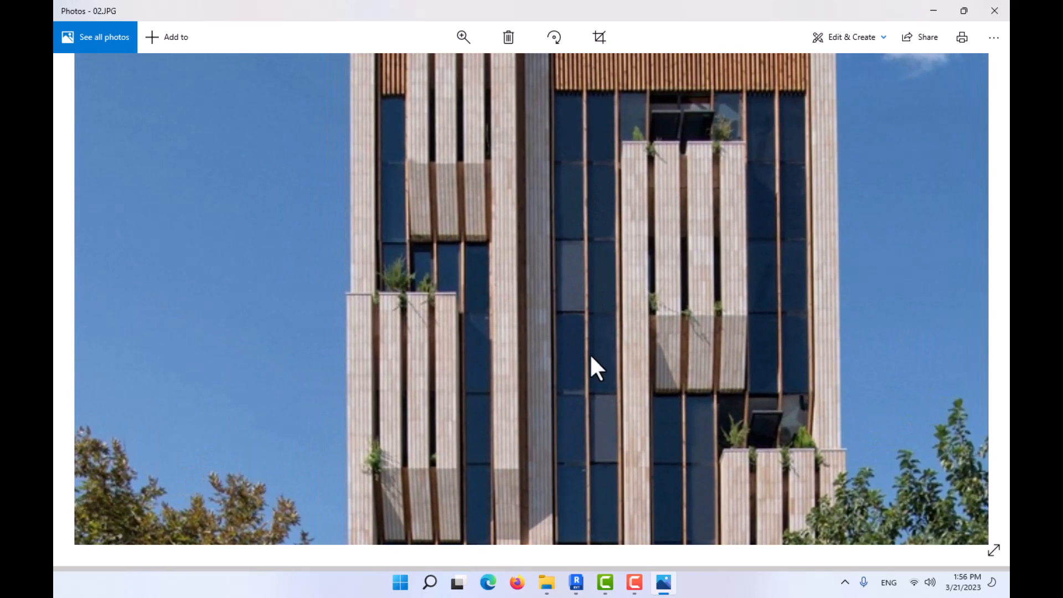
pyautogui.click(934, 10)
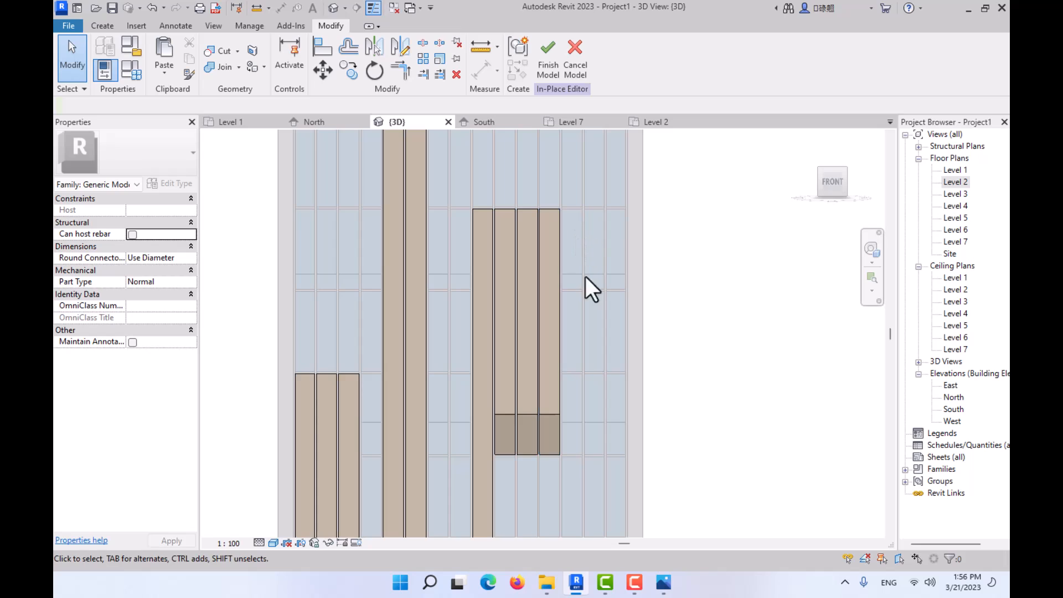
pyautogui.scroll(-4, 546, 327)
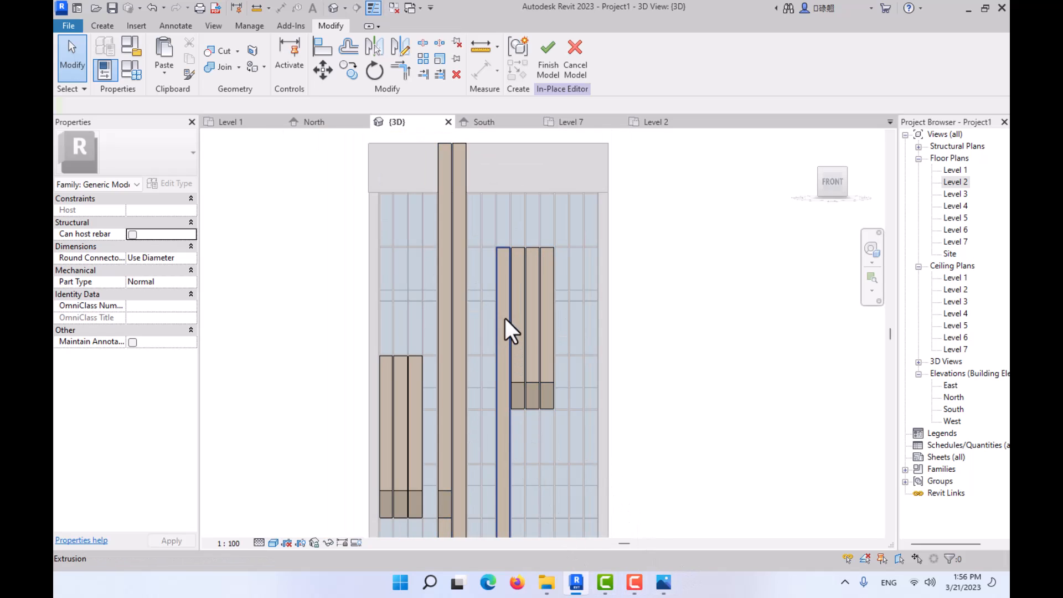
pyautogui.click(662, 585)
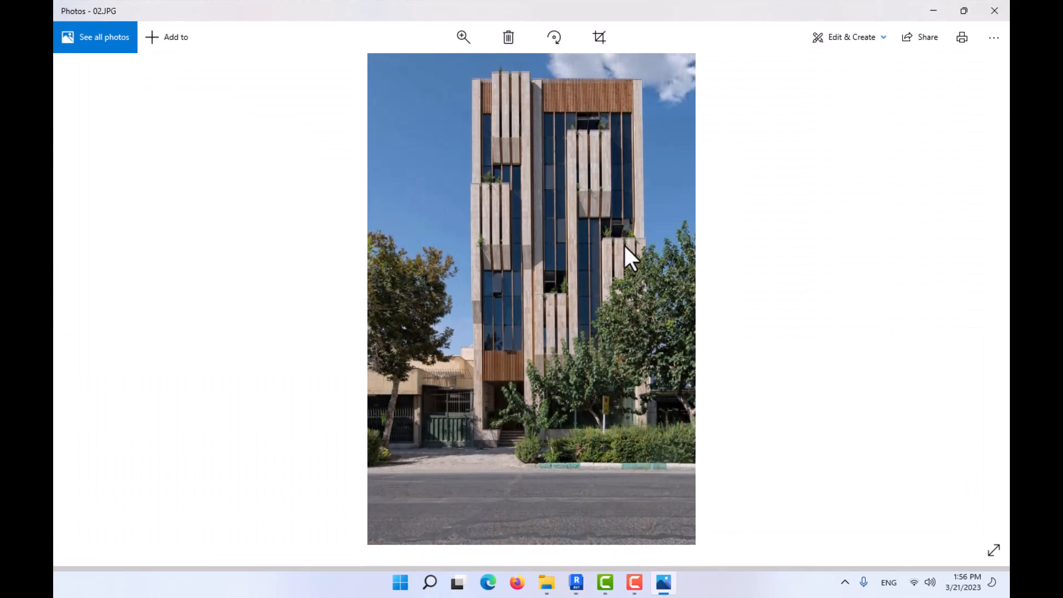
pyautogui.scroll(3, 617, 270)
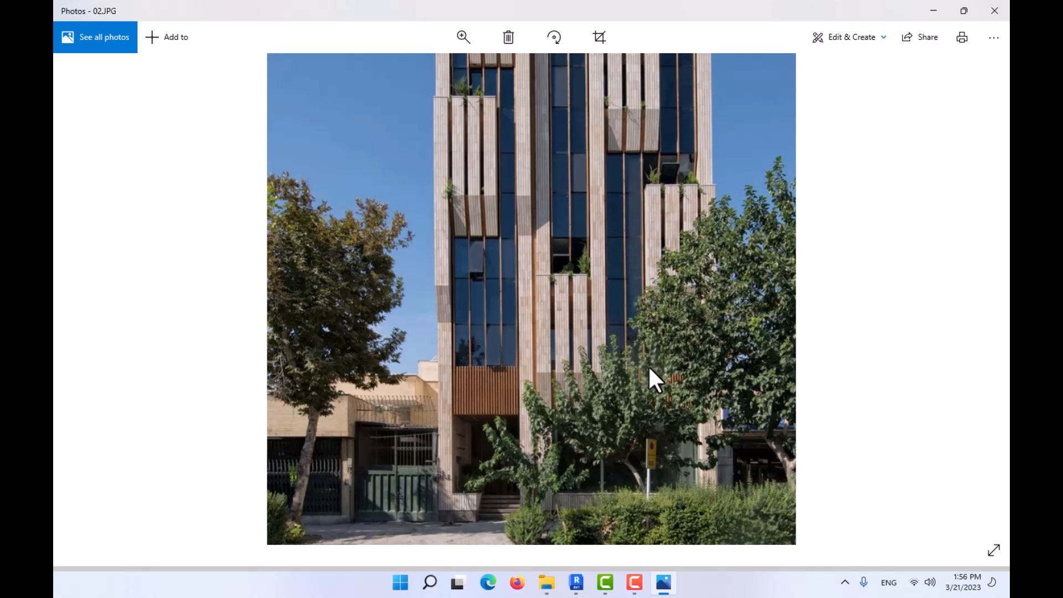
pyautogui.keyDown('ctrl'); pyautogui.scroll(2, 677, 387); pyautogui.keyUp('ctrl')
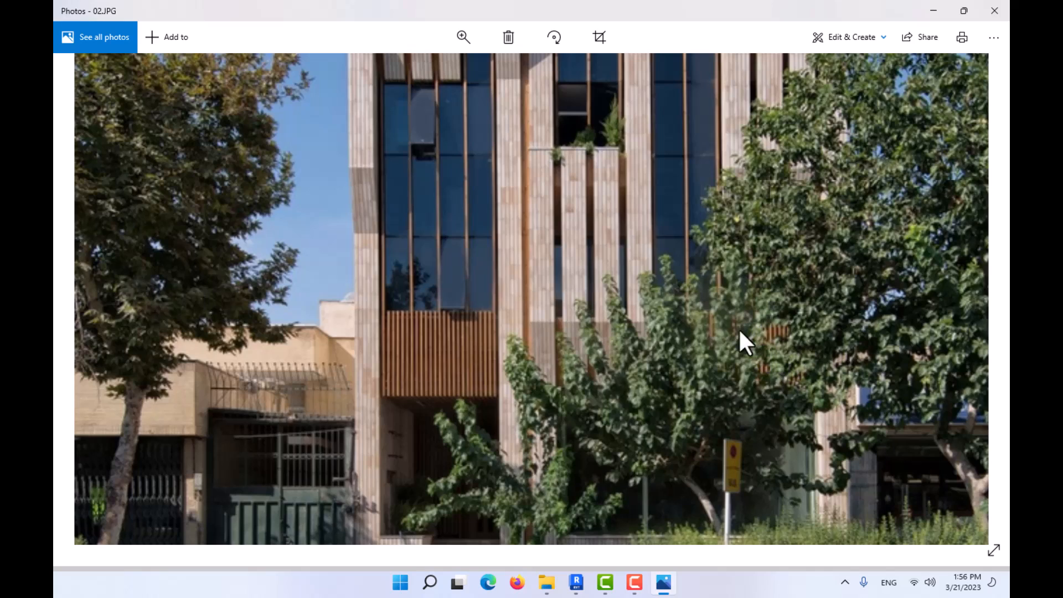
pyautogui.click(933, 3)
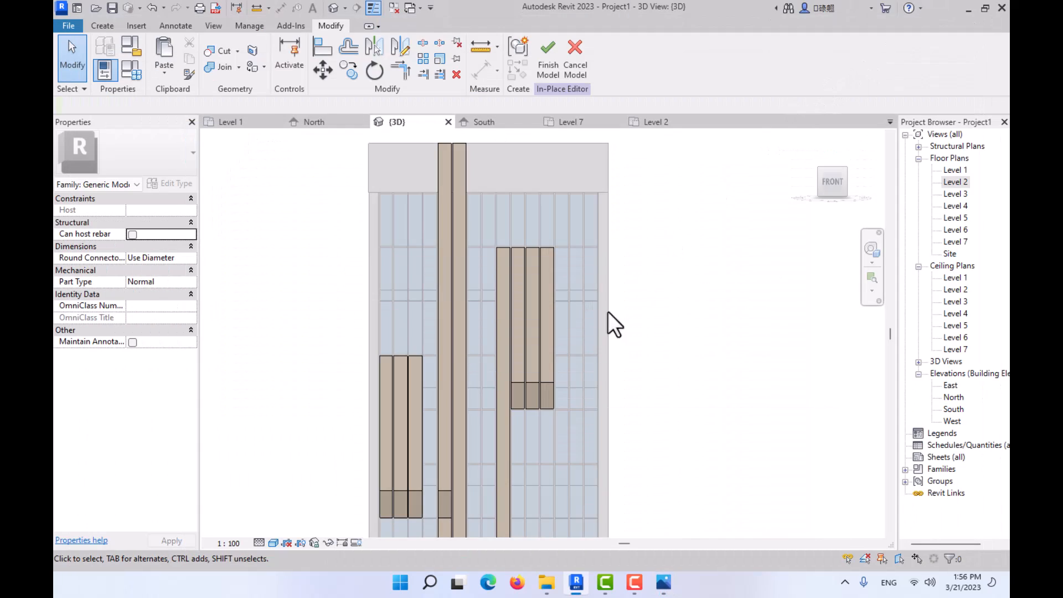
# - Copy the rightmost fin of the upper group down into the third bay from the facade's right edge, placing its top at a horizontal grid line
pyautogui.click(547, 331)
pyautogui.click(348, 70)
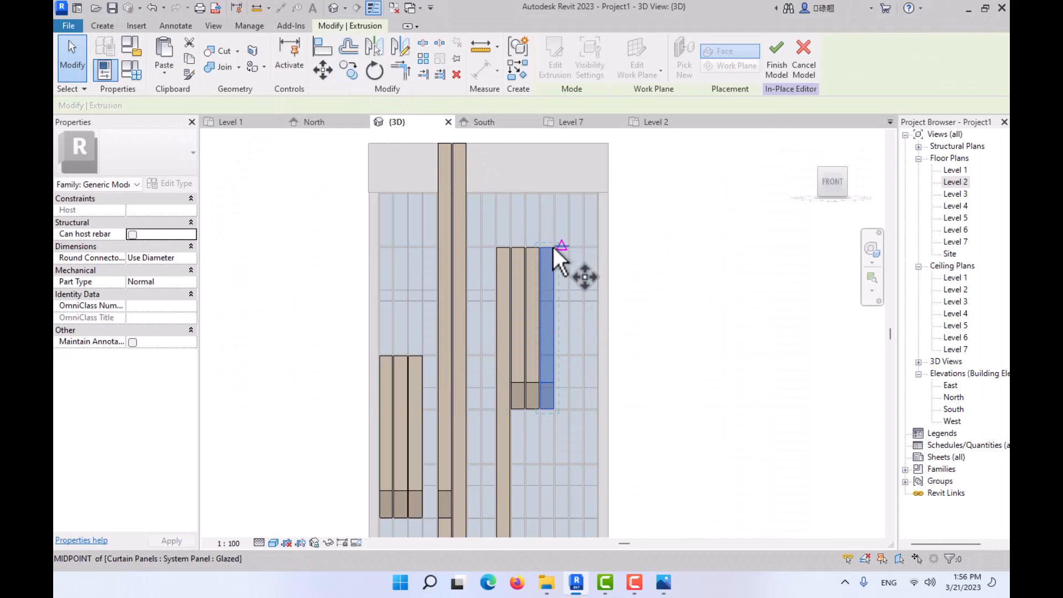
pyautogui.scroll(4, 554, 249)
pyautogui.click(530, 242)
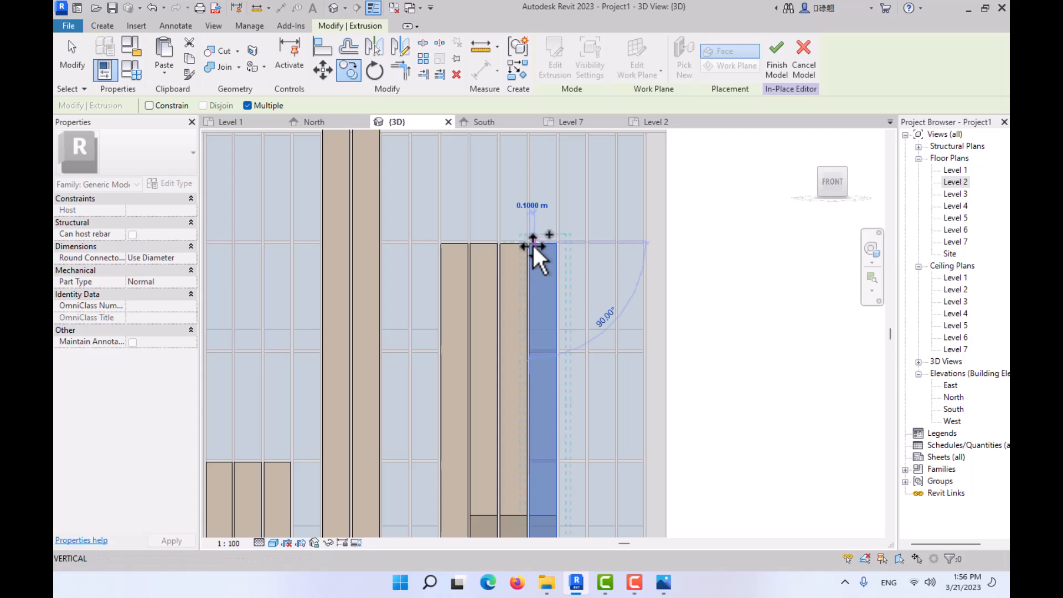
pyautogui.scroll(-4, 532, 243)
pyautogui.scroll(2, 524, 239)
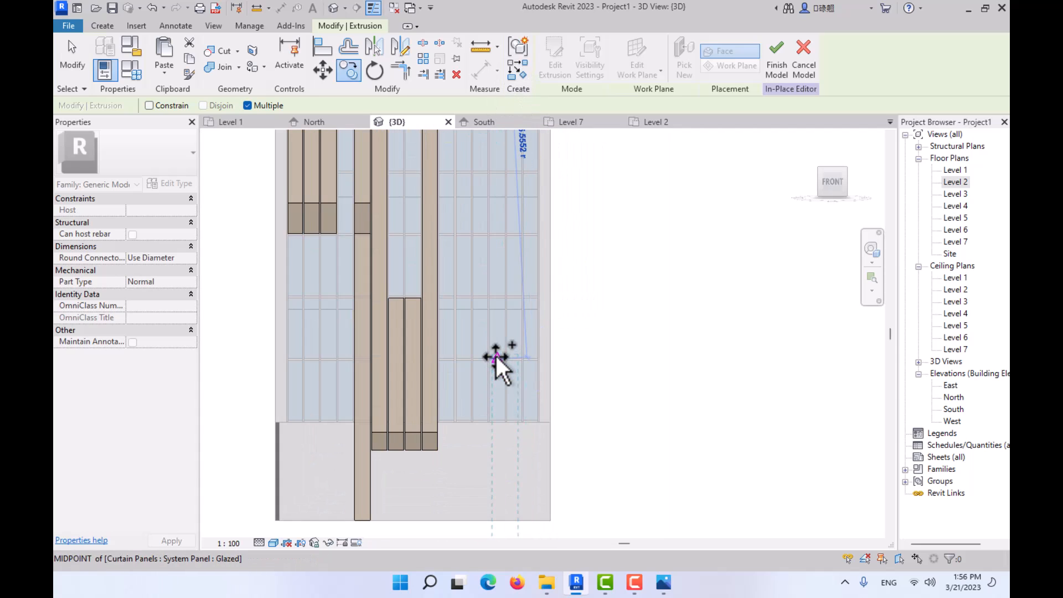
pyautogui.scroll(4, 506, 199)
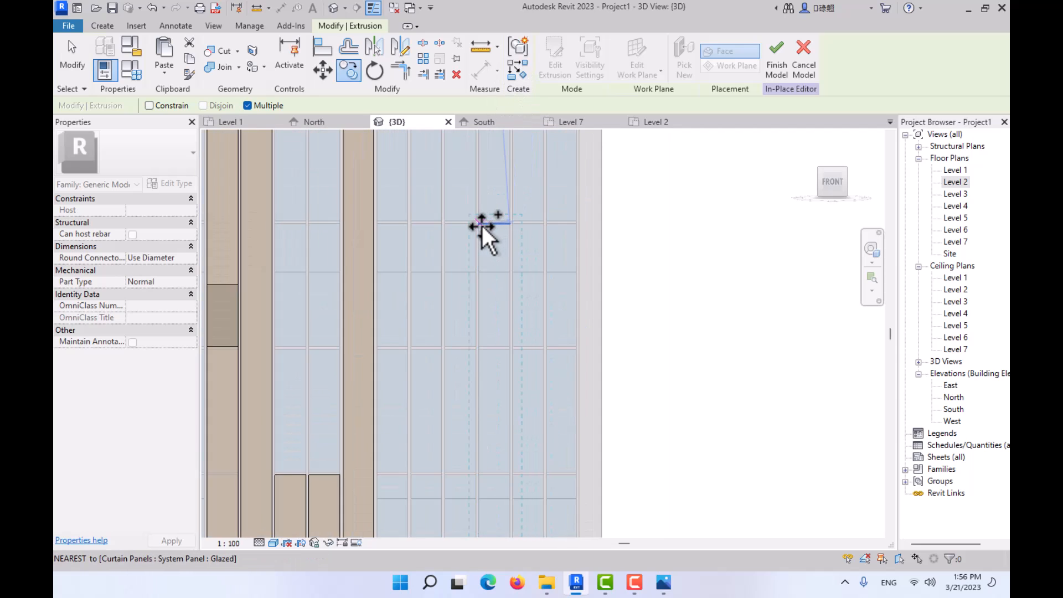
pyautogui.click(481, 225)
pyautogui.press('Escape')
pyautogui.scroll(-3, 493, 271)
pyautogui.moveTo(492, 270); pyautogui.dragTo(479, 83, button='middle')
pyautogui.press('Escape')
# - Select the copied lower fin and show it from the left side in the Wireframe visual style
pyautogui.scroll(4, 480, 251)
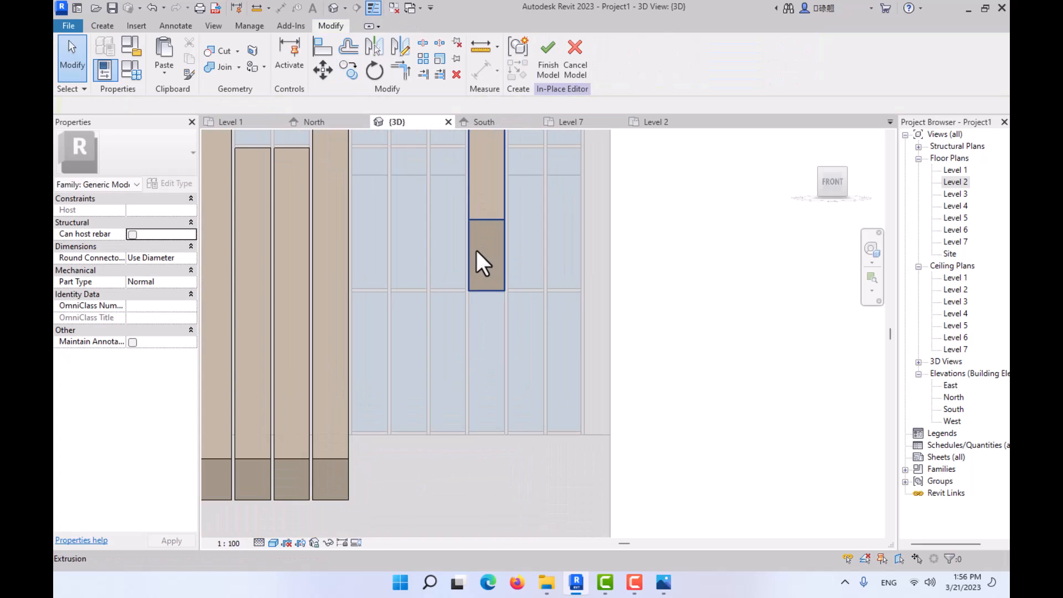
pyautogui.keyDown('shift'); pyautogui.moveTo(487, 258); pyautogui.dragTo(581, 304, button='middle'); pyautogui.keyUp('shift')
pyautogui.click(819, 180)
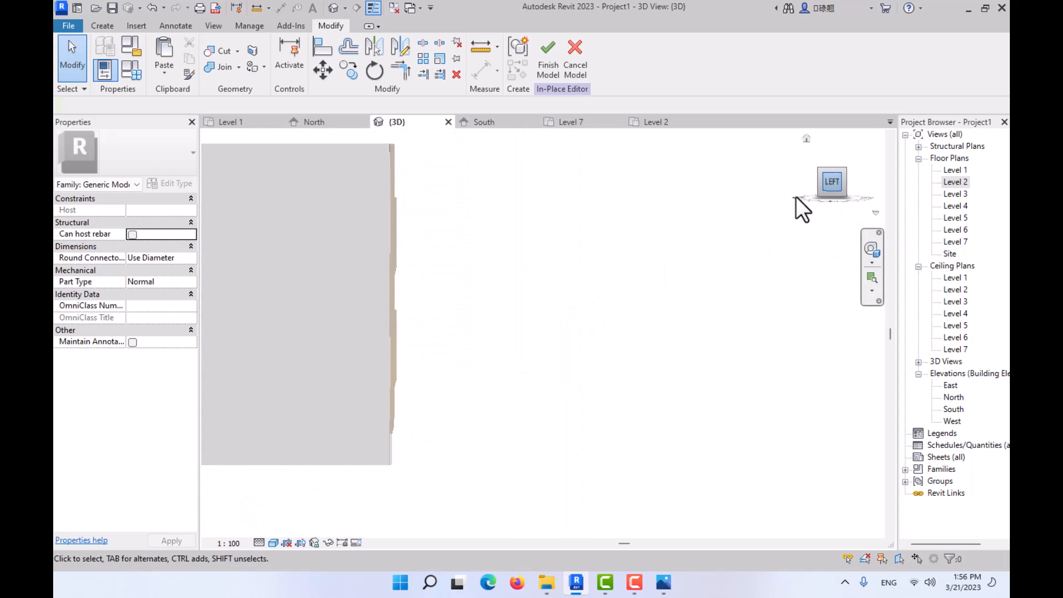
pyautogui.keyDown('shift'); pyautogui.moveTo(706, 298); pyautogui.dragTo(654, 393, button='middle'); pyautogui.keyUp('shift')
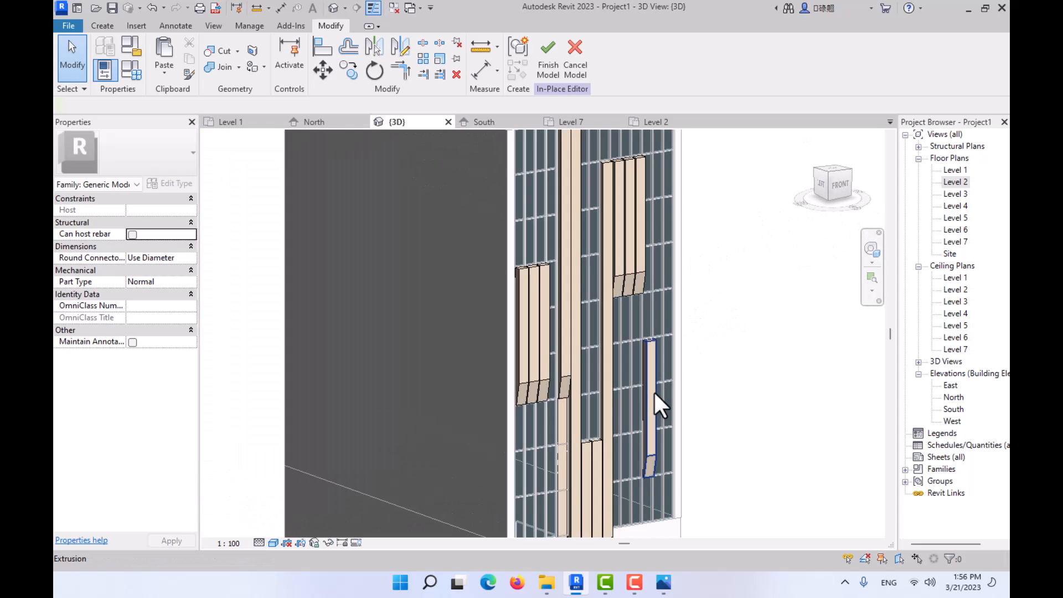
pyautogui.click(654, 393)
pyautogui.click(823, 184)
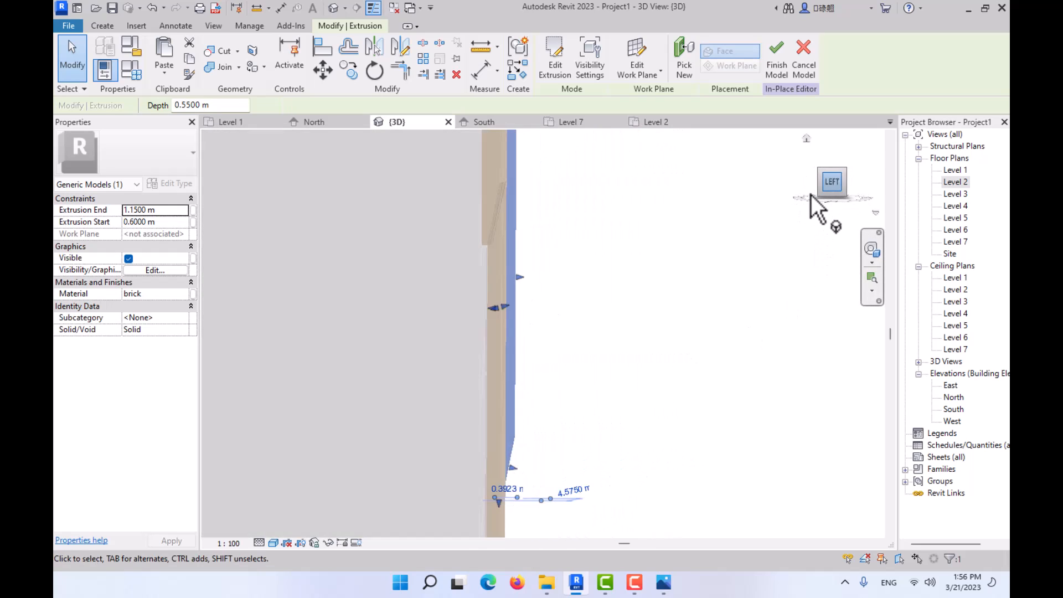
pyautogui.click(274, 542)
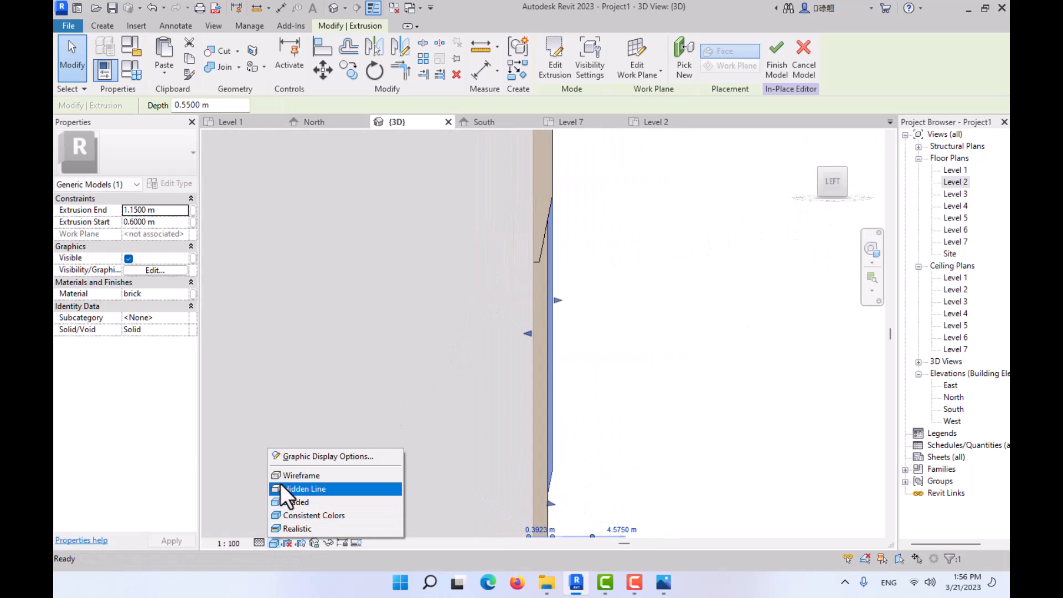
pyautogui.click(282, 489)
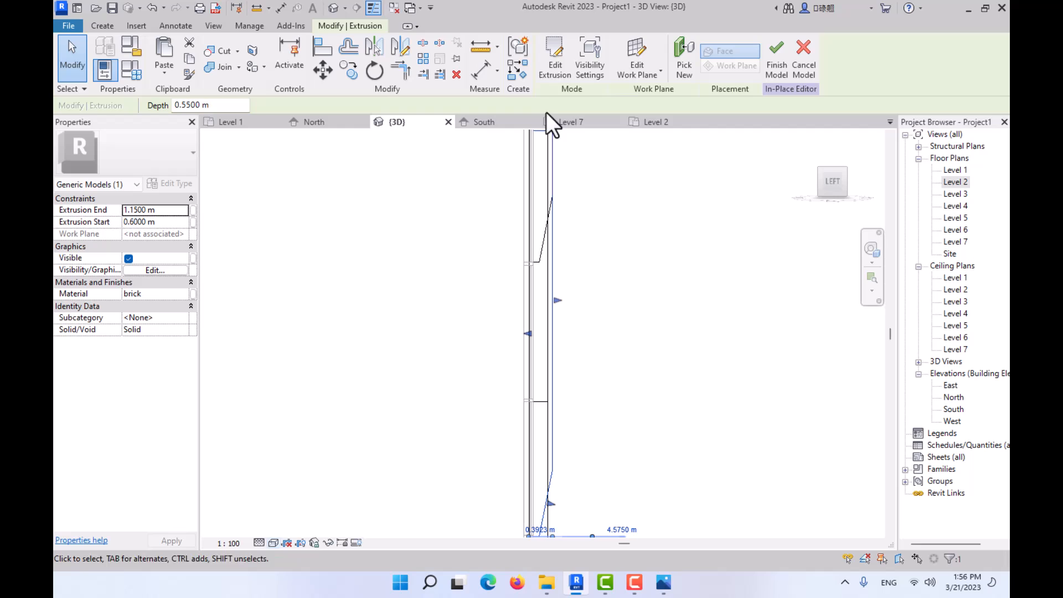
# - Edit the fin's extrusion sketch, moving its tapered lower end down to the bottom of the curtain wall, and finish the sketch
pyautogui.click(556, 58)
pyautogui.moveTo(560, 406)
pyautogui.mouseDown(button='middle')
pyautogui.moveTo(550, 214)
pyautogui.moveTo(526, 204)
pyautogui.mouseUp(button='middle')
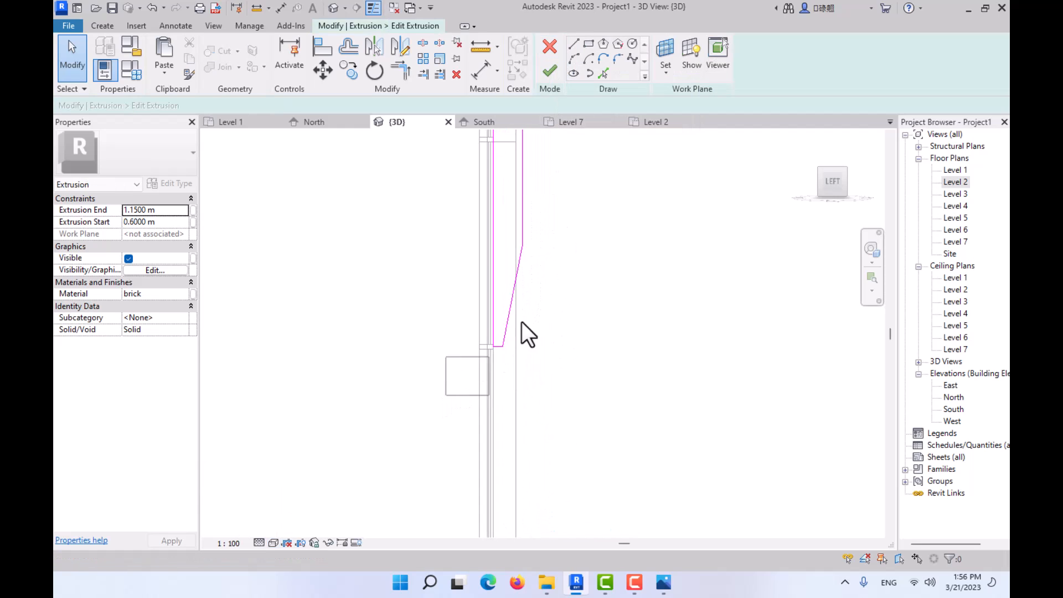
pyautogui.moveTo(445, 397); pyautogui.dragTo(571, 209)
pyautogui.click(323, 69)
pyautogui.scroll(2, 506, 372)
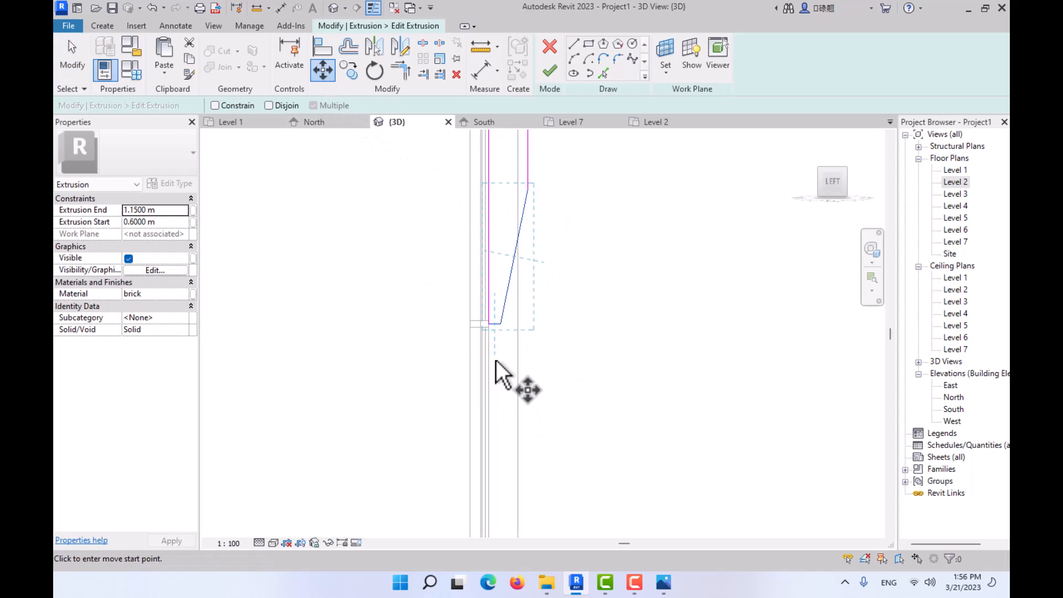
pyautogui.click(484, 304)
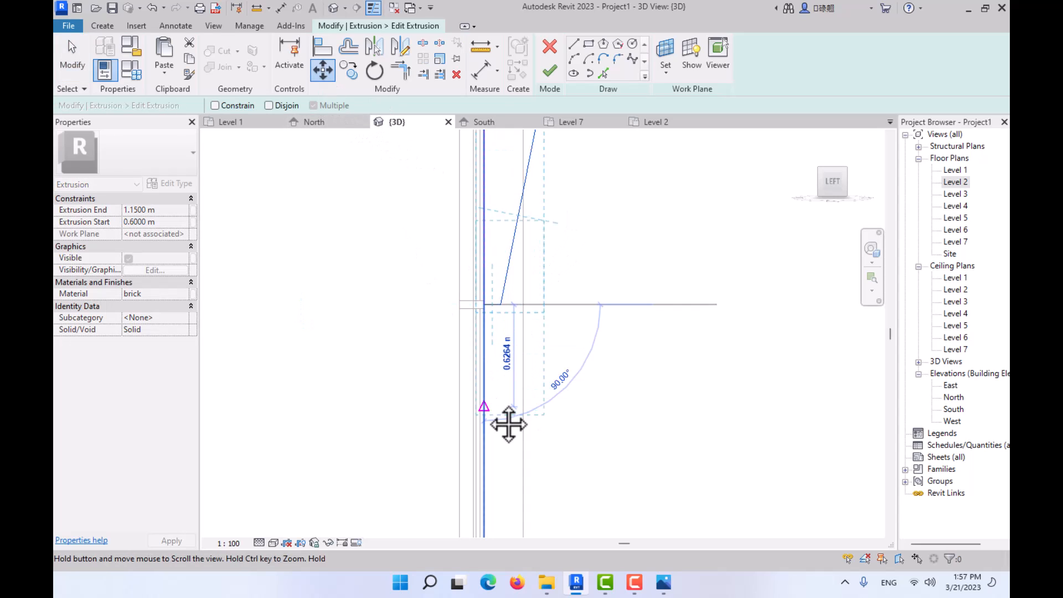
pyautogui.moveTo(507, 425); pyautogui.dragTo(500, 230, button='middle')
pyautogui.scroll(2, 487, 459)
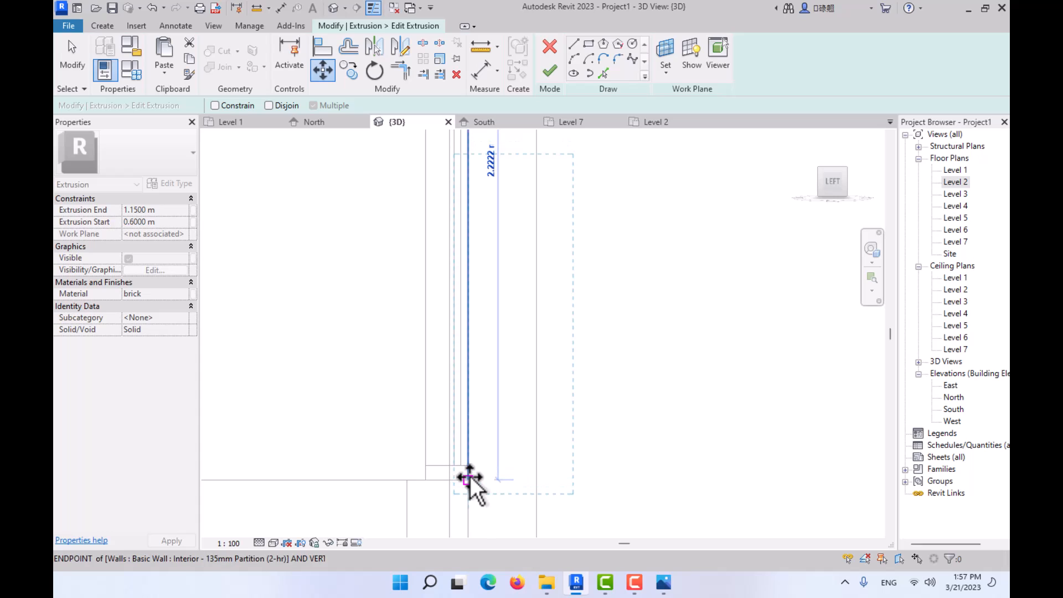
pyautogui.click(470, 477)
pyautogui.scroll(-3, 503, 412)
pyautogui.click(586, 365)
pyautogui.scroll(-2, 584, 375)
pyautogui.moveTo(598, 404); pyautogui.dragTo(577, 540, button='middle')
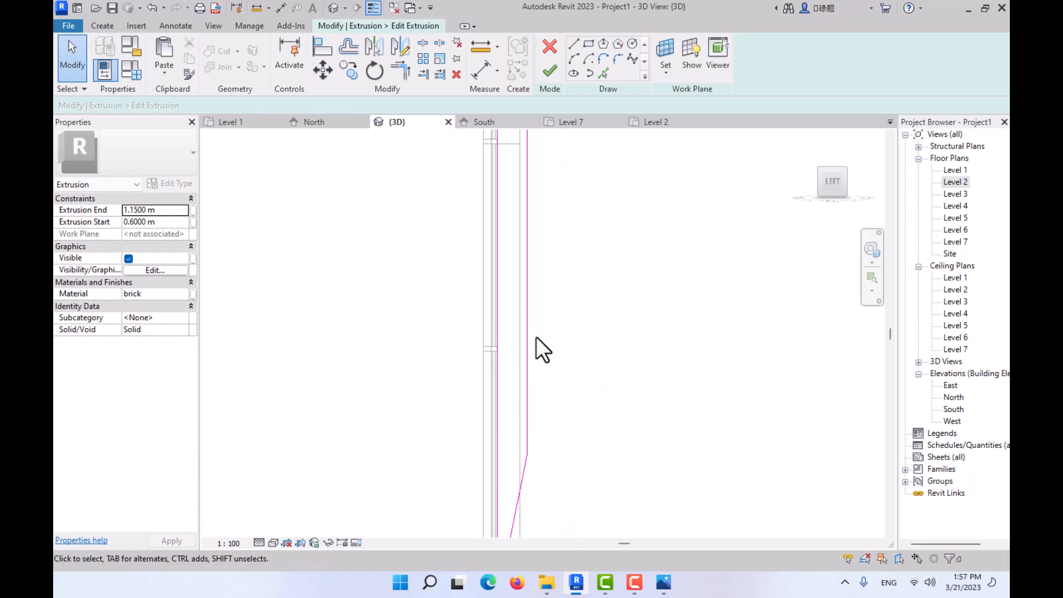
pyautogui.scroll(-4, 543, 330)
pyautogui.click(550, 69)
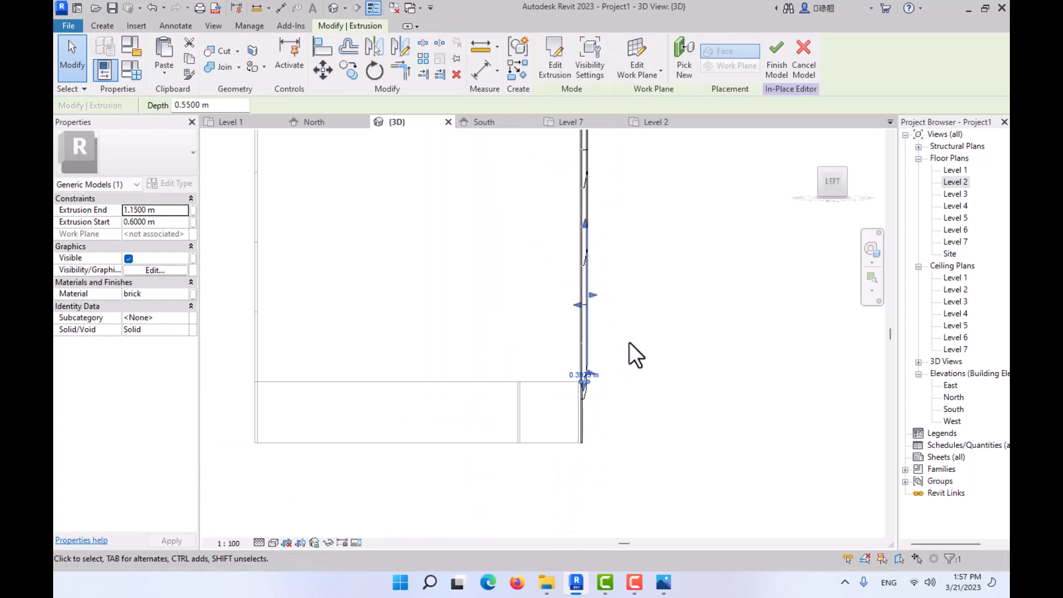
# - Return the model to the front view in the Shaded visual style and bring the top of the lengthened fin into view
pyautogui.keyDown('shift'); pyautogui.moveTo(629, 354); pyautogui.dragTo(692, 332, button='middle'); pyautogui.keyUp('shift')
pyautogui.click(843, 181)
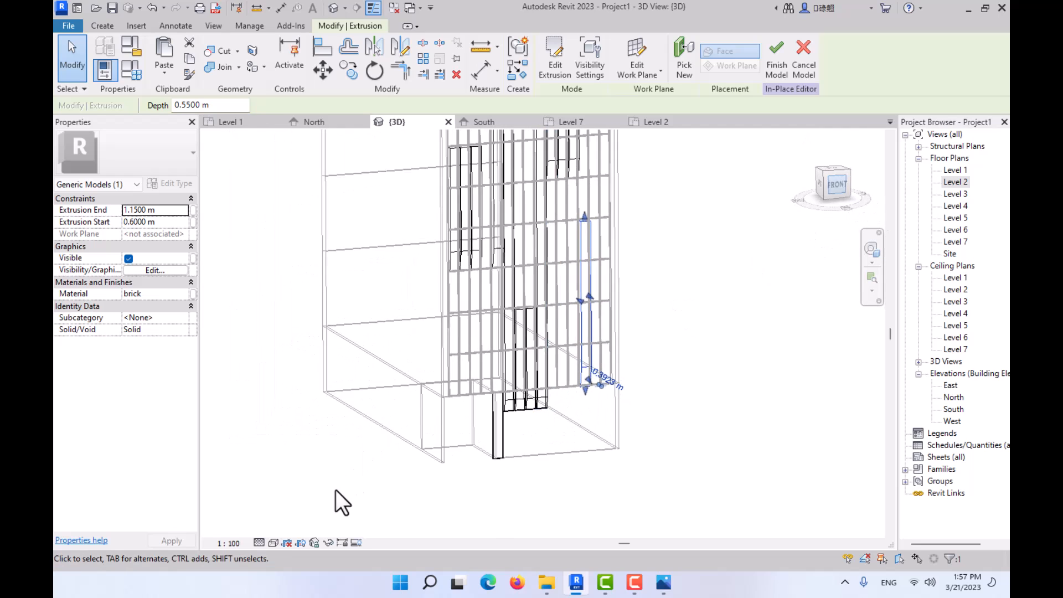
pyautogui.click(273, 542)
pyautogui.click(285, 501)
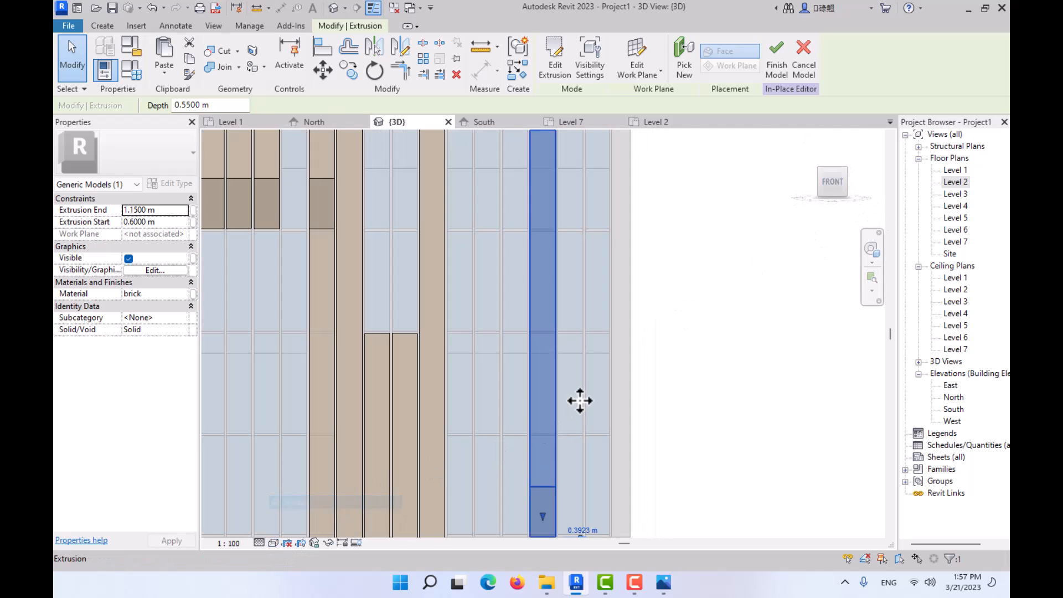
pyautogui.scroll(-5, 587, 413)
pyautogui.moveTo(595, 418); pyautogui.dragTo(565, 343, button='middle')
pyautogui.scroll(3, 547, 317)
pyautogui.scroll(4, 466, 270)
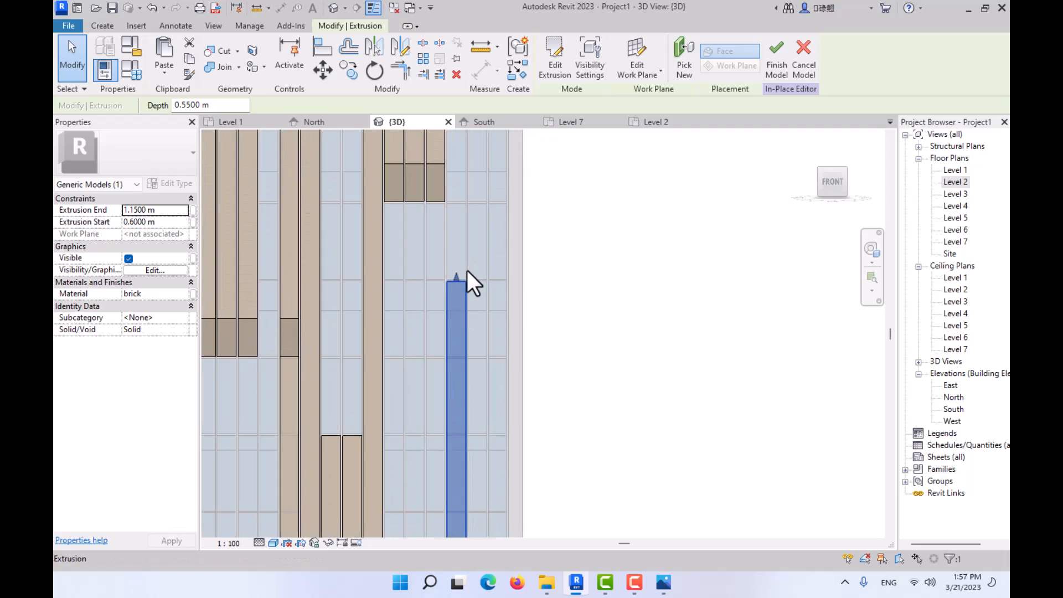
pyautogui.click(350, 70)
pyautogui.scroll(4, 476, 288)
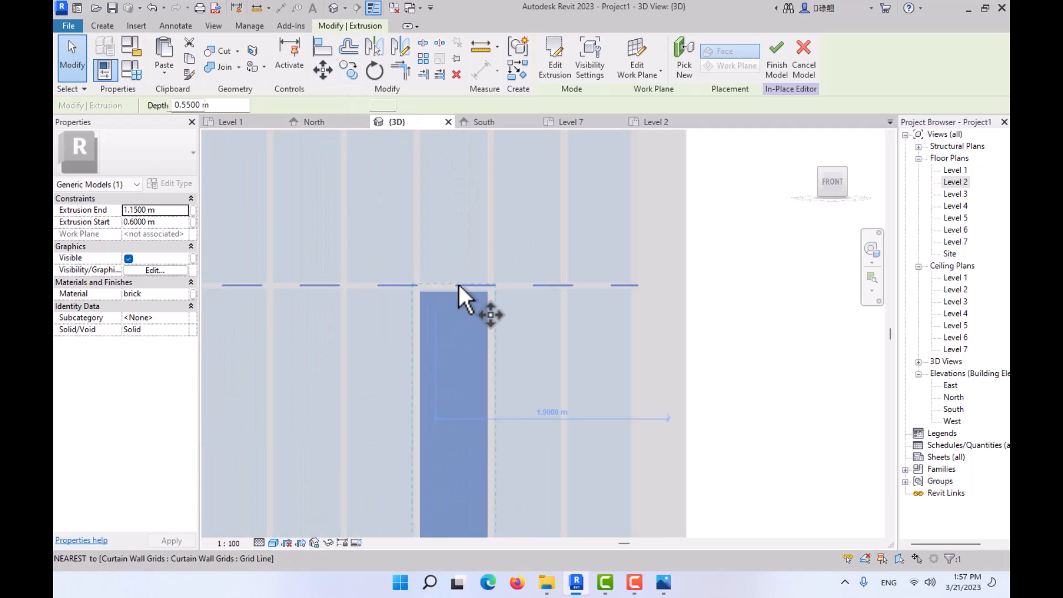
pyautogui.scroll(1, 506, 297)
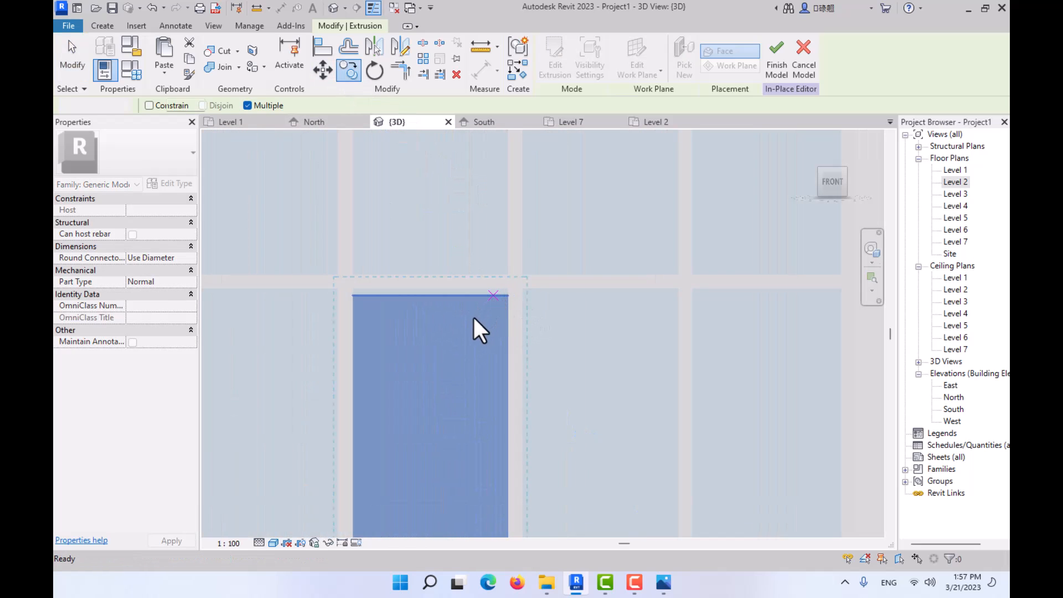
pyautogui.press('Escape')
pyautogui.press('Escape')
# - Stretch the top of the lower fin up to the underside of the horizontal mullion above it
pyautogui.click(472, 317)
pyautogui.moveTo(430, 291); pyautogui.dragTo(430, 283)
pyautogui.click(451, 310)
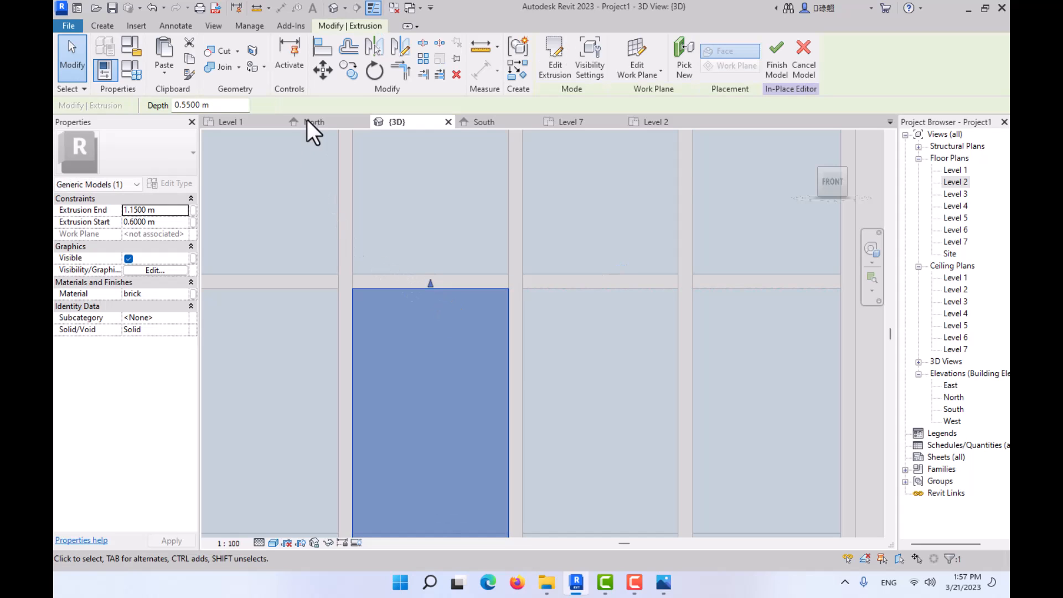
# - Copy the lower fin into the two remaining bays to its right, aligning the tops, with Multiple on and Constrain off
pyautogui.click(349, 72)
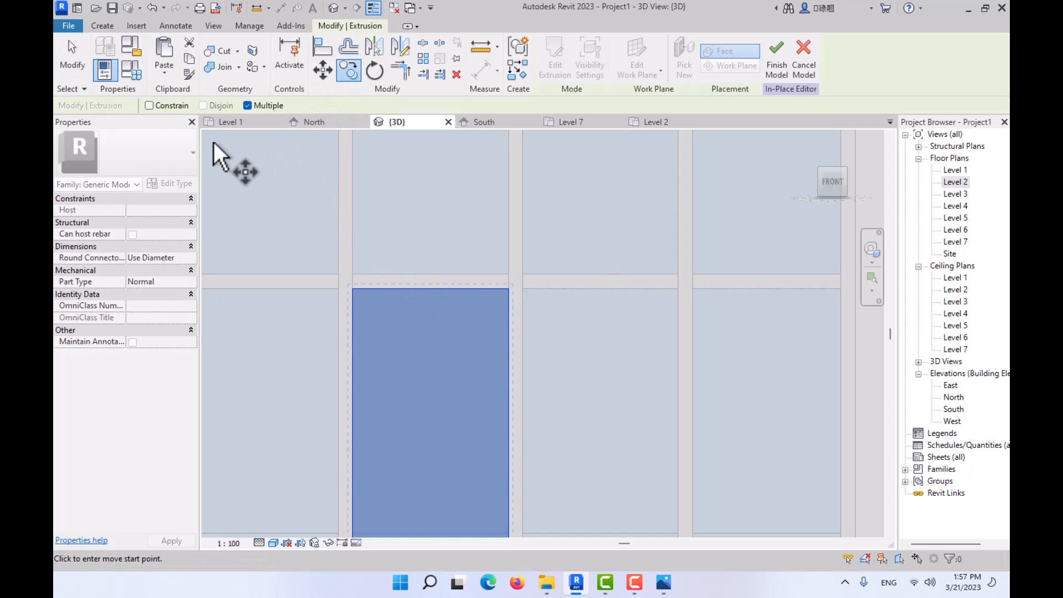
pyautogui.click(508, 288)
pyautogui.click(677, 290)
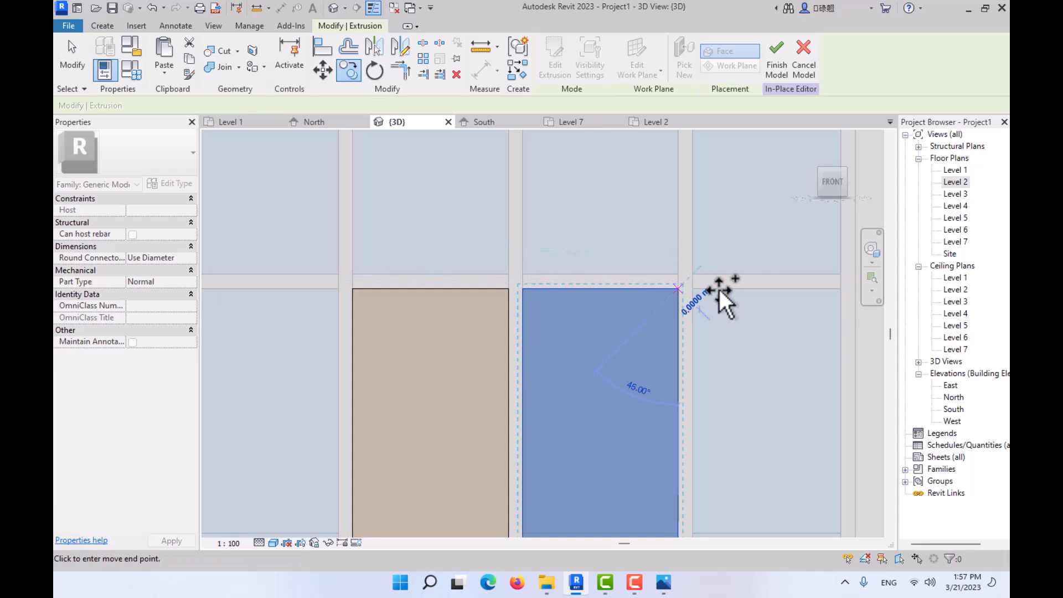
pyautogui.click(842, 287)
pyautogui.press('Escape')
pyautogui.press('Escape')
# - Narrow the rightmost lower fin from its left side to a depth of 0.5250 m, with the Extrusion End at 1.1250 m
pyautogui.scroll(-6, 747, 306)
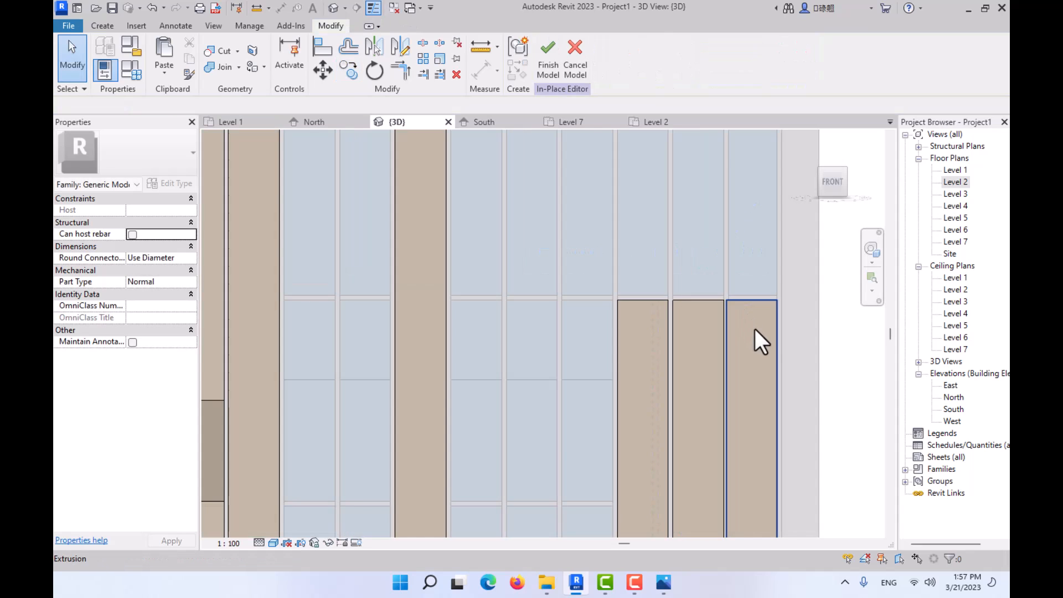
pyautogui.scroll(3, 756, 329)
pyautogui.click(759, 332)
pyautogui.moveTo(758, 331)
pyautogui.mouseDown(button='middle')
pyautogui.moveTo(620, 220)
pyautogui.moveTo(599, 132)
pyautogui.mouseUp(button='middle')
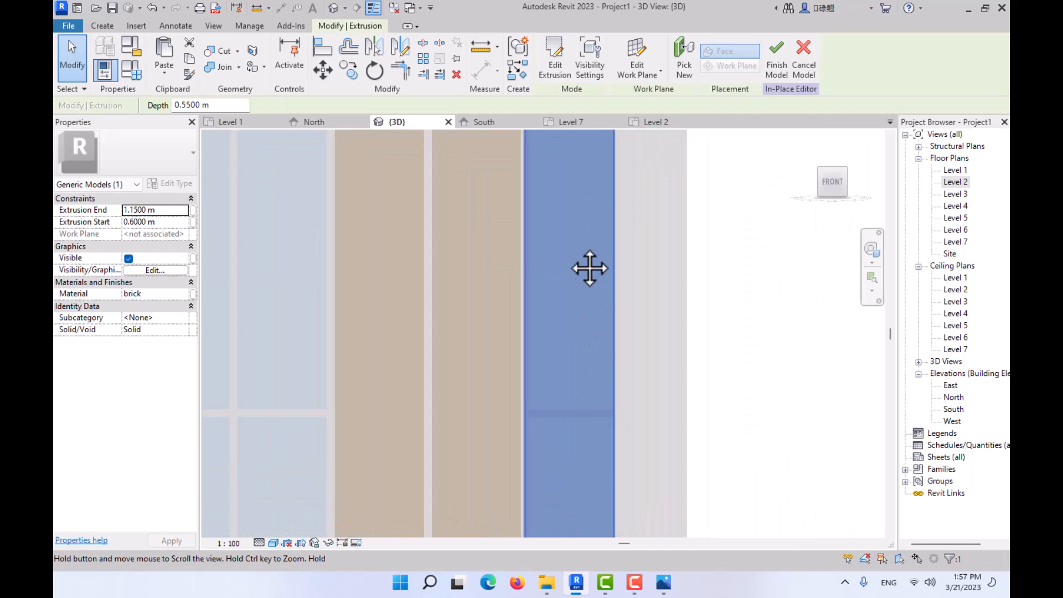
pyautogui.moveTo(589, 268); pyautogui.dragTo(565, 141, button='middle')
pyautogui.moveTo(533, 337); pyautogui.dragTo(522, 176, button='middle')
pyautogui.scroll(2, 509, 469)
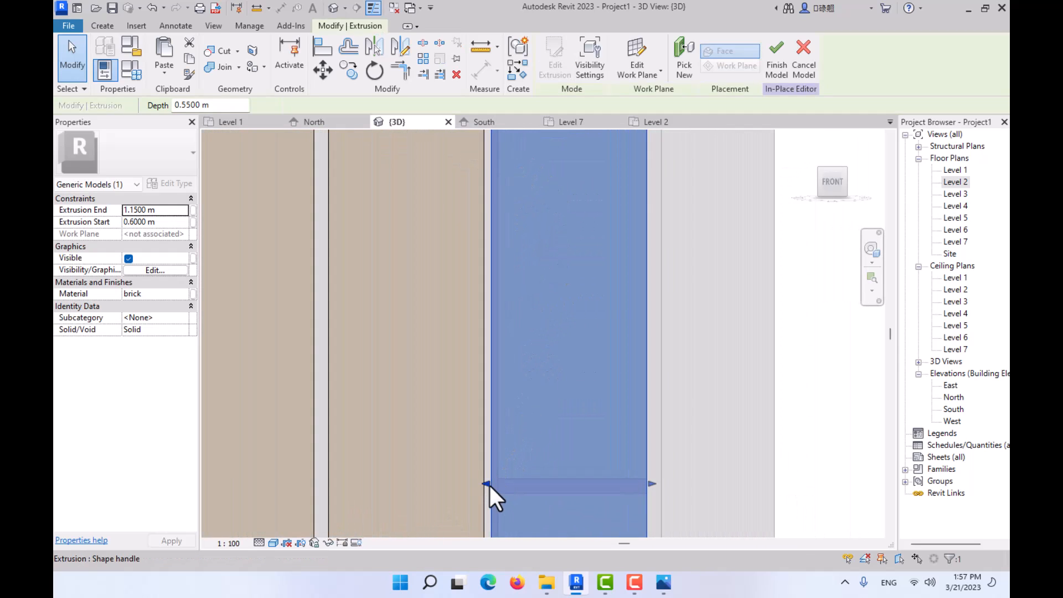
pyautogui.moveTo(487, 482)
pyautogui.mouseDown()
pyautogui.moveTo(508, 481)
pyautogui.moveTo(499, 482)
pyautogui.mouseUp()
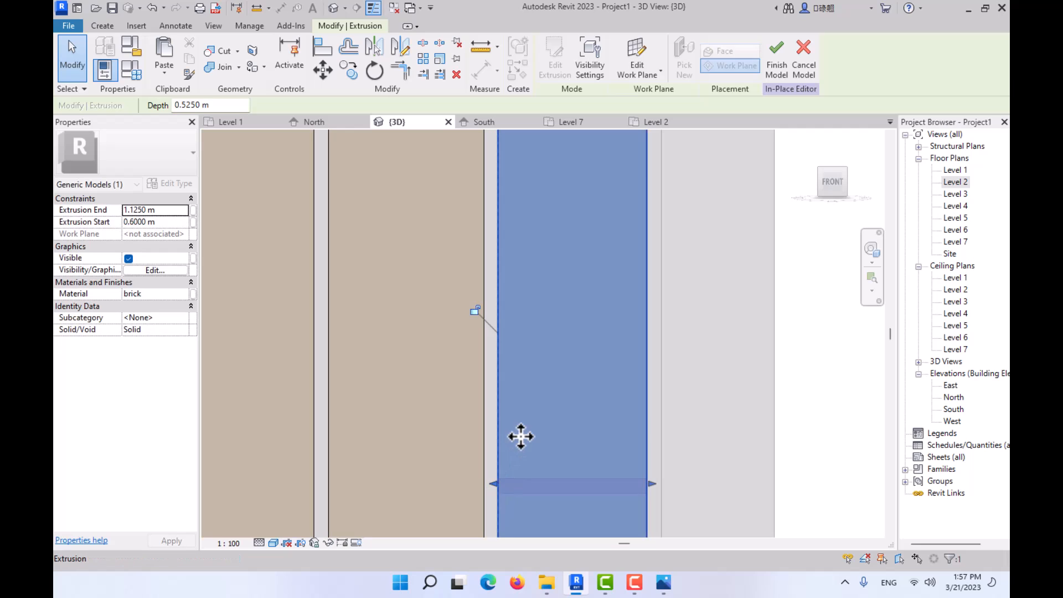
pyautogui.press('Escape')
# - Examine the completed fin layout from an angle and from the front, and compare it with reference photos 02.JPG and 01.jpg
pyautogui.scroll(-9, 524, 427)
pyautogui.moveTo(500, 391)
pyautogui.keyDown('shift'); pyautogui.mouseDown(button='middle')
pyautogui.moveTo(560, 413)
pyautogui.moveTo(553, 403)
pyautogui.moveTo(503, 427)
pyautogui.moveTo(537, 404)
pyautogui.moveTo(548, 468)
pyautogui.mouseUp(button='middle'); pyautogui.keyUp('shift')
pyautogui.moveTo(548, 263); pyautogui.dragTo(563, 333, button='middle')
pyautogui.scroll(3, 517, 277)
pyautogui.scroll(-2, 513, 271)
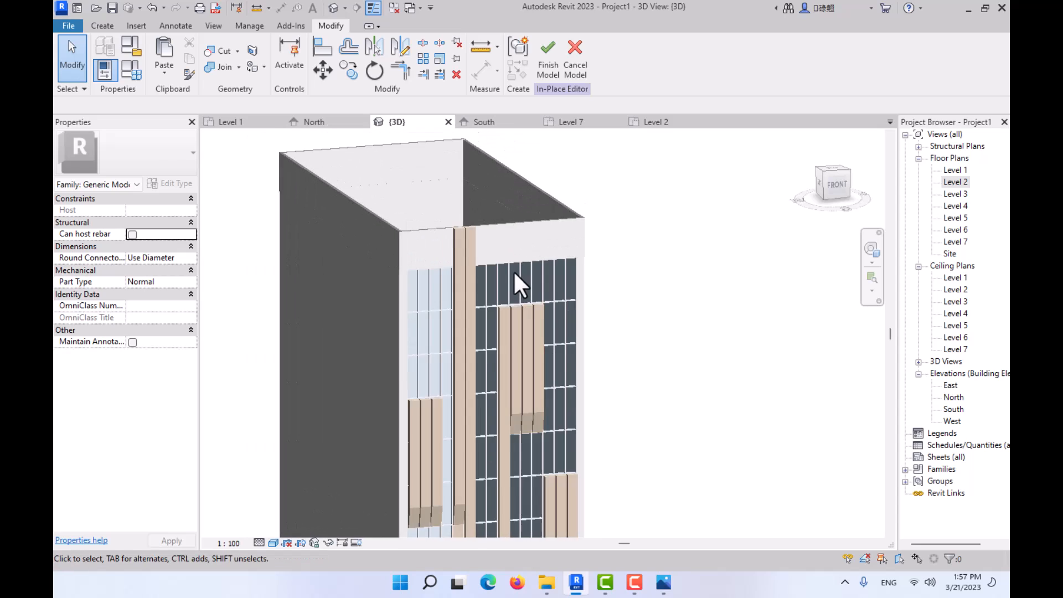
pyautogui.scroll(3, 496, 250)
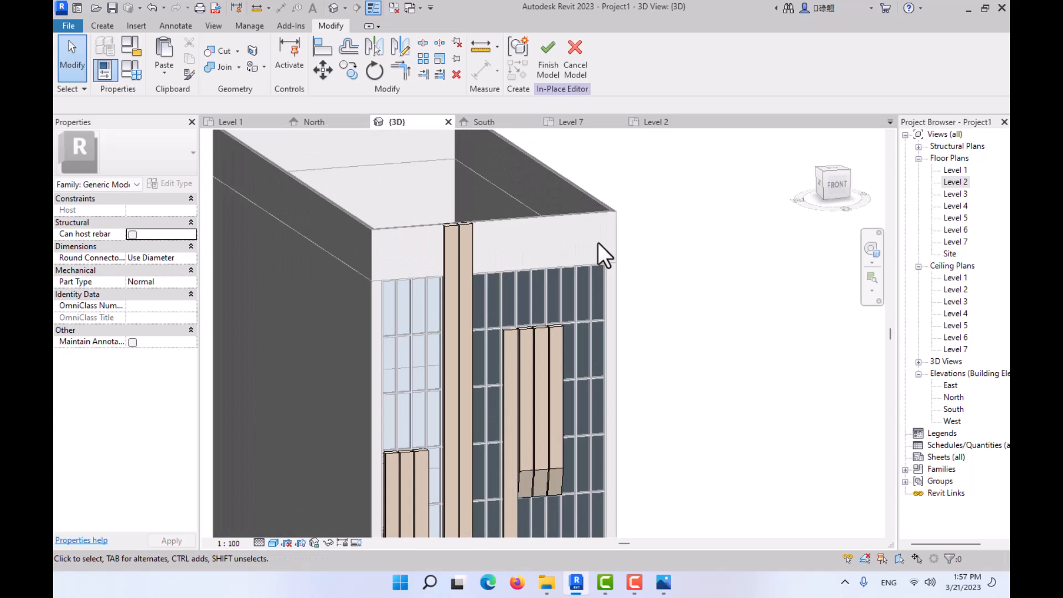
pyautogui.click(833, 185)
pyautogui.scroll(2, 563, 284)
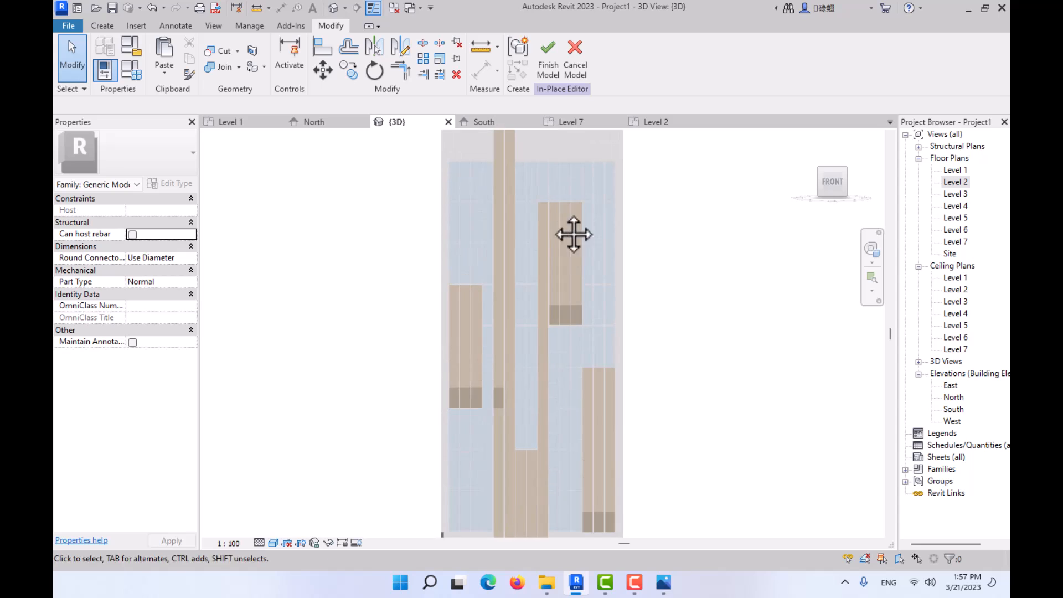
pyautogui.moveTo(574, 235); pyautogui.dragTo(545, 376, button='middle')
pyautogui.scroll(2, 505, 282)
pyautogui.click(664, 582)
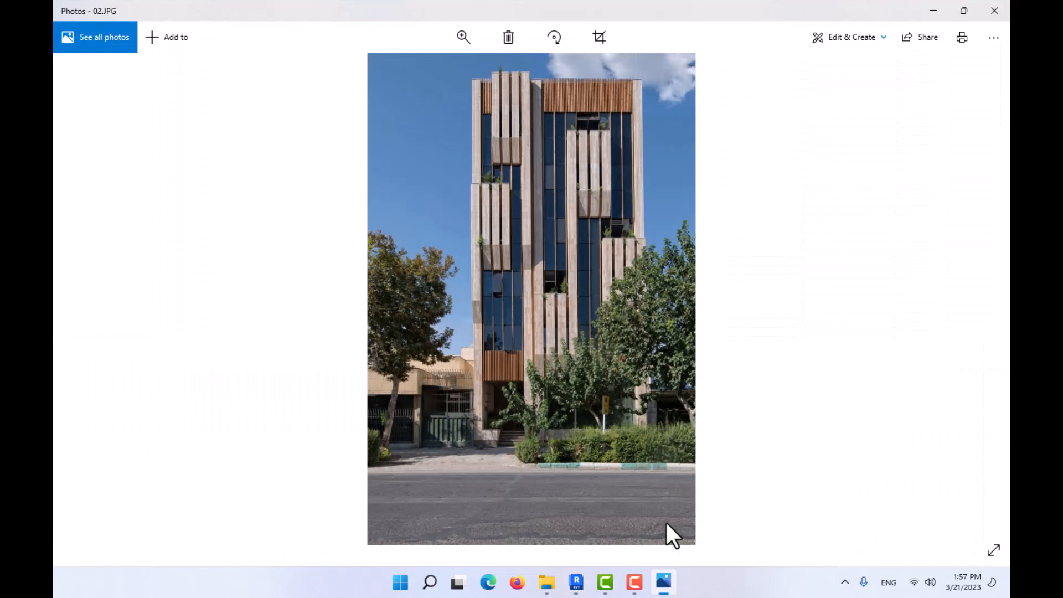
pyautogui.press('Left')
pyautogui.scroll(3, 533, 314)
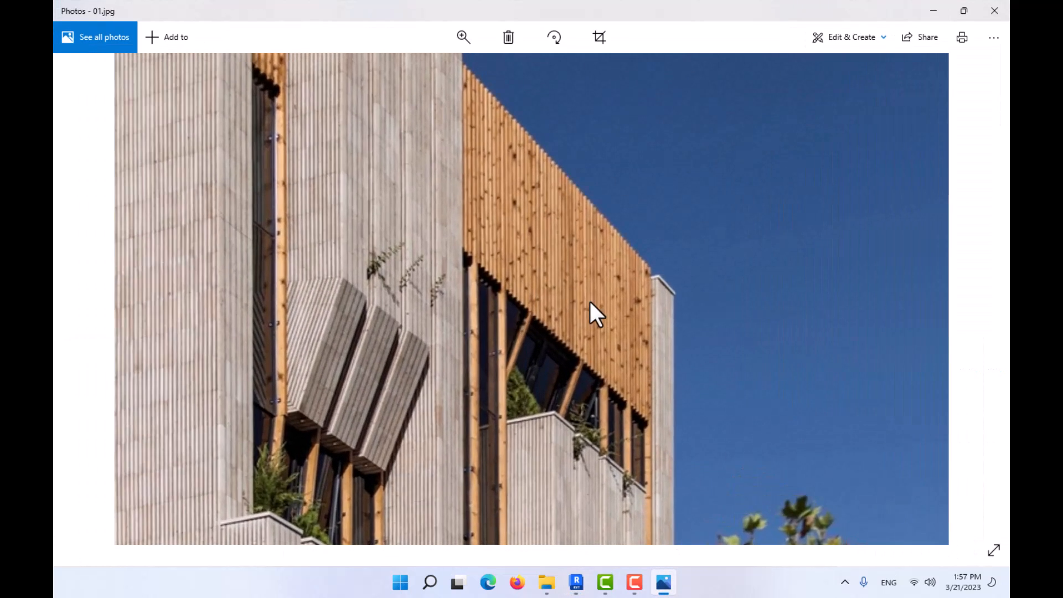
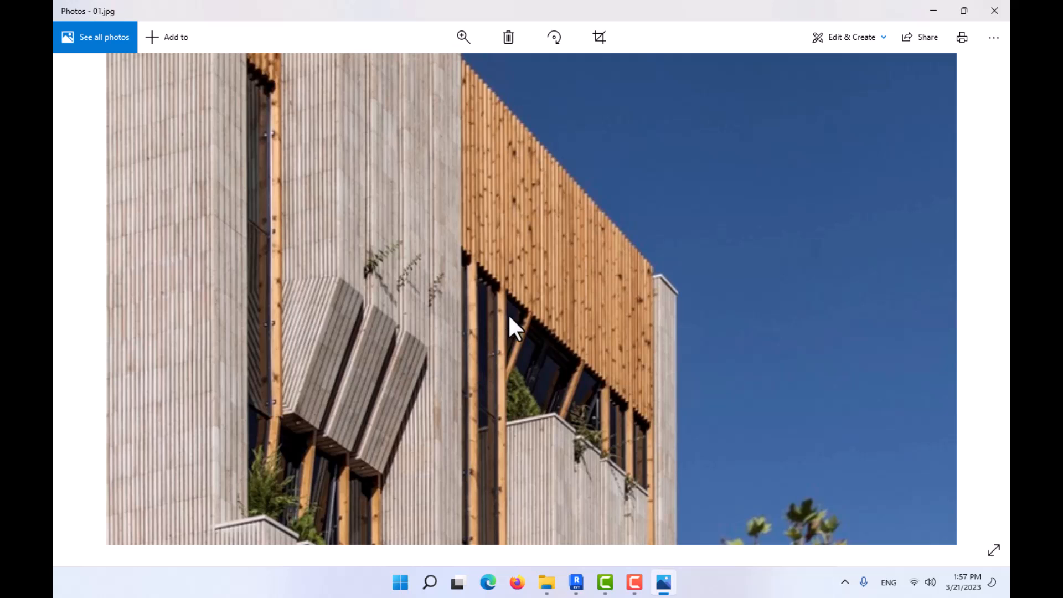
# - Return from the reference photo to the model and examine the parapet and fin tops from an angle and from the front
pyautogui.click(933, 9)
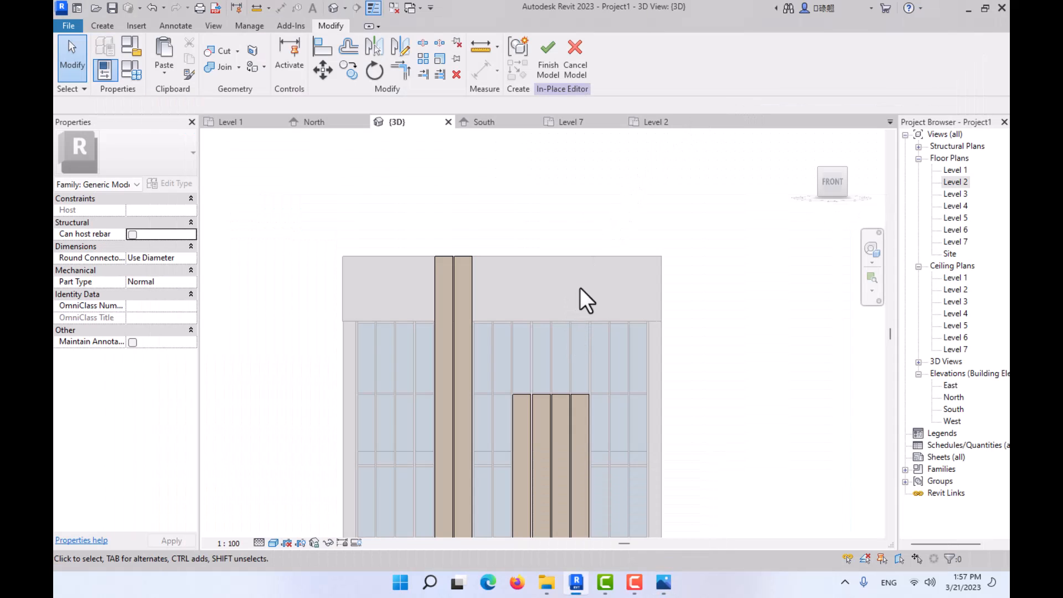
pyautogui.keyDown('shift'); pyautogui.moveTo(543, 257); pyautogui.dragTo(549, 222, button='middle'); pyautogui.keyUp('shift')
pyautogui.scroll(3, 548, 247)
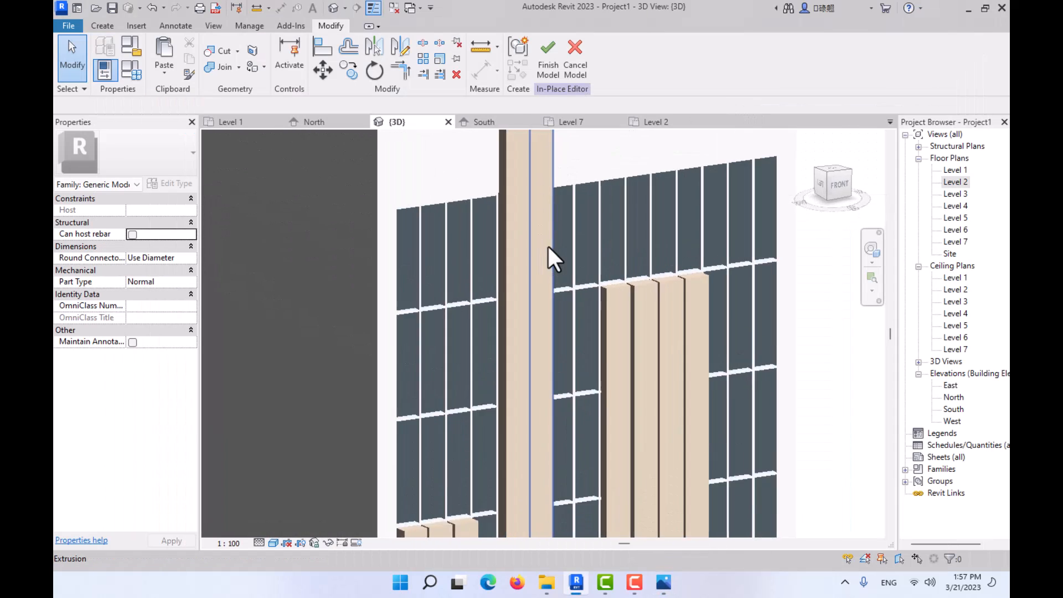
pyautogui.scroll(-4, 579, 273)
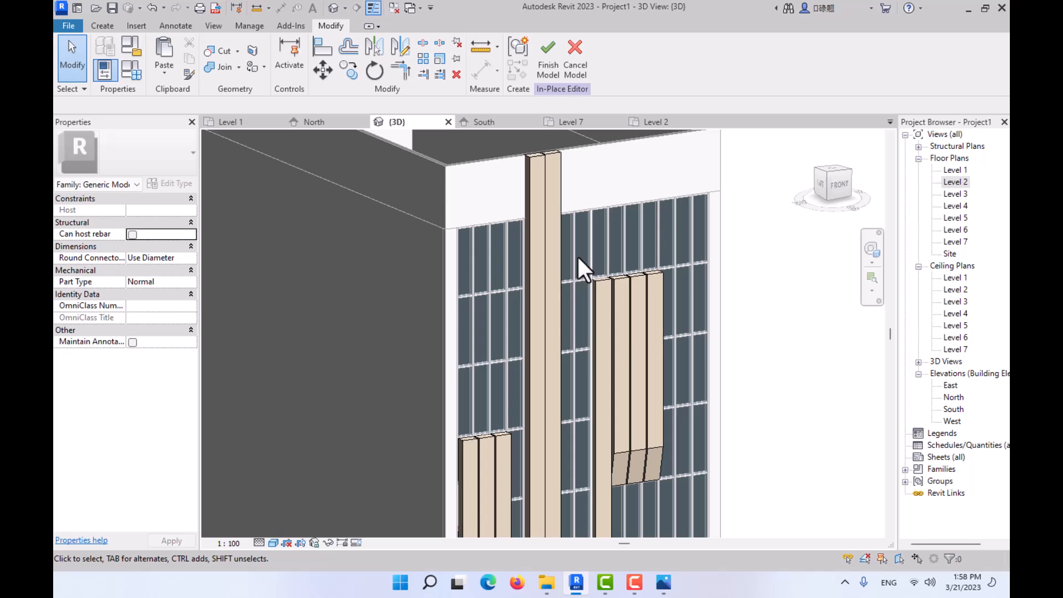
pyautogui.keyDown('shift'); pyautogui.moveTo(594, 262); pyautogui.dragTo(576, 310, button='middle'); pyautogui.keyUp('shift')
pyautogui.click(838, 186)
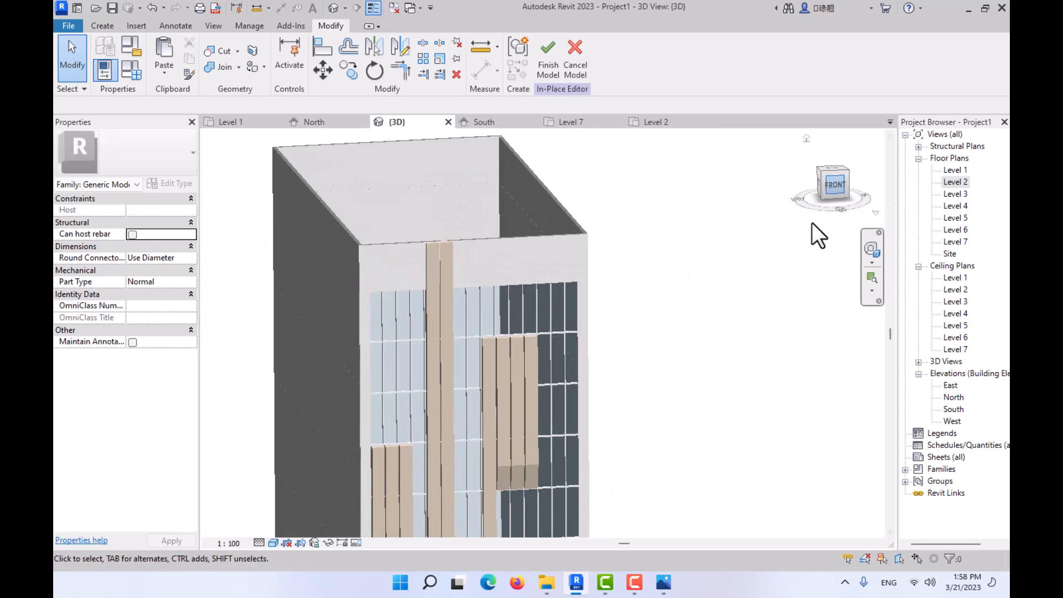
pyautogui.scroll(-3, 502, 368)
pyautogui.moveTo(502, 369); pyautogui.dragTo(586, 229, button='middle')
pyautogui.scroll(3, 518, 205)
pyautogui.moveTo(527, 298); pyautogui.dragTo(466, 423, button='middle')
pyautogui.scroll(2, 500, 277)
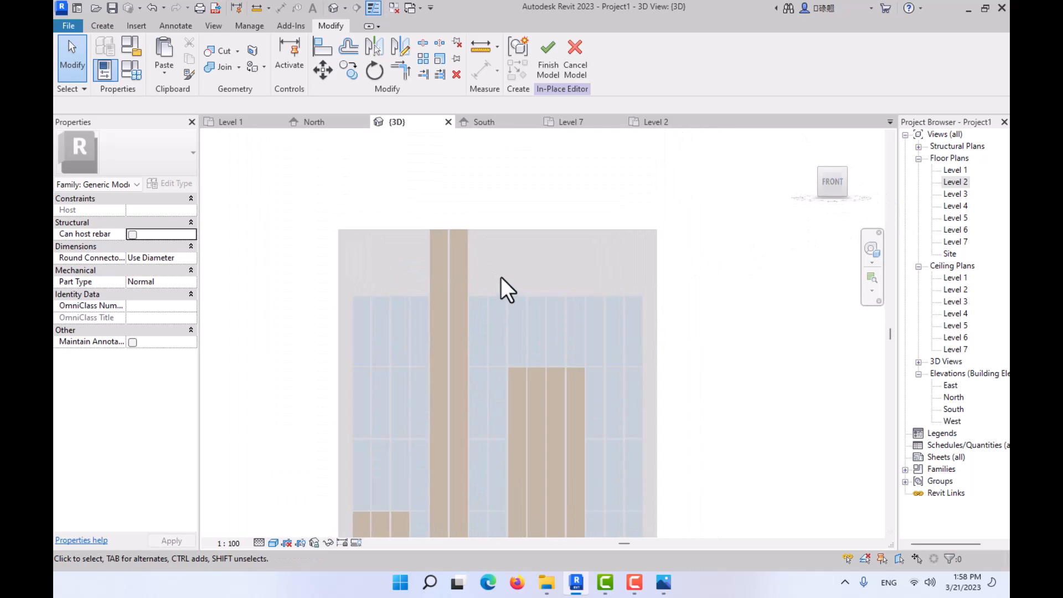
pyautogui.scroll(3, 501, 277)
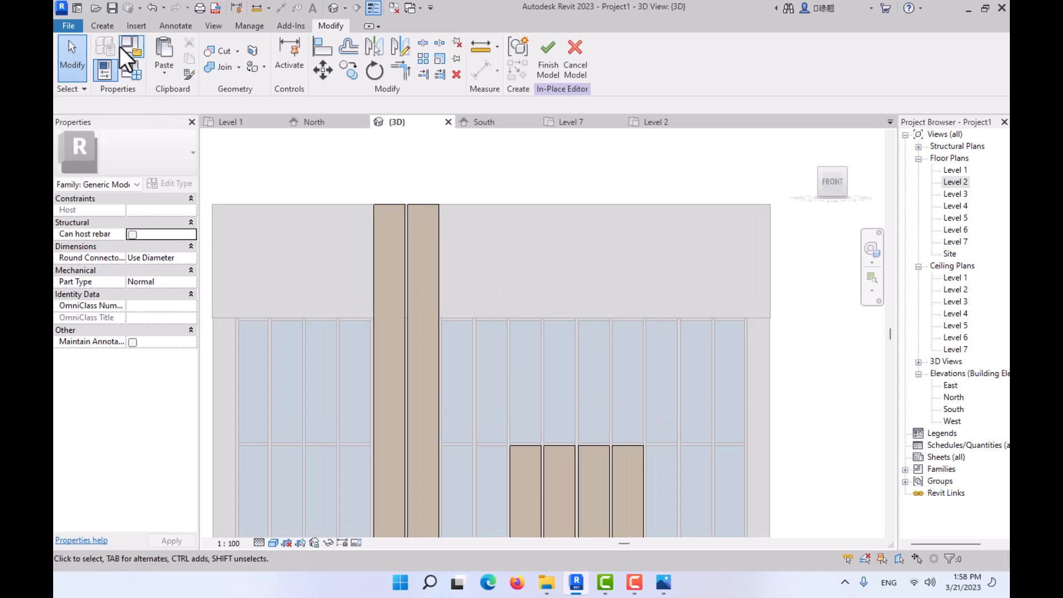
# - Start a new in-place extrusion with the front face of the parapet wall as its work plane
pyautogui.click(103, 26)
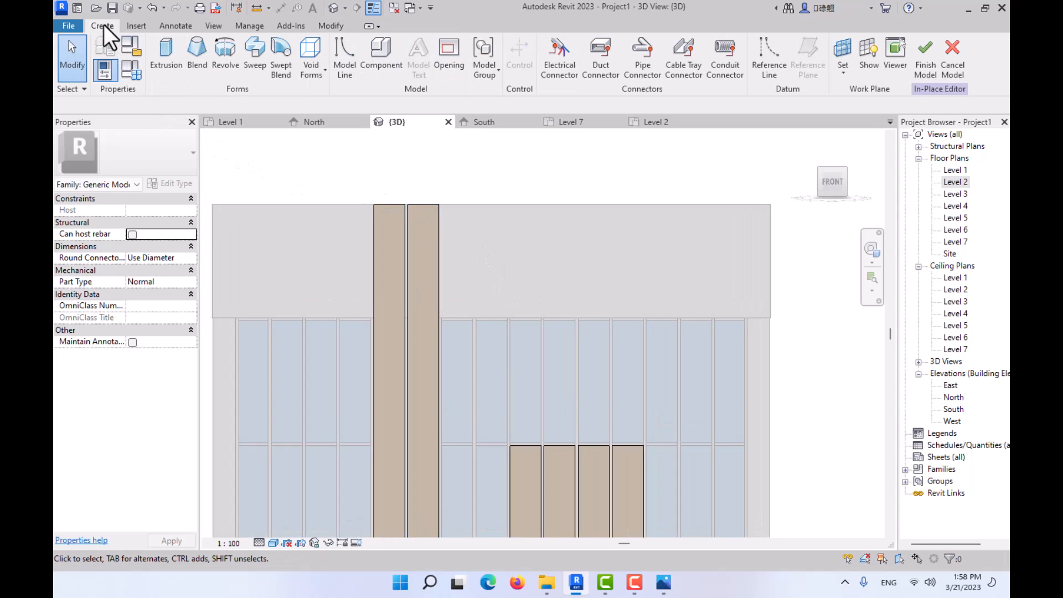
pyautogui.click(165, 54)
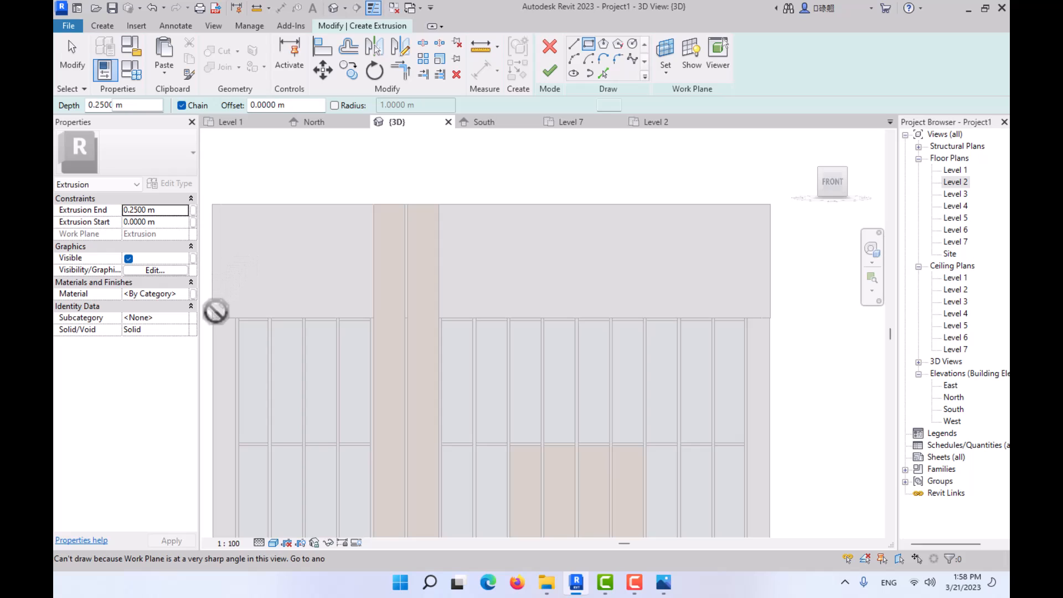
pyautogui.click(667, 47)
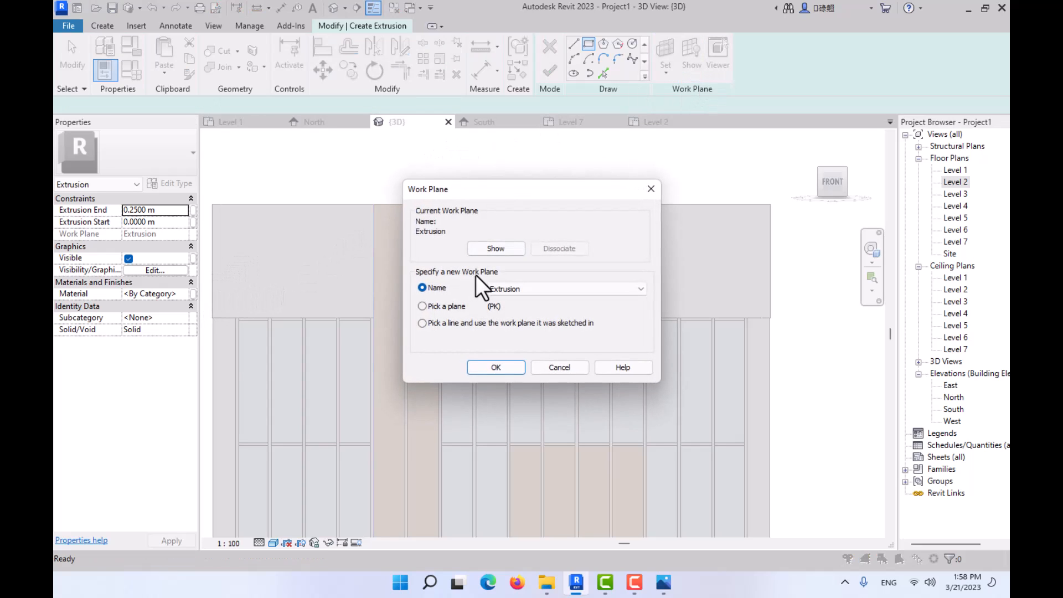
pyautogui.click(430, 306)
pyautogui.click(495, 368)
pyautogui.click(620, 262)
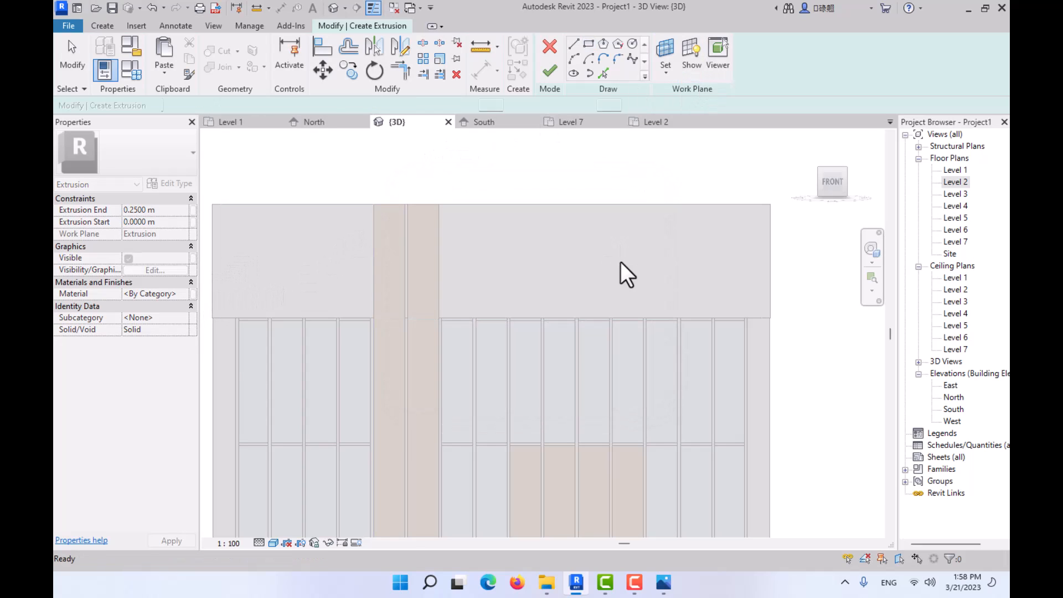
# - Try a rectangle 0.15 m wide and 2 m high at the left end of the parapet face and remove it
pyautogui.click(589, 44)
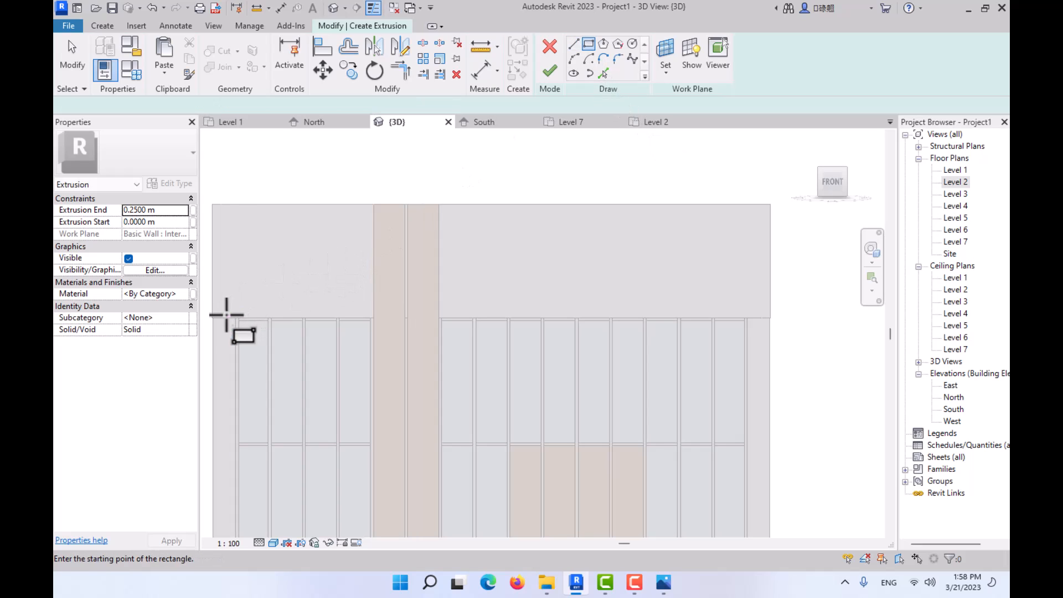
pyautogui.click(214, 317)
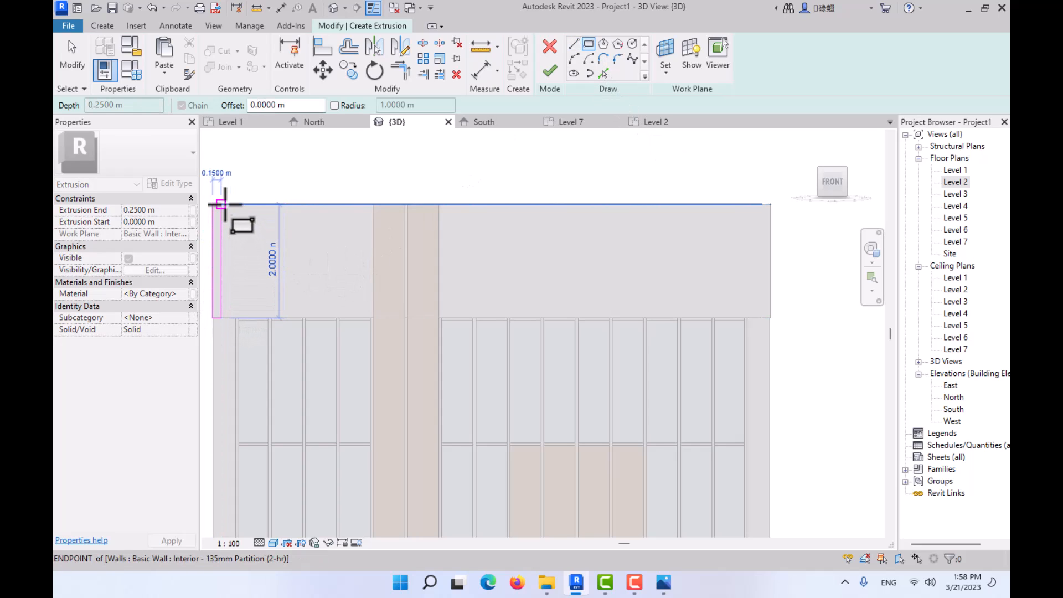
pyautogui.click(221, 205)
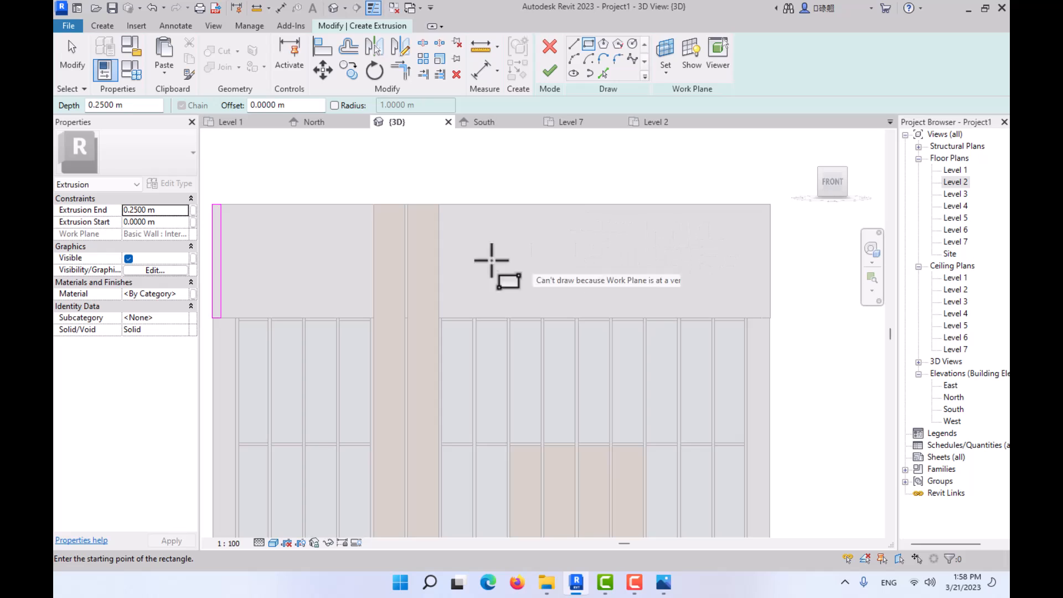
pyautogui.press('Escape')
pyautogui.moveTo(390, 277); pyautogui.dragTo(415, 267, button='middle')
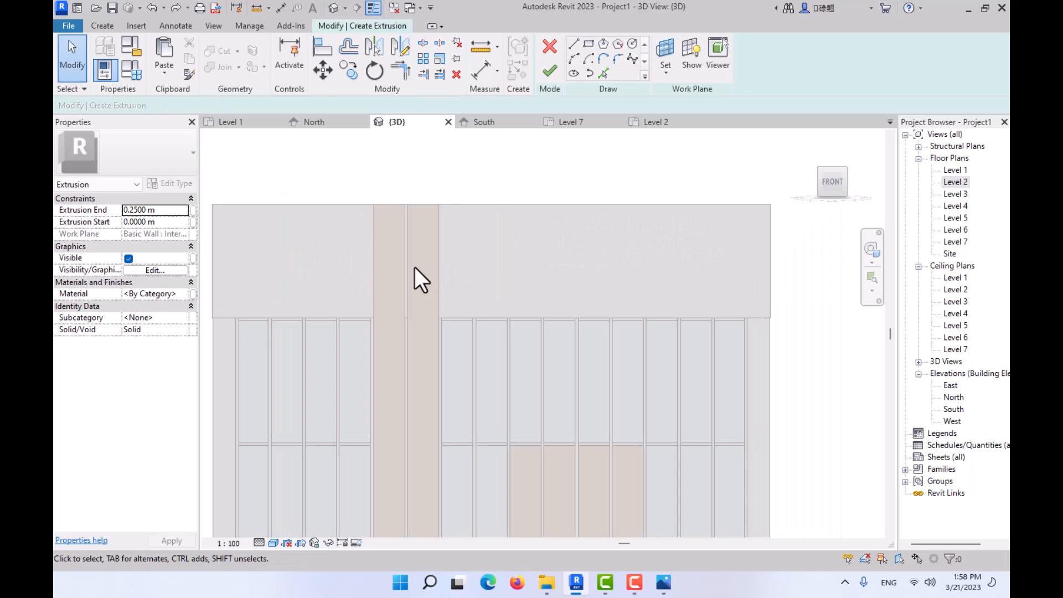
# - Try a rectangle about 9.81 m by 2 m covering the whole parapet face and discard it
pyautogui.click(590, 46)
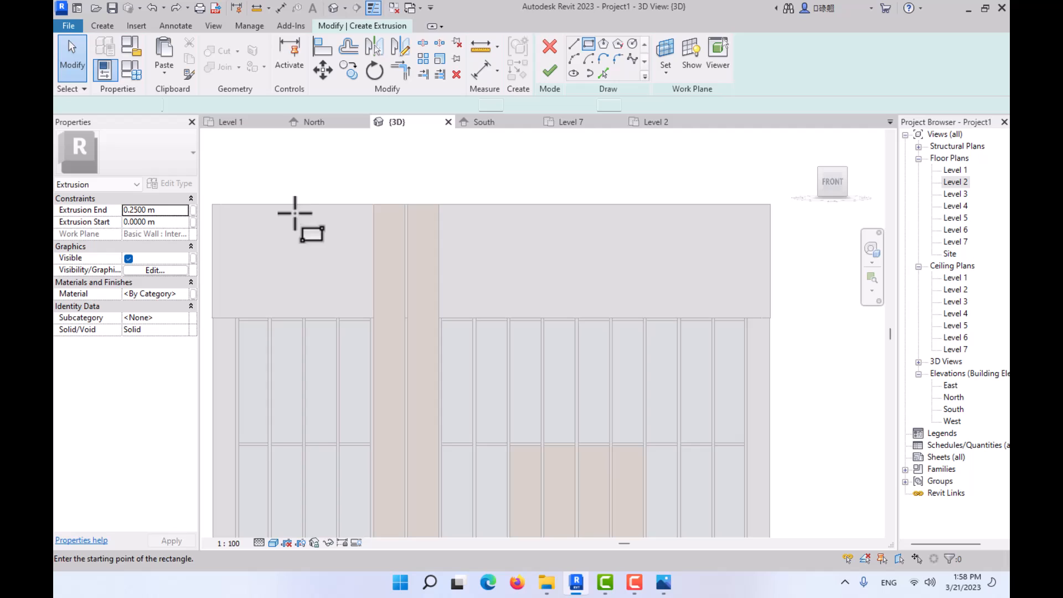
pyautogui.click(212, 204)
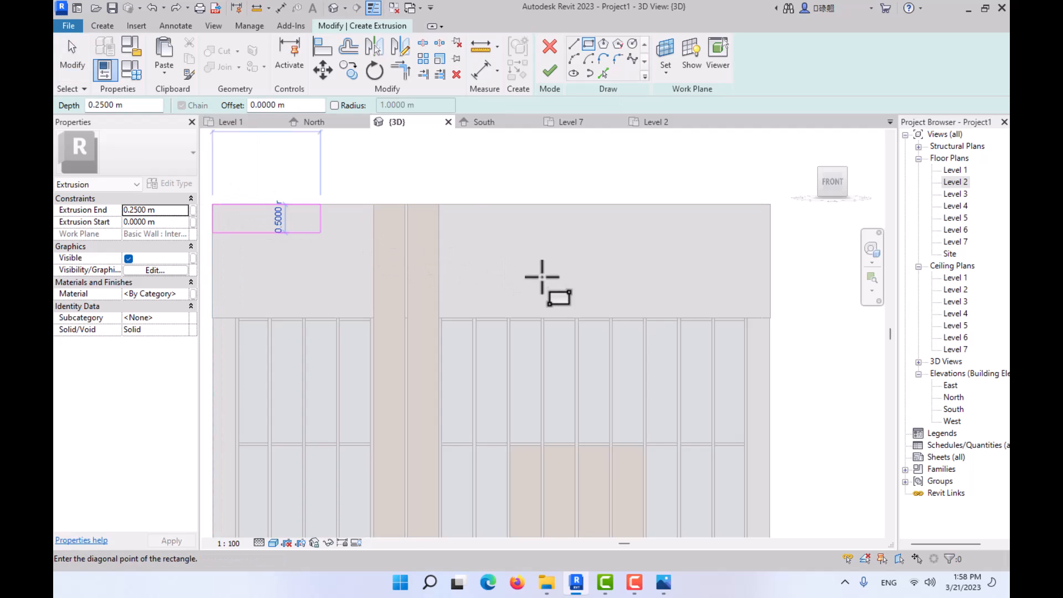
pyautogui.click(770, 317)
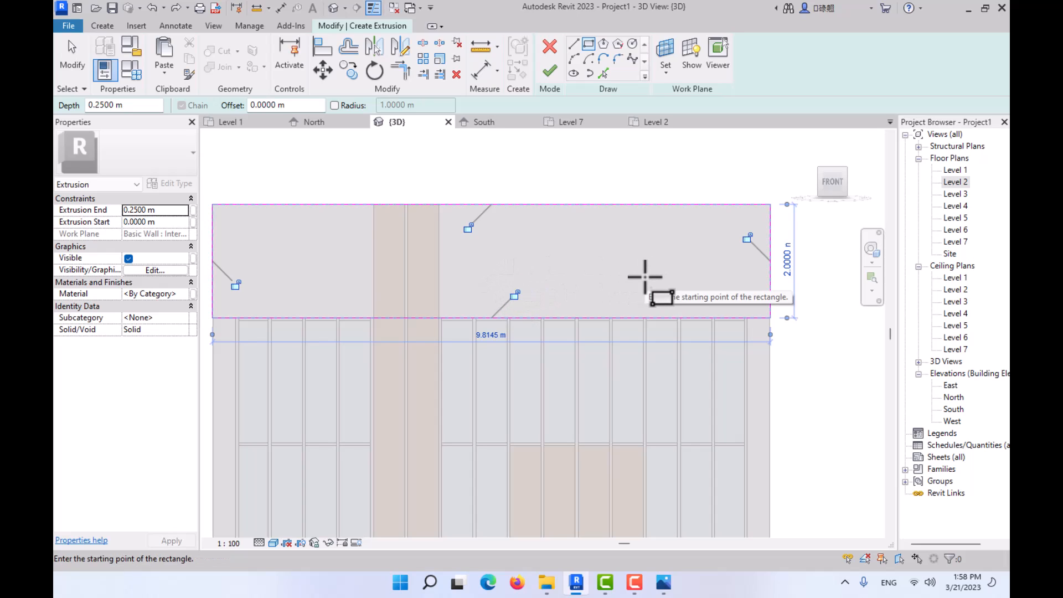
pyautogui.click(550, 47)
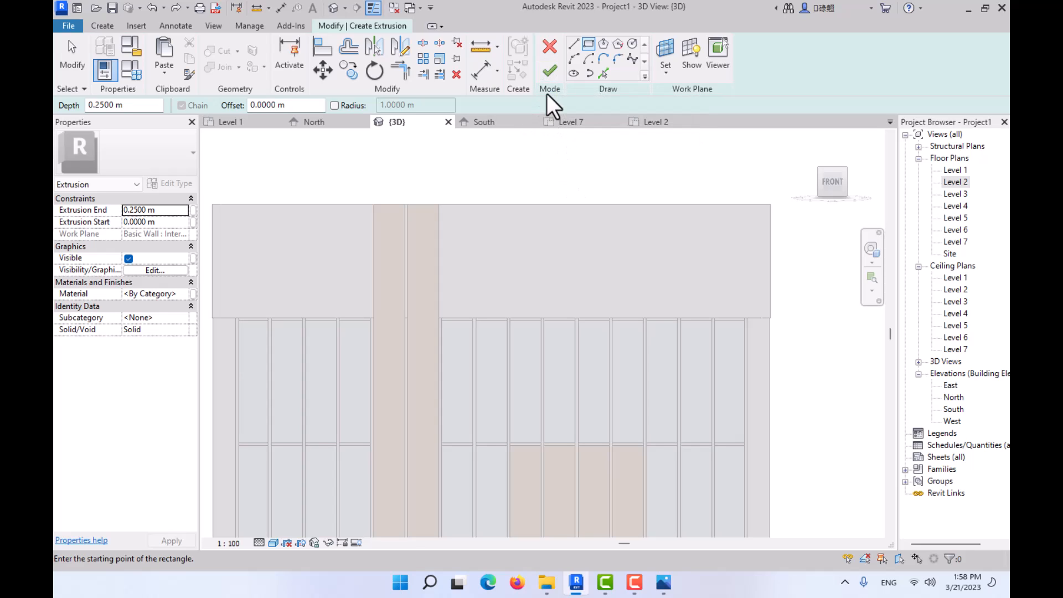
# - Try to finish the extrusion without any profile in its sketch
pyautogui.click(549, 70)
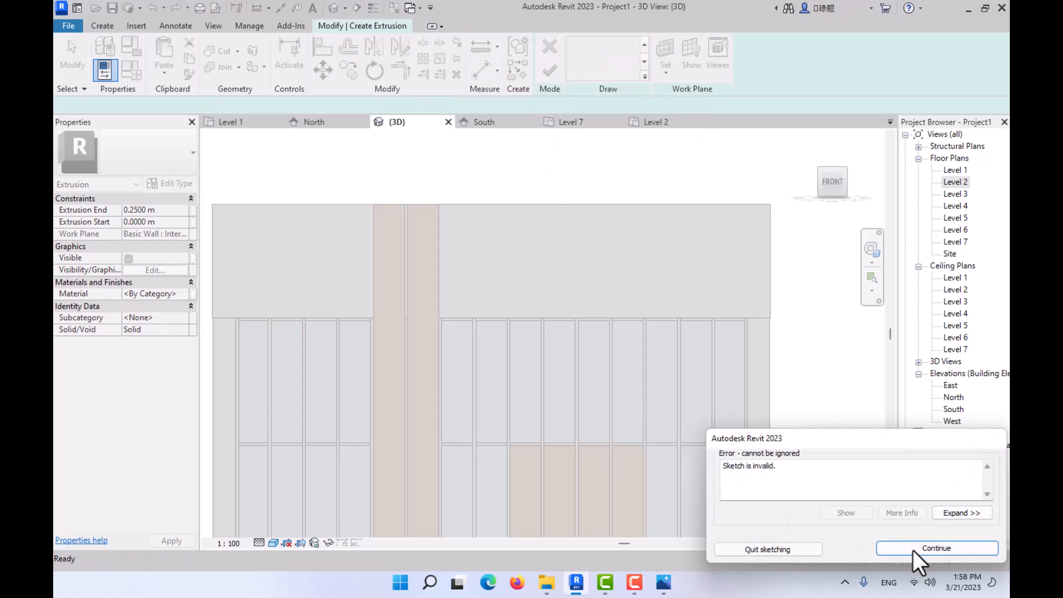
pyautogui.click(935, 548)
pyautogui.scroll(-3, 624, 356)
pyautogui.moveTo(624, 356); pyautogui.dragTo(593, 223, button='middle')
pyautogui.keyDown('shift'); pyautogui.moveTo(640, 364); pyautogui.dragTo(506, 277, button='middle'); pyautogui.keyUp('shift')
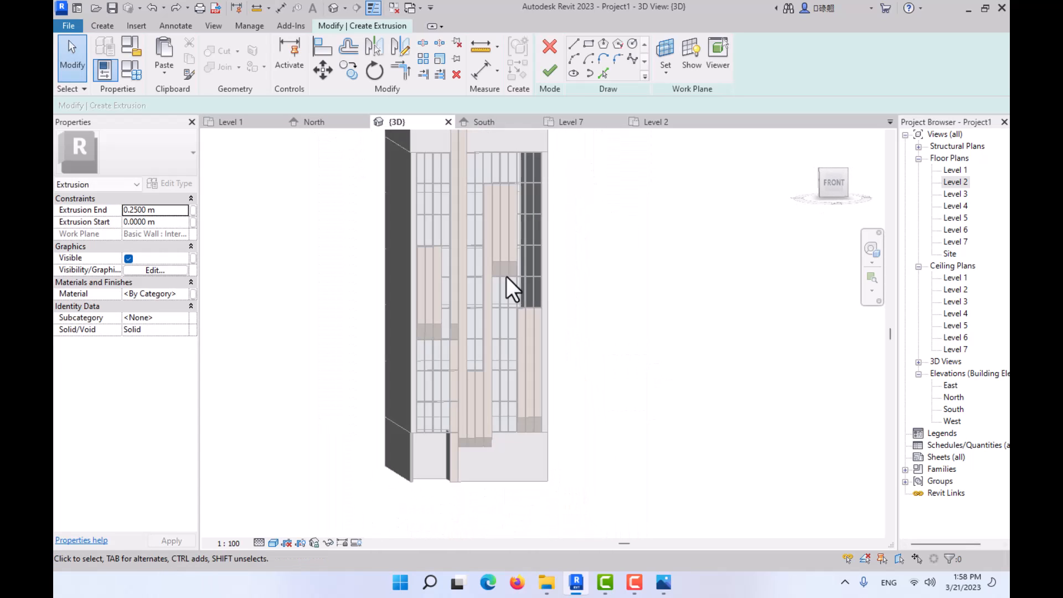
pyautogui.click(548, 71)
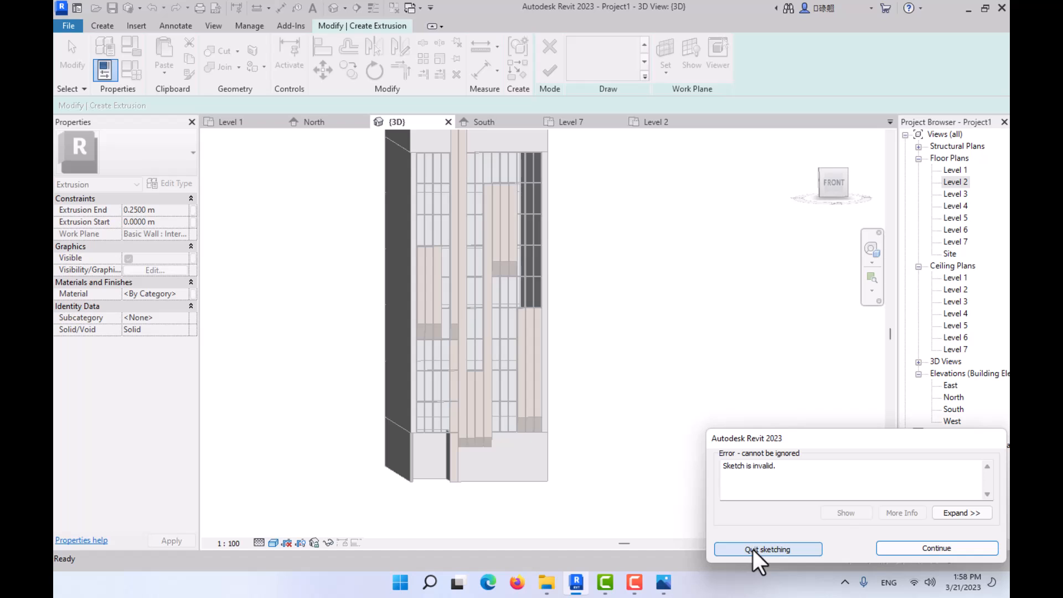
pyautogui.click(922, 547)
# - Check the parapet area for leftover sketch lines and cancel the extrusion sketch
pyautogui.moveTo(626, 409); pyautogui.dragTo(620, 409, button='middle')
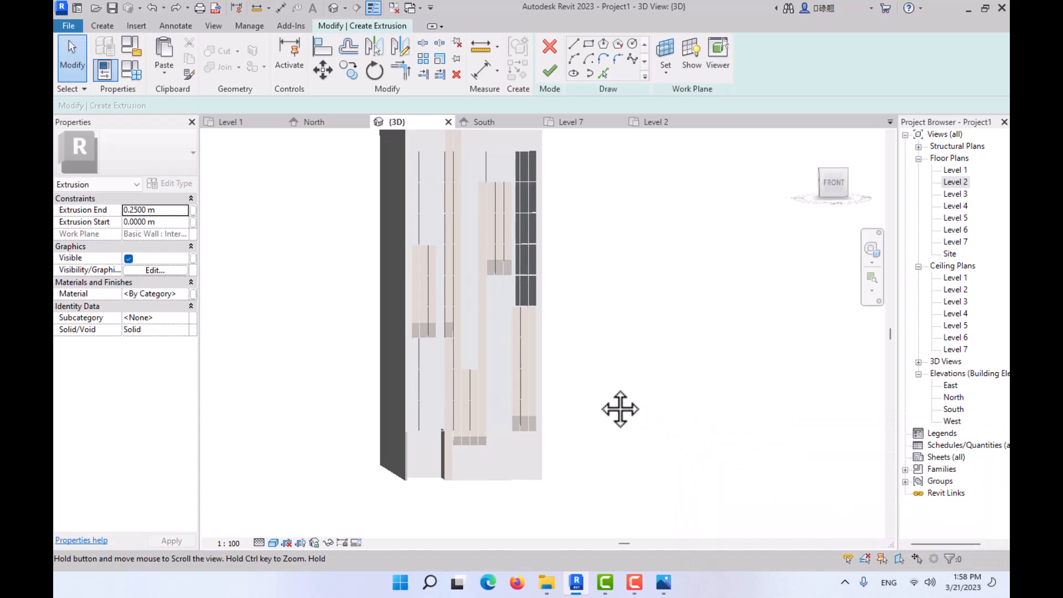
pyautogui.click(834, 182)
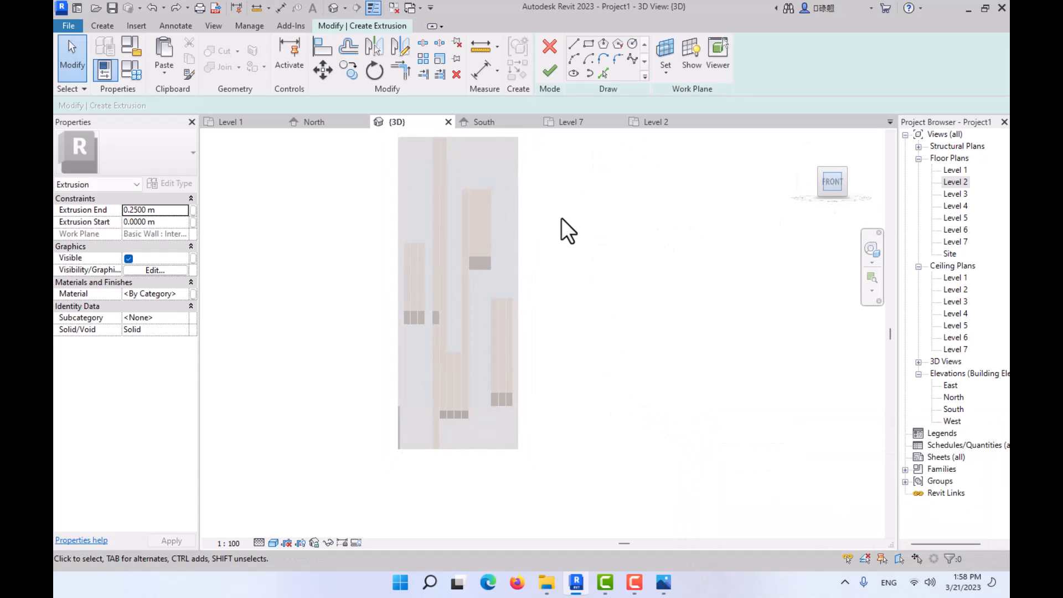
pyautogui.moveTo(561, 218); pyautogui.dragTo(605, 239, button='middle')
pyautogui.scroll(8, 493, 165)
pyautogui.moveTo(496, 306); pyautogui.dragTo(422, 510, button='middle')
pyautogui.moveTo(446, 262); pyautogui.dragTo(450, 349, button='middle')
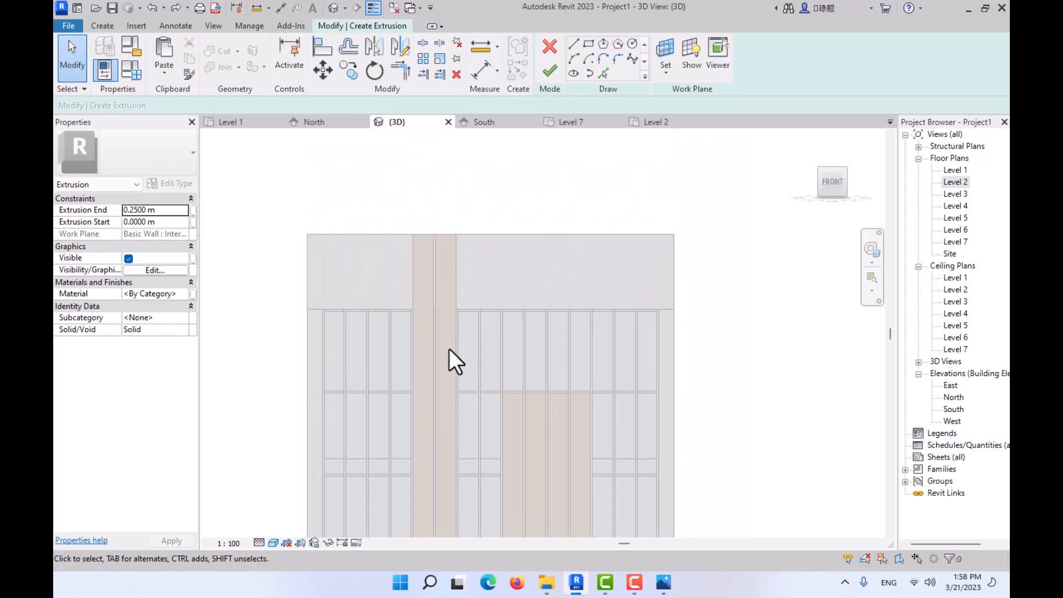
pyautogui.moveTo(256, 176); pyautogui.dragTo(691, 343)
pyautogui.scroll(-3, 692, 342)
pyautogui.moveTo(697, 311); pyautogui.dragTo(666, 167, button='middle')
pyautogui.moveTo(666, 346); pyautogui.dragTo(597, 233, button='middle')
pyautogui.moveTo(554, 421); pyautogui.dragTo(724, 526, button='middle')
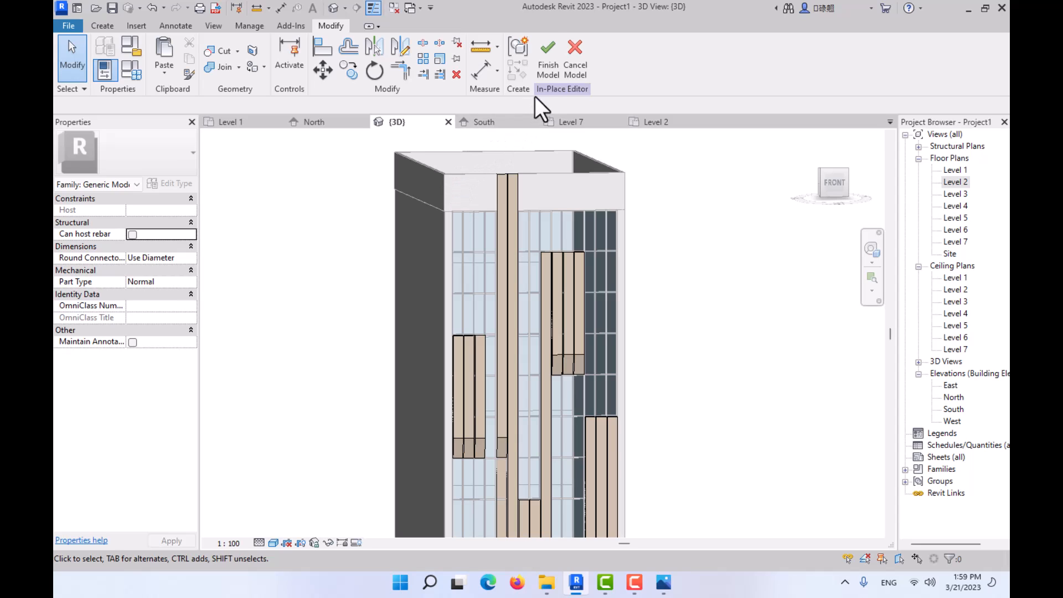
# - Finish the in-place model and save the project to the Desktop as facade, with maximum backups set to 1
pyautogui.click(547, 65)
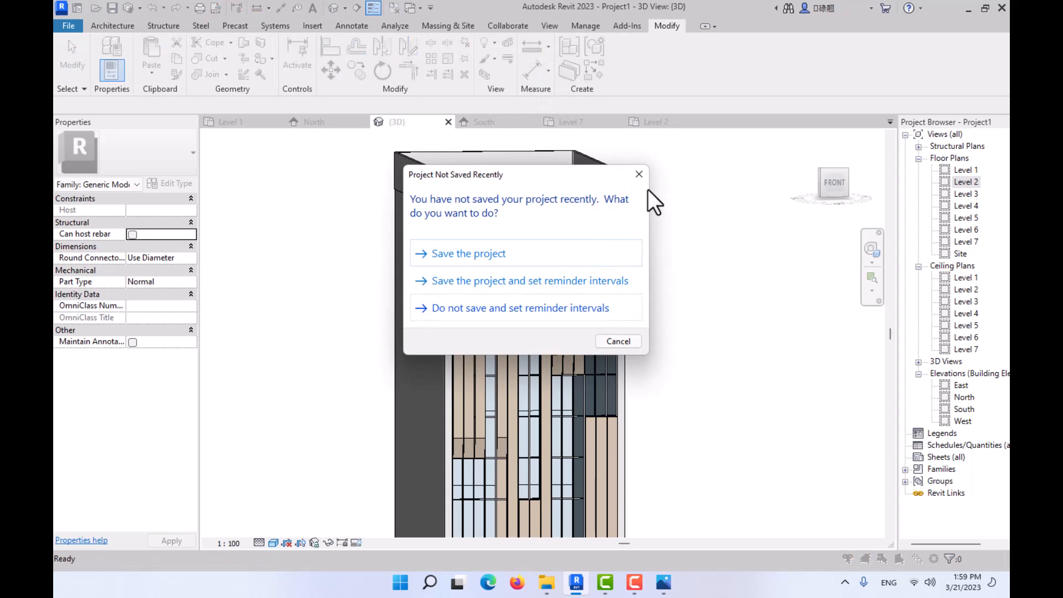
pyautogui.click(497, 253)
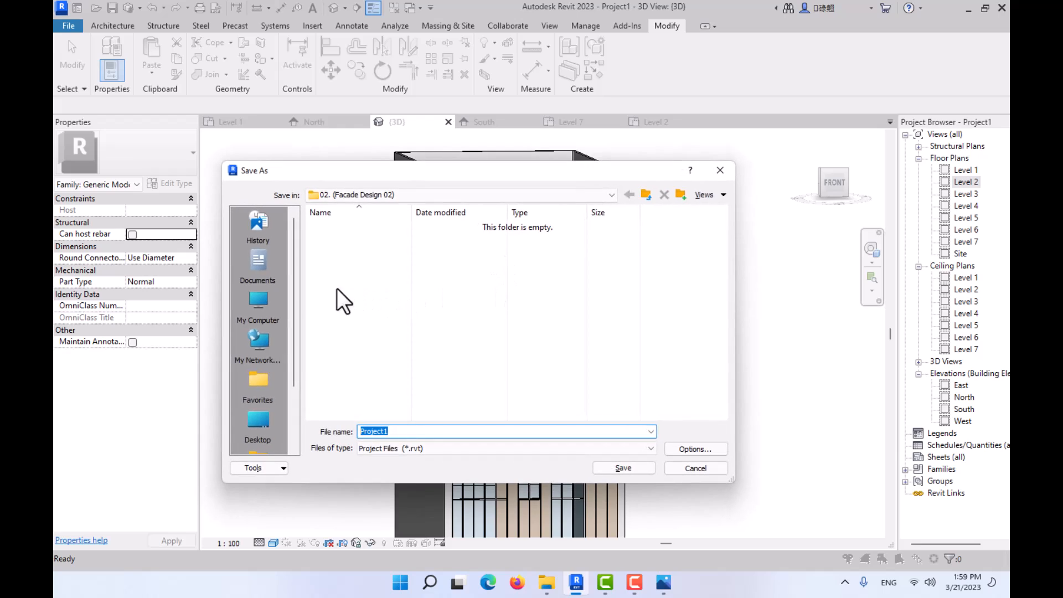
pyautogui.click(259, 415)
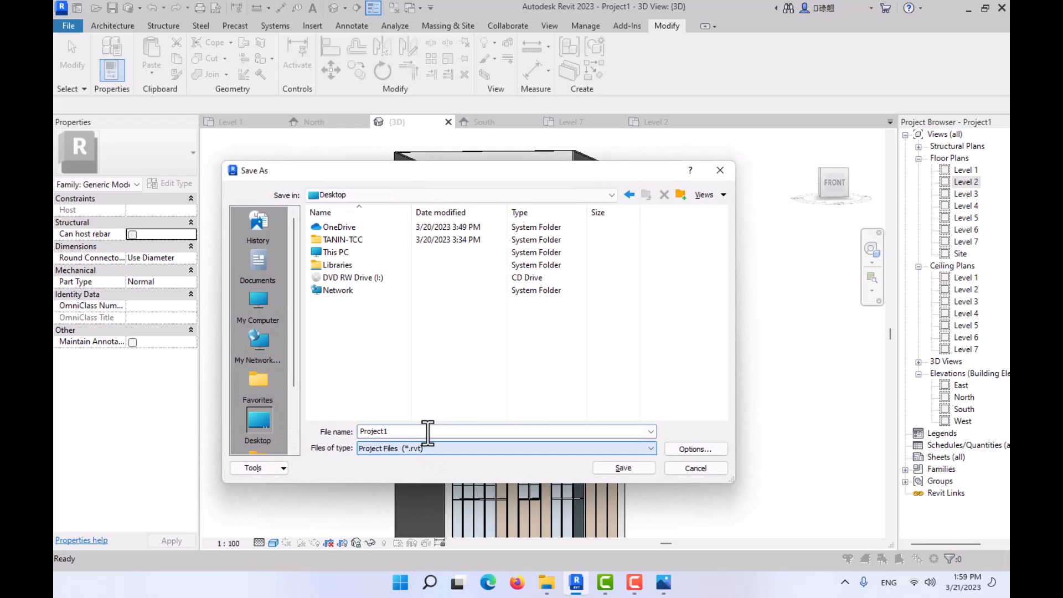
pyautogui.write('facade')
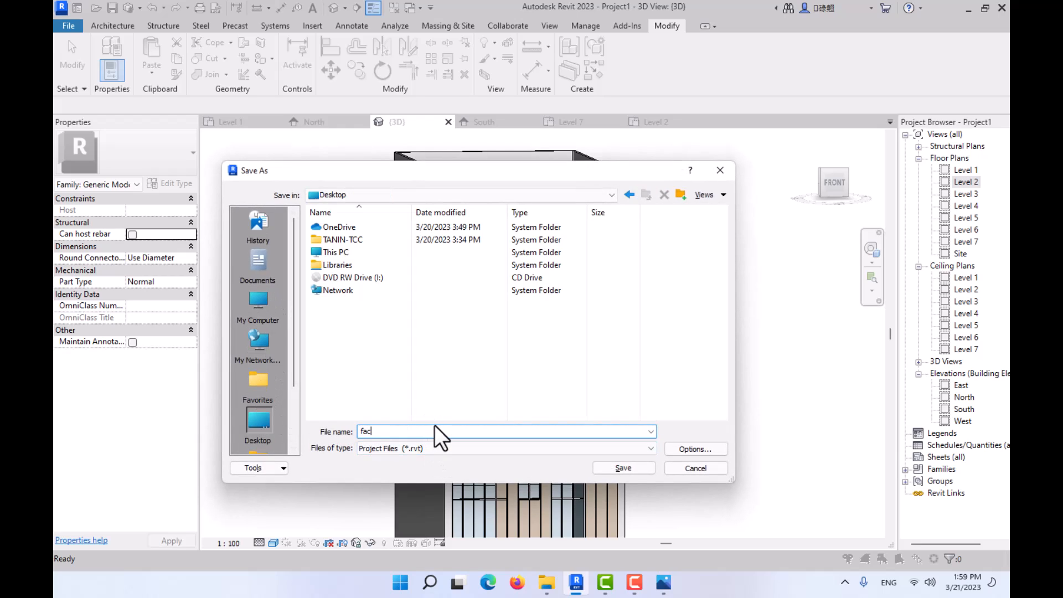
pyautogui.click(699, 450)
pyautogui.write('1')
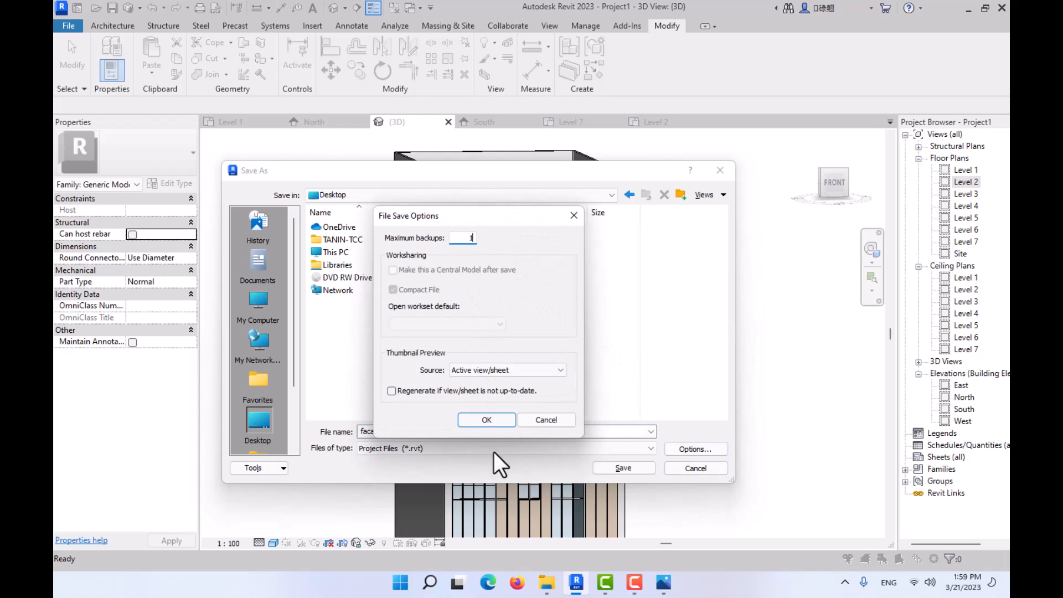
pyautogui.click(487, 420)
pyautogui.click(623, 468)
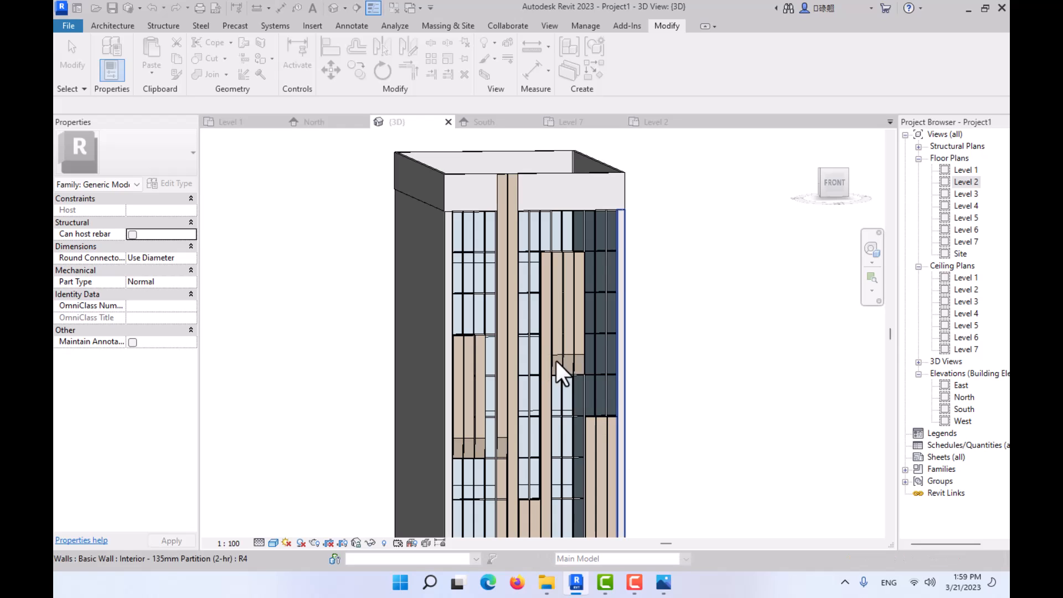
# - In the Level 2 floor plan, sketch an architectural floor boundary as a rectangle between opposite inner corners of the outer walls
pyautogui.scroll(-1, 530, 329)
pyautogui.moveTo(530, 329); pyautogui.dragTo(543, 308, button='middle')
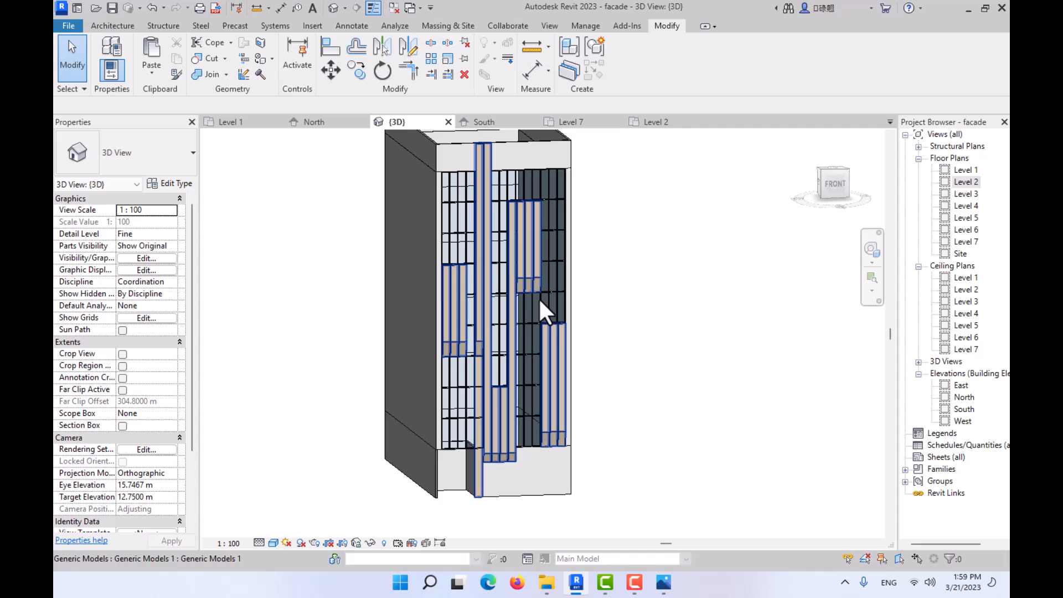
pyautogui.click(656, 124)
pyautogui.moveTo(511, 368); pyautogui.dragTo(523, 428, button='middle')
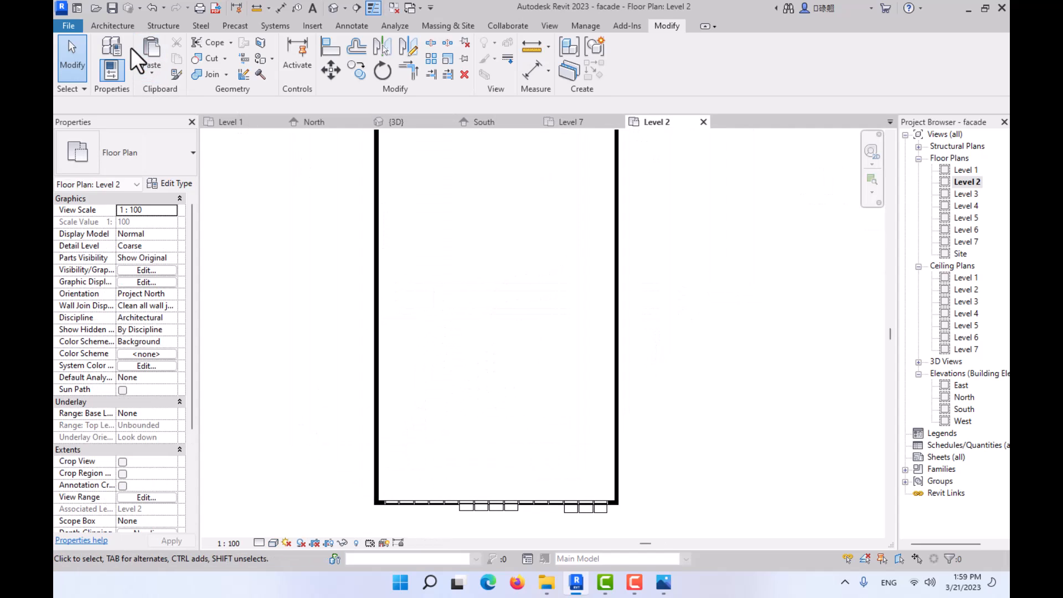
pyautogui.click(113, 26)
pyautogui.click(358, 73)
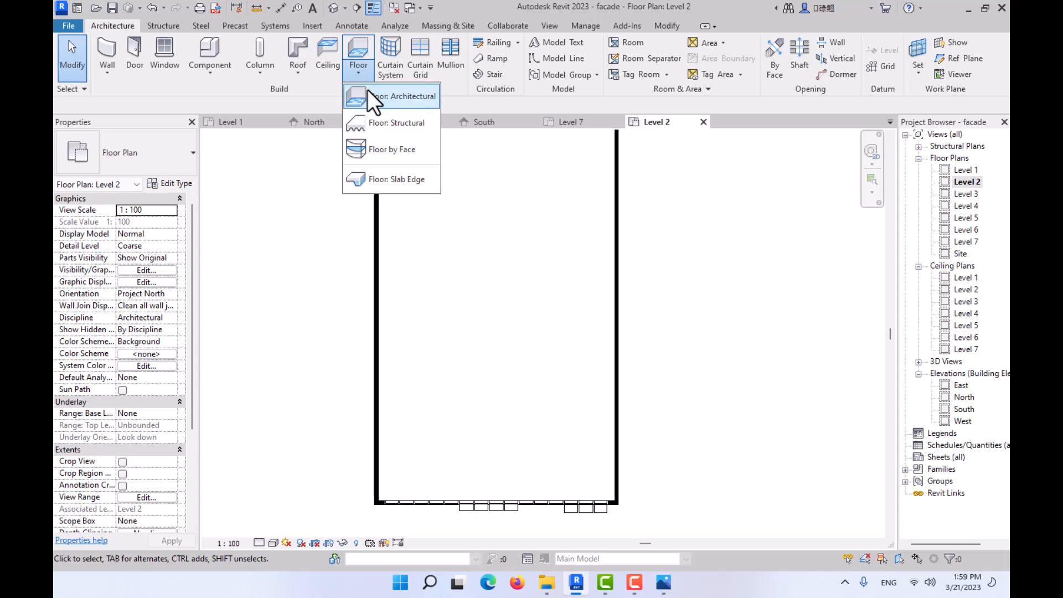
pyautogui.click(370, 94)
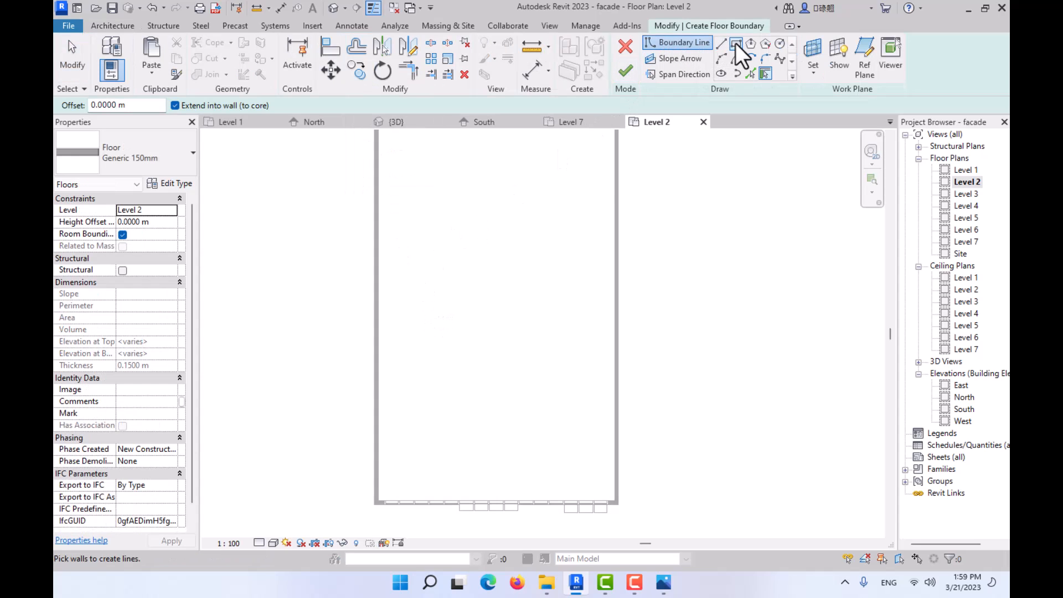
pyautogui.click(736, 43)
pyautogui.scroll(3, 403, 505)
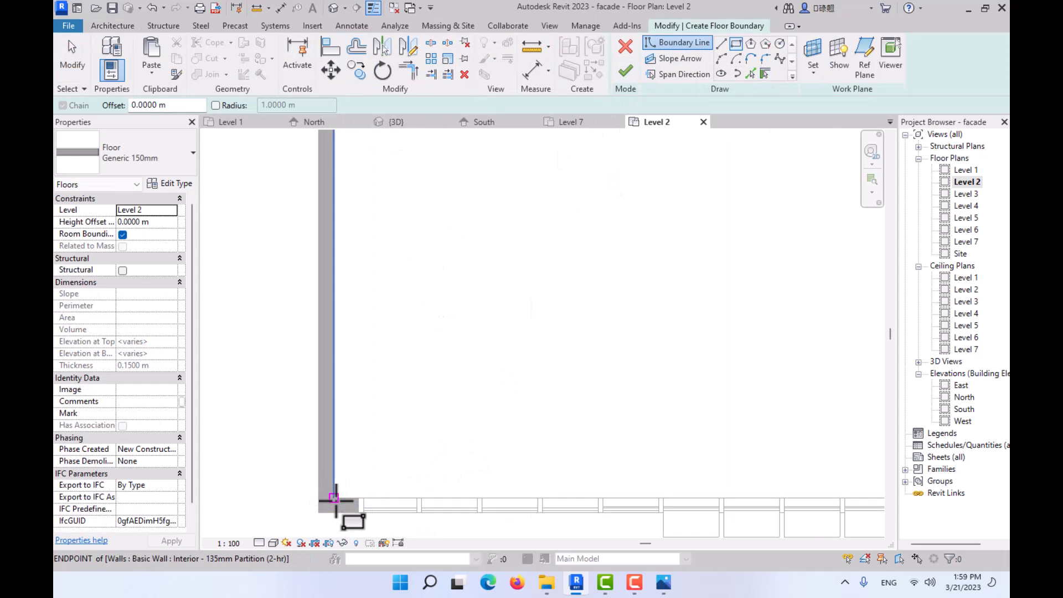
pyautogui.click(334, 499)
pyautogui.scroll(-3, 408, 372)
pyautogui.moveTo(625, 209); pyautogui.dragTo(553, 344, button='middle')
pyautogui.scroll(-1, 553, 344)
pyautogui.moveTo(642, 188); pyautogui.dragTo(584, 340, button='middle')
pyautogui.scroll(3, 605, 282)
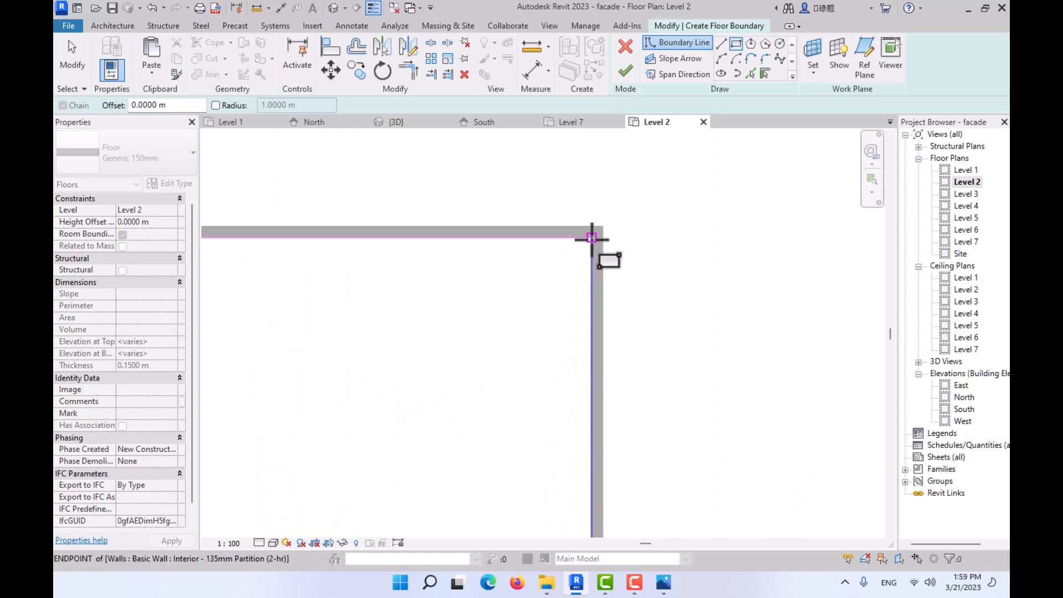
pyautogui.click(592, 238)
pyautogui.press('Escape')
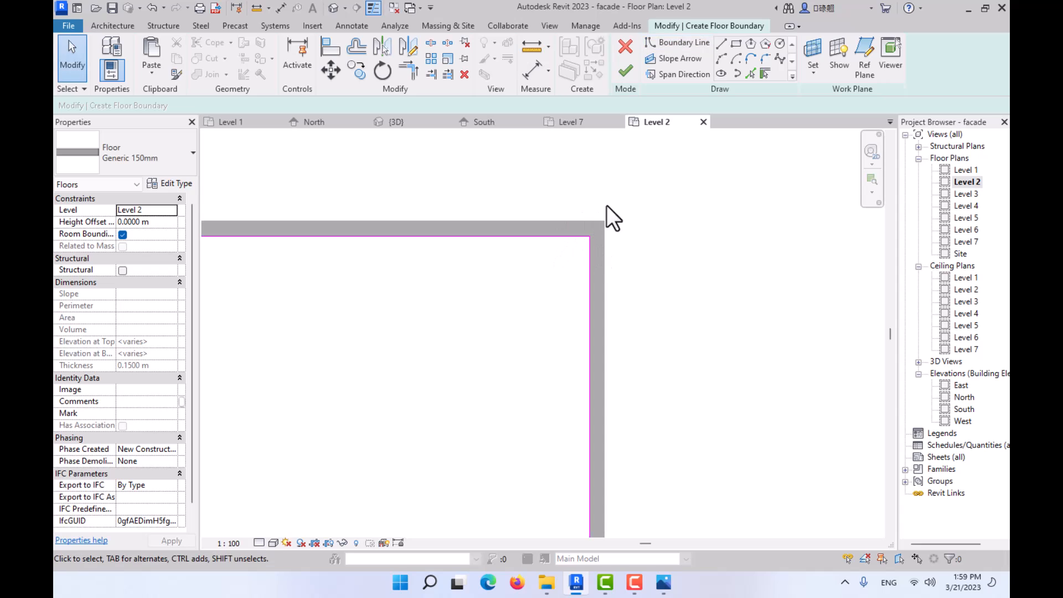
# - Examine the floor boundary sketch along the side, front and rear walls
pyautogui.scroll(-2, 636, 214)
pyautogui.moveTo(645, 220); pyautogui.dragTo(629, 242, button='middle')
pyautogui.scroll(-3, 587, 360)
pyautogui.moveTo(586, 360); pyautogui.dragTo(601, 166, button='middle')
pyautogui.scroll(2, 437, 366)
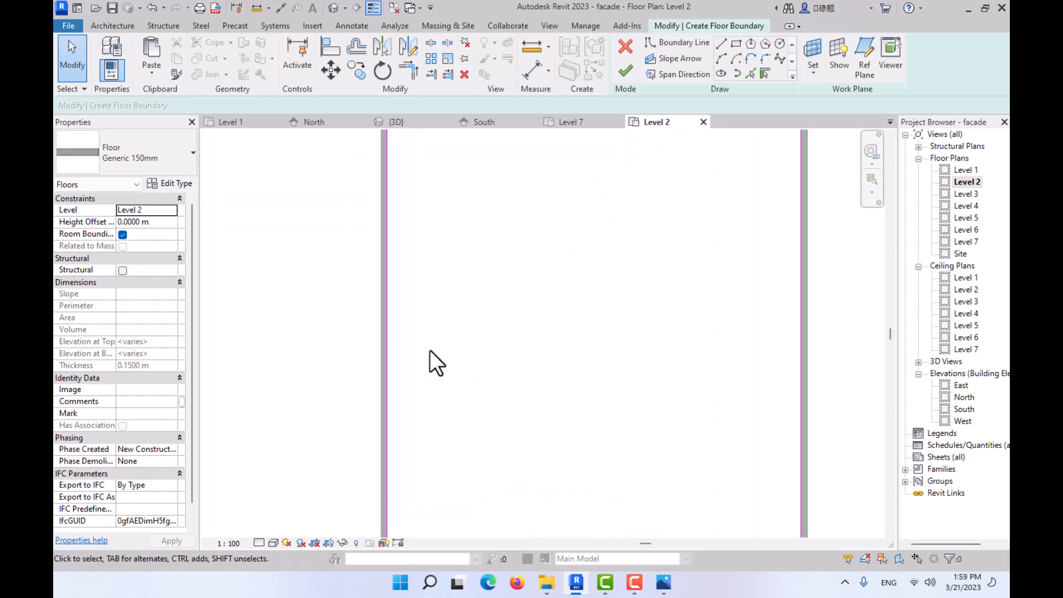
pyautogui.click(387, 365)
pyautogui.scroll(-1, 514, 431)
pyautogui.moveTo(514, 430); pyautogui.dragTo(541, 408, button='middle')
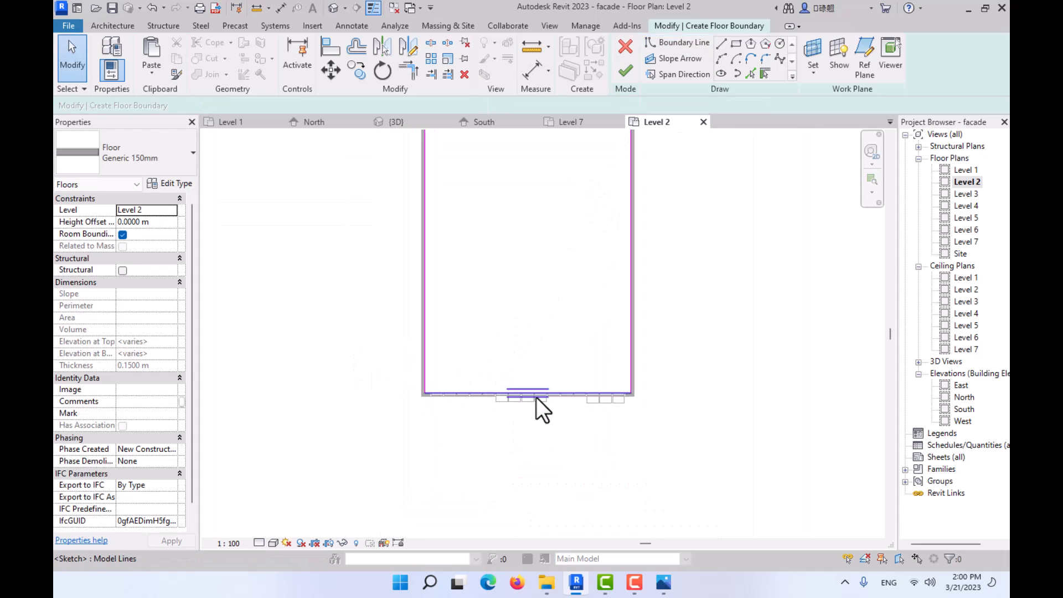
pyautogui.scroll(3, 541, 399)
pyautogui.scroll(-2, 502, 403)
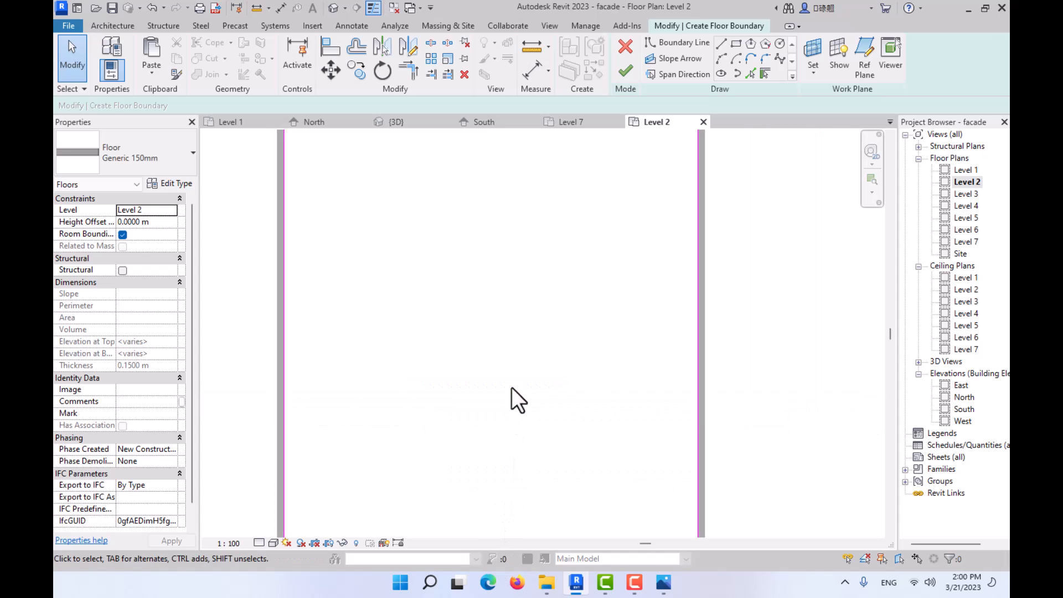
pyautogui.scroll(-1, 479, 379)
pyautogui.moveTo(479, 380); pyautogui.dragTo(553, 373, button='middle')
pyautogui.scroll(1, 526, 239)
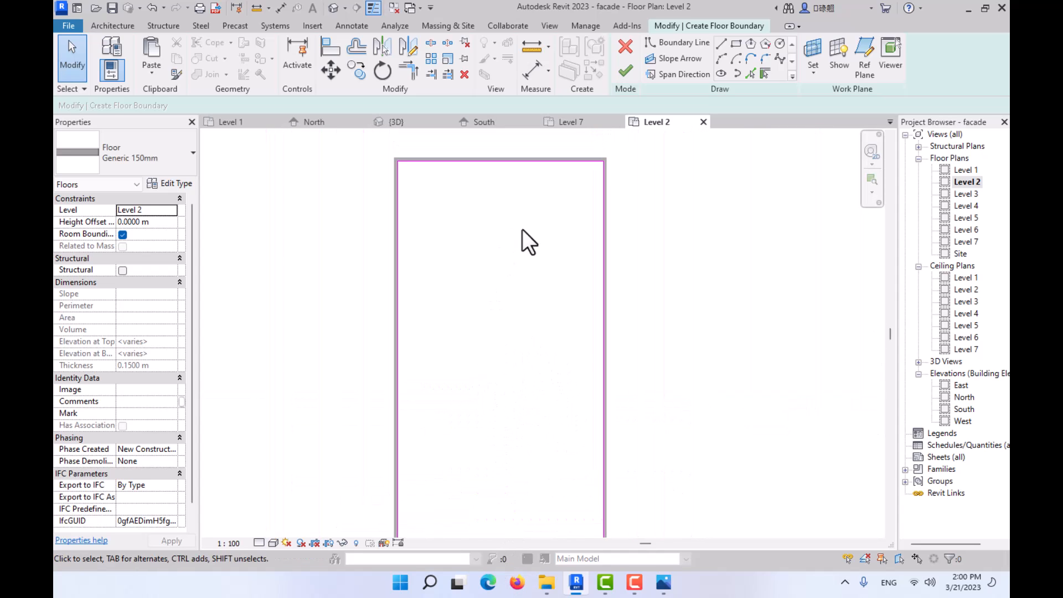
# - Finish the Level 2 floor and attach the walls that reach its level to its underside
pyautogui.click(626, 70)
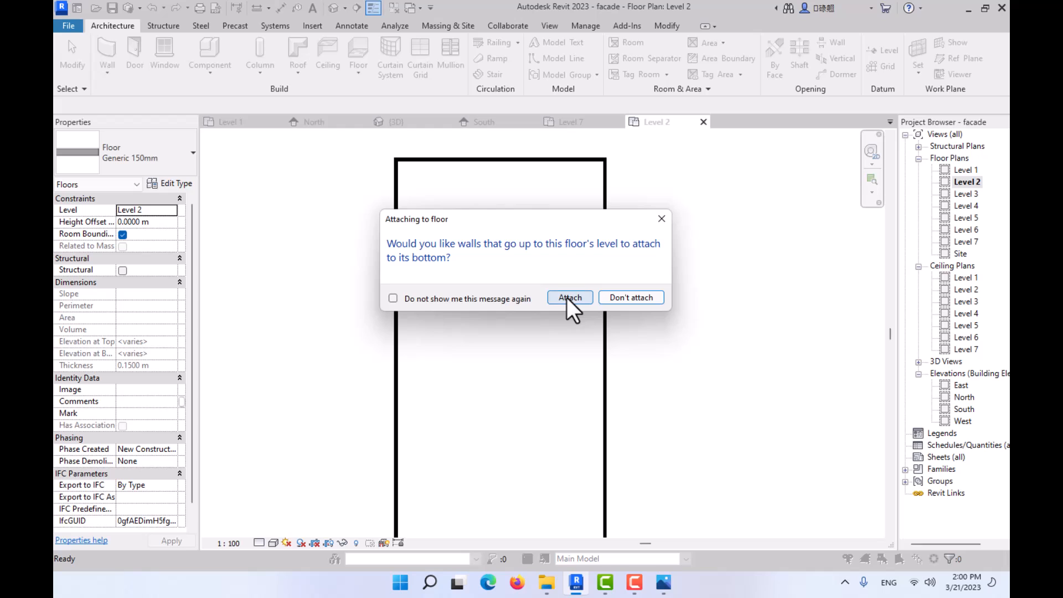
pyautogui.click(567, 297)
pyautogui.press('Return')
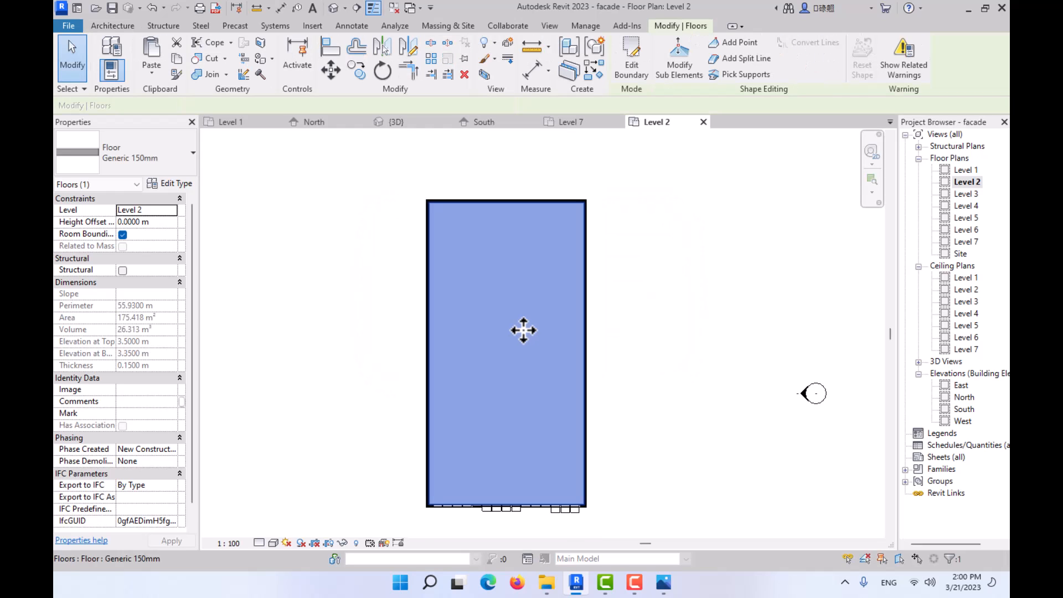
pyautogui.scroll(-1, 546, 356)
# - In the 3D view, copy the Level 2 floor and paste it aligned to Levels 3 through 7
pyautogui.click(424, 125)
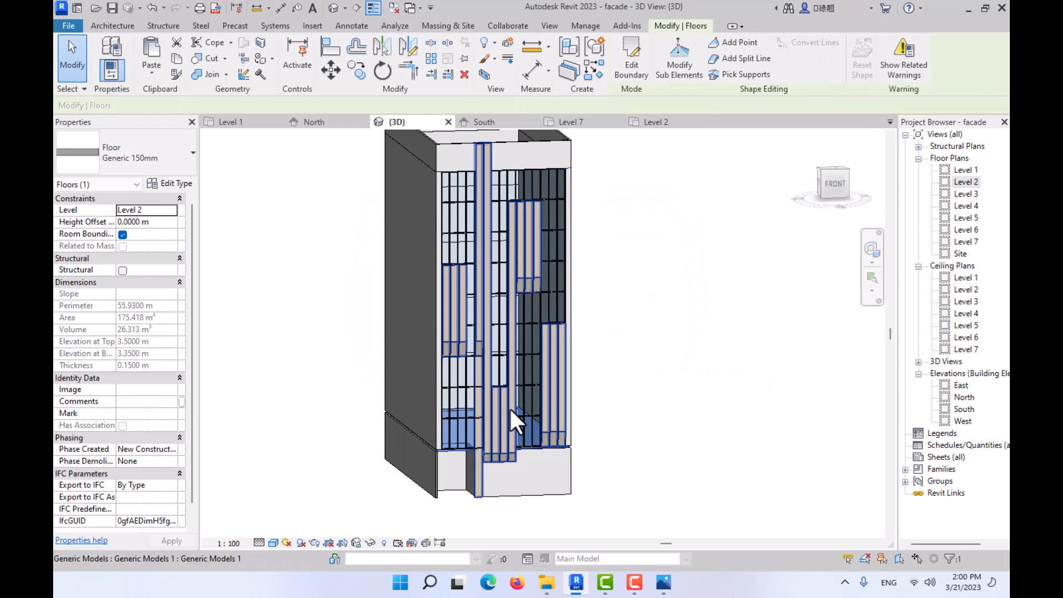
pyautogui.scroll(5, 512, 429)
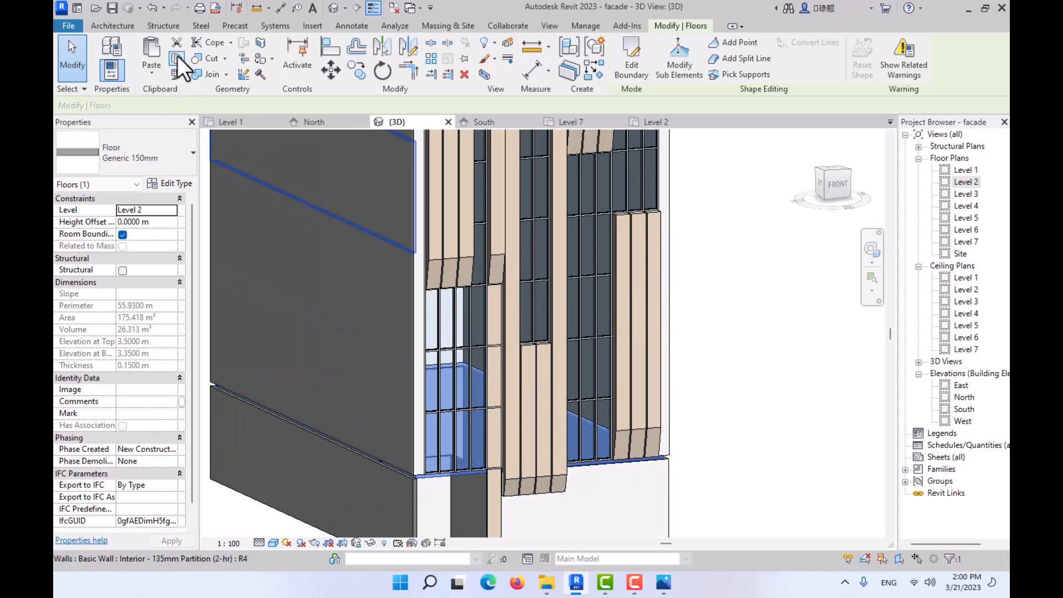
pyautogui.click(151, 77)
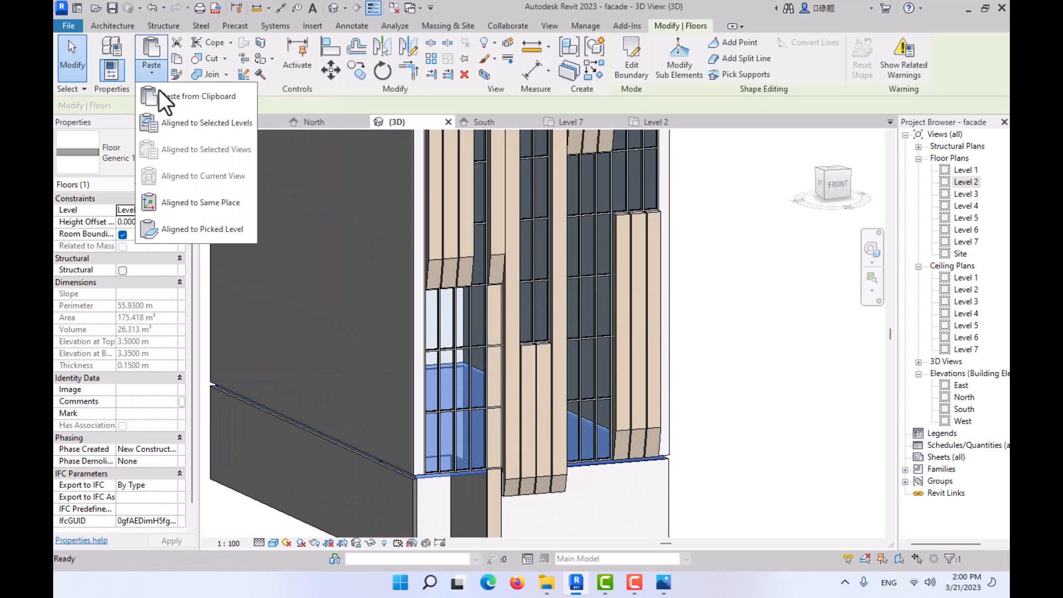
pyautogui.click(166, 123)
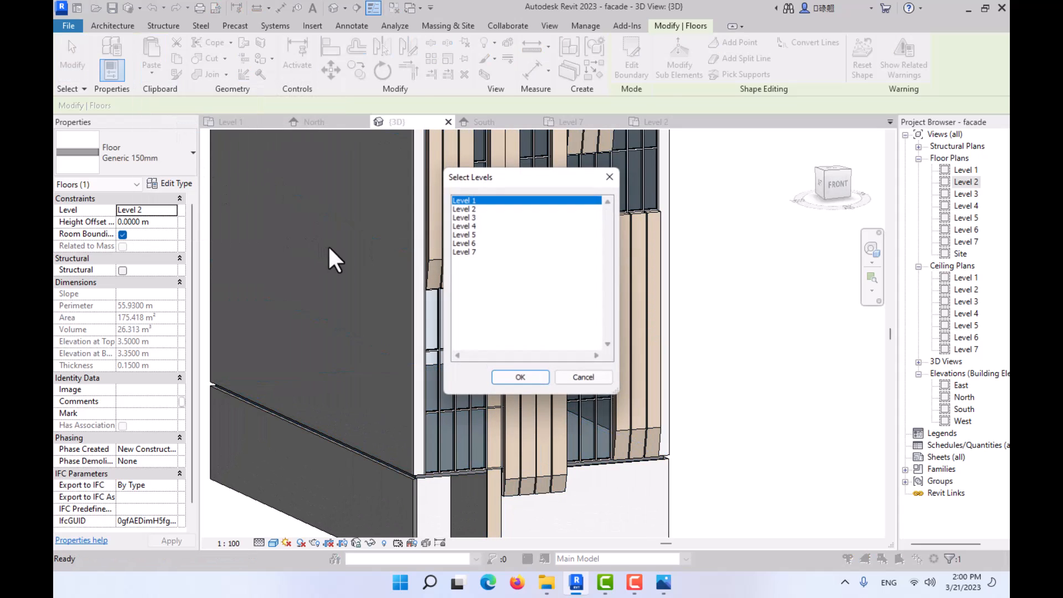
pyautogui.click(480, 218)
pyautogui.keyDown('shift'); pyautogui.click(474, 252); pyautogui.keyUp('shift')
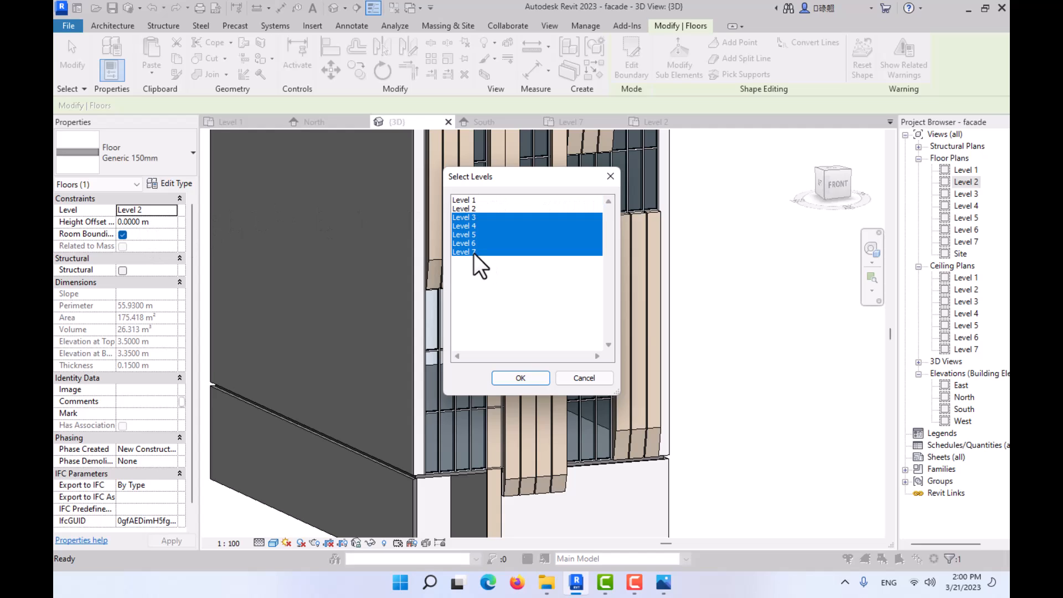
pyautogui.click(534, 378)
# - Examine the pasted floors, the roof slab and the front parapet in the 3D view
pyautogui.scroll(-4, 742, 300)
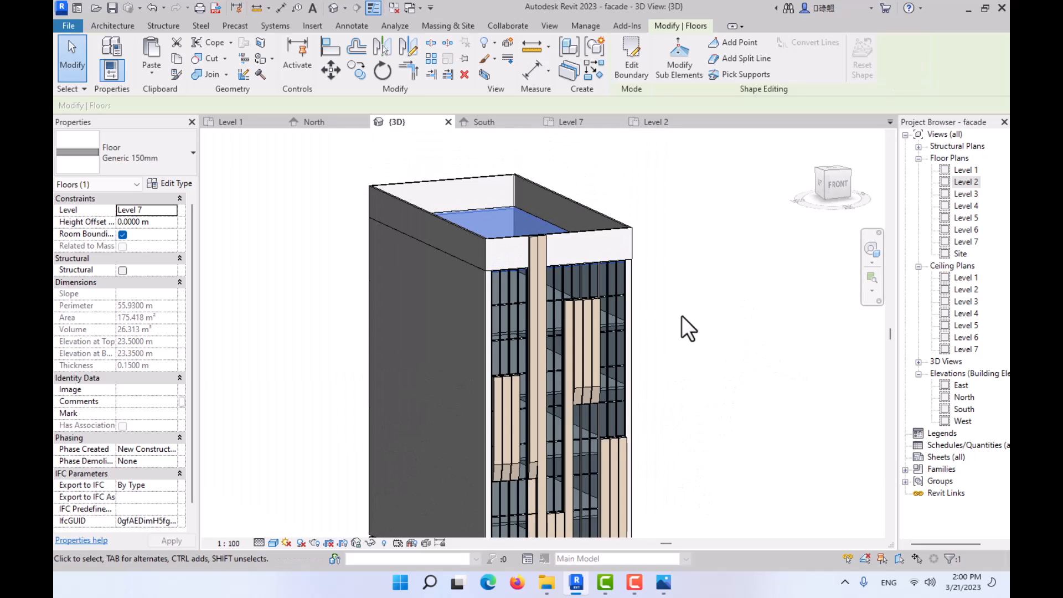
pyautogui.click(663, 246)
pyautogui.scroll(3, 523, 239)
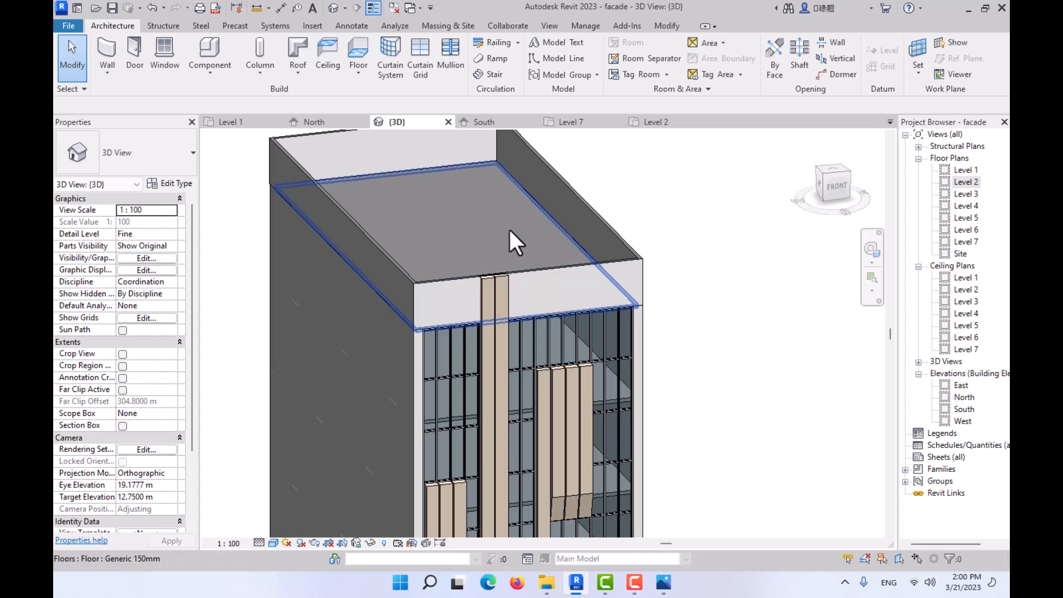
pyautogui.keyDown('shift'); pyautogui.moveTo(483, 228); pyautogui.dragTo(517, 261, button='middle'); pyautogui.keyUp('shift')
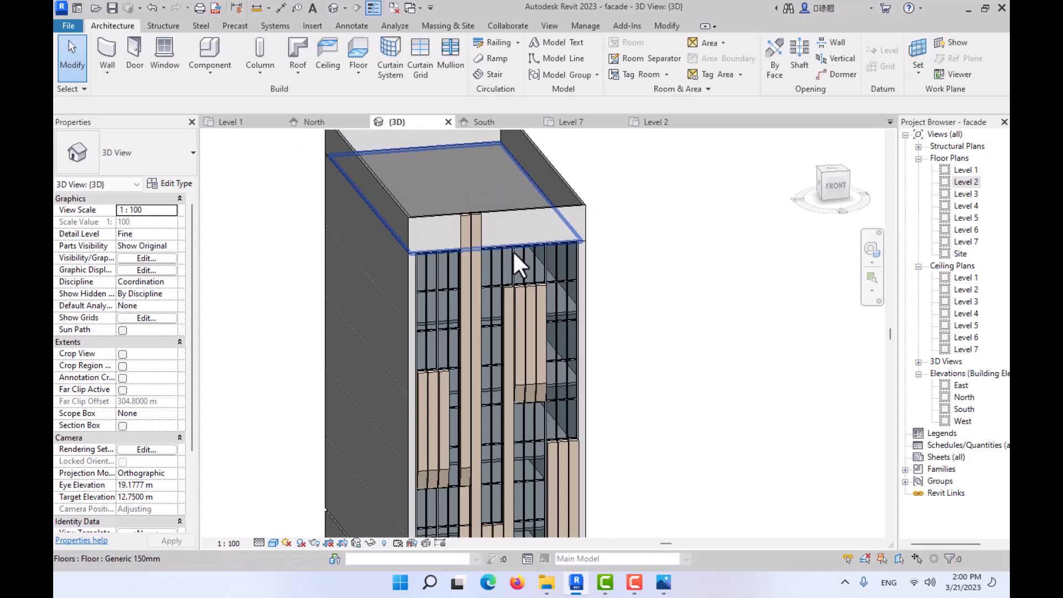
pyautogui.scroll(5, 493, 225)
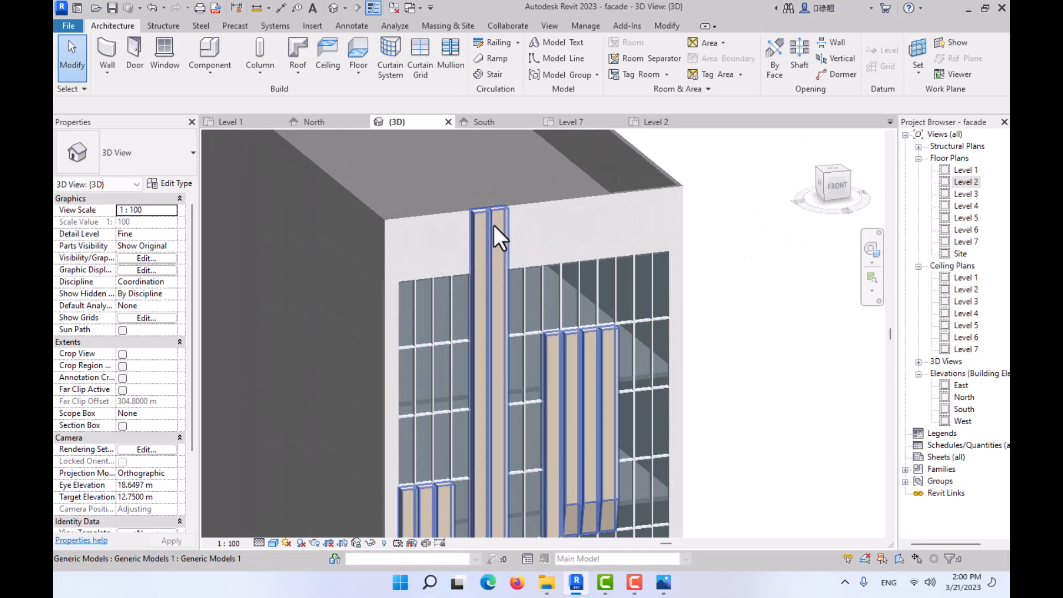
pyautogui.moveTo(493, 225); pyautogui.dragTo(533, 296, button='middle')
pyautogui.keyDown('shift'); pyautogui.moveTo(534, 296); pyautogui.dragTo(494, 263, button='middle'); pyautogui.keyUp('shift')
pyautogui.scroll(2, 494, 262)
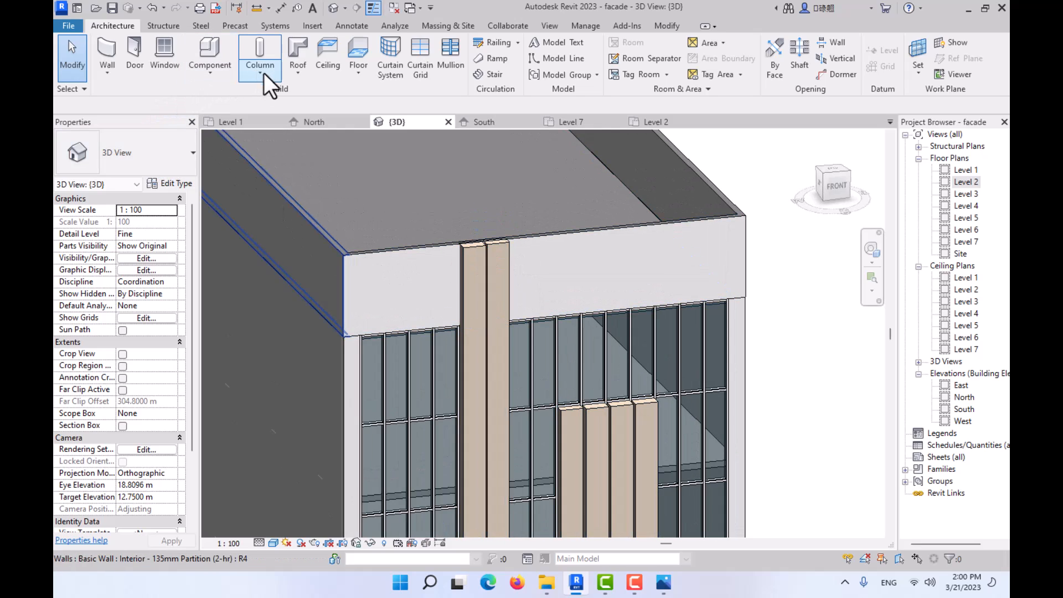
# - Change the front parapet wall's type to the Storefront curtain wall
pyautogui.click(112, 76)
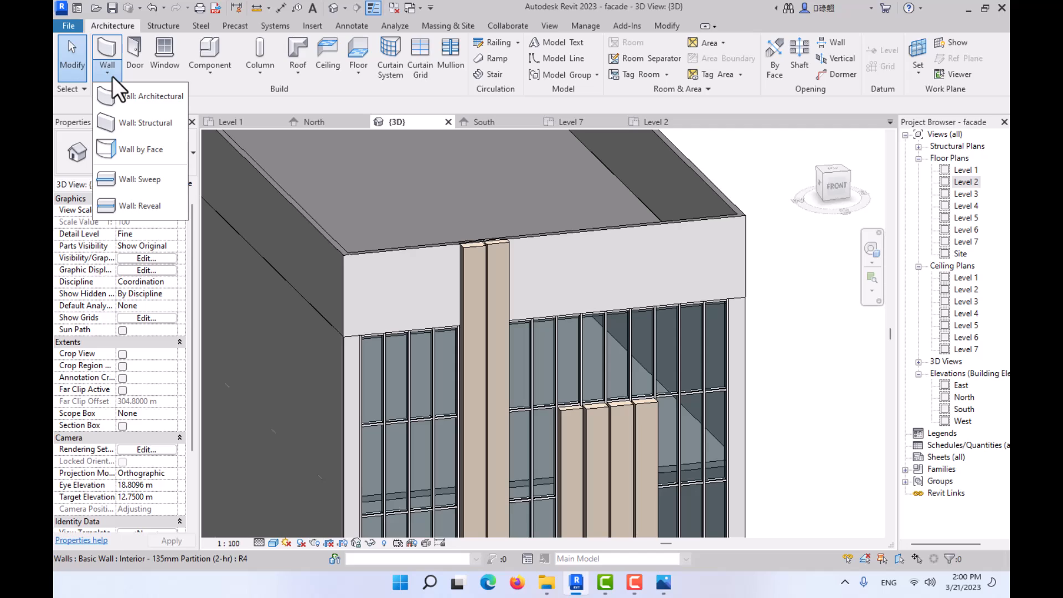
pyautogui.click(408, 267)
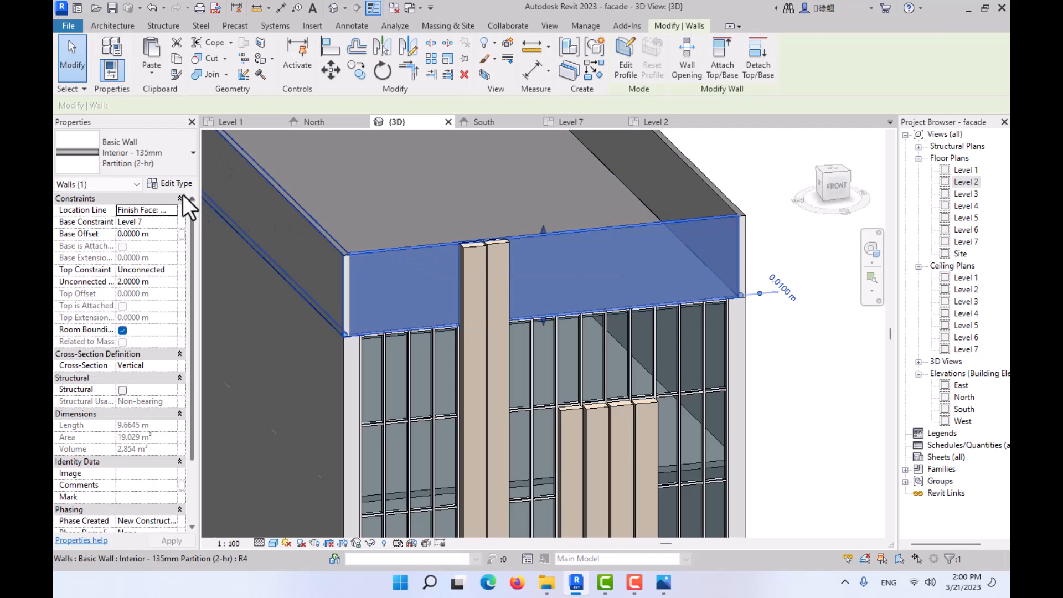
pyautogui.click(172, 147)
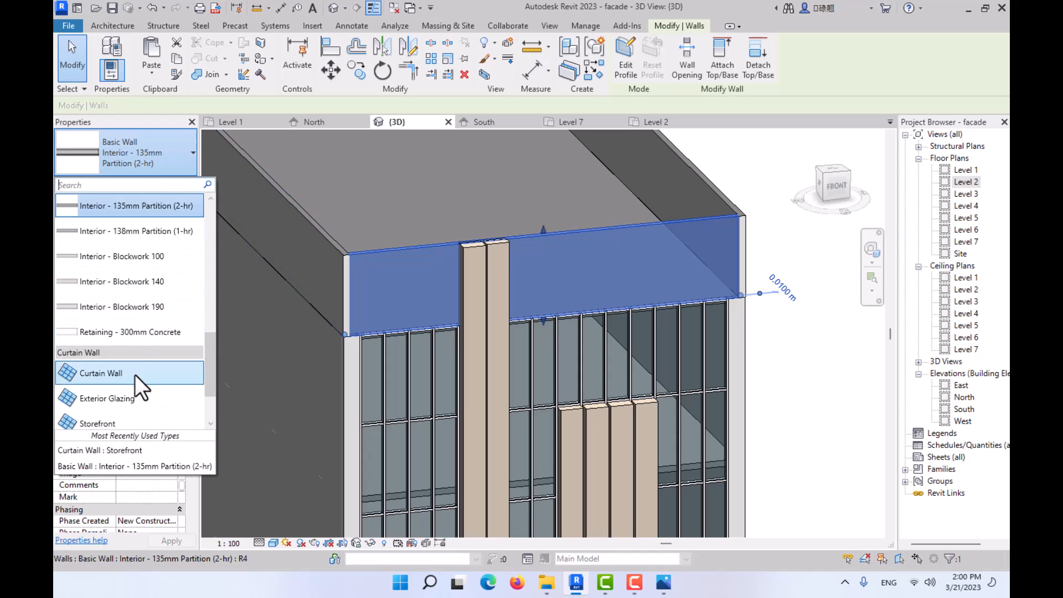
pyautogui.click(131, 421)
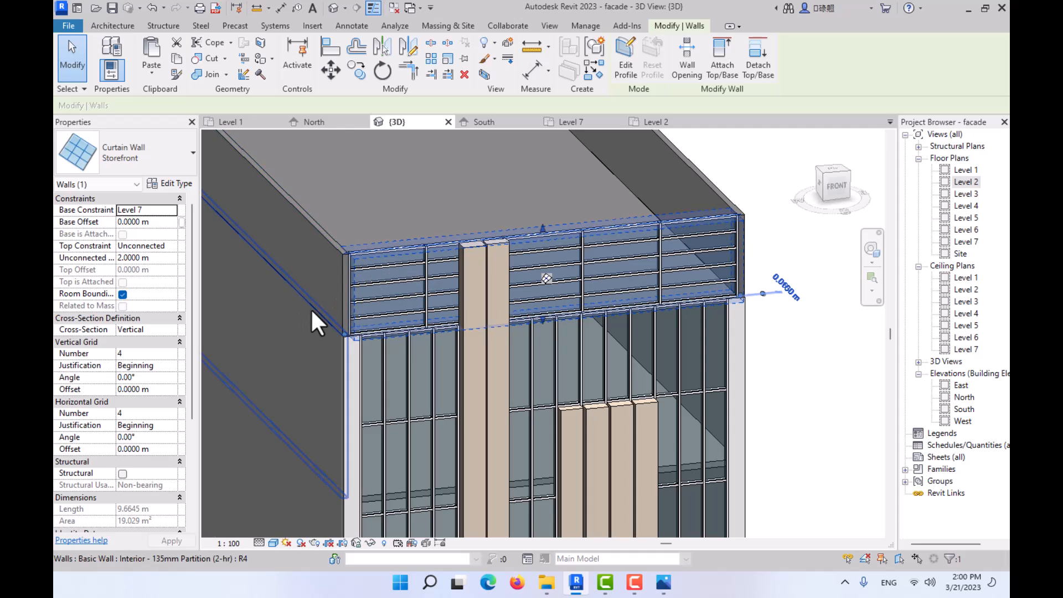
# - Duplicate the parapet's curtain wall type as Storefront 2
pyautogui.click(167, 182)
pyautogui.click(634, 135)
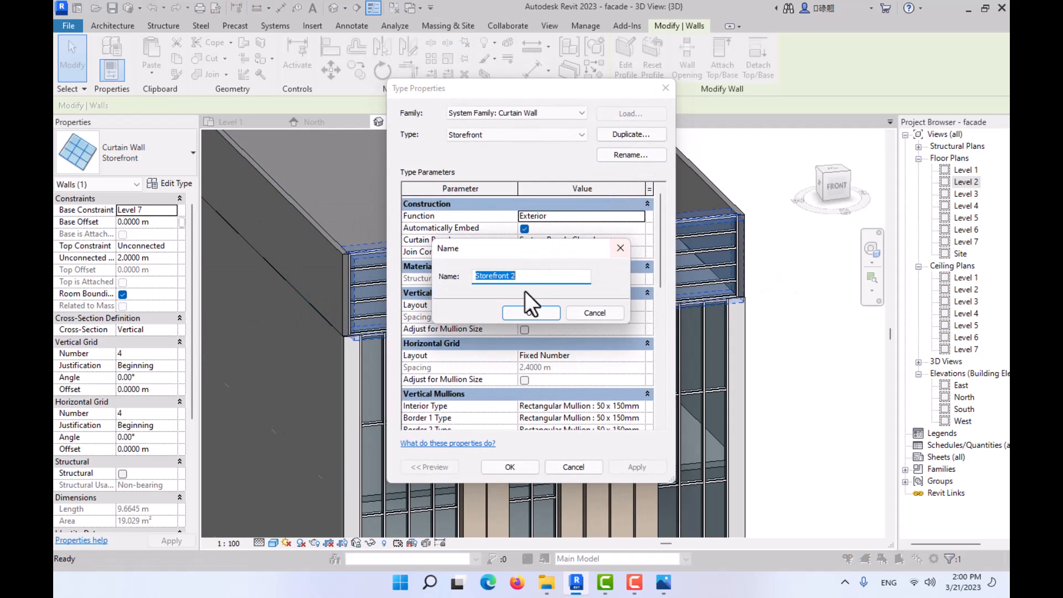
pyautogui.click(526, 308)
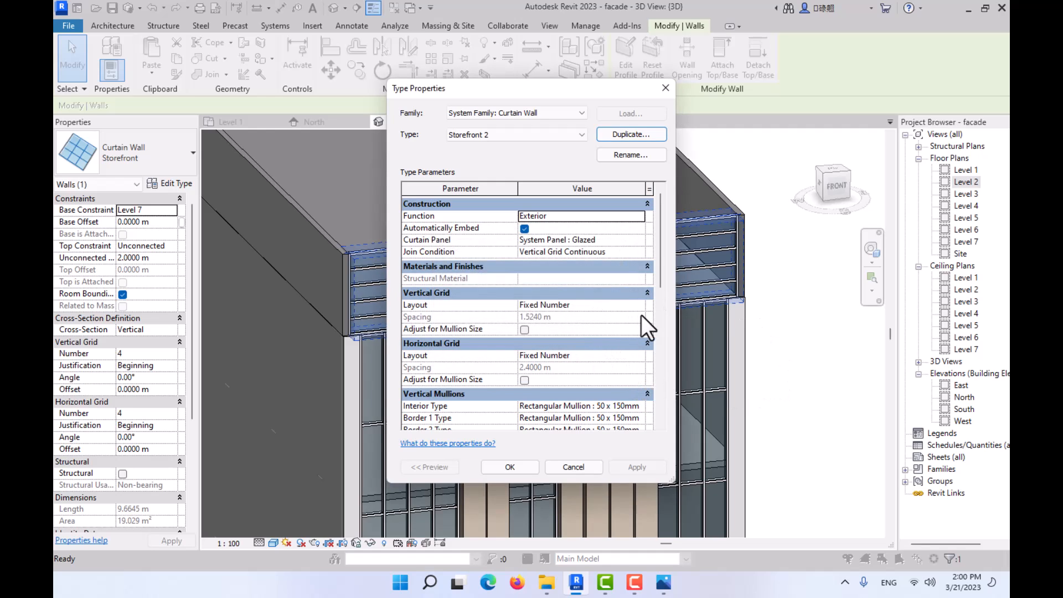
pyautogui.click(516, 465)
# - Set the parapet curtain wall's vertical grid number to 20 and its horizontal grid number to 2
pyautogui.click(156, 354)
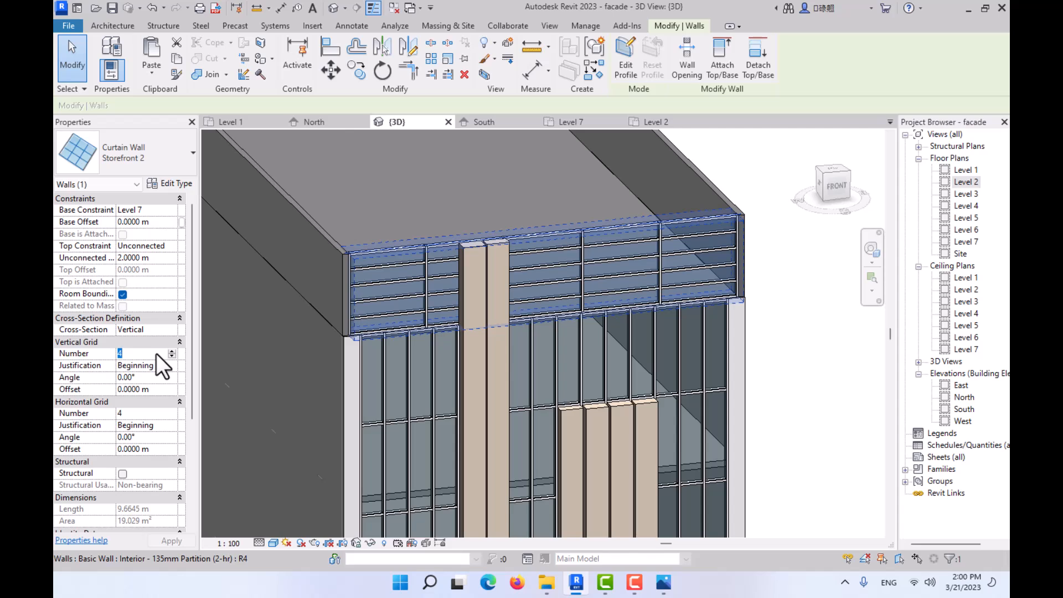
pyautogui.write('20')
pyautogui.click(155, 413)
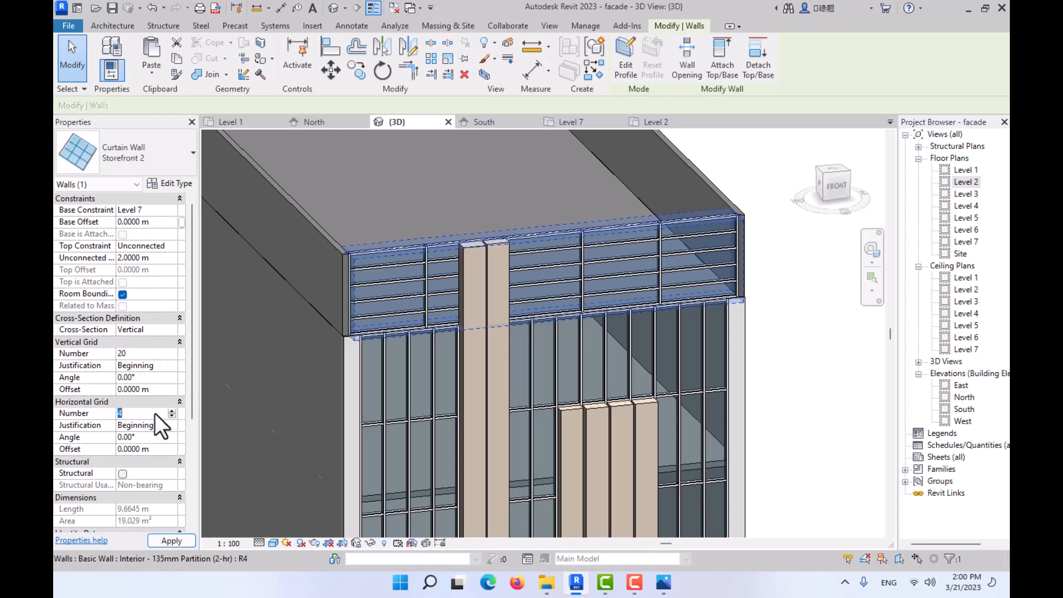
pyautogui.write('2')
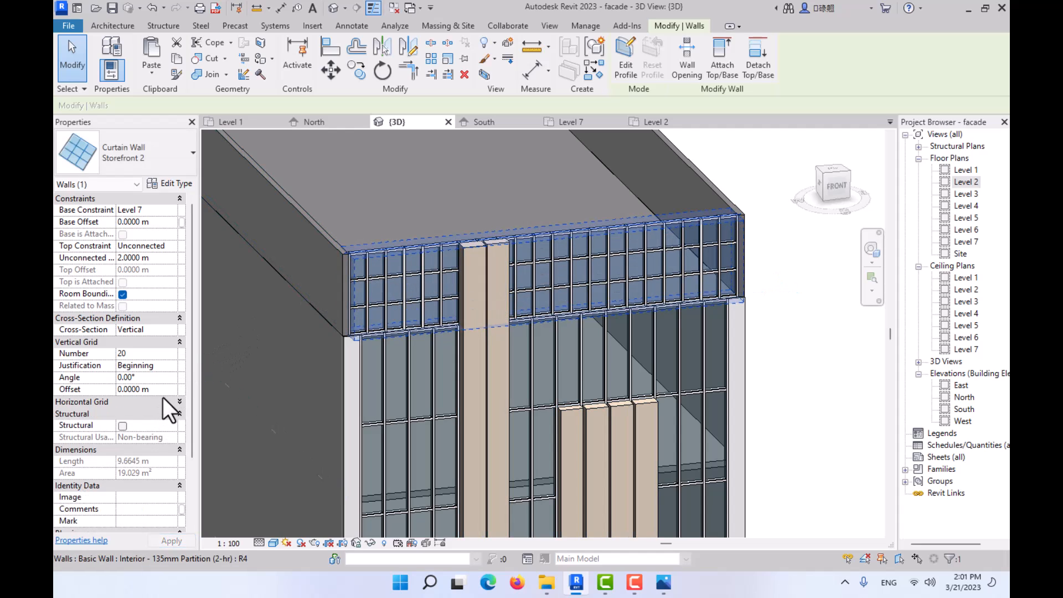
# - Try to set the parapet curtain wall's horizontal grid number to 0
pyautogui.click(164, 413)
pyautogui.write('0')
pyautogui.press('Return')
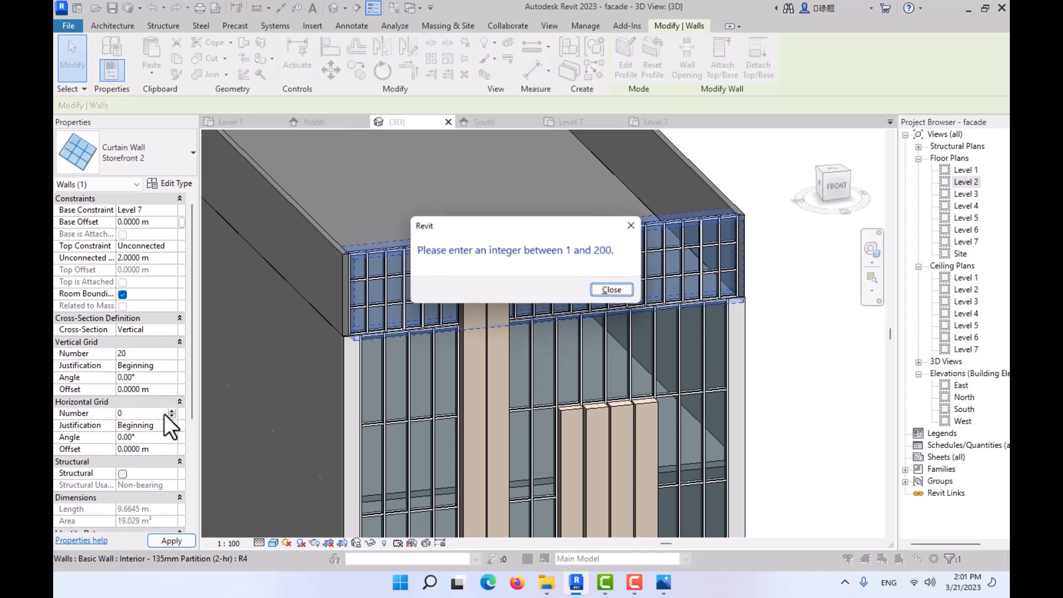
pyautogui.click(606, 286)
# - Set the parapet curtain wall's horizontal grid number to 1 and its vertical grid number to 80
pyautogui.click(157, 417)
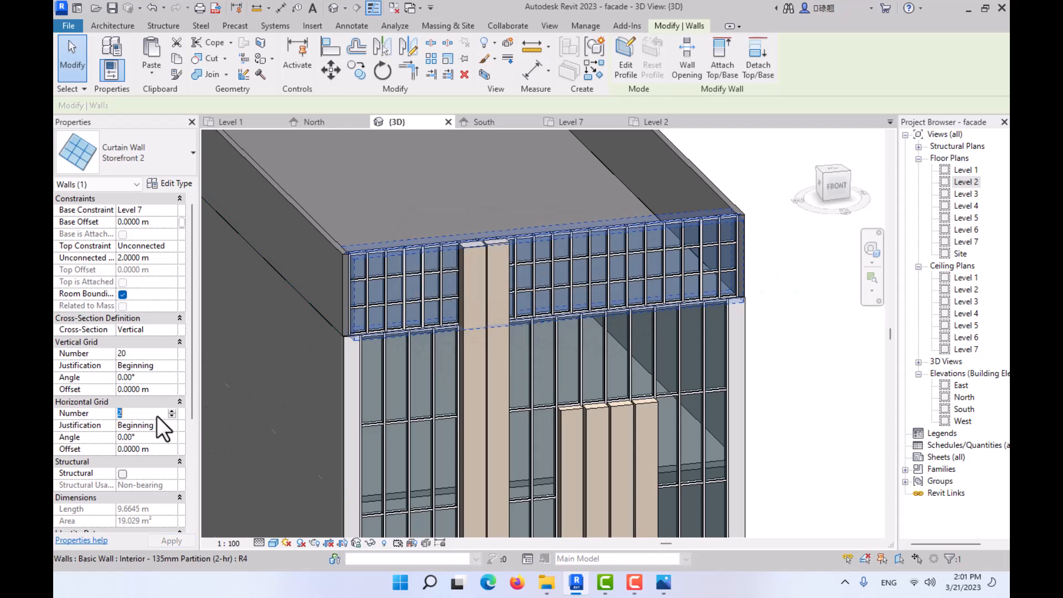
pyautogui.write('1')
pyautogui.click(163, 354)
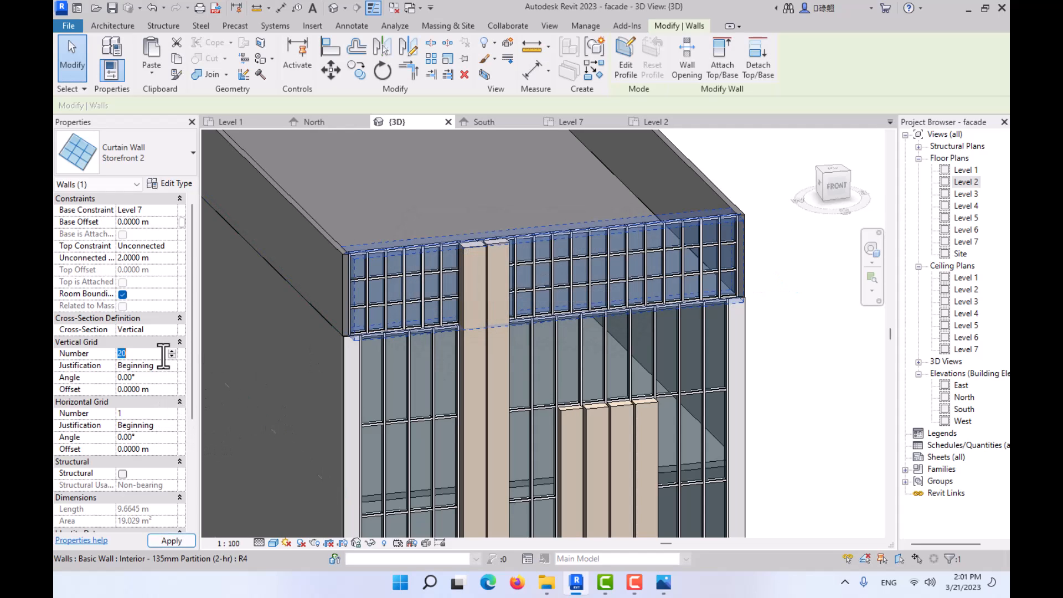
pyautogui.write('80')
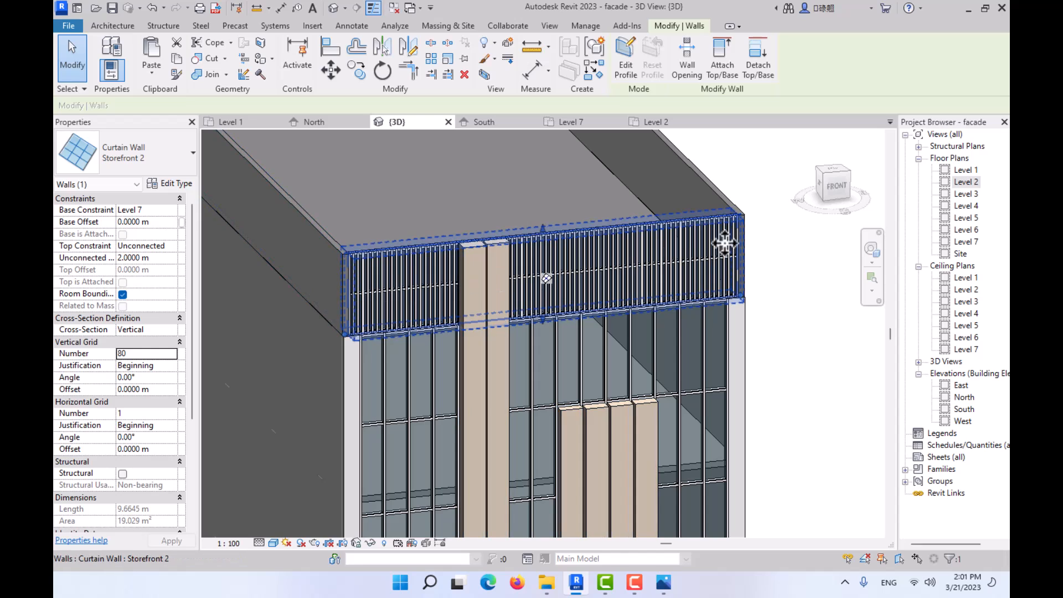
pyautogui.click(782, 246)
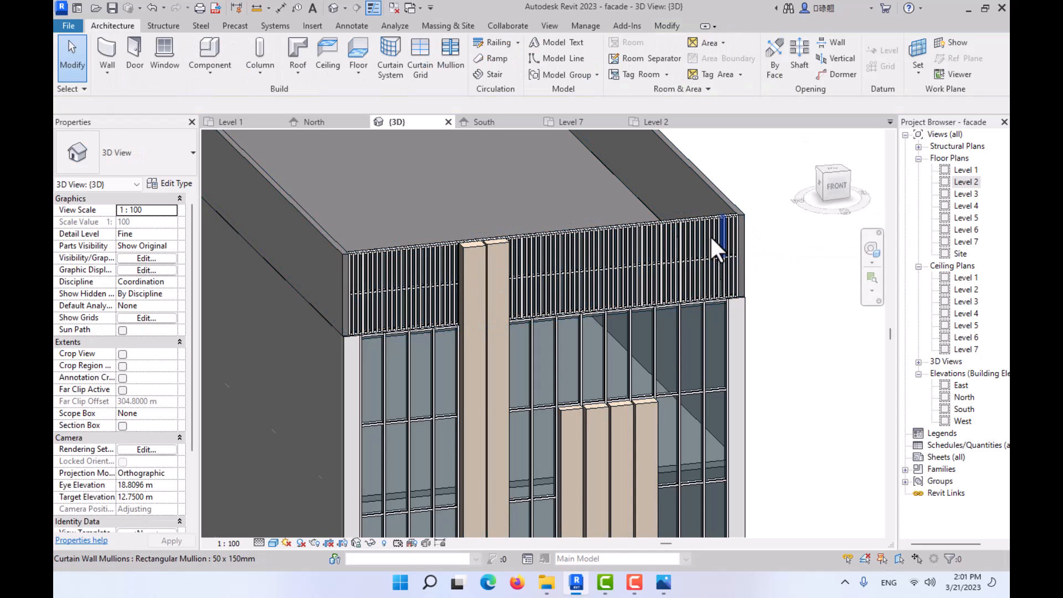
# - Inspect the type properties of a vertical parapet mullion, including its material, without changing them
pyautogui.scroll(1, 313, 235)
pyautogui.scroll(1, 310, 227)
pyautogui.moveTo(467, 258); pyautogui.dragTo(346, 223, button='middle')
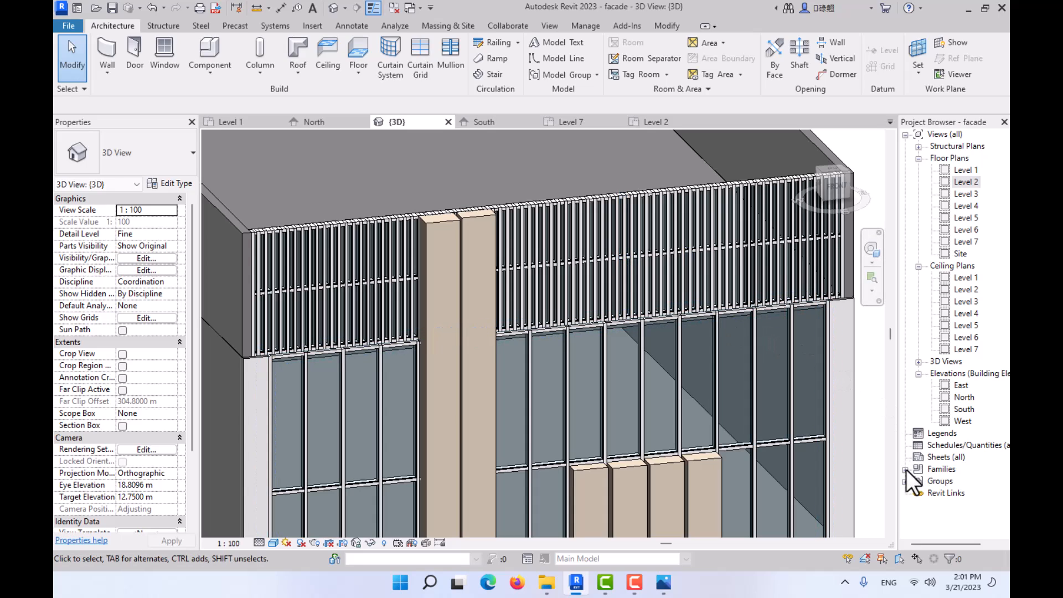
pyautogui.click(651, 238)
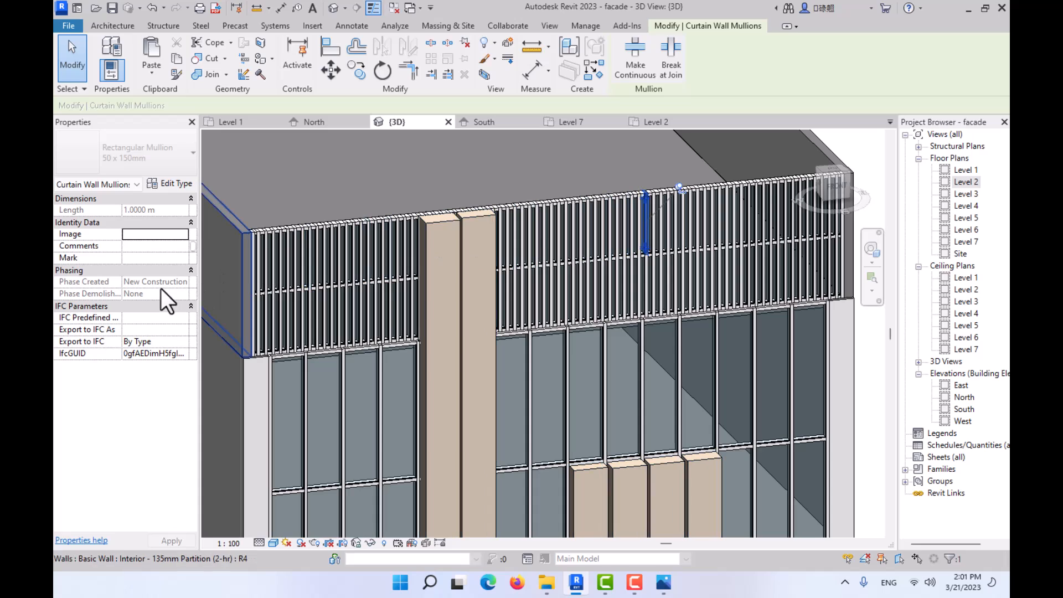
pyautogui.click(169, 183)
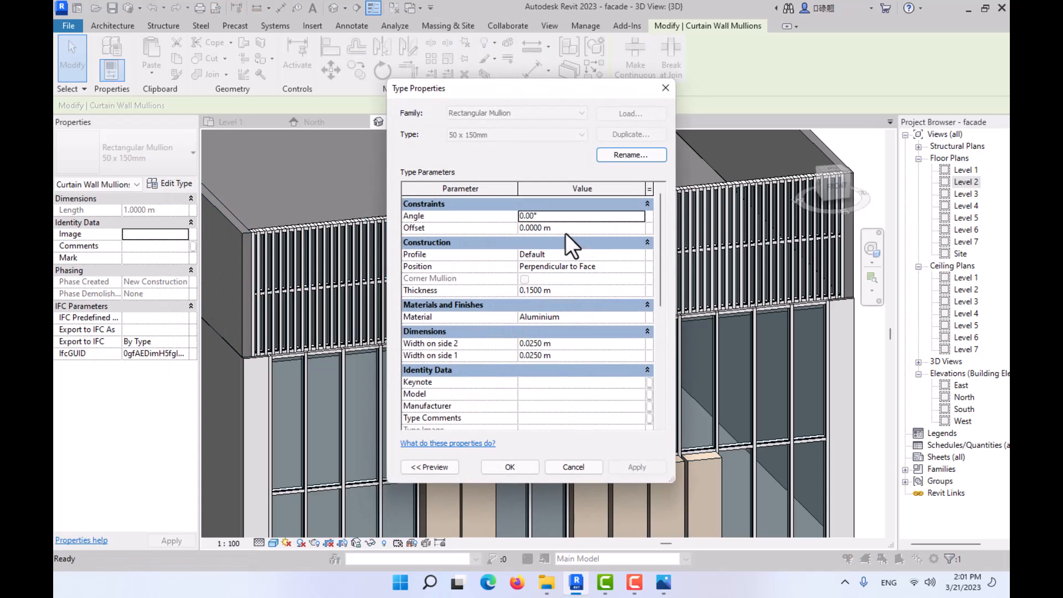
pyautogui.scroll(-5, 506, 311)
pyautogui.scroll(5, 513, 381)
pyautogui.click(636, 317)
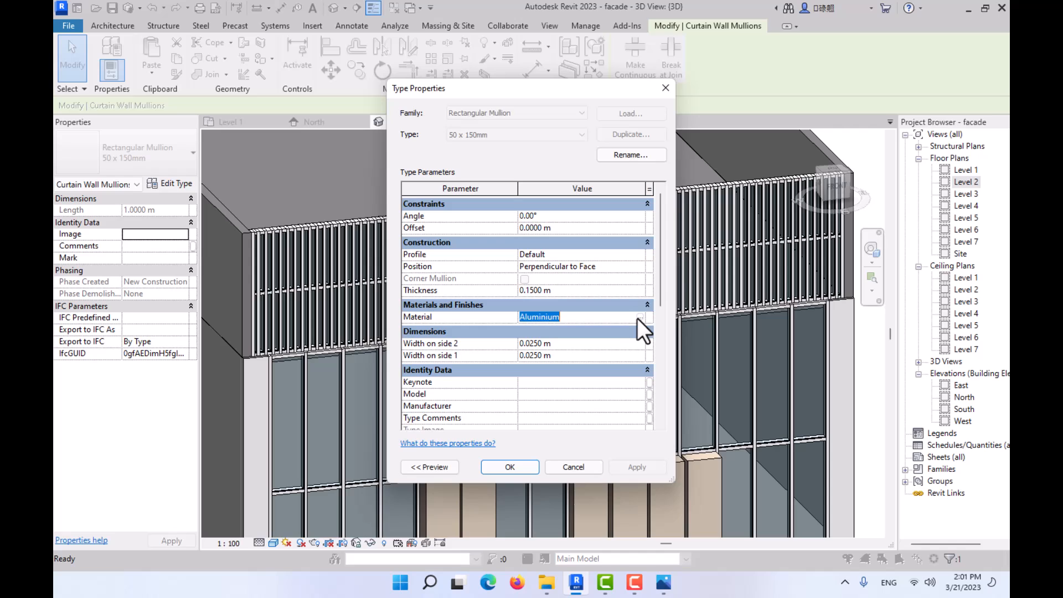
pyautogui.click(573, 466)
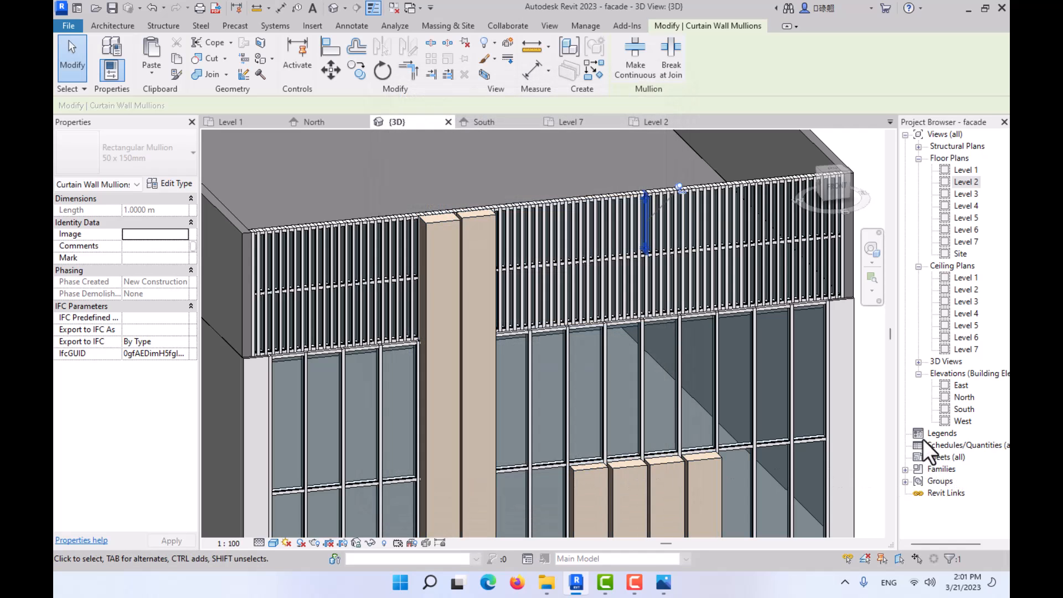
# - Look through the project's Curtain Panels and Curtain Systems families, including the 1500 x 3000mm curtain system type
pyautogui.click(906, 468)
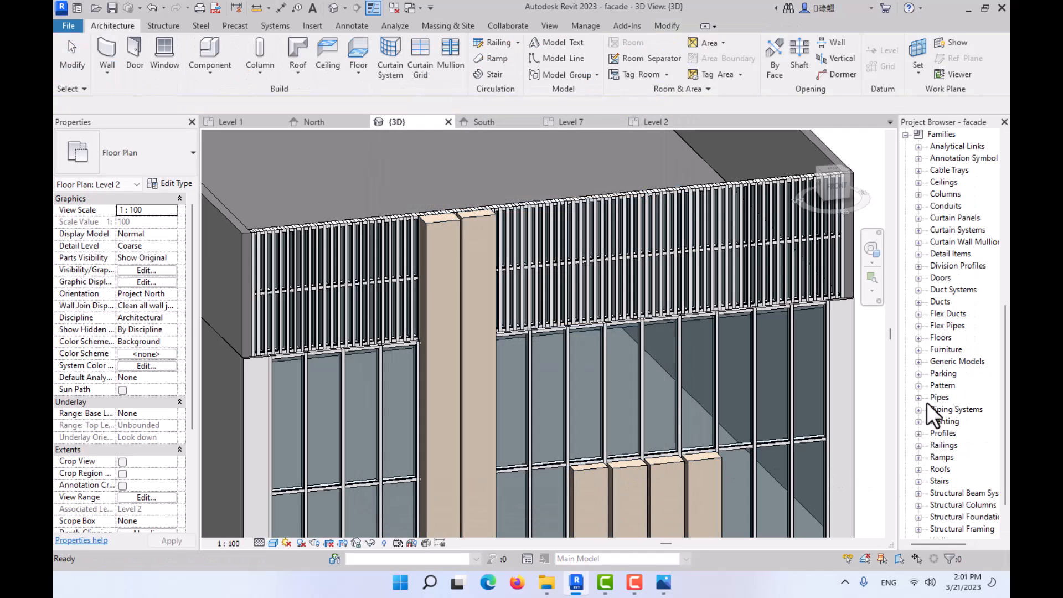
pyautogui.click(918, 218)
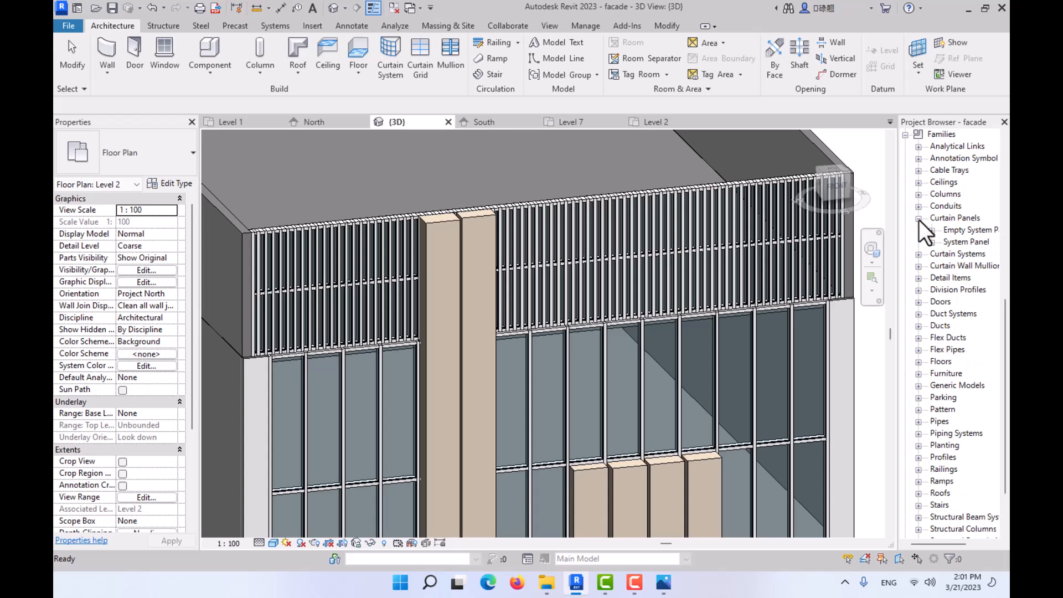
pyautogui.click(918, 219)
pyautogui.click(918, 231)
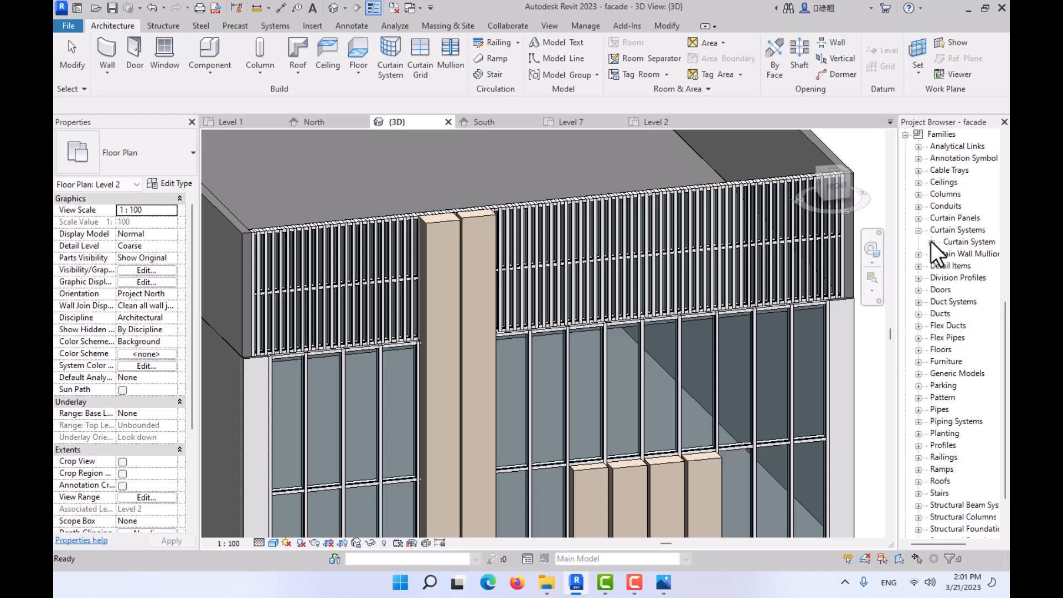
pyautogui.click(931, 241)
pyautogui.click(967, 253)
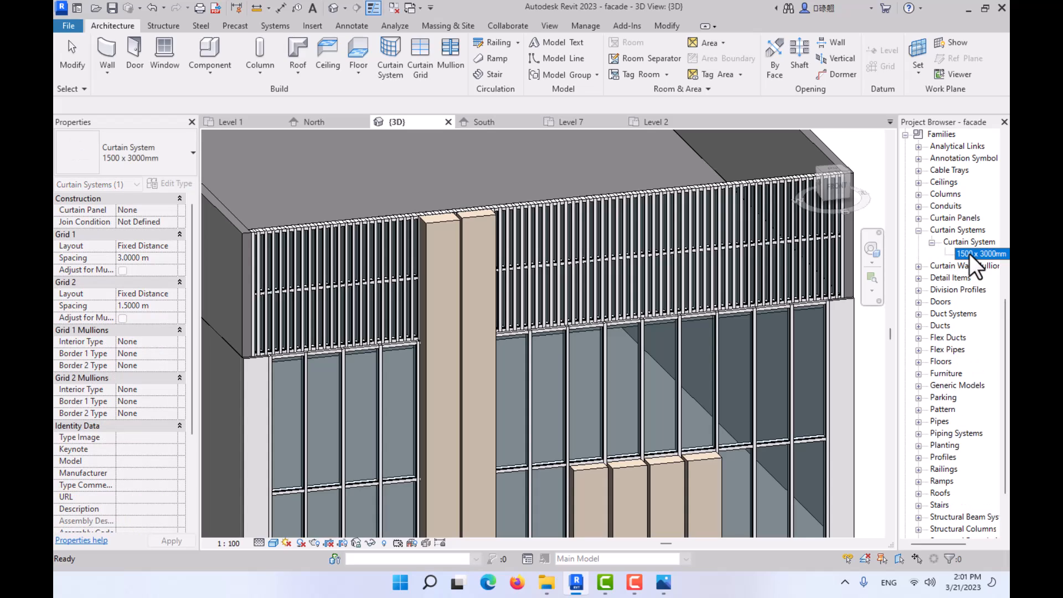
pyautogui.click(931, 242)
pyautogui.click(918, 230)
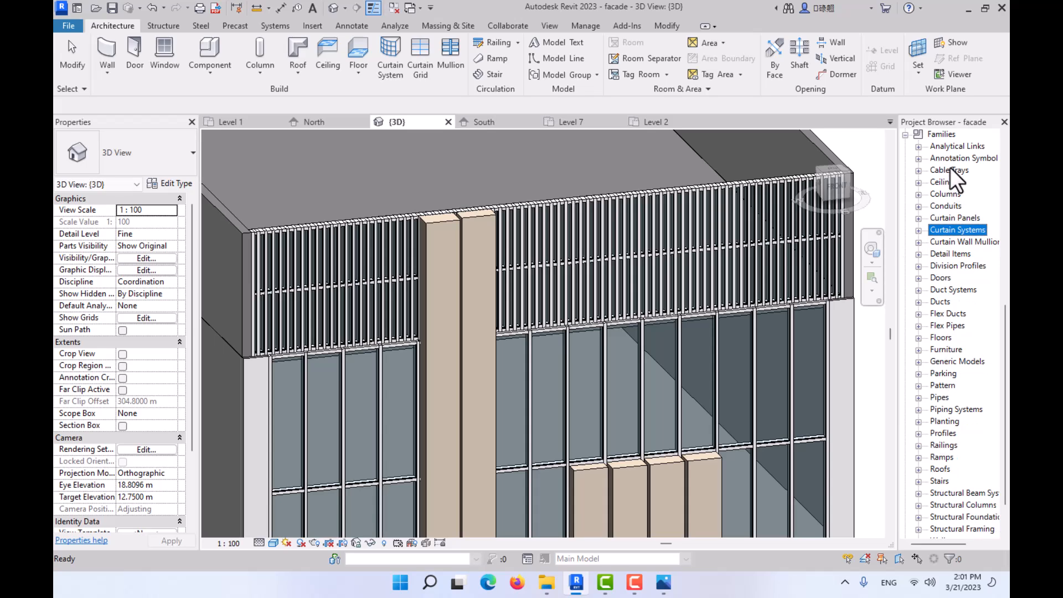
pyautogui.click(904, 135)
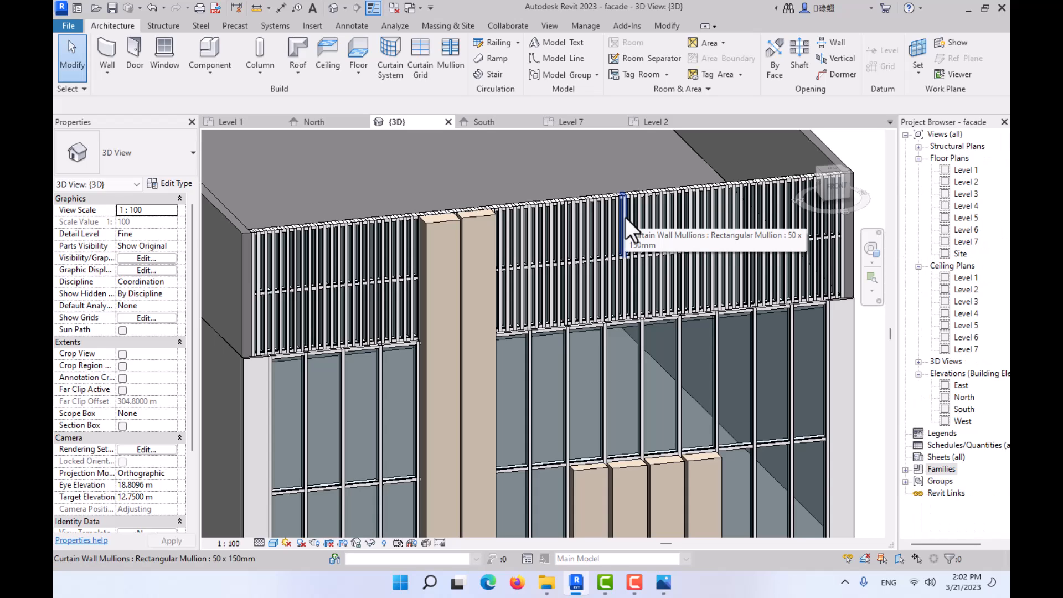
# - Review the type properties of the parapet's Storefront 2 curtain wall without changing them
pyautogui.moveTo(591, 197); pyautogui.dragTo(550, 227, button='middle')
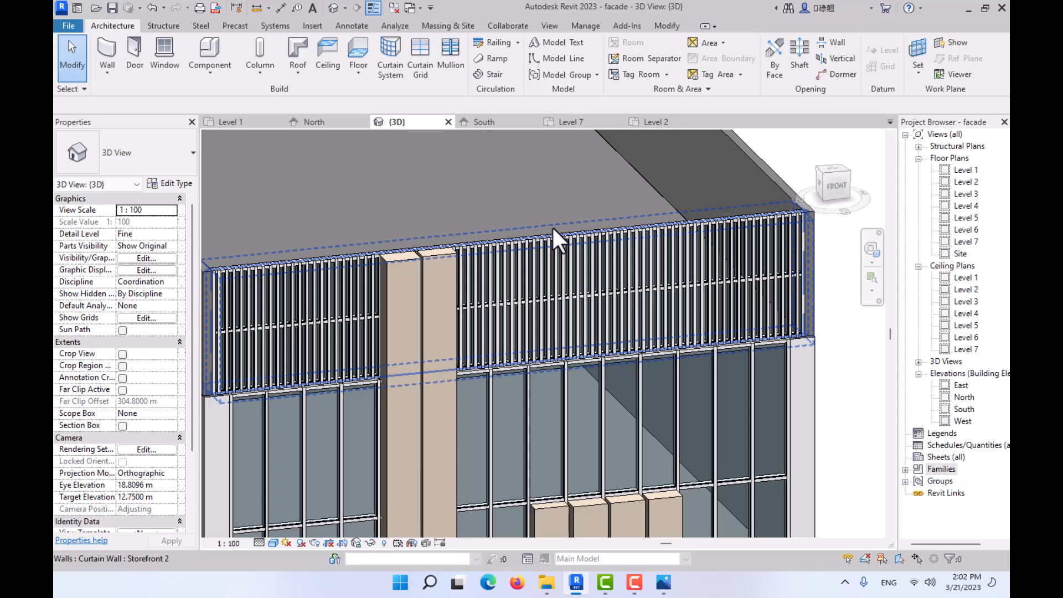
pyautogui.click(552, 227)
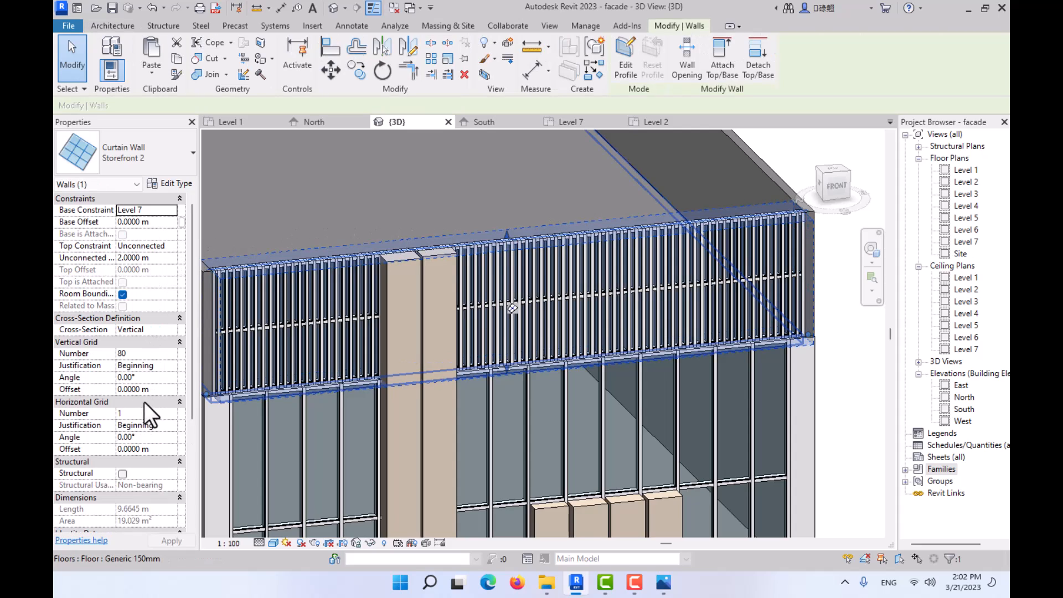
pyautogui.click(171, 184)
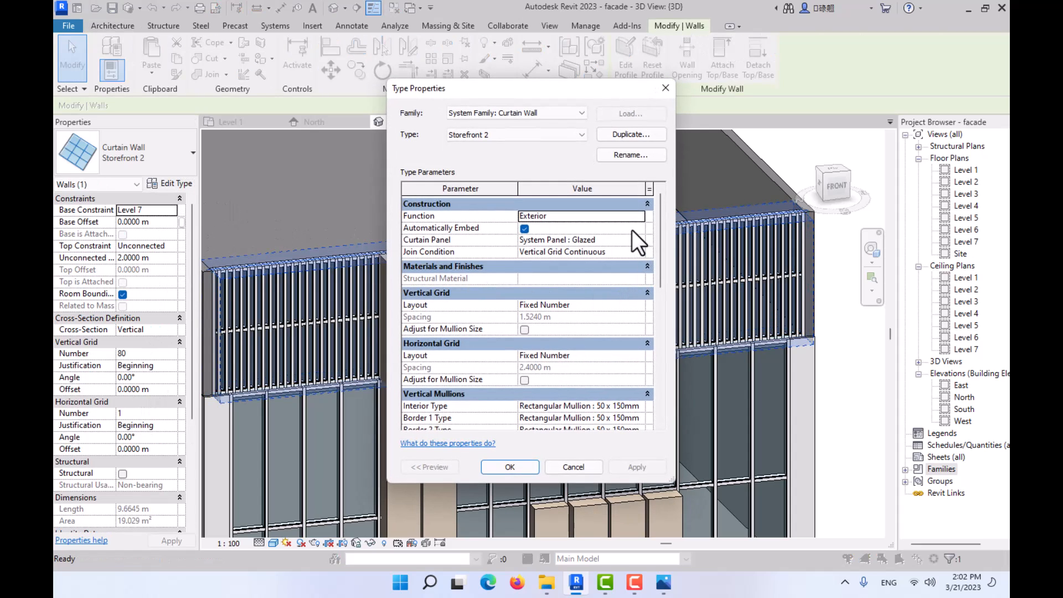
pyautogui.scroll(-5, 548, 244)
pyautogui.scroll(5, 540, 298)
pyautogui.click(584, 461)
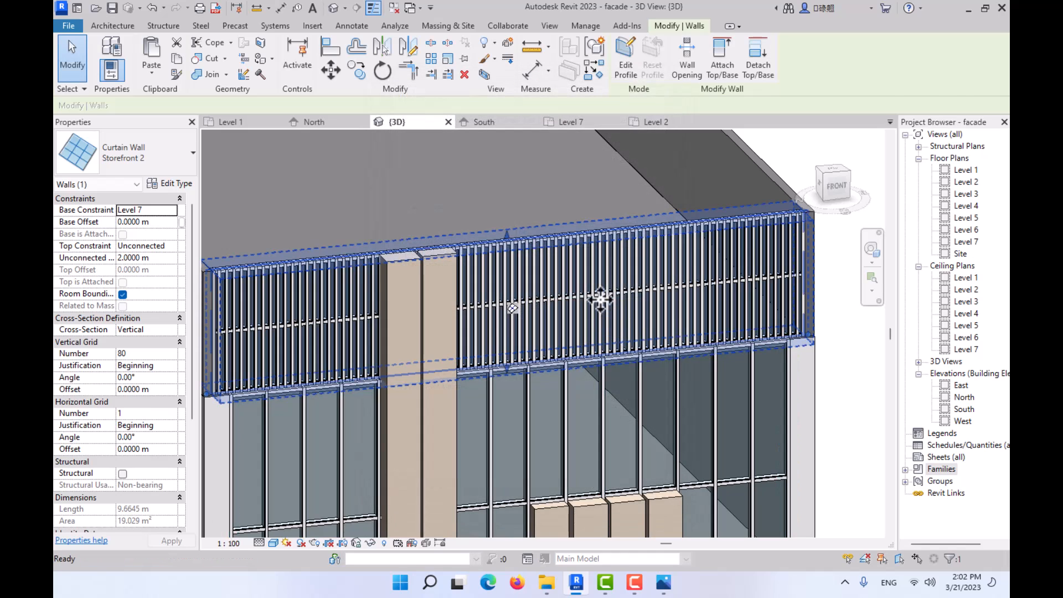
# - Open the material choices for the parapet's 50 x 150mm rectangular mullion type
pyautogui.press('Escape')
pyautogui.click(586, 270)
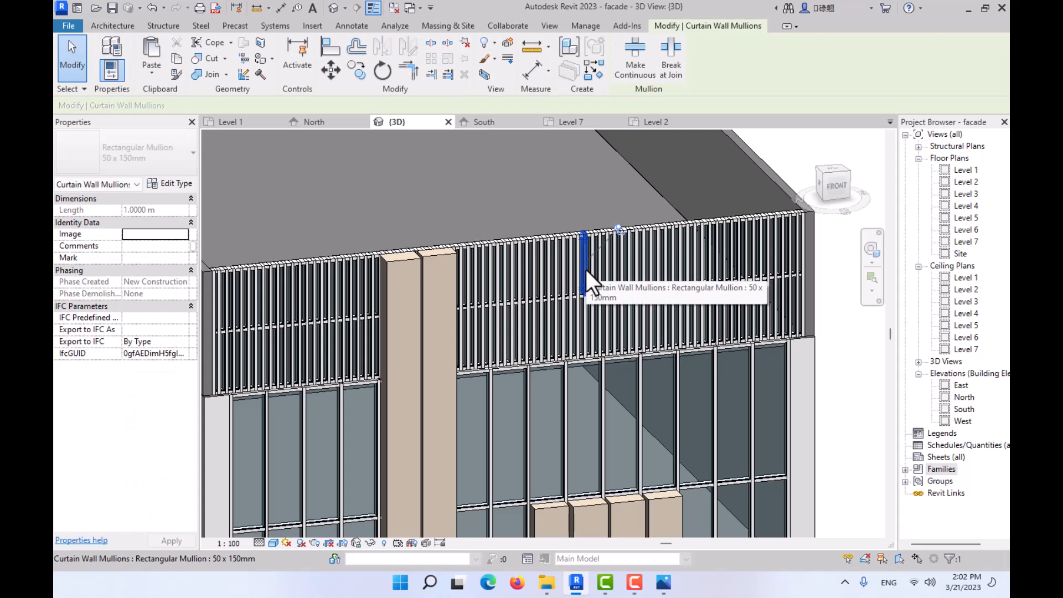
pyautogui.click(166, 183)
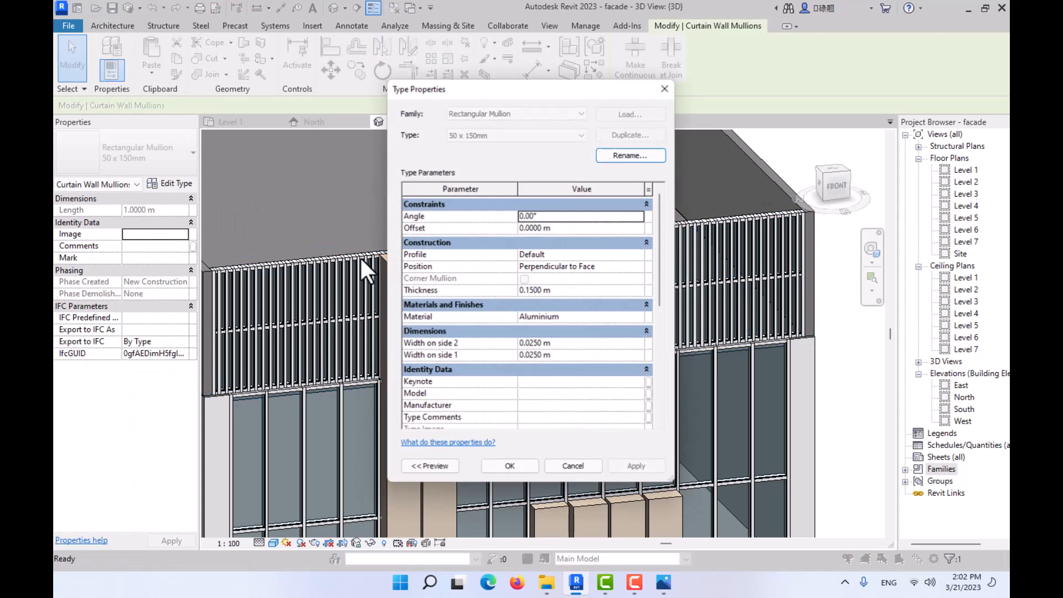
pyautogui.click(643, 316)
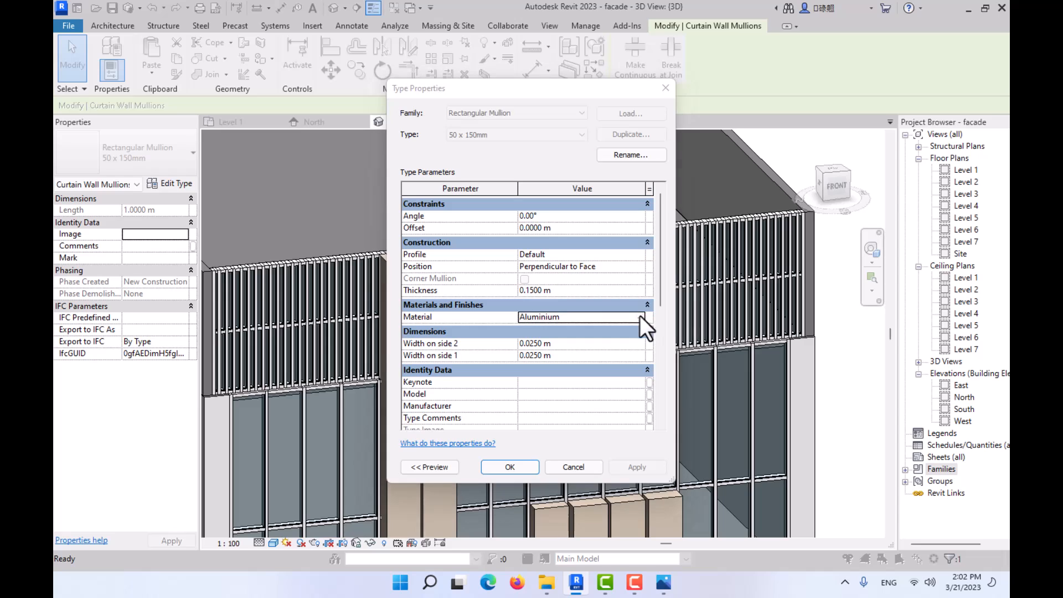
pyautogui.click(640, 315)
# - Create a new project material and name it wood
pyautogui.scroll(-1, 225, 244)
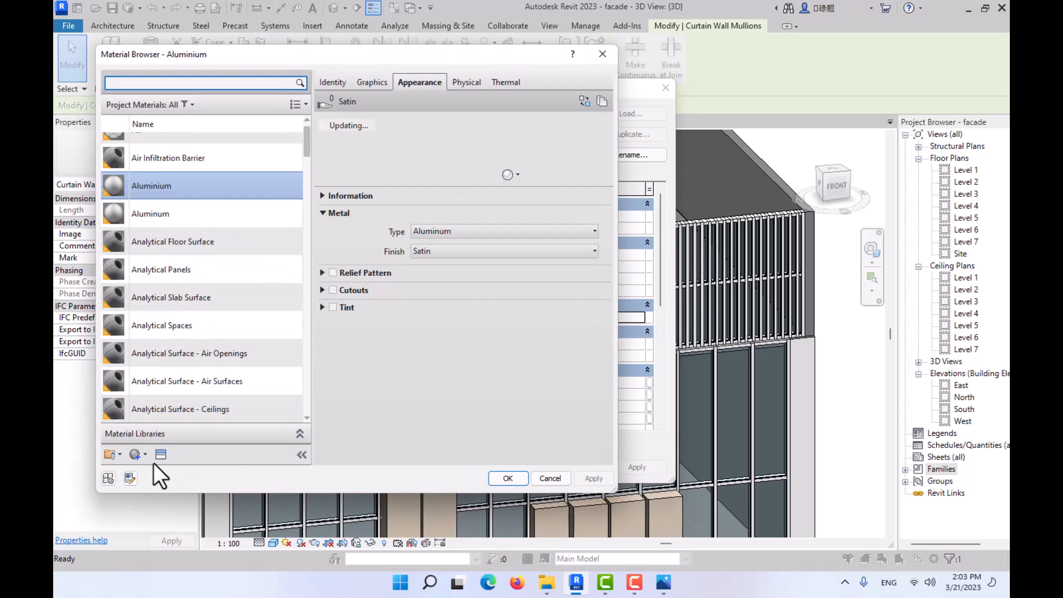
pyautogui.click(135, 456)
pyautogui.click(151, 469)
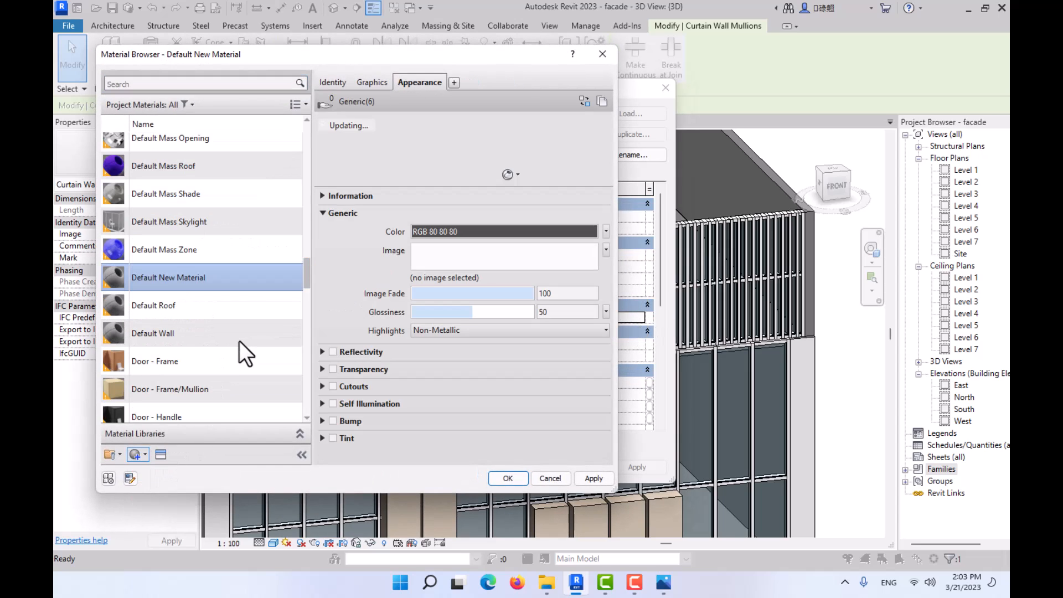
pyautogui.rightClick(177, 276)
pyautogui.click(204, 326)
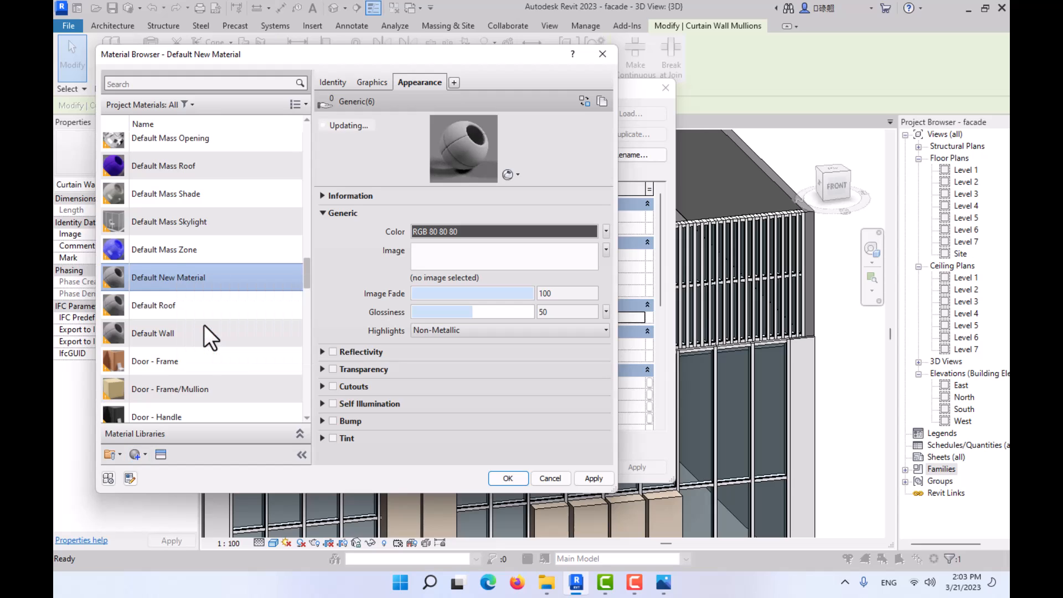
pyautogui.write('wood')
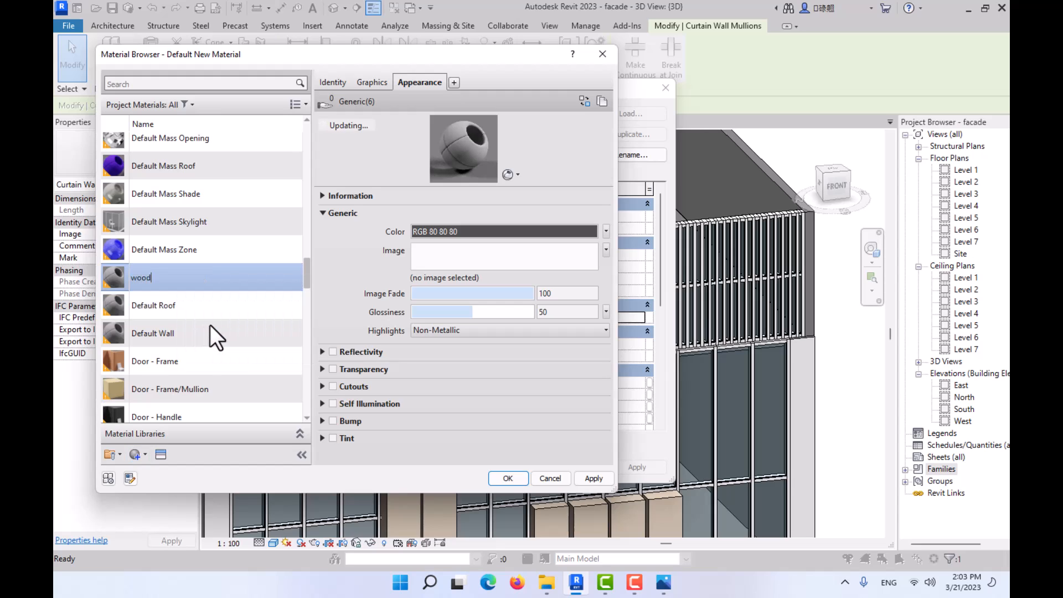
pyautogui.press('Return')
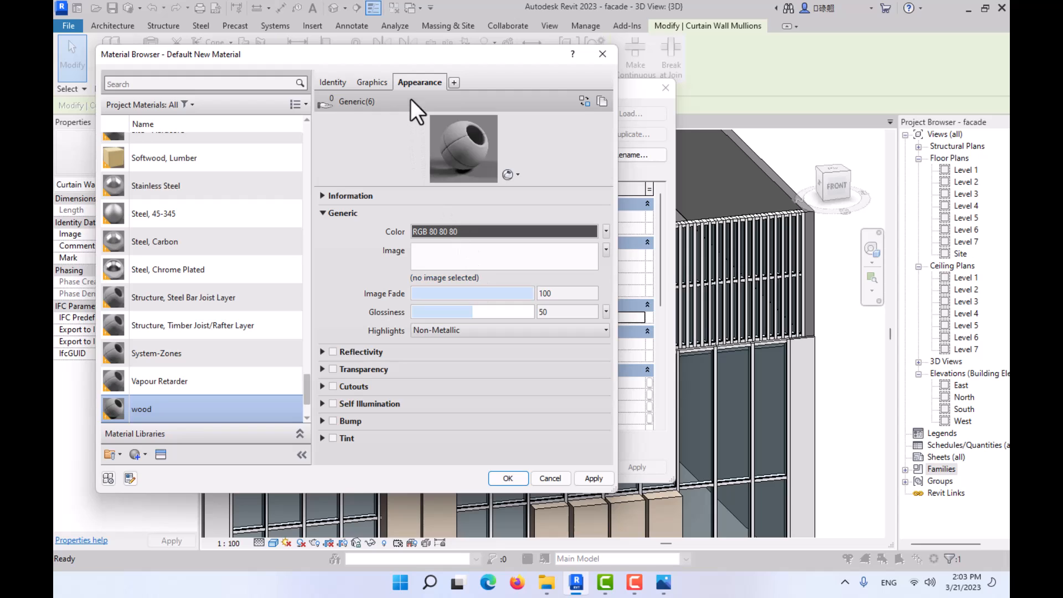
# - Replace the wood material's appearance with the Andiroba asset from the Appearance Library's Wood category
pyautogui.click(584, 100)
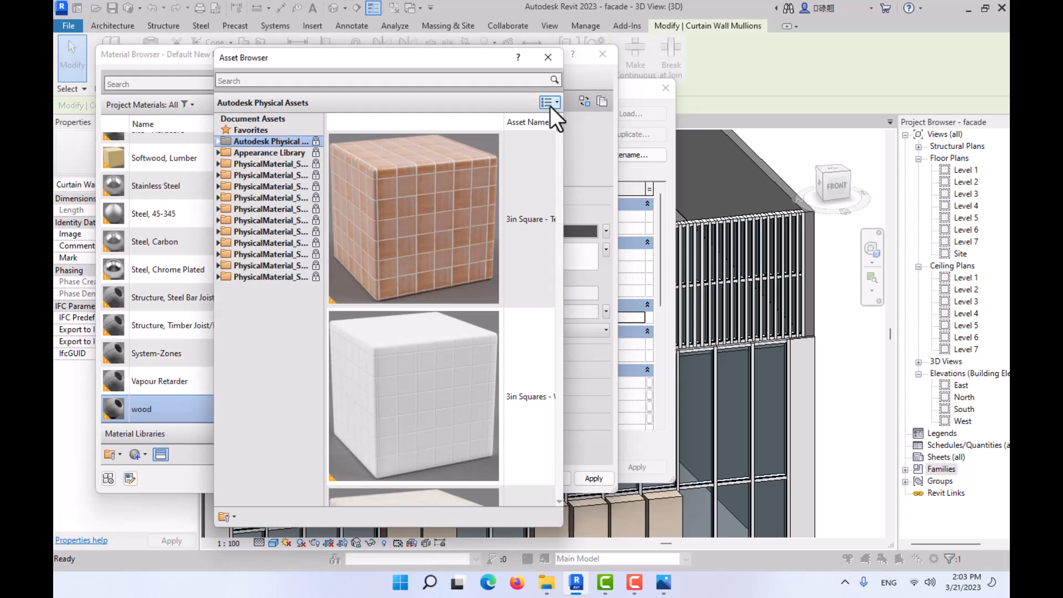
pyautogui.click(218, 154)
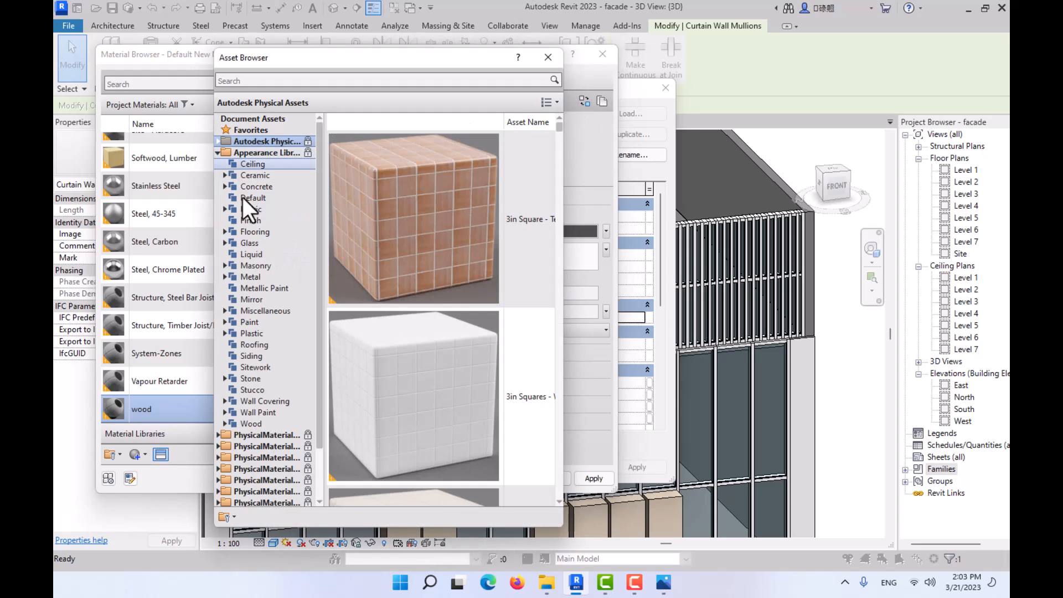
pyautogui.click(257, 423)
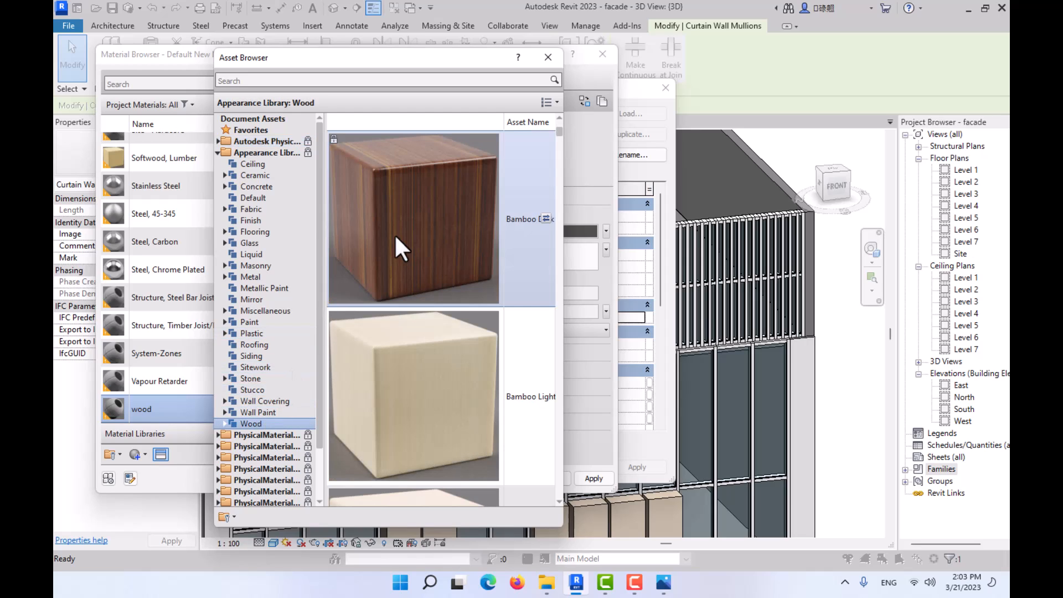
pyautogui.scroll(-2, 395, 235)
pyautogui.scroll(3, 396, 238)
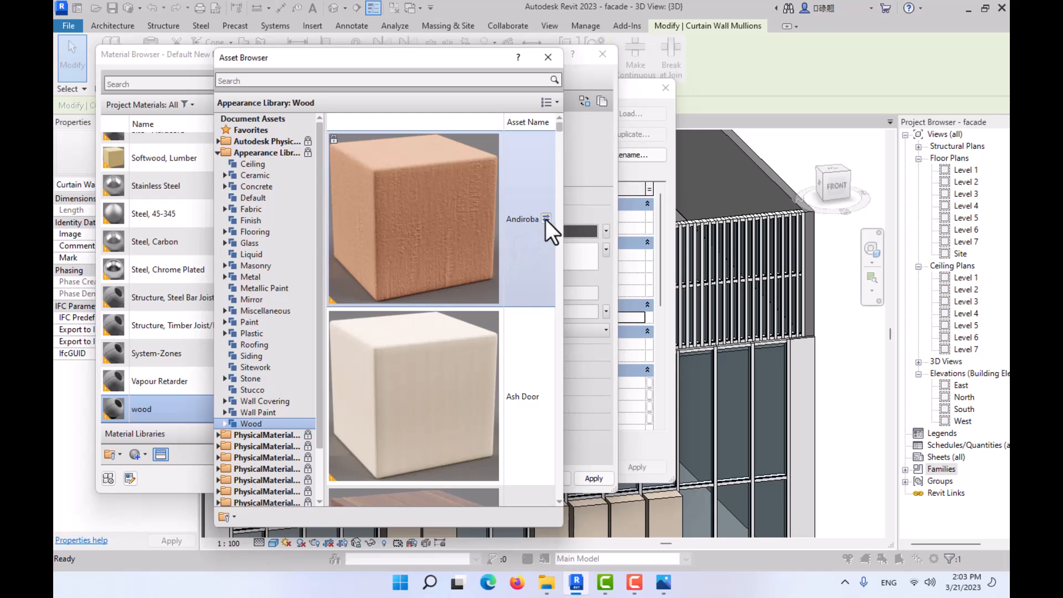
pyautogui.click(550, 57)
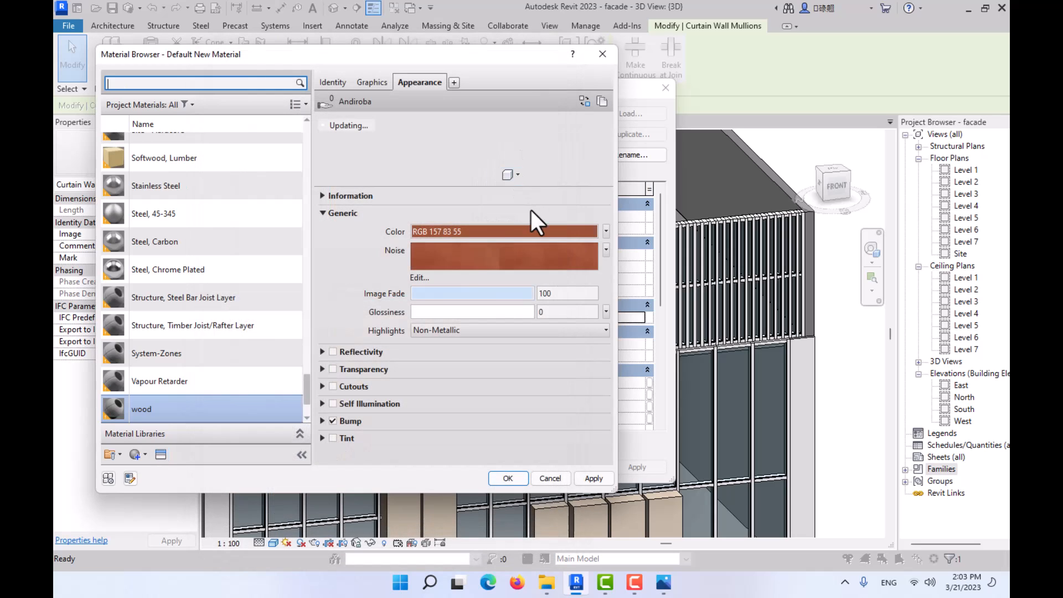
# - Enable Use Render Appearance for the wood material's shading and assign the material to the 50 x 150mm mullion type
pyautogui.click(372, 83)
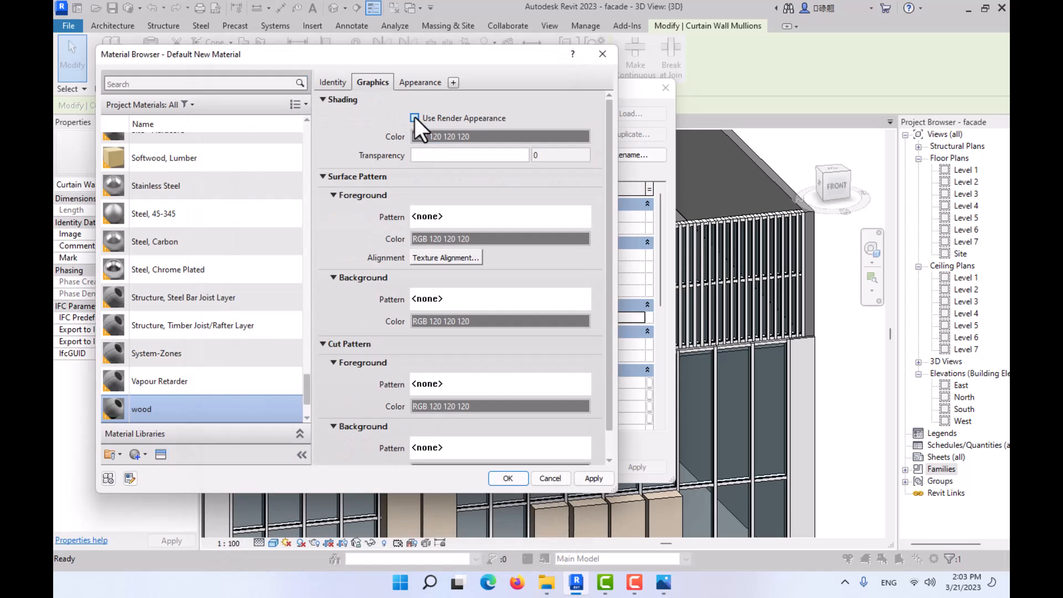
pyautogui.click(415, 118)
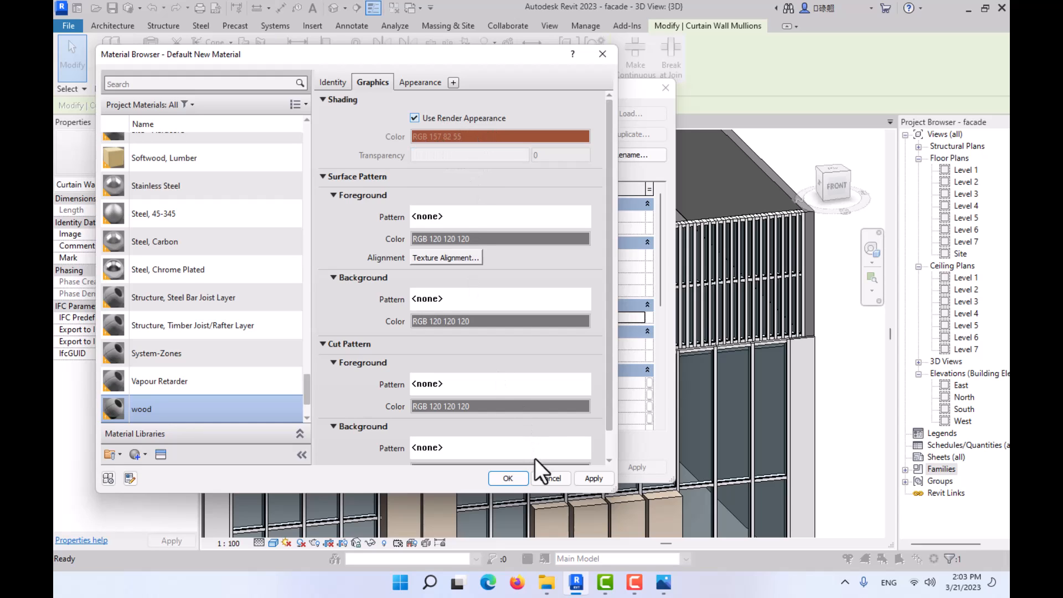
pyautogui.click(507, 477)
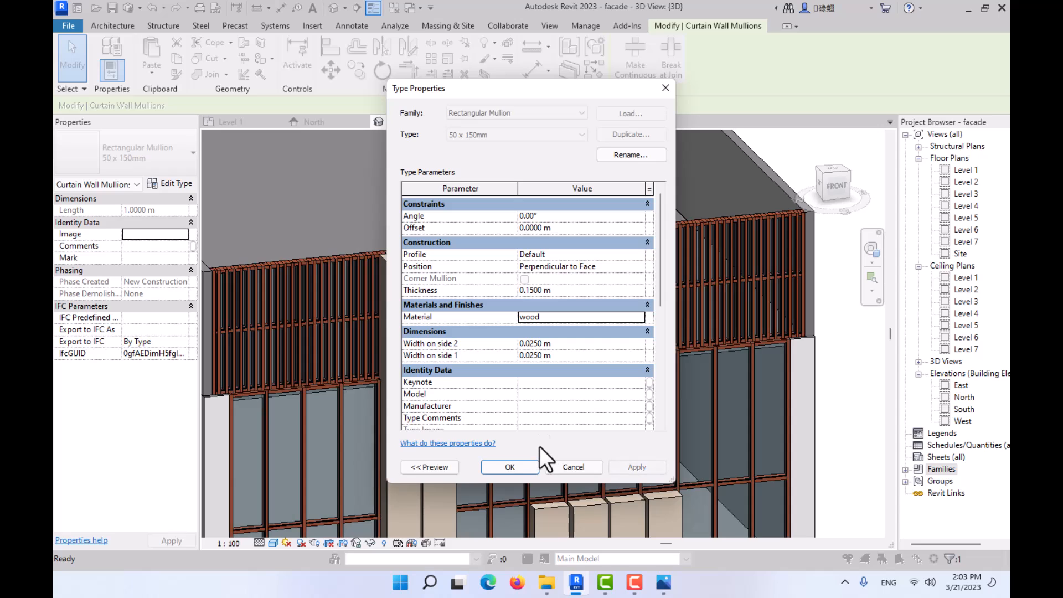
# - Undo the wood material assignment on the parapet's 50 x 150mm mullion type
pyautogui.click(509, 467)
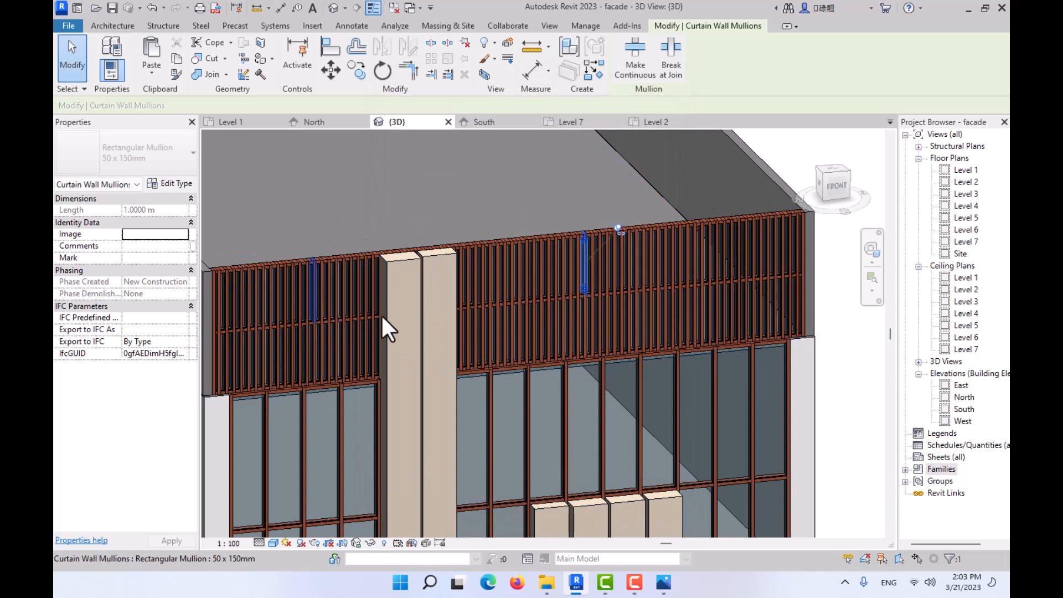
pyautogui.press('Escape')
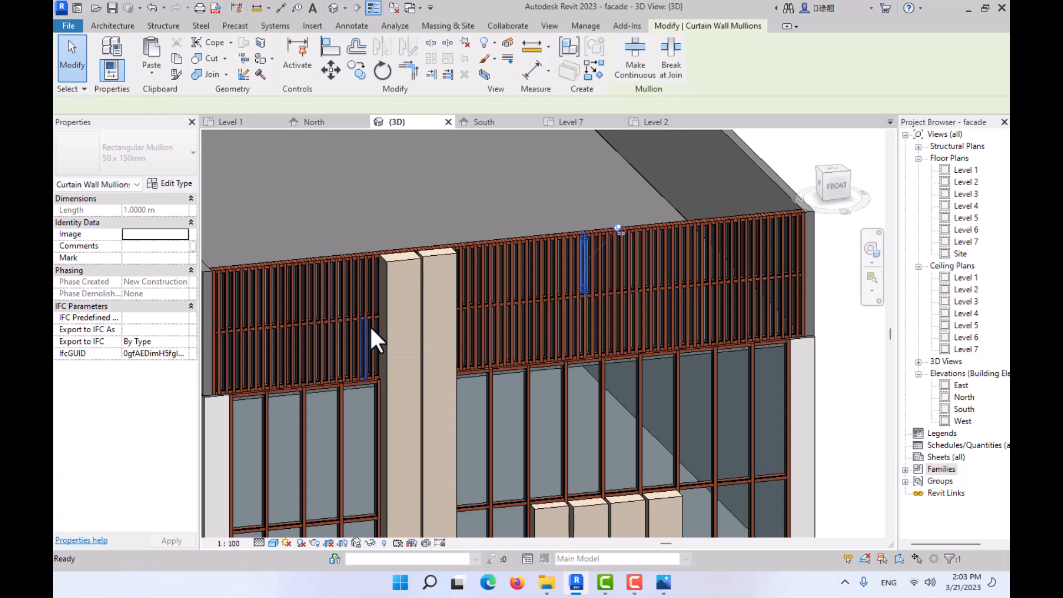
pyautogui.hotkey('ctrl', 'z')
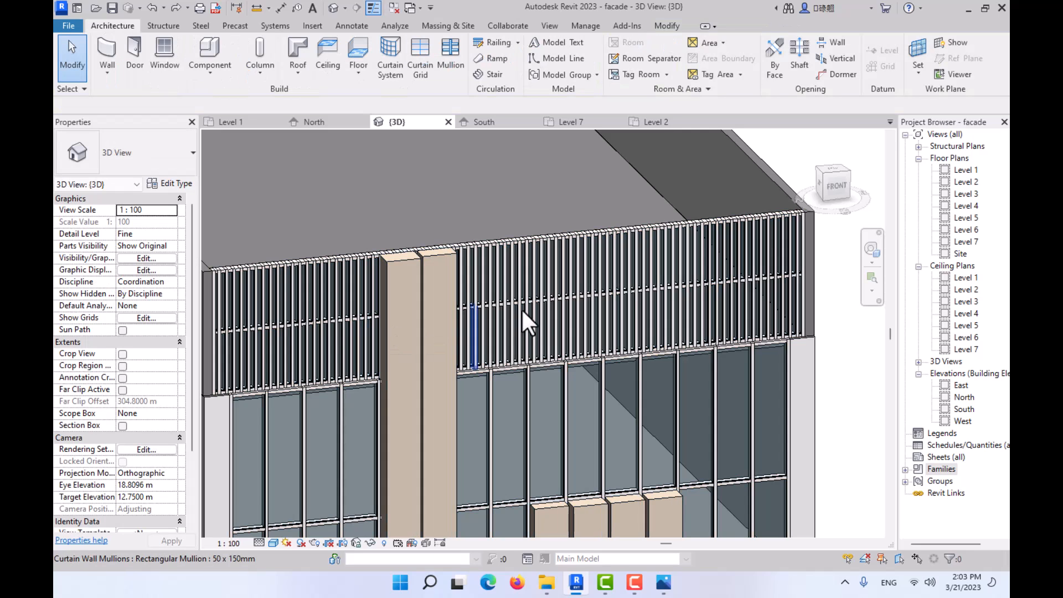
# - Open the material choices for the type of one of the parapet's rectangular mullions
pyautogui.click(561, 279)
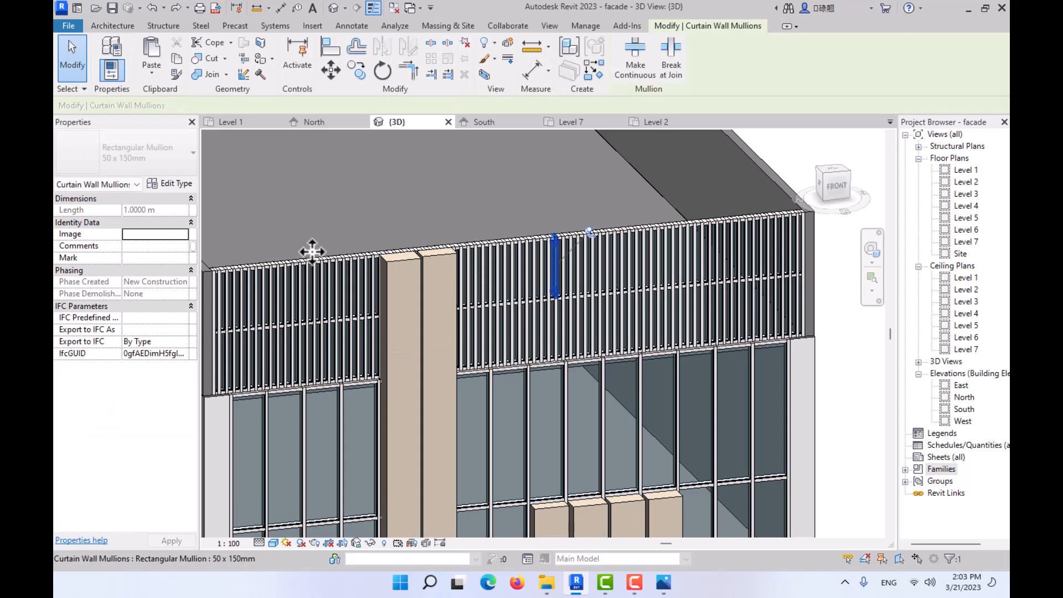
pyautogui.click(176, 184)
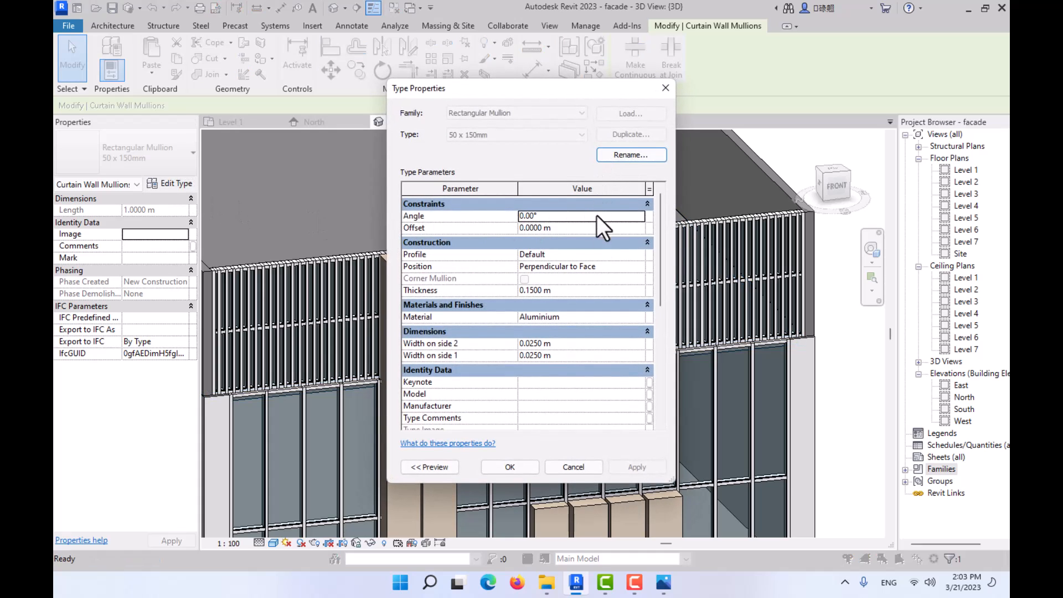
pyautogui.click(639, 314)
pyautogui.click(640, 314)
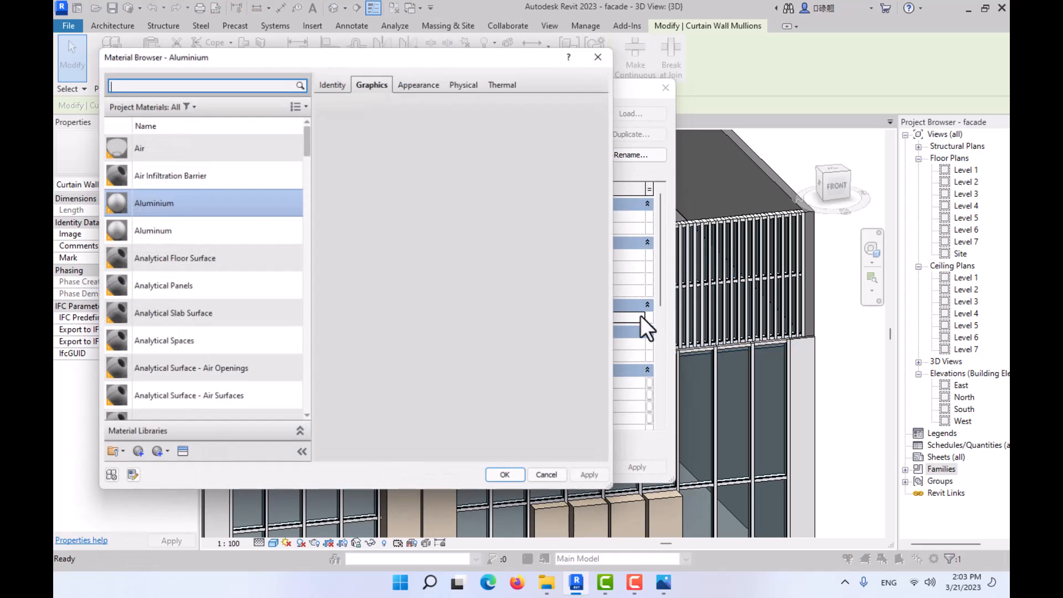
pyautogui.scroll(-1, 246, 256)
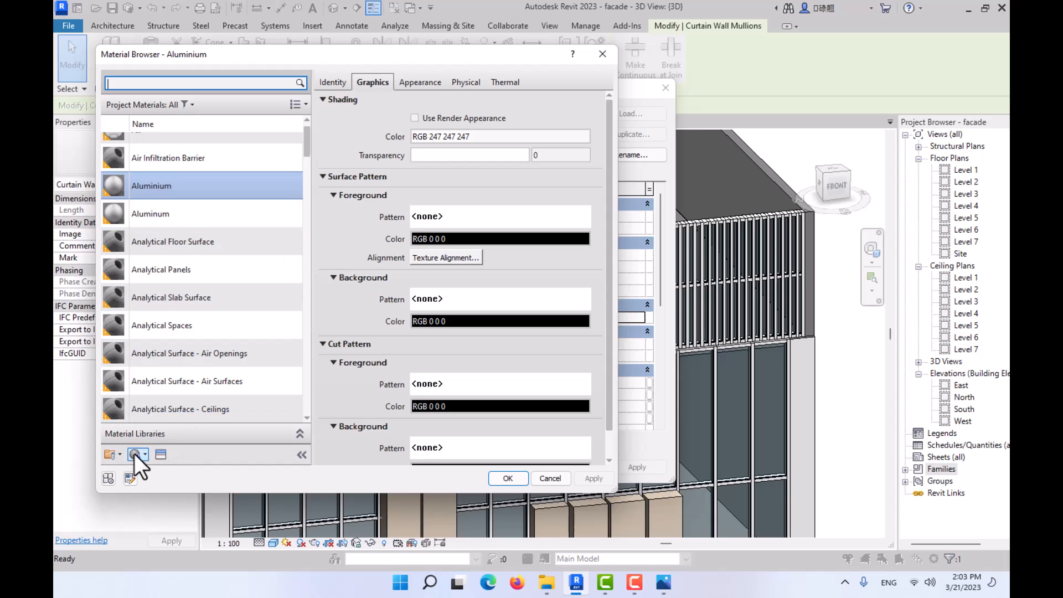
# - Create a new project material and name it wood
pyautogui.click(135, 454)
pyautogui.click(161, 473)
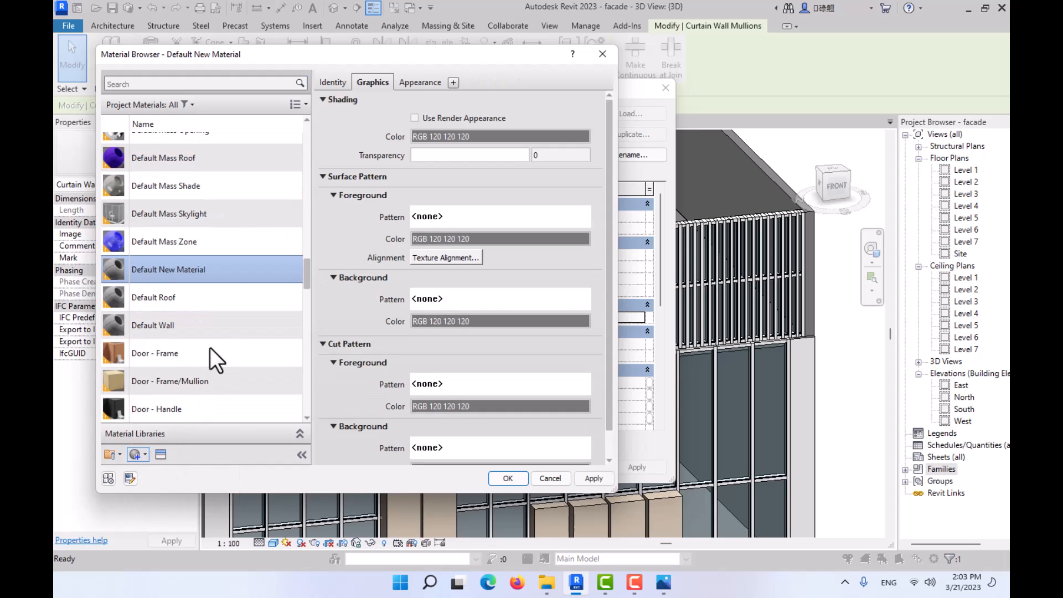
pyautogui.scroll(-10, 193, 366)
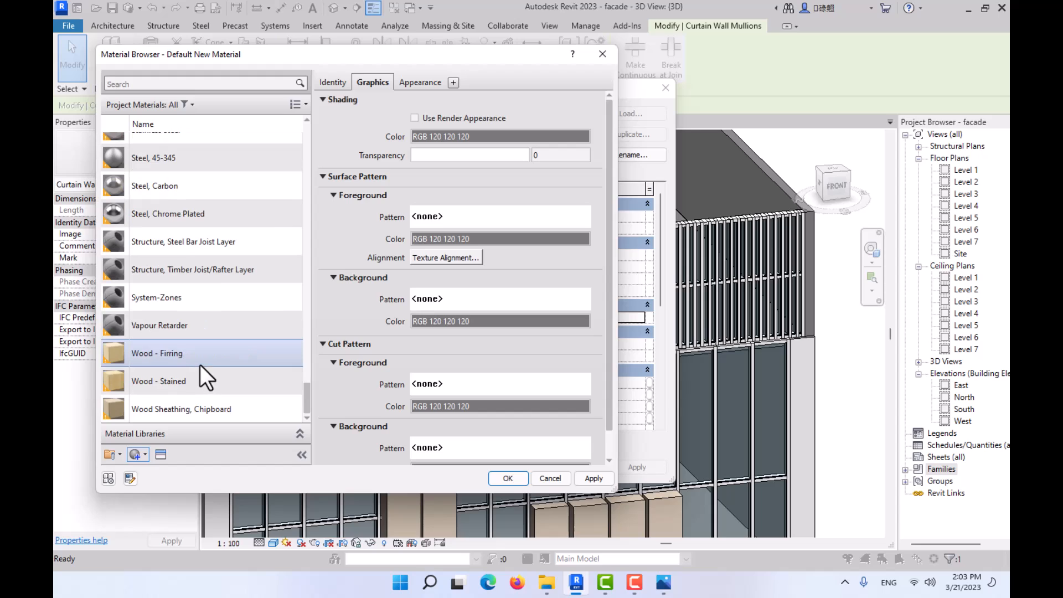
pyautogui.scroll(10, 191, 328)
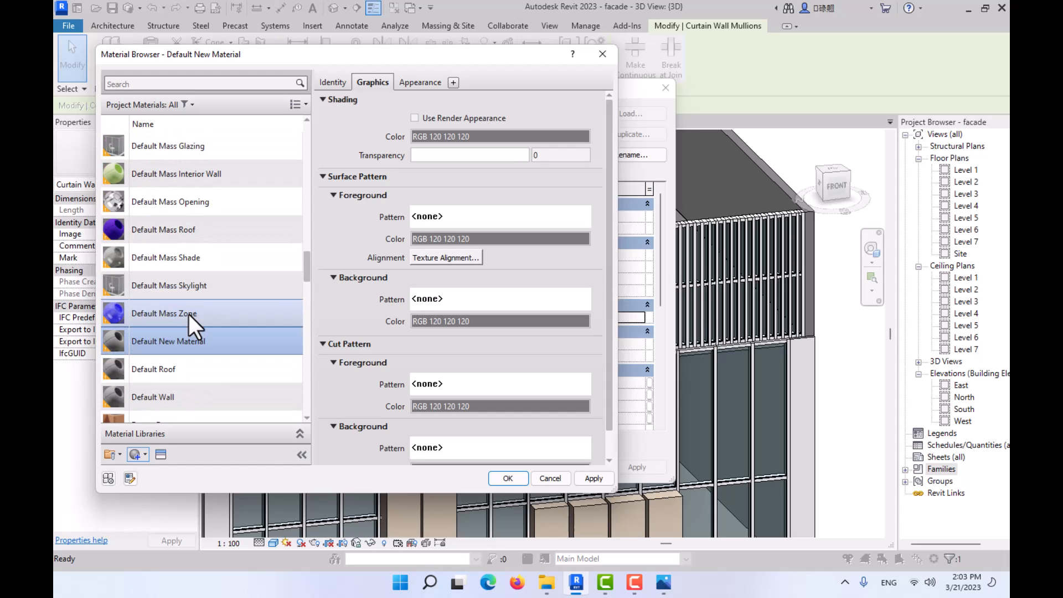
pyautogui.rightClick(157, 345)
pyautogui.click(188, 395)
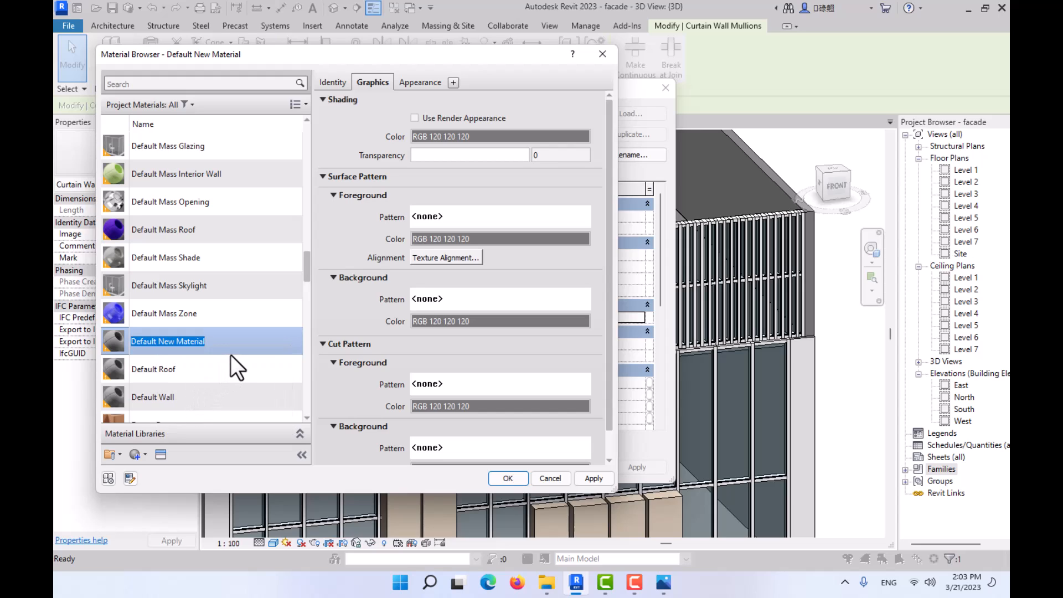
pyautogui.write('wood')
pyautogui.press('Return')
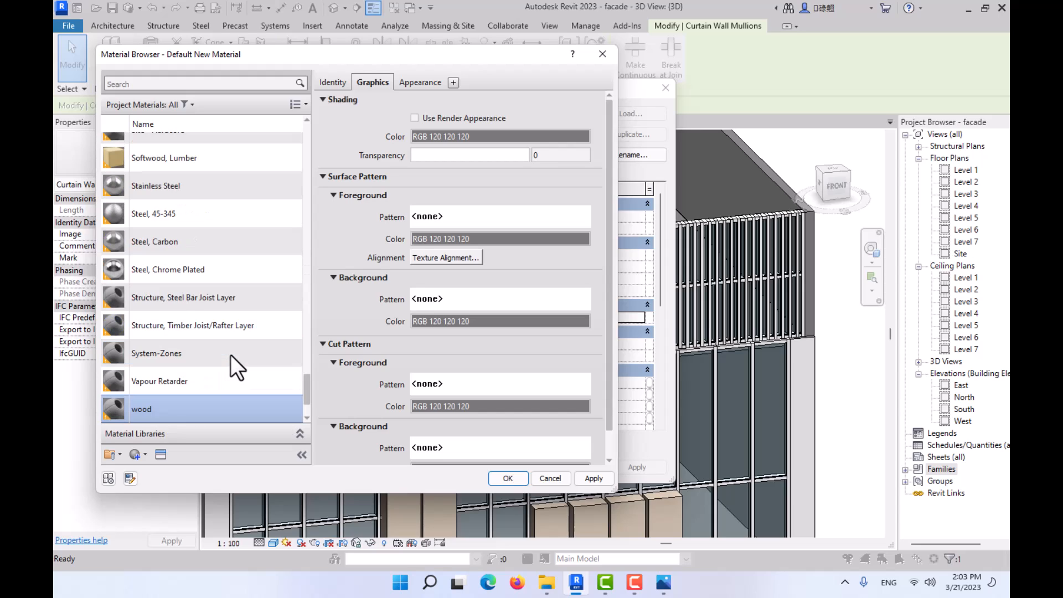
# - Replace the wood material's appearance with the Andiroba asset from the Appearance Library's Wood category
pyautogui.click(416, 79)
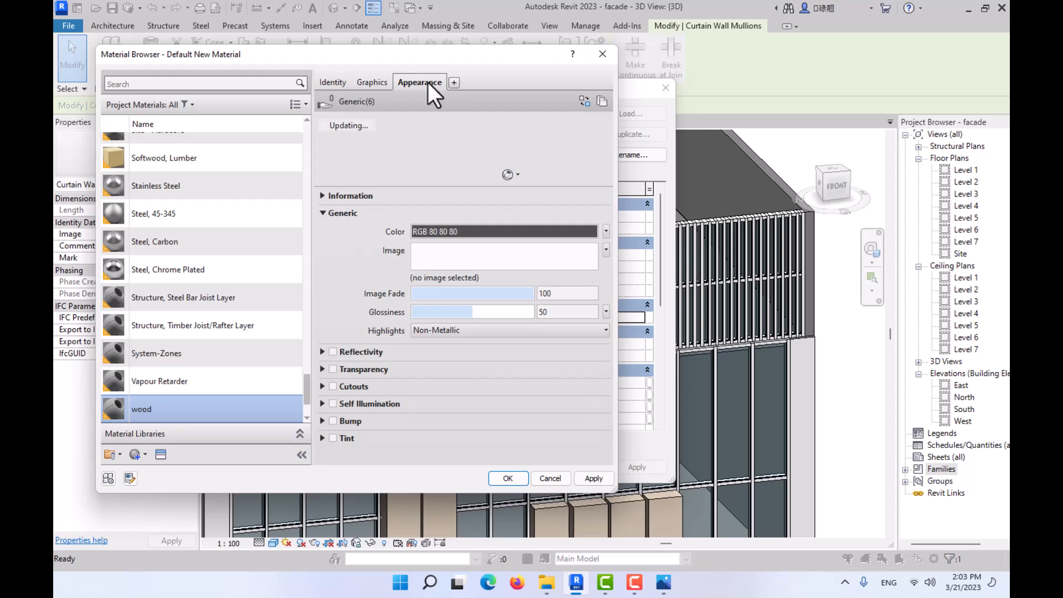
pyautogui.click(584, 101)
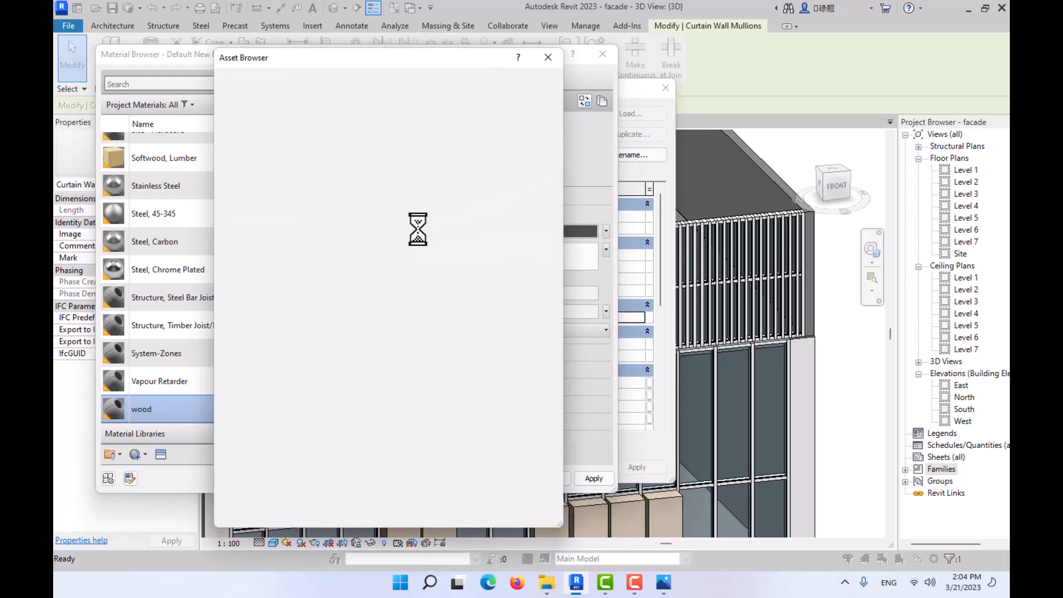
pyautogui.click(250, 153)
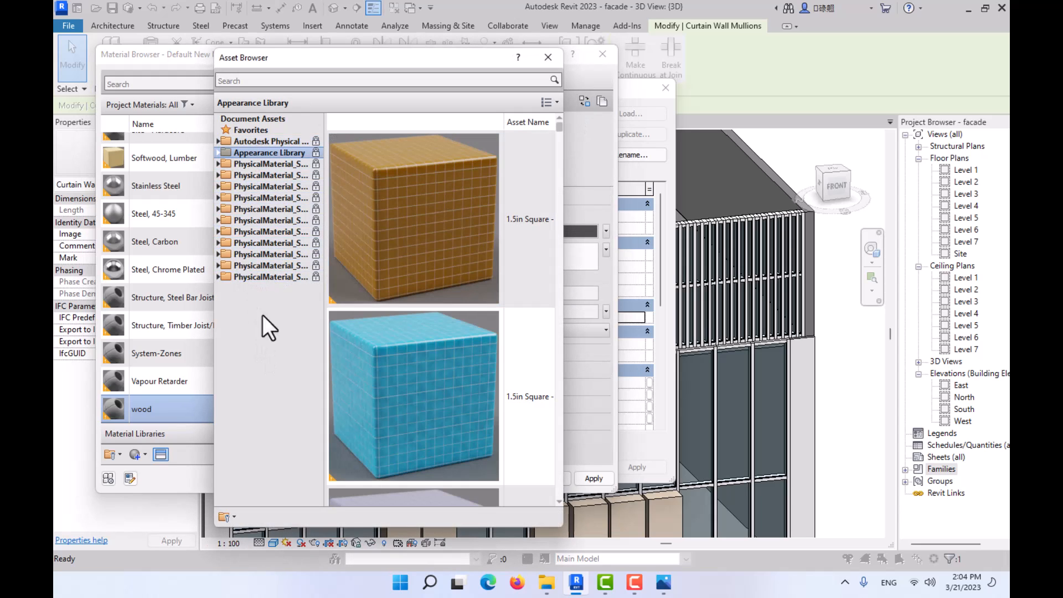
pyautogui.click(219, 153)
pyautogui.scroll(-1, 258, 423)
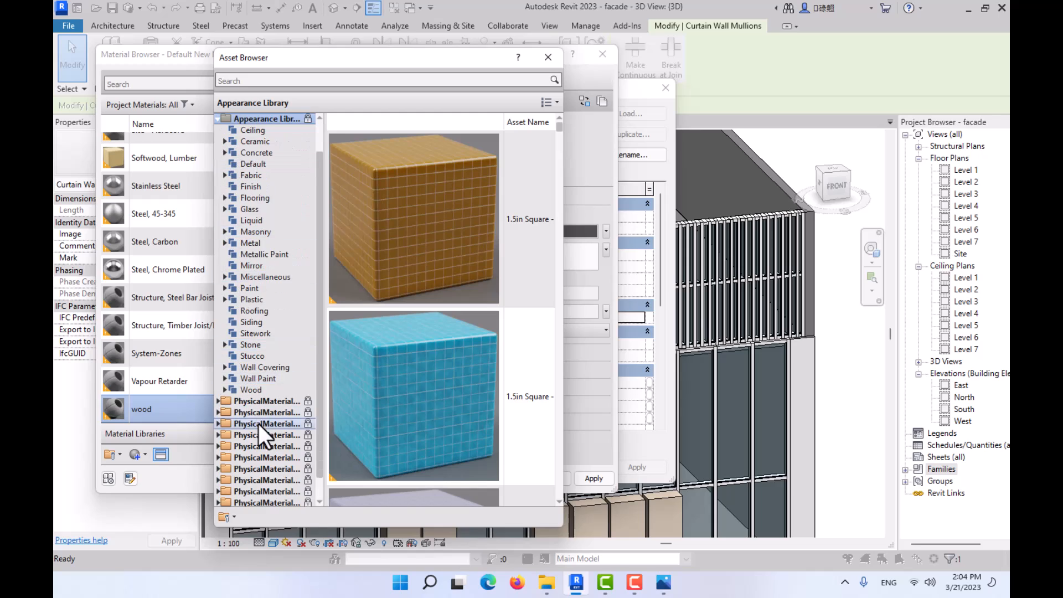
pyautogui.click(249, 390)
pyautogui.click(546, 218)
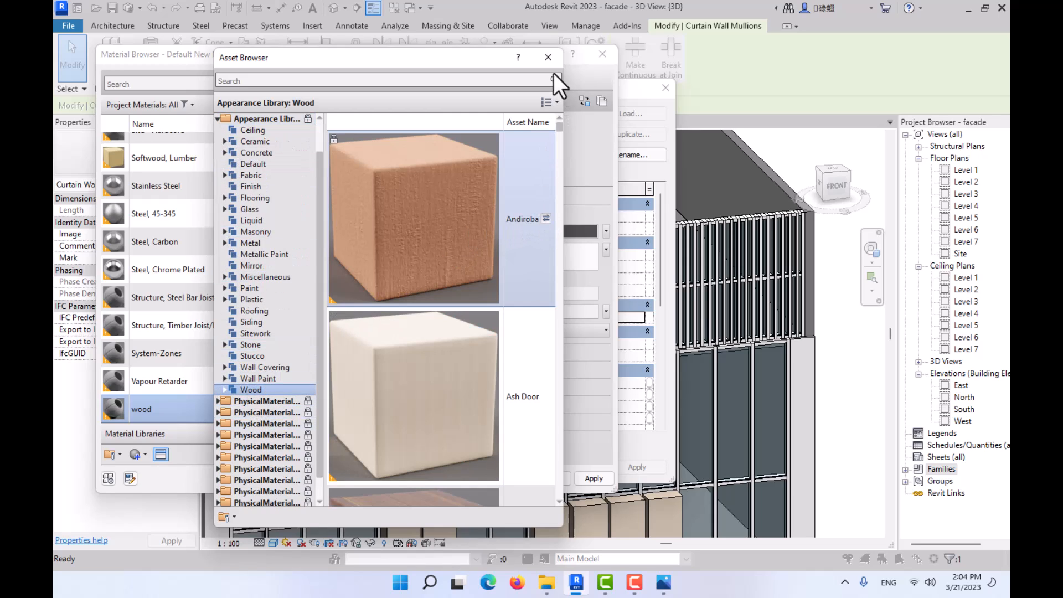
# - Enable Use Render Appearance for the wood material's shading and try to assign the material to the 50 x 150mm mullion type
pyautogui.click(372, 82)
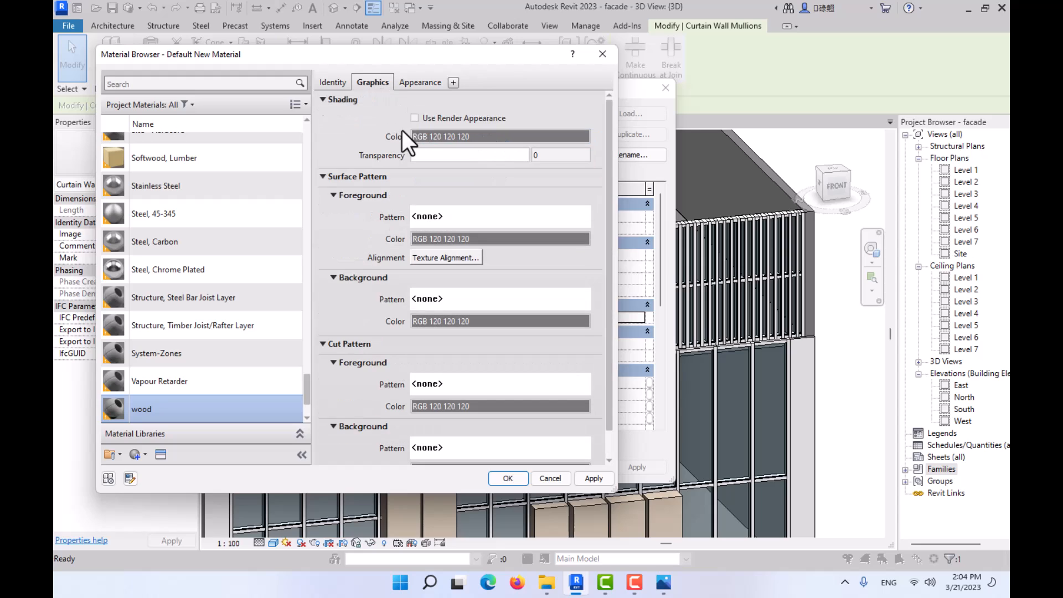
pyautogui.click(414, 117)
pyautogui.click(508, 479)
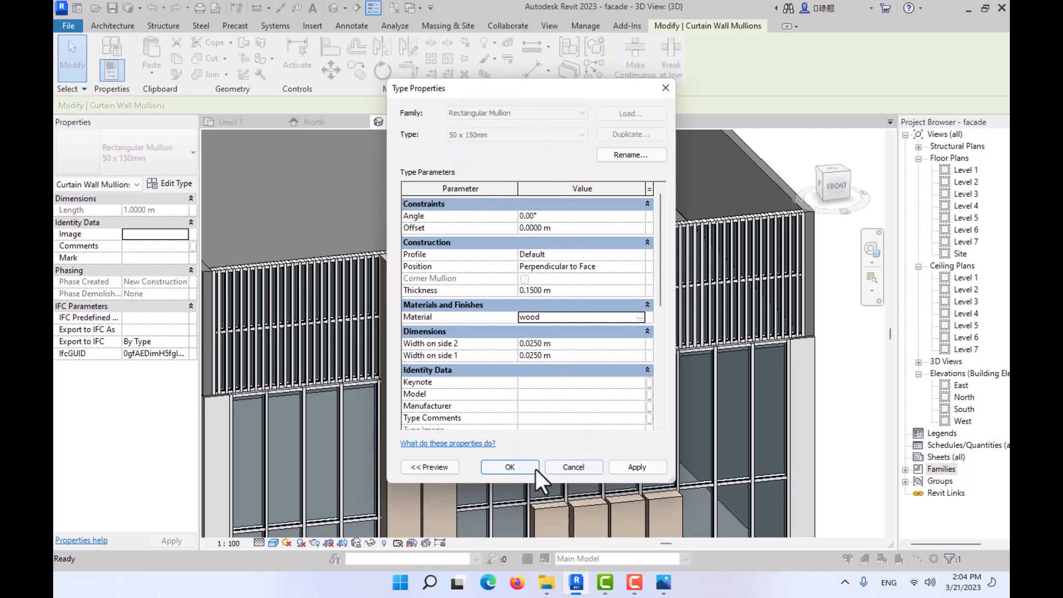
pyautogui.click(627, 465)
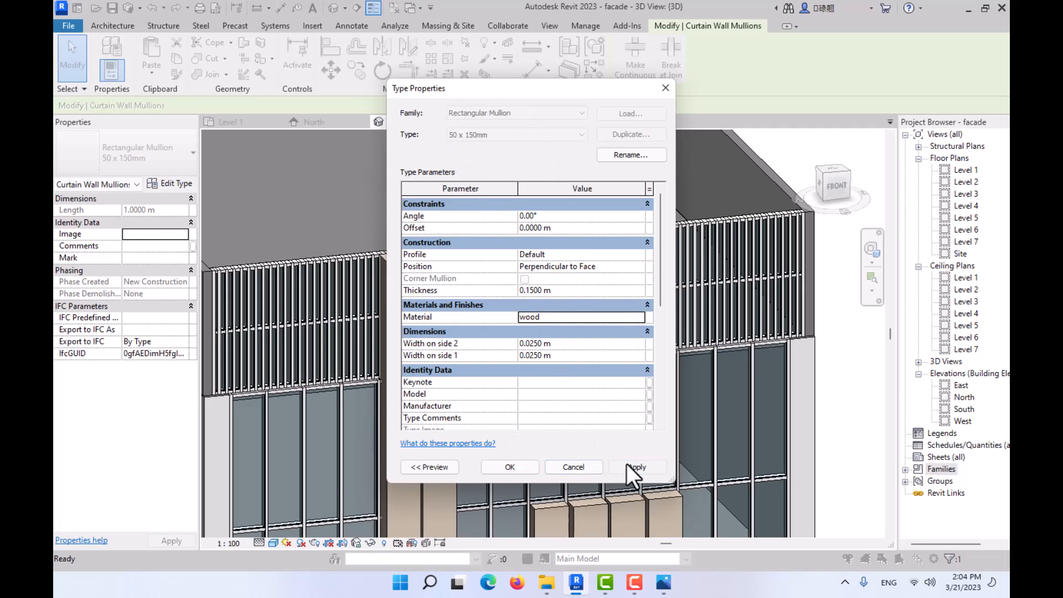
pyautogui.click(569, 467)
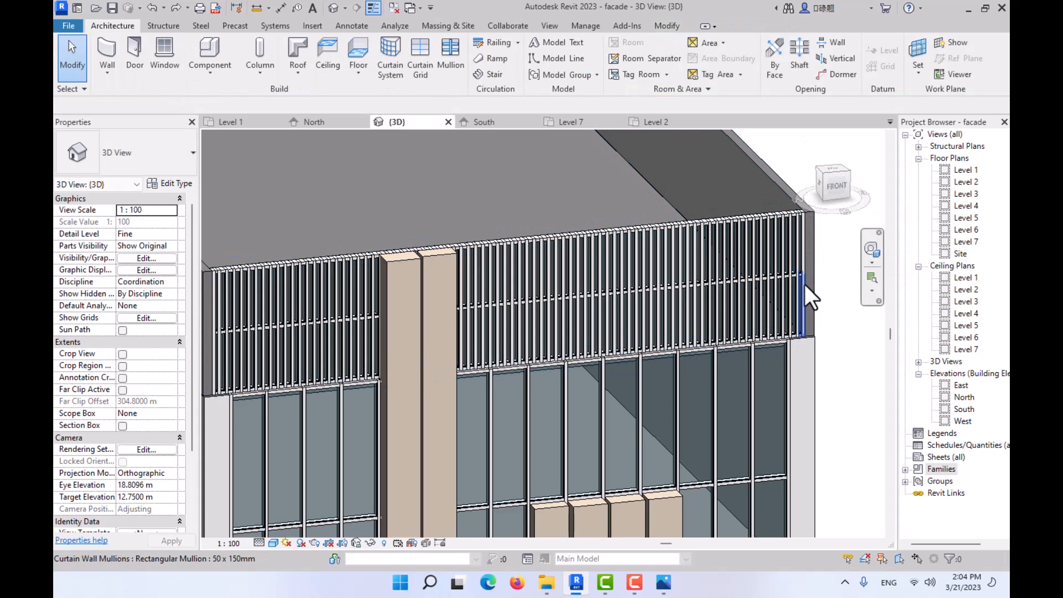
# - Examine the type properties of the glazed facade curtain wall and the parapet curtain wall
pyautogui.click(770, 264)
pyautogui.press('Escape')
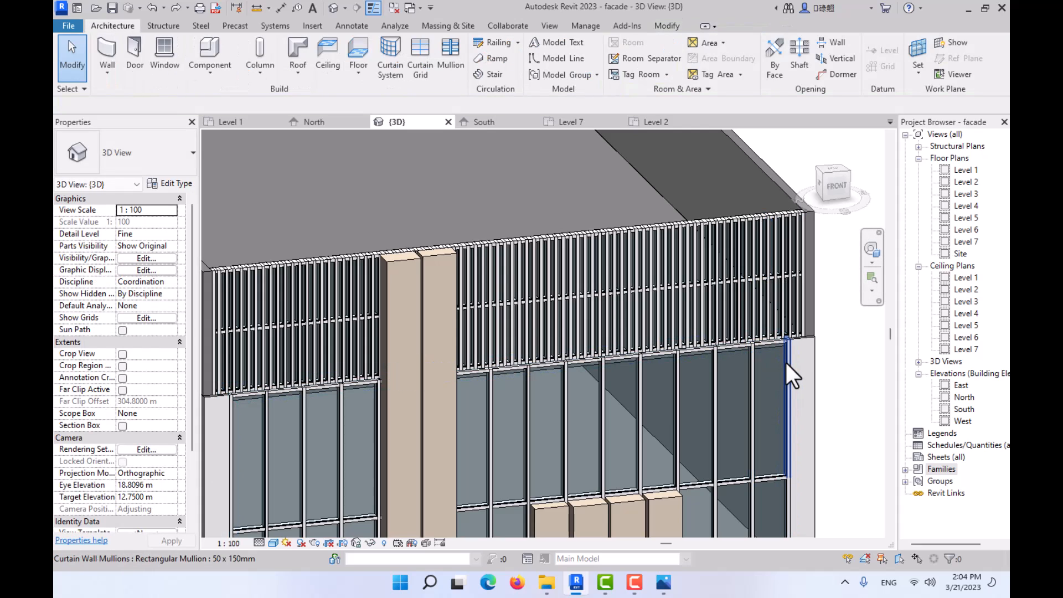
pyautogui.click(776, 363)
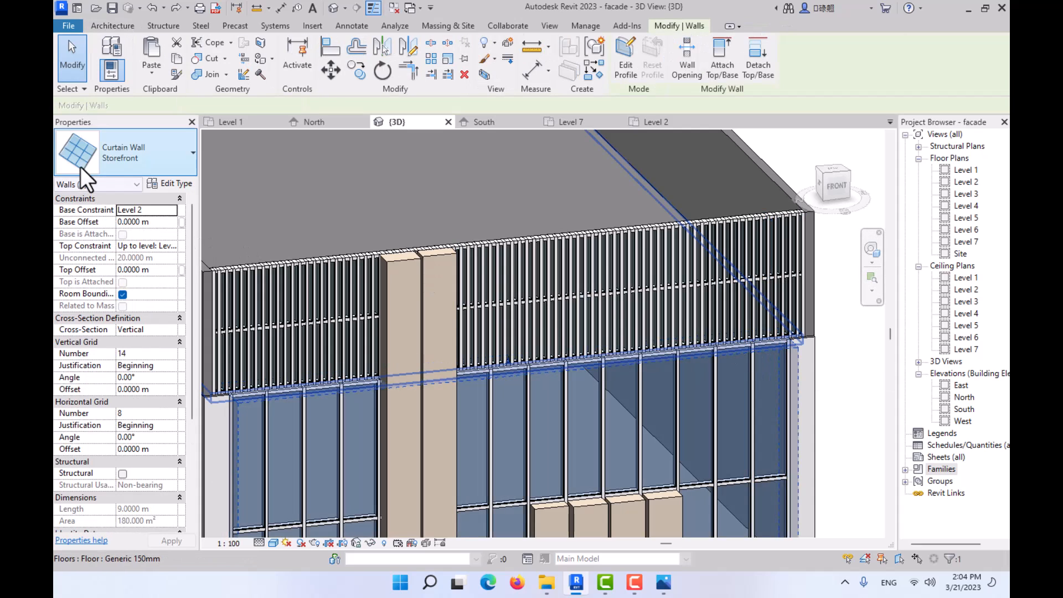
pyautogui.click(161, 185)
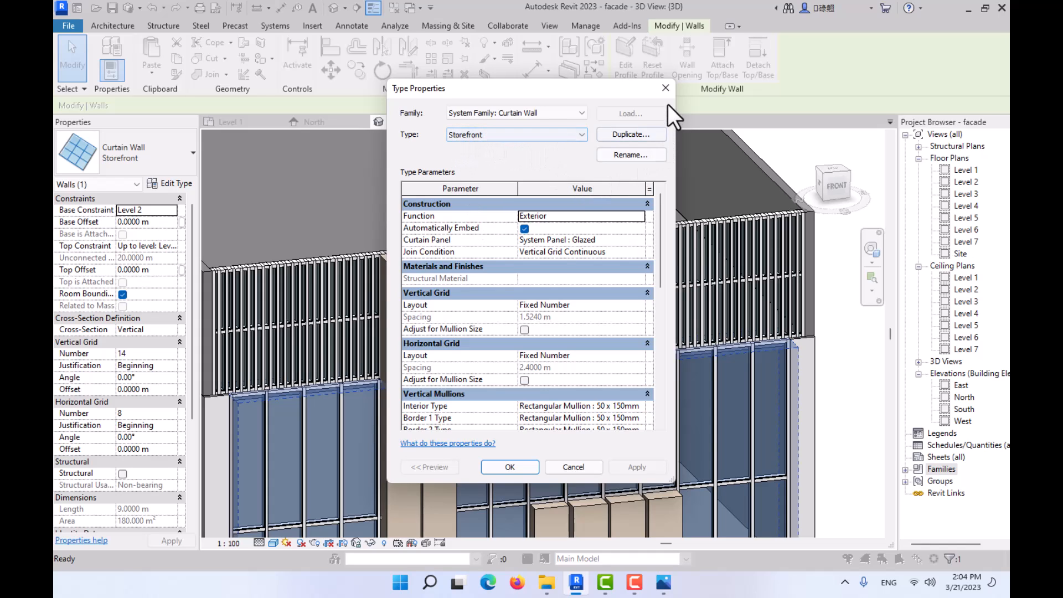
pyautogui.click(666, 88)
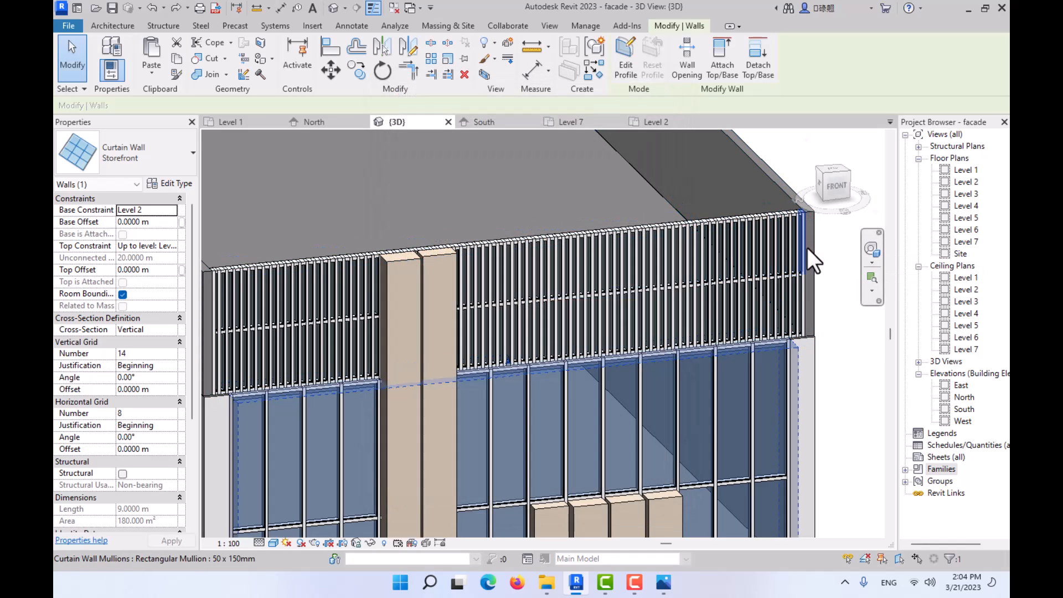
pyautogui.click(777, 254)
pyautogui.click(166, 185)
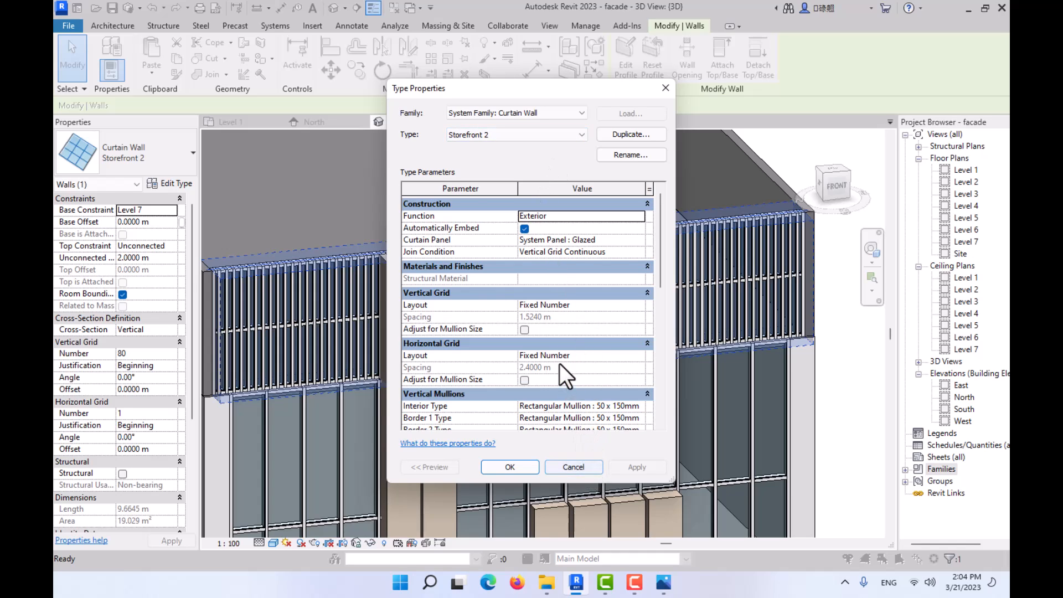
pyautogui.scroll(-3, 559, 363)
pyautogui.click(576, 467)
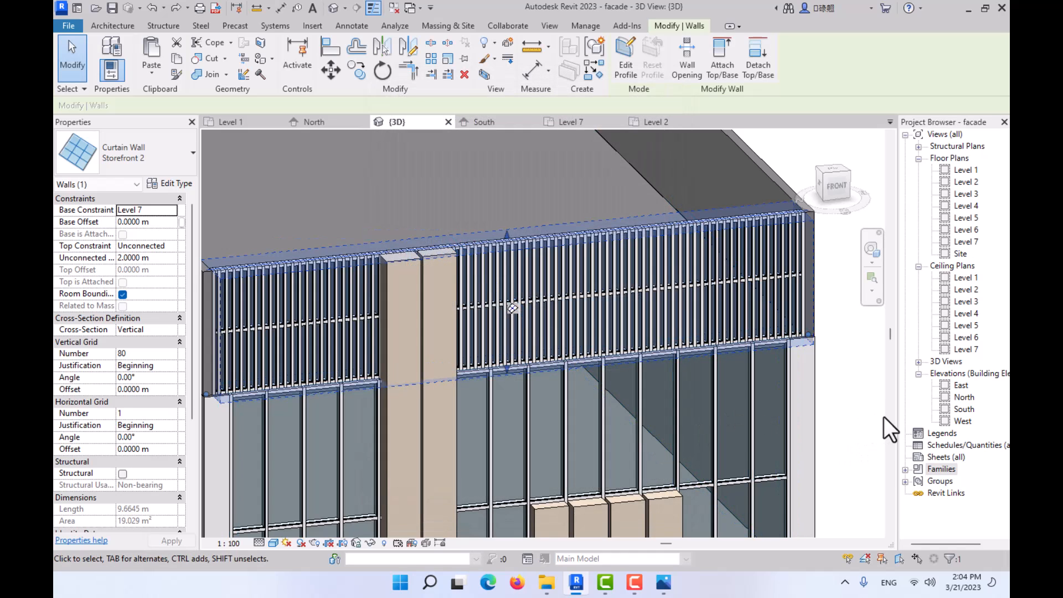
# - Look through the project's Curtain Systems family and examine its 1500 x 3000mm type
pyautogui.click(906, 468)
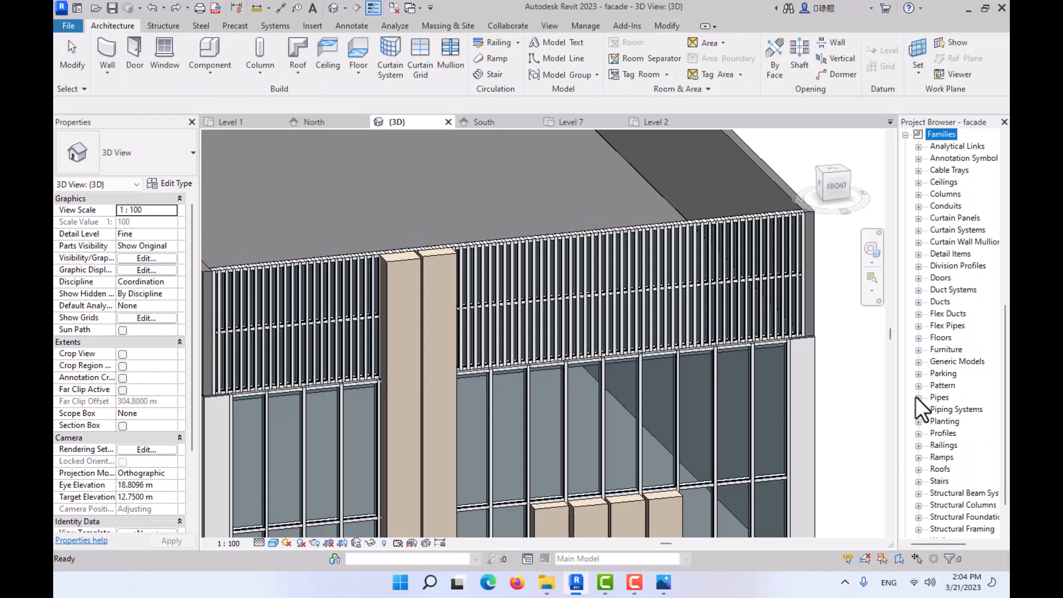
pyautogui.click(918, 230)
pyautogui.click(931, 243)
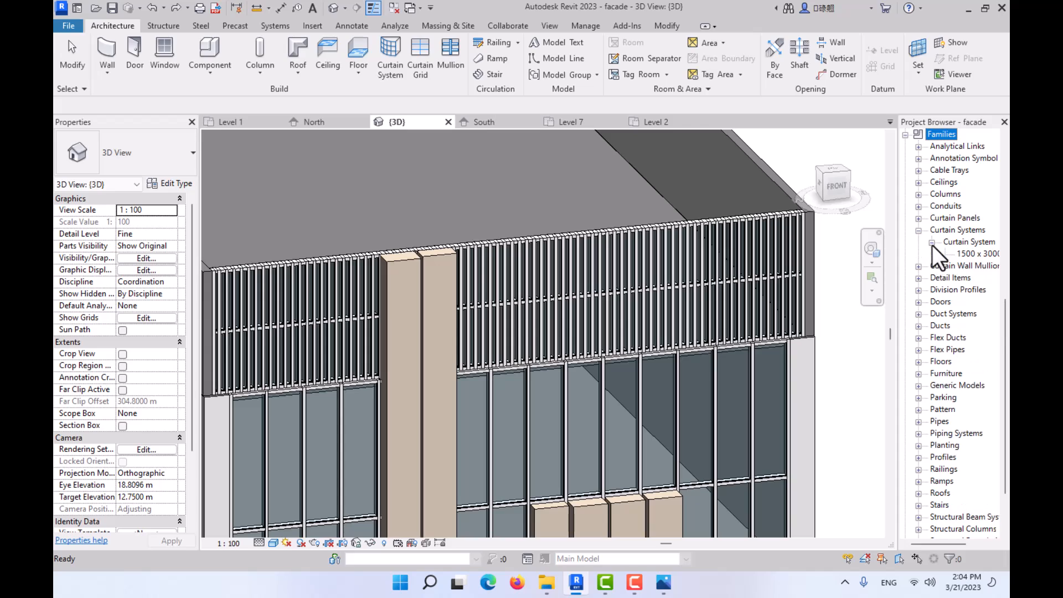
pyautogui.click(966, 254)
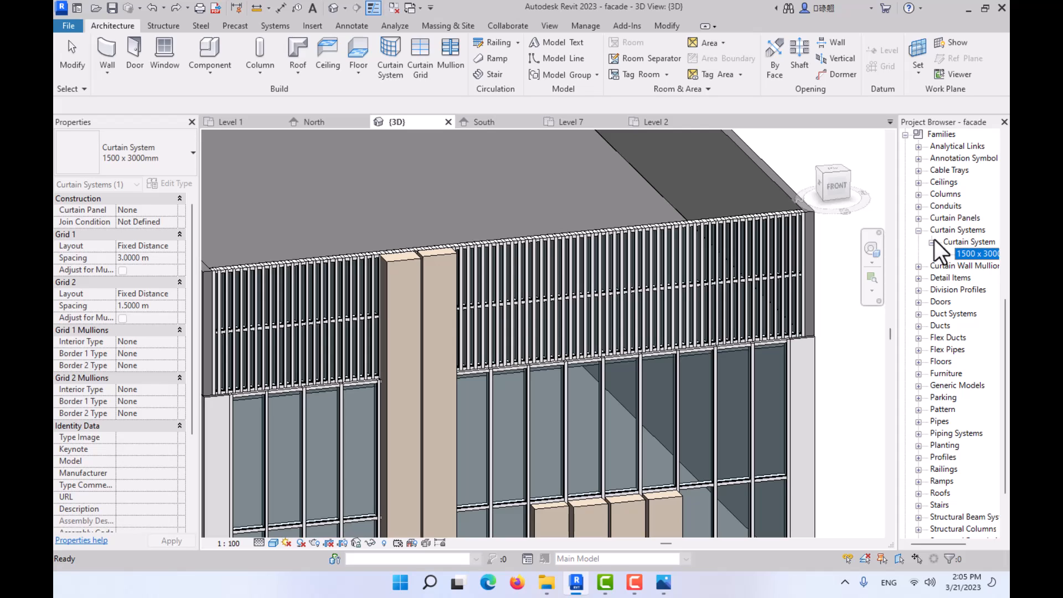
pyautogui.click(931, 243)
pyautogui.click(918, 230)
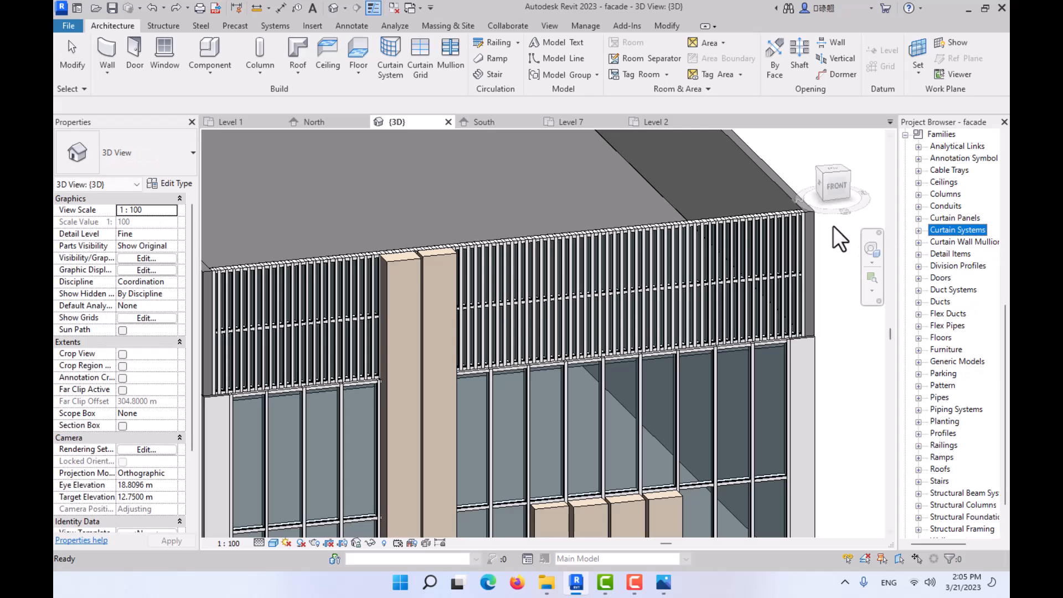
pyautogui.scroll(-2, 736, 208)
pyautogui.click(724, 206)
pyautogui.scroll(-1, 733, 241)
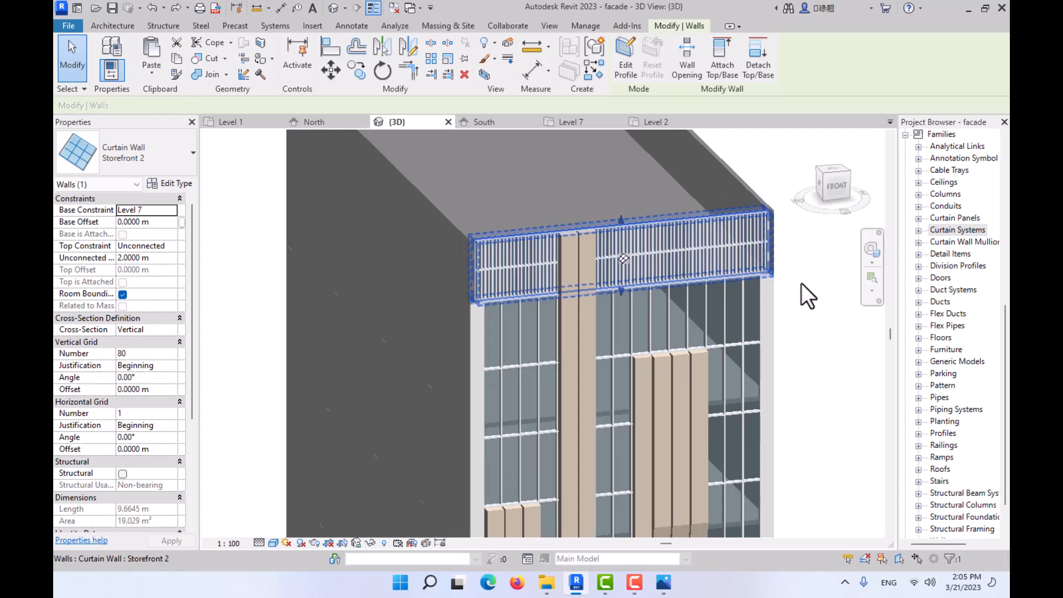
pyautogui.click(800, 281)
pyautogui.moveTo(778, 325); pyautogui.dragTo(659, 114, button='middle')
pyautogui.scroll(-1, 632, 310)
pyautogui.scroll(-2, 631, 349)
pyautogui.scroll(4, 605, 320)
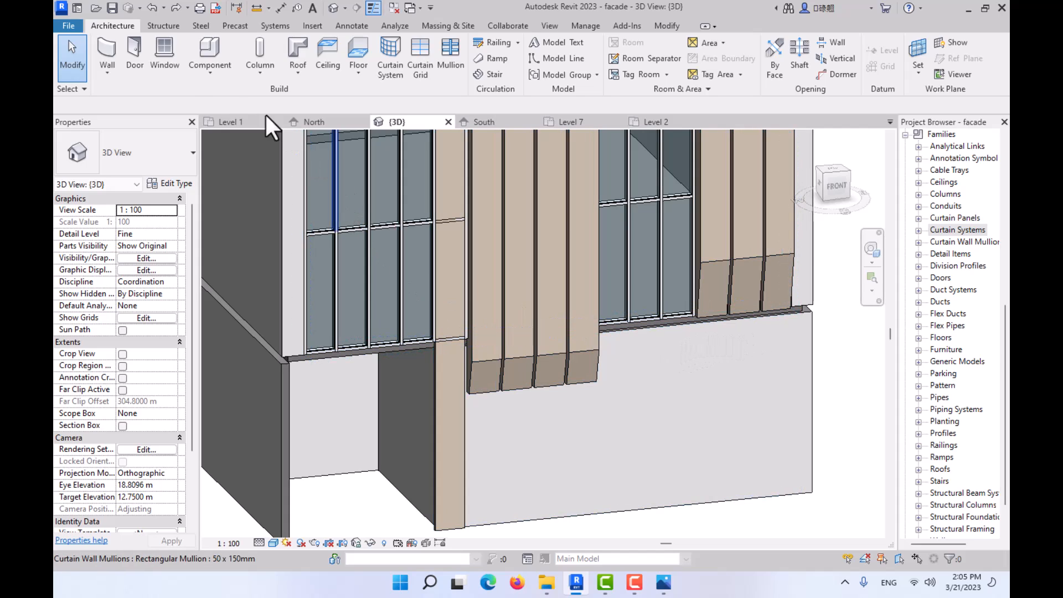
pyautogui.click(108, 67)
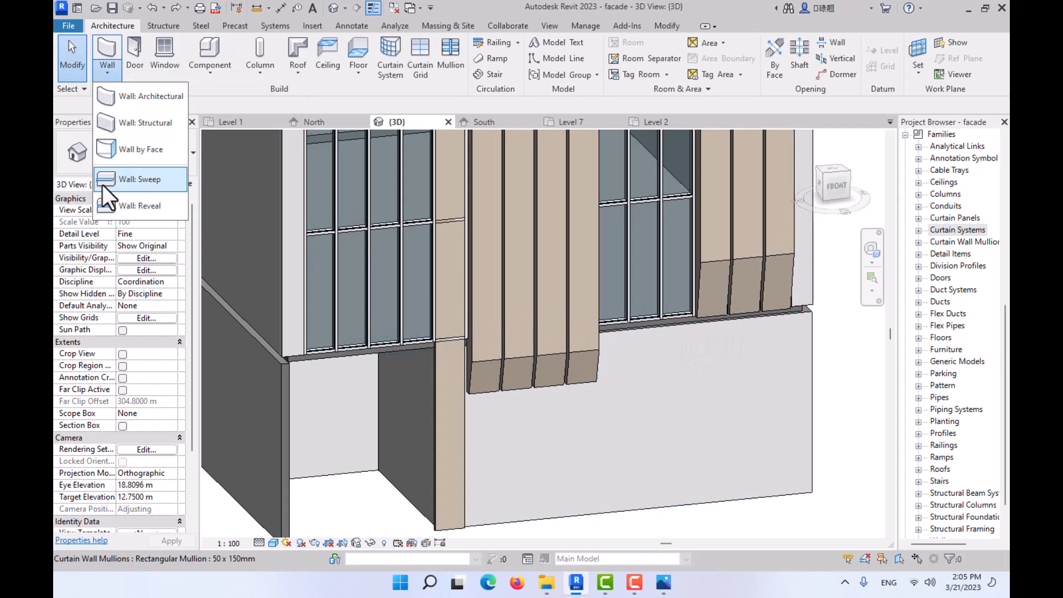
pyautogui.click(111, 62)
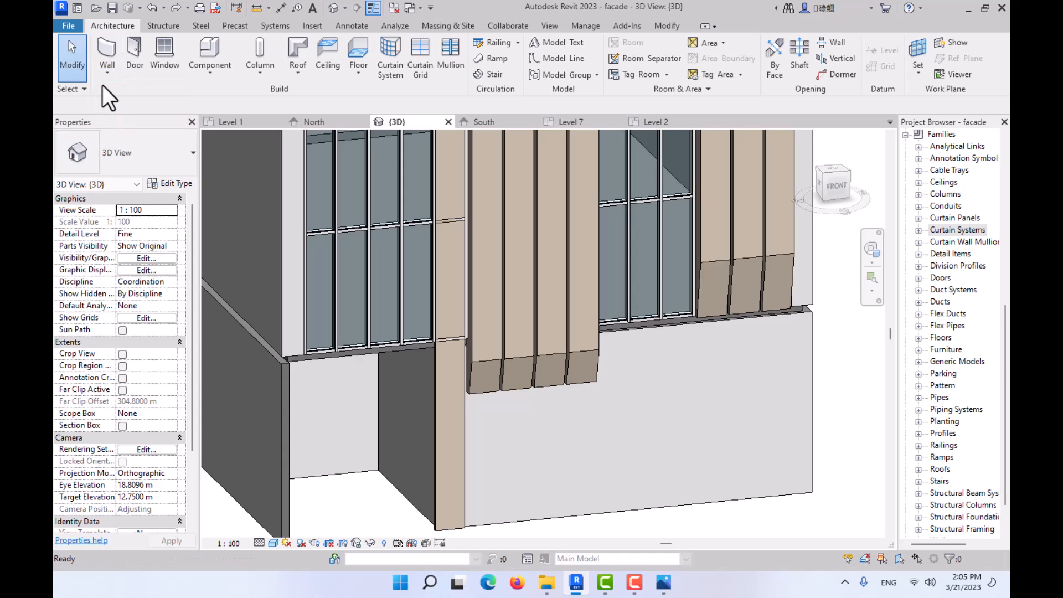
pyautogui.click(108, 49)
pyautogui.click(147, 164)
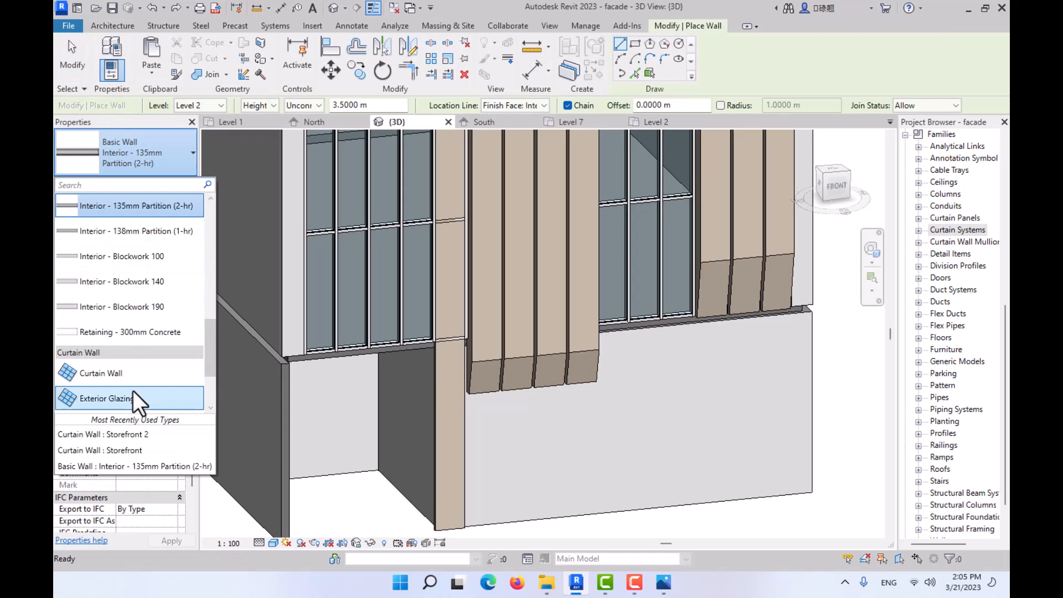
pyautogui.click(141, 398)
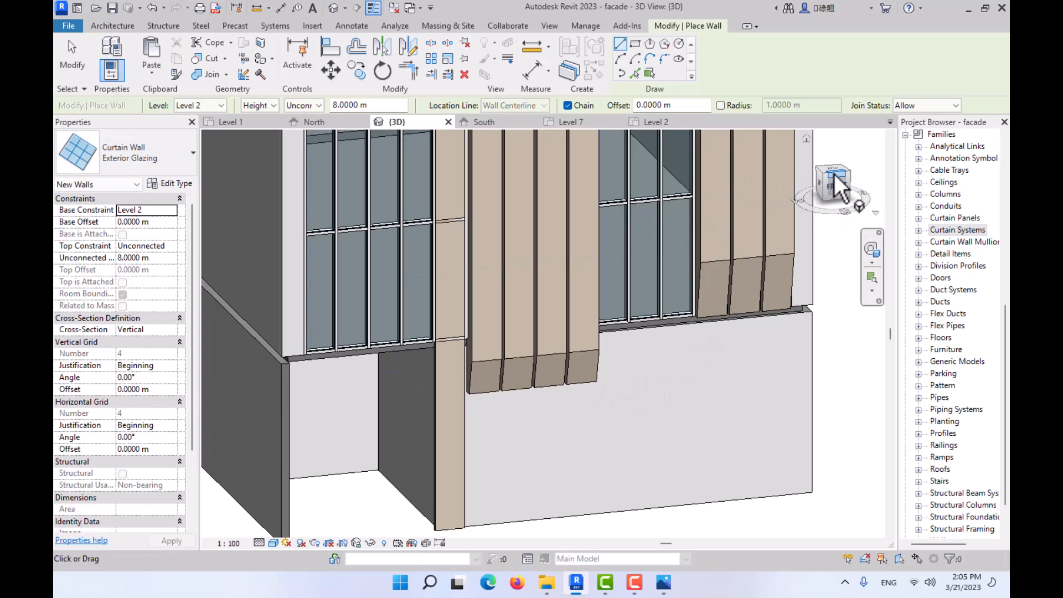
pyautogui.moveTo(835, 183); pyautogui.dragTo(830, 191)
pyautogui.click(829, 189)
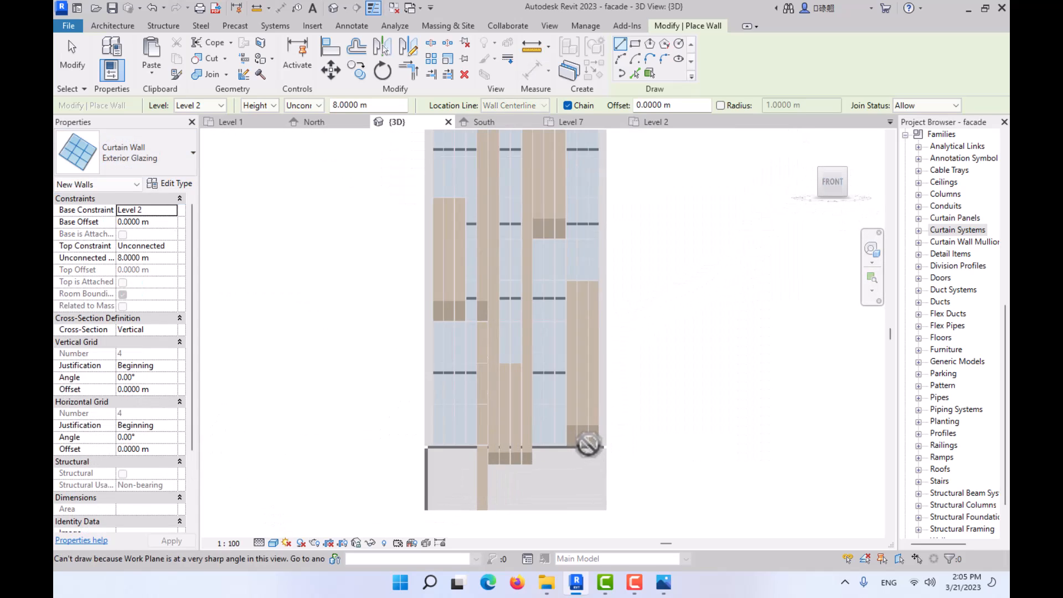
# - Set the work plane to the front face of the ground-floor wall by picking that wall in the 3D view
pyautogui.click(113, 26)
pyautogui.click(918, 53)
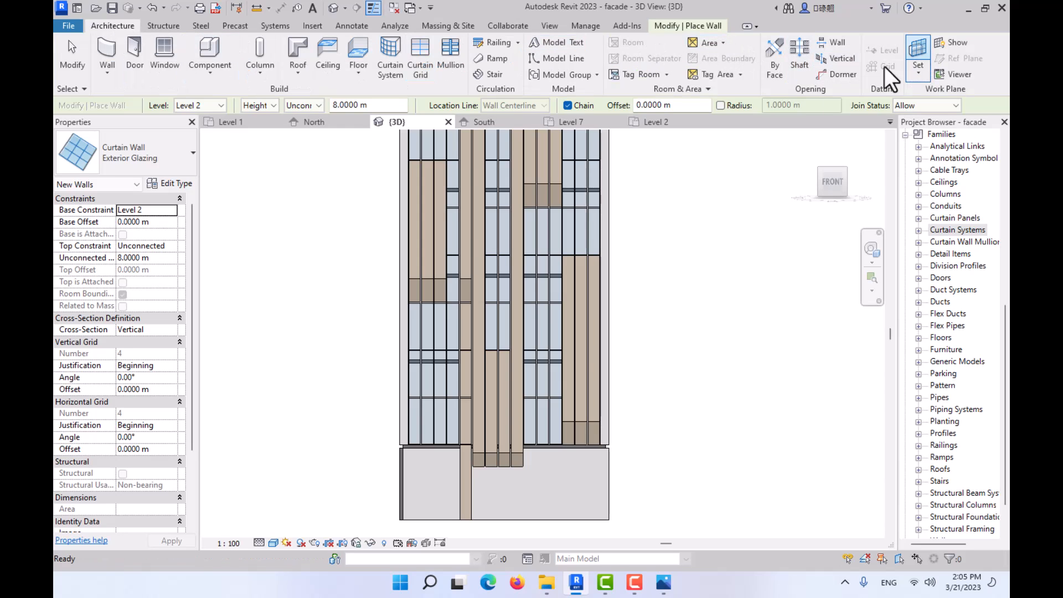
pyautogui.click(445, 306)
pyautogui.click(496, 367)
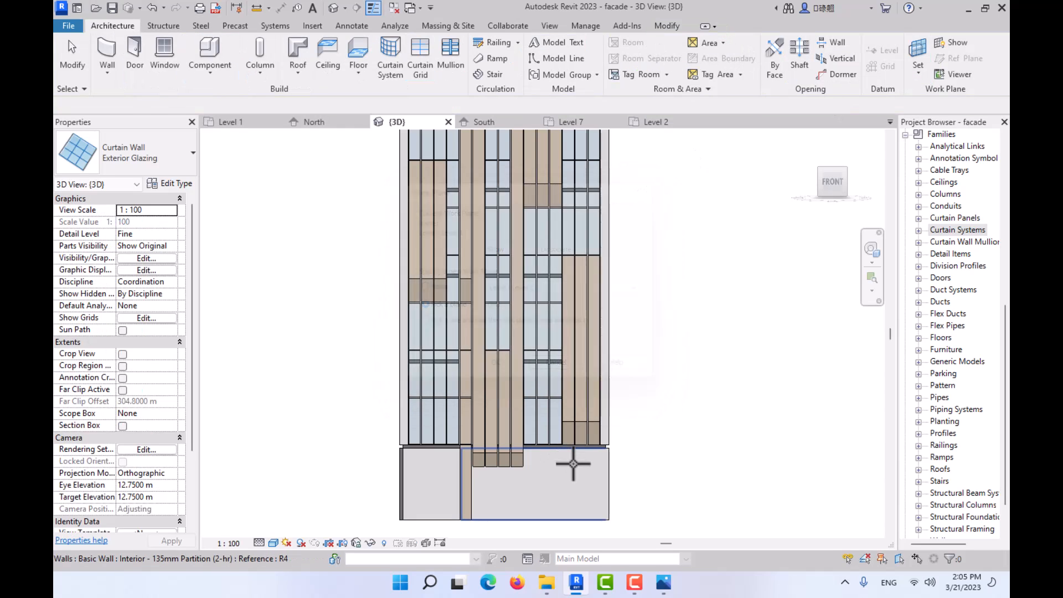
pyautogui.click(572, 469)
pyautogui.scroll(3, 562, 467)
pyautogui.moveTo(562, 467); pyautogui.dragTo(581, 351, button='middle')
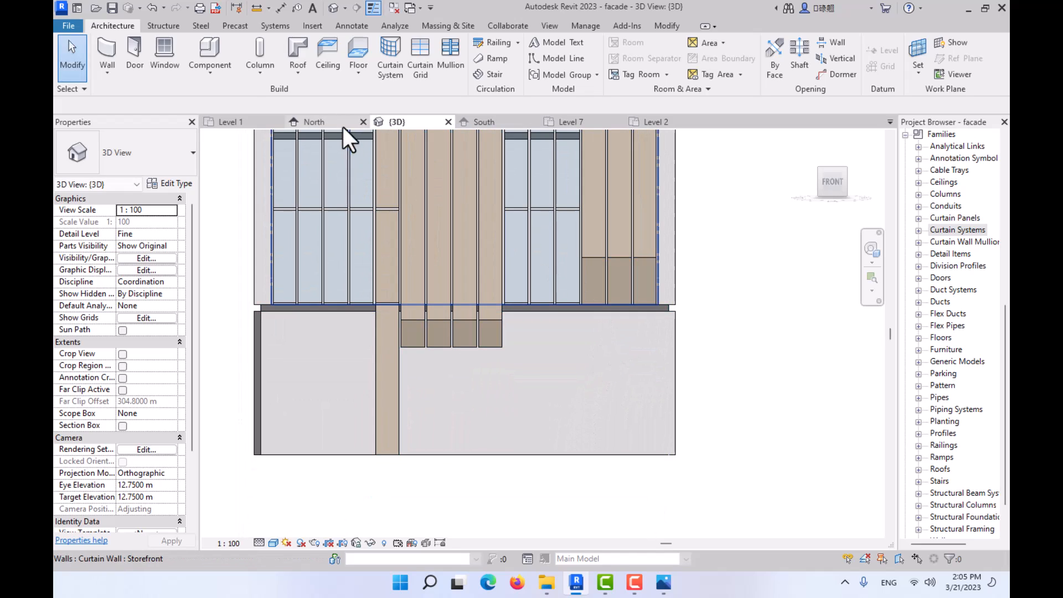
pyautogui.click(107, 64)
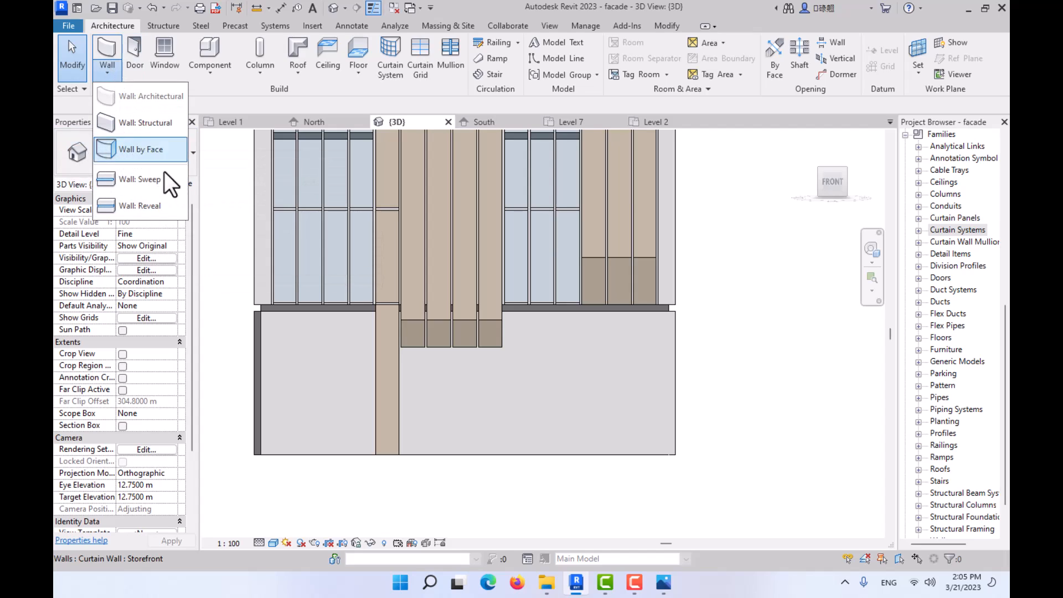
pyautogui.click(221, 224)
pyautogui.keyDown('shift'); pyautogui.moveTo(484, 308); pyautogui.dragTo(698, 357, button='middle'); pyautogui.keyUp('shift')
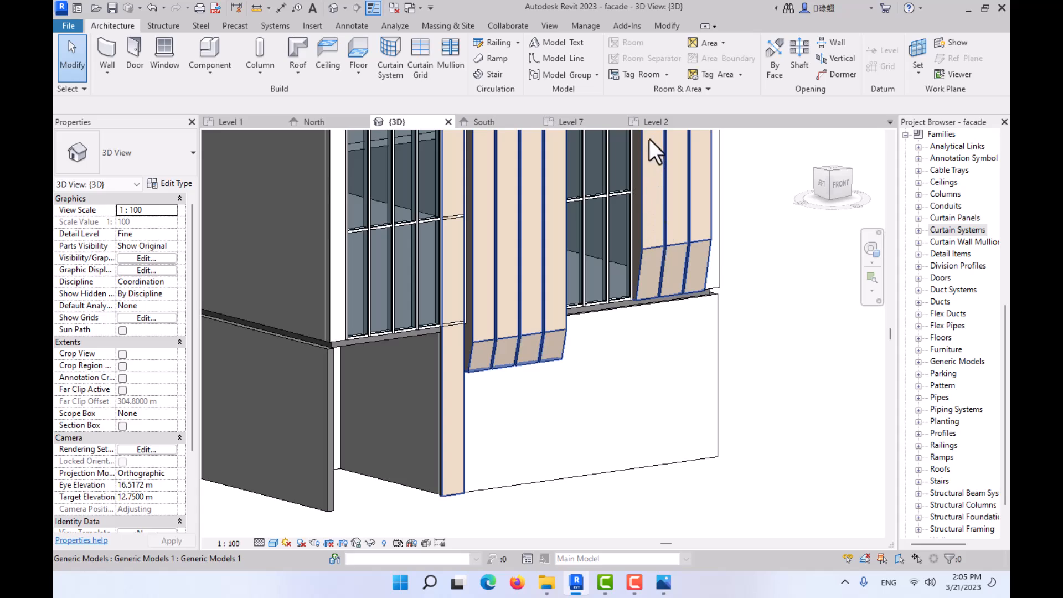
# - On the Level 1 plan, draw a Storefront 2 curtain wall about 6.9 m long along the outer face of the front wall
pyautogui.click(238, 122)
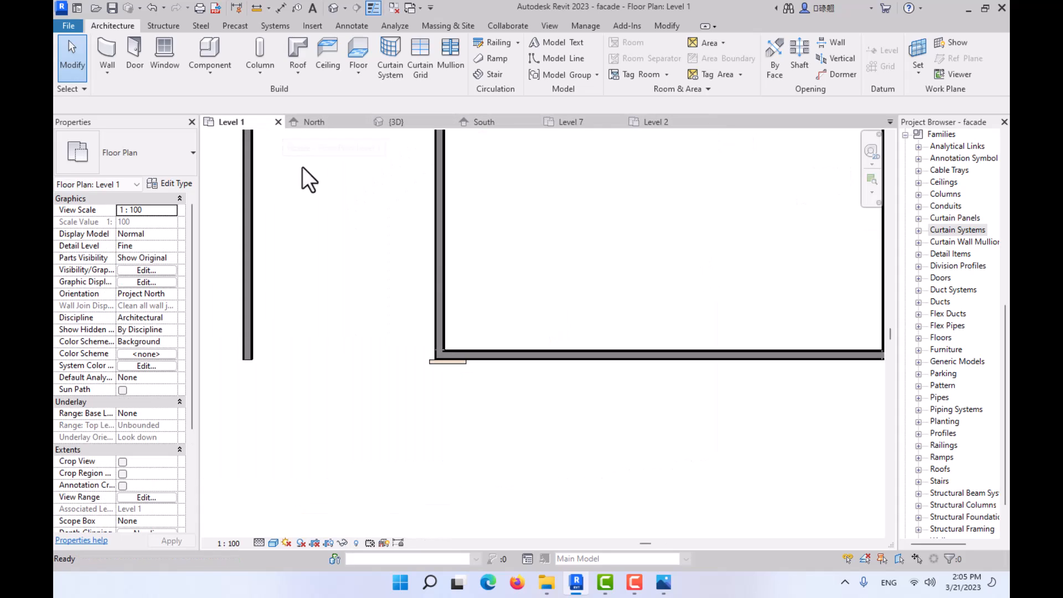
pyautogui.click(107, 73)
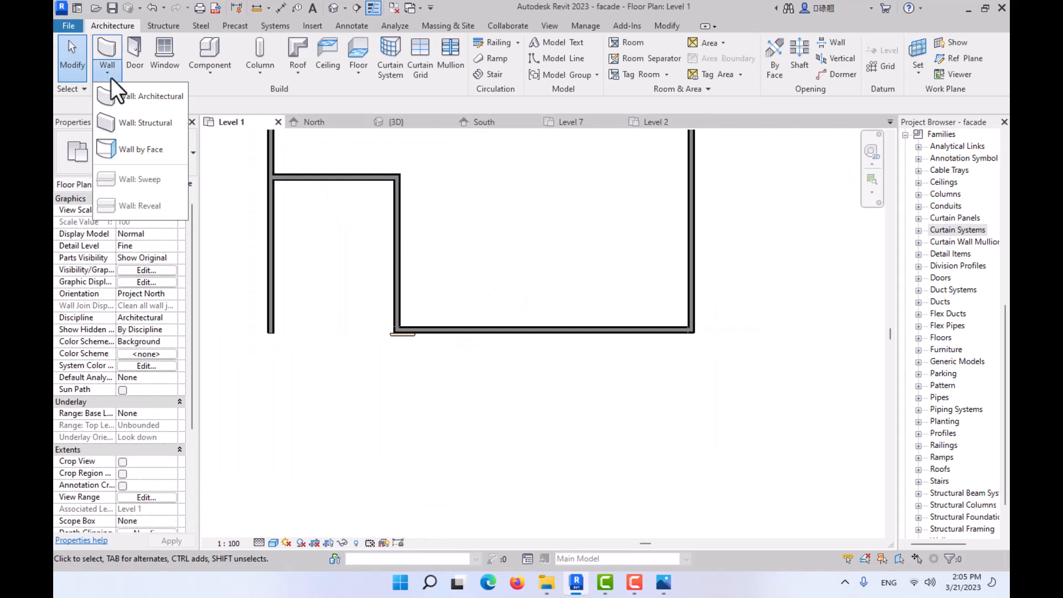
pyautogui.click(122, 99)
pyautogui.click(166, 157)
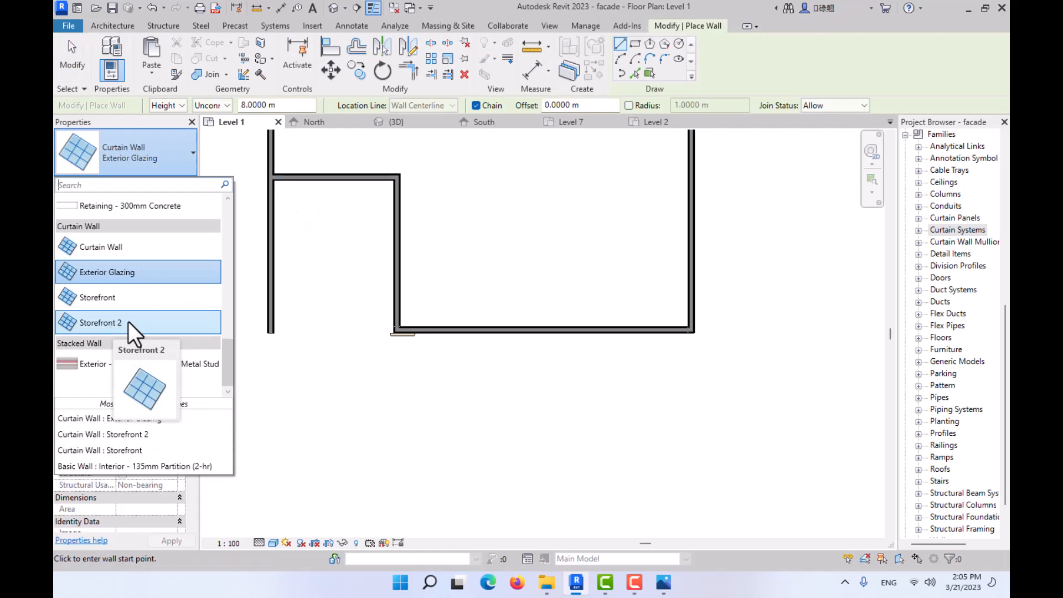
pyautogui.click(129, 323)
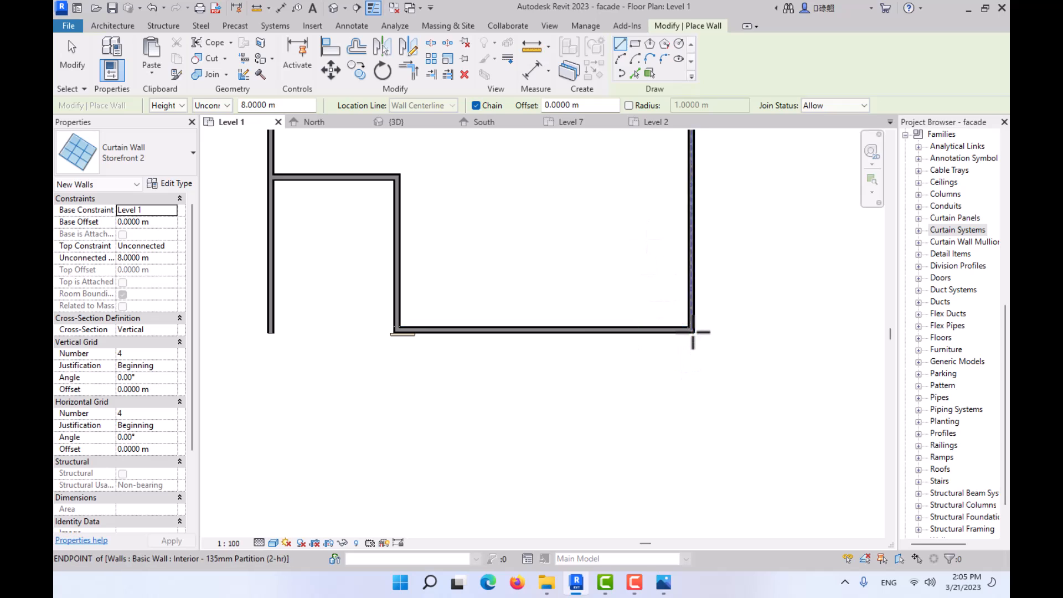
pyautogui.scroll(2, 693, 333)
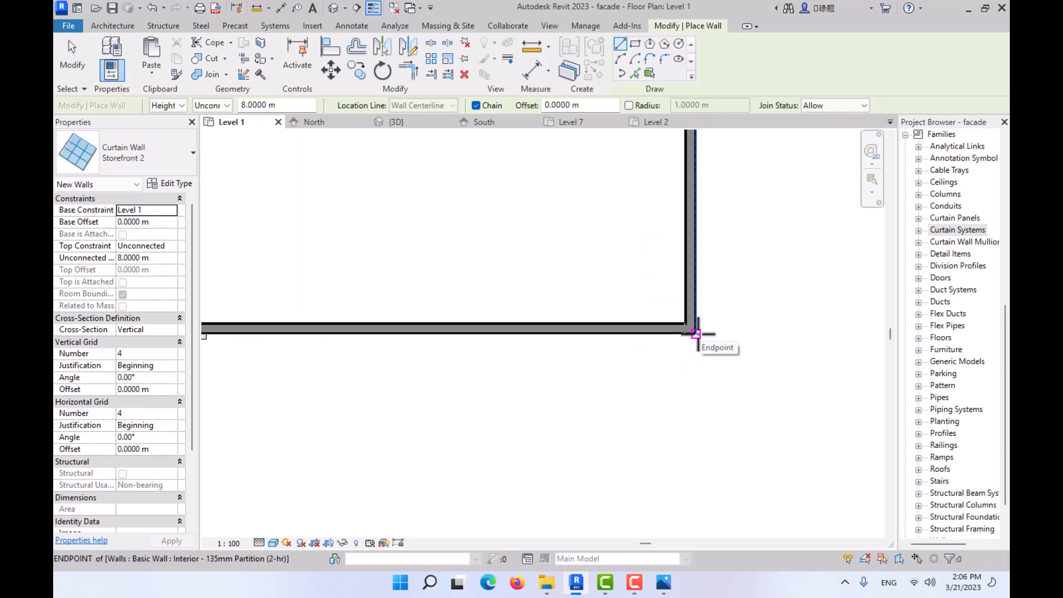
pyautogui.click(696, 333)
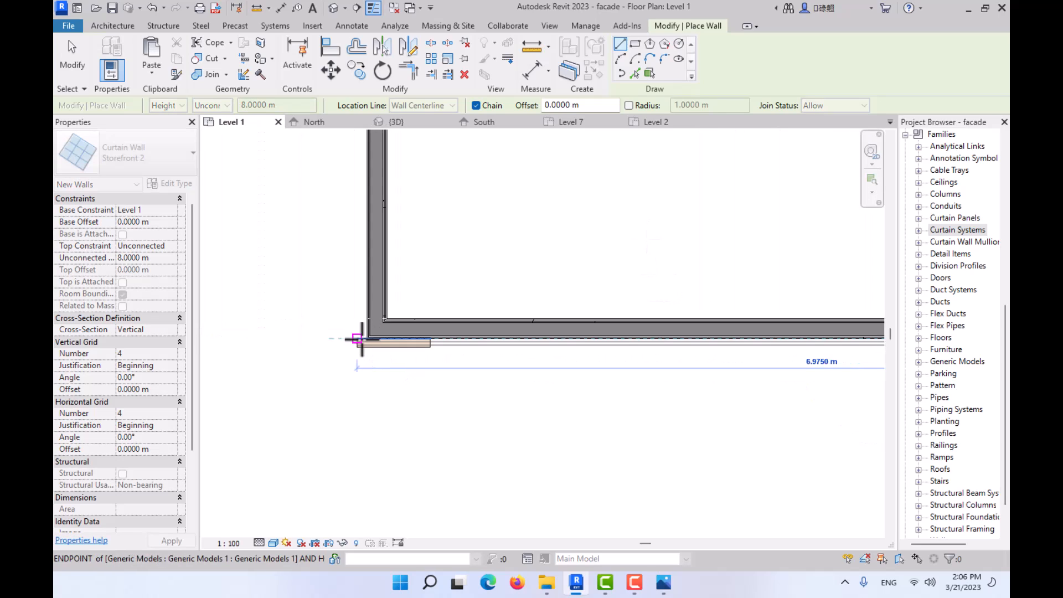
pyautogui.click(359, 339)
pyautogui.press('Escape')
pyautogui.press('Escape')
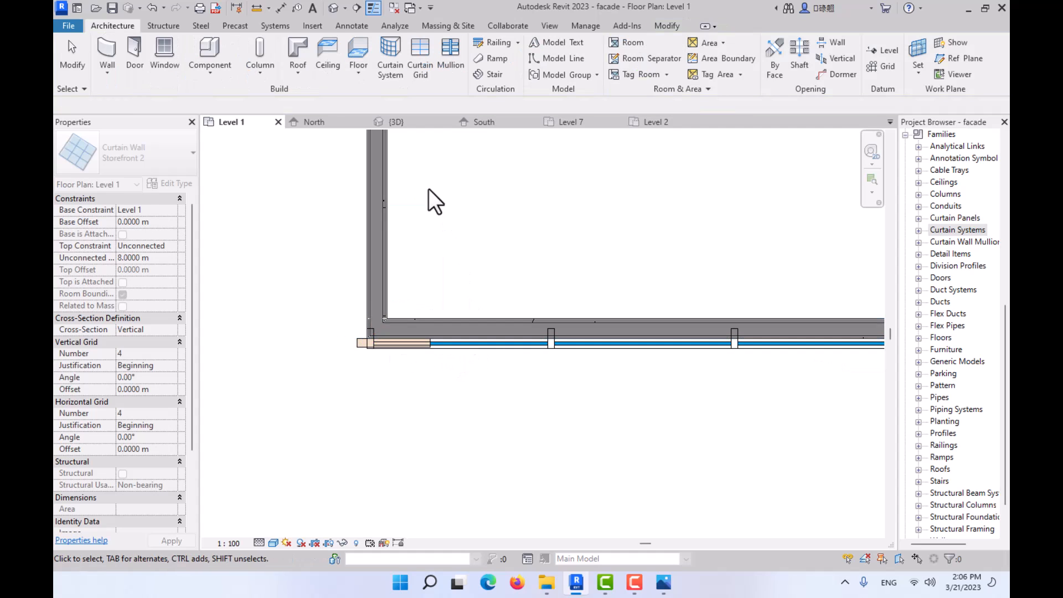
# - Set the new ground-floor curtain wall's unconnected height to 2 m in the 3D view
pyautogui.click(410, 121)
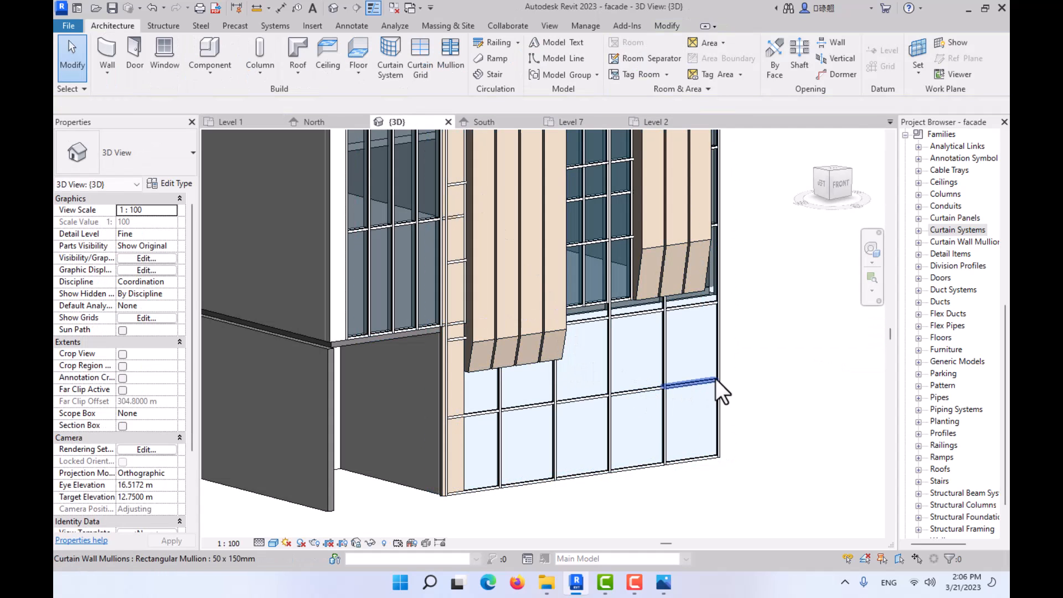
pyautogui.click(715, 413)
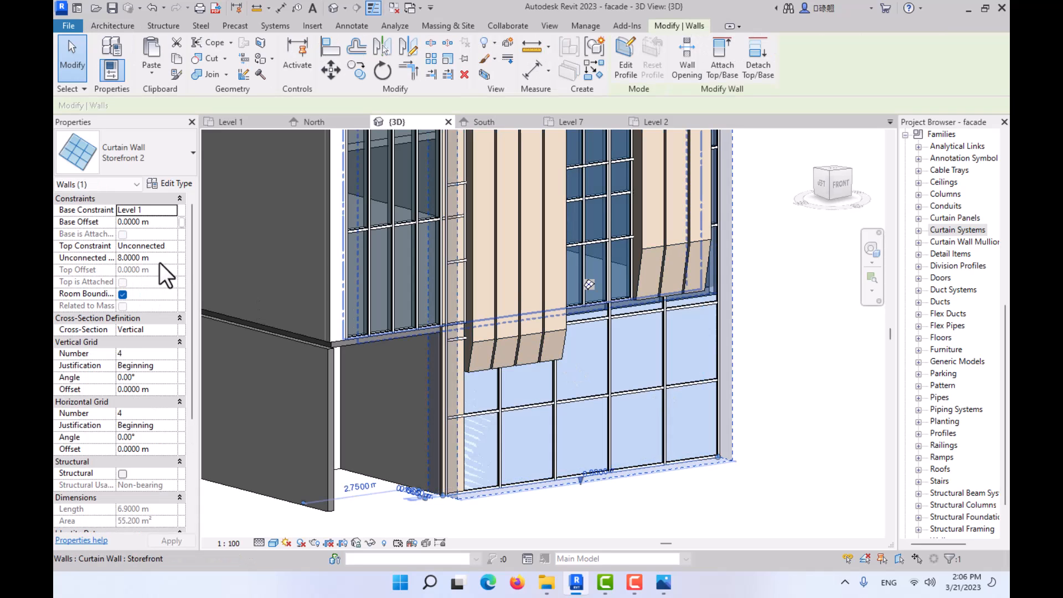
pyautogui.click(174, 244)
pyautogui.click(172, 244)
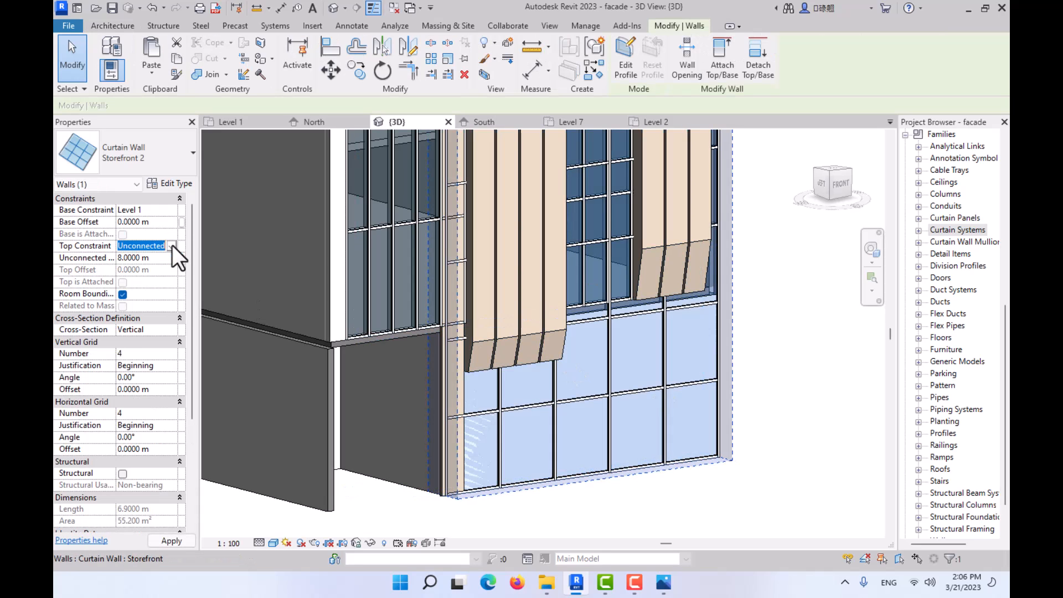
pyautogui.click(163, 259)
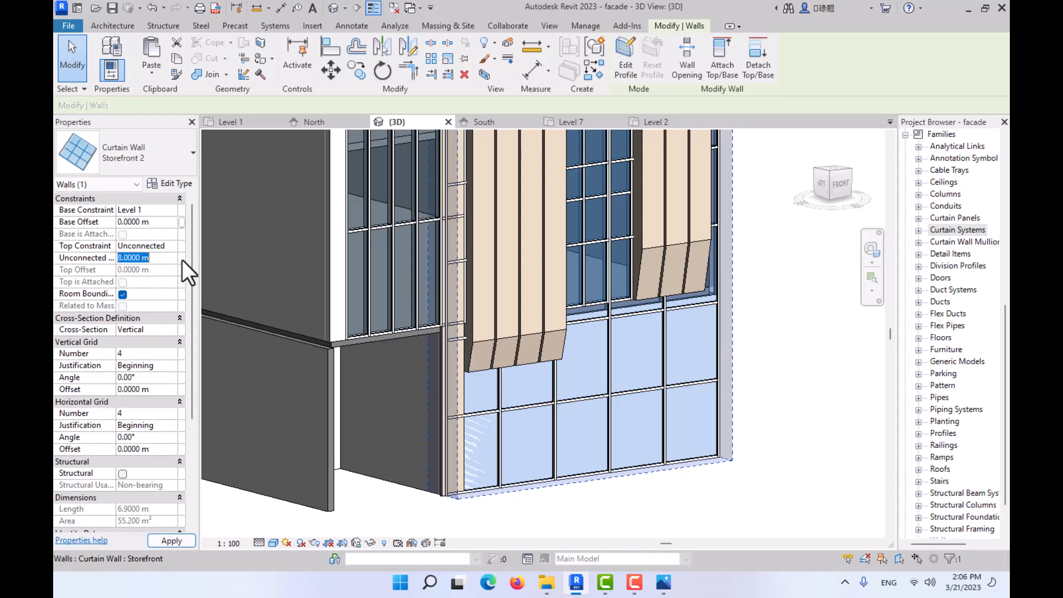
pyautogui.write('2')
pyautogui.press('Return')
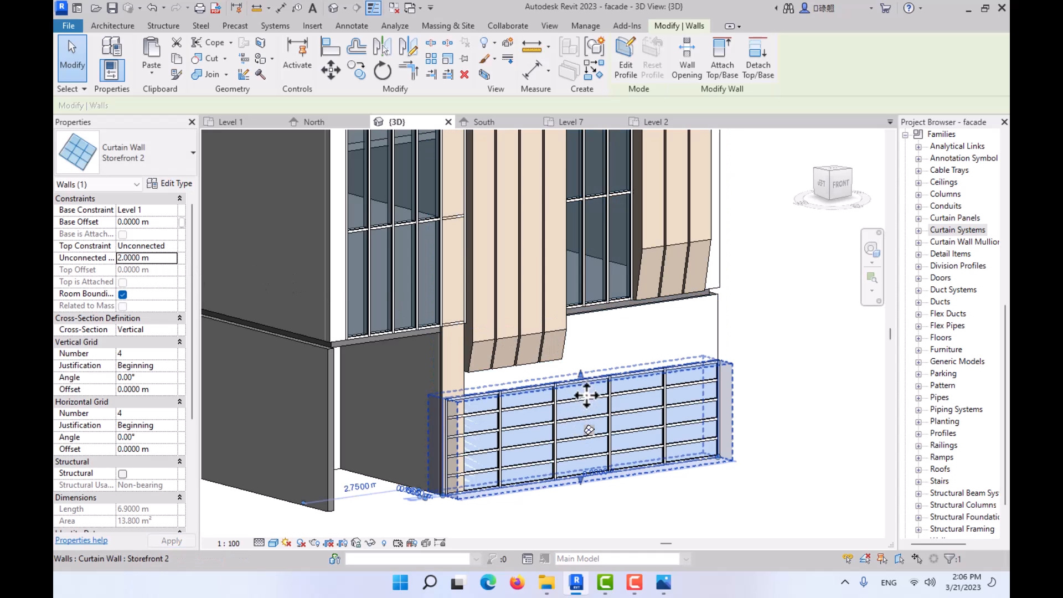
# - Raise the ground-floor curtain wall's base offset to 1 m and then to 1.5 m
pyautogui.click(168, 222)
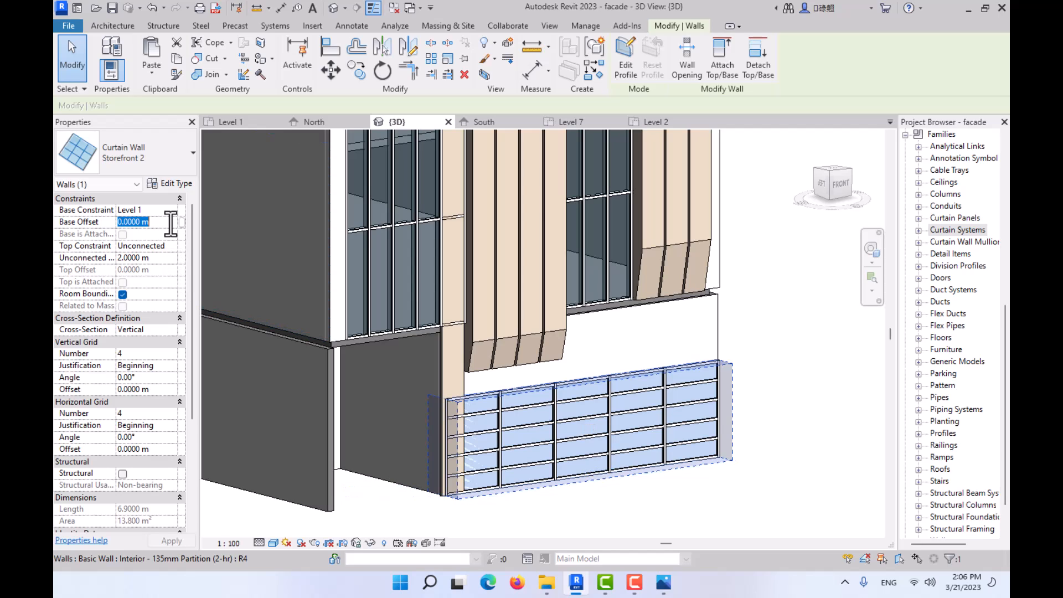
pyautogui.write('1')
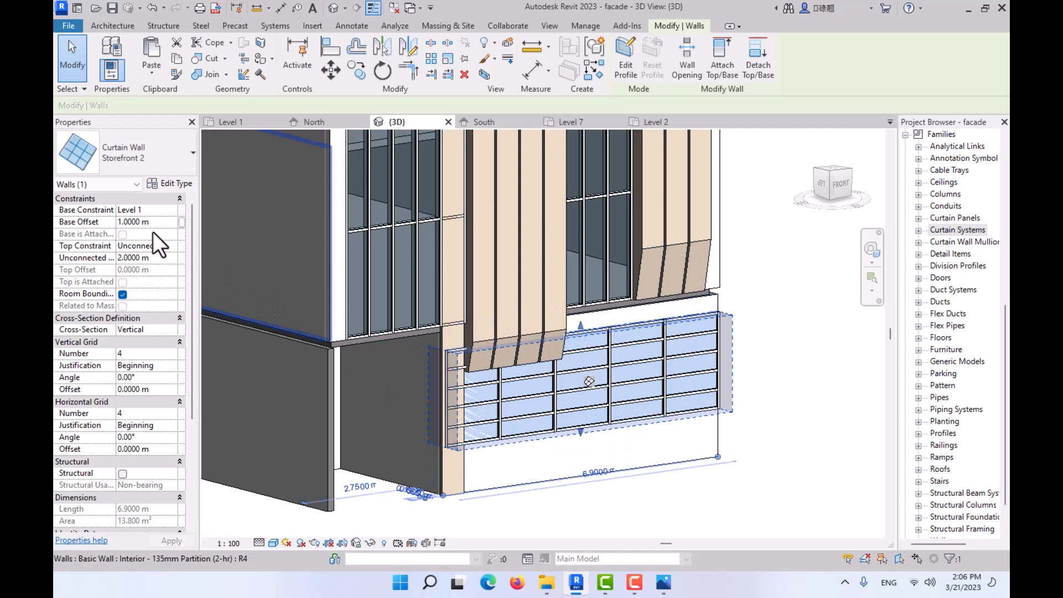
pyautogui.click(158, 221)
pyautogui.write('1.')
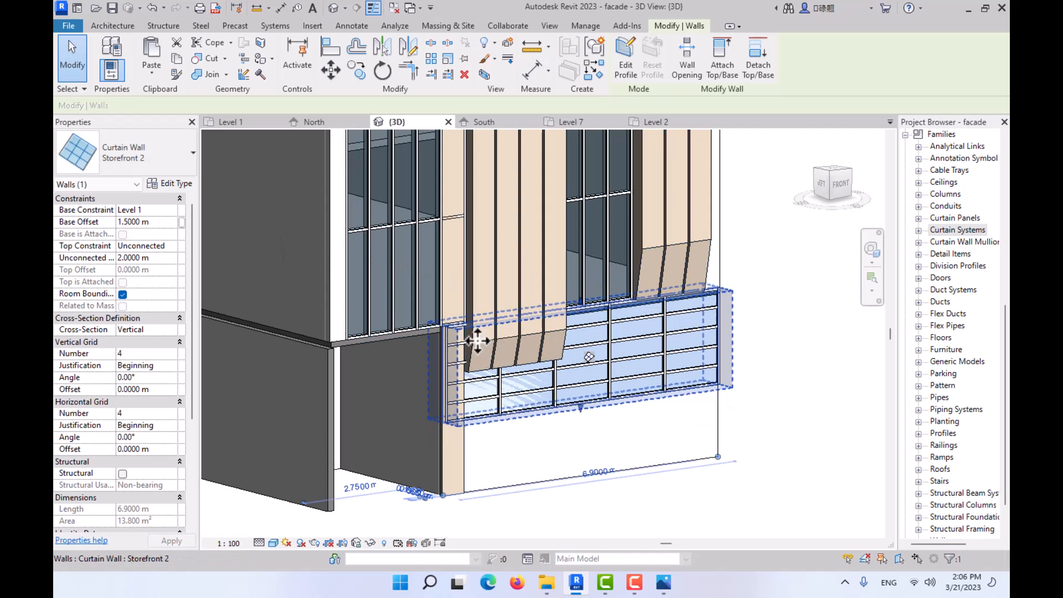
# - Set the ground-floor curtain wall's unconnected height to 1.5 m and its base offset to 2 m
pyautogui.click(166, 257)
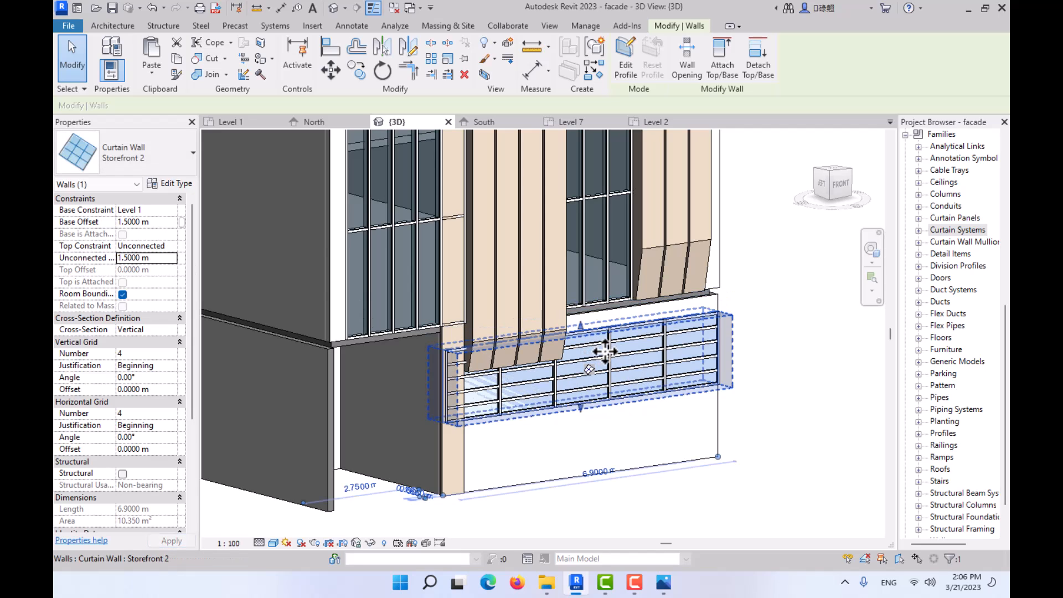
pyautogui.click(161, 222)
pyautogui.write('2')
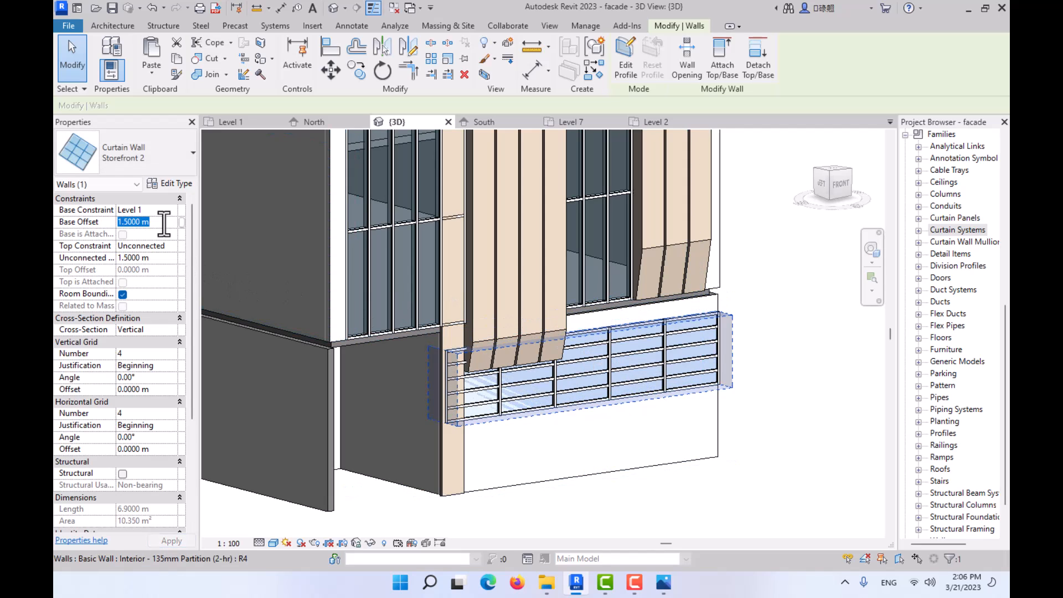
pyautogui.press('Return')
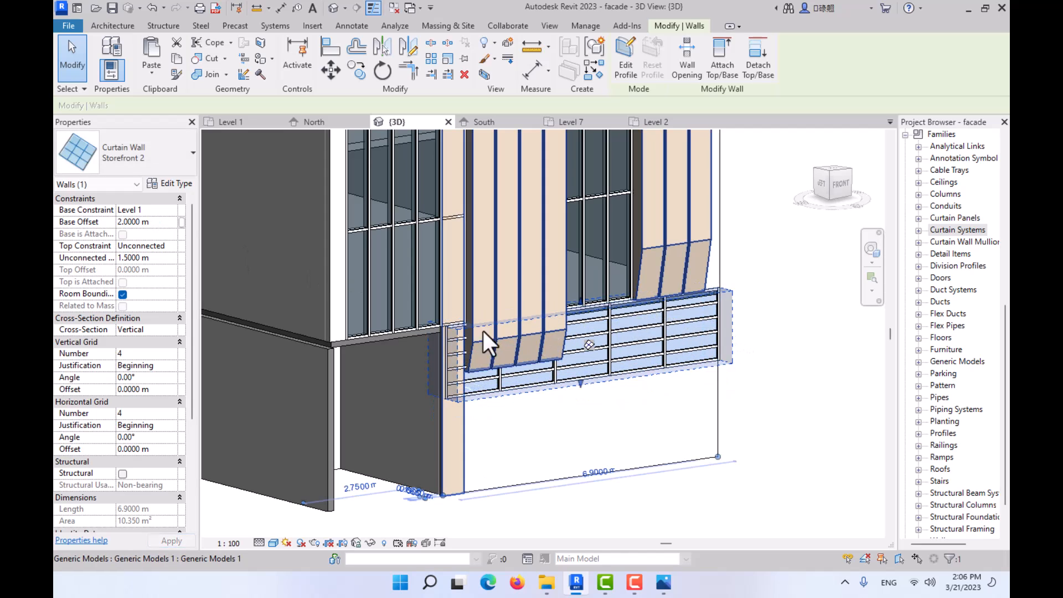
# - Set the ground-floor curtain wall's vertical grid number to 80 and its horizontal grid number to 1
pyautogui.click(141, 353)
pyautogui.doubleClick(141, 353)
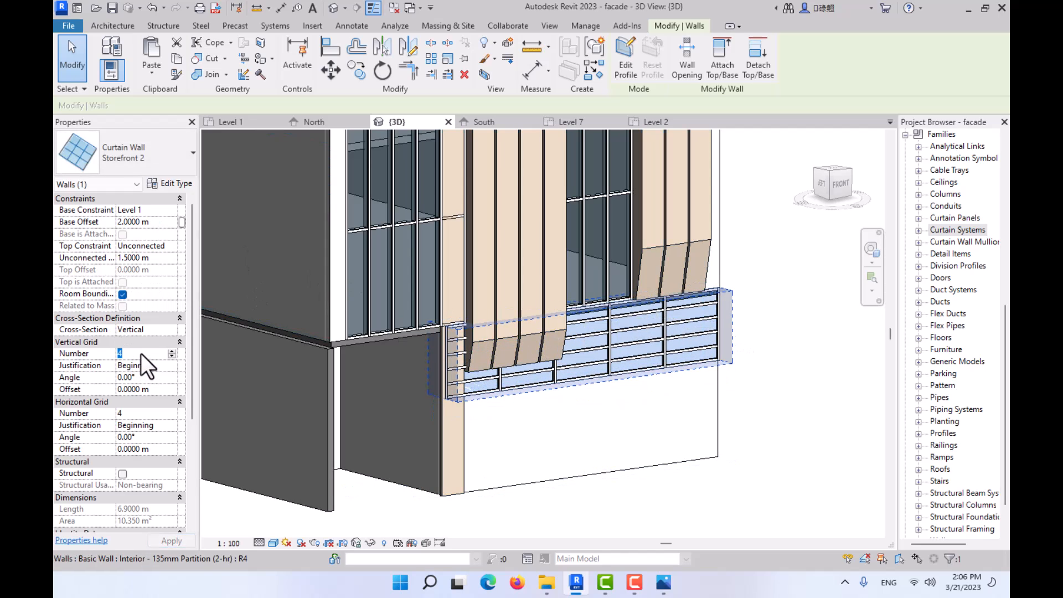
pyautogui.write('80')
pyautogui.click(141, 413)
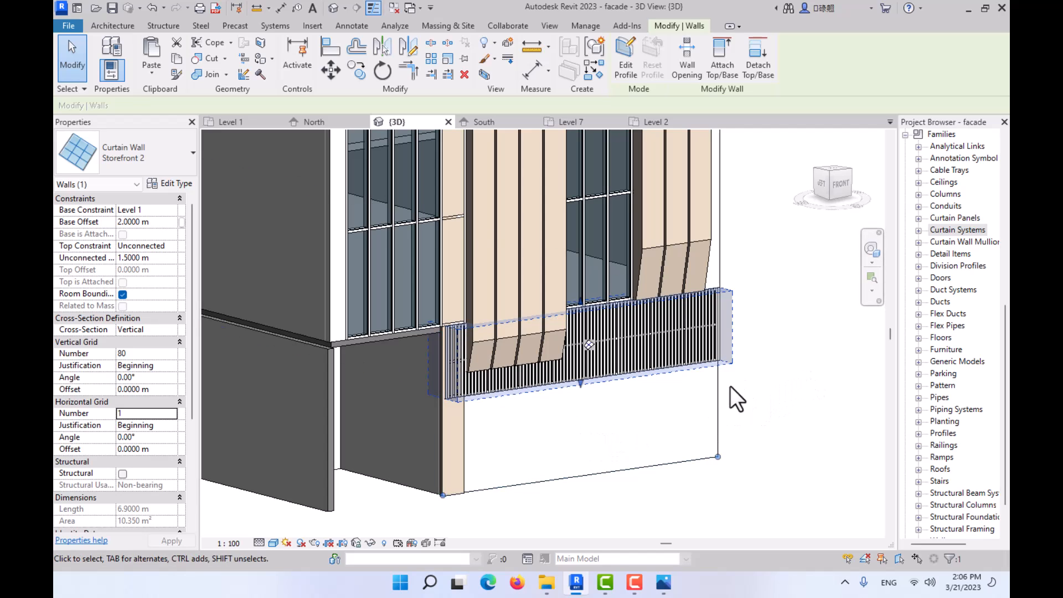
pyautogui.click(777, 386)
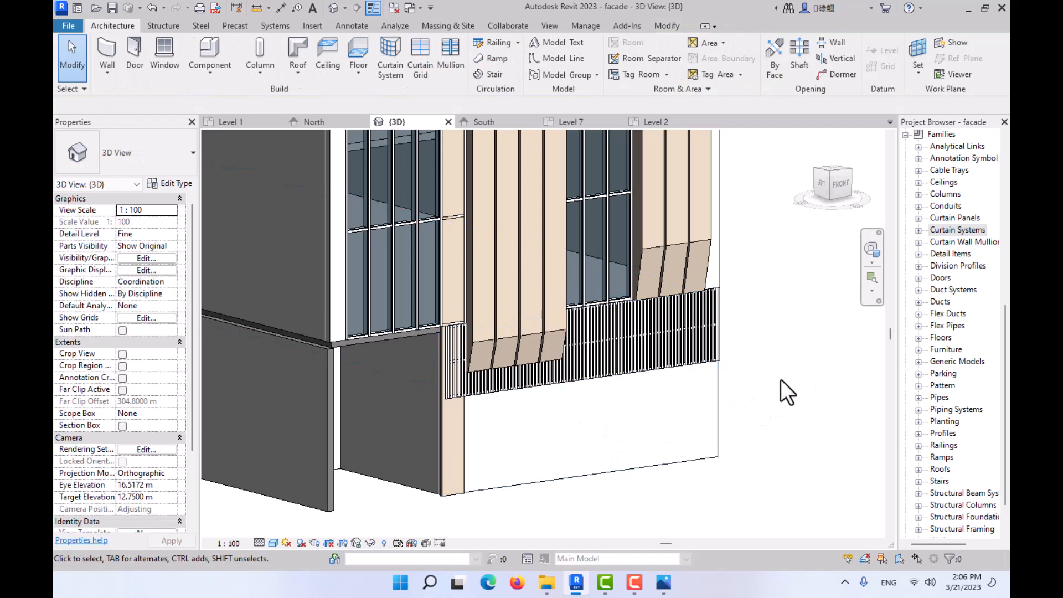
# - Examine the planter tops of the facade panels in the reference photo 01.jpg and the matching panel tops in the Revit model
pyautogui.keyDown('shift'); pyautogui.moveTo(781, 380); pyautogui.dragTo(640, 479, button='middle'); pyautogui.keyUp('shift')
pyautogui.click(662, 582)
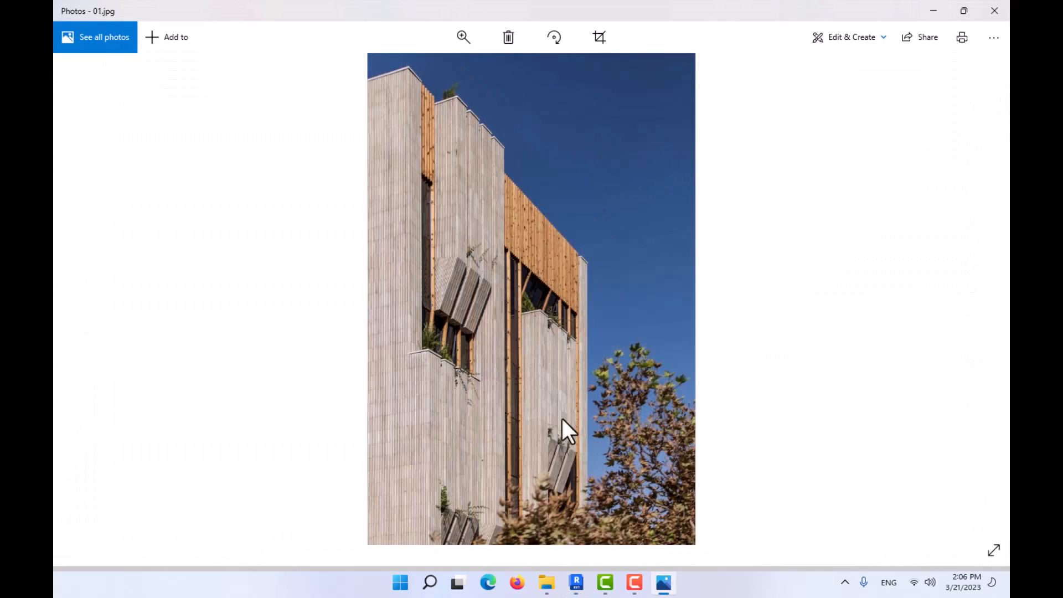
pyautogui.scroll(5, 432, 347)
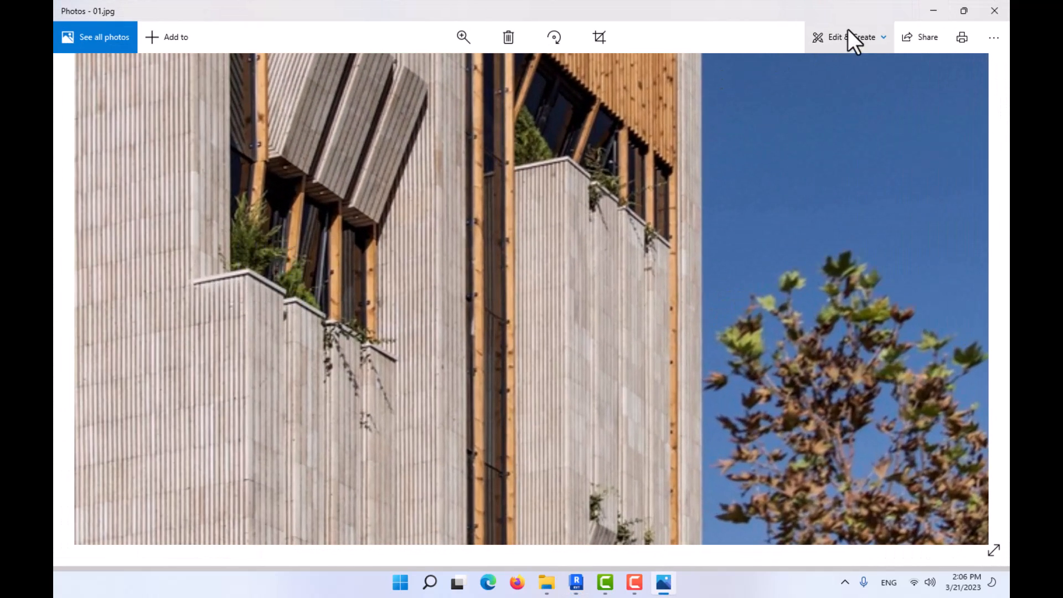
pyautogui.click(934, 11)
pyautogui.scroll(-2, 625, 304)
pyautogui.keyDown('shift'); pyautogui.moveTo(644, 294); pyautogui.dragTo(402, 394, button='middle'); pyautogui.keyUp('shift')
pyautogui.scroll(3, 377, 230)
pyautogui.scroll(4, 402, 240)
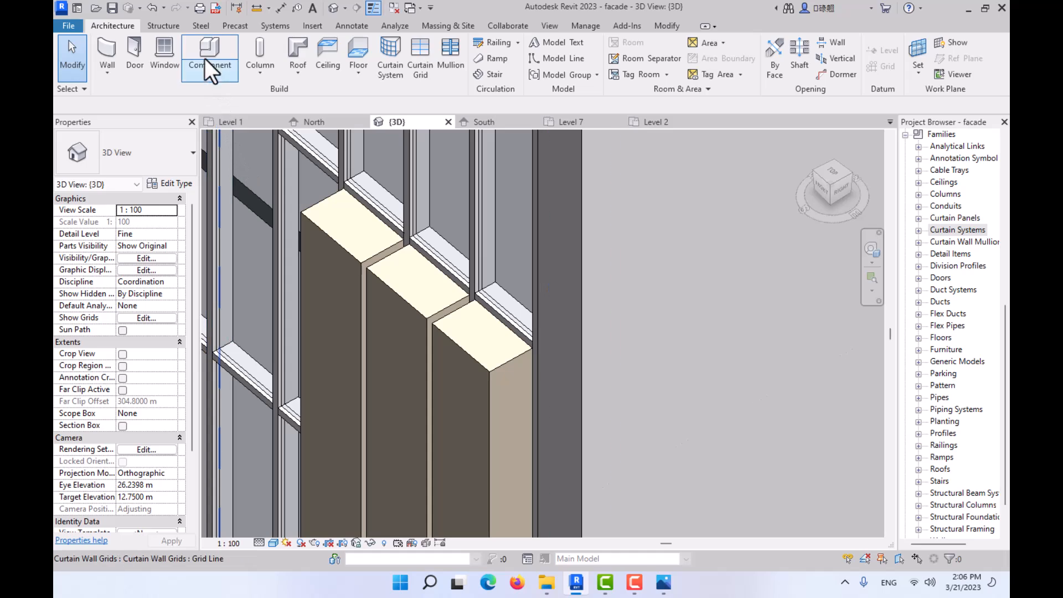
# - Start an in-place component in the Walls category with its default name
pyautogui.click(213, 70)
pyautogui.click(222, 119)
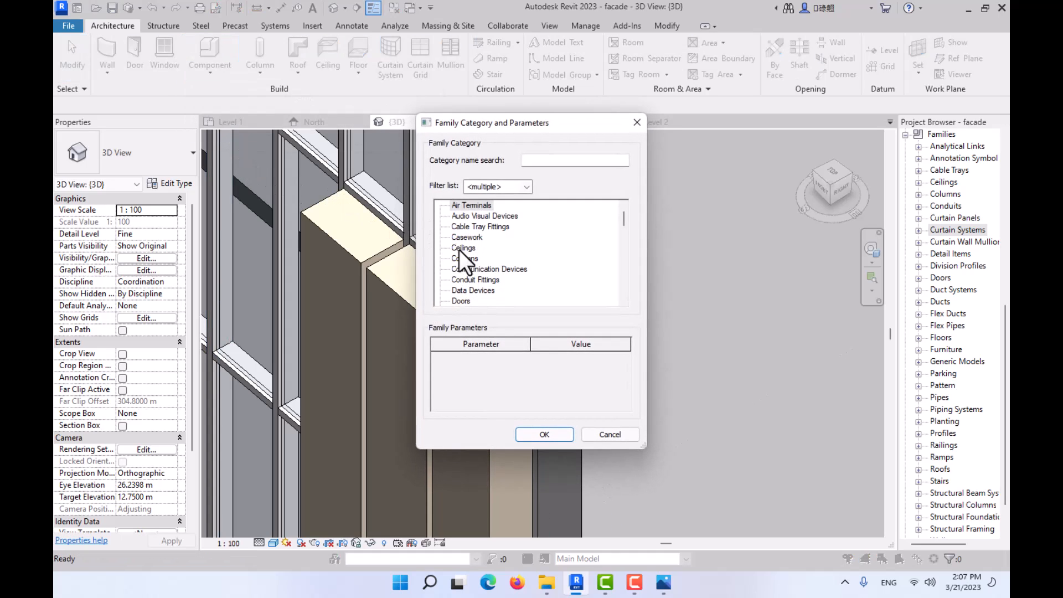
pyautogui.click(473, 269)
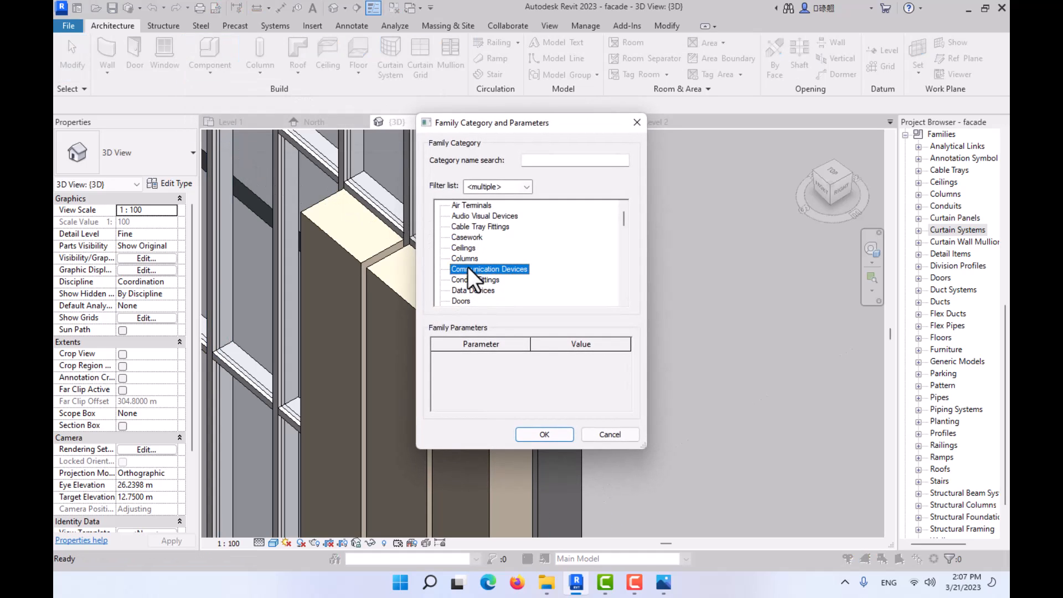
pyautogui.press('w')
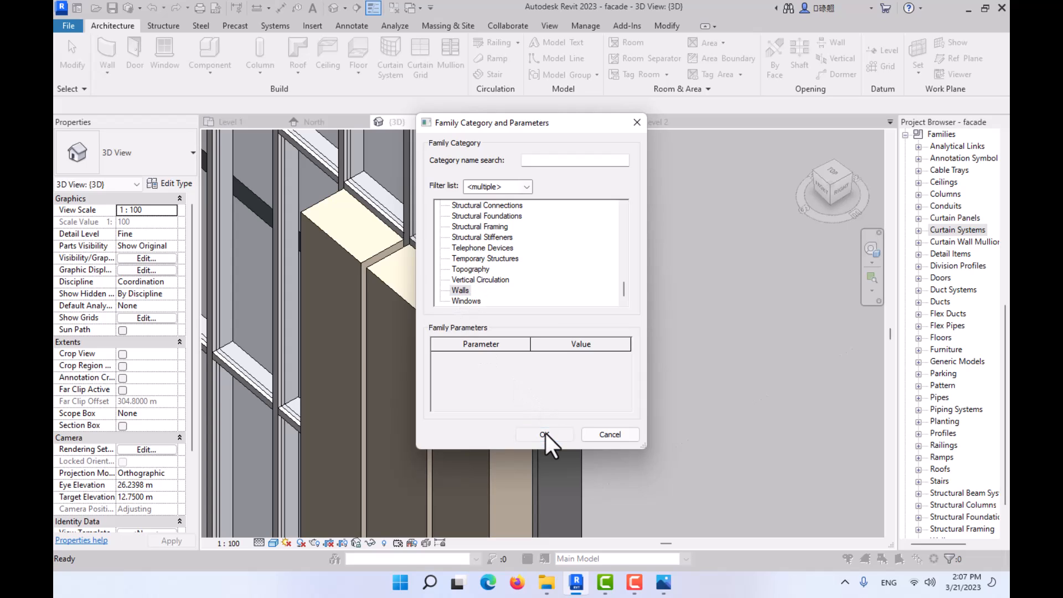
pyautogui.click(545, 434)
pyautogui.click(533, 314)
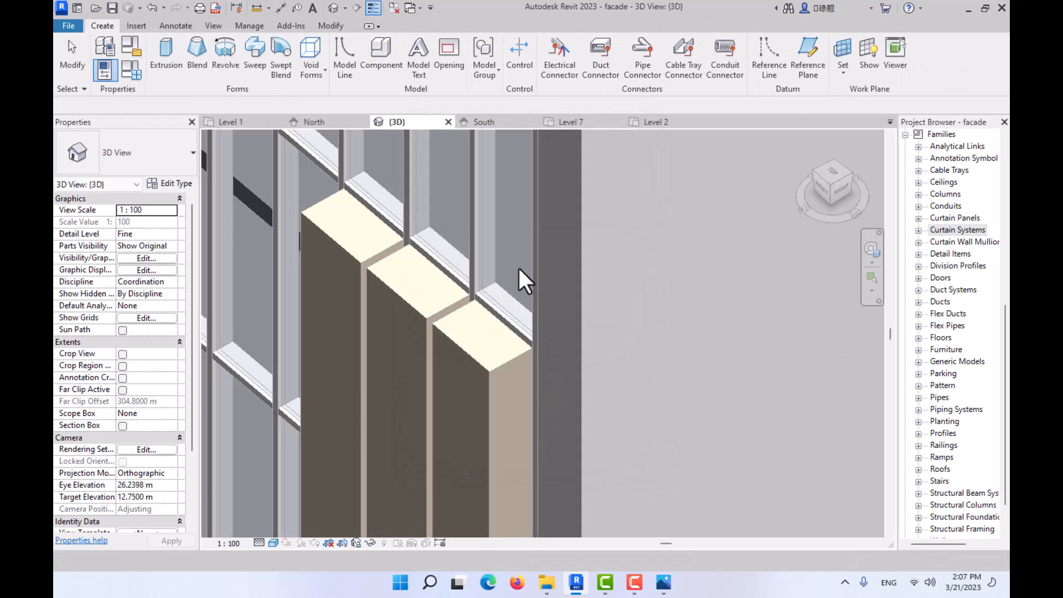
# - Set the work plane to the first panel's top face in the three-panel facade group and start a void extrusion on it
pyautogui.click(842, 48)
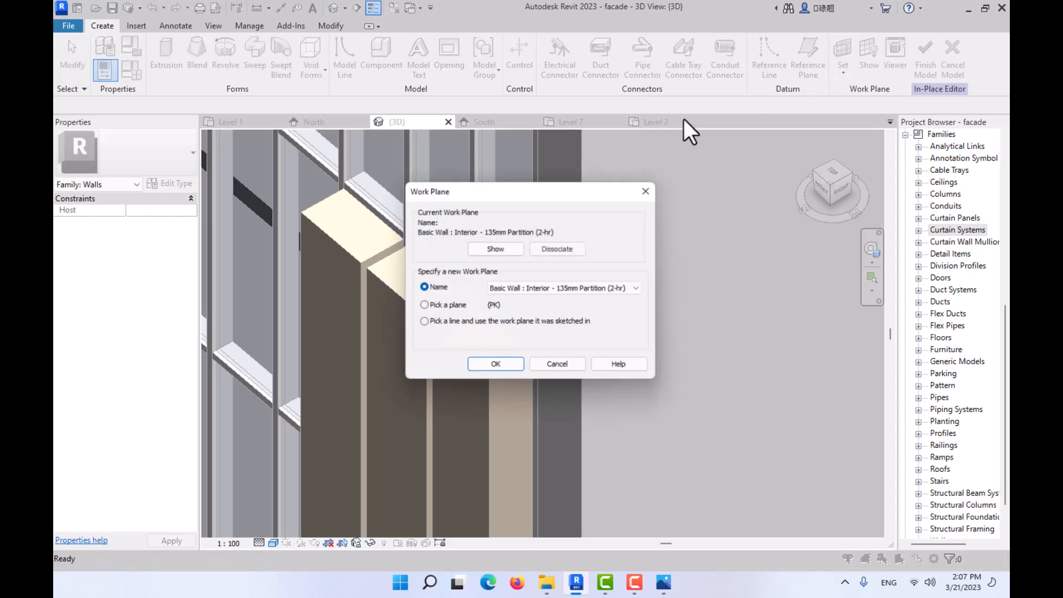
pyautogui.click(447, 306)
pyautogui.click(496, 367)
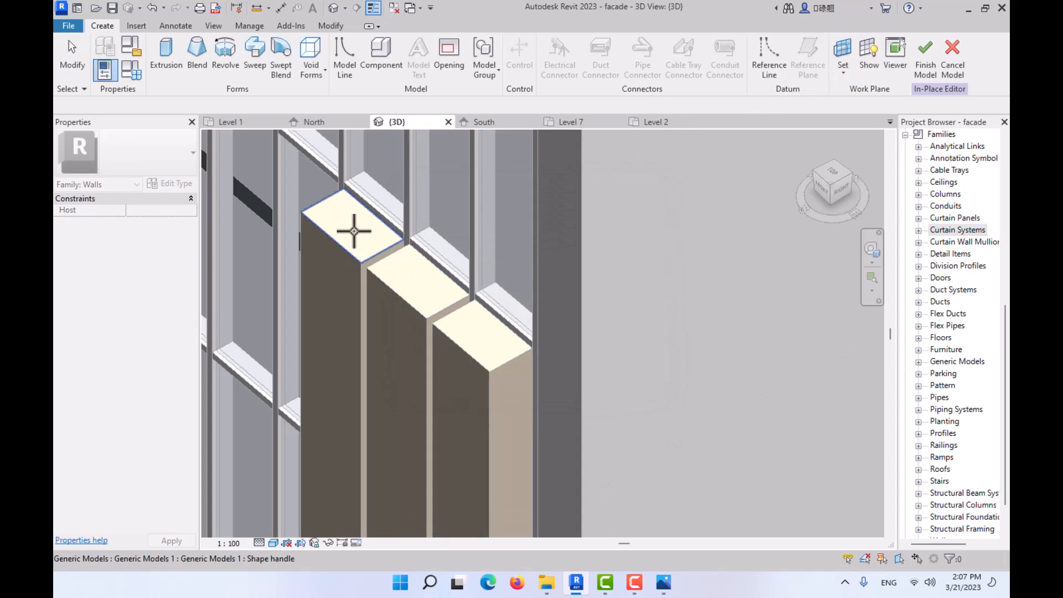
pyautogui.click(355, 232)
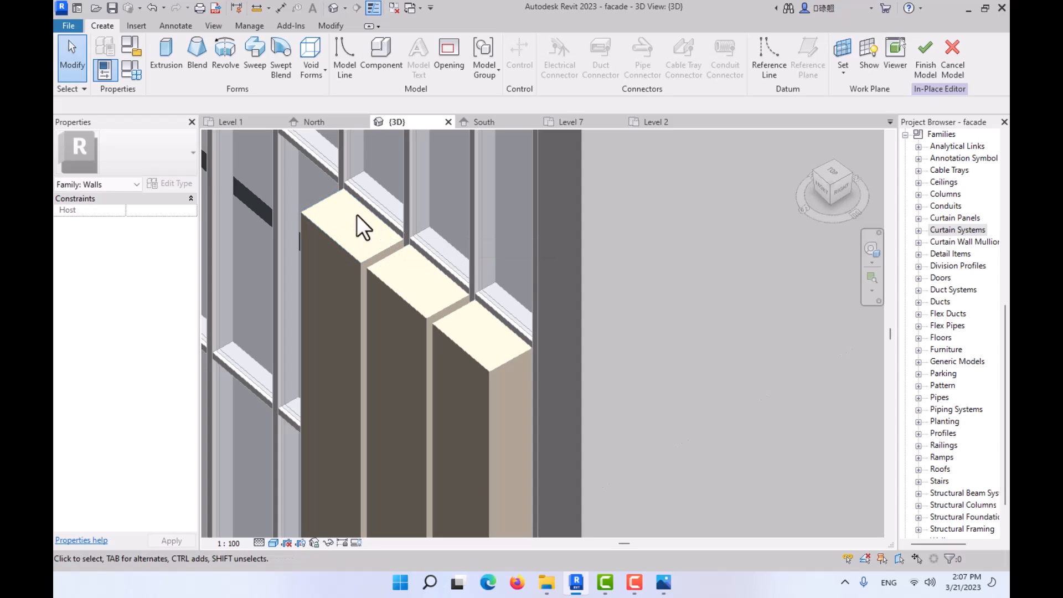
pyautogui.click(314, 65)
pyautogui.click(323, 96)
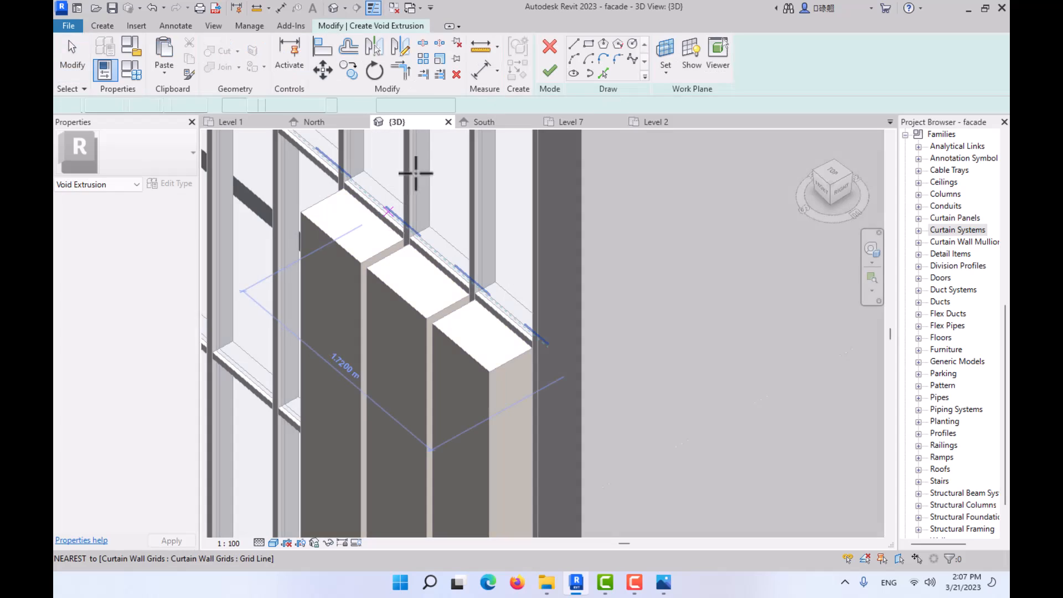
pyautogui.click(829, 171)
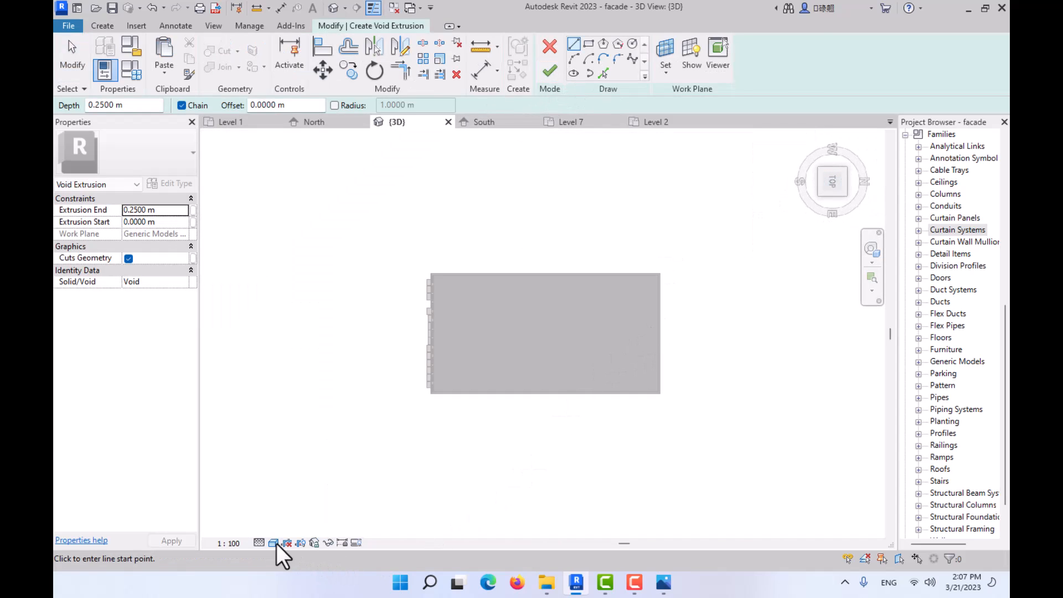
pyautogui.click(275, 543)
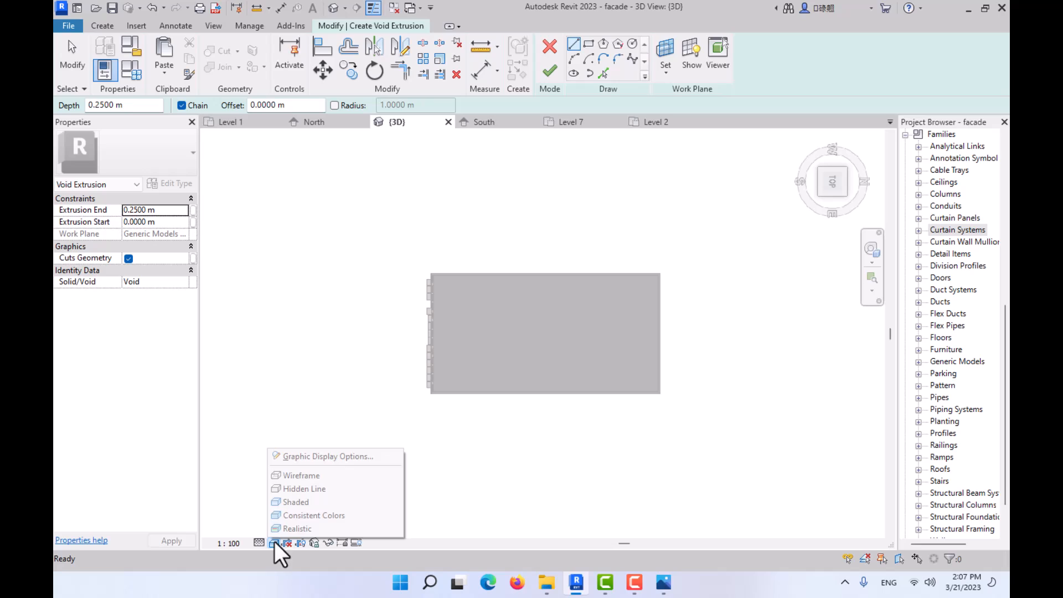
pyautogui.click(289, 477)
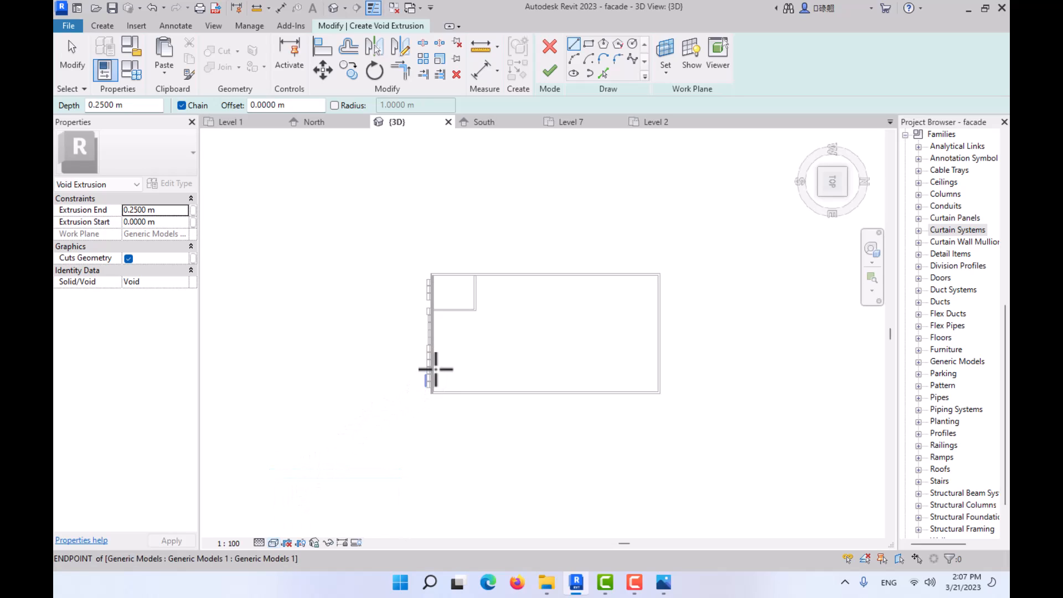
pyautogui.scroll(4, 433, 369)
pyautogui.scroll(-4, 480, 337)
pyautogui.keyDown('shift'); pyautogui.moveTo(480, 338); pyautogui.dragTo(521, 275, button='middle'); pyautogui.keyUp('shift')
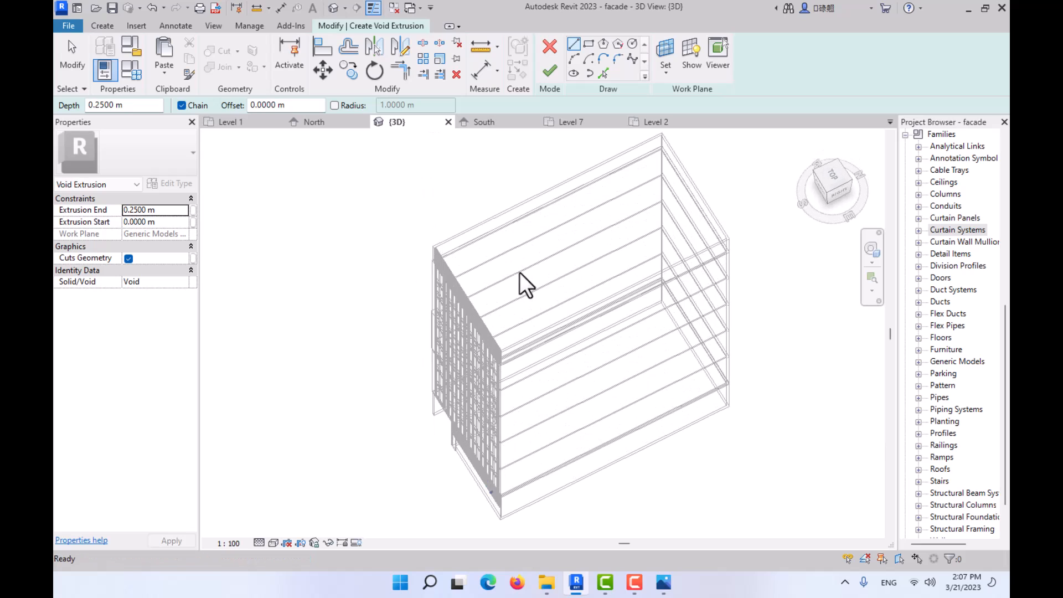
pyautogui.click(271, 542)
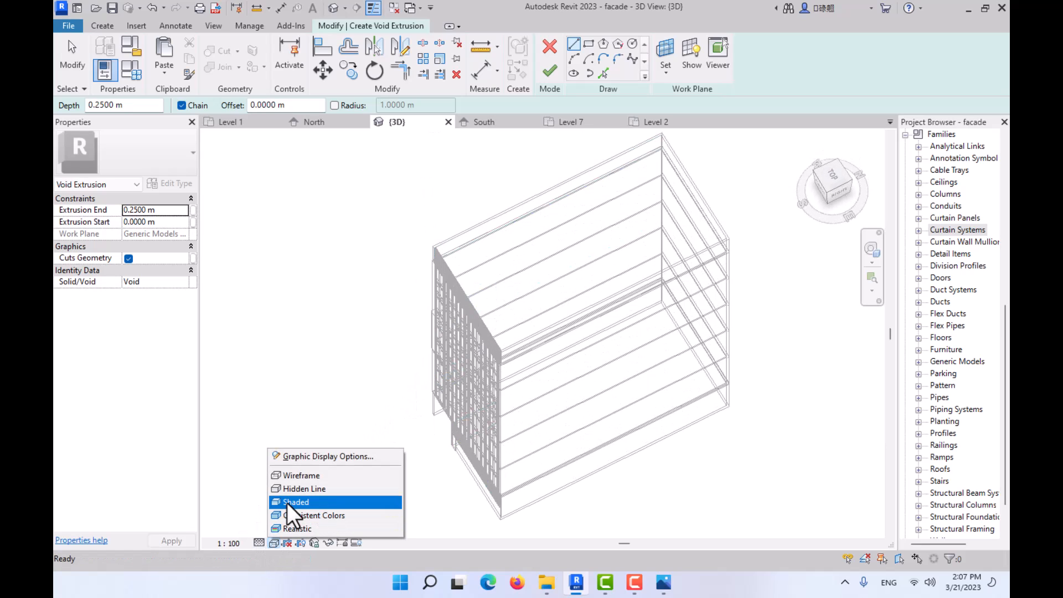
pyautogui.click(287, 503)
pyautogui.scroll(4, 481, 371)
pyautogui.scroll(3, 484, 360)
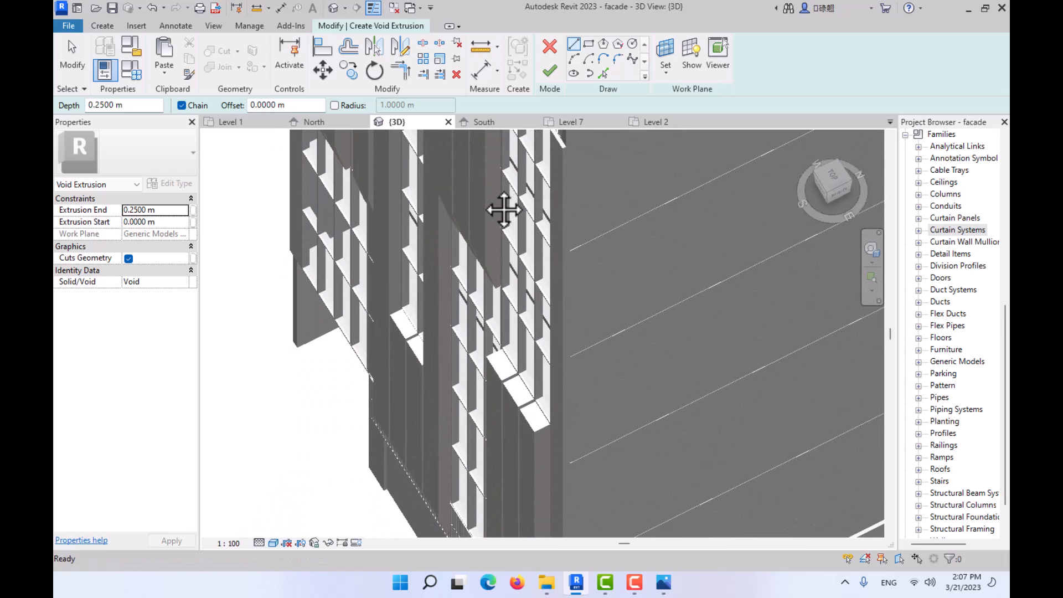
pyautogui.scroll(-2, 503, 209)
pyautogui.scroll(2, 492, 214)
pyautogui.moveTo(492, 213)
pyautogui.mouseDown(button='middle')
pyautogui.moveTo(518, 344)
pyautogui.moveTo(550, 252)
pyautogui.moveTo(536, 311)
pyautogui.moveTo(477, 225)
pyautogui.mouseUp(button='middle')
pyautogui.scroll(4, 542, 366)
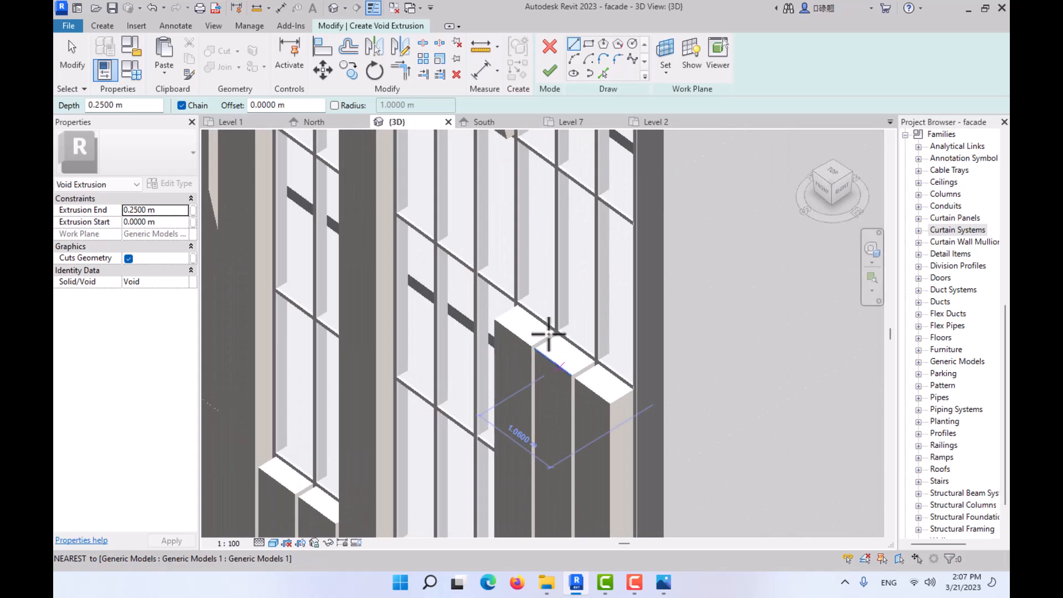
# - Sketch a rectangle offset 0.05 m inside the first panel's top face and finish the void extrusion with a 0.25 m depth
pyautogui.click(590, 43)
pyautogui.scroll(3, 487, 296)
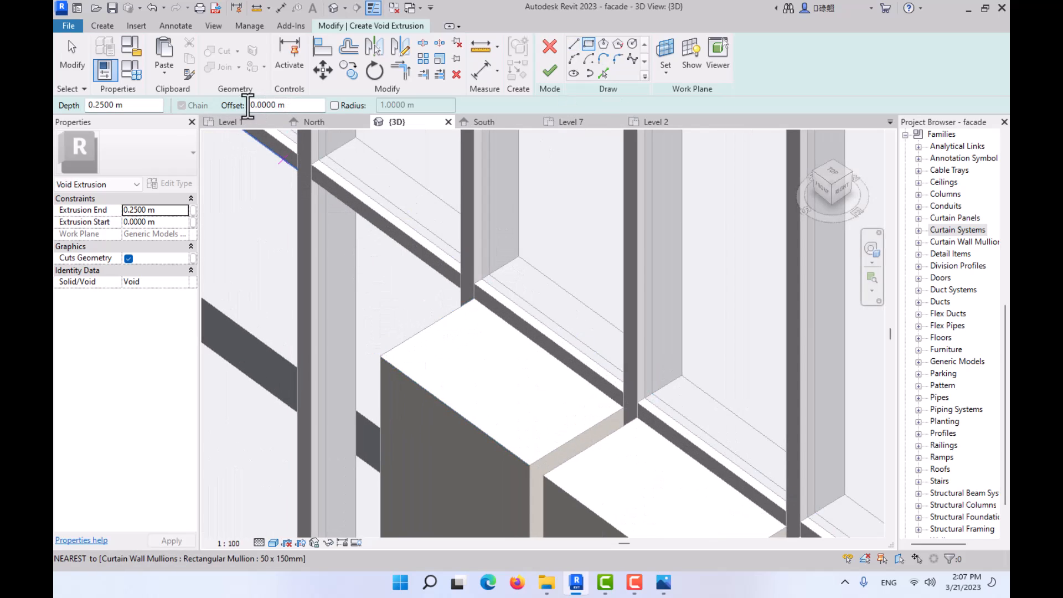
pyautogui.write('0.2')
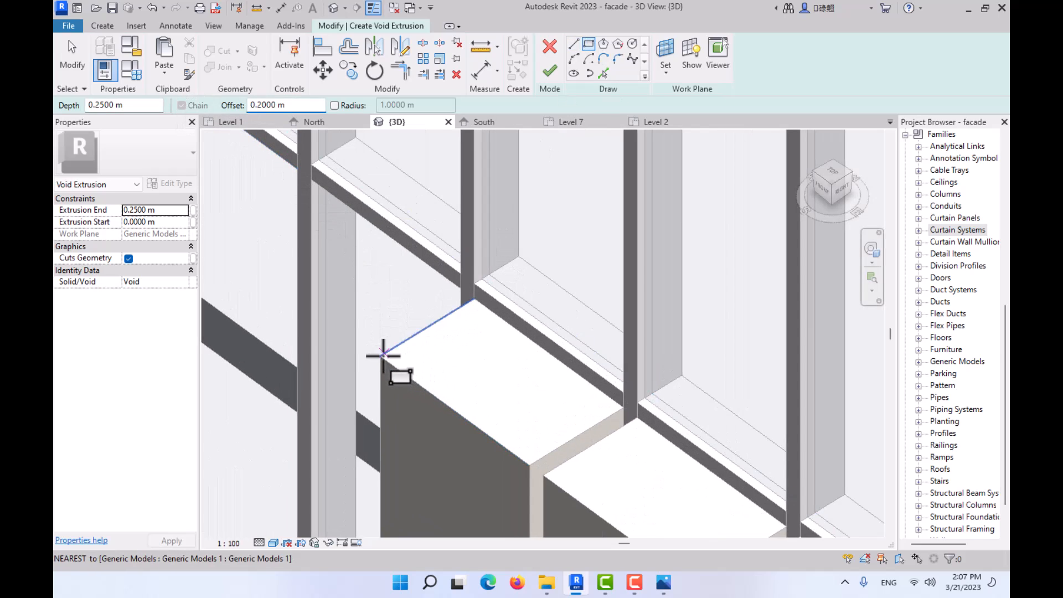
pyautogui.click(380, 356)
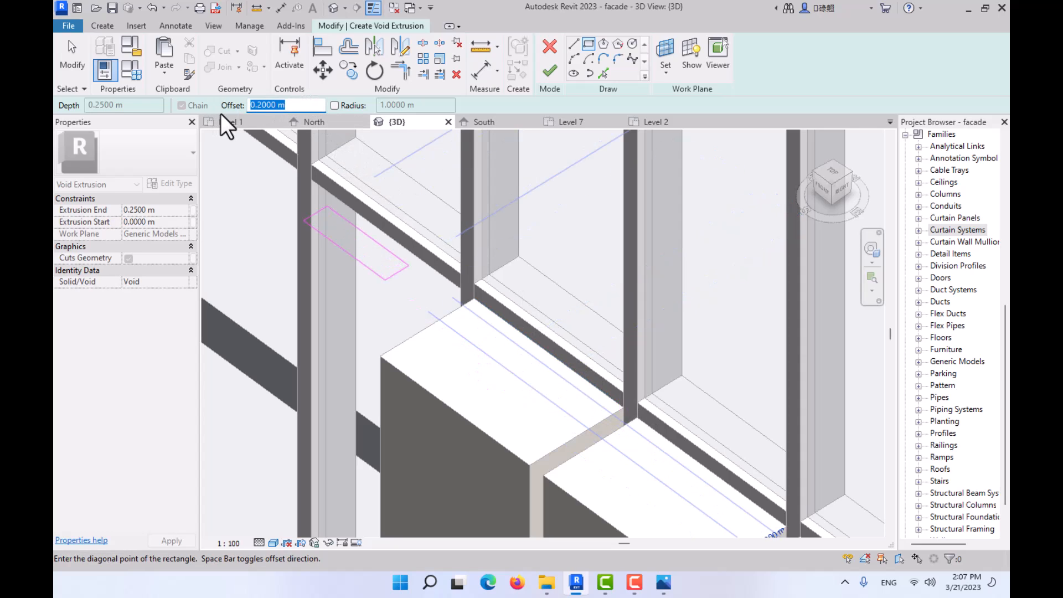
pyautogui.write('0.05')
pyautogui.press('Return')
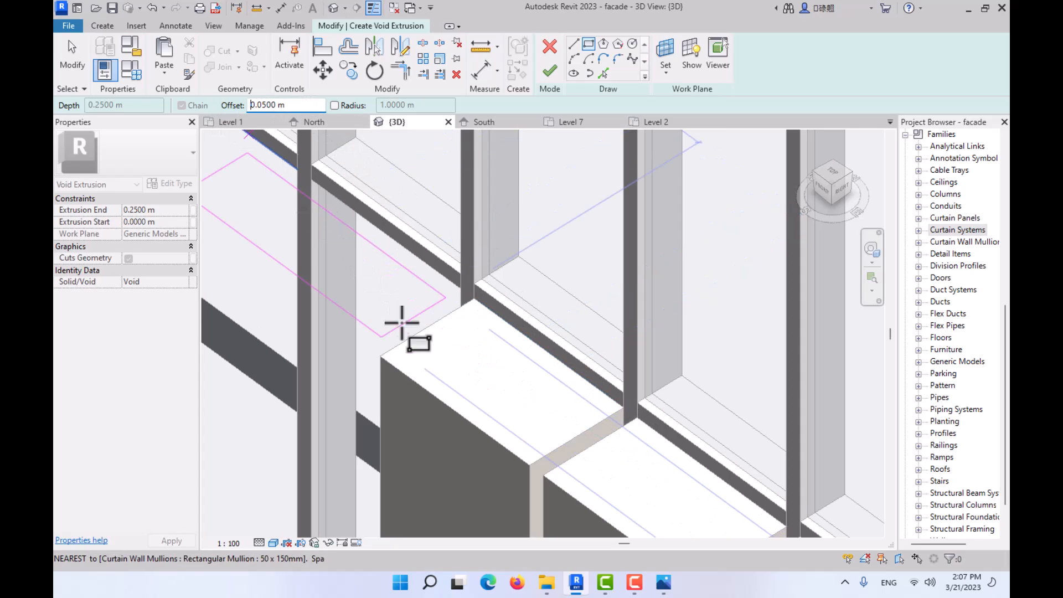
pyautogui.click(382, 355)
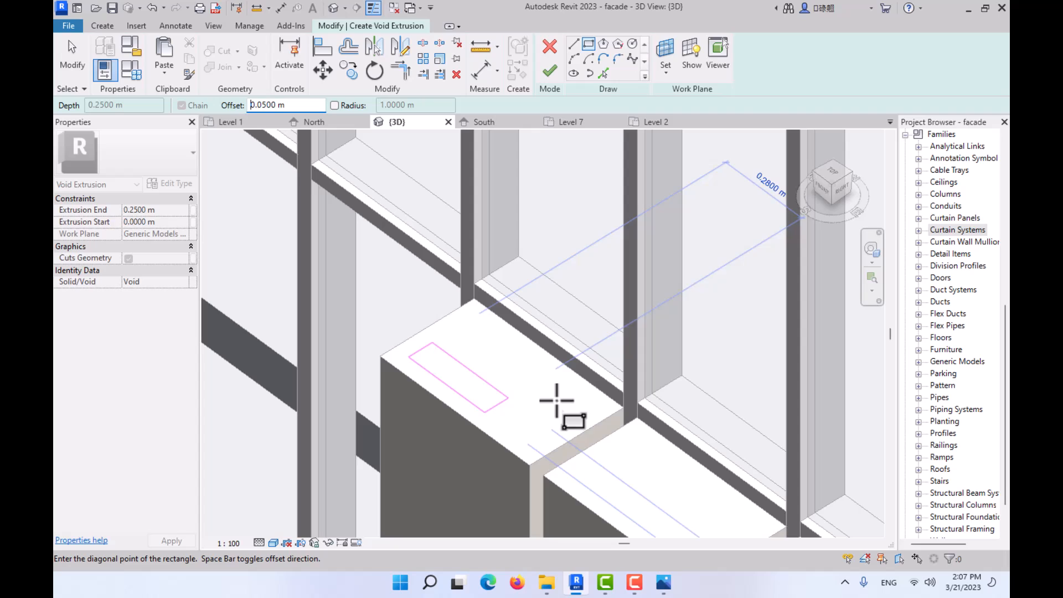
pyautogui.click(624, 408)
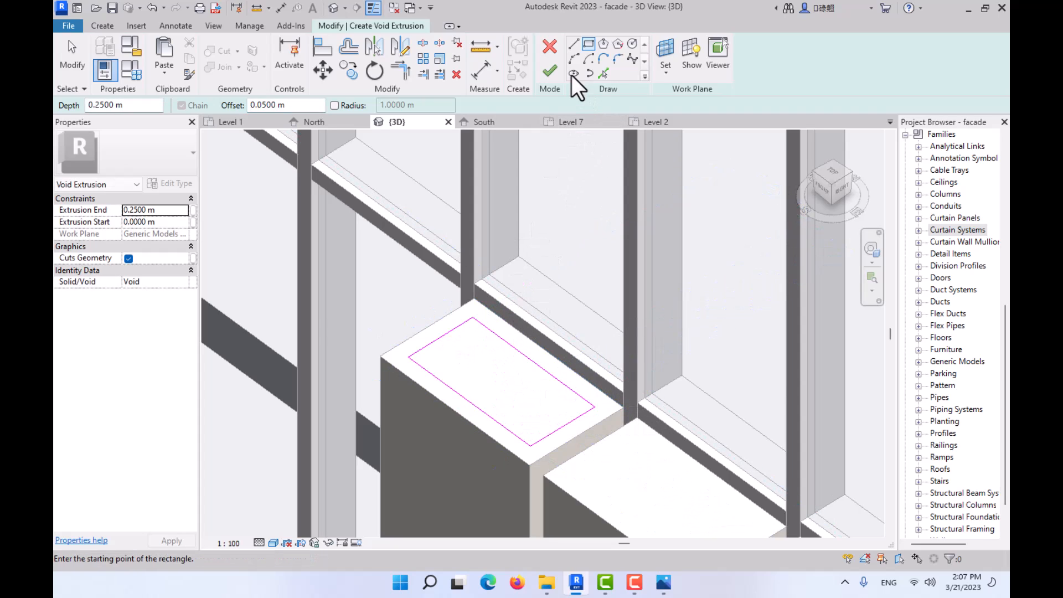
pyautogui.click(550, 70)
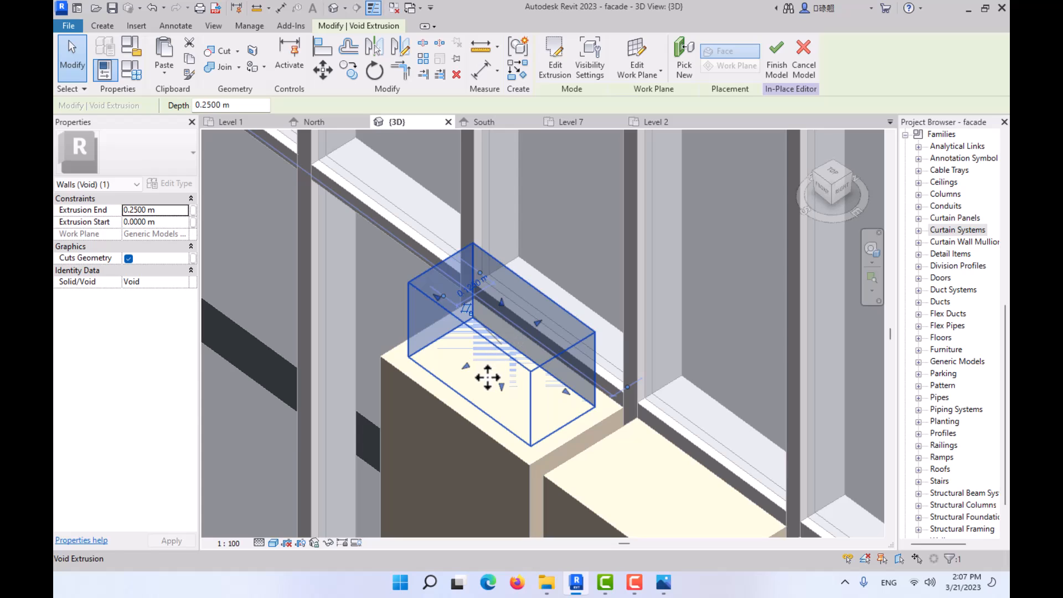
# - Try to stretch the void's lower face down into the facade panel
pyautogui.click(506, 393)
pyautogui.click(524, 381)
pyautogui.moveTo(503, 390); pyautogui.dragTo(501, 442)
pyautogui.click(487, 387)
pyautogui.scroll(-3, 485, 363)
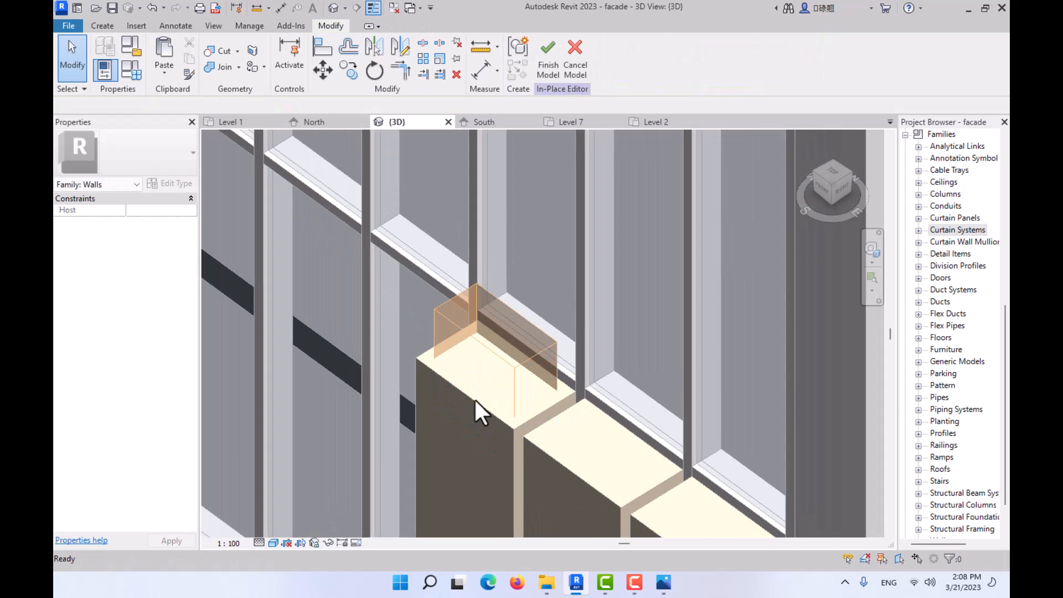
# - Try to cut the facade panel with the void using Cut Geometry
pyautogui.click(224, 52)
pyautogui.click(475, 345)
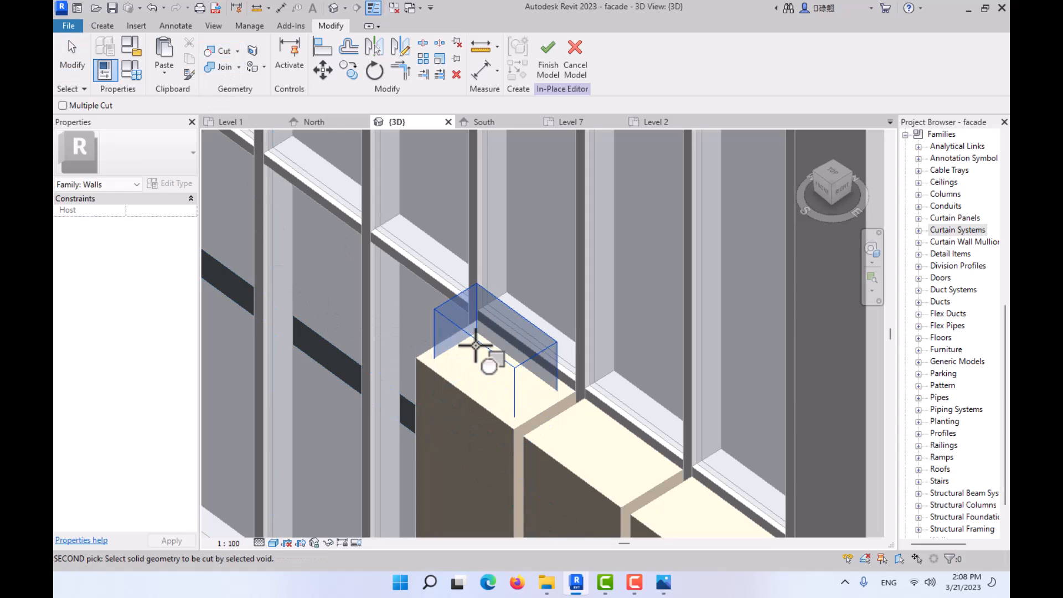
pyautogui.click(497, 416)
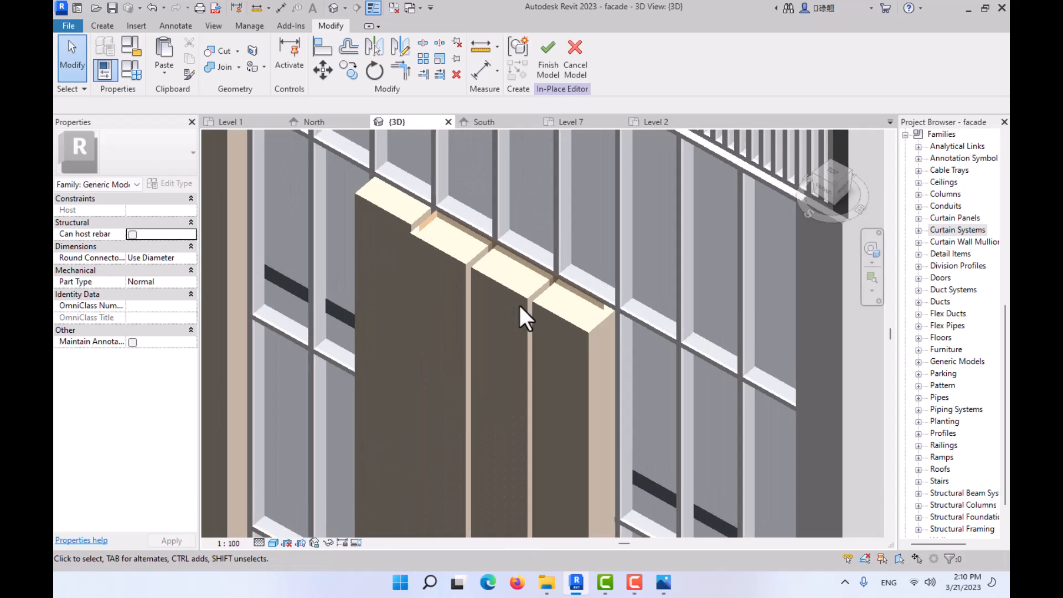
# - Quit the in-place family and discard the changes made to the facade panels
pyautogui.keyDown('shift'); pyautogui.moveTo(519, 306); pyautogui.dragTo(529, 324, button='middle'); pyautogui.keyUp('shift')
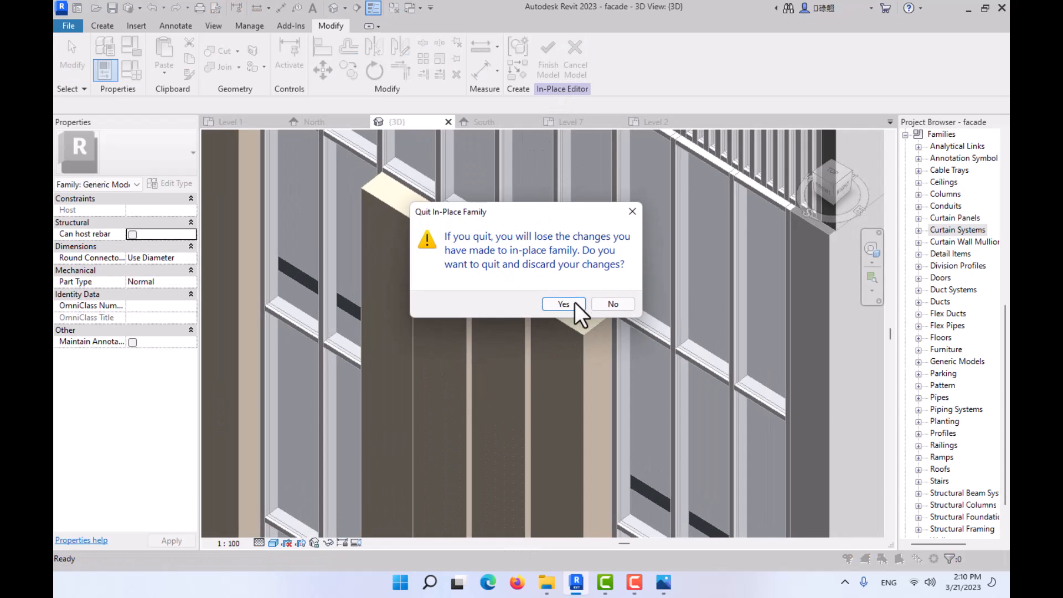
pyautogui.click(574, 303)
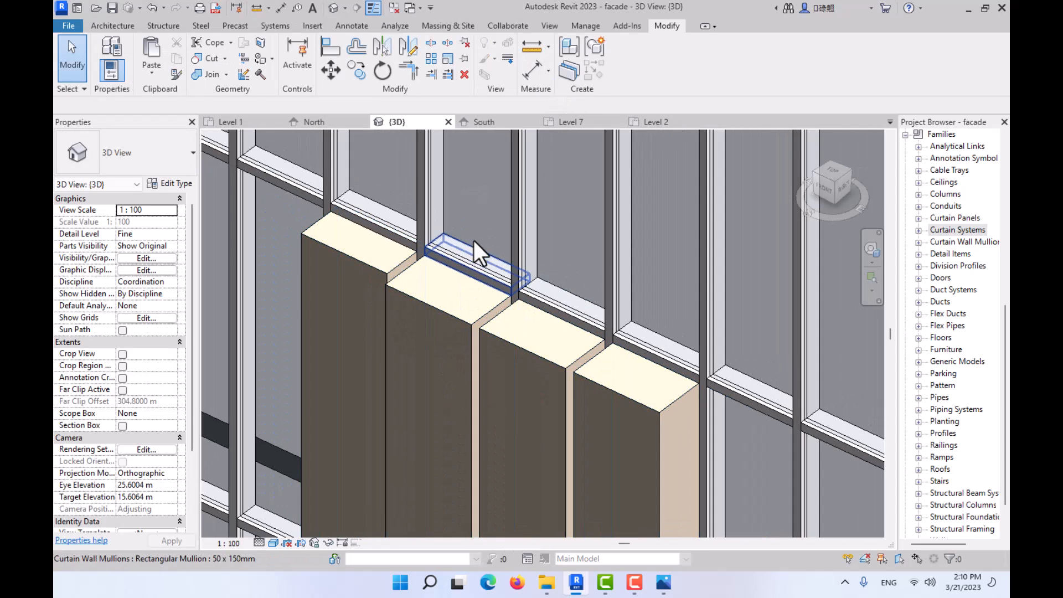
pyautogui.scroll(-3, 476, 313)
pyautogui.moveTo(476, 313)
pyautogui.mouseDown(button='middle')
pyautogui.moveTo(517, 321)
pyautogui.moveTo(502, 299)
pyautogui.moveTo(487, 300)
pyautogui.mouseUp(button='middle')
pyautogui.scroll(-5, 506, 294)
# - Place an M_RPC Tree - Deciduous site component of type Japanese Maple - 3.0 Meters on Level 1, beside the building's front facade
pyautogui.click(825, 194)
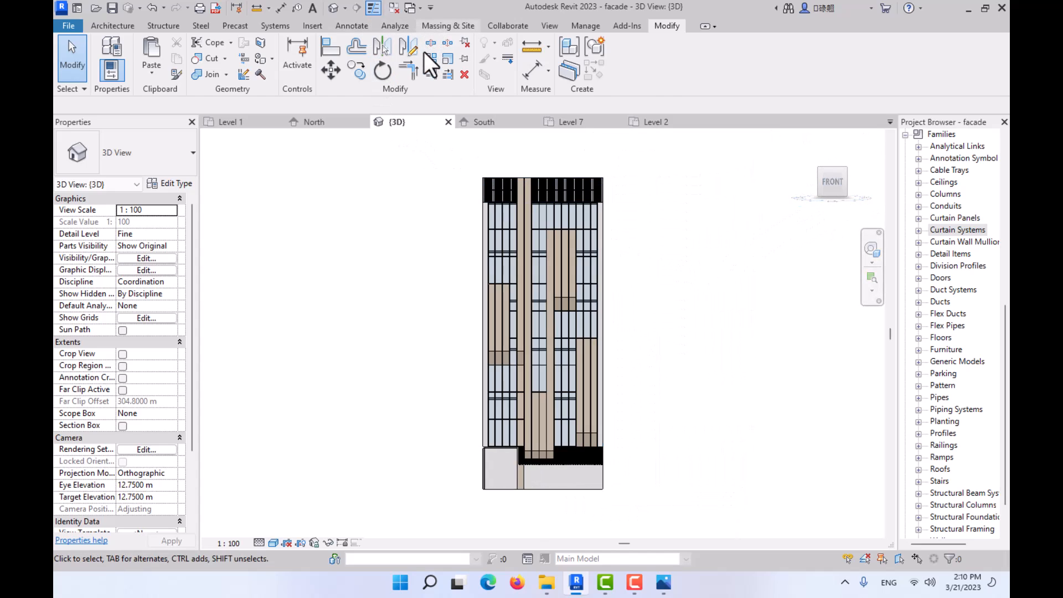
pyautogui.click(432, 25)
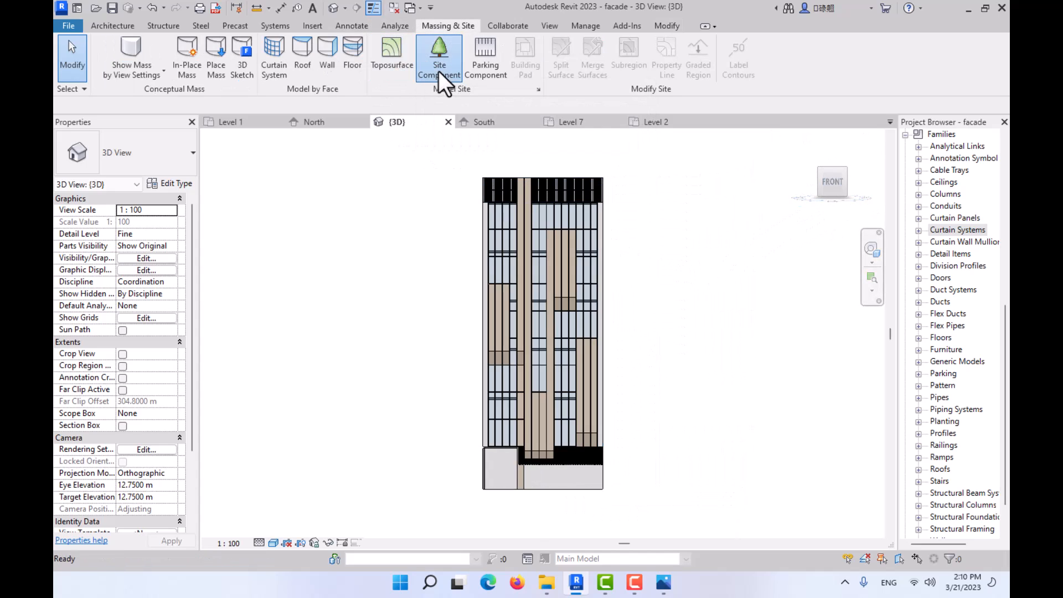
pyautogui.click(439, 71)
pyautogui.click(150, 166)
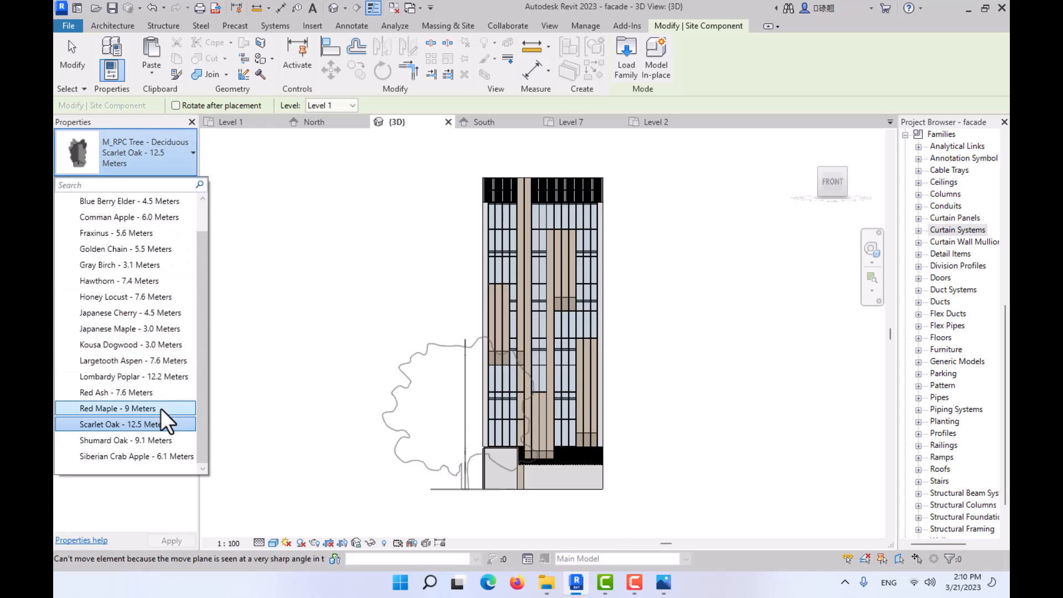
pyautogui.click(161, 328)
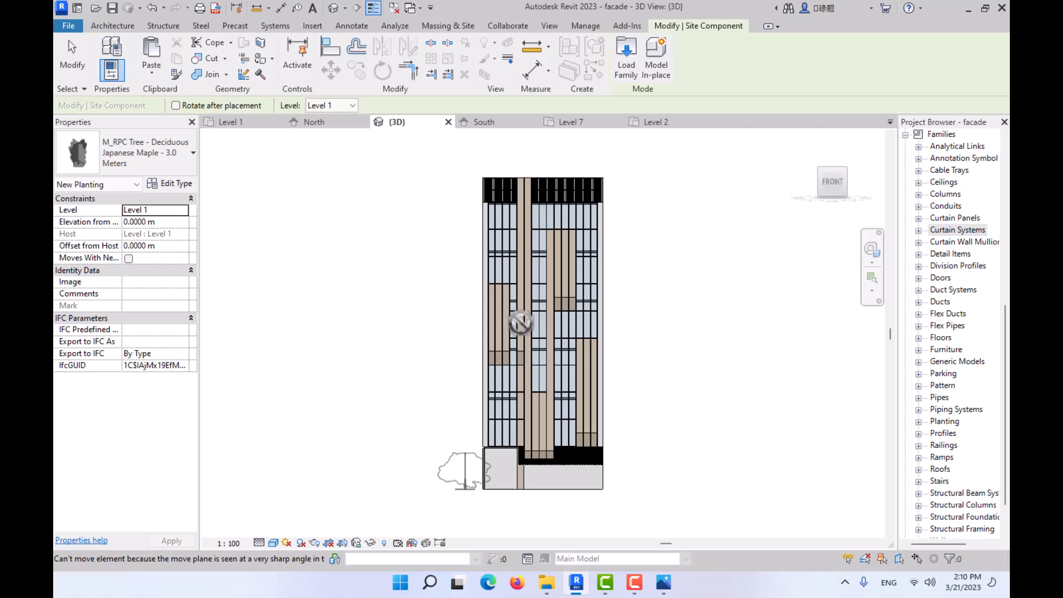
pyautogui.keyDown('shift'); pyautogui.moveTo(520, 323); pyautogui.dragTo(449, 332, button='middle'); pyautogui.keyUp('shift')
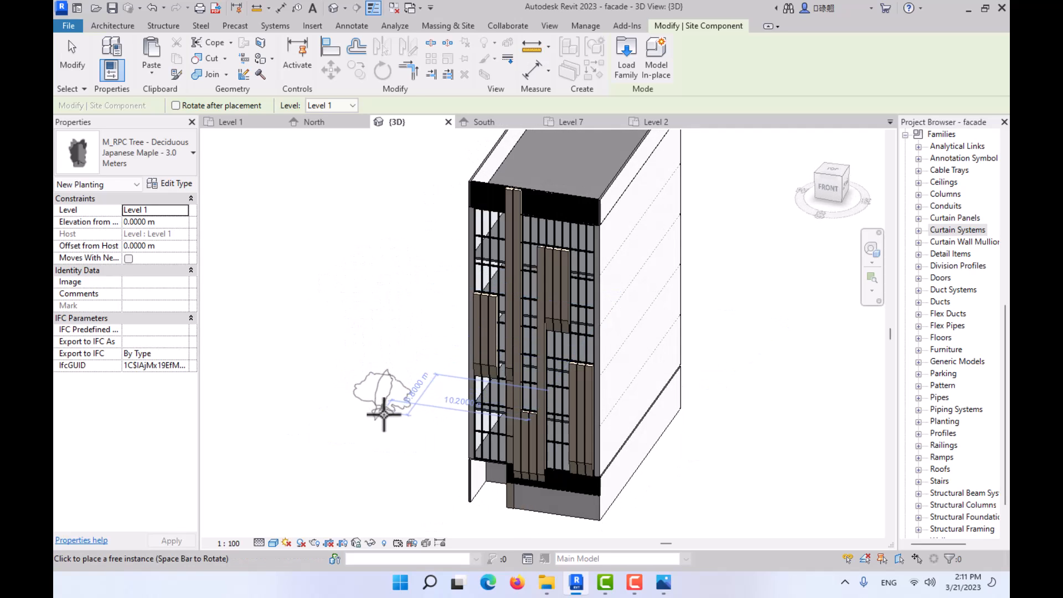
pyautogui.click(395, 428)
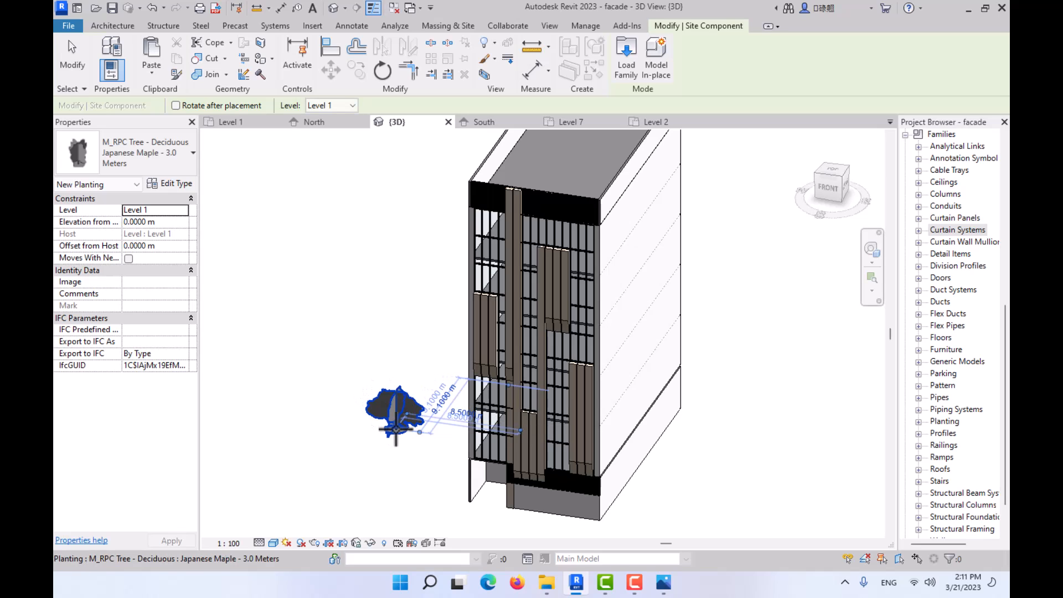
pyautogui.press('Escape')
# - Reduce the Height type parameter of the Japanese Maple tree placed beside the building
pyautogui.click(403, 420)
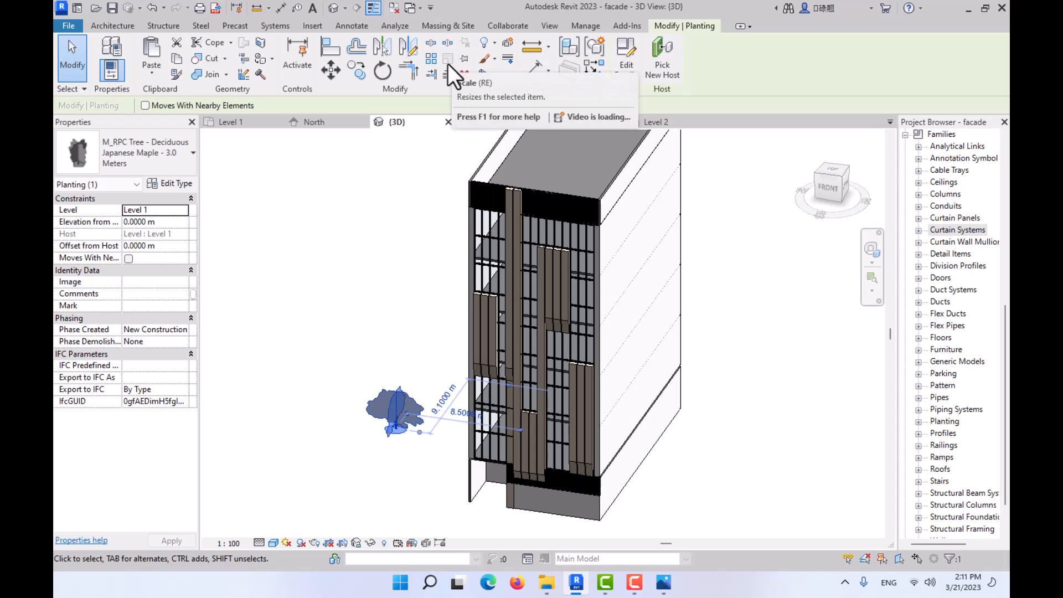
pyautogui.click(180, 183)
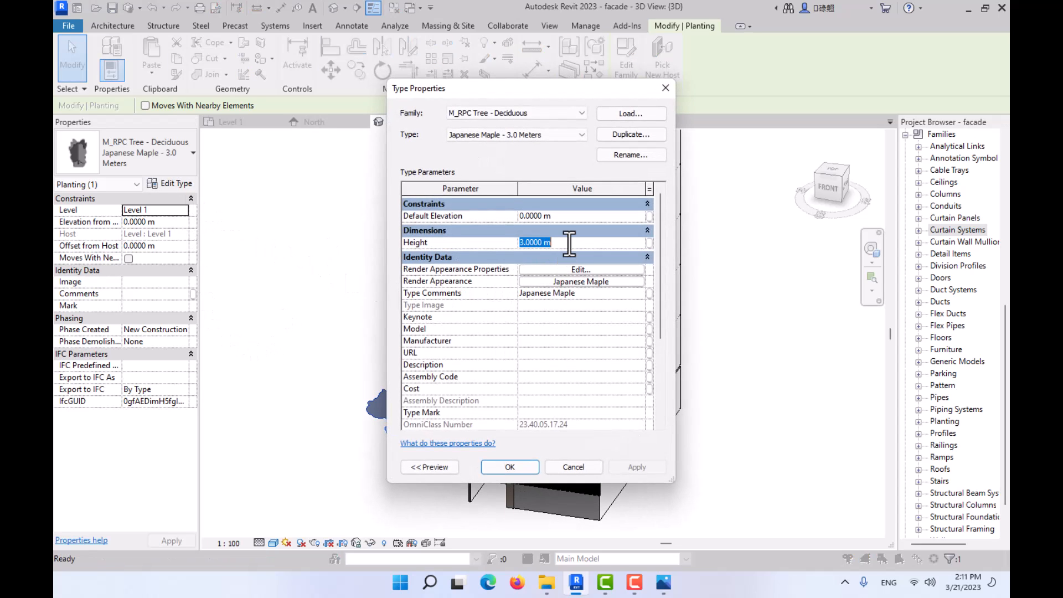
pyautogui.click(509, 467)
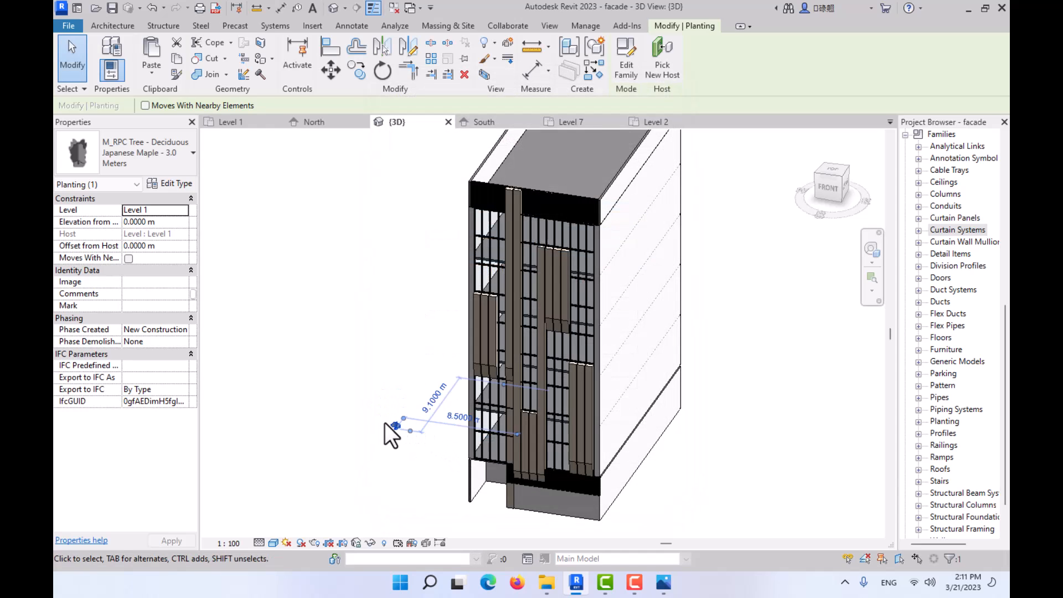
# - Move the tree in the front view from the ground up to the top of the uppermost group of facade panels
pyautogui.scroll(2, 385, 423)
pyautogui.click(829, 189)
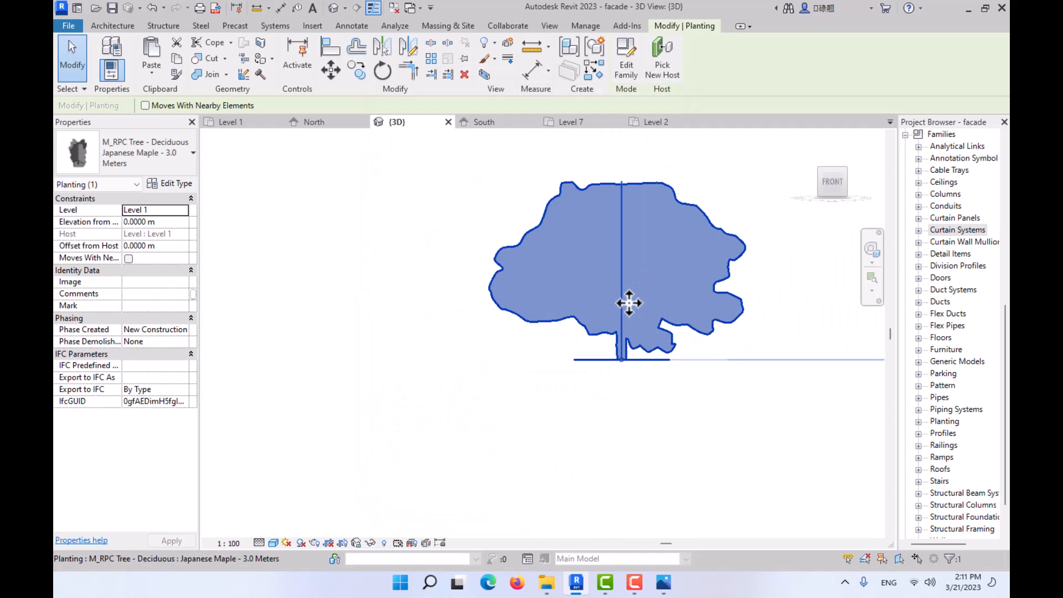
pyautogui.scroll(-5, 629, 303)
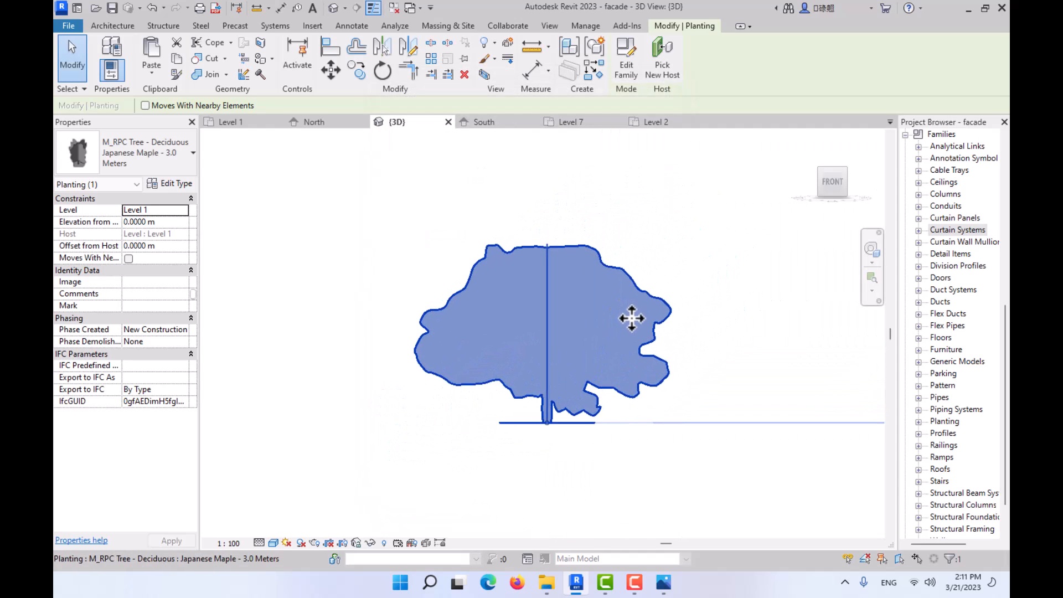
pyautogui.click(327, 65)
pyautogui.click(628, 327)
pyautogui.scroll(-2, 653, 302)
pyautogui.moveTo(652, 302); pyautogui.dragTo(237, 490, button='middle')
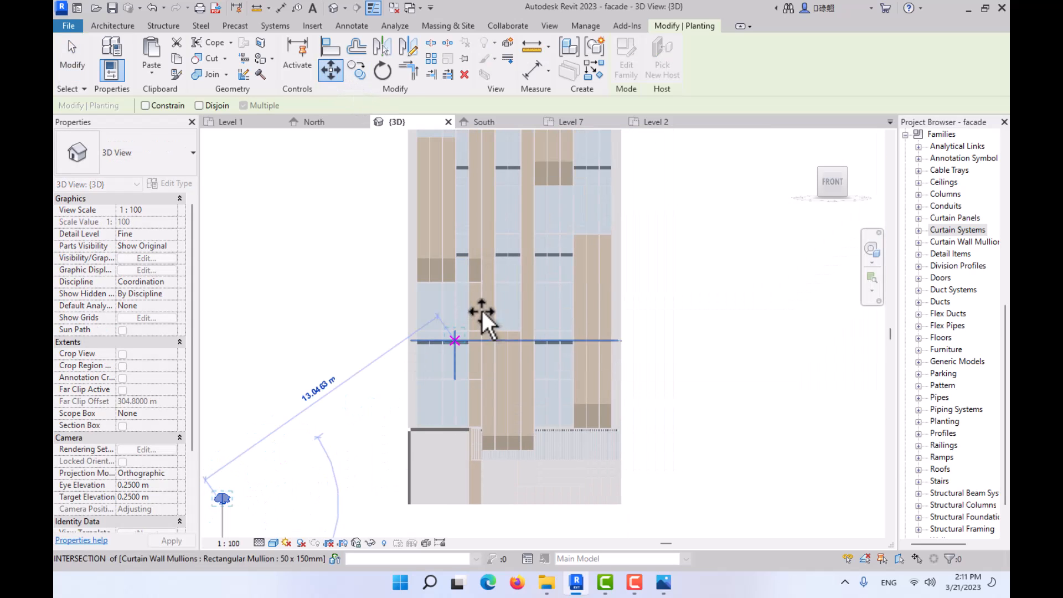
pyautogui.scroll(5, 513, 314)
pyautogui.moveTo(546, 303); pyautogui.dragTo(451, 571, button='middle')
pyautogui.scroll(1, 503, 363)
pyautogui.moveTo(503, 363); pyautogui.dragTo(504, 499, button='middle')
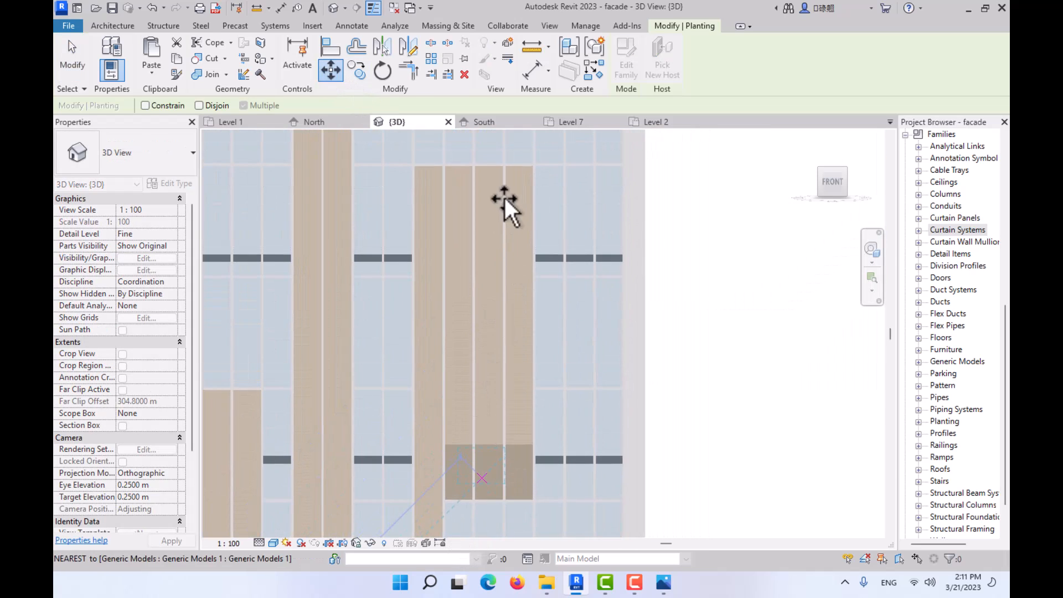
pyautogui.scroll(6, 494, 187)
pyautogui.moveTo(446, 152); pyautogui.dragTo(493, 347, button='middle')
pyautogui.click(448, 307)
pyautogui.press('Escape')
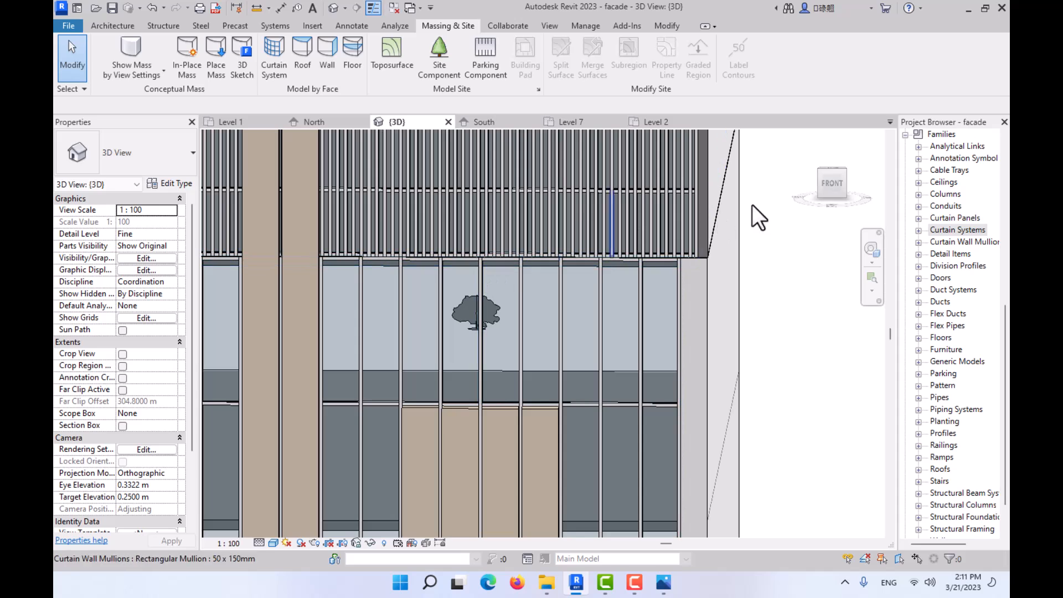
# - Show the building from the top in the Wireframe visual style
pyautogui.click(833, 189)
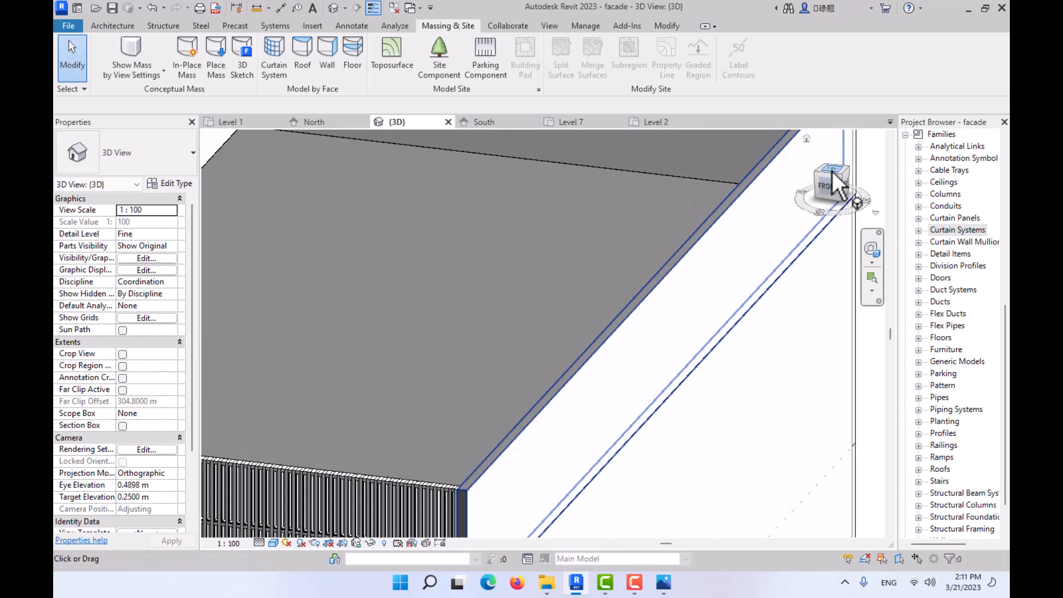
pyautogui.click(833, 172)
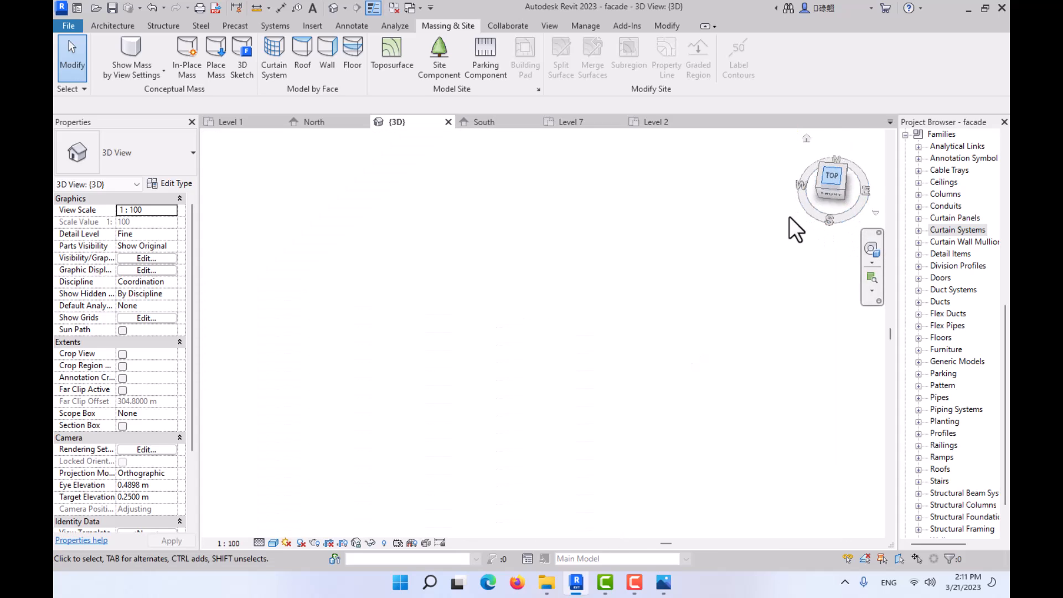
pyautogui.click(266, 540)
pyautogui.click(284, 476)
pyautogui.scroll(5, 578, 338)
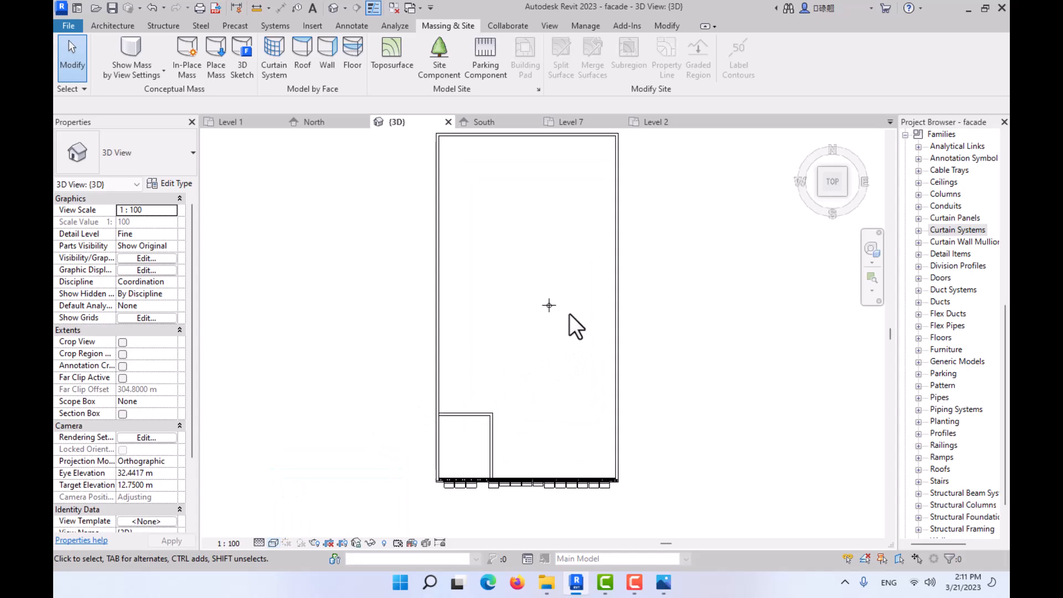
pyautogui.scroll(2, 569, 313)
# - Move the tree from inside the building outline forward onto a planter panel projecting from the front facade
pyautogui.click(547, 303)
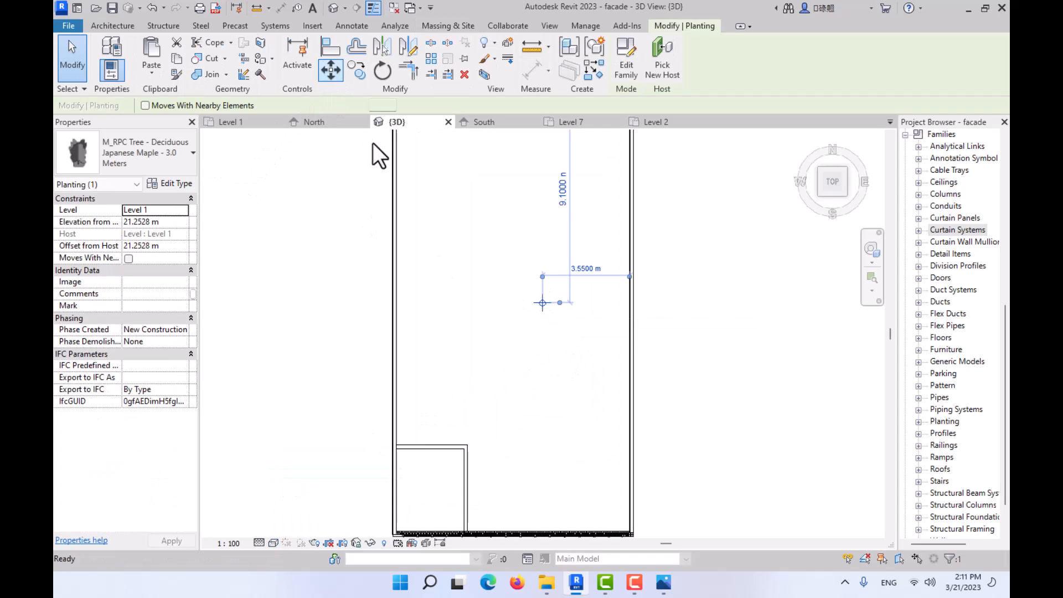
pyautogui.press('m')
pyautogui.press('v')
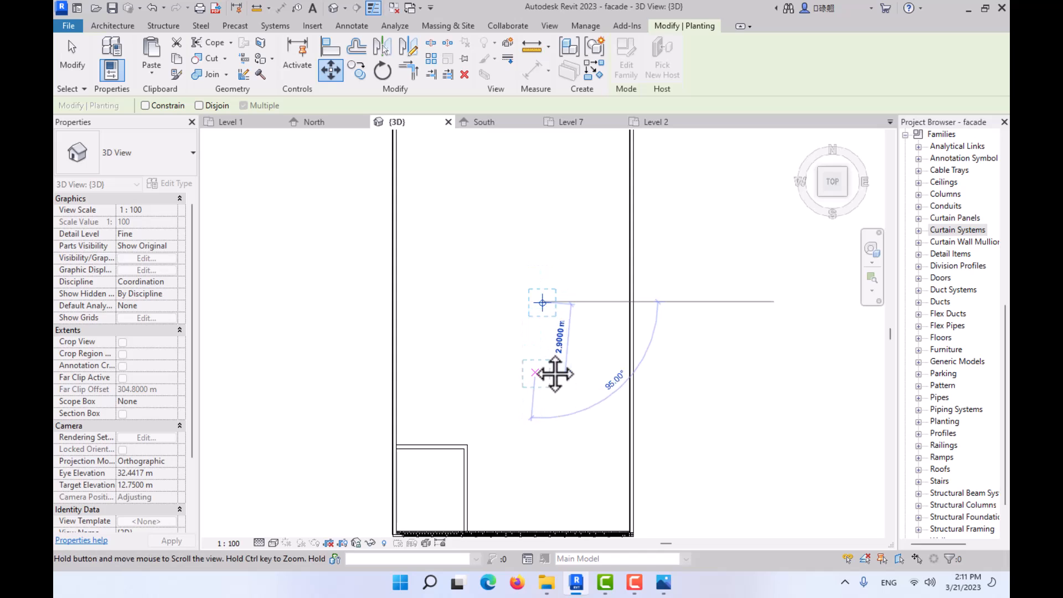
pyautogui.moveTo(555, 375); pyautogui.dragTo(517, 183, button='middle')
pyautogui.scroll(5, 509, 272)
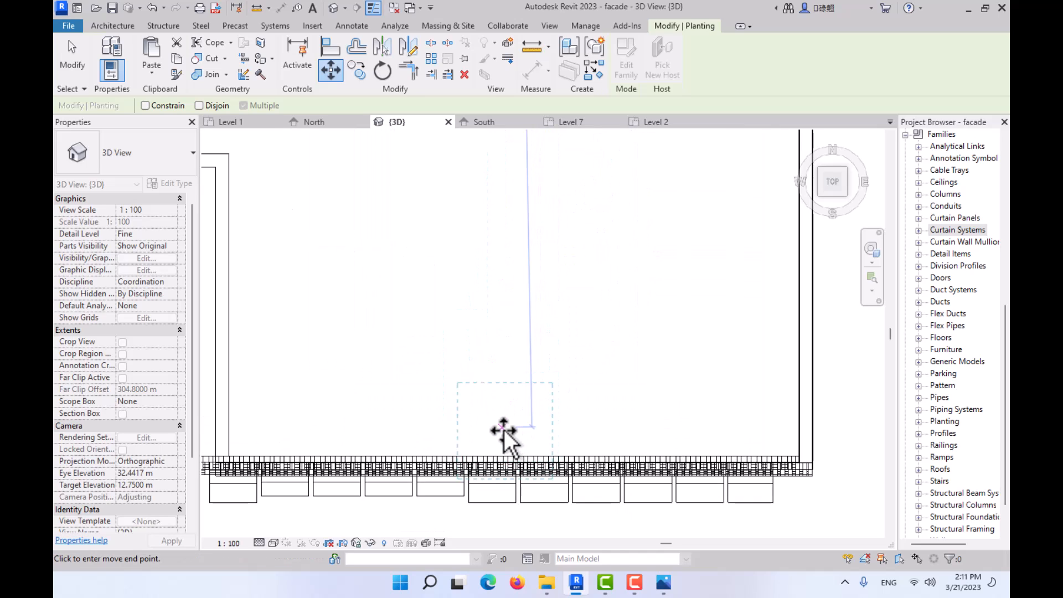
pyautogui.click(496, 487)
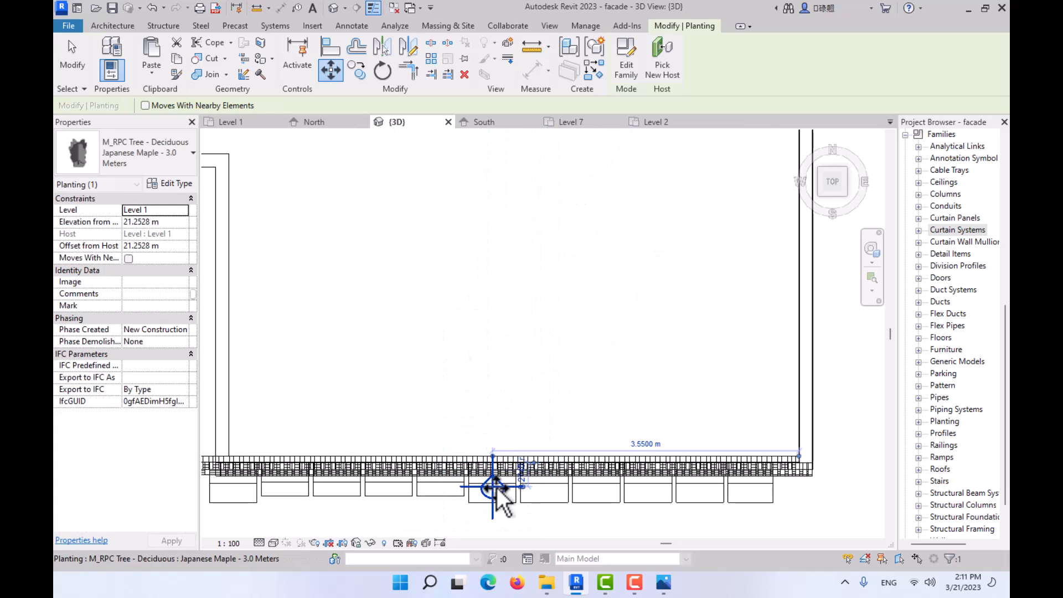
pyautogui.press('Escape')
# - Switch the 3D view to the Shaded visual style and check the tree's position on top of the facade panel
pyautogui.keyDown('shift'); pyautogui.moveTo(511, 462); pyautogui.dragTo(486, 304, button='middle'); pyautogui.keyUp('shift')
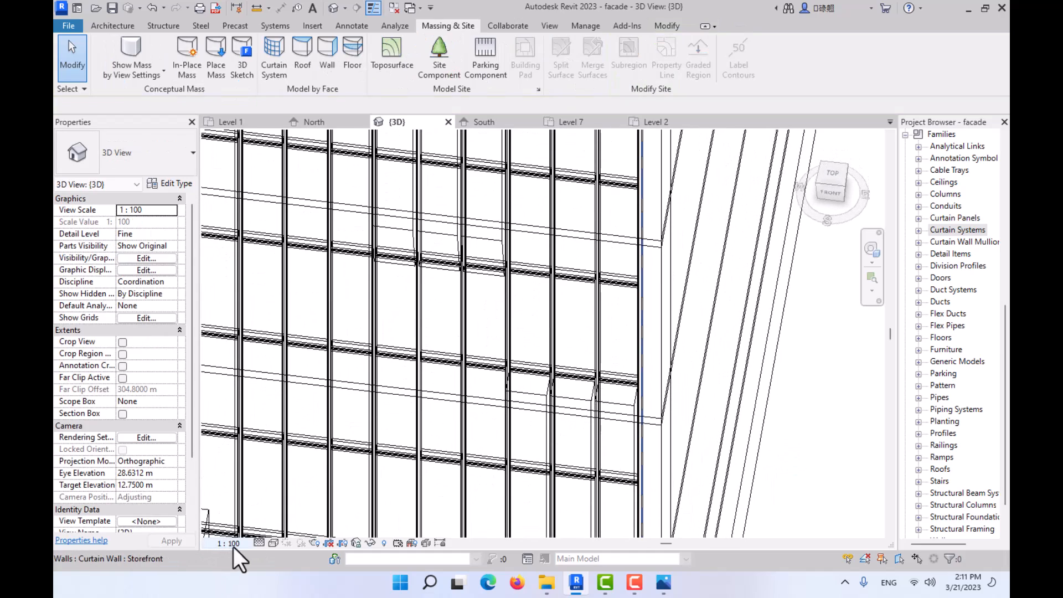
pyautogui.click(273, 545)
pyautogui.click(302, 500)
pyautogui.scroll(-3, 382, 402)
pyautogui.moveTo(427, 400); pyautogui.dragTo(489, 507, button='middle')
pyautogui.scroll(8, 435, 297)
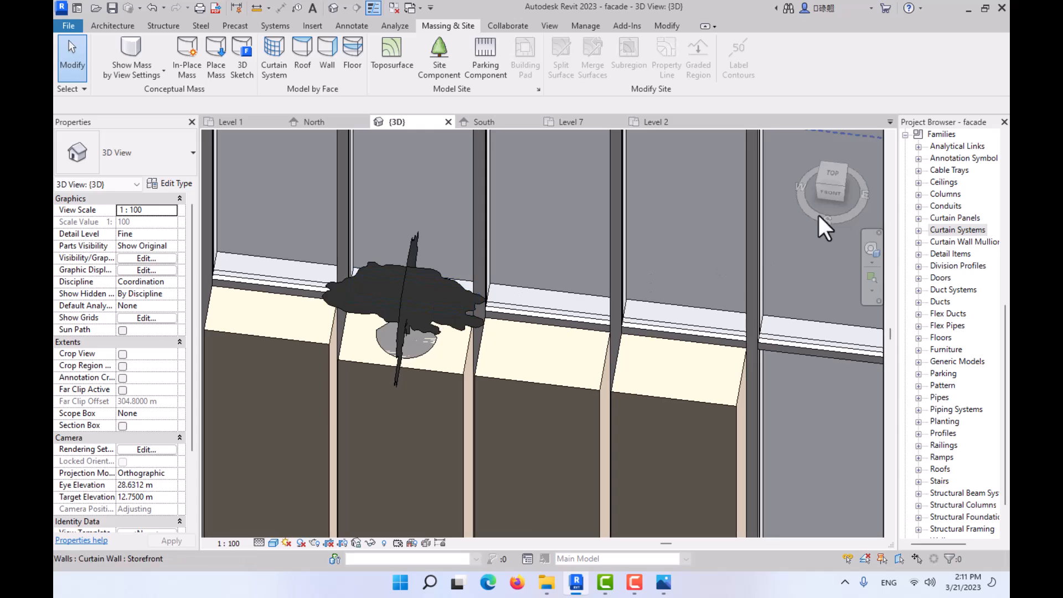
# - Copy the tree with the Multiple option onto the next two facade panels, spaced about 0.56 m apart
pyautogui.click(826, 193)
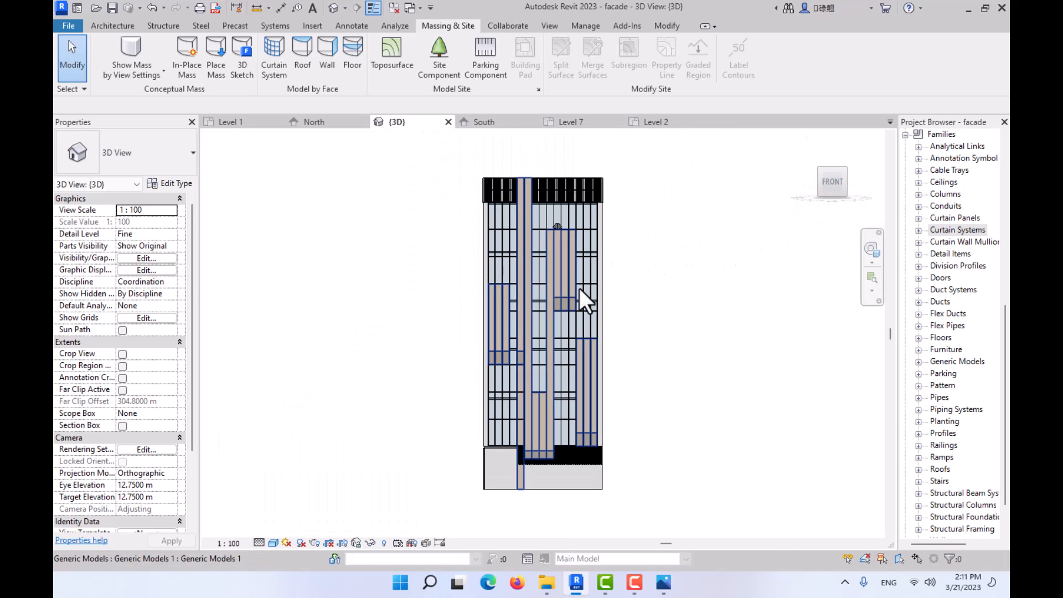
pyautogui.scroll(6, 542, 197)
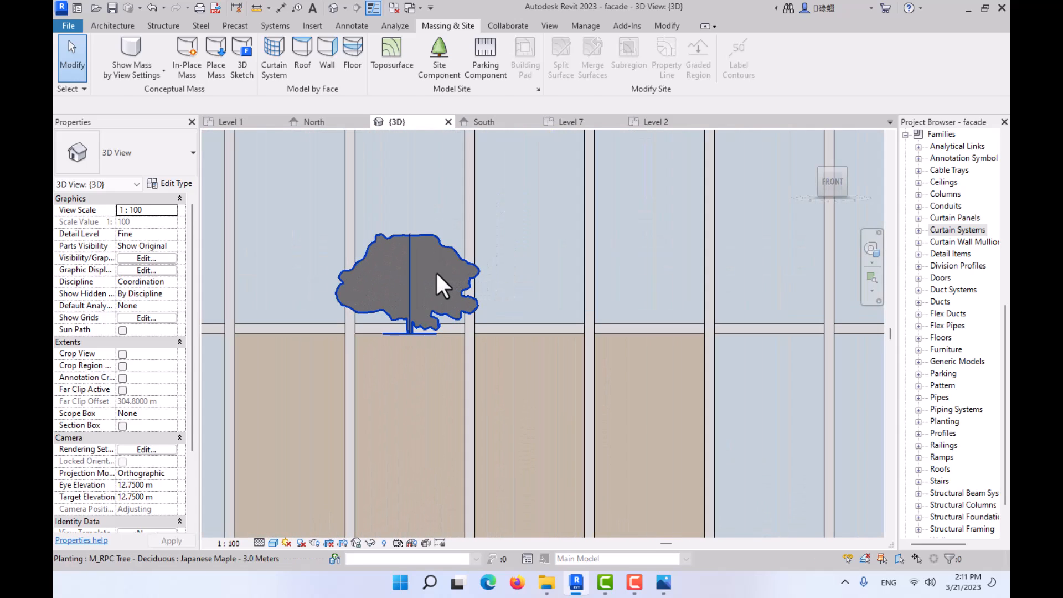
pyautogui.click(436, 271)
pyautogui.click(356, 71)
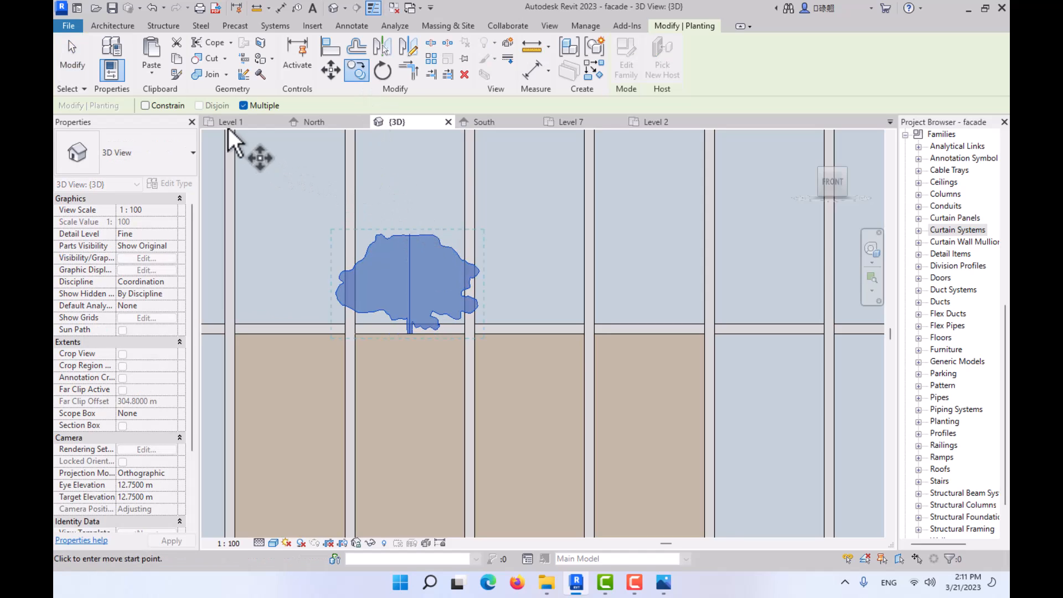
pyautogui.click(438, 288)
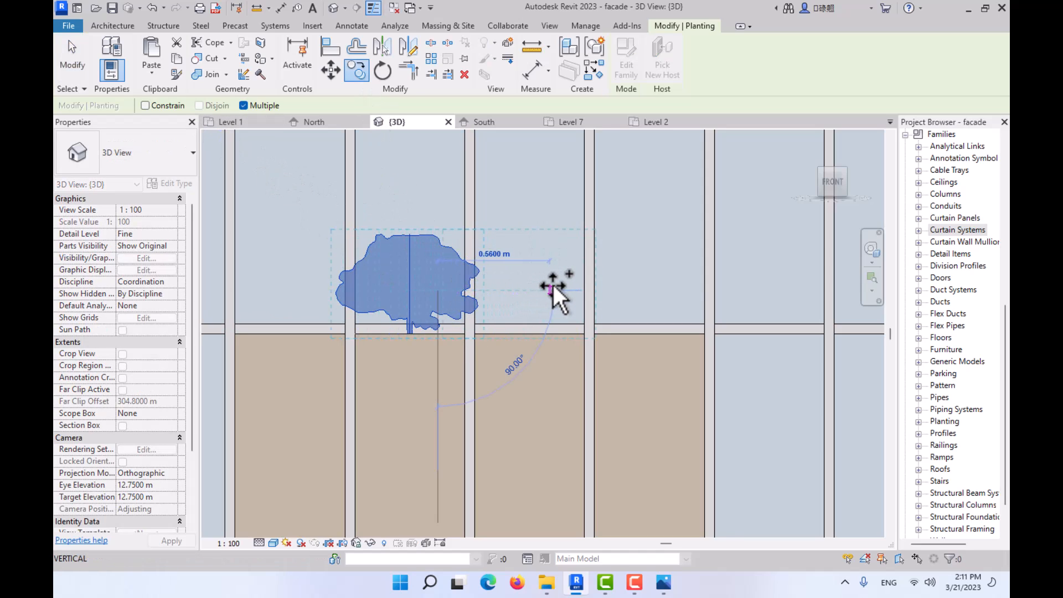
pyautogui.click(672, 290)
pyautogui.press('Escape')
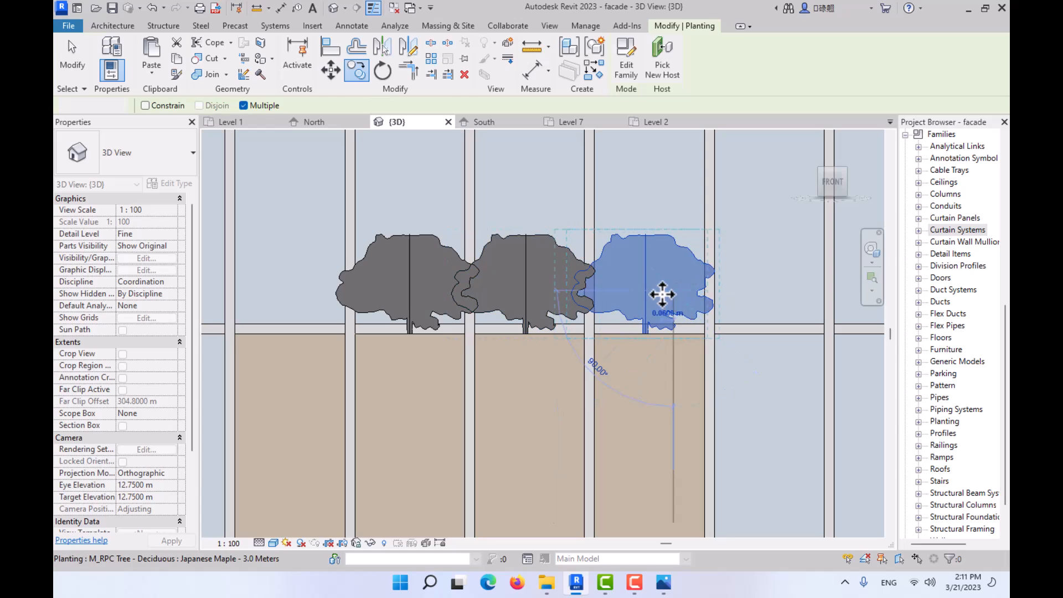
pyautogui.press('Escape')
# - Examine the front facade with its panel groups and the row of three trees from several distances and angles
pyautogui.scroll(-4, 661, 294)
pyautogui.scroll(-4, 660, 294)
pyautogui.moveTo(660, 294); pyautogui.dragTo(551, 158, button='middle')
pyautogui.scroll(-3, 604, 381)
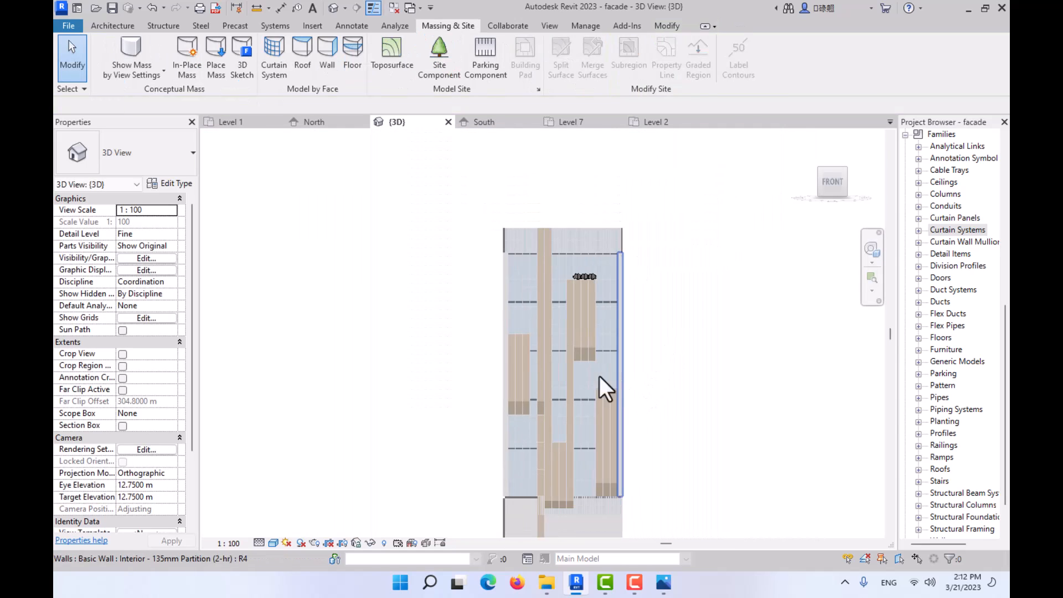
pyautogui.keyDown('shift'); pyautogui.moveTo(599, 377); pyautogui.dragTo(579, 396, button='middle'); pyautogui.keyUp('shift')
pyautogui.moveTo(568, 393); pyautogui.dragTo(500, 298, button='middle')
pyautogui.keyDown('shift'); pyautogui.moveTo(557, 360); pyautogui.dragTo(597, 367, button='middle'); pyautogui.keyUp('shift')
pyautogui.scroll(2, 531, 339)
pyautogui.scroll(-1, 526, 344)
pyautogui.moveTo(526, 357); pyautogui.dragTo(492, 434, button='middle')
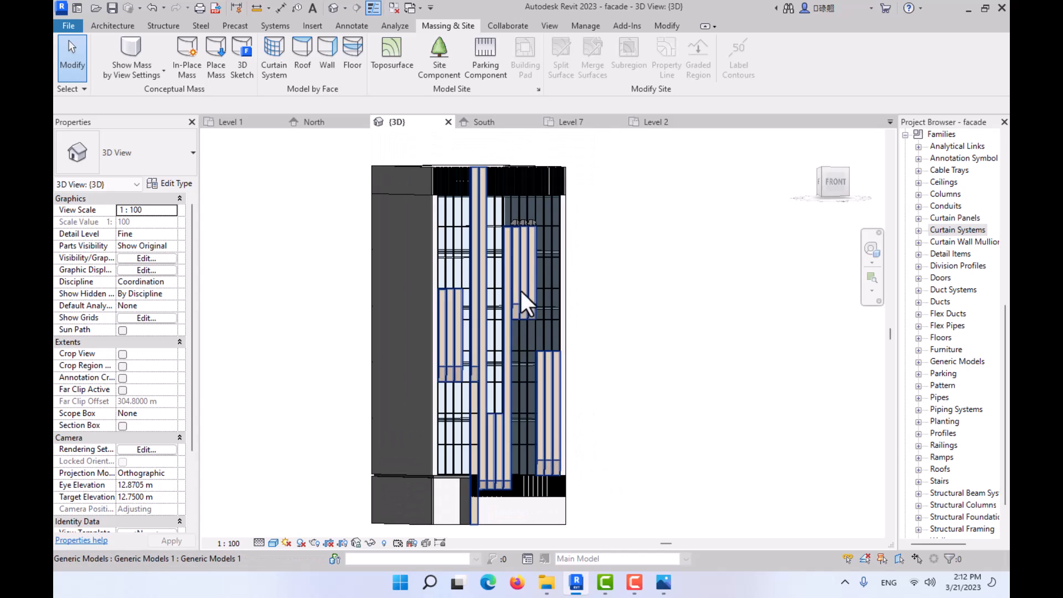
pyautogui.scroll(3, 540, 170)
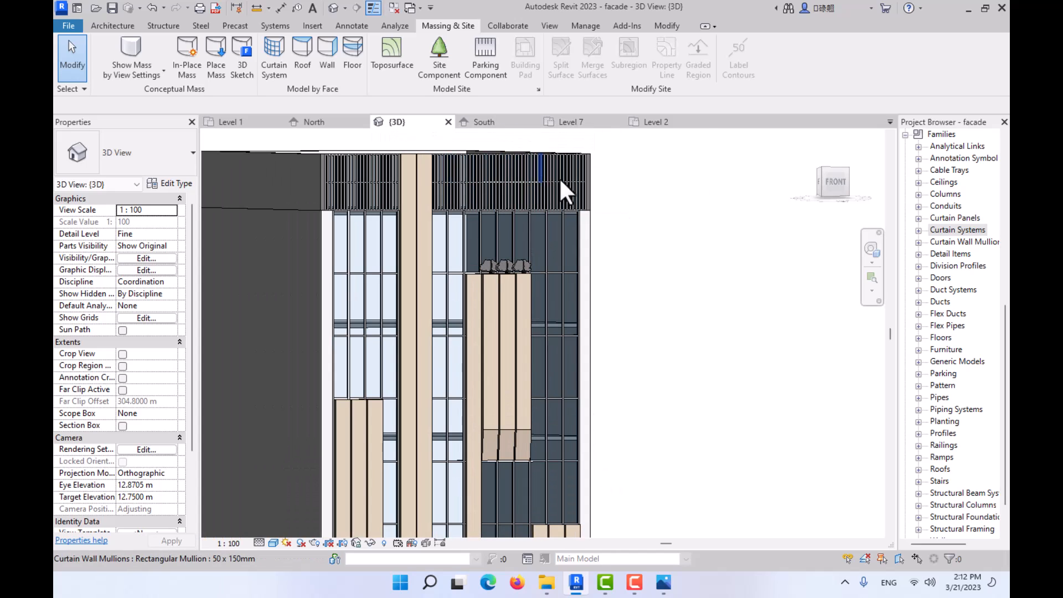
pyautogui.moveTo(540, 215); pyautogui.dragTo(525, 204, button='middle')
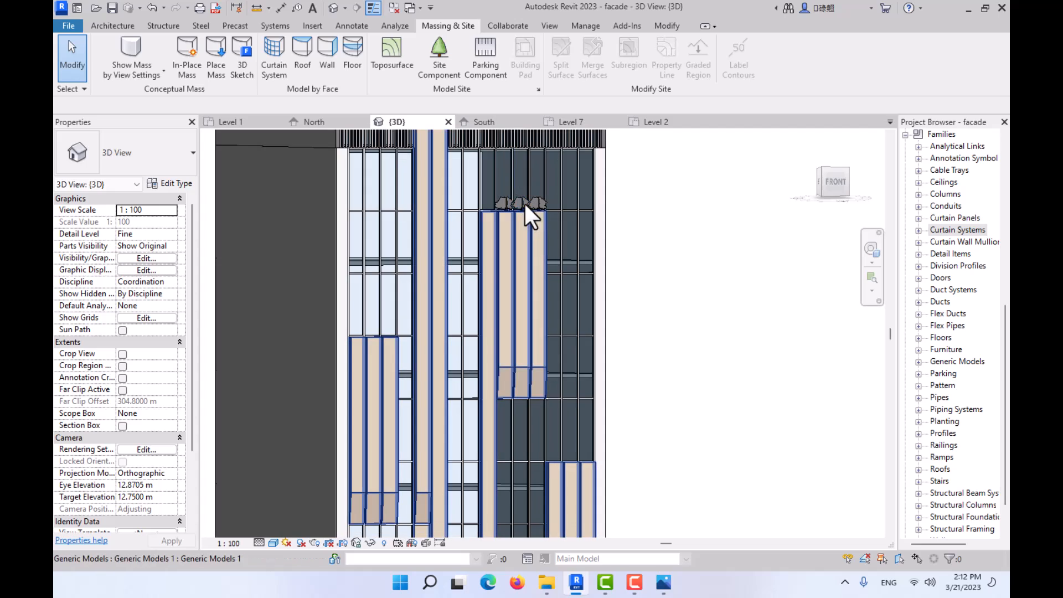
pyautogui.scroll(-1, 522, 227)
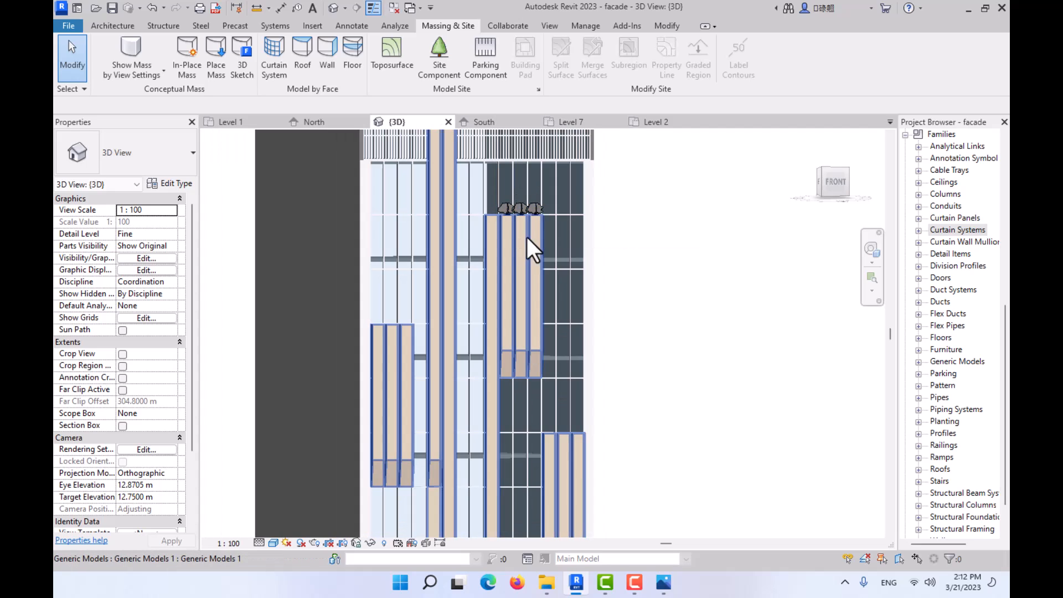
pyautogui.moveTo(538, 274); pyautogui.dragTo(539, 233, button='middle')
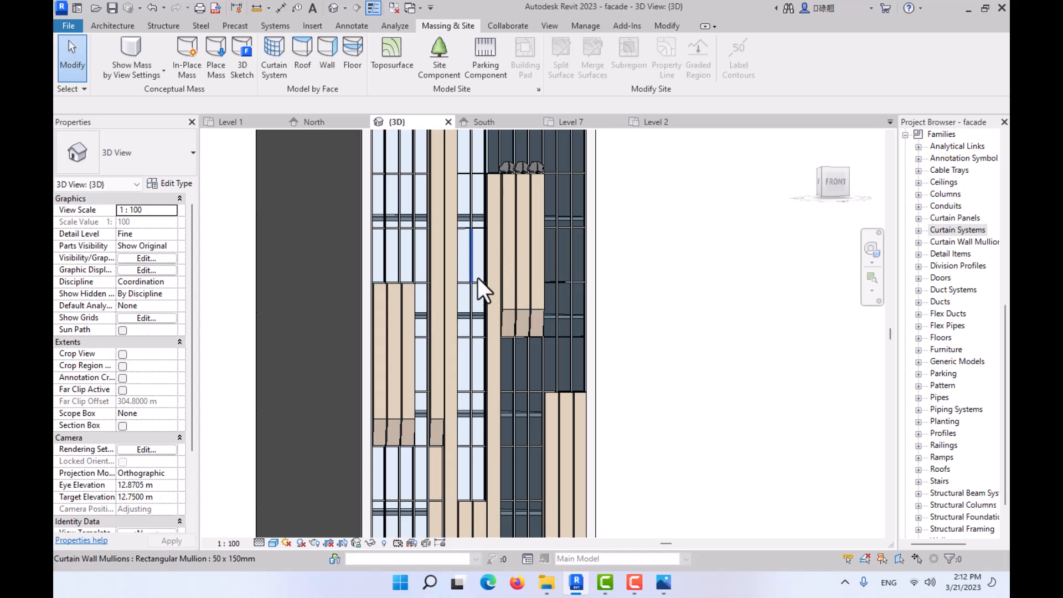
pyautogui.scroll(-1, 491, 298)
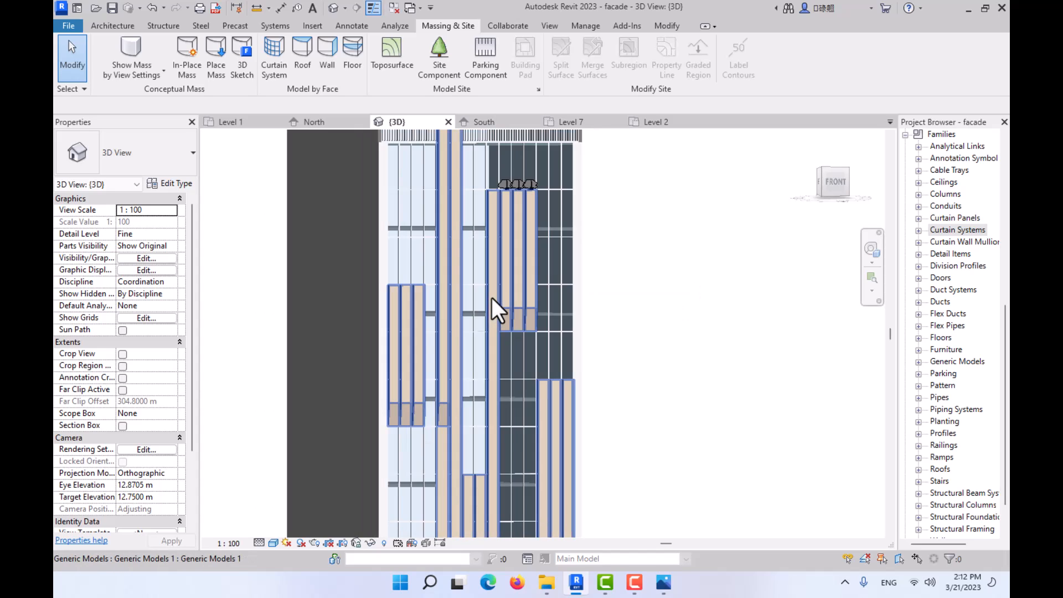
pyautogui.moveTo(491, 298); pyautogui.dragTo(509, 296, button='middle')
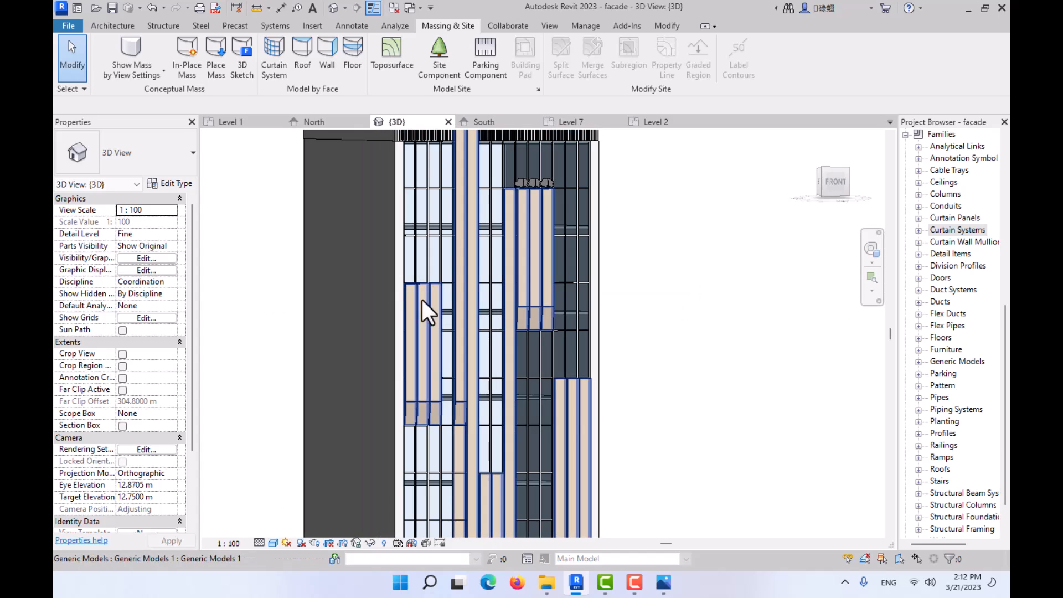
# - Inspect the layer structure of the Interior - 135mm Partition (2-hr) type used by the two walls flanking the curtain wall
pyautogui.click(397, 280)
pyautogui.click(595, 302)
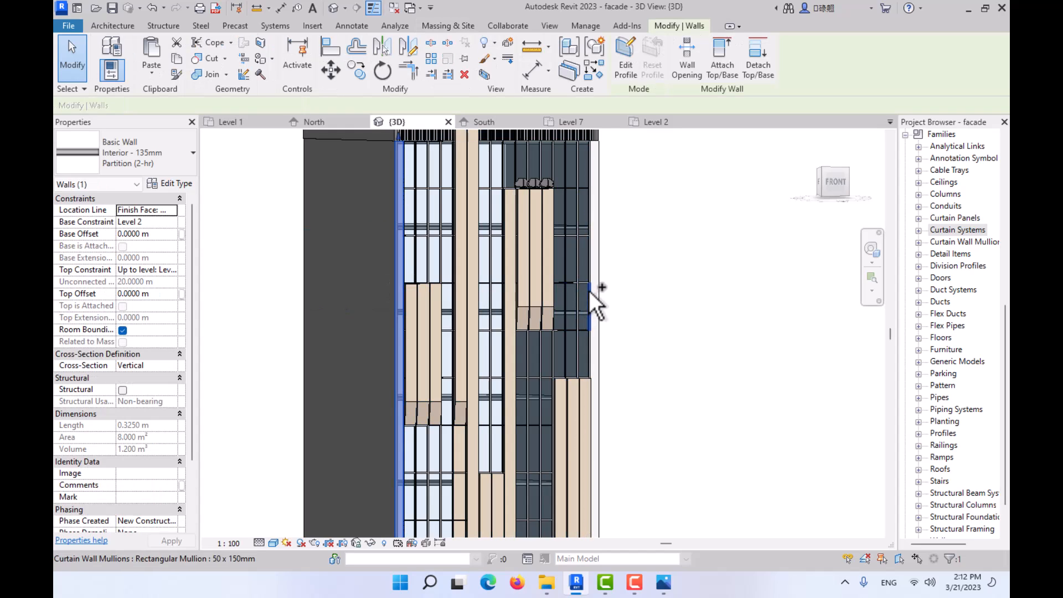
pyautogui.keyDown('ctrl'); pyautogui.click(400, 281); pyautogui.keyUp('ctrl')
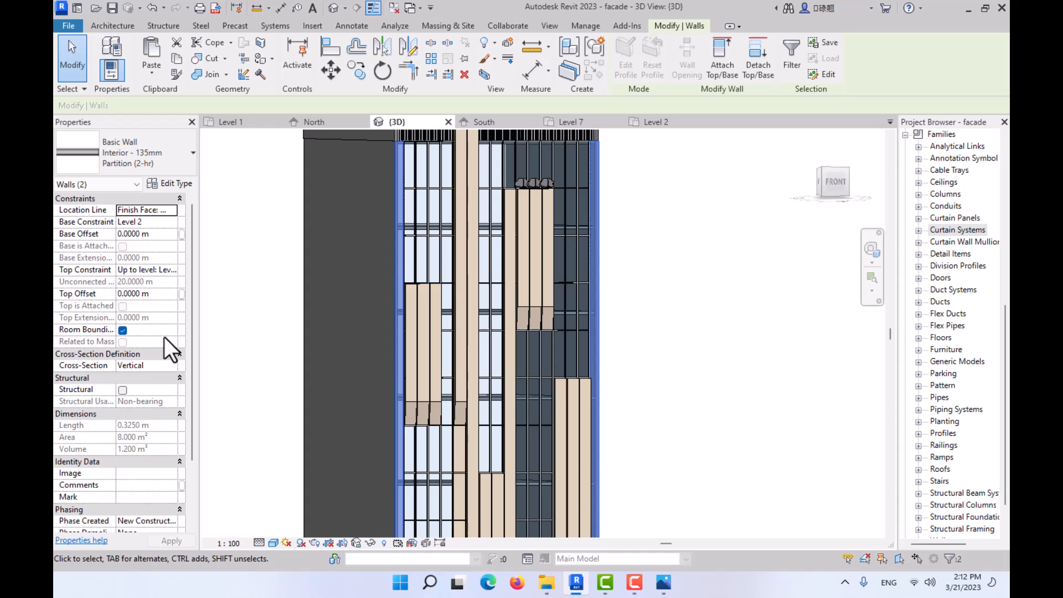
pyautogui.click(174, 184)
pyautogui.click(563, 217)
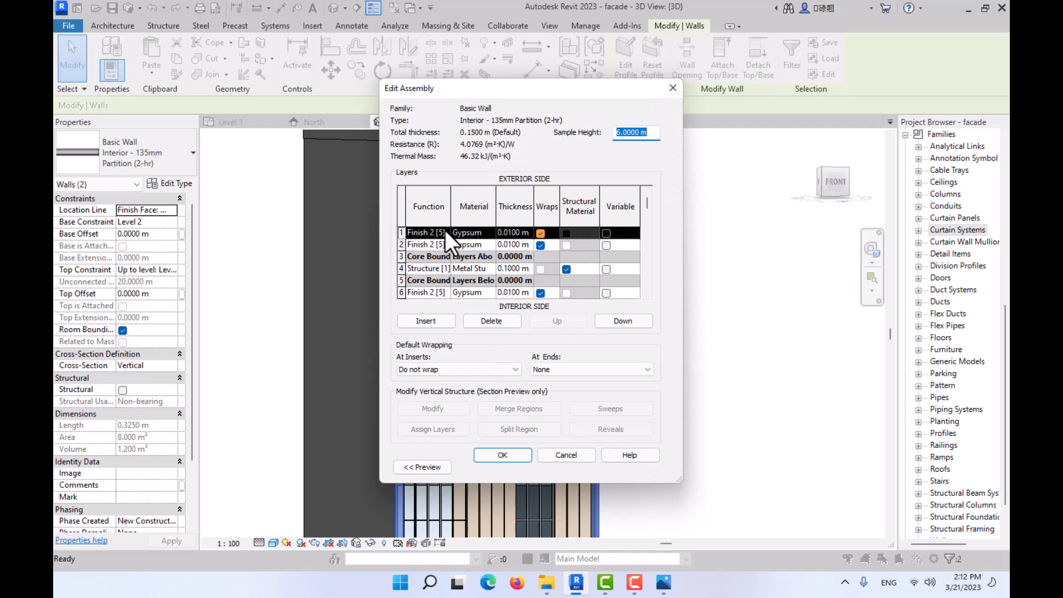
pyautogui.scroll(-2, 445, 238)
pyautogui.scroll(2, 432, 270)
pyautogui.click(673, 88)
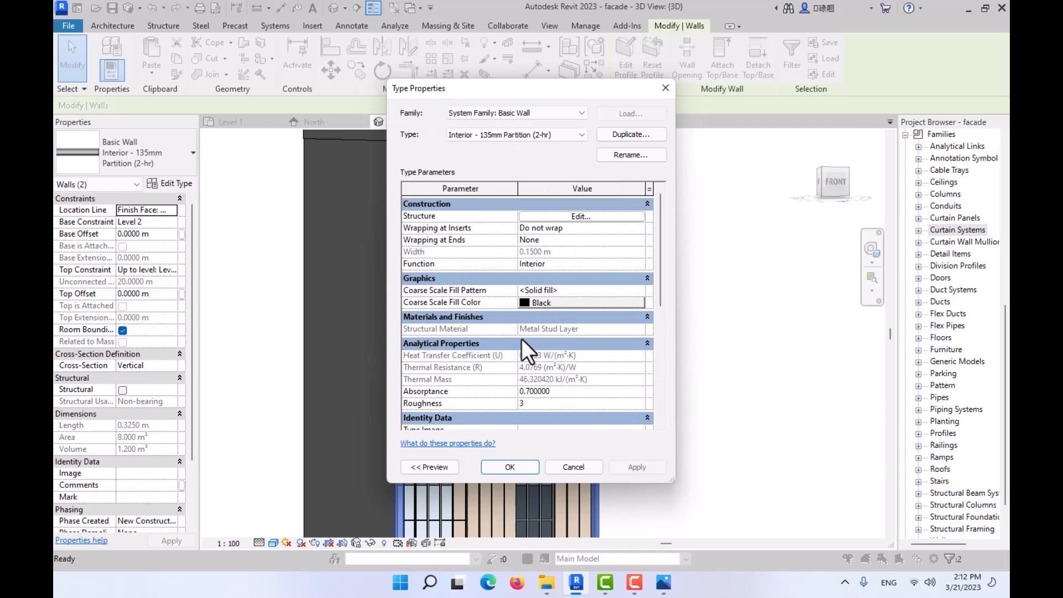
pyautogui.click(571, 467)
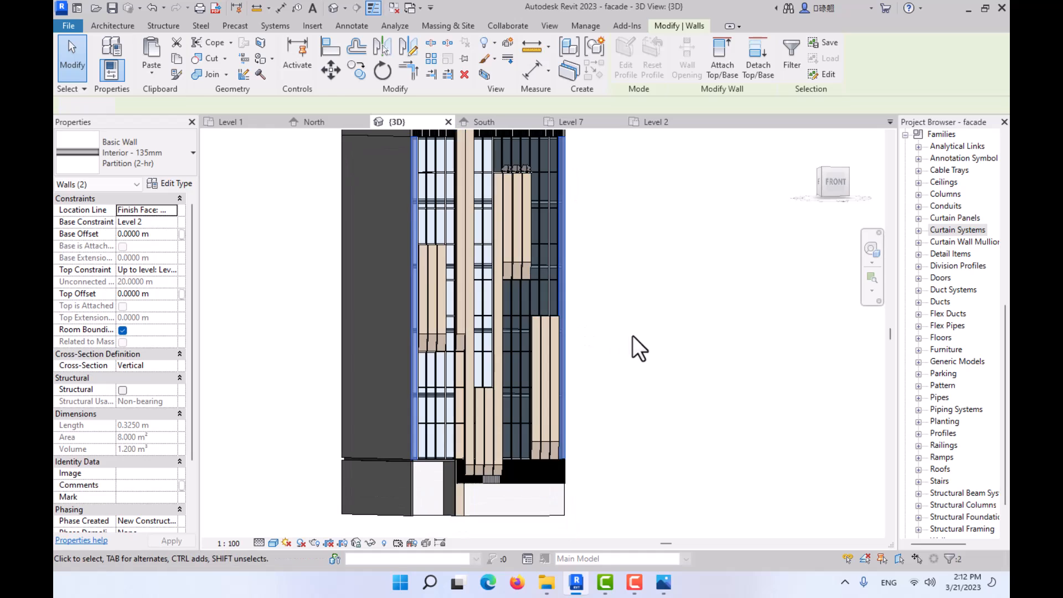
# - Deselect the two flanking walls and open the Site floor plan
pyautogui.click(632, 335)
pyautogui.scroll(-2, 386, 462)
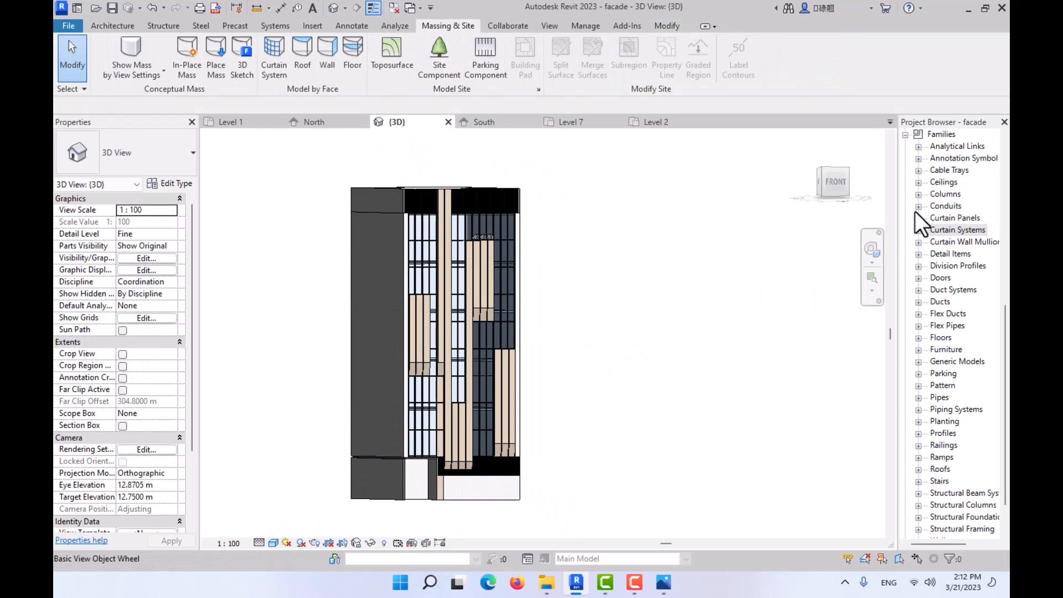
pyautogui.click(905, 135)
pyautogui.click(905, 135)
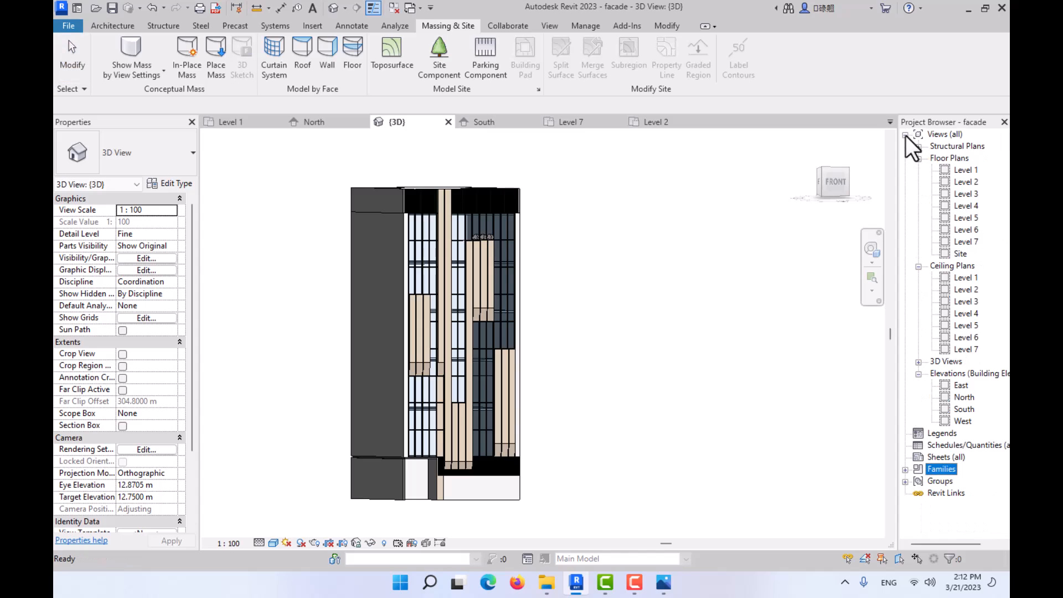
pyautogui.click(946, 255)
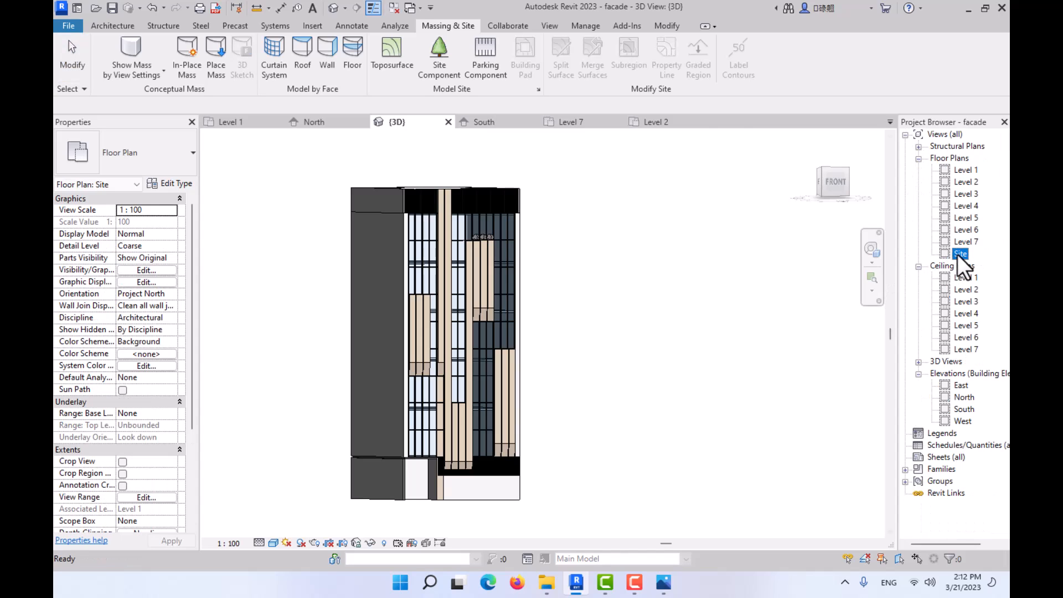
pyautogui.doubleClick(958, 255)
# - Place a perspective camera southwest of the building, offset 1.75 m from Level 1, aimed at the building's interior
pyautogui.click(345, 7)
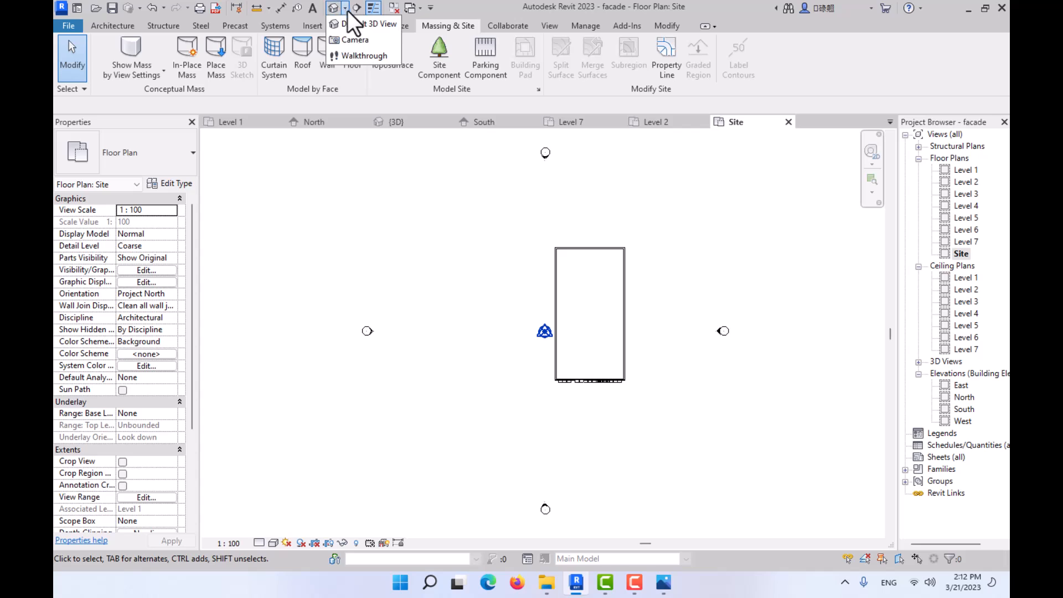
pyautogui.click(346, 39)
pyautogui.click(533, 470)
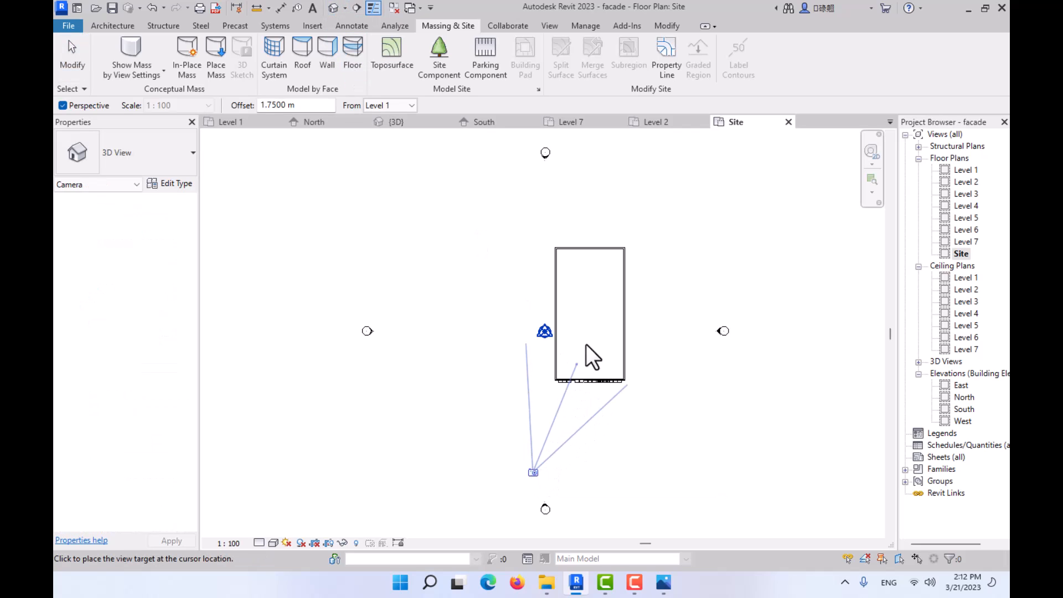
pyautogui.click(590, 326)
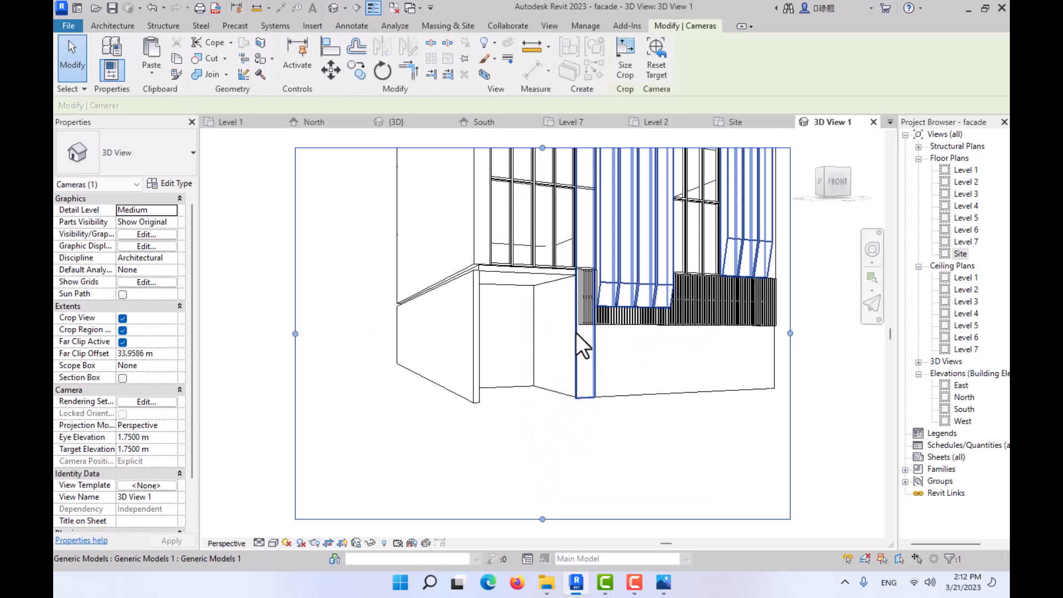
# - Resize the camera view's crop region to frame the whole building height and orbit the camera to a slightly higher viewpoint
pyautogui.scroll(-5, 517, 439)
pyautogui.moveTo(462, 342); pyautogui.dragTo(462, 148)
pyautogui.moveTo(558, 301); pyautogui.dragTo(600, 300)
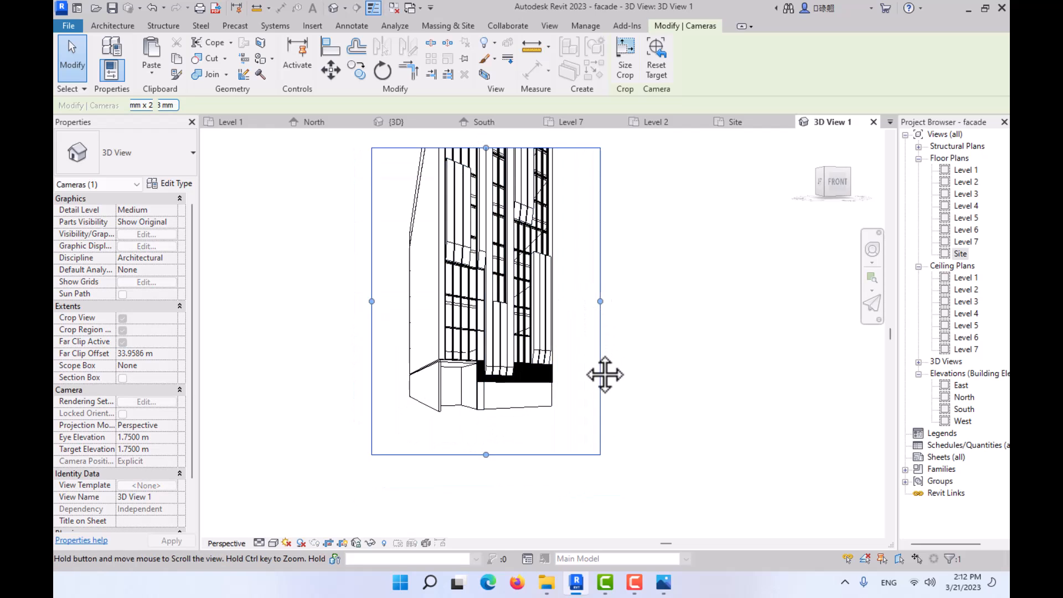
pyautogui.moveTo(484, 456); pyautogui.dragTo(485, 508)
pyautogui.moveTo(485, 202); pyautogui.dragTo(486, 142)
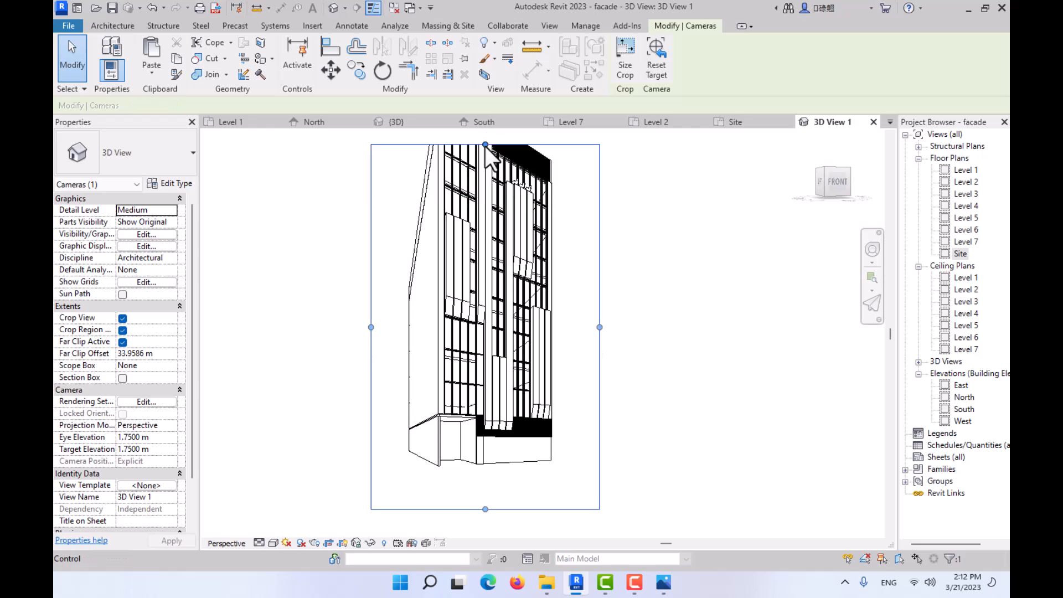
pyautogui.moveTo(490, 509); pyautogui.dragTo(490, 485)
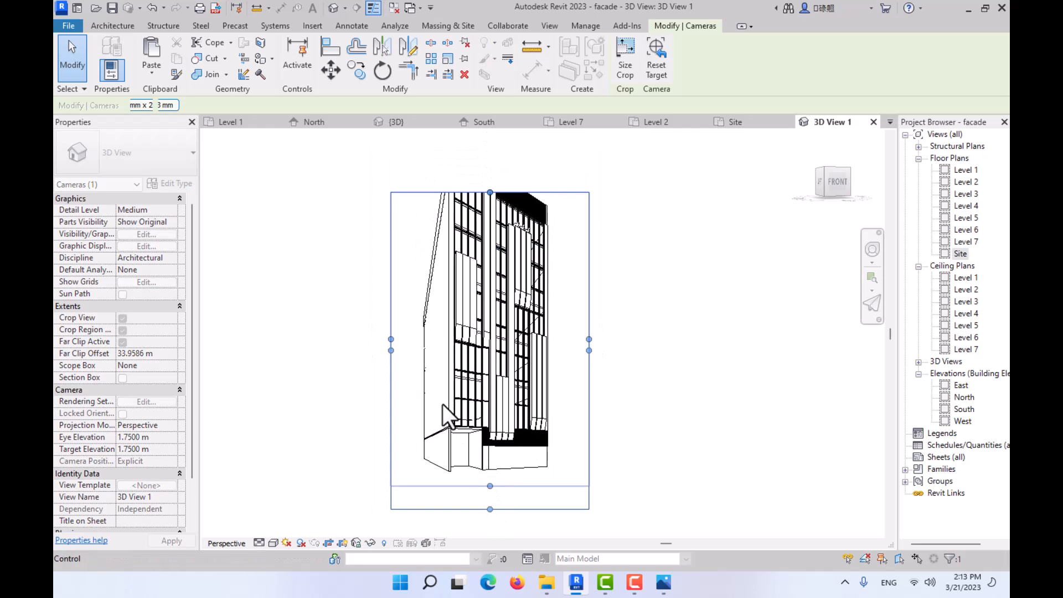
pyautogui.moveTo(390, 348); pyautogui.dragTo(386, 343)
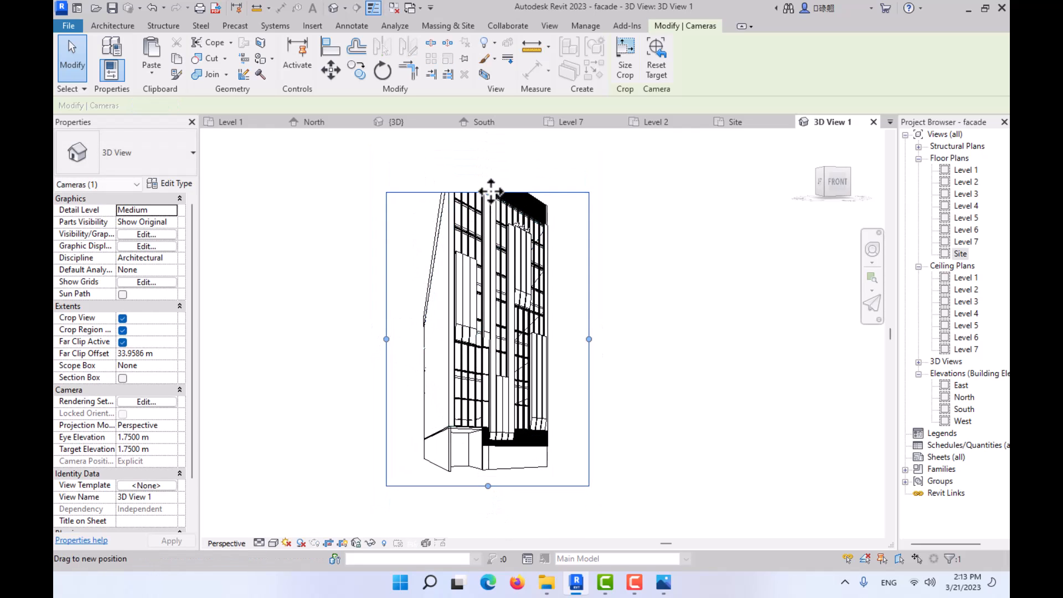
pyautogui.moveTo(488, 192); pyautogui.dragTo(487, 138)
pyautogui.keyDown('shift'); pyautogui.moveTo(494, 274); pyautogui.dragTo(491, 296, button='middle'); pyautogui.keyUp('shift')
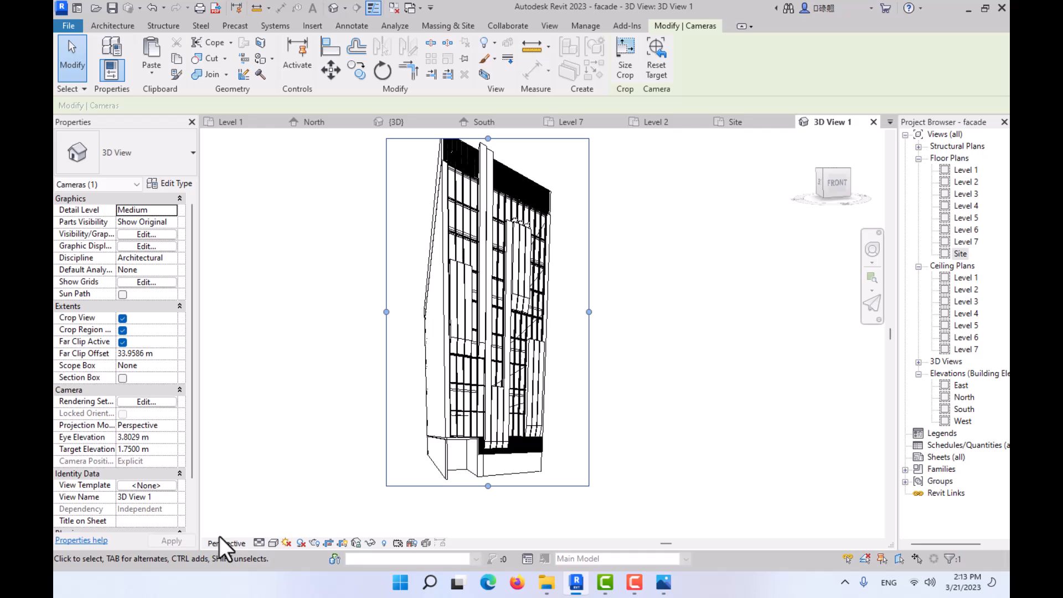
# - Set the camera view to Fine detail level and the Shaded visual style with shadows on
pyautogui.click(264, 543)
pyautogui.click(270, 529)
pyautogui.click(273, 543)
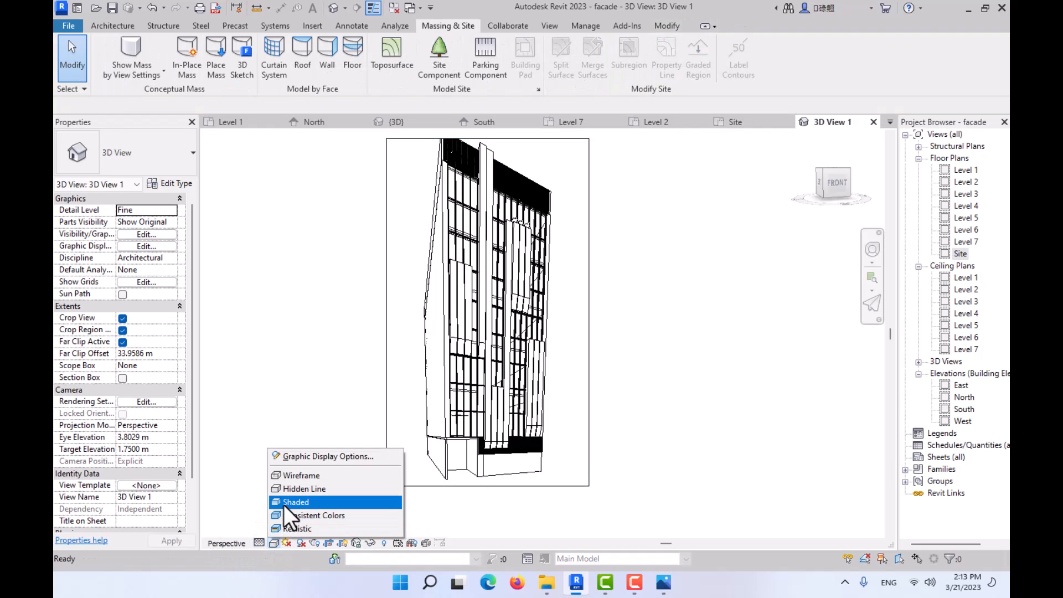
pyautogui.click(284, 502)
pyautogui.click(299, 543)
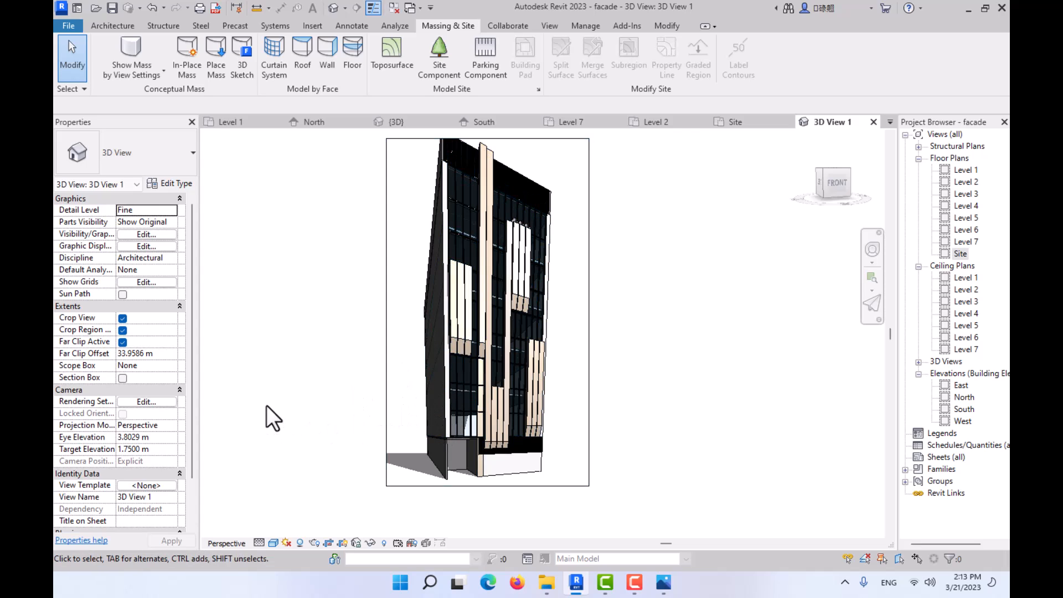
# - Switch the camera view's sun settings to a Still solar study and apply a time of 12:13 PM
pyautogui.click(288, 546)
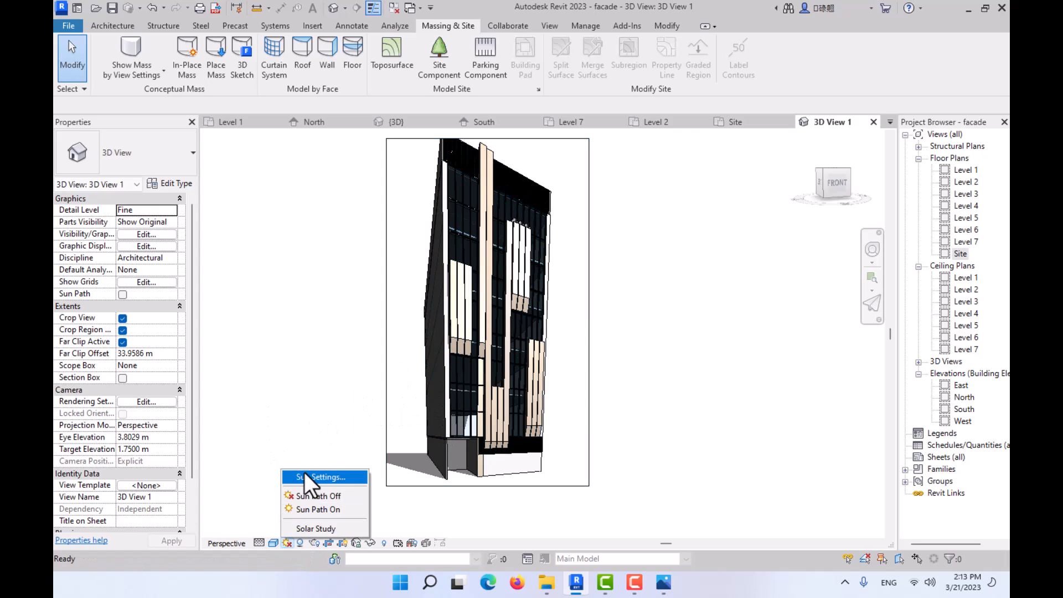
pyautogui.click(310, 473)
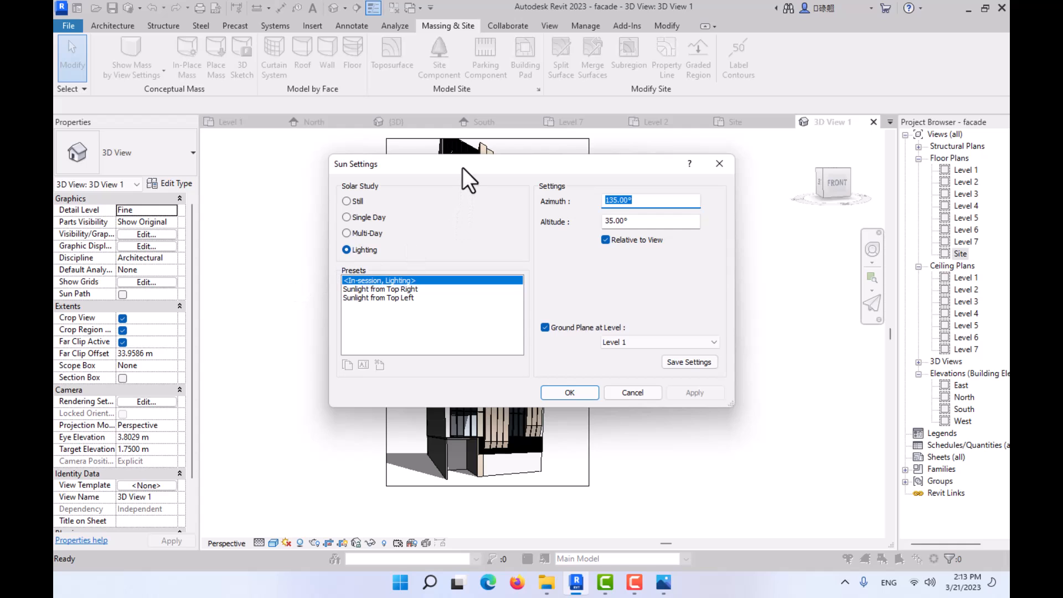
pyautogui.moveTo(463, 169); pyautogui.dragTo(719, 147)
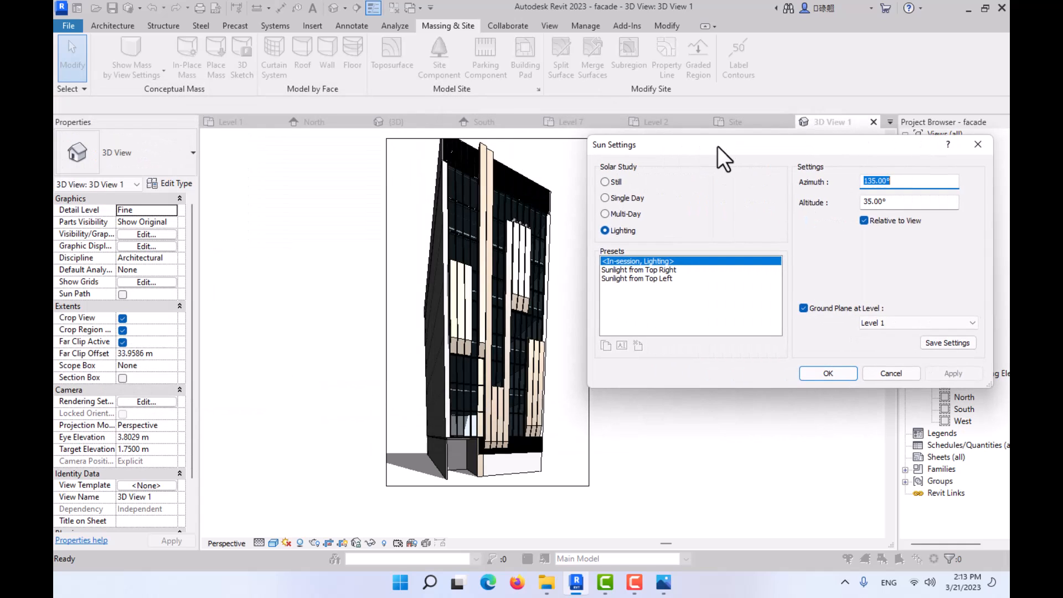
pyautogui.click(604, 182)
pyautogui.click(867, 223)
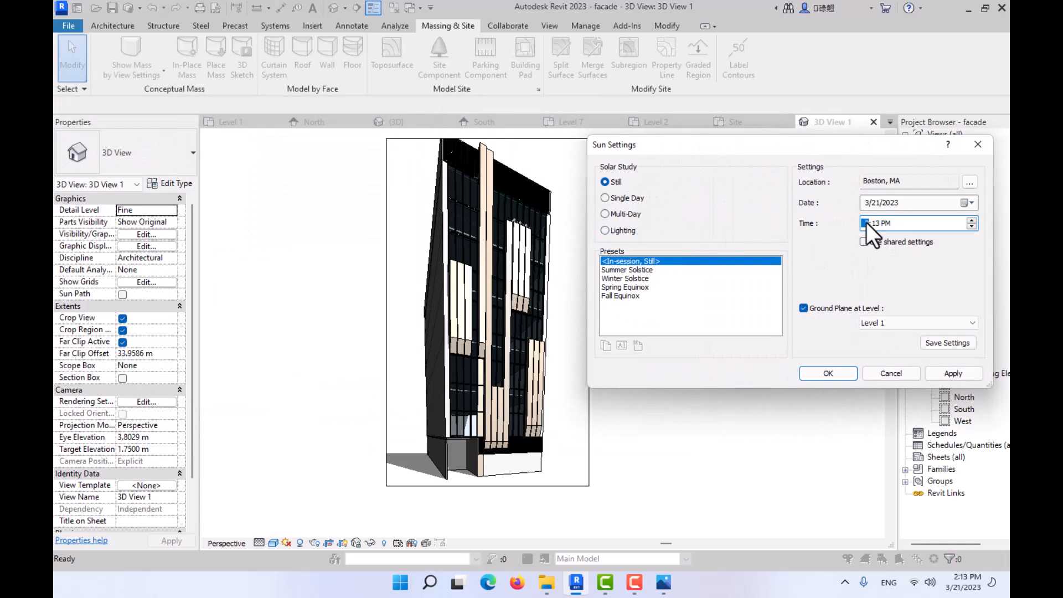
pyautogui.doubleClick(972, 226)
pyautogui.click(944, 373)
# - Try a sun time of 9:13 AM on the perspective view
pyautogui.click(874, 221)
pyautogui.tripleClick(971, 227)
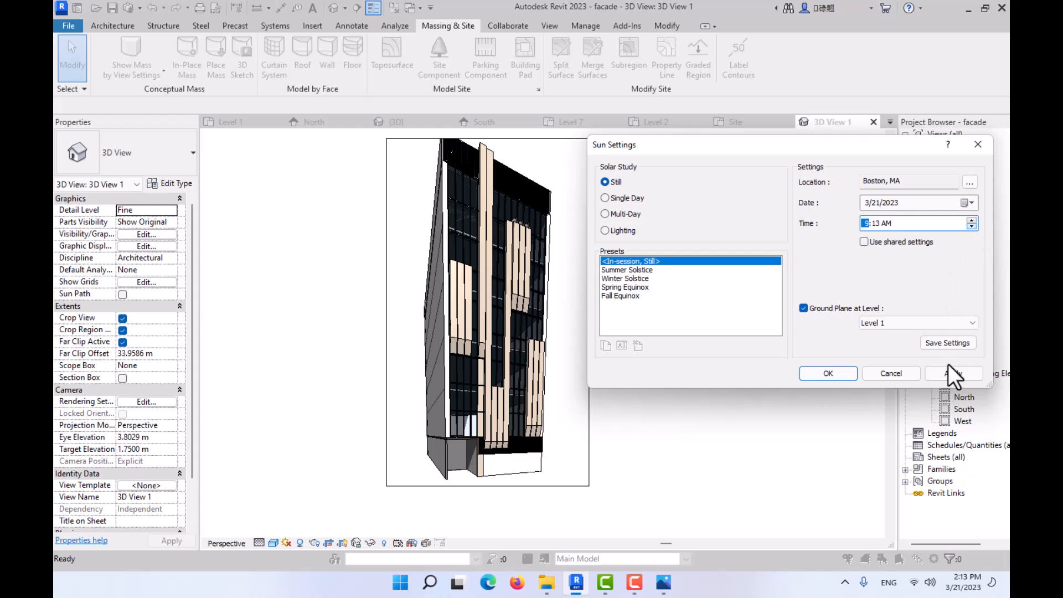
pyautogui.click(952, 374)
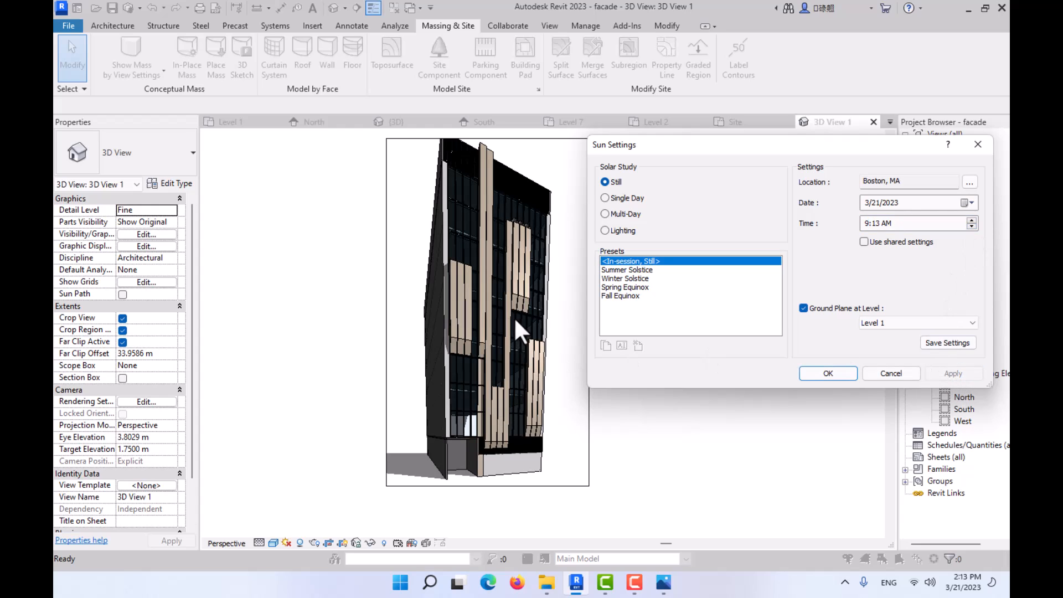
# - Set the Still solar study's time to 10:13 AM and accept the sun settings
pyautogui.click(868, 224)
pyautogui.click(971, 220)
pyautogui.click(958, 372)
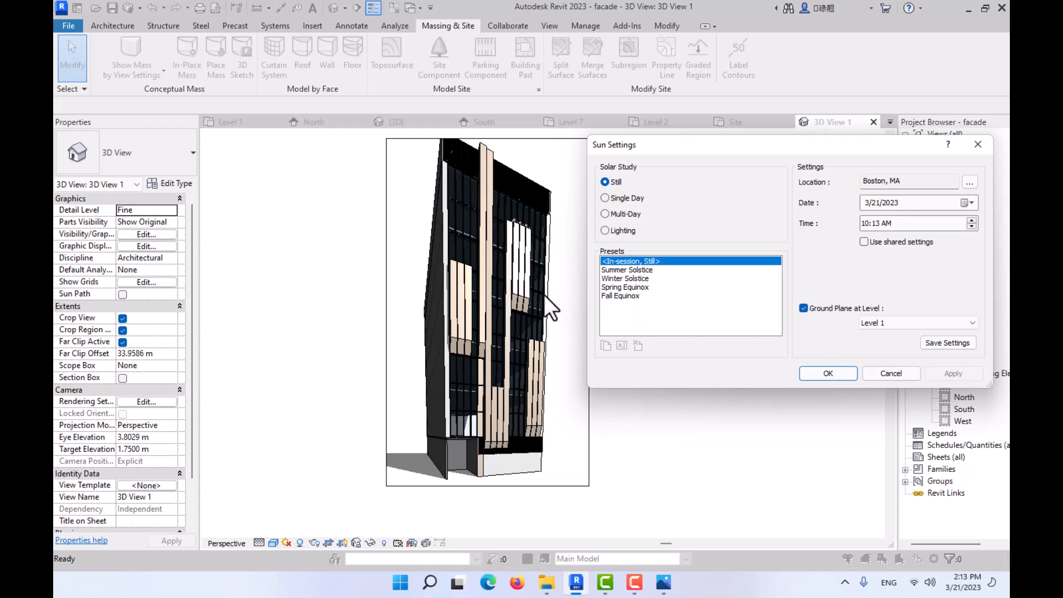
pyautogui.click(831, 374)
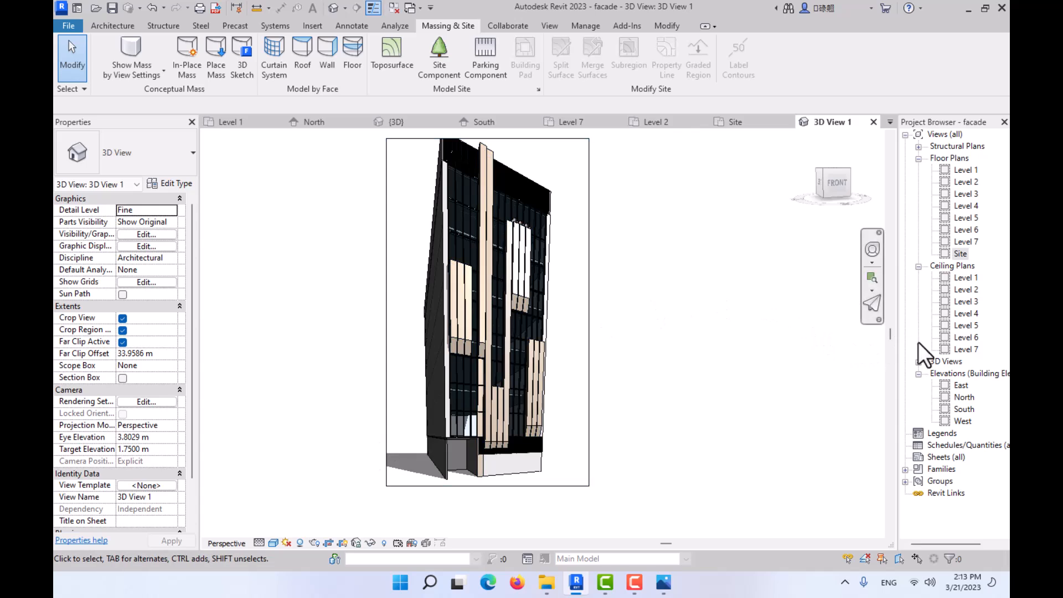
# - Crop the South elevation with its crop region shown and pull the region's left edge in close to the building
pyautogui.doubleClick(964, 410)
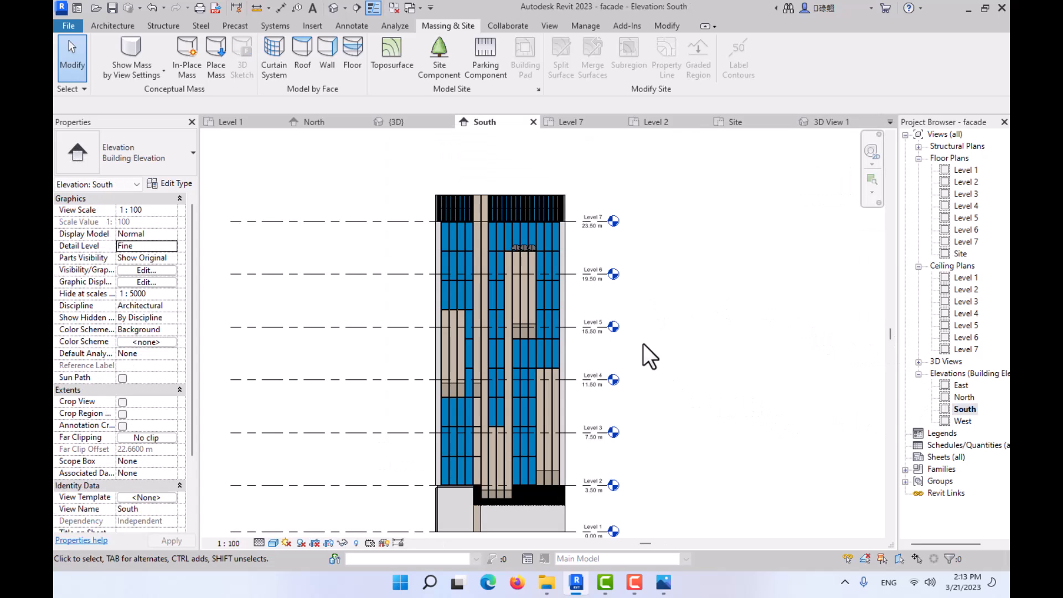
pyautogui.scroll(-2, 612, 351)
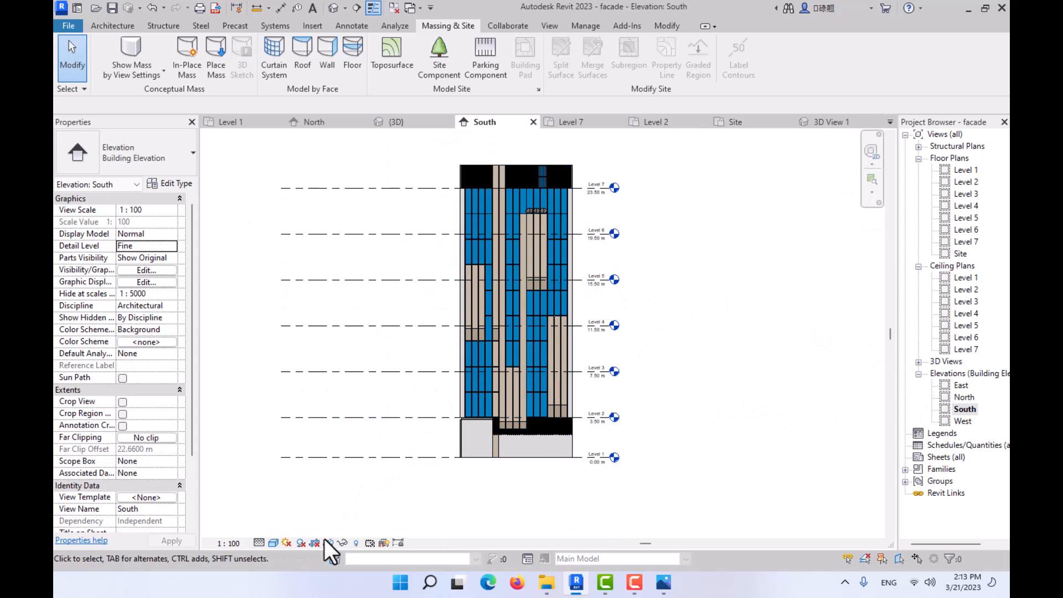
pyautogui.click(330, 543)
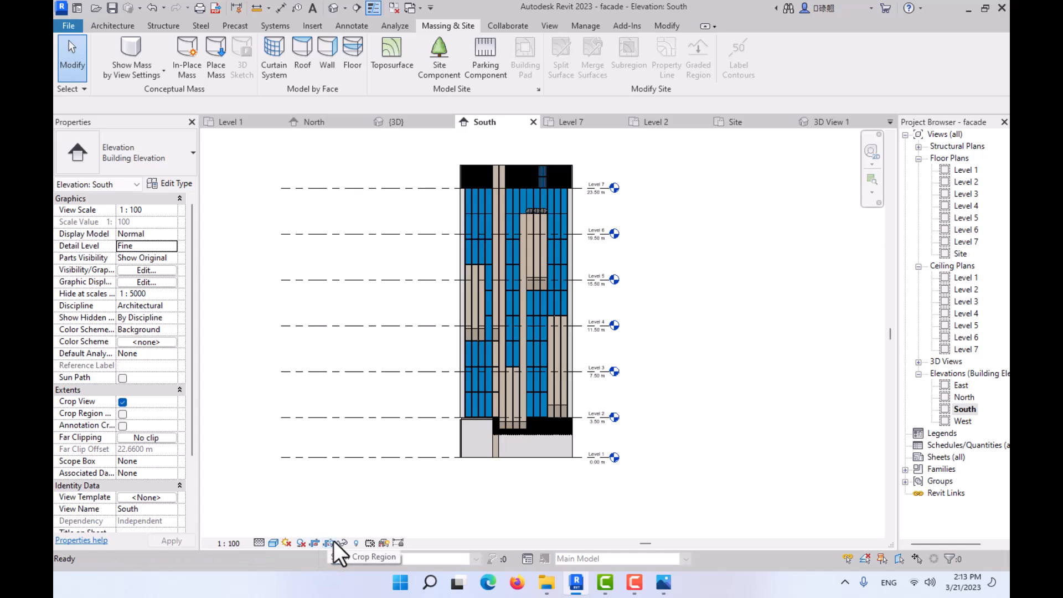
pyautogui.click(334, 542)
pyautogui.click(248, 314)
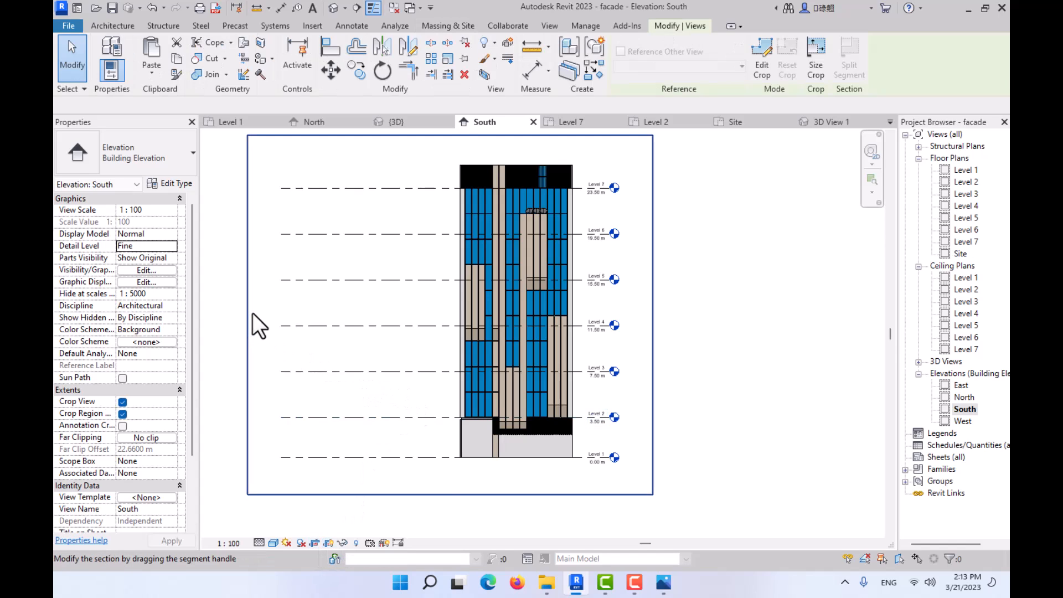
pyautogui.click(424, 308)
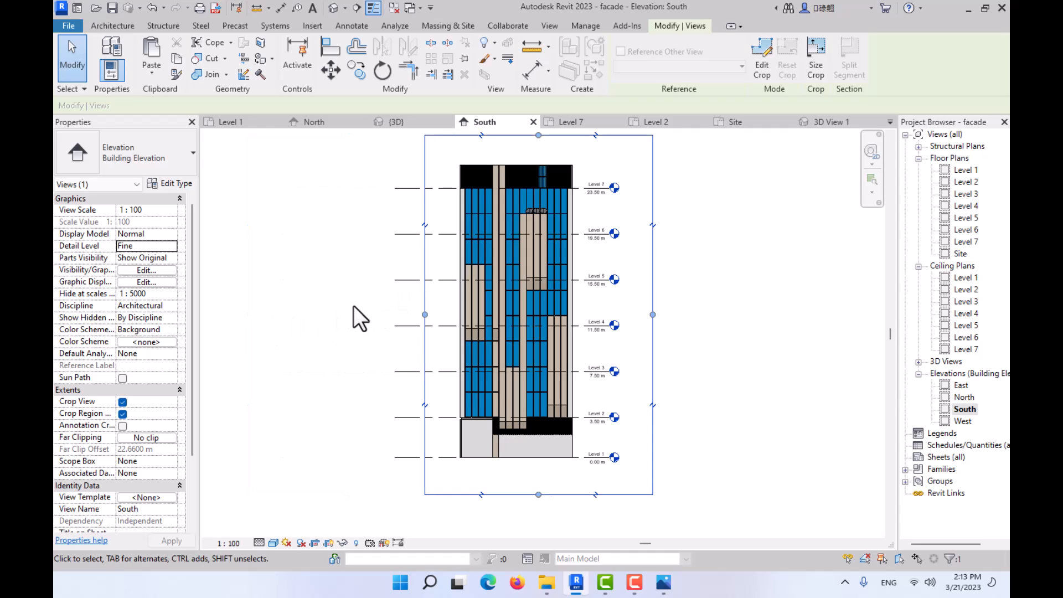
# - Extend the right ends of the level lines to the crop region's edge in the South elevation
pyautogui.click(579, 326)
pyautogui.click(609, 328)
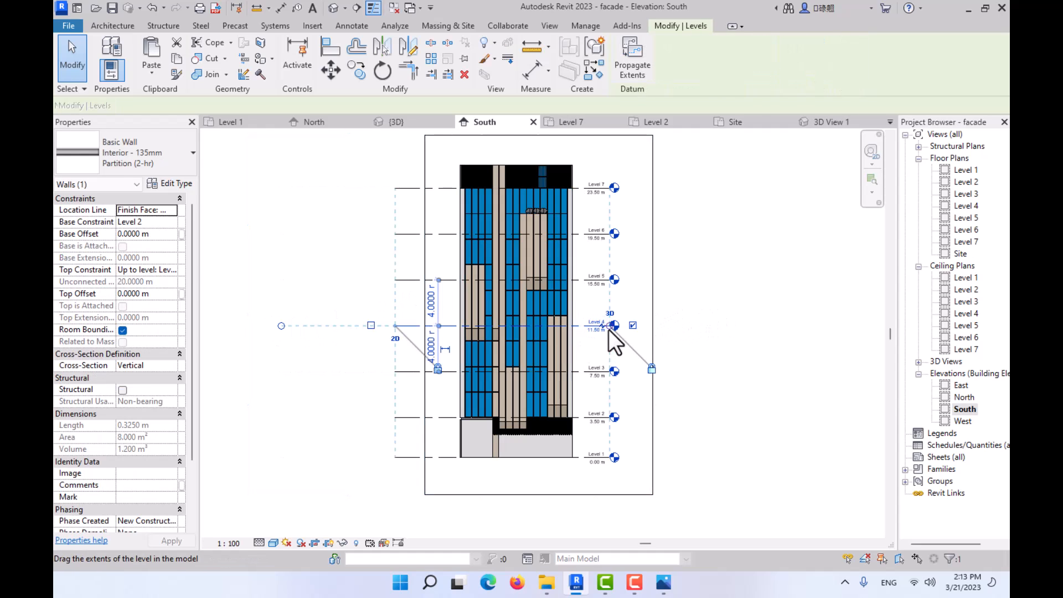
pyautogui.moveTo(609, 324); pyautogui.dragTo(648, 325)
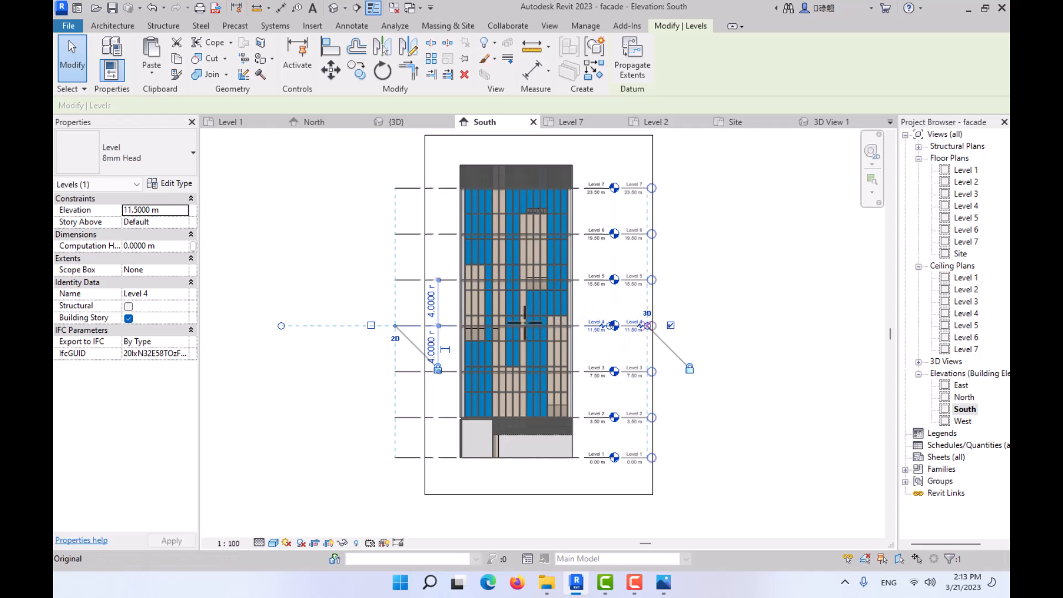
pyautogui.press('Escape')
# - Enable smooth lines with anti-aliasing in the South elevation's Graphic Display Options and apply the change
pyautogui.click(272, 542)
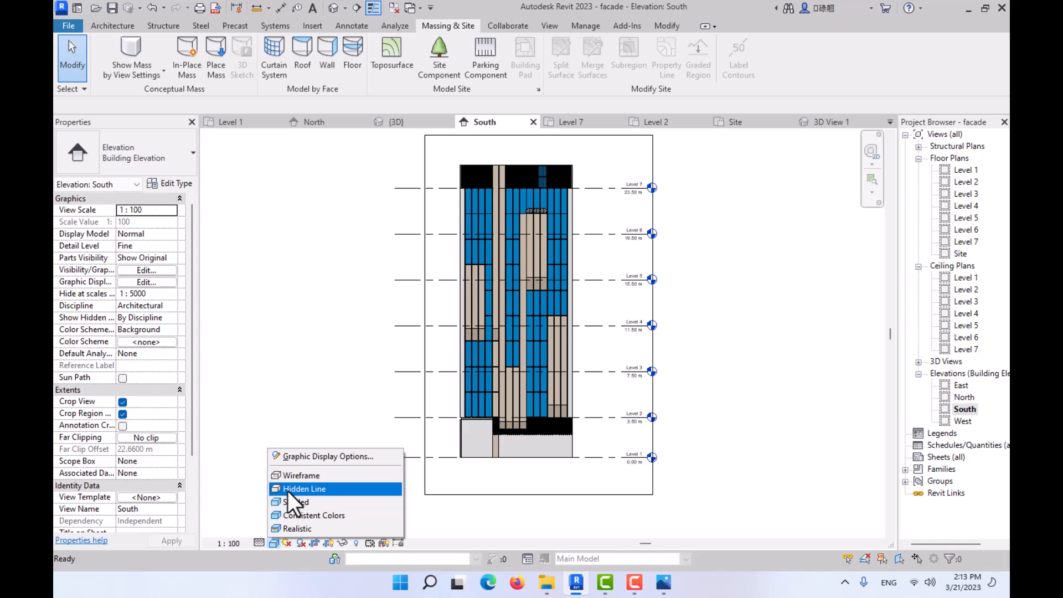
pyautogui.click(294, 457)
pyautogui.click(497, 211)
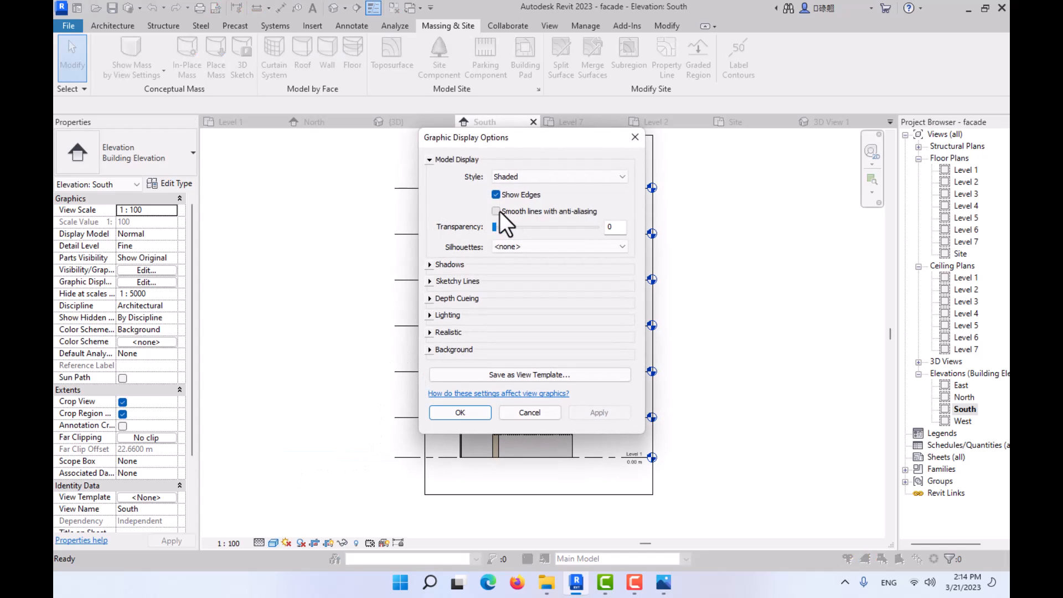
pyautogui.moveTo(472, 141); pyautogui.dragTo(238, 138)
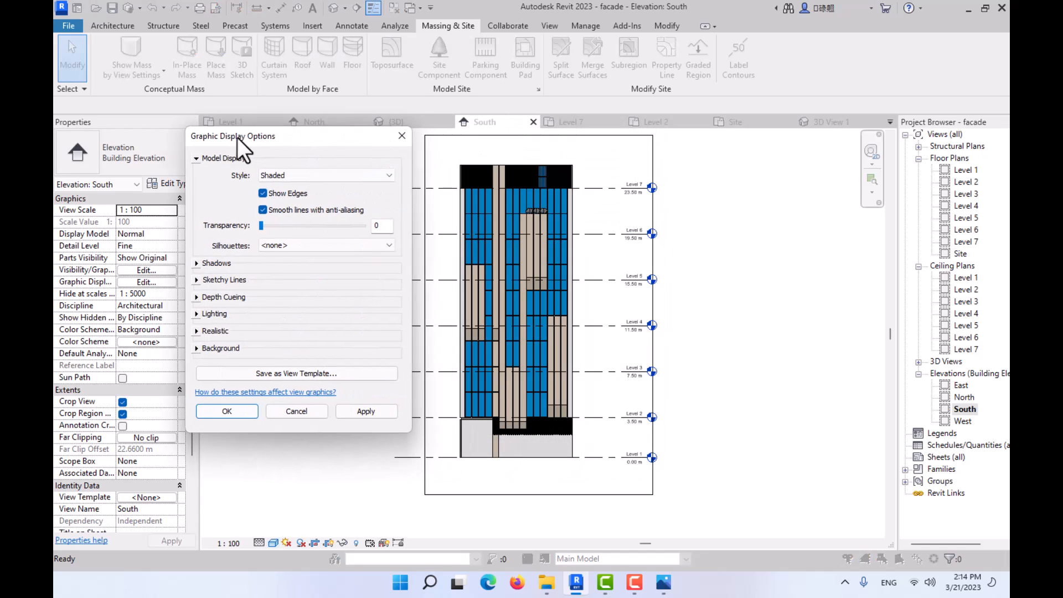
pyautogui.click(362, 409)
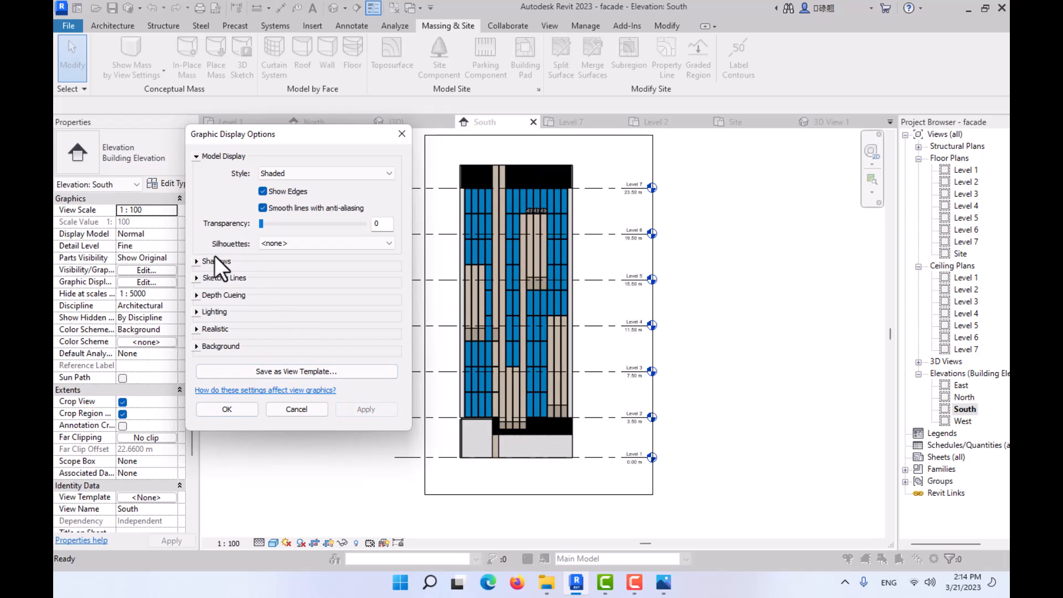
# - Turn on Cast Shadows and Show Ambient Shadows for the South elevation
pyautogui.click(198, 260)
pyautogui.click(262, 271)
pyautogui.click(262, 286)
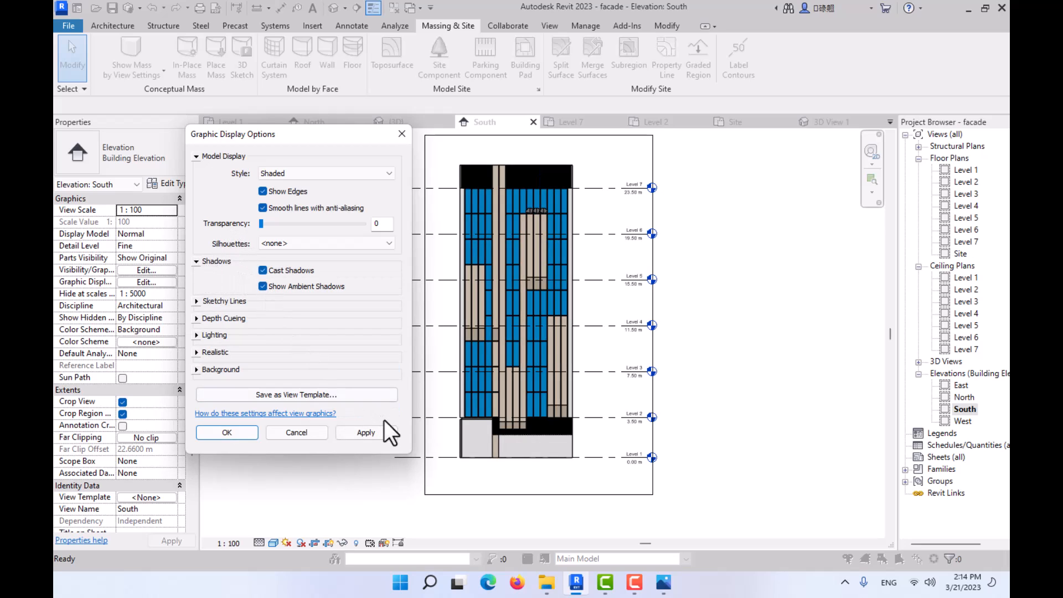
# - Set the South elevation's background to Gradient in the Graphic Display Options and accept the settings
pyautogui.click(196, 261)
pyautogui.click(196, 277)
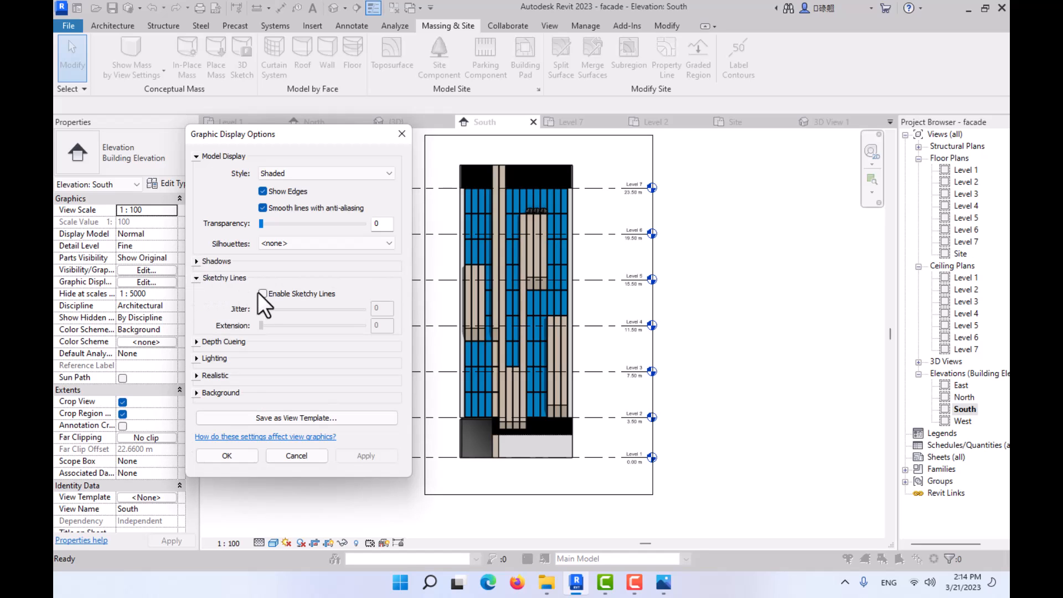
pyautogui.click(196, 278)
pyautogui.click(196, 295)
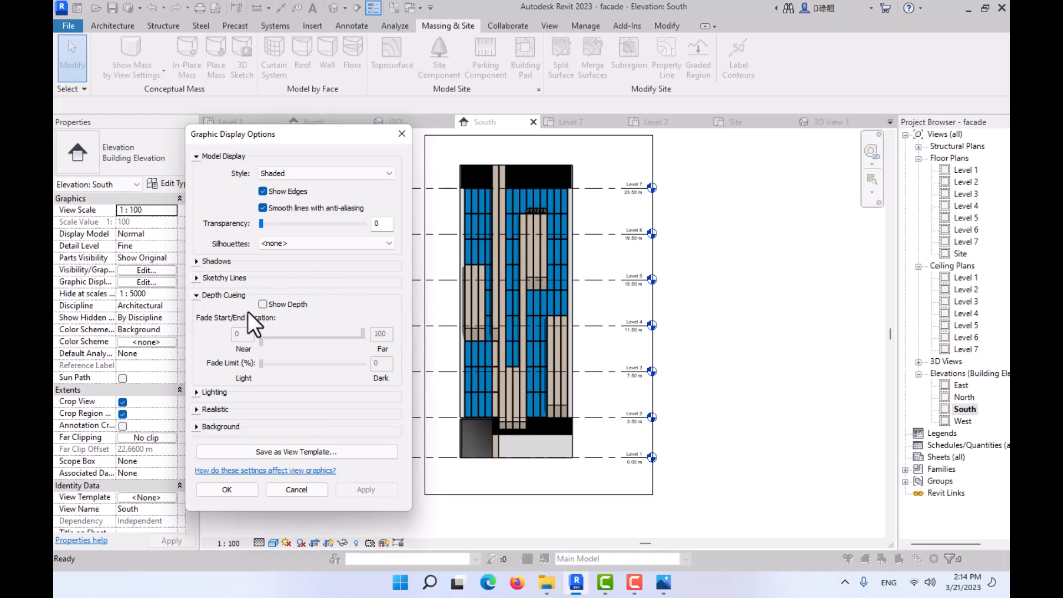
pyautogui.click(196, 295)
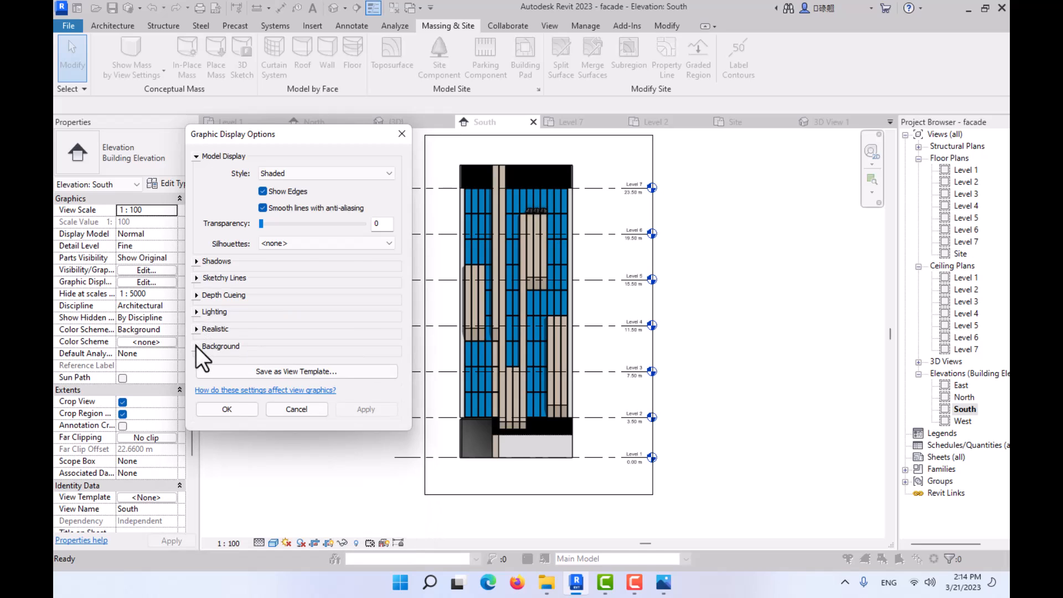
pyautogui.click(197, 347)
pyautogui.click(297, 368)
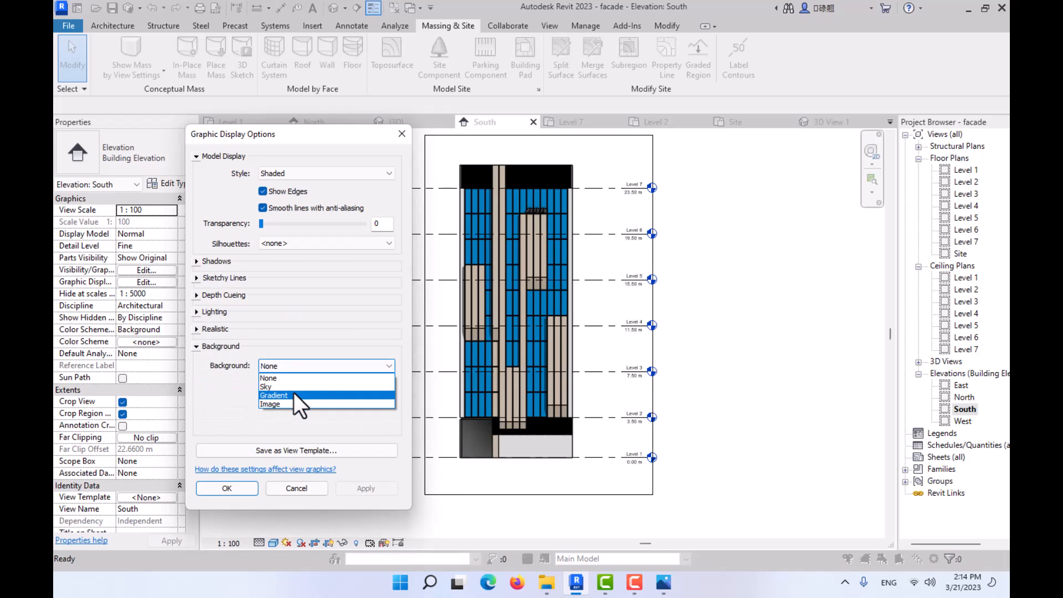
pyautogui.click(294, 395)
pyautogui.click(251, 488)
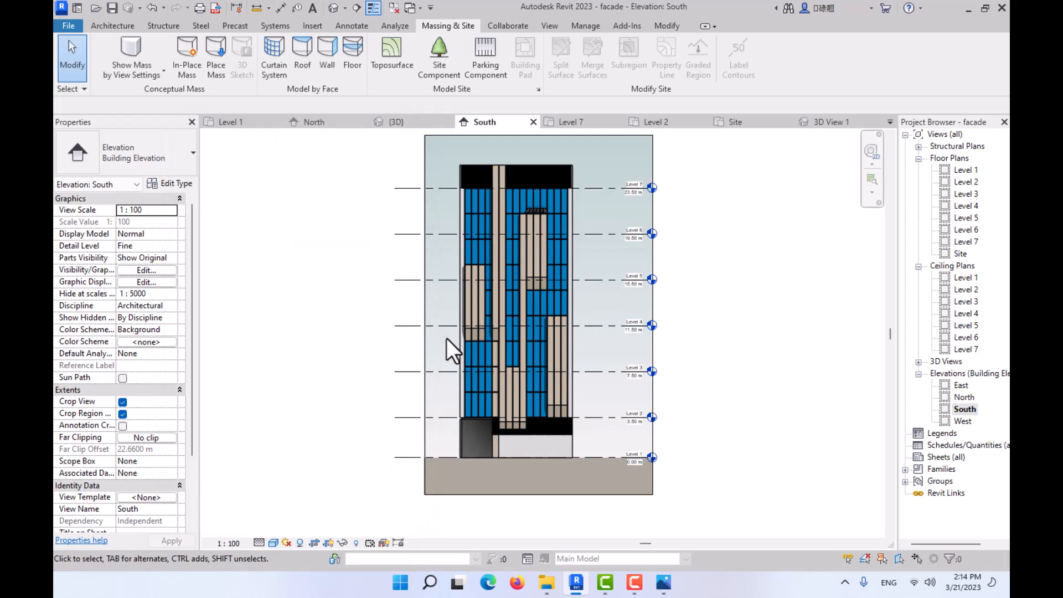
# - Examine the shaded South elevation and the type properties of the middle Japanese Maple planting near Level 6, leaving its parameters as they are
pyautogui.scroll(1, 483, 318)
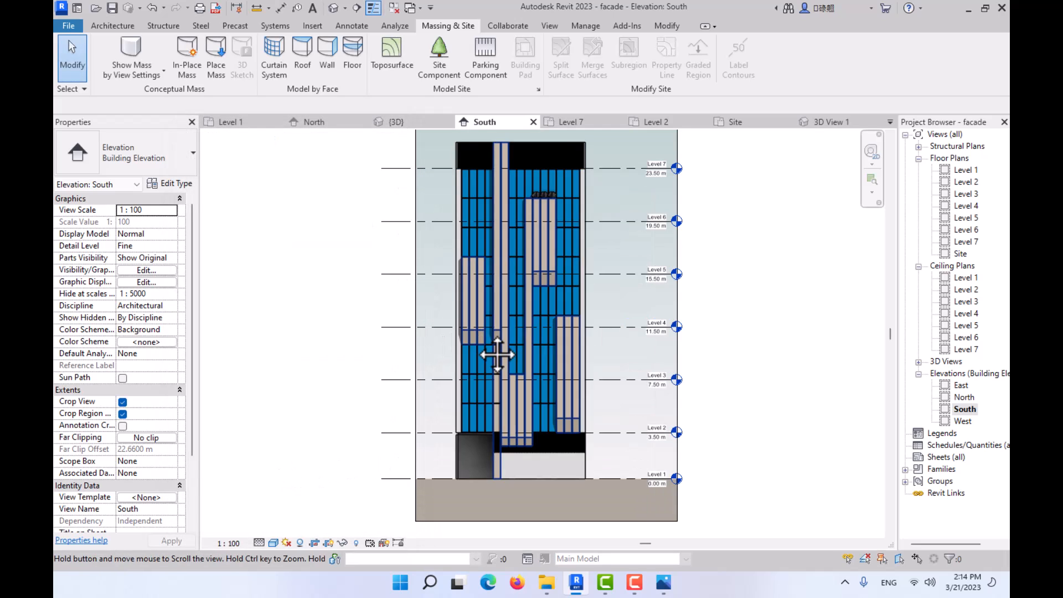
pyautogui.moveTo(499, 354); pyautogui.dragTo(487, 369, button='middle')
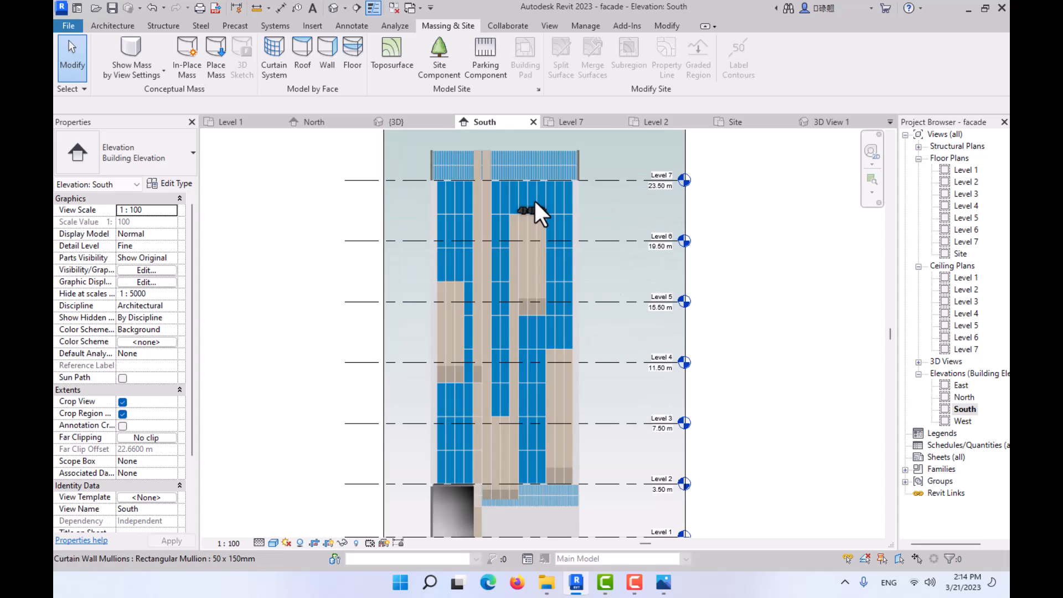
pyautogui.scroll(3, 536, 203)
pyautogui.click(526, 228)
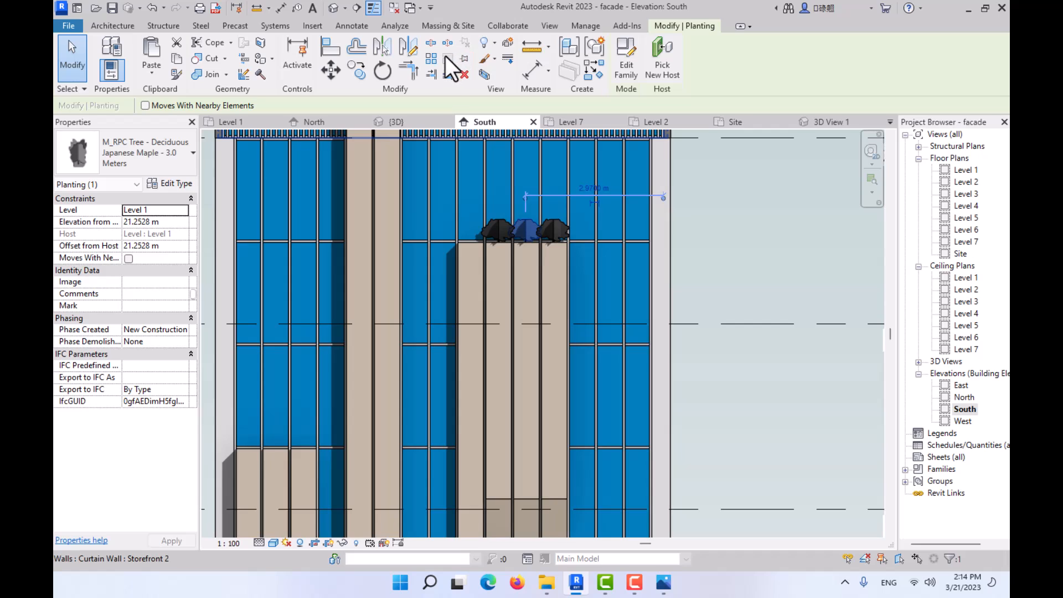
pyautogui.click(167, 182)
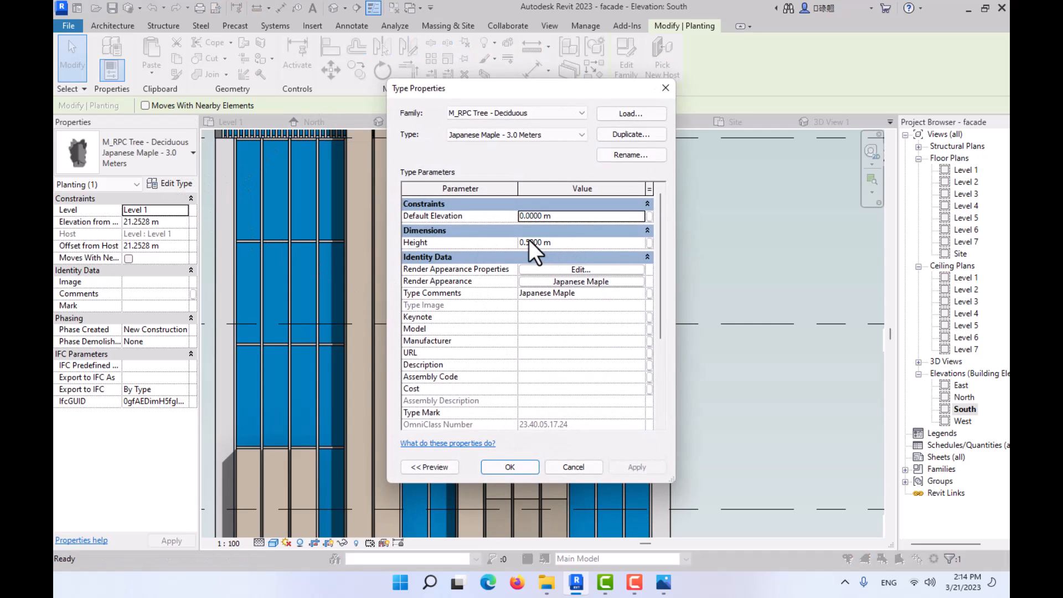
pyautogui.click(665, 88)
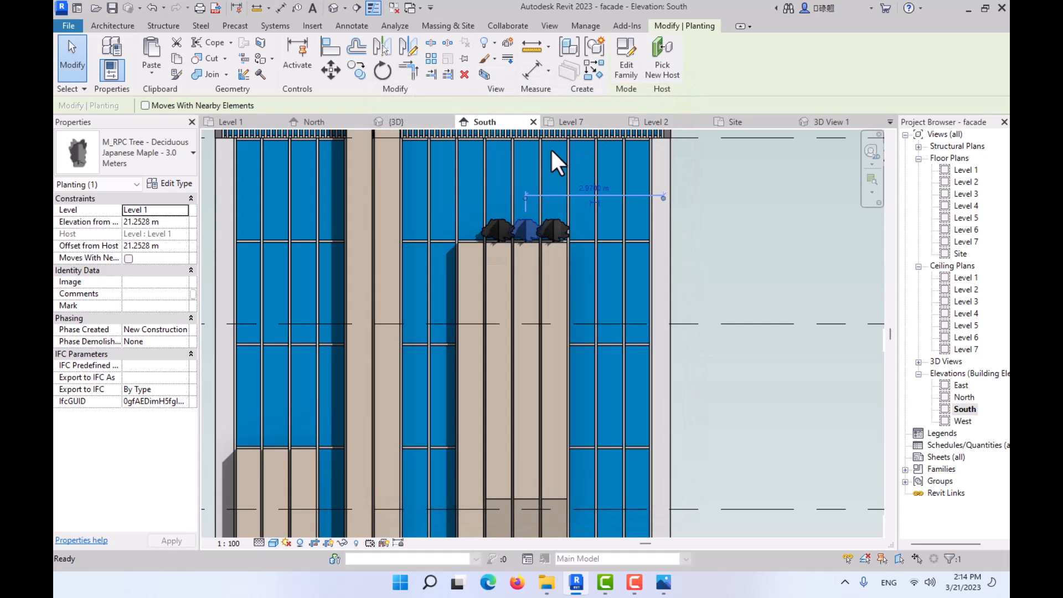
pyautogui.click(166, 180)
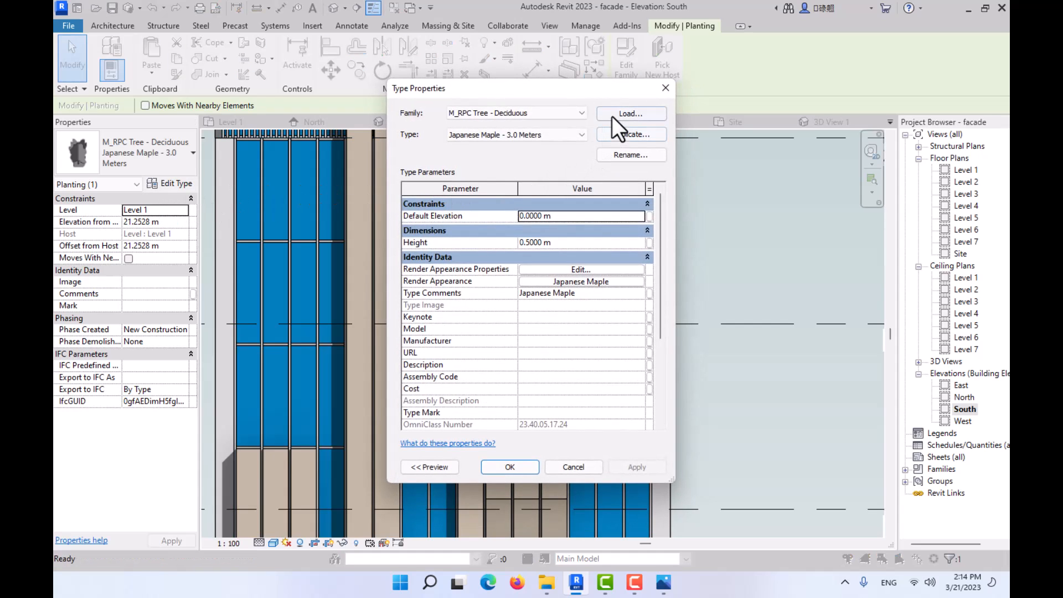
pyautogui.click(665, 88)
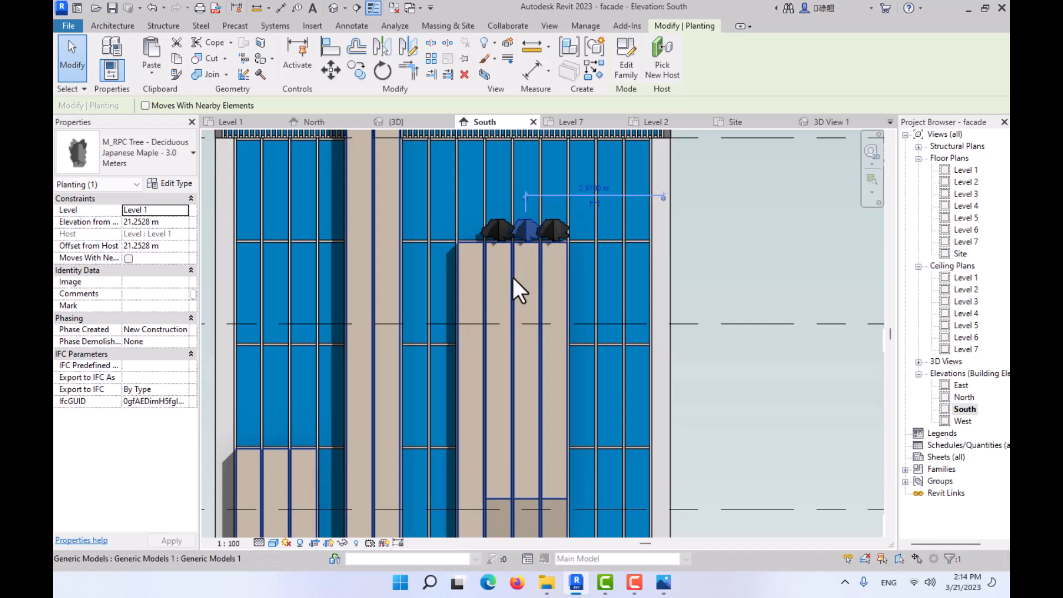
pyautogui.scroll(-1, 521, 290)
pyautogui.scroll(-3, 518, 297)
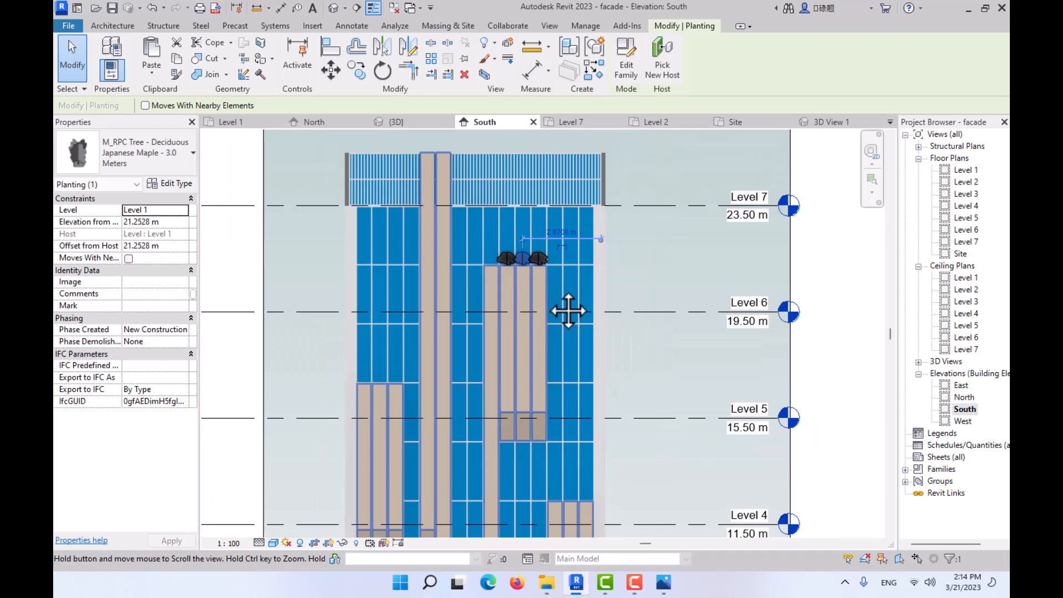
pyautogui.moveTo(531, 264); pyautogui.dragTo(548, 276, button='middle')
pyautogui.scroll(-2, 546, 276)
pyautogui.scroll(-1, 526, 256)
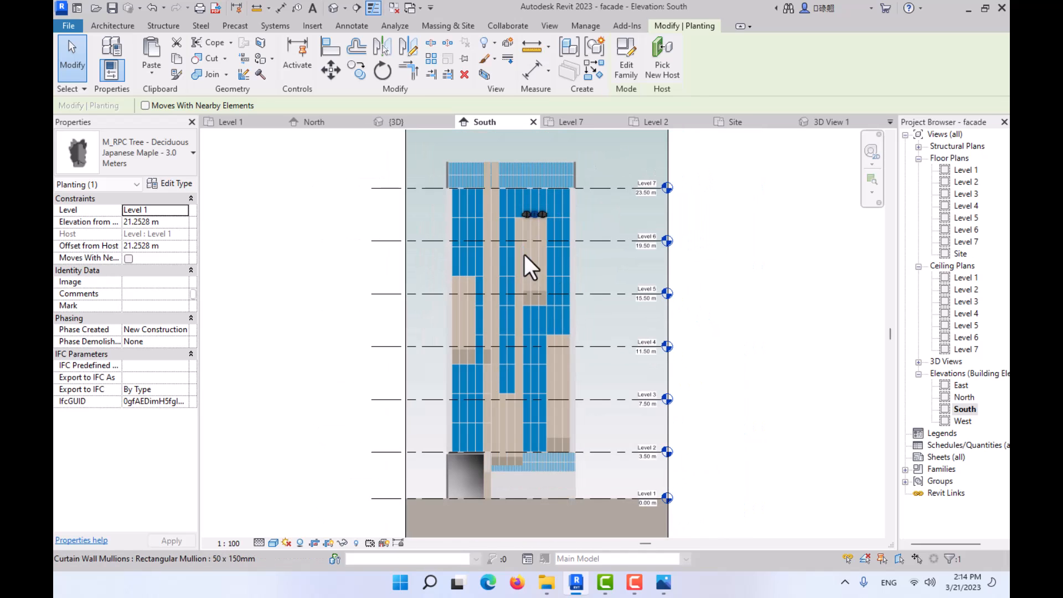